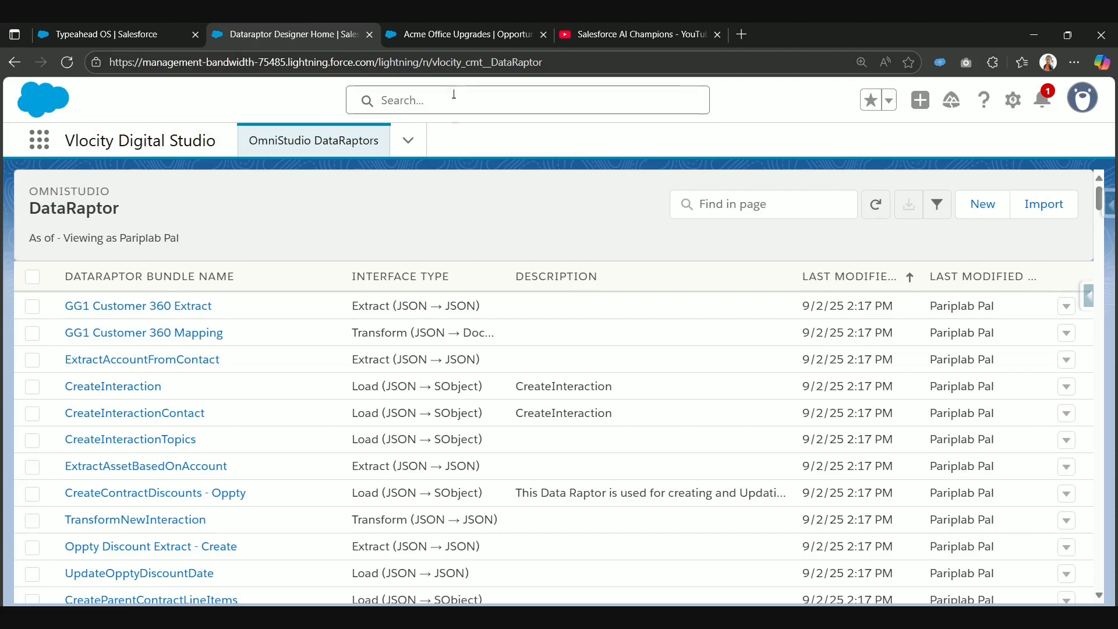
Step: Look over the Acme Office Upgrades opportunity record, including its activity and related lists
{"action": "left_click", "coordinate": [466, 38]}
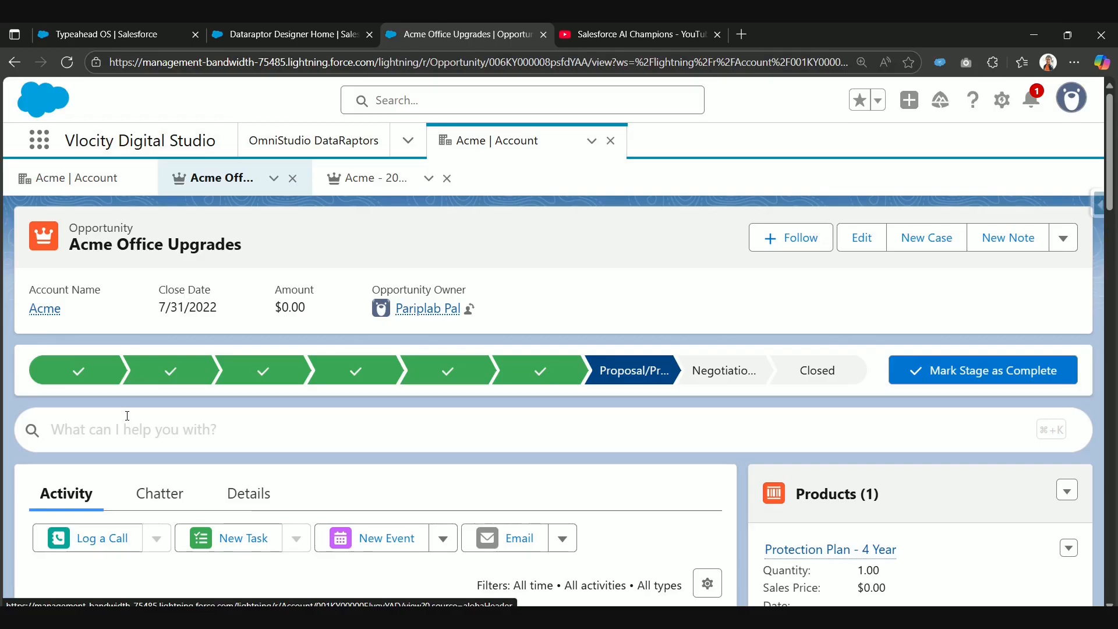
{"action": "scroll", "coordinate": [127, 416], "scroll_direction": "down", "scroll_amount": 5}
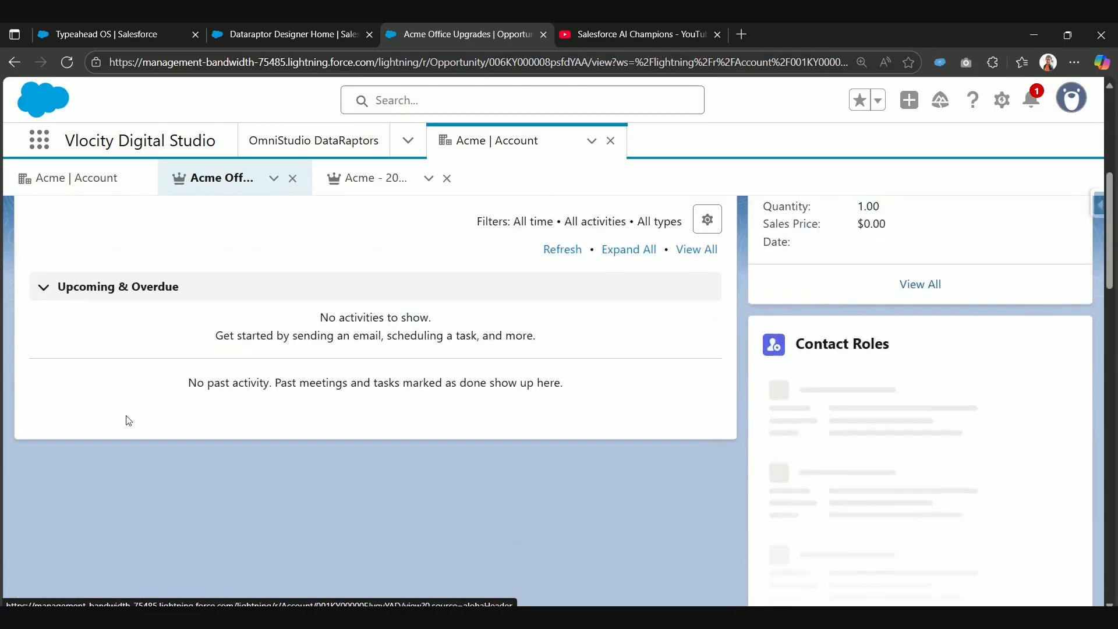
{"action": "scroll", "coordinate": [127, 418], "scroll_direction": "up", "scroll_amount": 4}
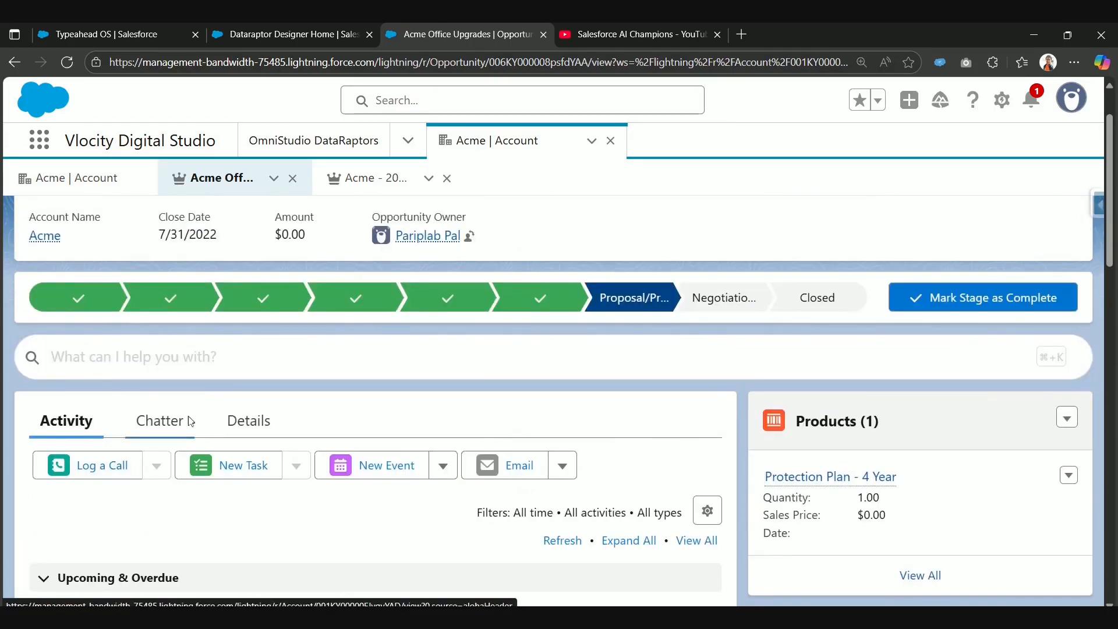
{"action": "scroll", "coordinate": [143, 443], "scroll_direction": "up", "scroll_amount": 1}
{"action": "scroll", "coordinate": [142, 442], "scroll_direction": "down", "scroll_amount": 5}
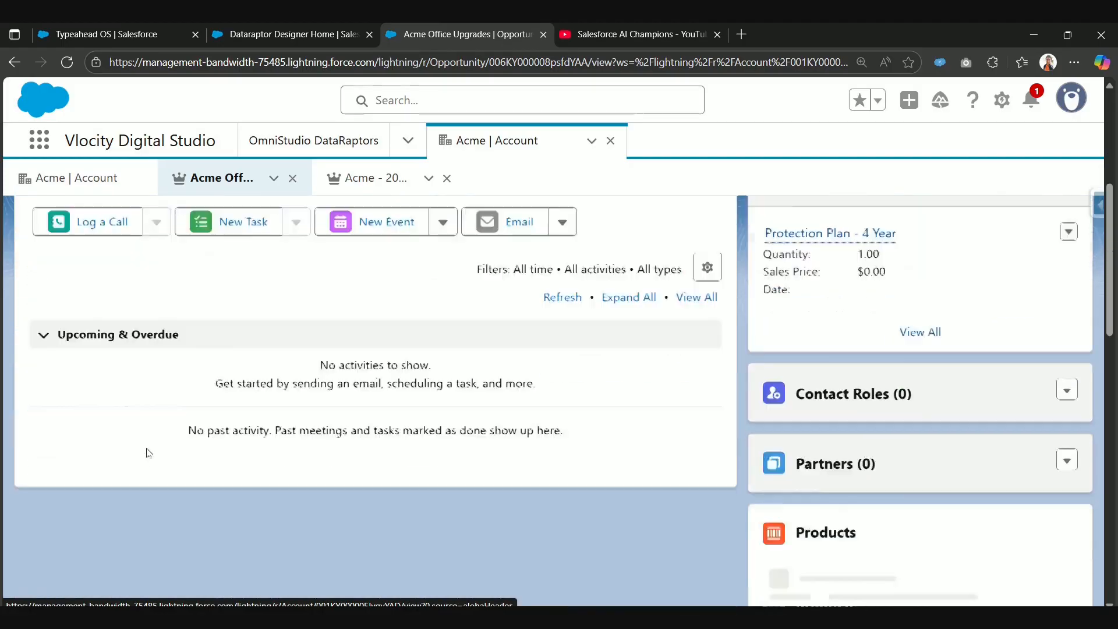
{"action": "scroll", "coordinate": [146, 447], "scroll_direction": "up", "scroll_amount": 4}
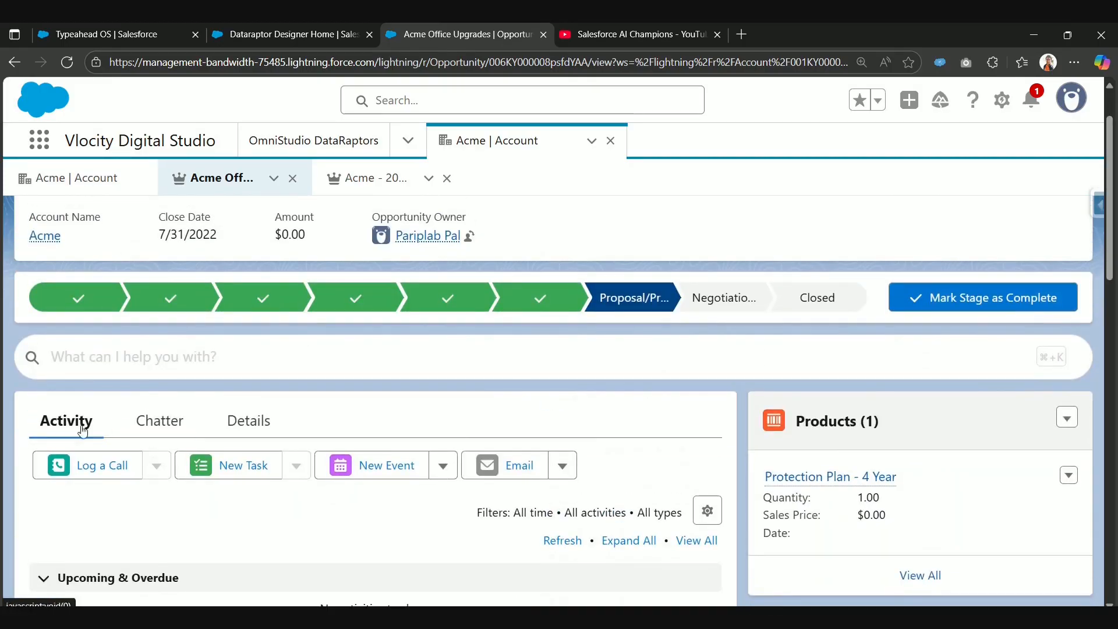
Step: Open the Acme account from the opportunity and examine its related contacts, opportunities and contracts
{"action": "left_click", "coordinate": [45, 238]}
{"action": "scroll", "coordinate": [122, 329], "scroll_direction": "up", "scroll_amount": 7}
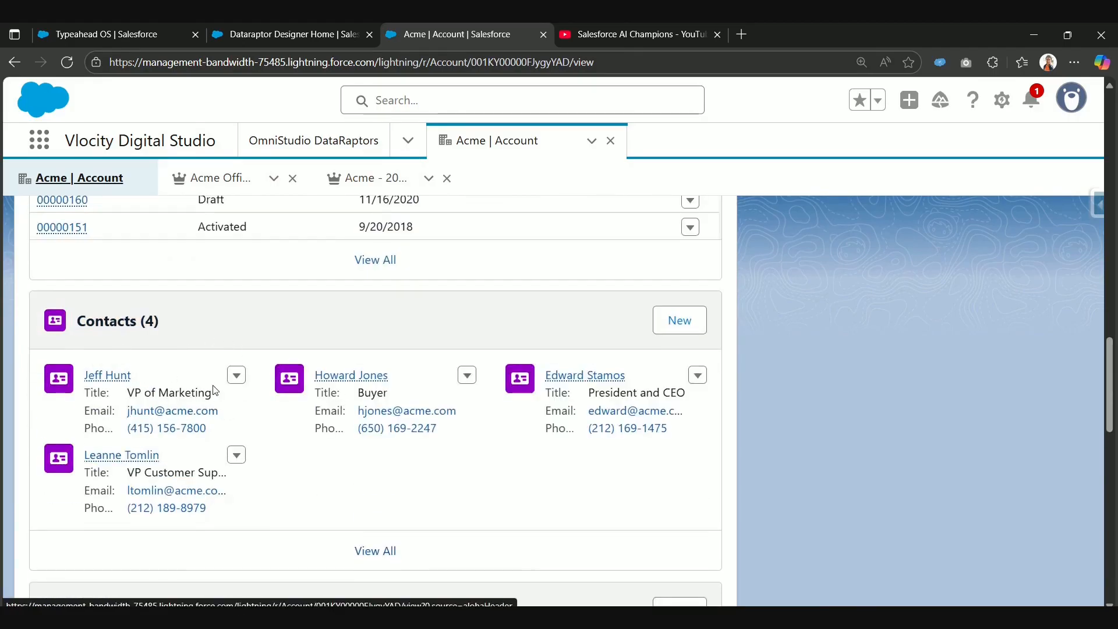
{"action": "scroll", "coordinate": [122, 334], "scroll_direction": "down", "scroll_amount": 10}
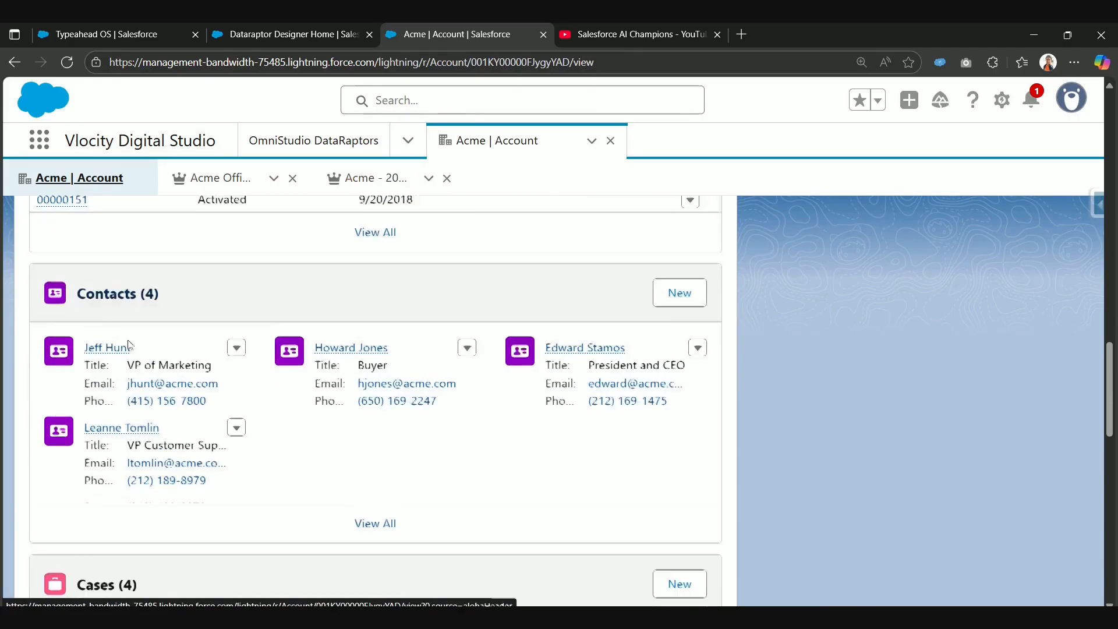
{"action": "scroll", "coordinate": [182, 399], "scroll_direction": "down", "scroll_amount": 1}
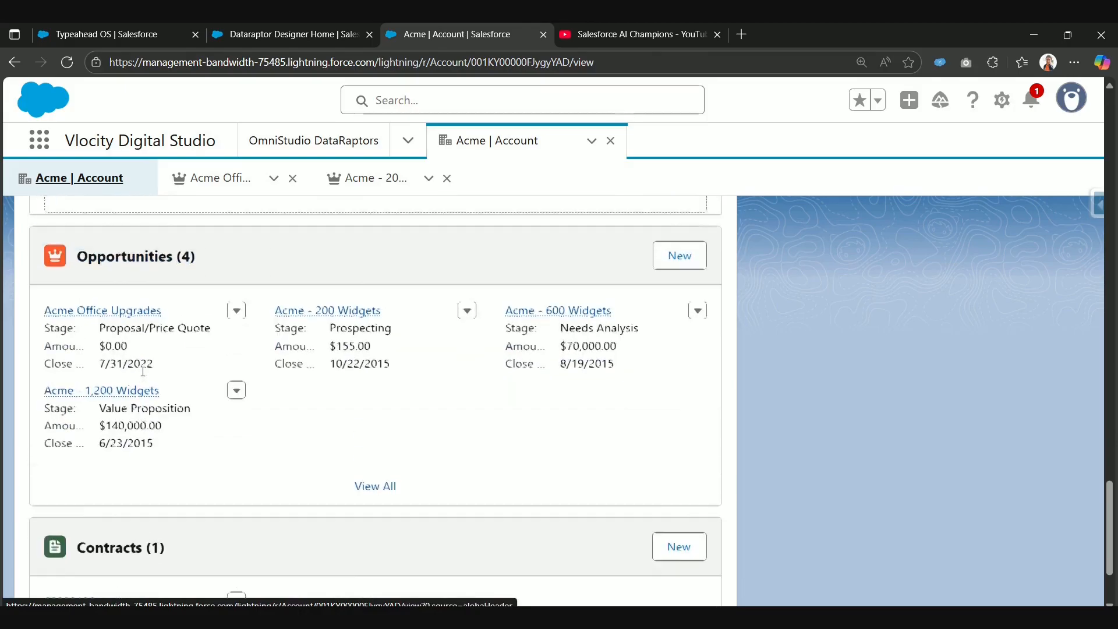
{"action": "scroll", "coordinate": [173, 455], "scroll_direction": "up", "scroll_amount": 2}
{"action": "scroll", "coordinate": [172, 447], "scroll_direction": "down", "scroll_amount": 3}
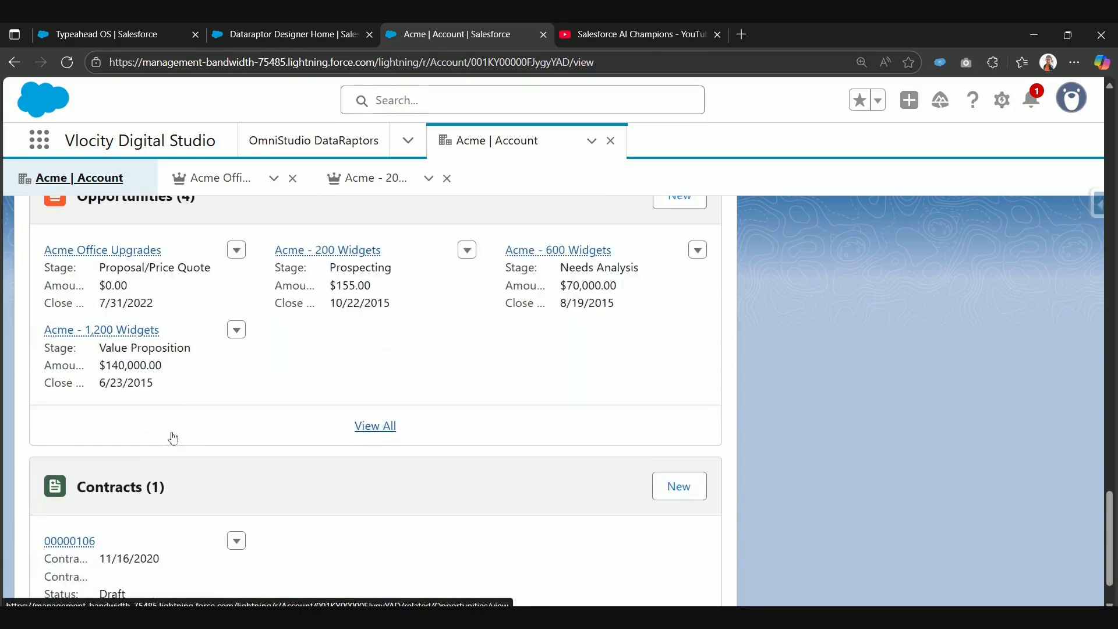
{"action": "scroll", "coordinate": [184, 424], "scroll_direction": "up", "scroll_amount": 1}
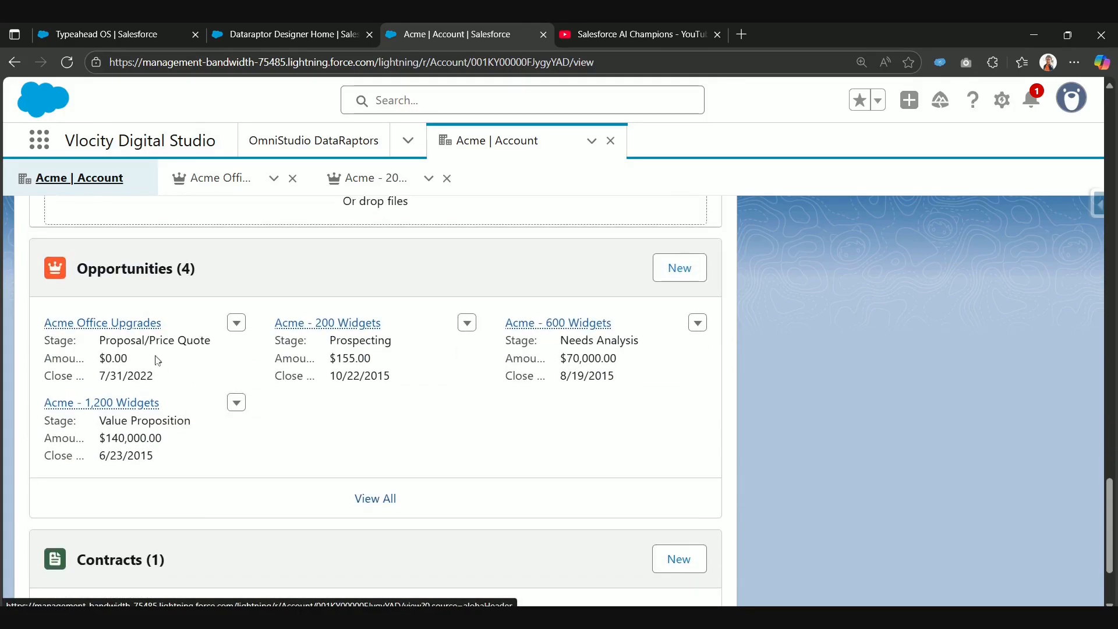
Step: Open the account's Acme Office Upgrades opportunity in a separate browser tab and view it
{"action": "right_click", "coordinate": [142, 323]}
{"action": "left_click", "coordinate": [154, 340]}
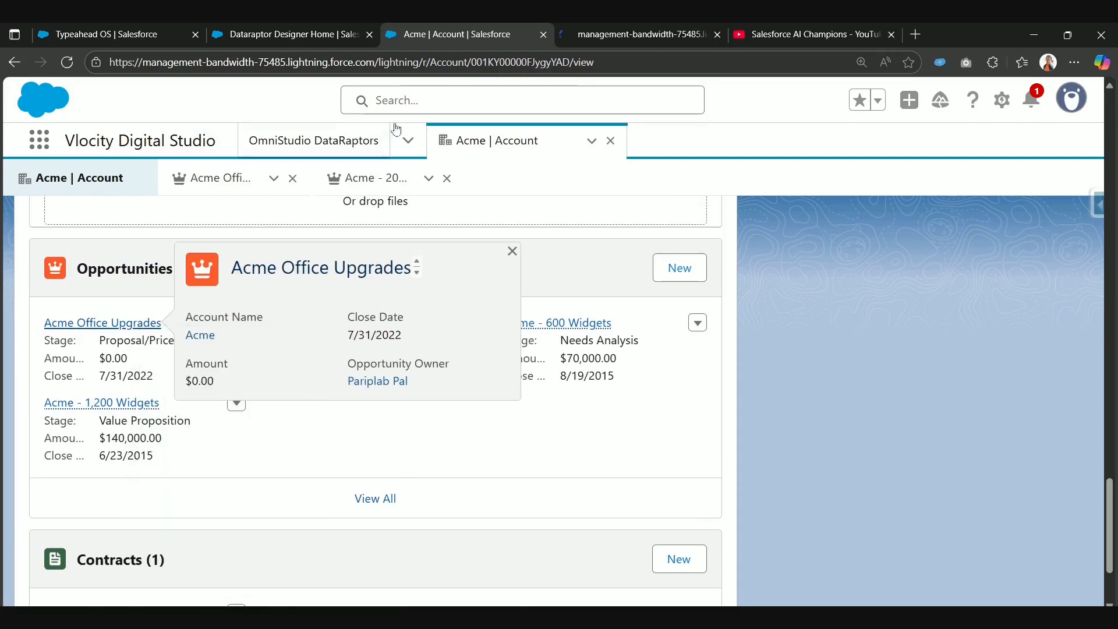
{"action": "left_click", "coordinate": [664, 28]}
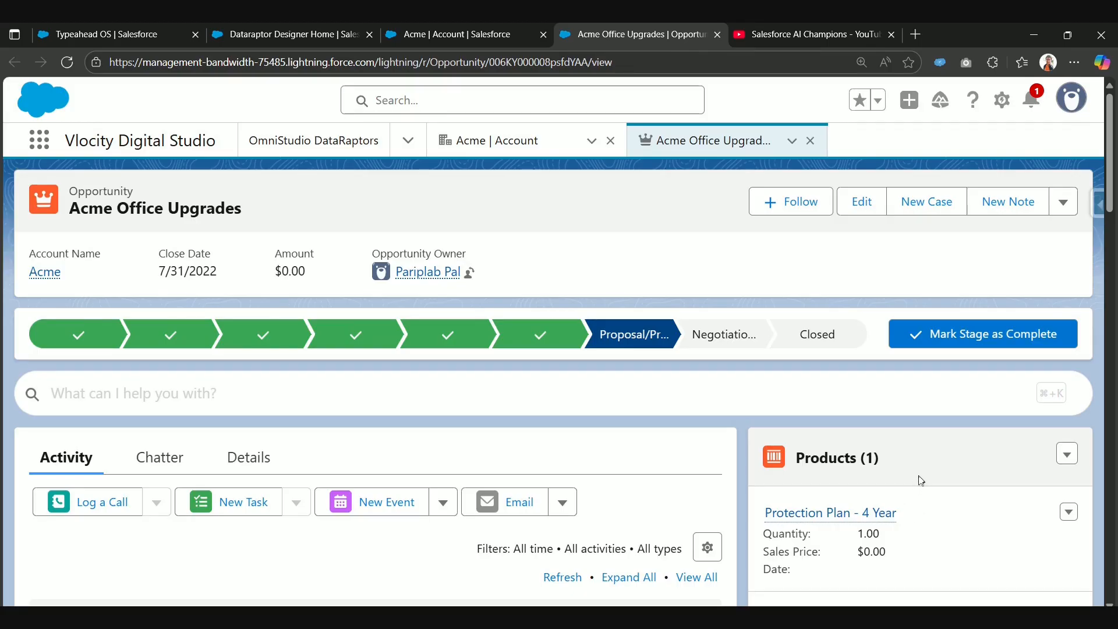
Step: From the DataRaptor list, create a DataRaptor named getMultipleRelatedObjectRecords with interface type Extract and JSON input and output
{"action": "left_click", "coordinate": [417, 33]}
{"action": "left_click", "coordinate": [292, 30]}
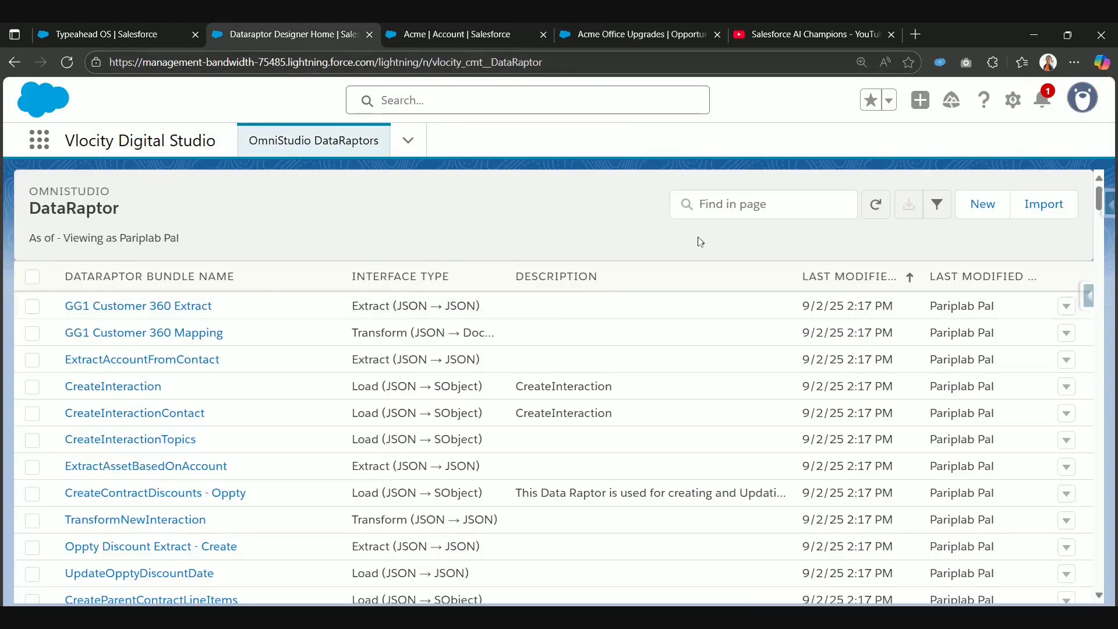
{"action": "left_click", "coordinate": [980, 207]}
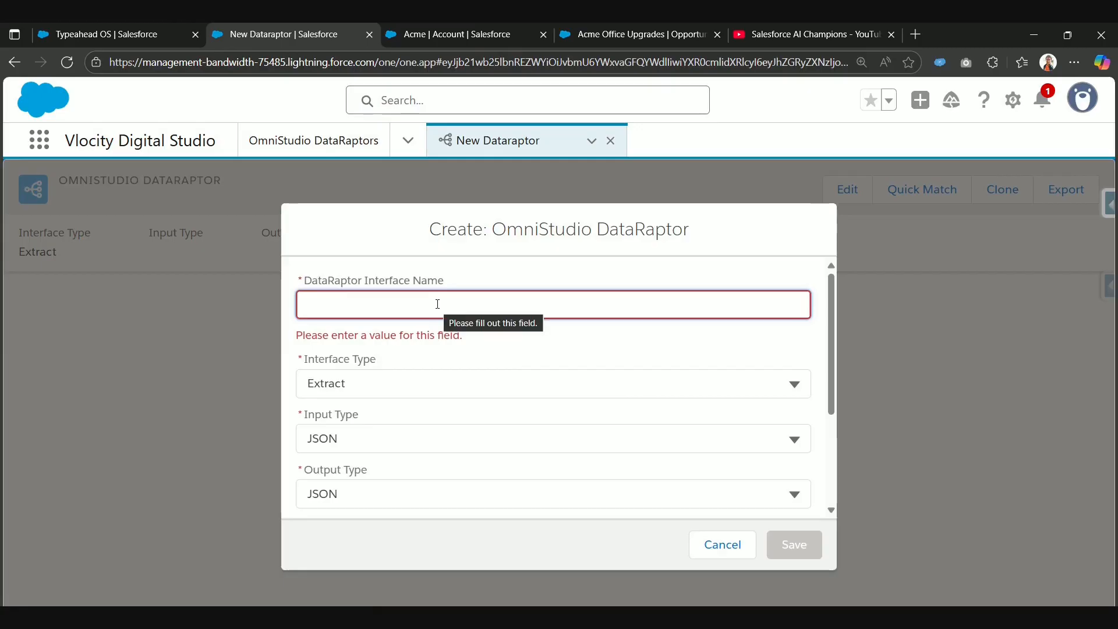
{"action": "type", "text": "get"}
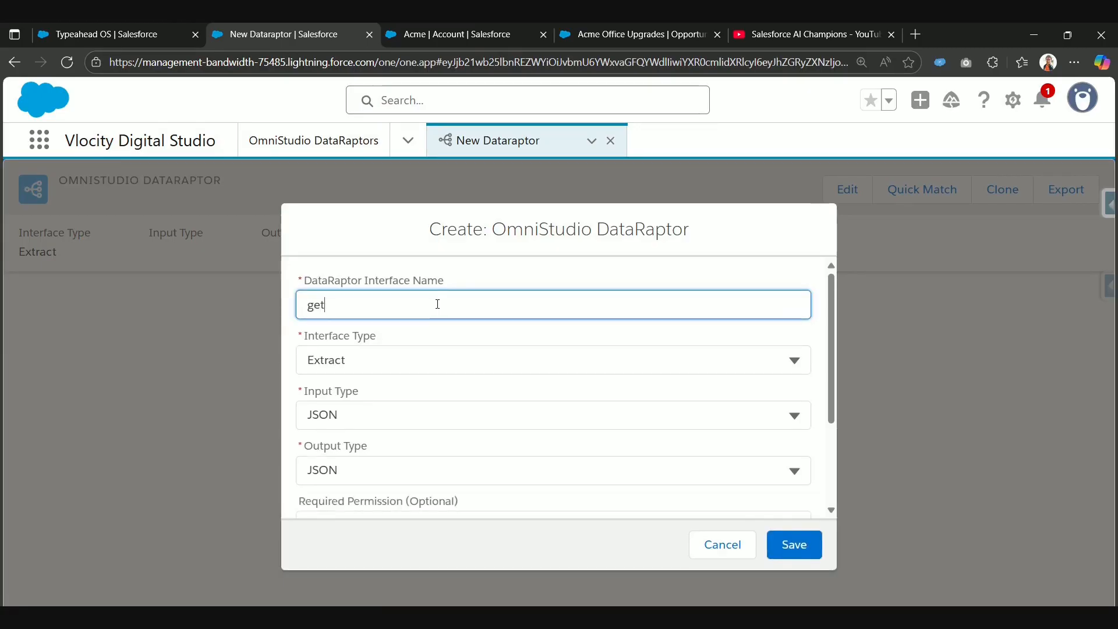
{"action": "type", "text": "Multiple"}
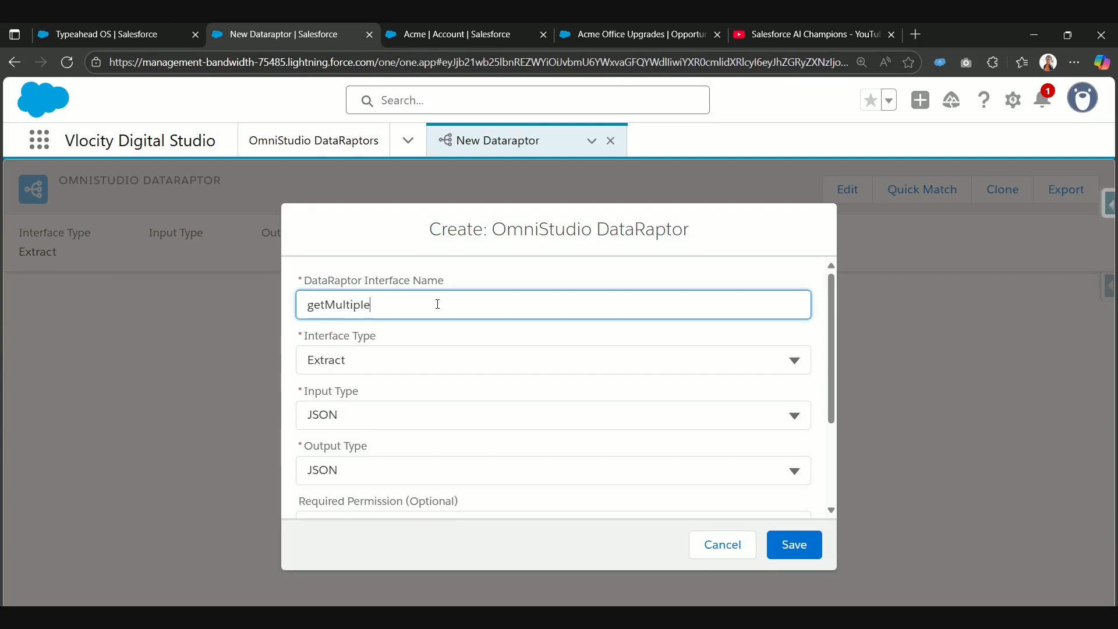
{"action": "type", "text": "Related"}
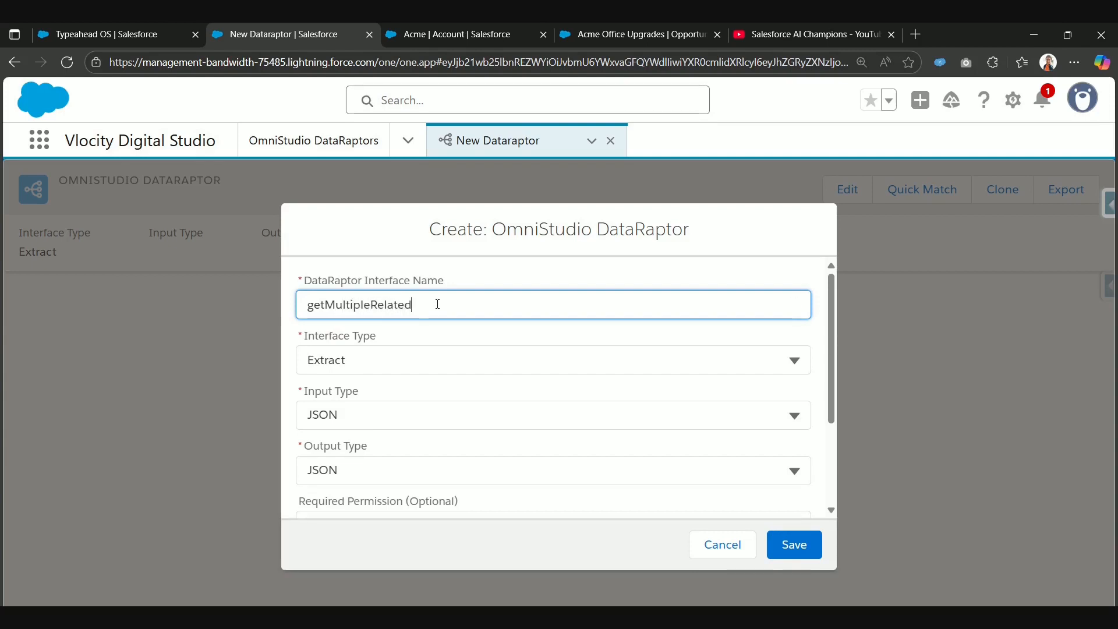
{"action": "type", "text": "ObjectRecords"}
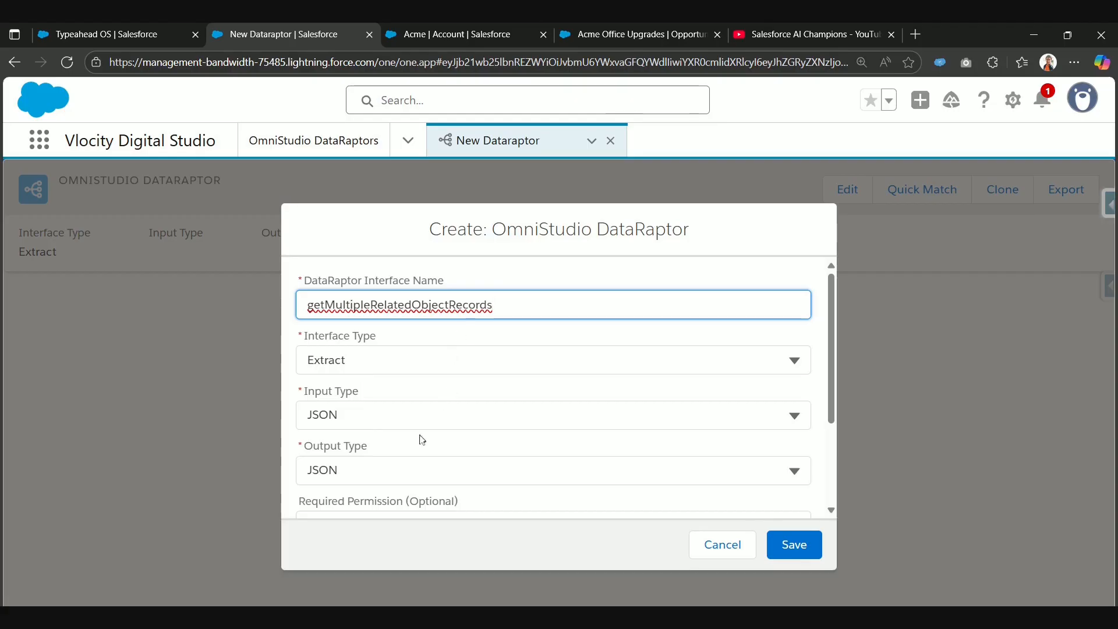
{"action": "scroll", "coordinate": [411, 453], "scroll_direction": "down", "scroll_amount": 1}
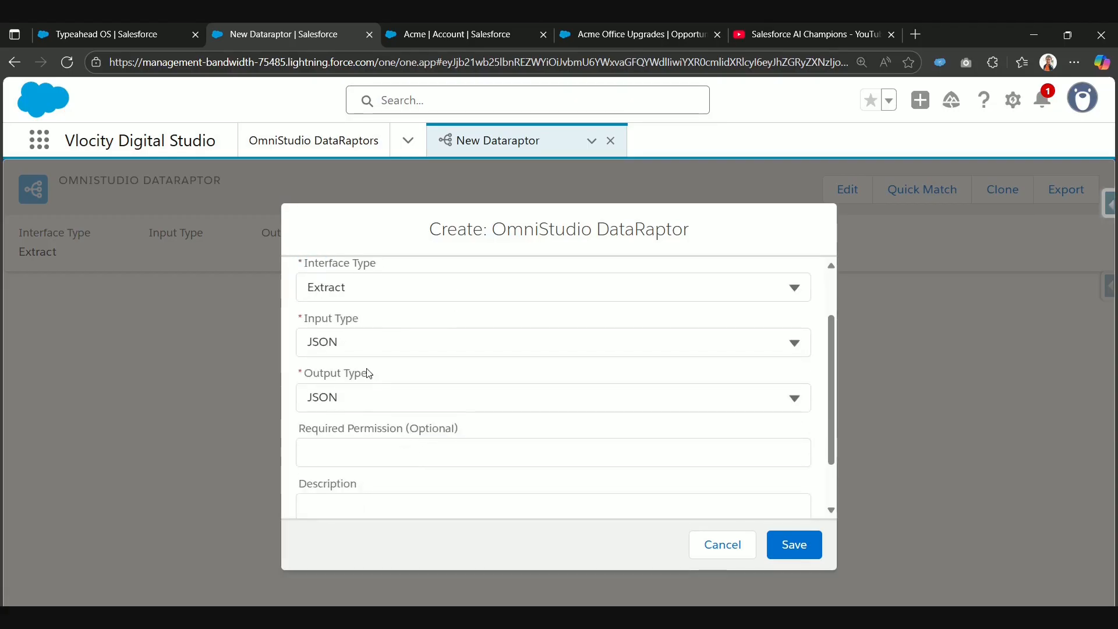
{"action": "scroll", "coordinate": [460, 407], "scroll_direction": "down", "scroll_amount": 1}
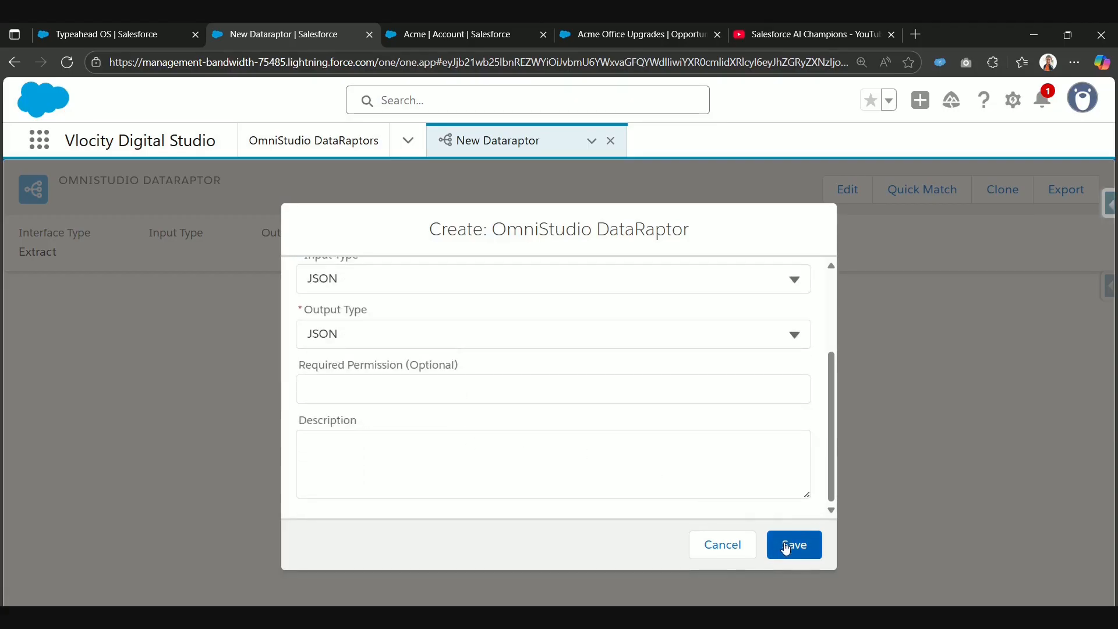
{"action": "left_click", "coordinate": [787, 546]}
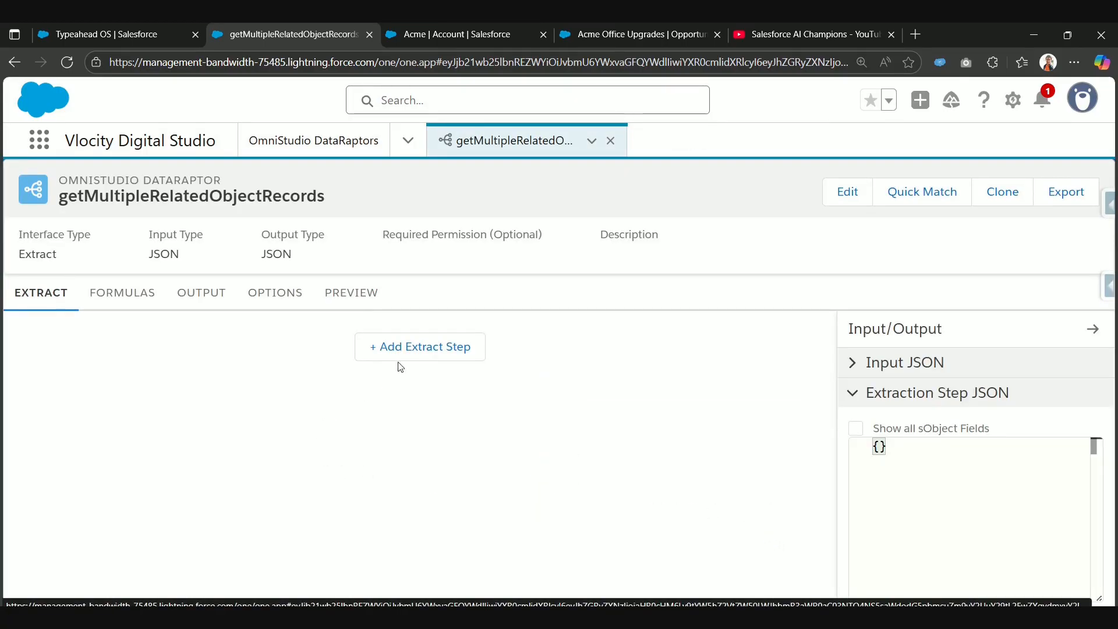
Step: Add an extract step on the Account object with the extract output path Account
{"action": "left_click", "coordinate": [407, 350]}
{"action": "left_click", "coordinate": [186, 353]}
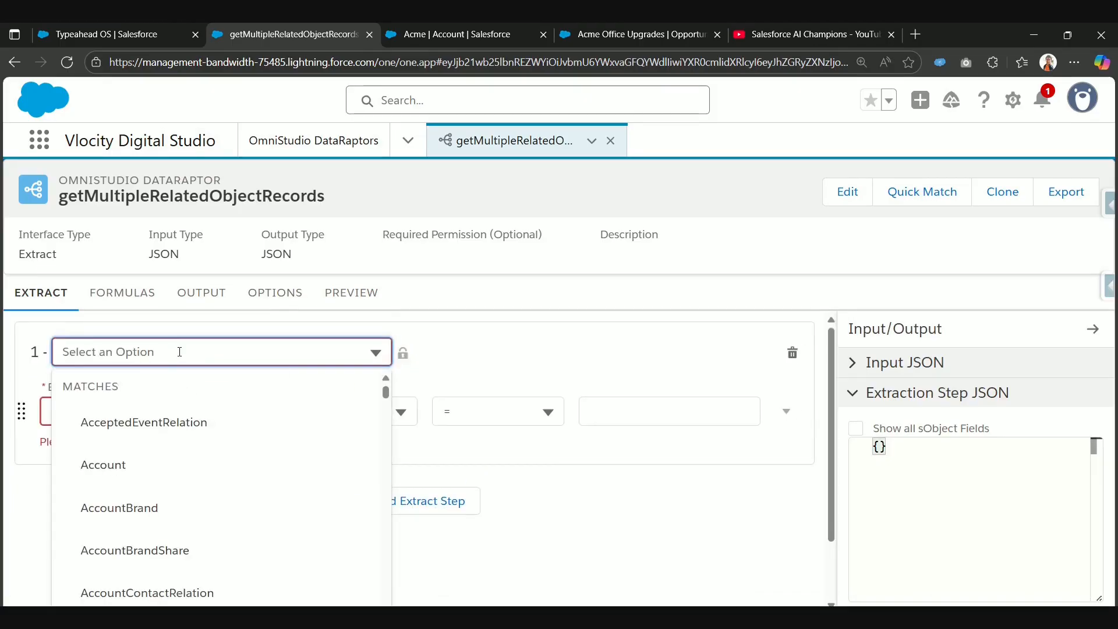
{"action": "type", "text": "Acc"}
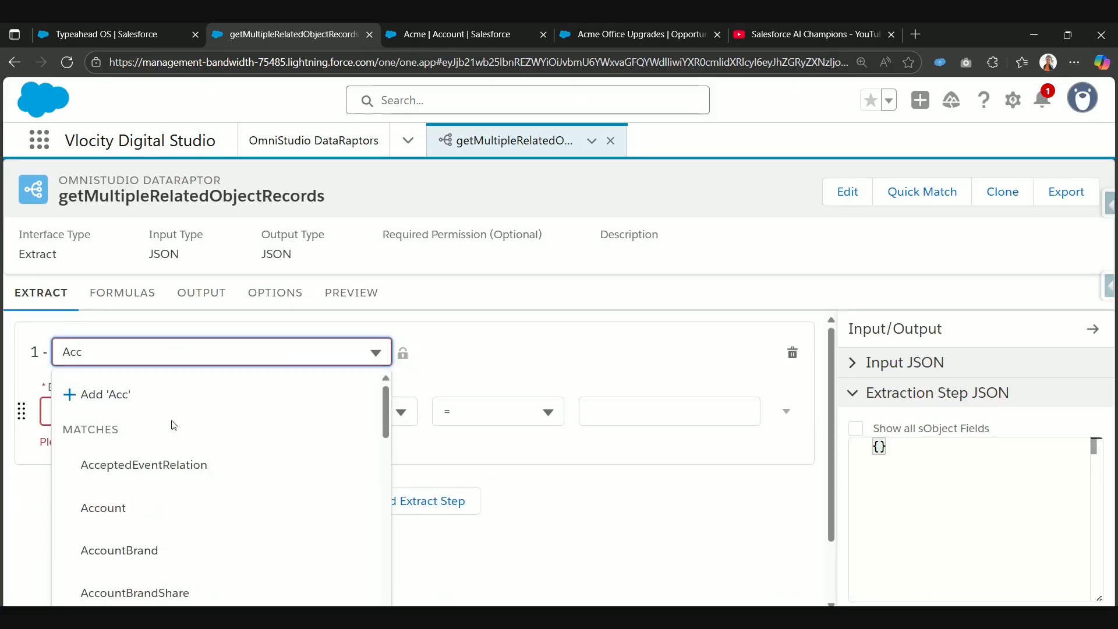
{"action": "left_click", "coordinate": [161, 503]}
{"action": "left_click", "coordinate": [95, 413]}
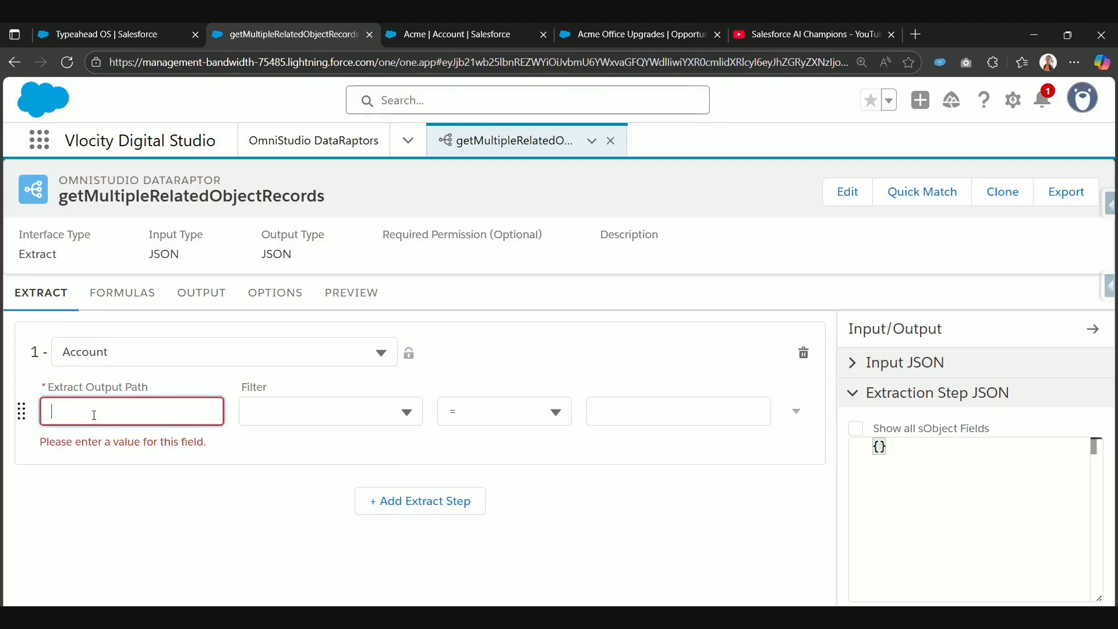
{"action": "type", "text": "Account"}
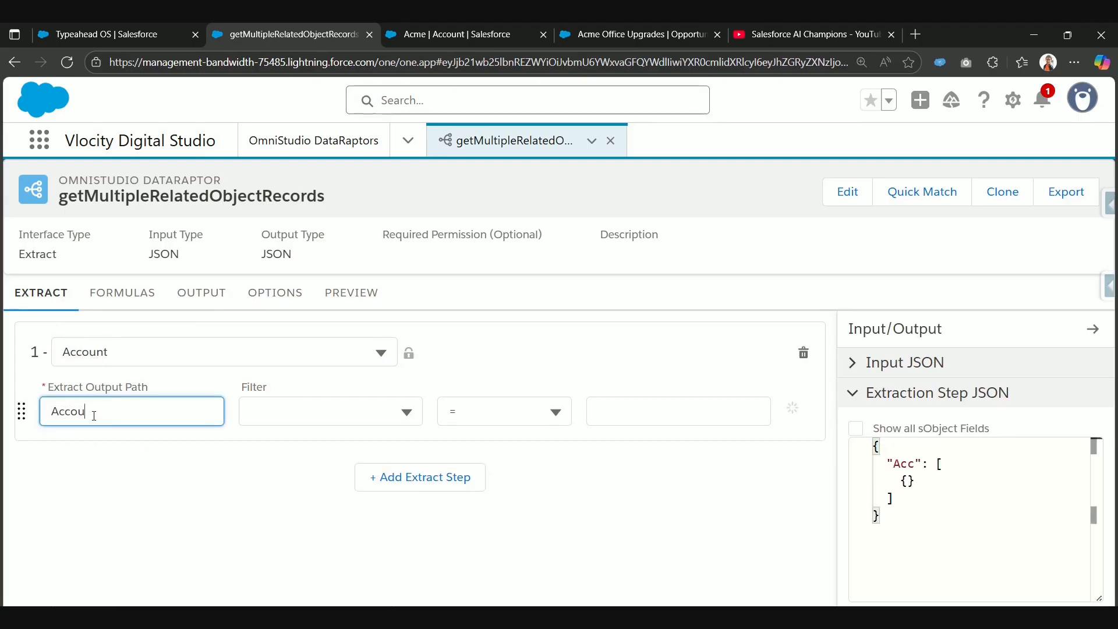
Step: Filter the Account extract step so that Id = accountId
{"action": "left_click", "coordinate": [293, 403]}
{"action": "type", "text": "Id"}
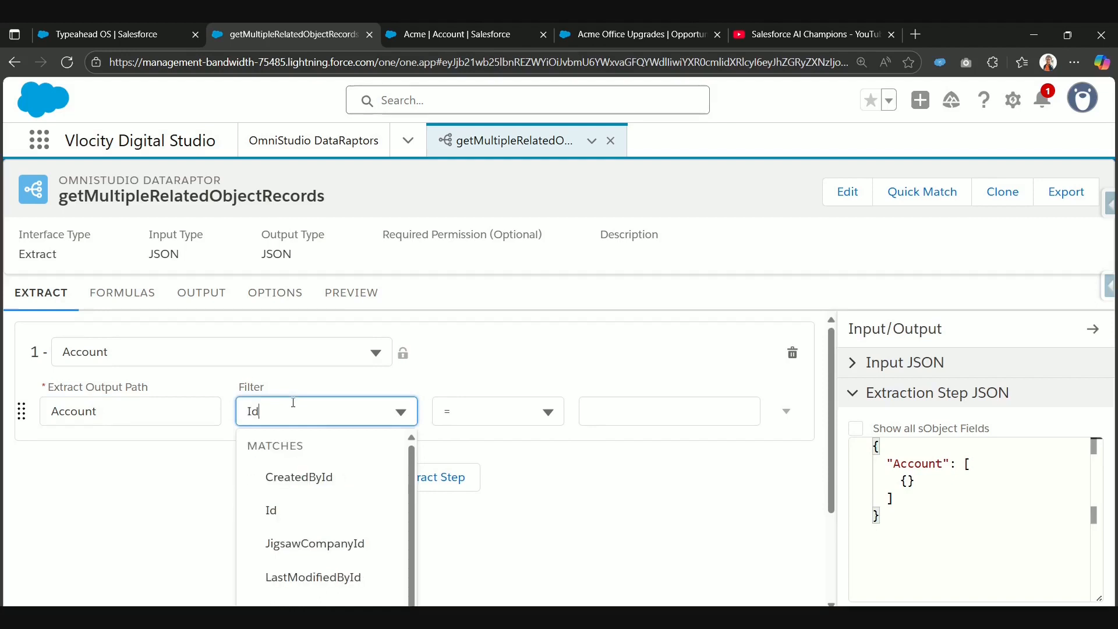
{"action": "left_click", "coordinate": [287, 509]}
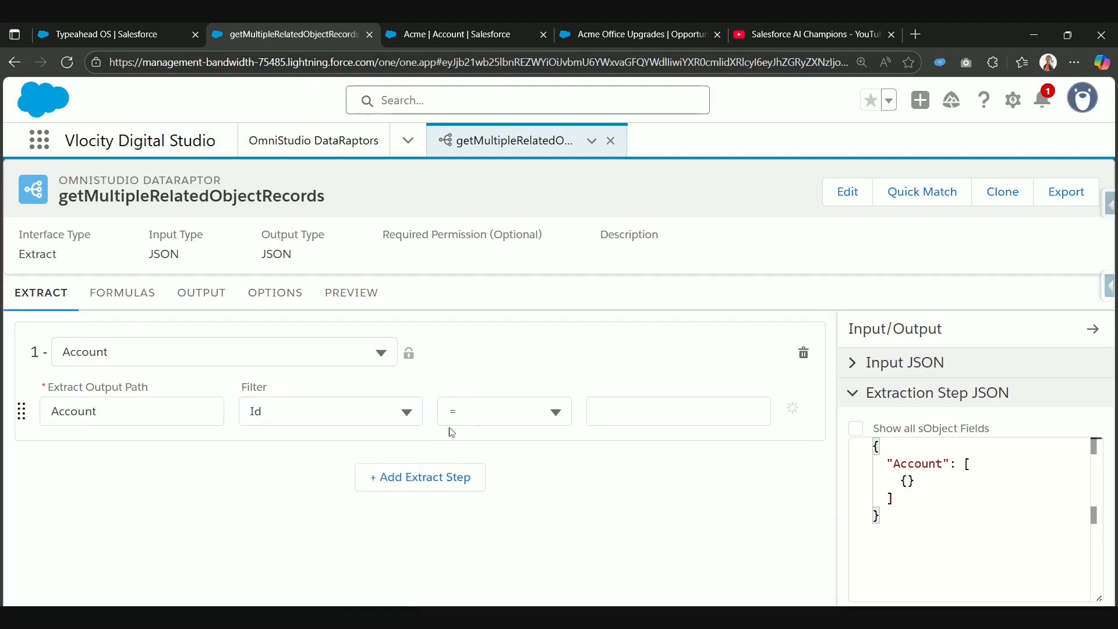
{"action": "left_click", "coordinate": [610, 419]}
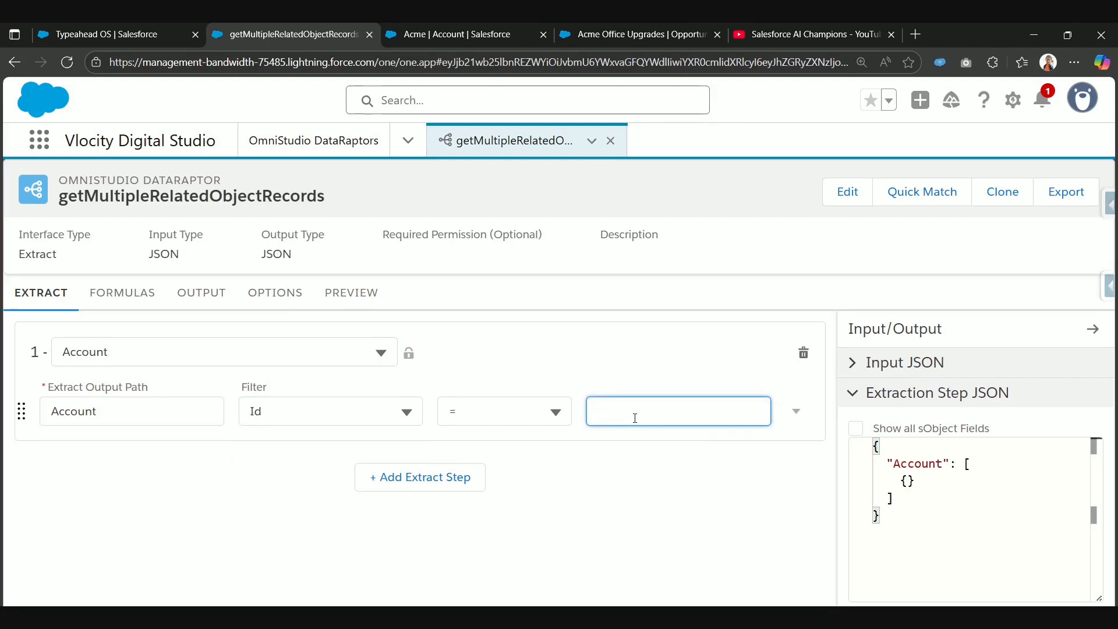
{"action": "type", "text": "accountId"}
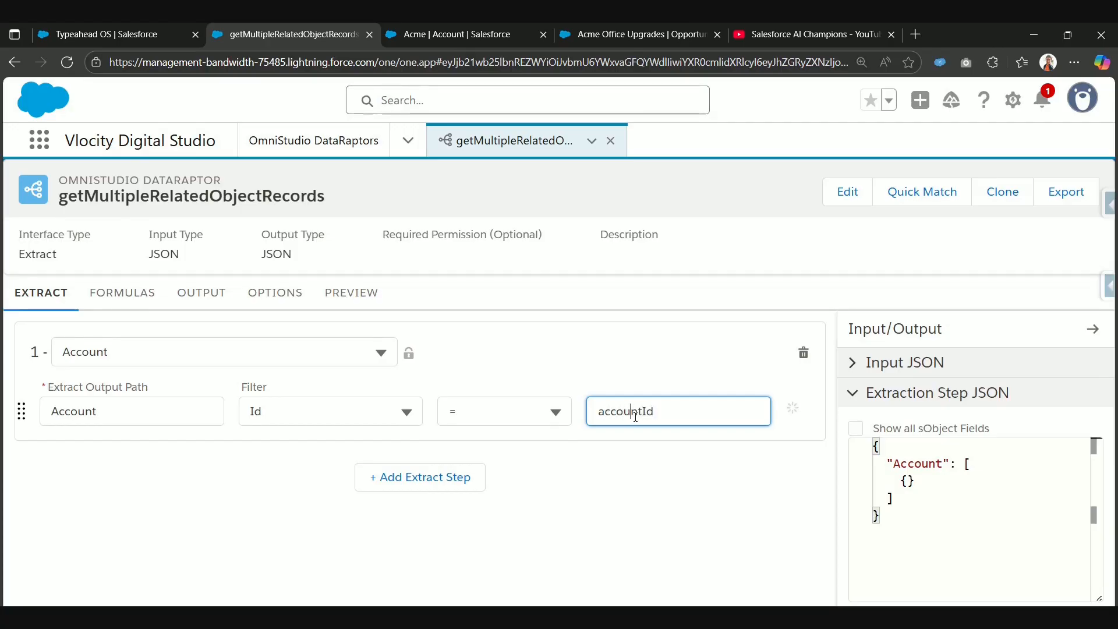
{"action": "double_click", "coordinate": [635, 418]}
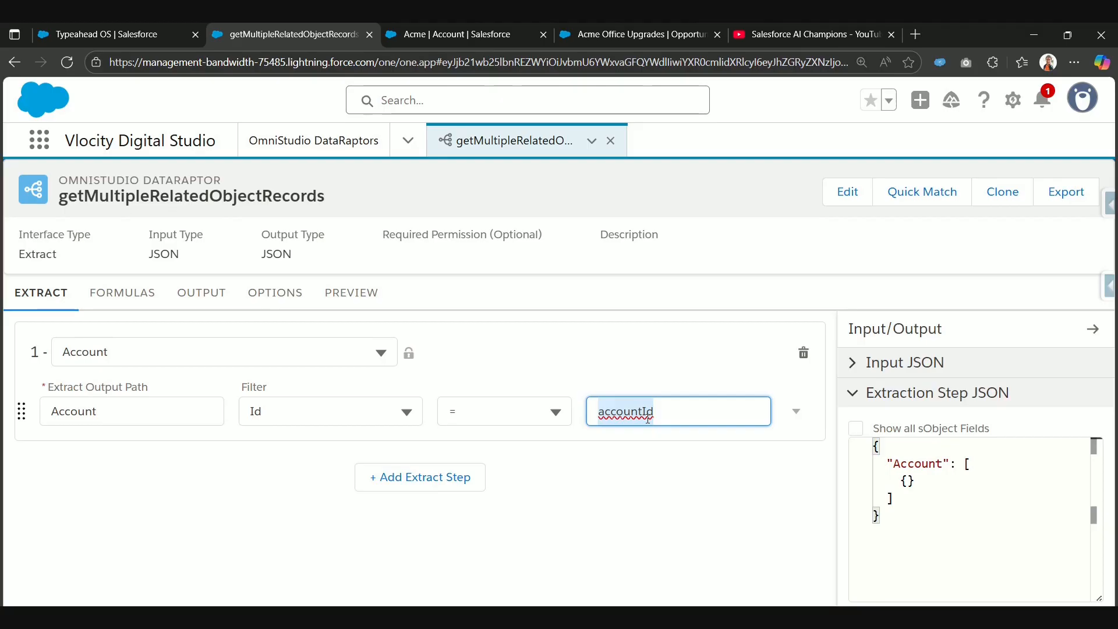
Step: Add an output mapping from the extract JSON path Account:AccountNumber to the output JSON path Account:AccountNumber
{"action": "left_click", "coordinate": [189, 293]}
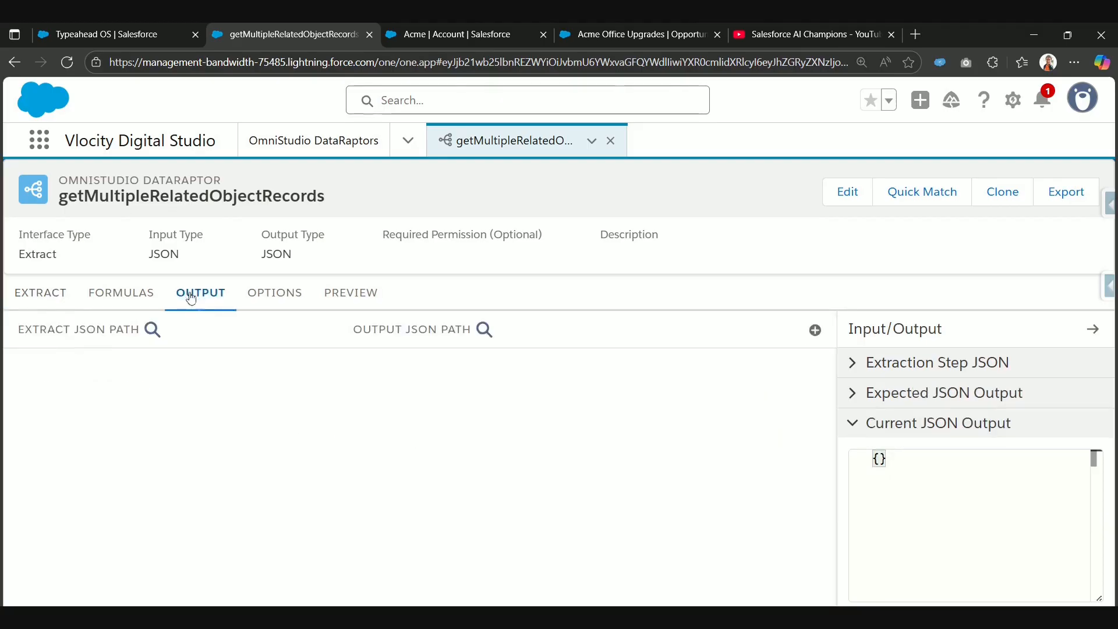
{"action": "left_click", "coordinate": [815, 331]}
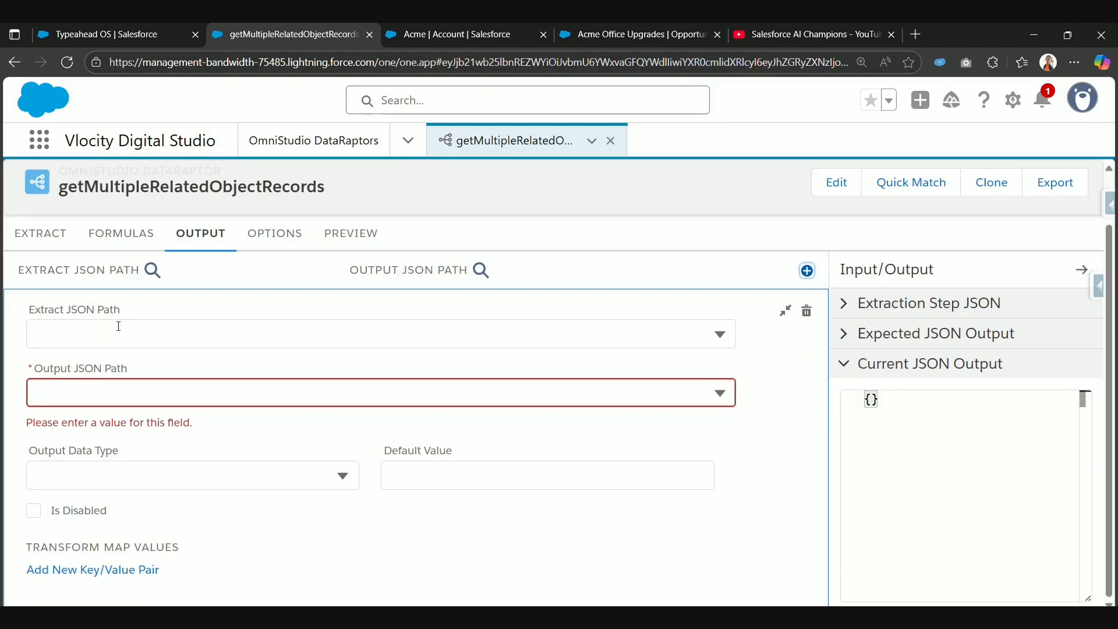
{"action": "left_click", "coordinate": [181, 335]}
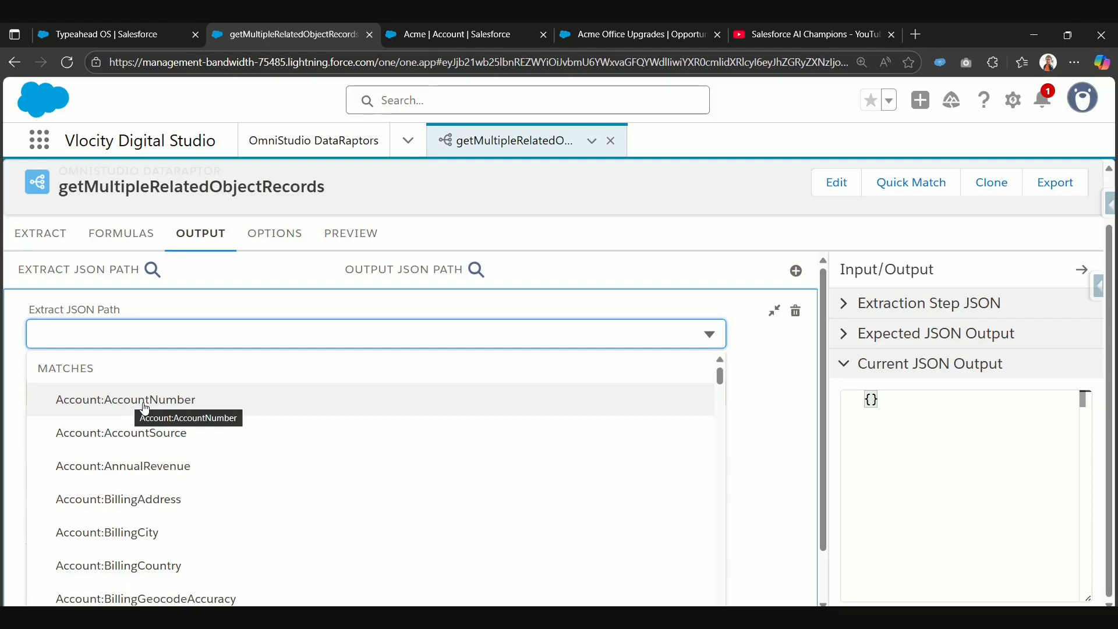
{"action": "left_click", "coordinate": [101, 406]}
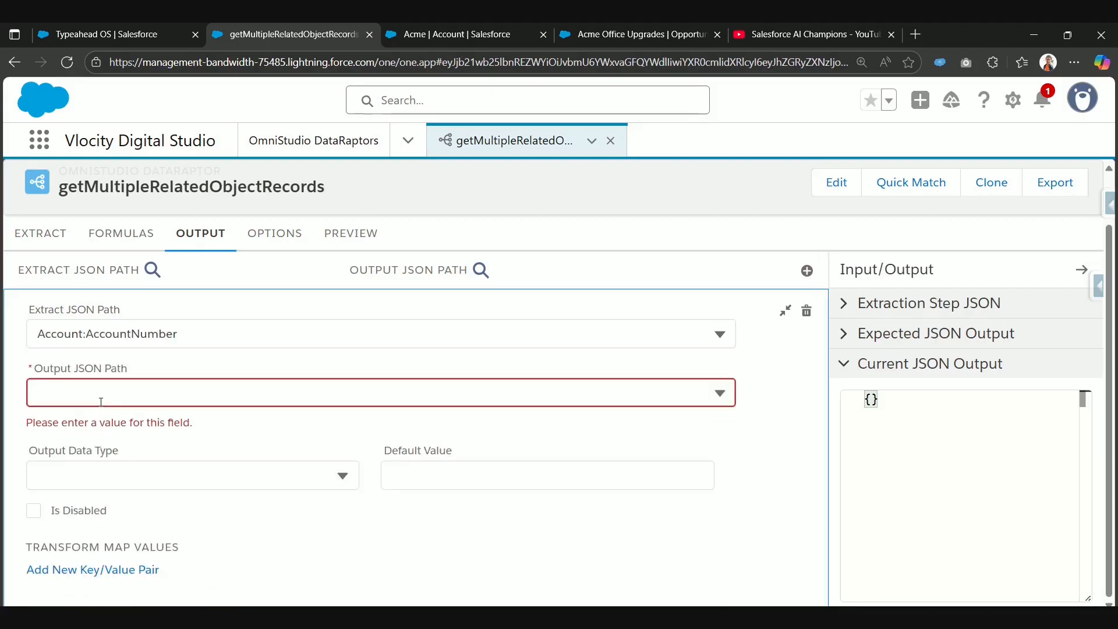
{"action": "left_click", "coordinate": [102, 401]}
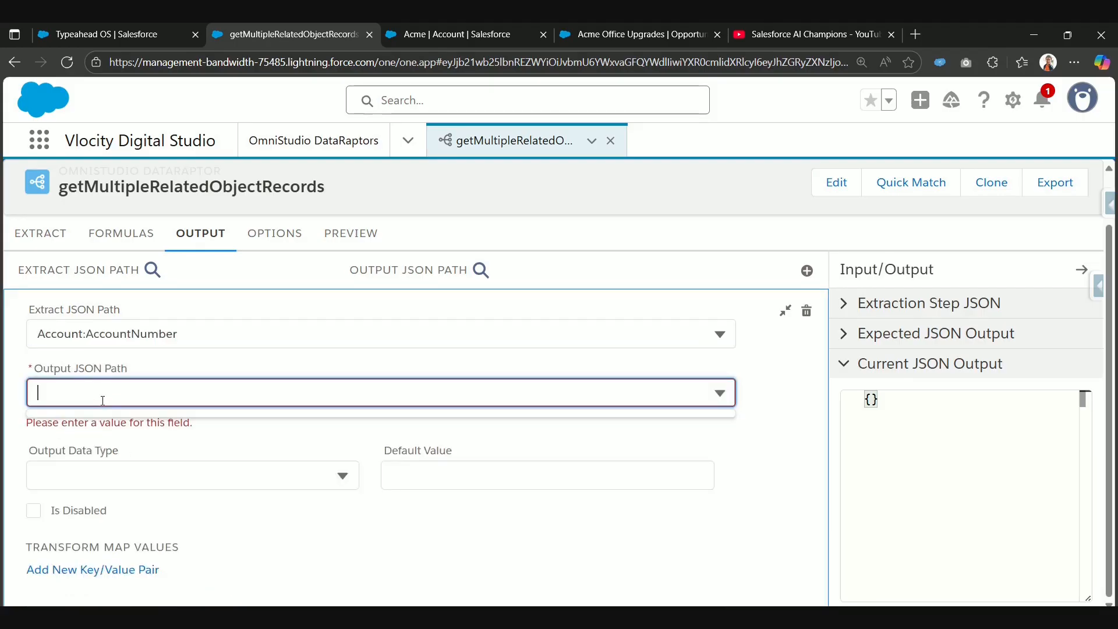
{"action": "type", "text": "Account"}
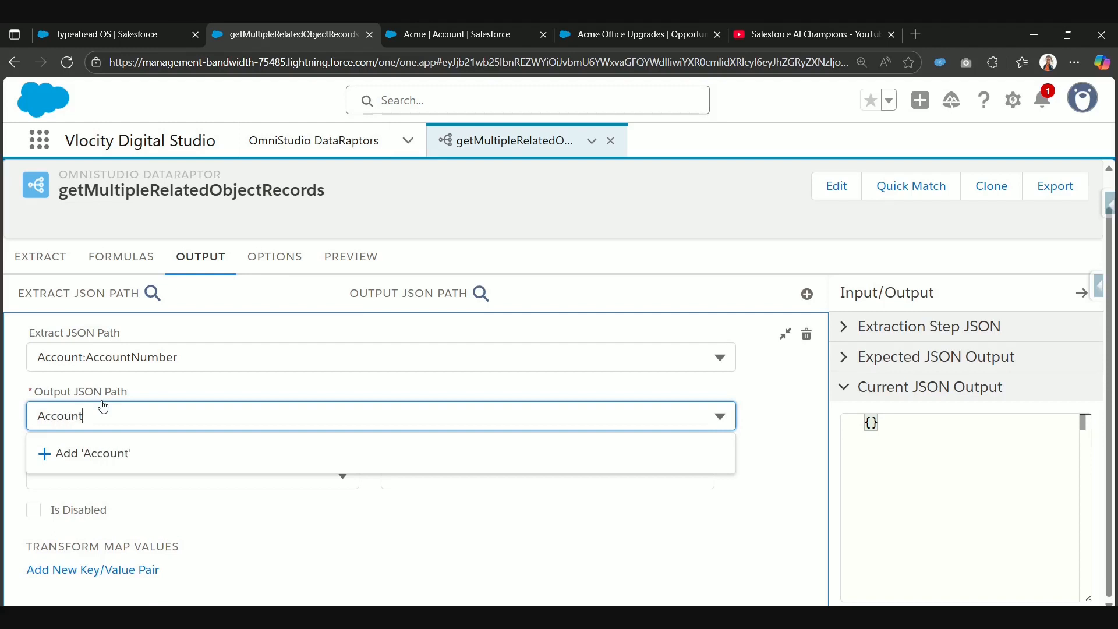
{"action": "type", "text": ":Account"}
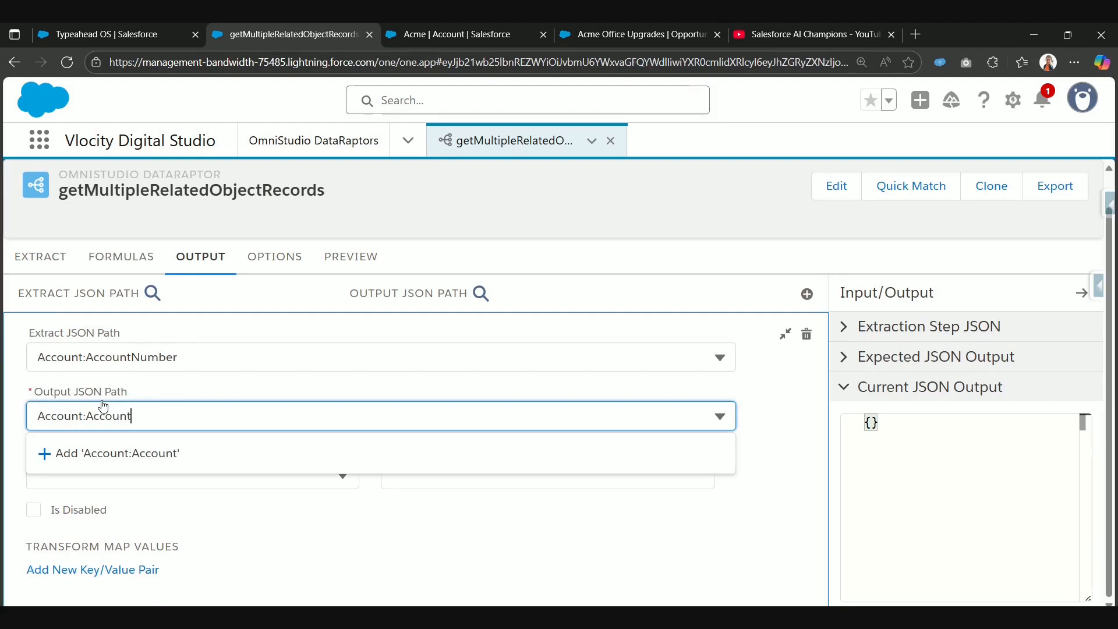
{"action": "type", "text": "Number"}
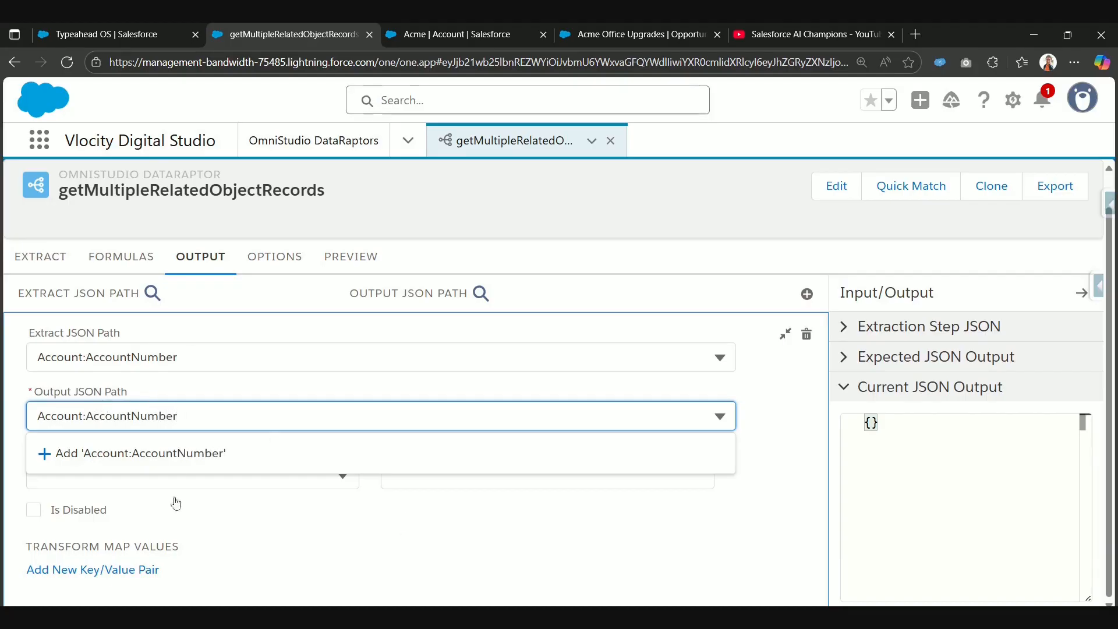
{"action": "left_click", "coordinate": [163, 455]}
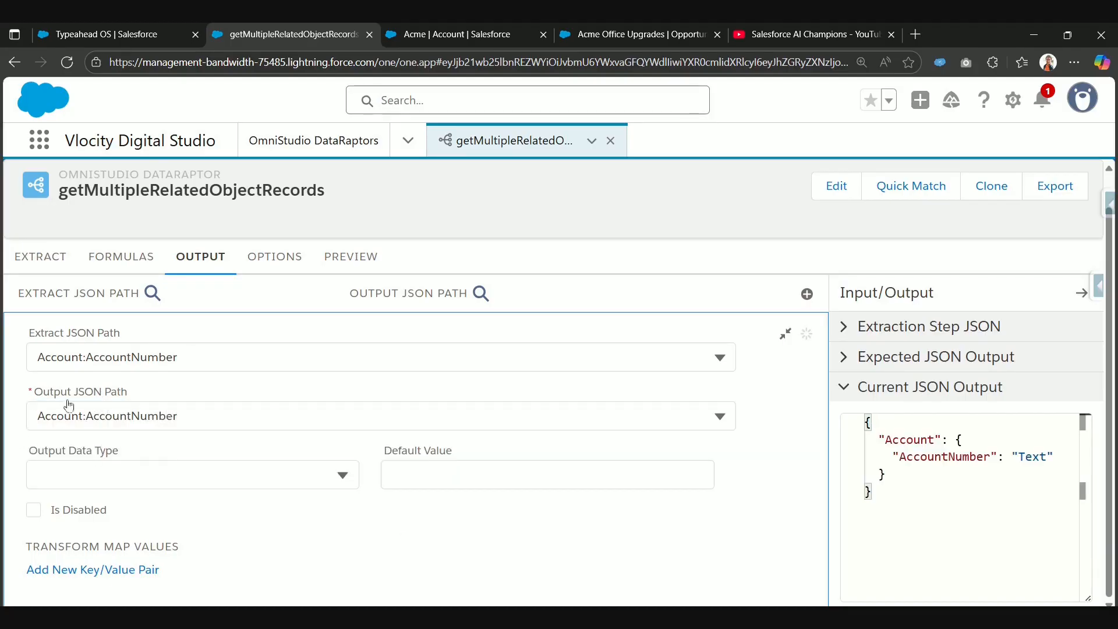
{"action": "left_click", "coordinate": [786, 336]}
Step: Add a second output mapping with the extract JSON path Account:Name
{"action": "left_click", "coordinate": [813, 328]}
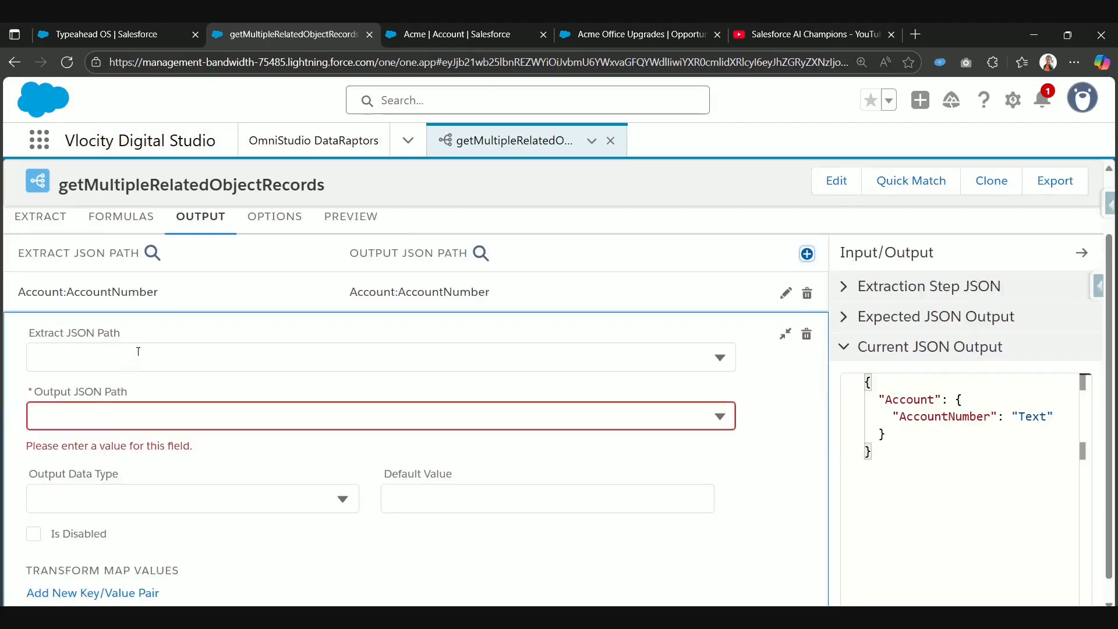
{"action": "left_click", "coordinate": [138, 351]}
{"action": "type", "text": "Accou"}
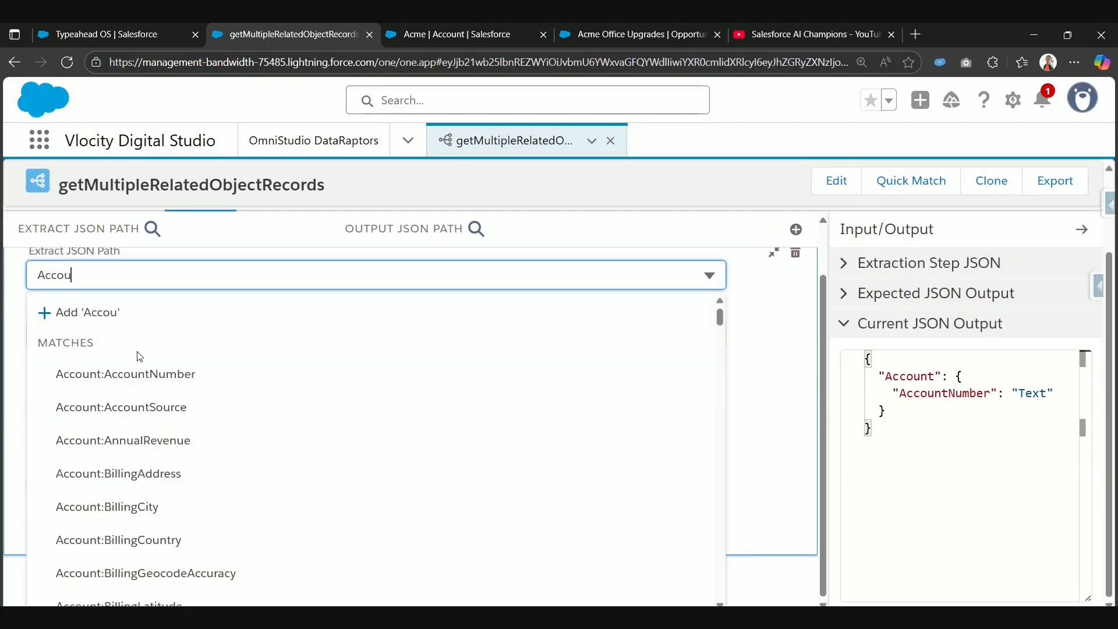
{"action": "type", "text": "nt:Na"}
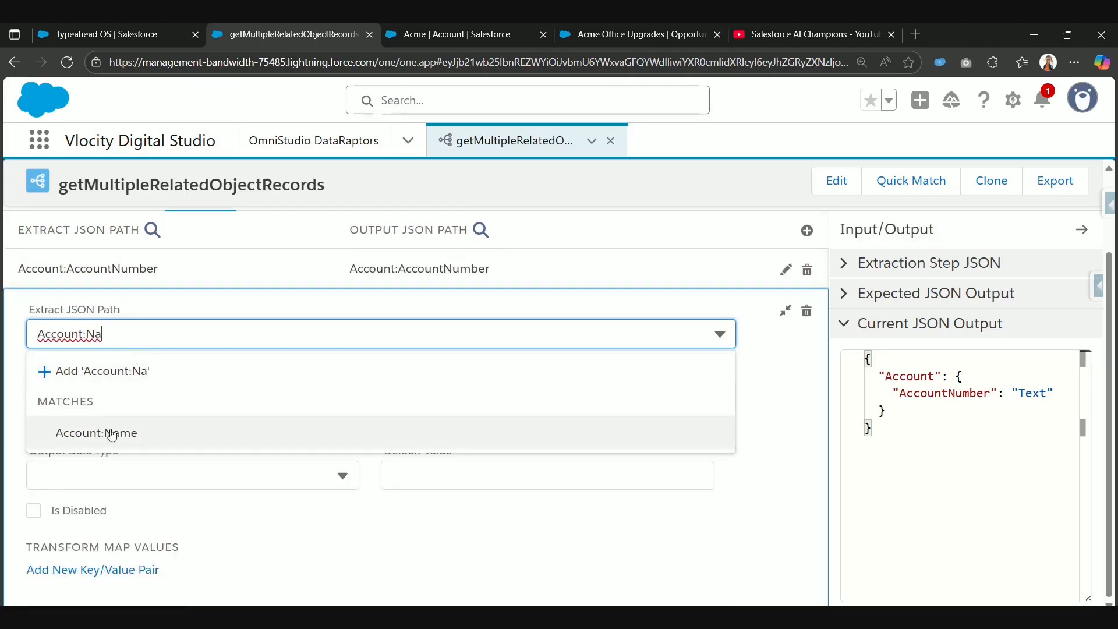
{"action": "left_click", "coordinate": [120, 430]}
Step: Set the output JSON path of the Account:Name mapping to Account:AccountName
{"action": "left_click", "coordinate": [120, 392]}
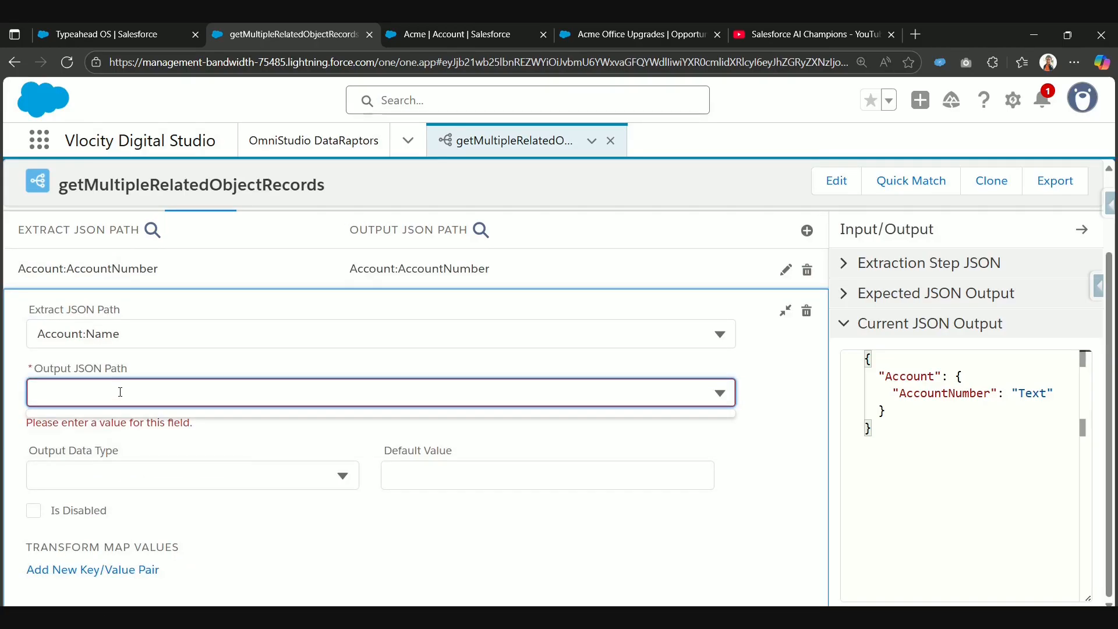
{"action": "left_click", "coordinate": [89, 335]}
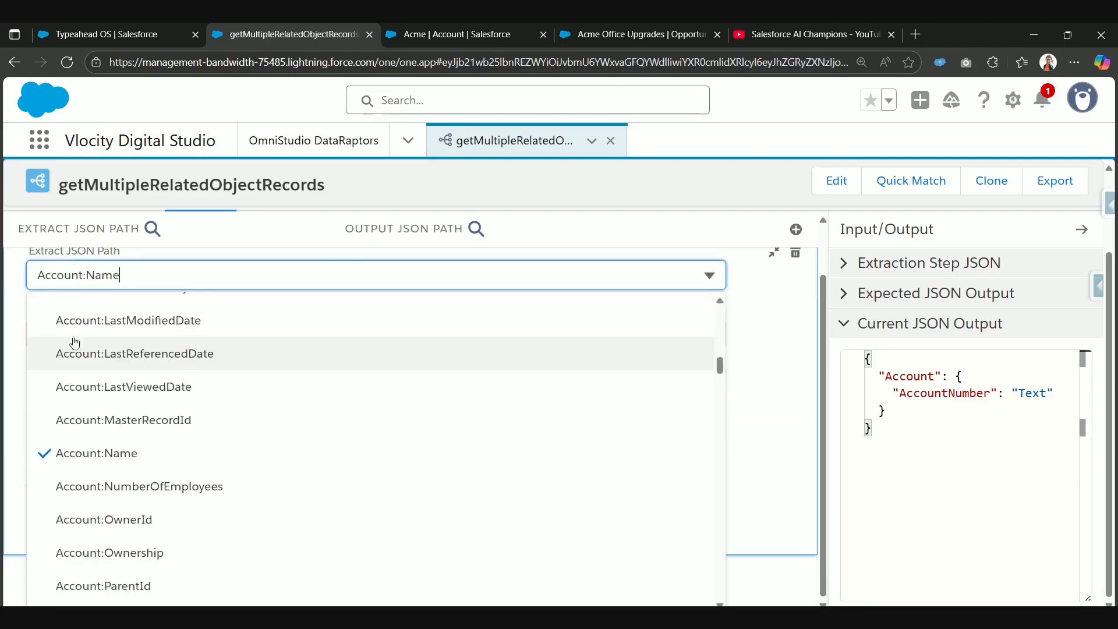
{"action": "left_click_drag", "start_coordinate": [86, 275], "coordinate": [29, 275]}
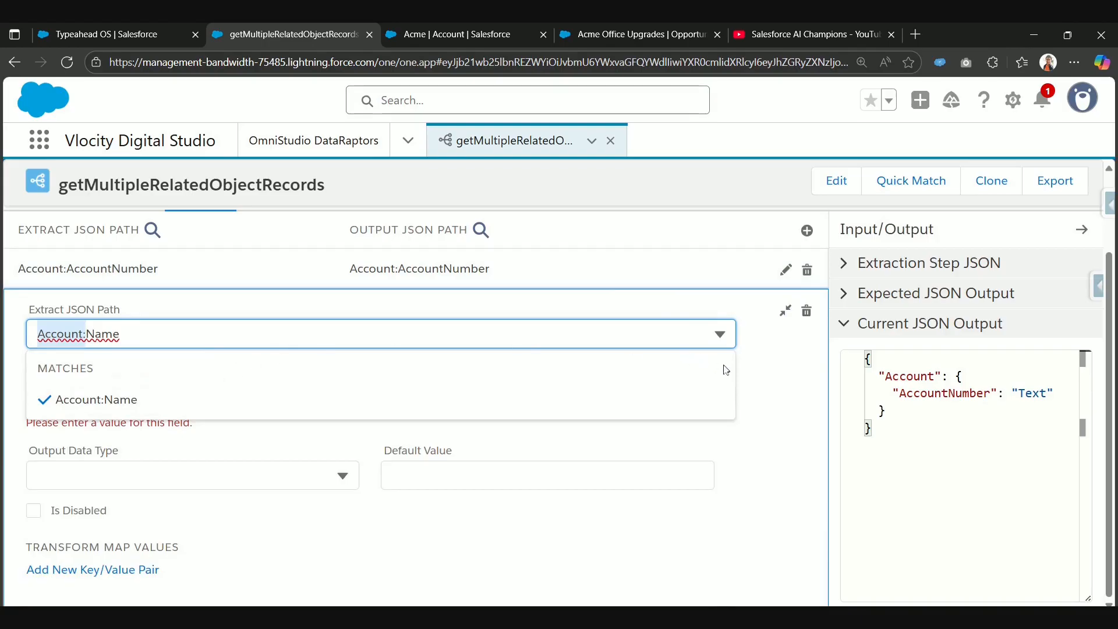
{"action": "left_click", "coordinate": [767, 376]}
{"action": "left_click", "coordinate": [272, 402]}
{"action": "type", "text": "Account:"}
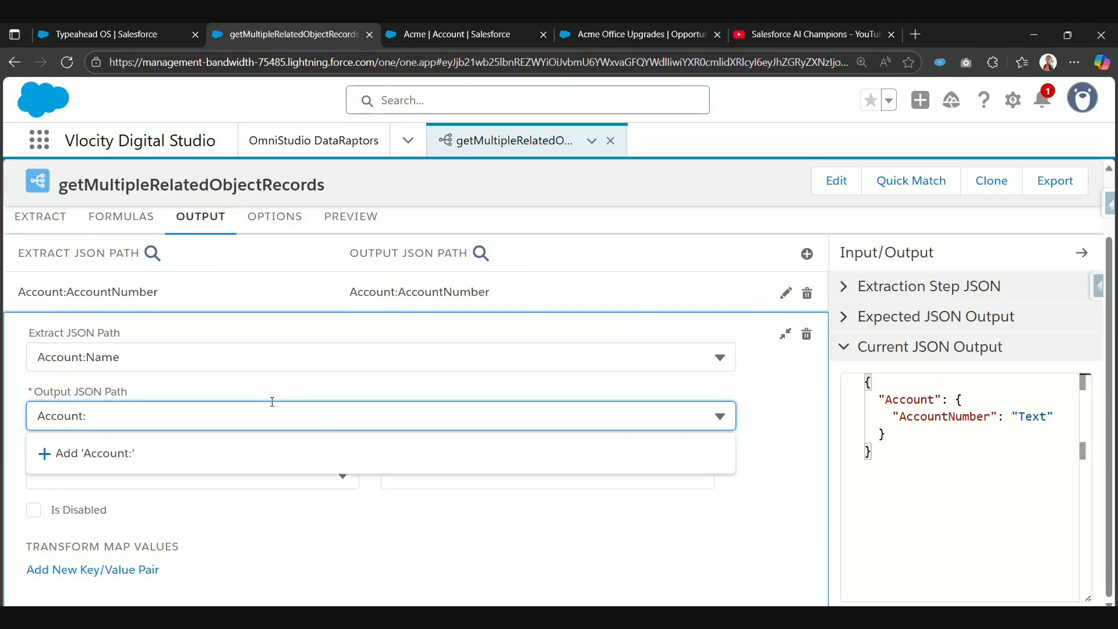
{"action": "type", "text": "name"}
{"action": "key", "text": "BackSpace"}
{"action": "key", "text": "BackSpace"}
{"action": "type", "text": "AccountName"}
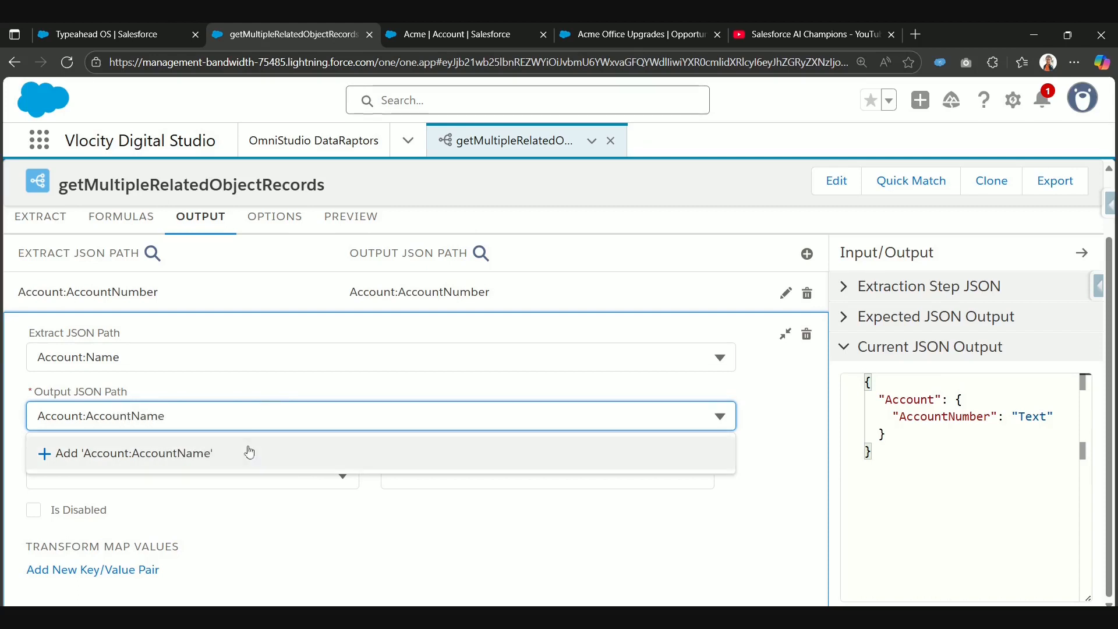
{"action": "left_click", "coordinate": [250, 452]}
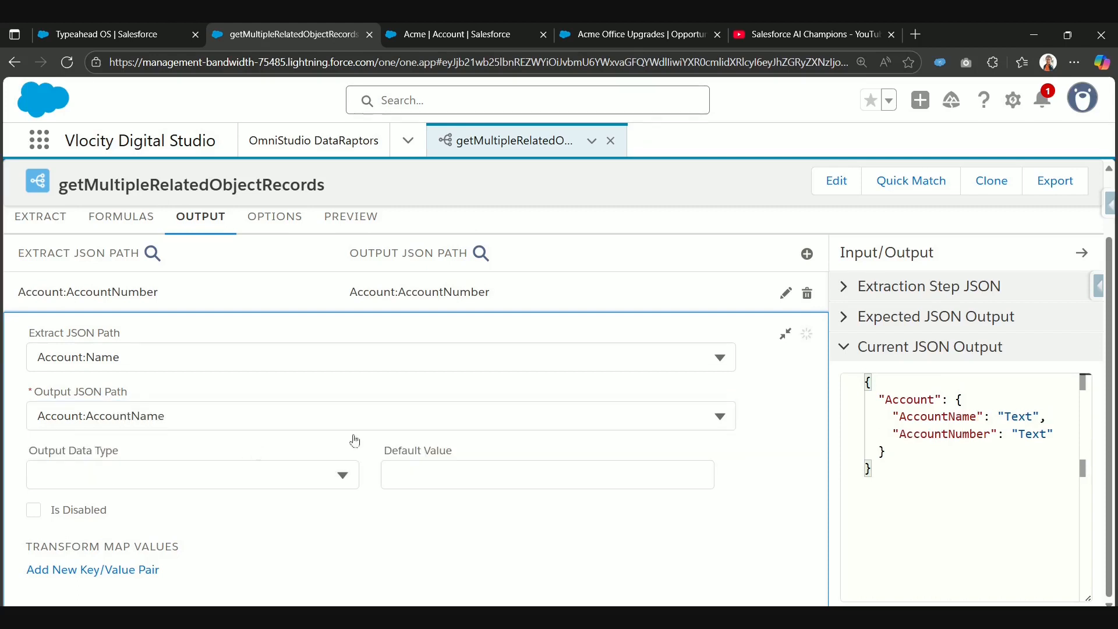
{"action": "left_click", "coordinate": [786, 334]}
Step: Add an output mapping from the extract JSON path Account:Industry to the output JSON path Account:Industry
{"action": "left_click", "coordinate": [809, 329]}
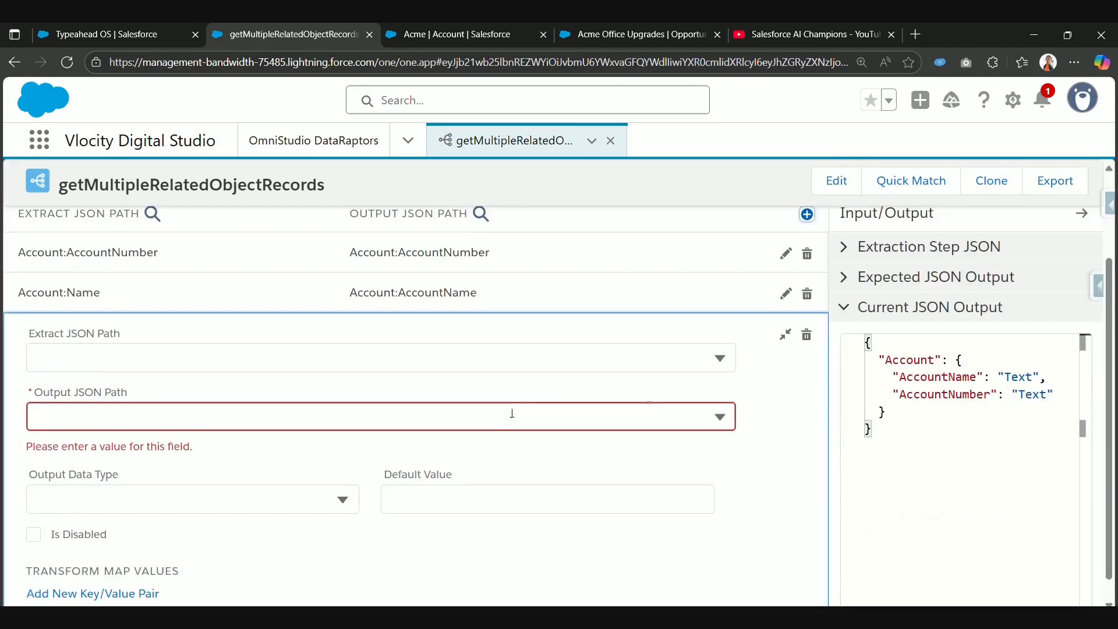
{"action": "left_click", "coordinate": [169, 351]}
{"action": "scroll", "coordinate": [186, 443], "scroll_direction": "down", "scroll_amount": 10}
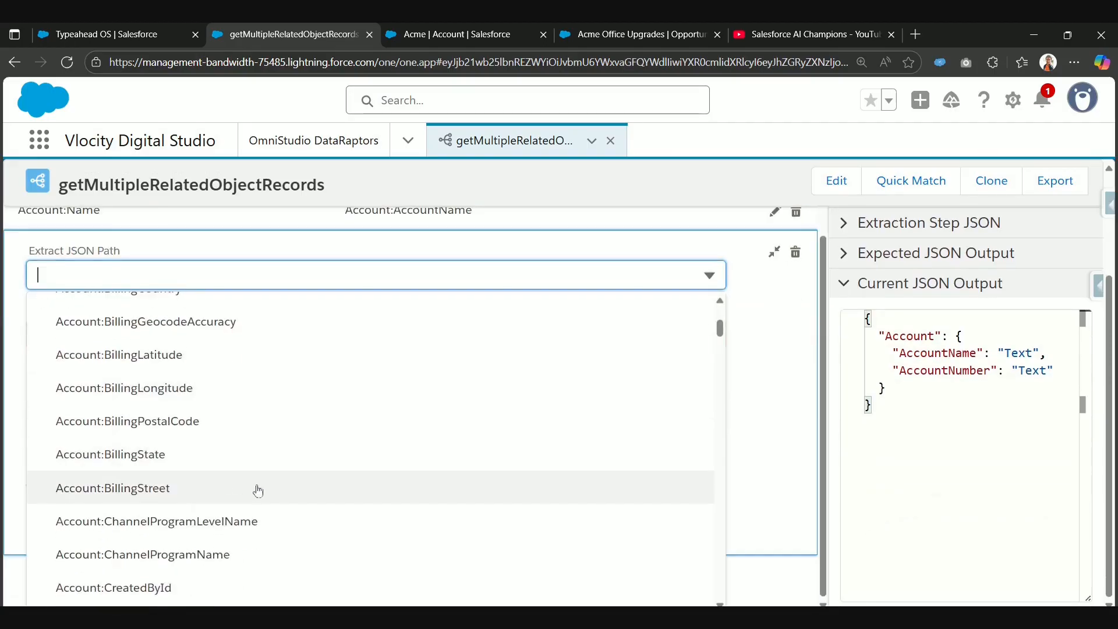
{"action": "left_click", "coordinate": [275, 472]}
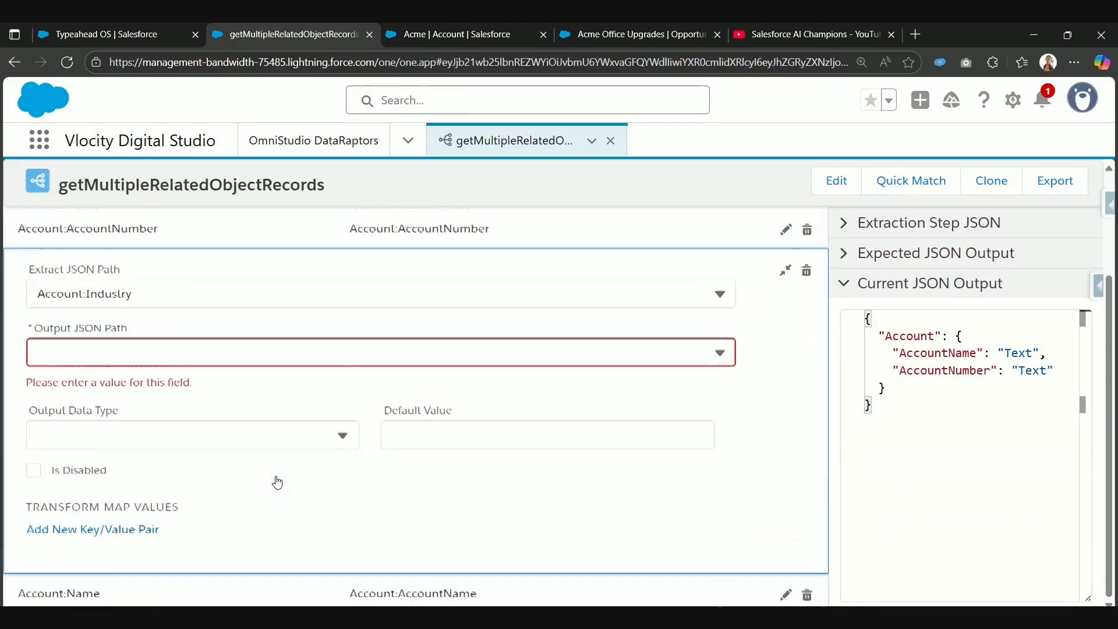
{"action": "scroll", "coordinate": [125, 373], "scroll_direction": "up", "scroll_amount": 1}
{"action": "left_click", "coordinate": [135, 425]}
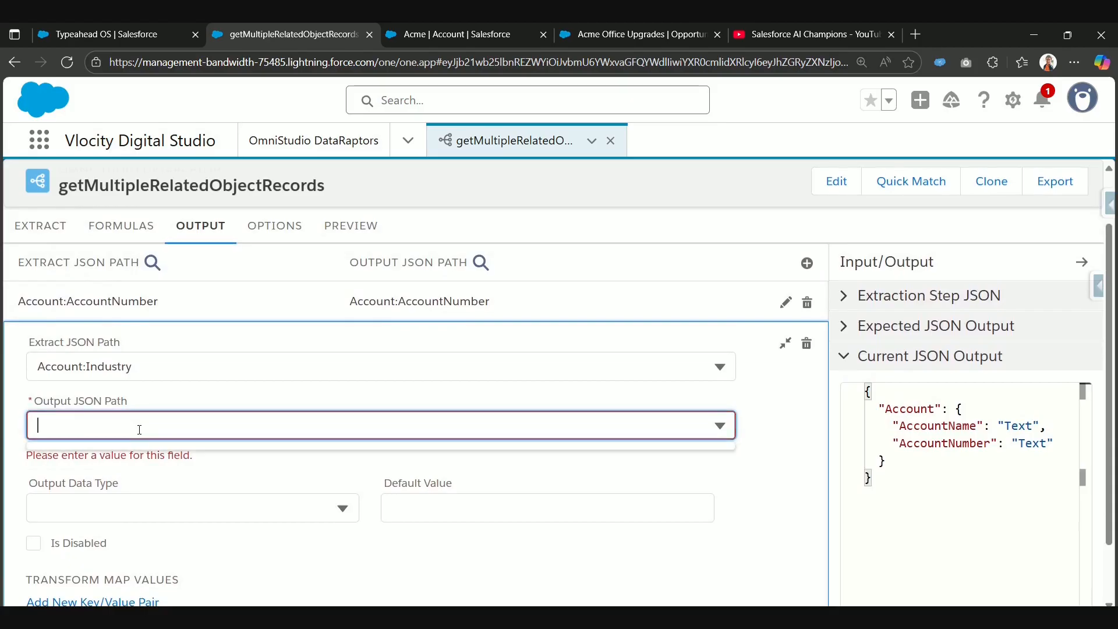
{"action": "type", "text": "Account:Industry"}
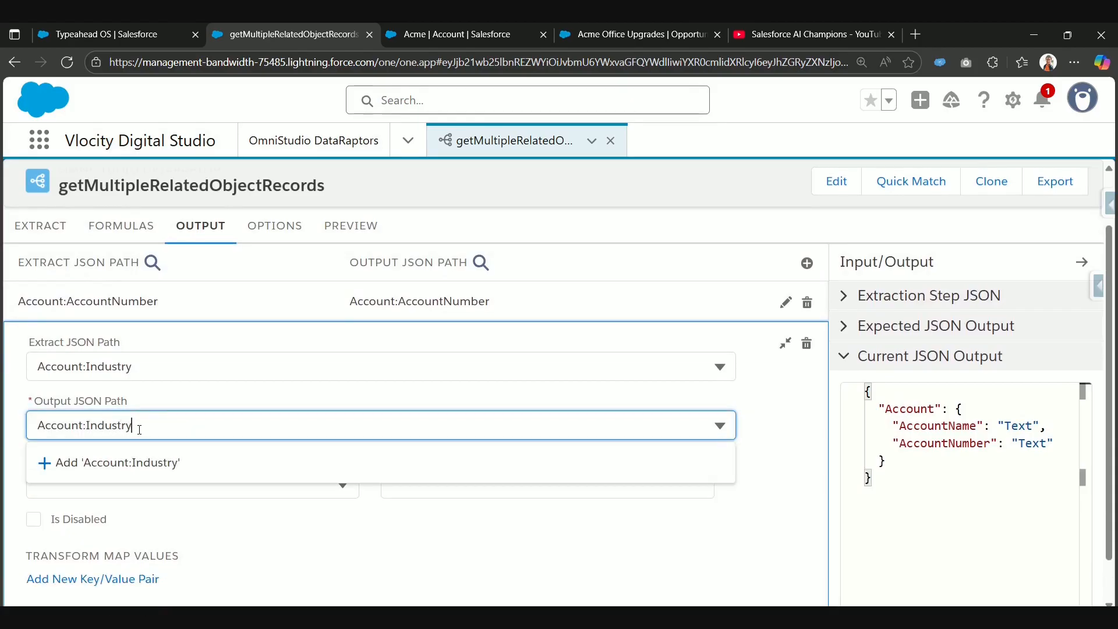
{"action": "left_click", "coordinate": [137, 464]}
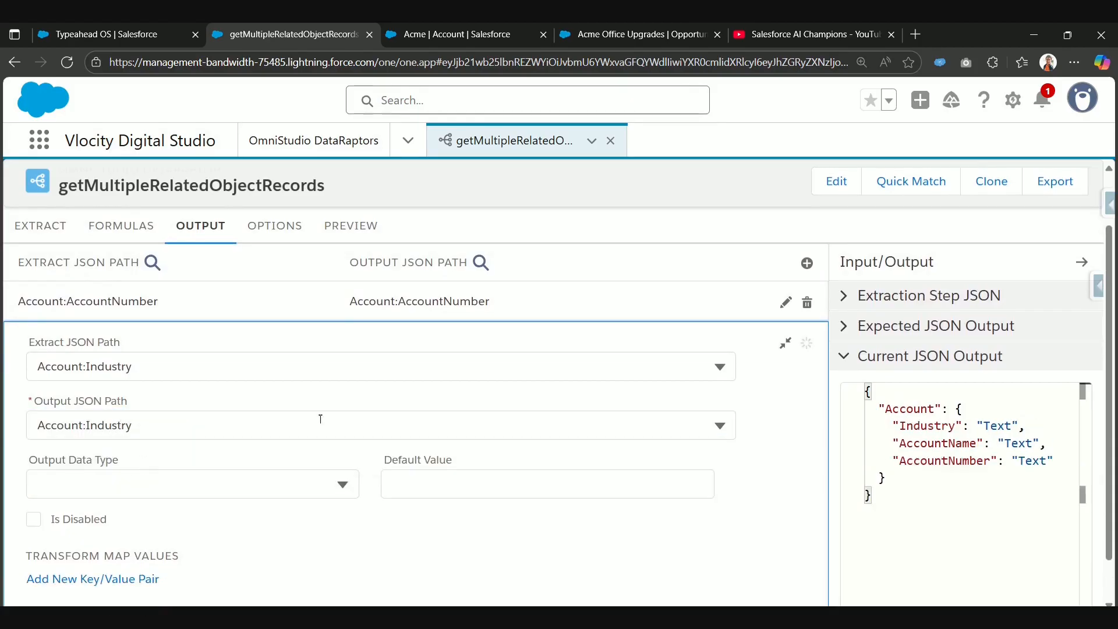
{"action": "left_click", "coordinate": [785, 342]}
Step: Add an output mapping from the extract JSON path Account:Type to the output JSON path Account:Type
{"action": "left_click", "coordinate": [807, 327]}
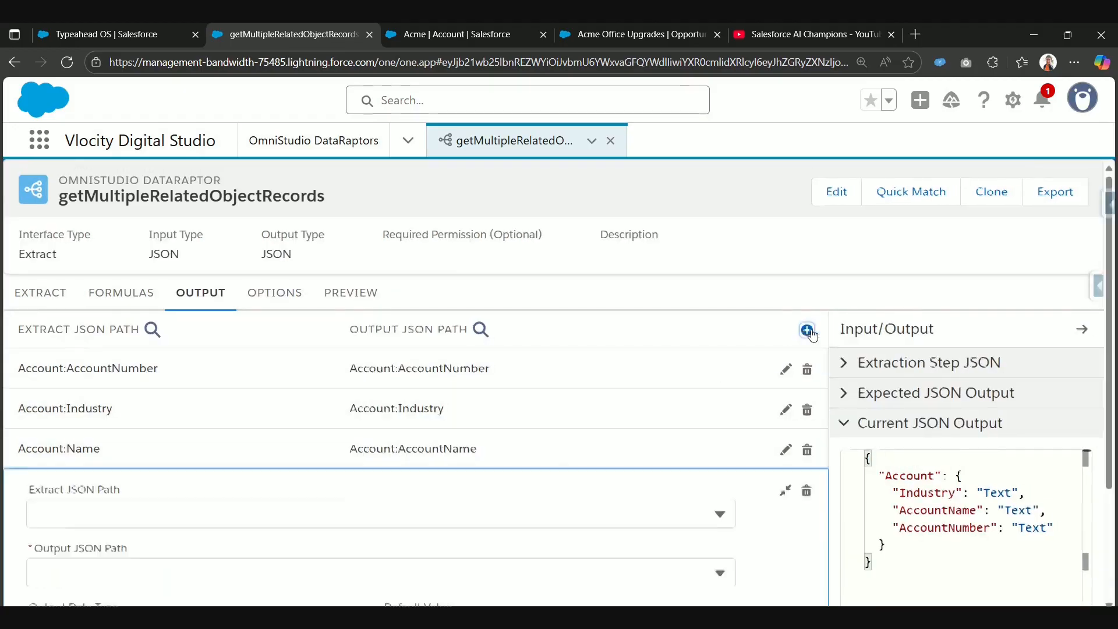
{"action": "left_click", "coordinate": [134, 358]}
{"action": "type", "text": "A"}
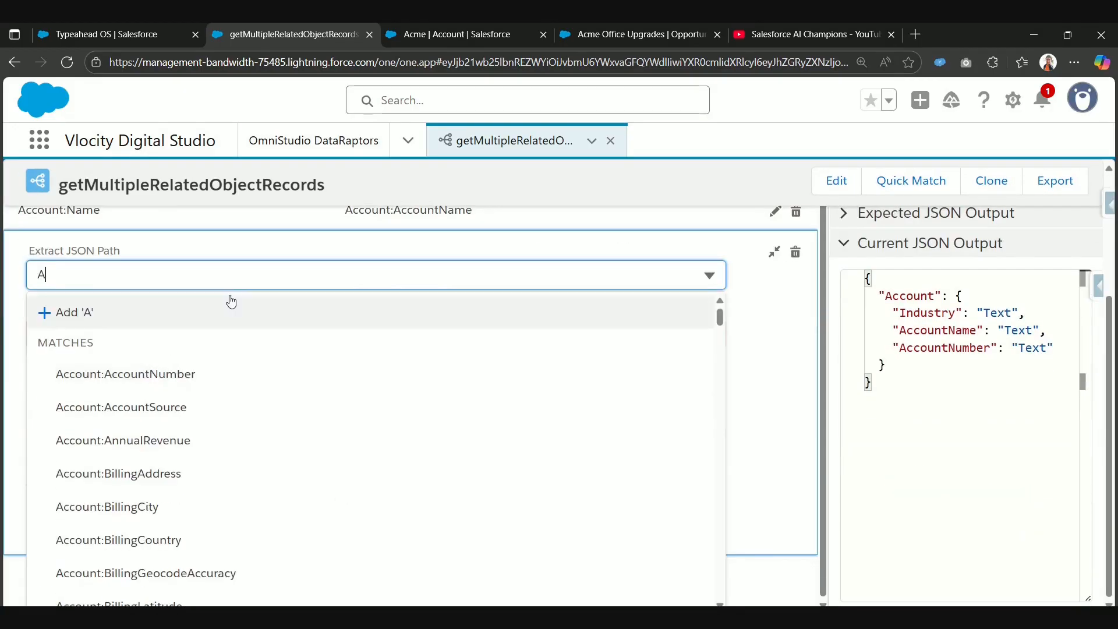
{"action": "key", "text": "BackSpace"}
{"action": "type", "text": "Account:Ty"}
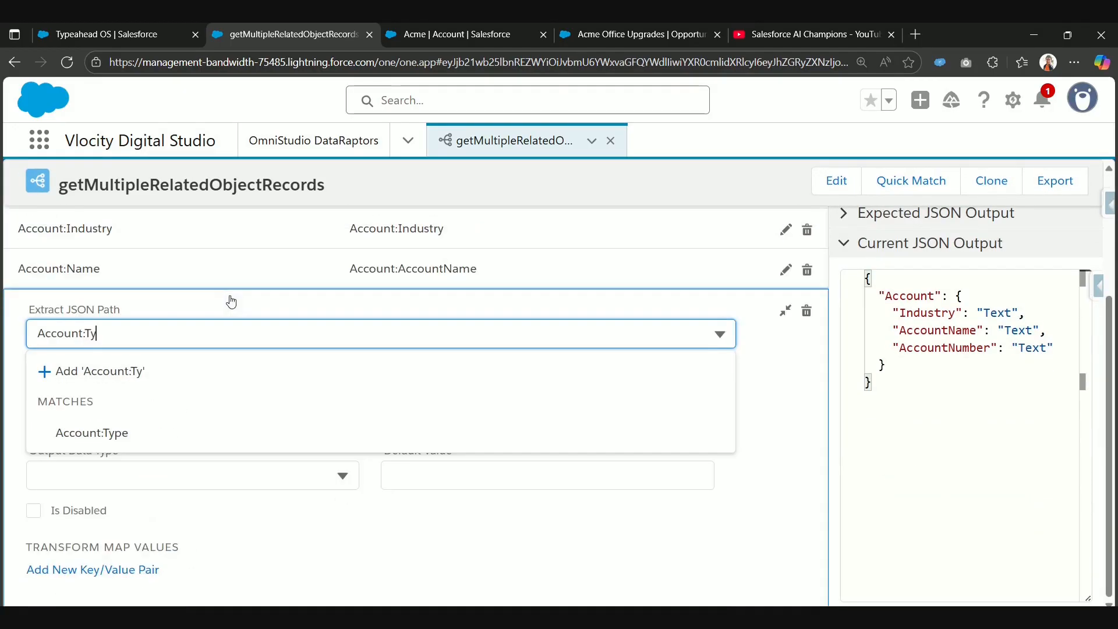
{"action": "left_click", "coordinate": [140, 435]}
{"action": "left_click", "coordinate": [210, 390]}
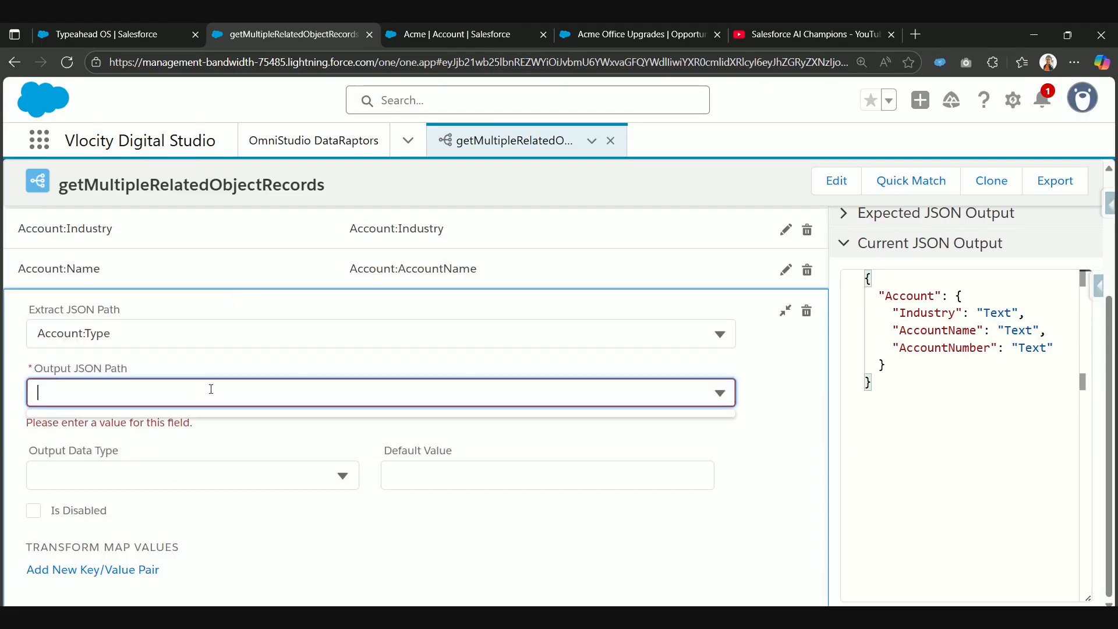
{"action": "type", "text": "Account:Type"}
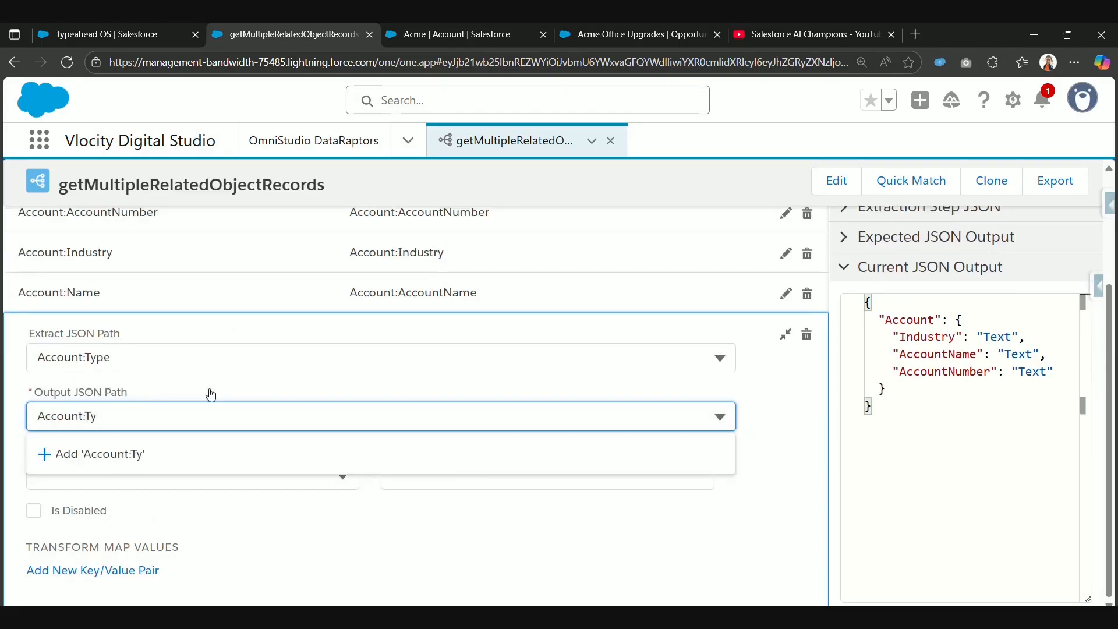
{"action": "left_click", "coordinate": [178, 444]}
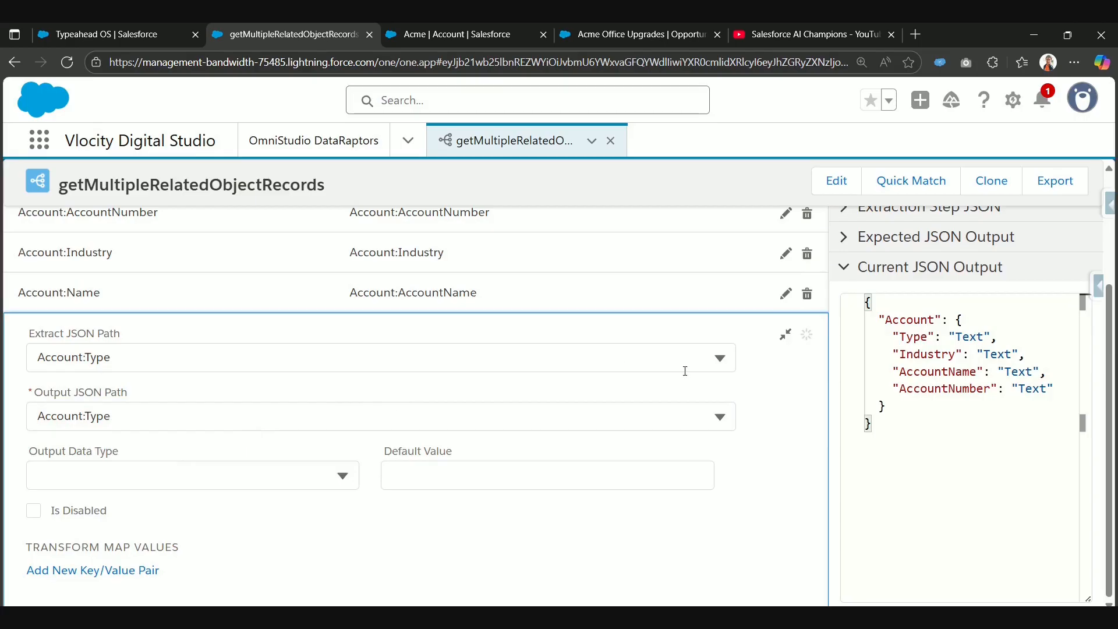
{"action": "left_click", "coordinate": [783, 337]}
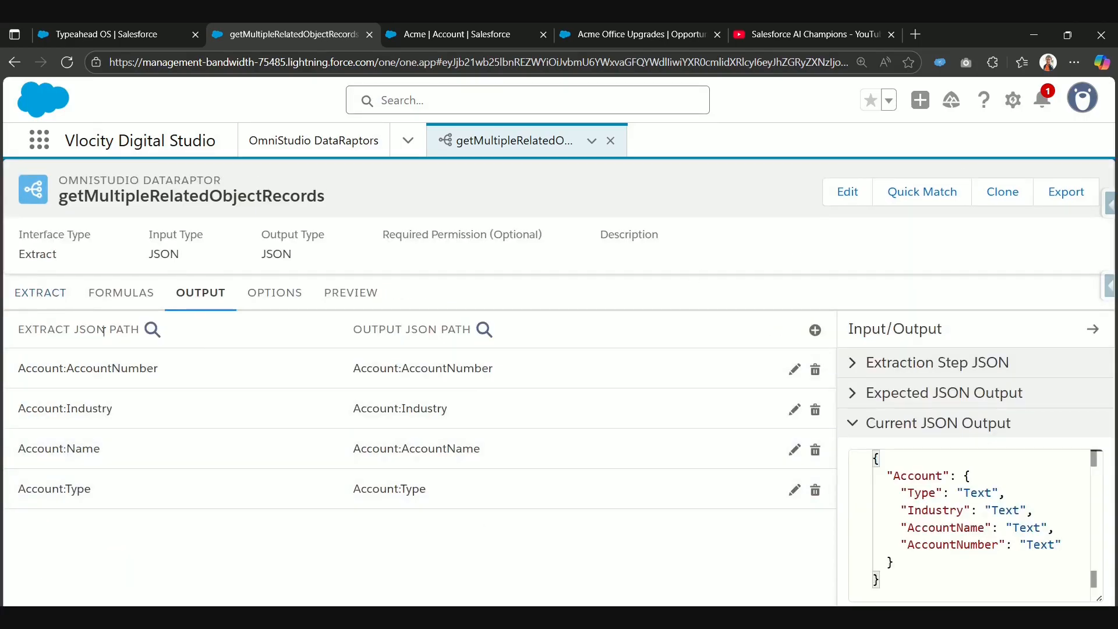
Step: Review the Account extract step and compare it with the Account node in the current JSON output
{"action": "left_click", "coordinate": [41, 300]}
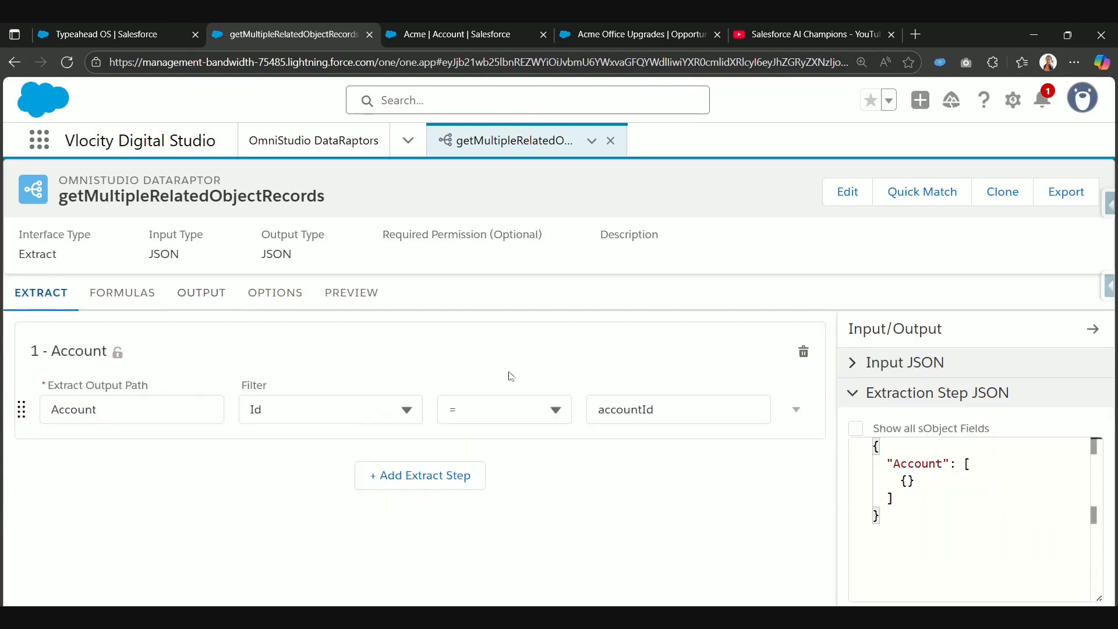
{"action": "left_click", "coordinate": [201, 292]}
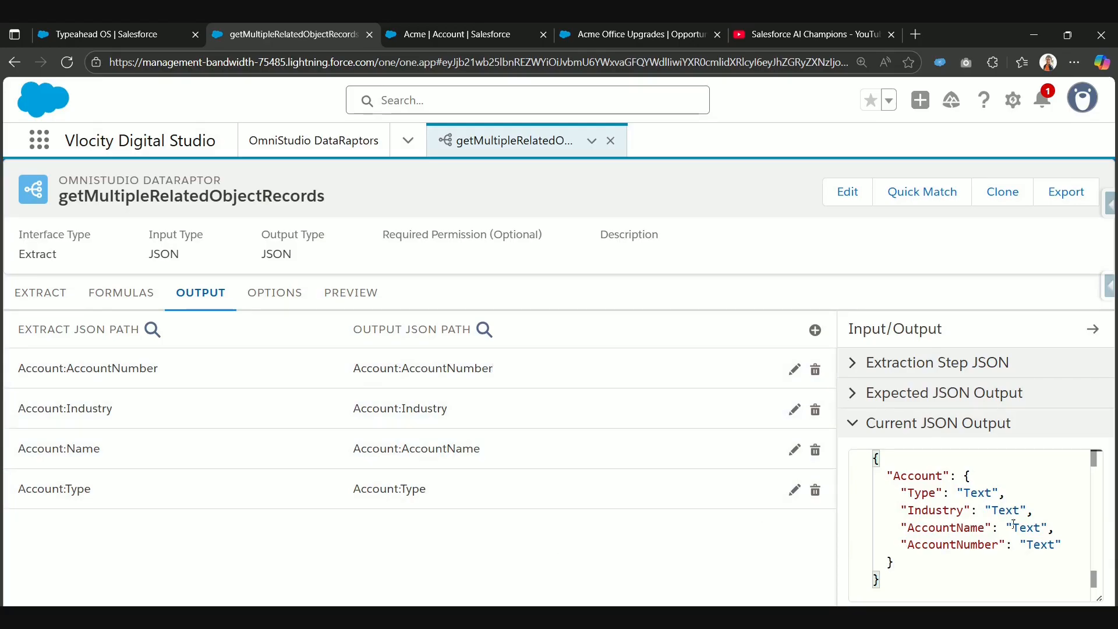
{"action": "left_click_drag", "start_coordinate": [891, 476], "coordinate": [938, 478]}
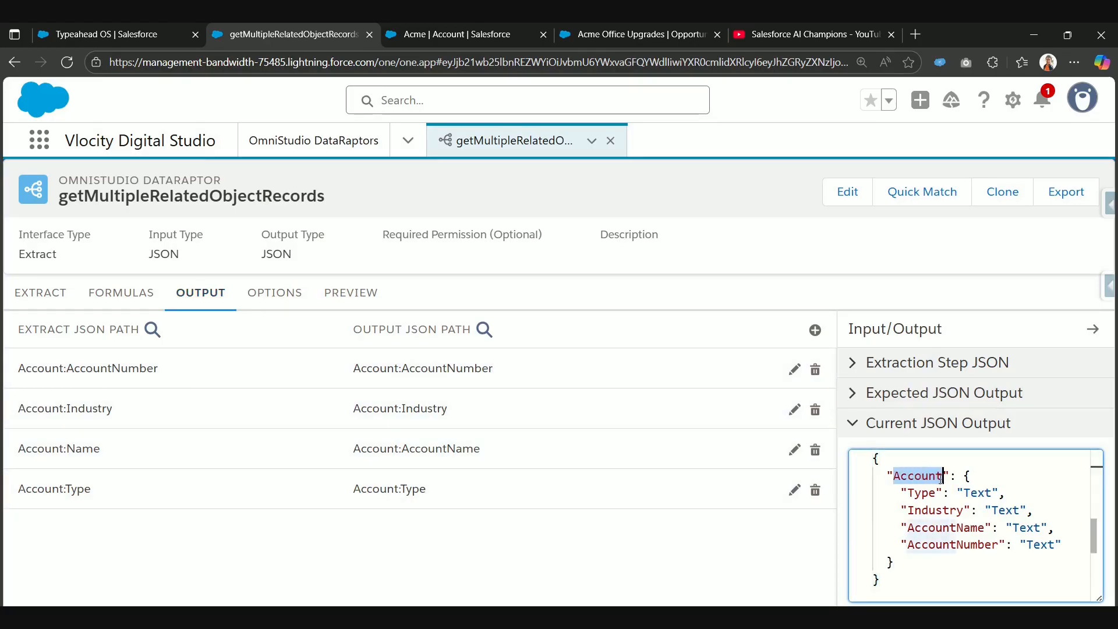
Step: Open the DataRaptor preview and add an empty key/value pair to the input parameters
{"action": "left_click", "coordinate": [361, 304]}
{"action": "left_click", "coordinate": [225, 331]}
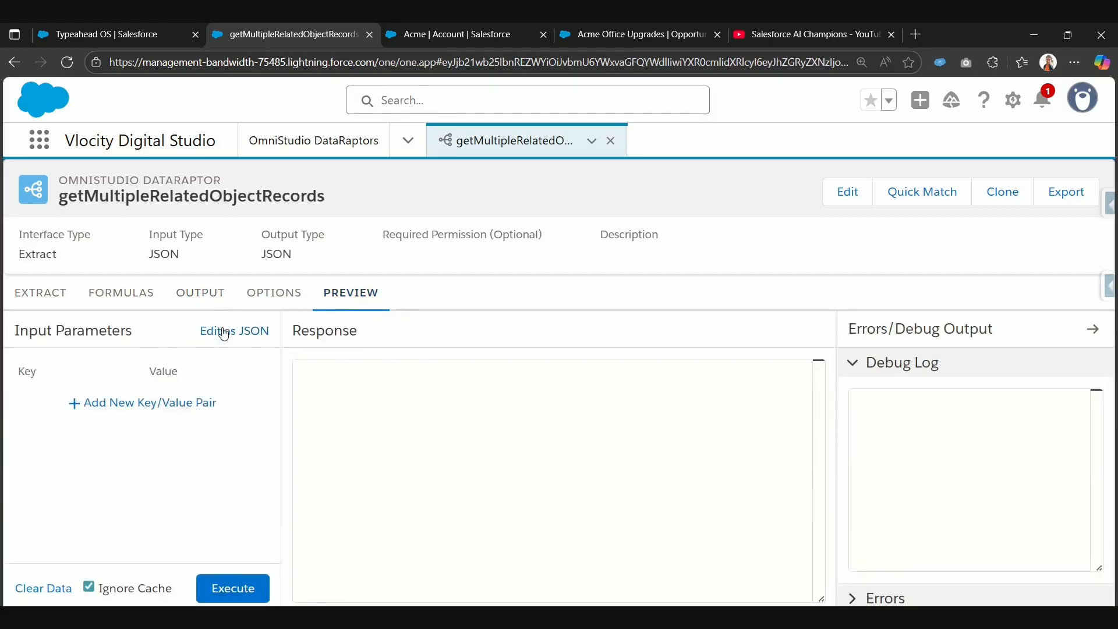
{"action": "left_click", "coordinate": [182, 402]}
{"action": "left_click", "coordinate": [81, 400]}
{"action": "type", "text": "Account"}
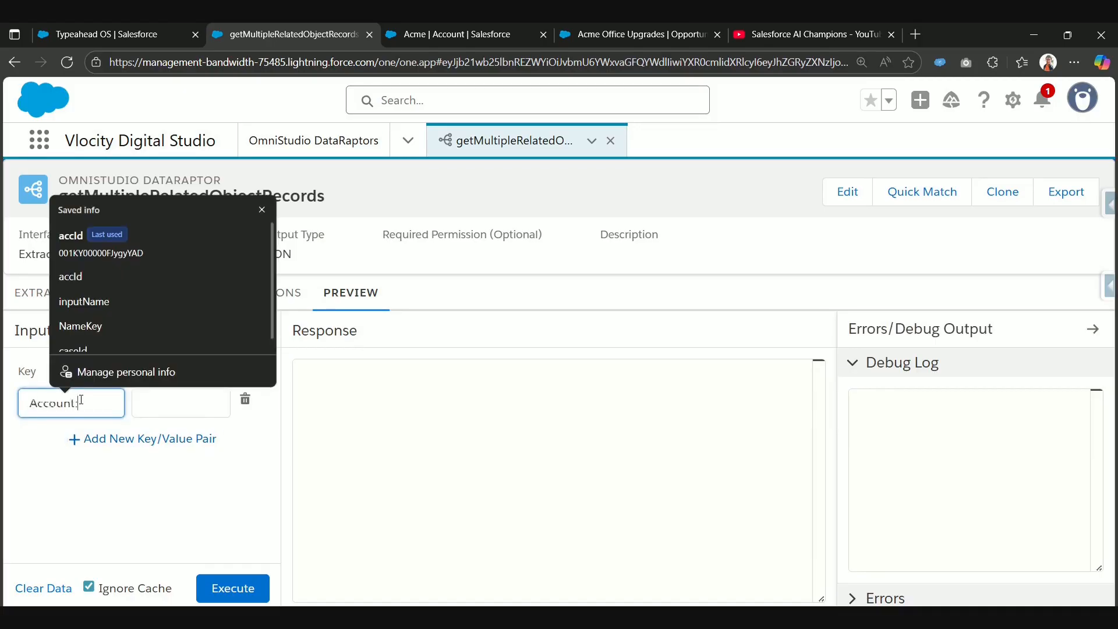
{"action": "type", "text": ":"}
{"action": "key", "text": "BackSpace"}
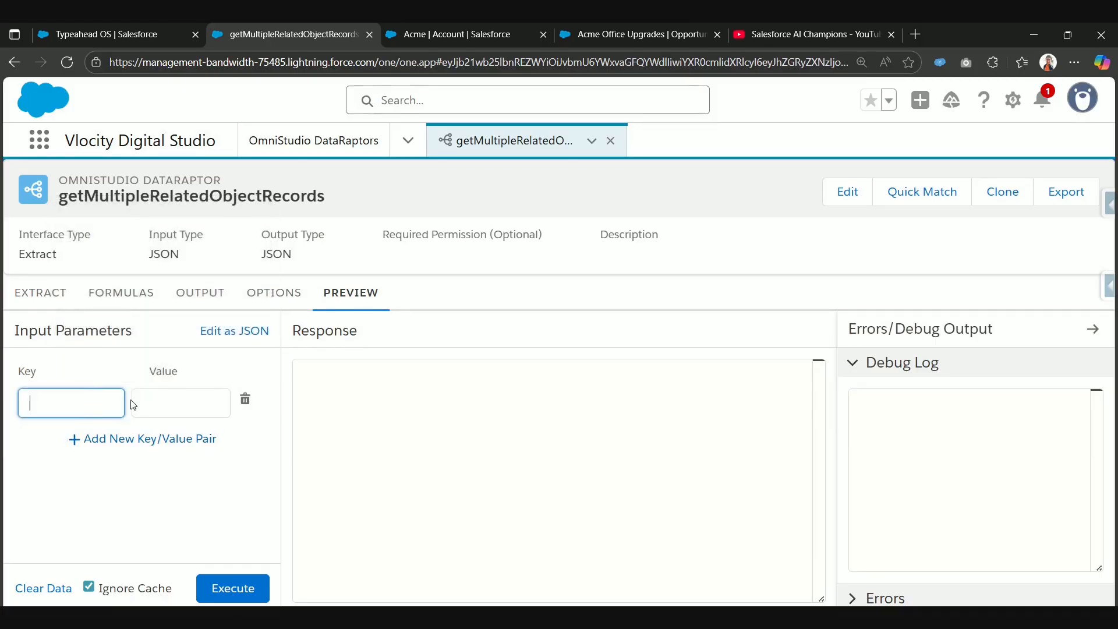
Step: Copy the filter value accountId from the Account extract step and enter it as the key of the preview input parameter
{"action": "left_click", "coordinate": [35, 296]}
{"action": "double_click", "coordinate": [624, 410]}
{"action": "key", "text": "ctrl+c"}
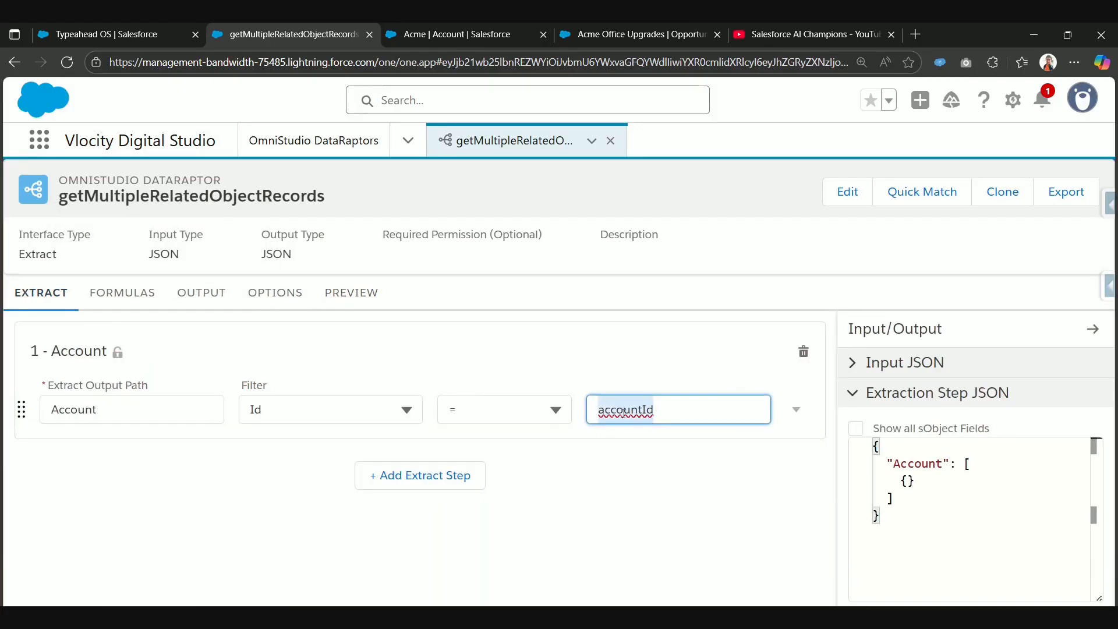
{"action": "left_click", "coordinate": [201, 293]}
{"action": "left_click", "coordinate": [351, 292]}
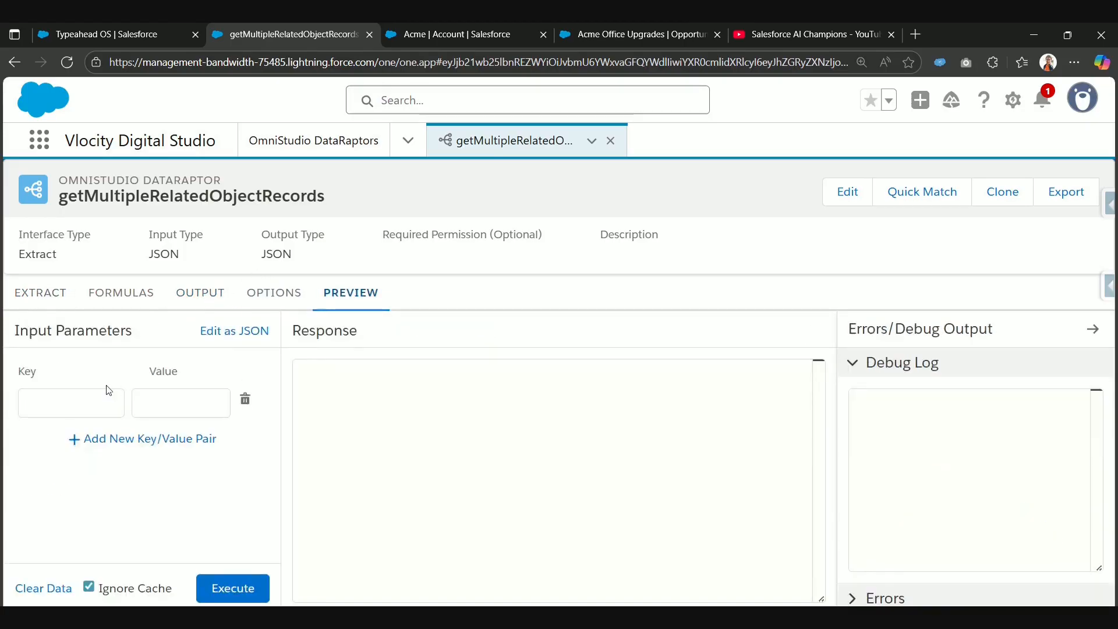
{"action": "left_click", "coordinate": [102, 403]}
{"action": "key", "text": "ctrl+v"}
Step: Set the accountId parameter's value to the Acme account's record ID taken from its page address, and execute the preview
{"action": "left_click", "coordinate": [429, 25]}
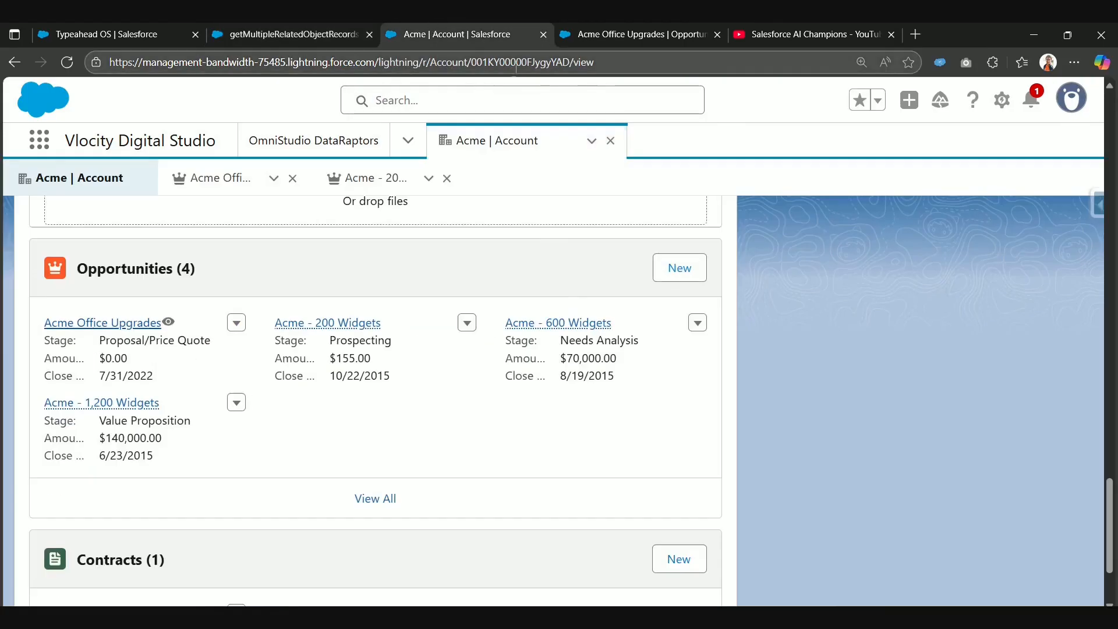
{"action": "double_click", "coordinate": [518, 62]}
{"action": "key", "text": "ctrl+c"}
{"action": "left_click", "coordinate": [288, 34]}
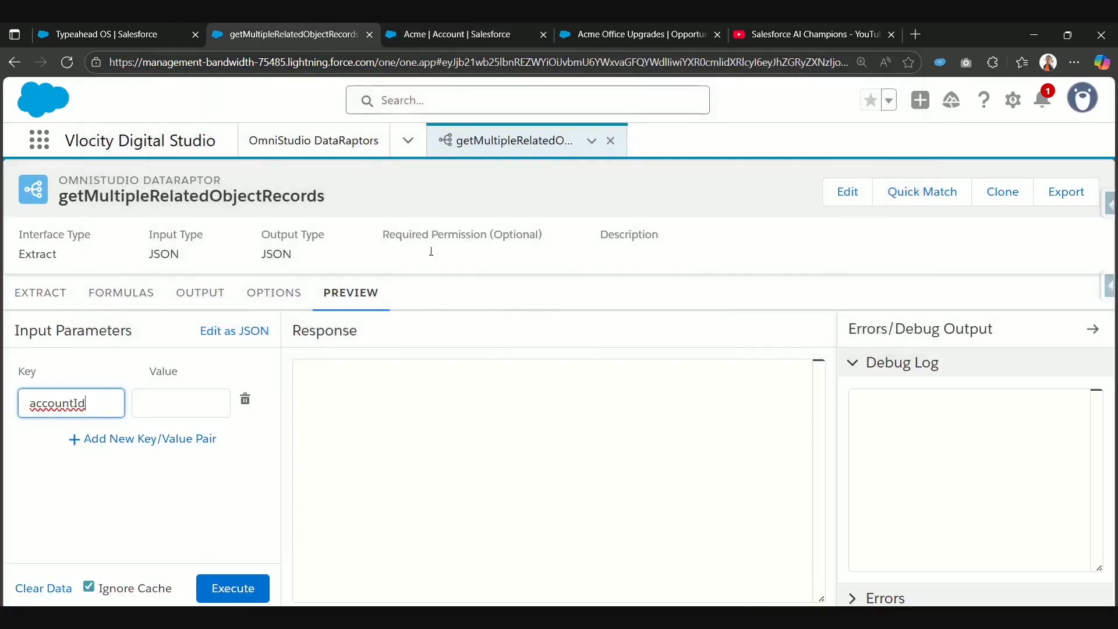
{"action": "left_click", "coordinate": [178, 401]}
{"action": "key", "text": "ctrl+v"}
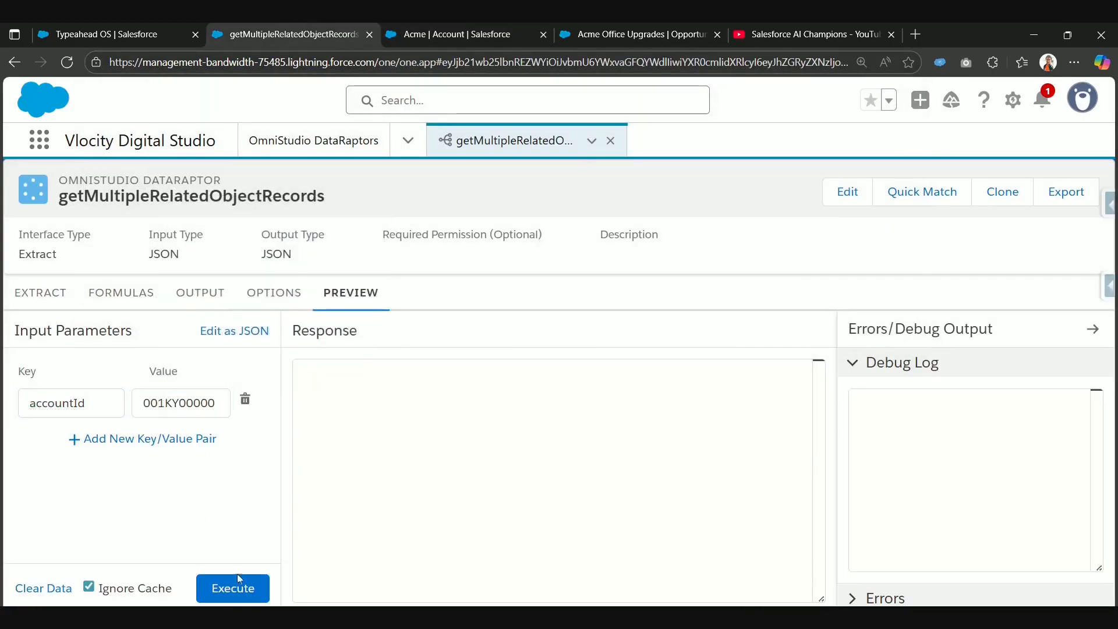
{"action": "left_click", "coordinate": [241, 590]}
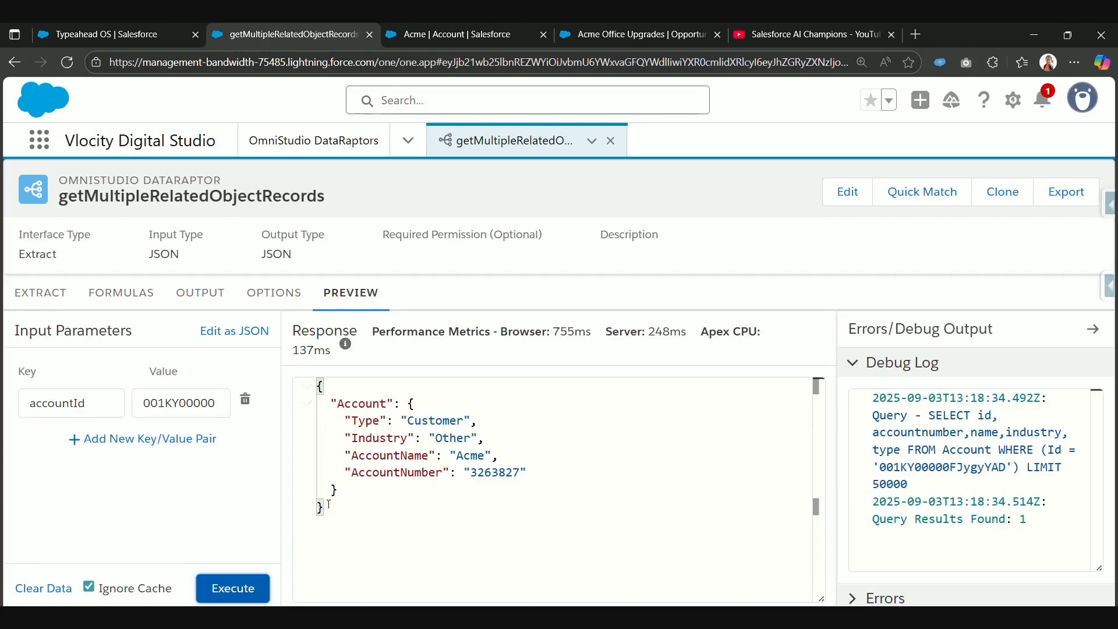
{"action": "left_click_drag", "start_coordinate": [330, 504], "coordinate": [317, 384]}
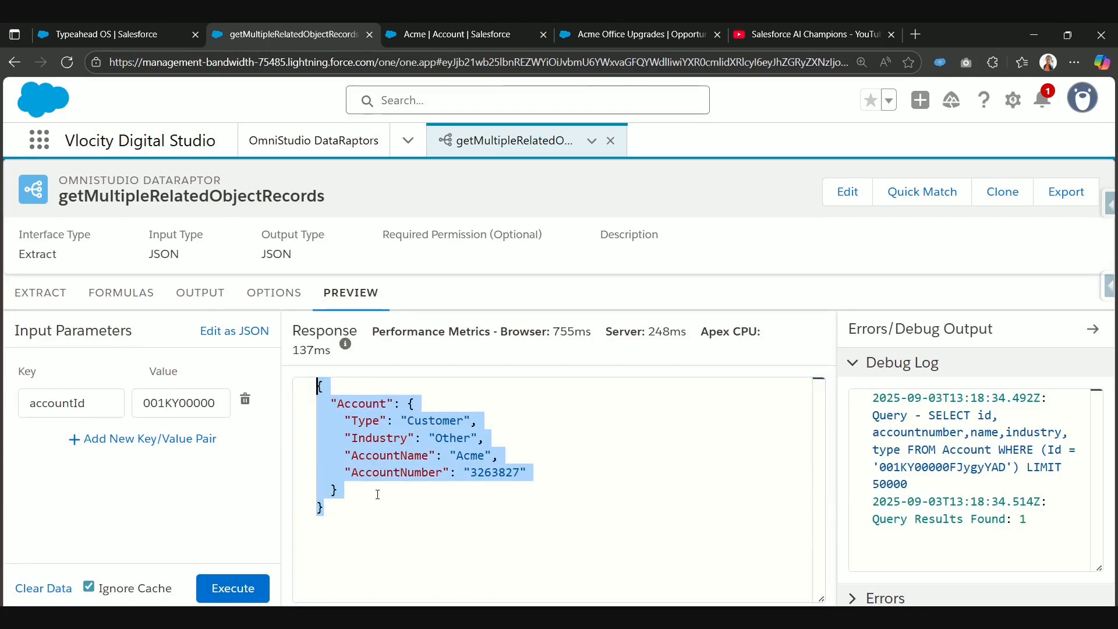
Step: Add a second extract step for the Contact object
{"action": "left_click", "coordinate": [57, 298]}
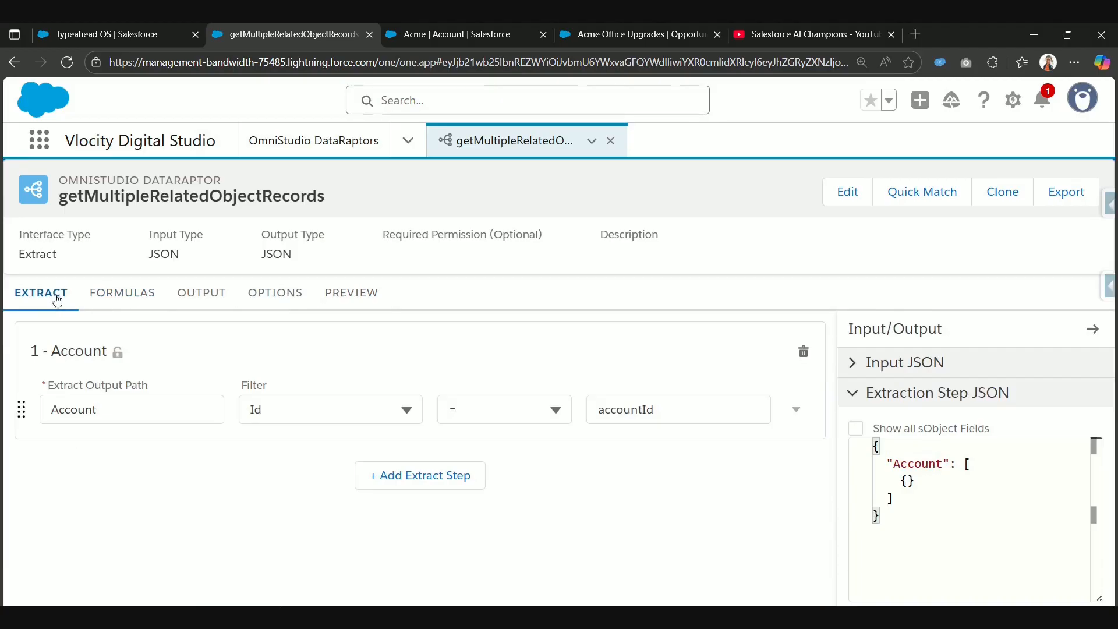
{"action": "left_click", "coordinate": [397, 479]}
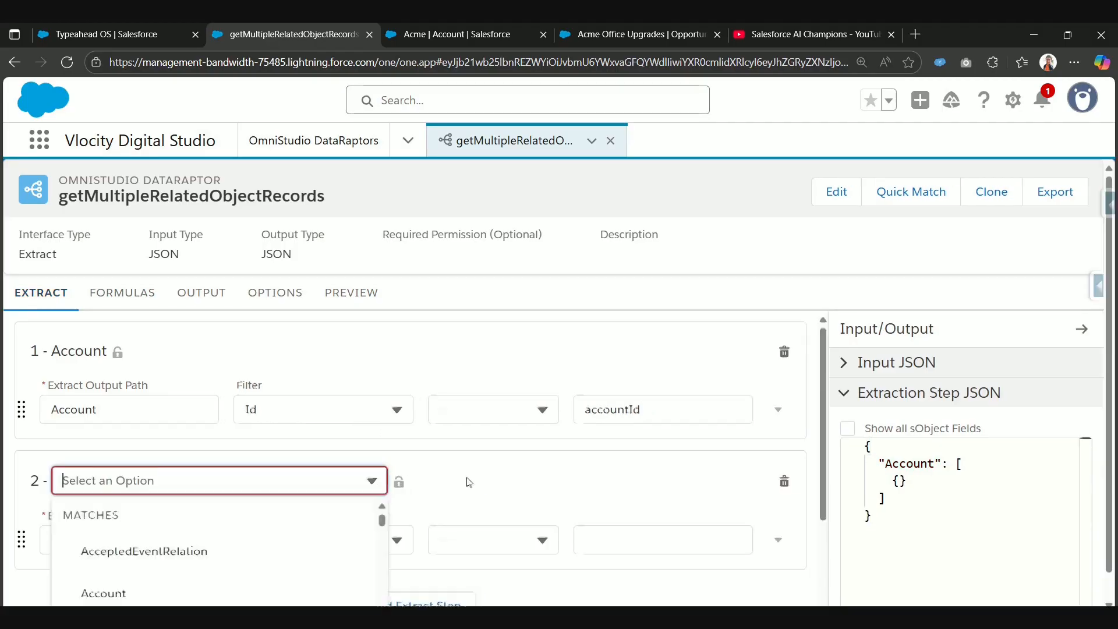
{"action": "scroll", "coordinate": [233, 413], "scroll_direction": "up", "scroll_amount": 3}
{"action": "type", "text": "Contact"}
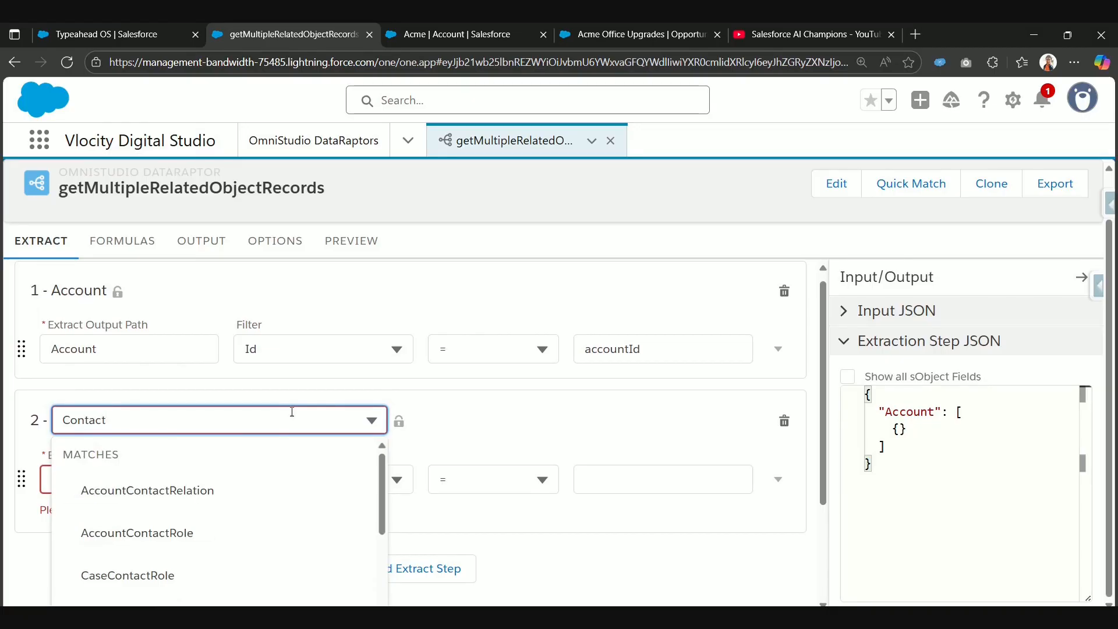
{"action": "scroll", "coordinate": [269, 513], "scroll_direction": "down", "scroll_amount": 2}
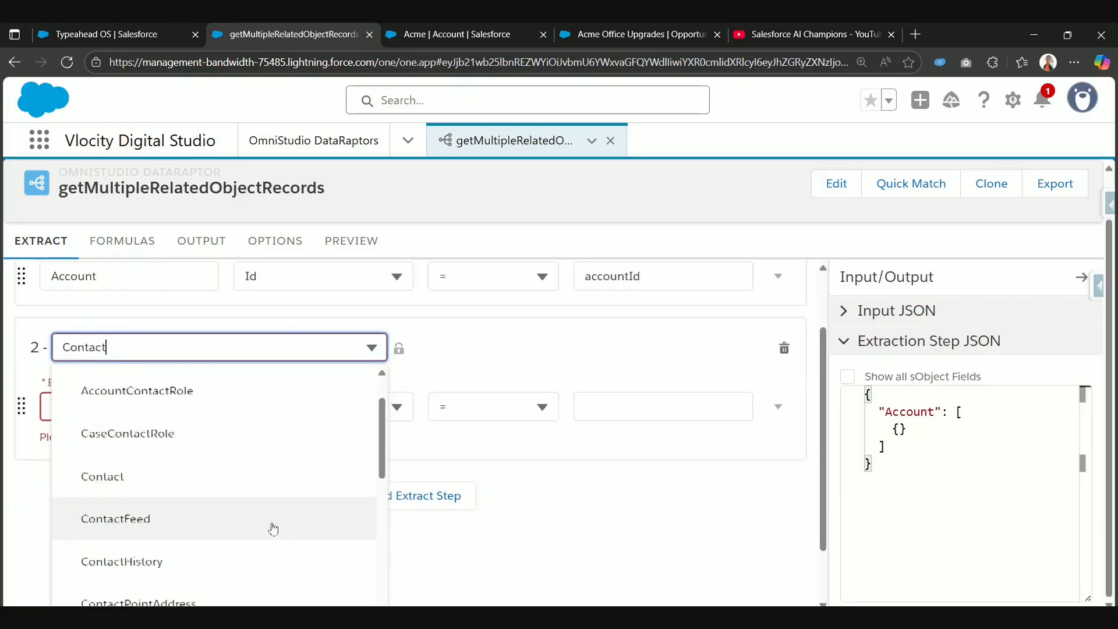
{"action": "left_click", "coordinate": [247, 490]}
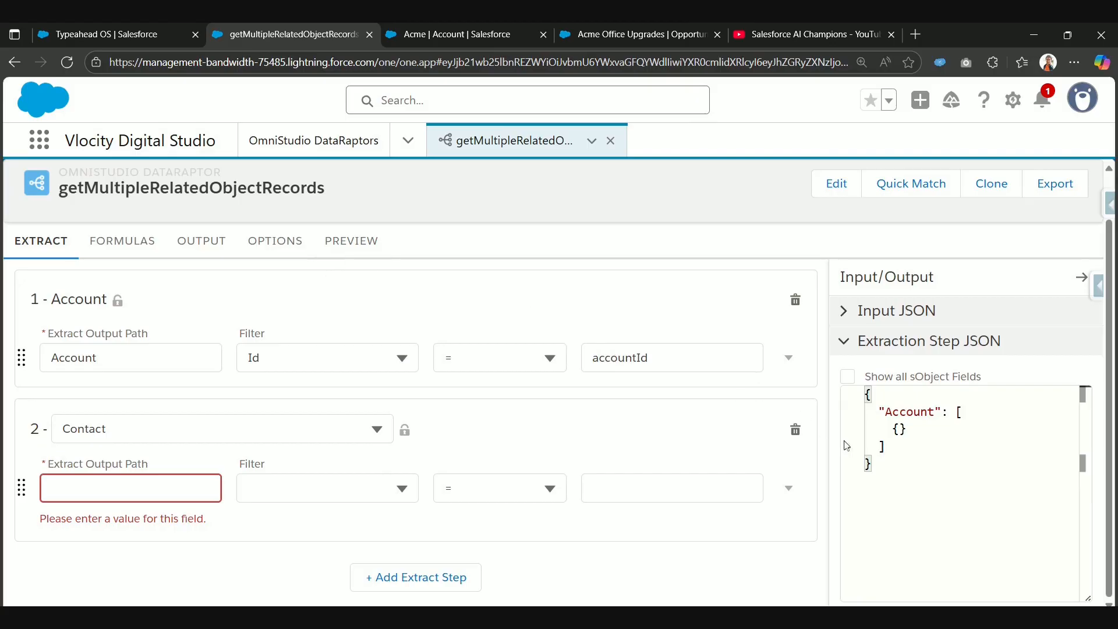
Step: Set the Contact step's extract output path to Account:Contacts
{"action": "double_click", "coordinate": [121, 354]}
{"action": "left_click", "coordinate": [122, 489]}
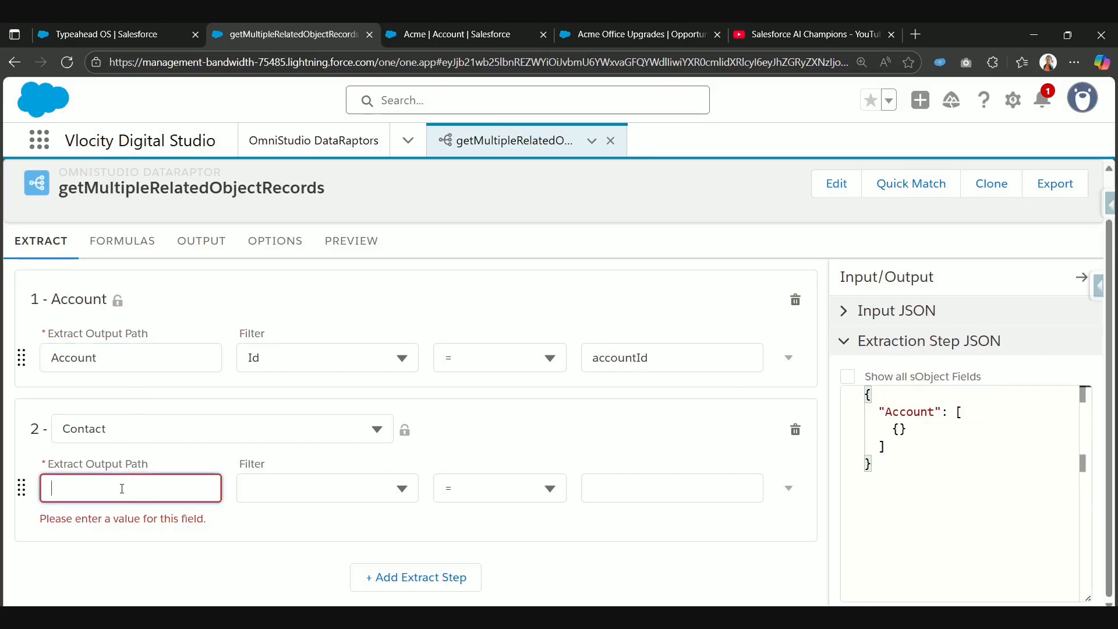
{"action": "key", "text": "ctrl+v"}
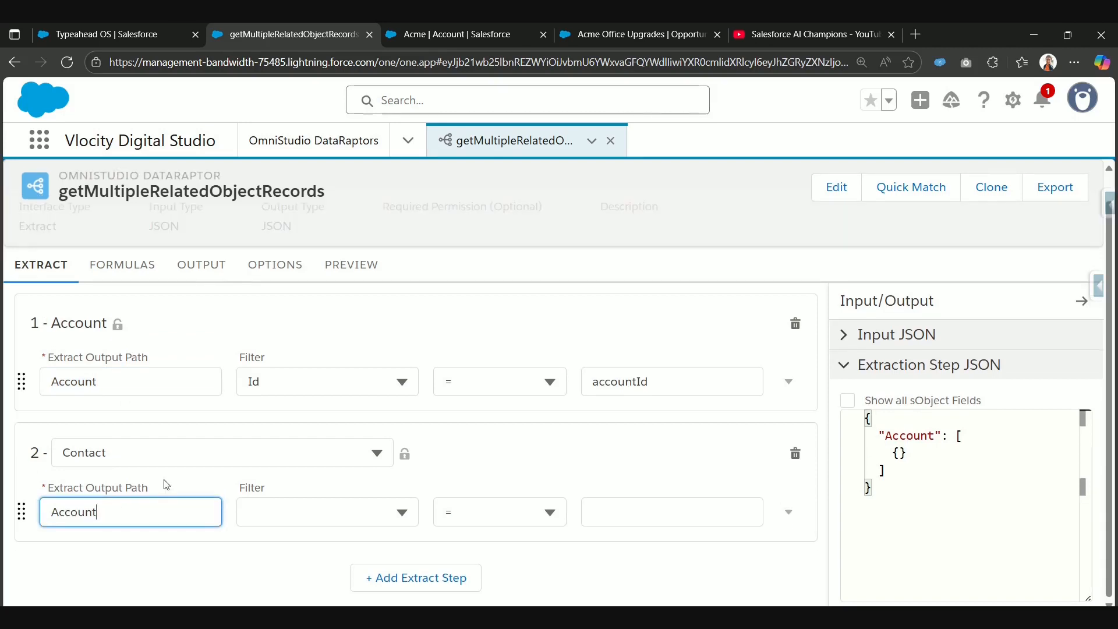
{"action": "type", "text": ":Contacts"}
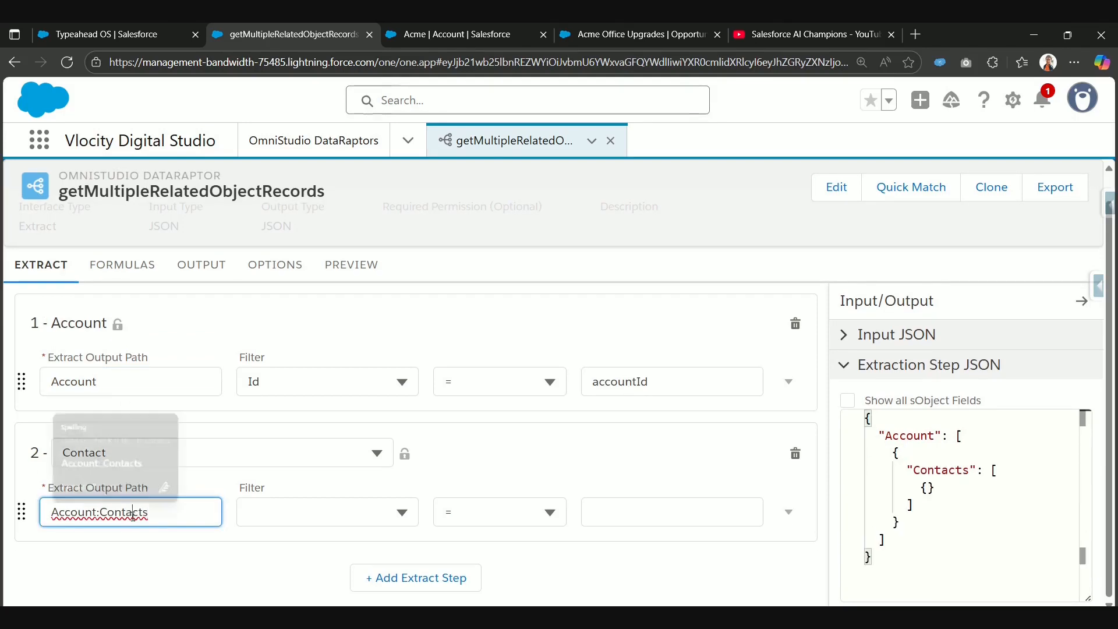
{"action": "double_click", "coordinate": [171, 516]}
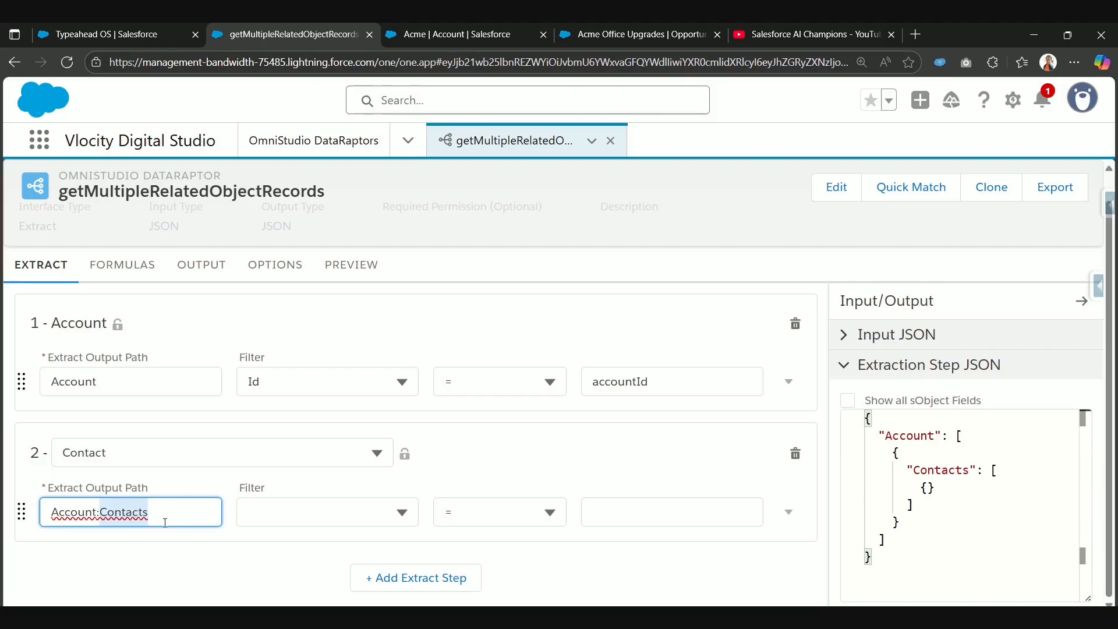
Step: Filter the Contact extract step where AccountId = Account:Id
{"action": "left_click", "coordinate": [314, 516]}
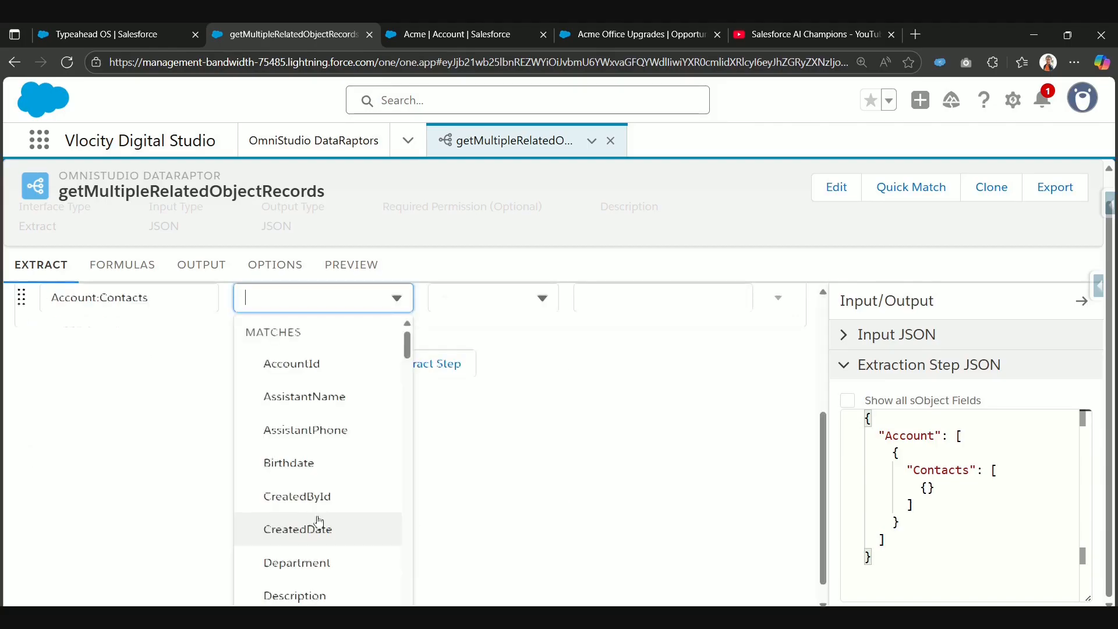
{"action": "left_click", "coordinate": [355, 372]}
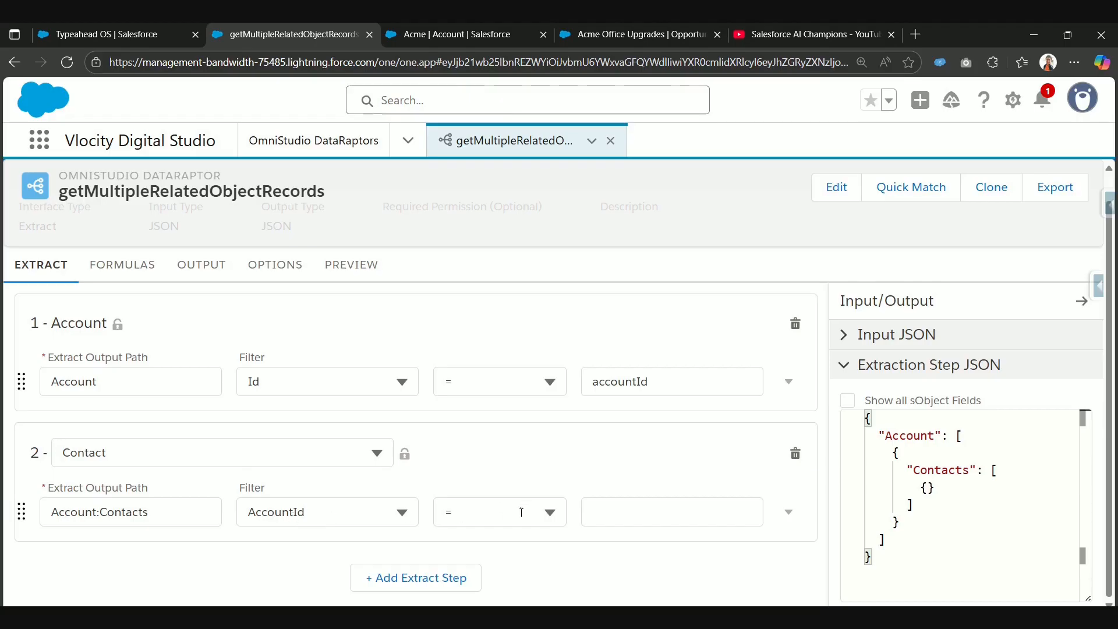
{"action": "left_click", "coordinate": [613, 517]}
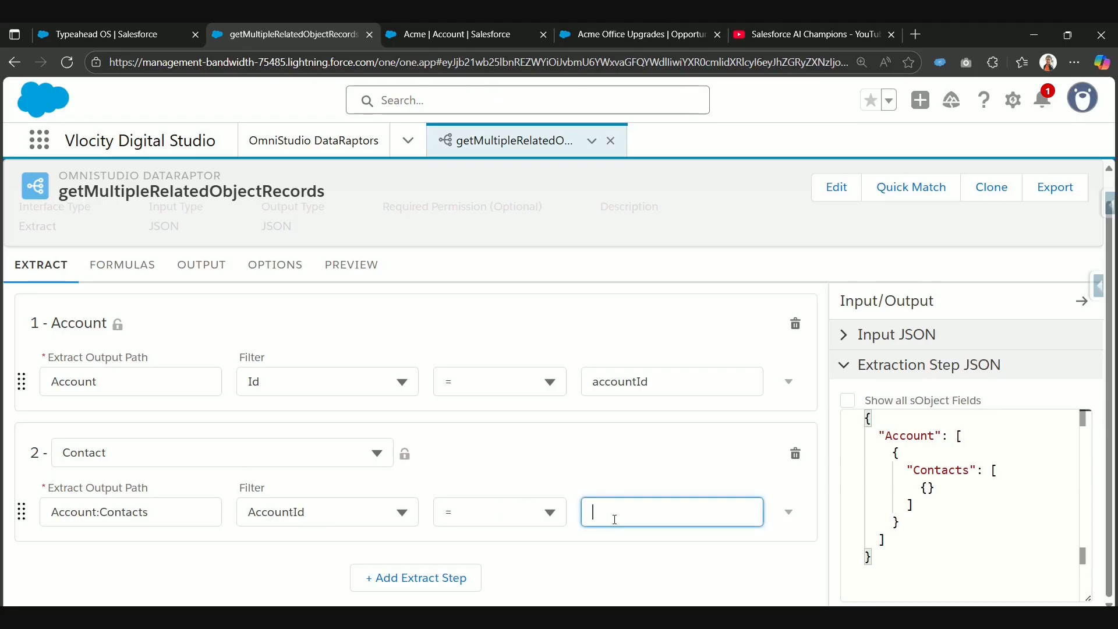
{"action": "double_click", "coordinate": [139, 384]}
{"action": "left_click", "coordinate": [599, 522]}
{"action": "key", "text": "ctrl+v"}
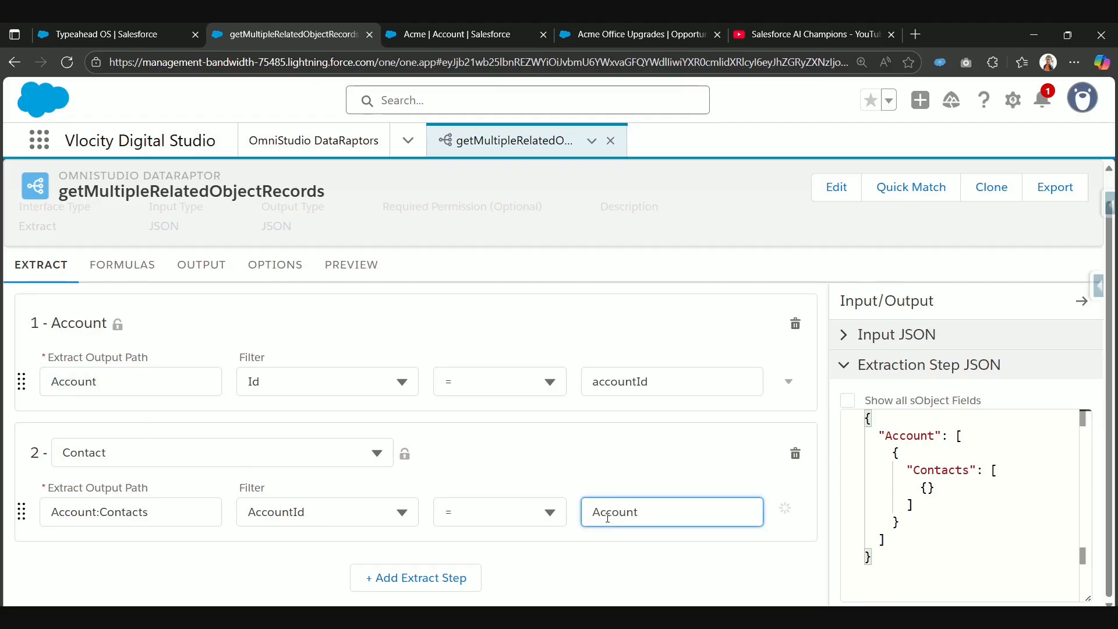
{"action": "type", "text": ":Id"}
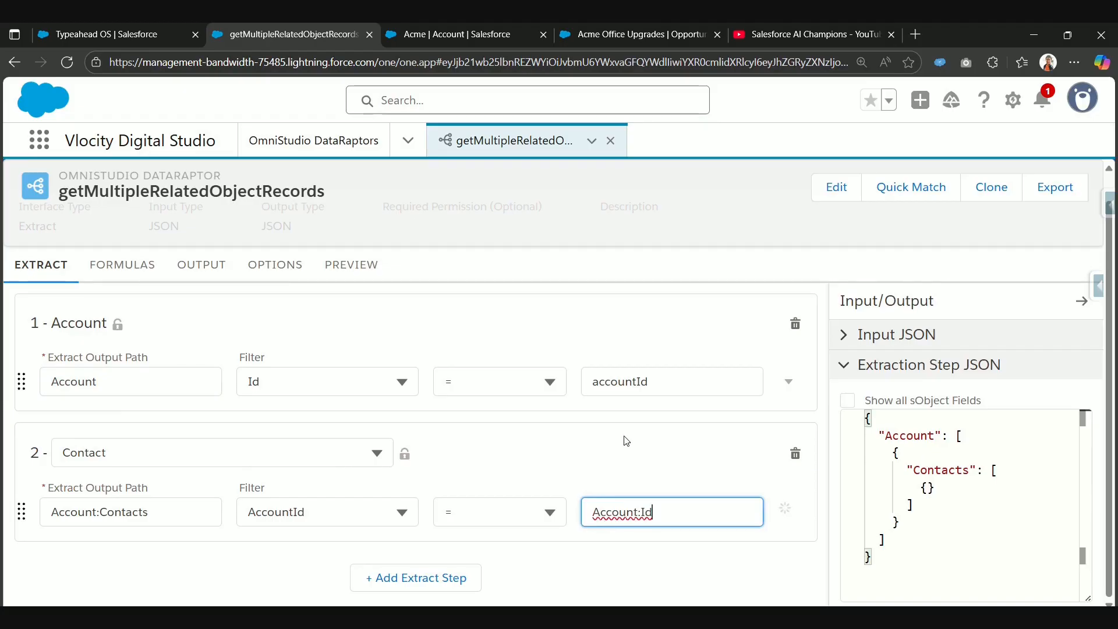
{"action": "left_click", "coordinate": [623, 441]}
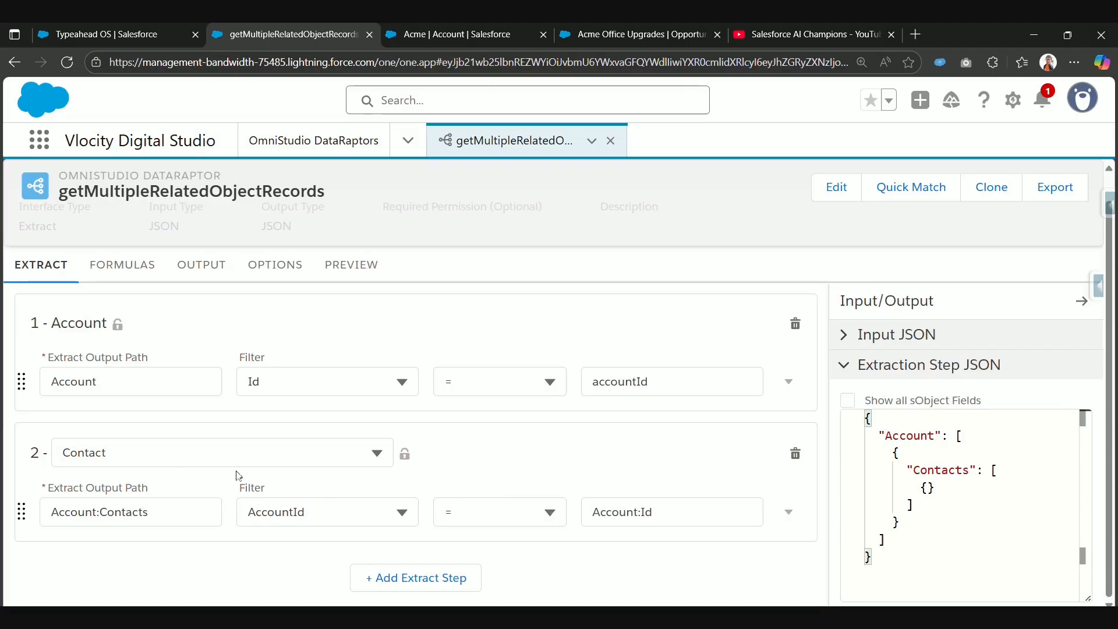
Step: Add a new output mapping with the extract JSON path Account:Contacts:AccountId
{"action": "left_click", "coordinate": [191, 267]}
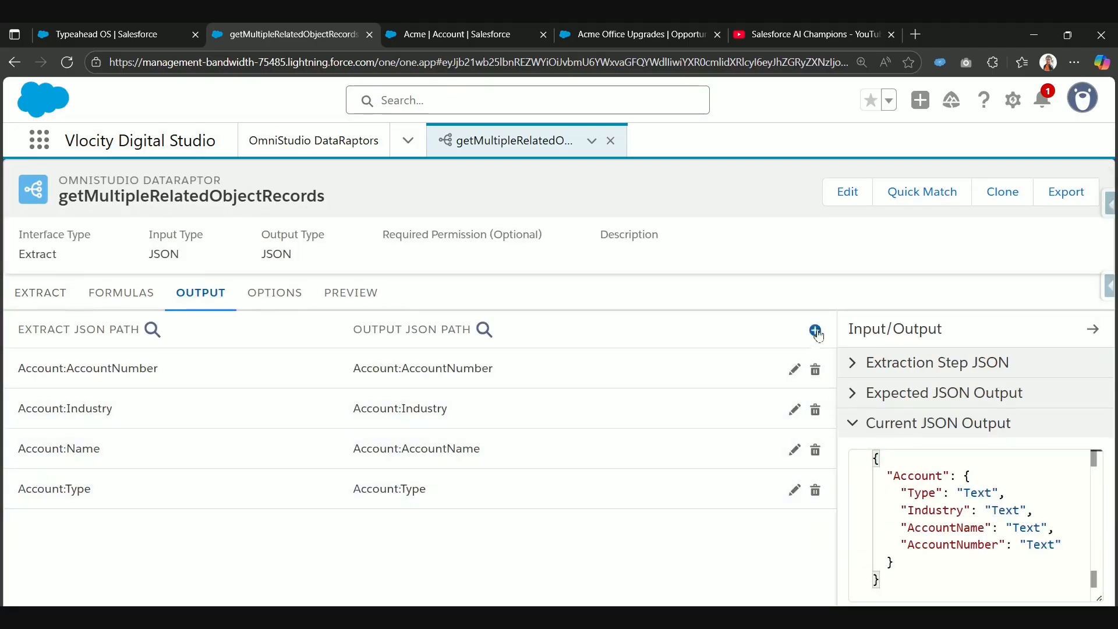
{"action": "left_click", "coordinate": [815, 331]}
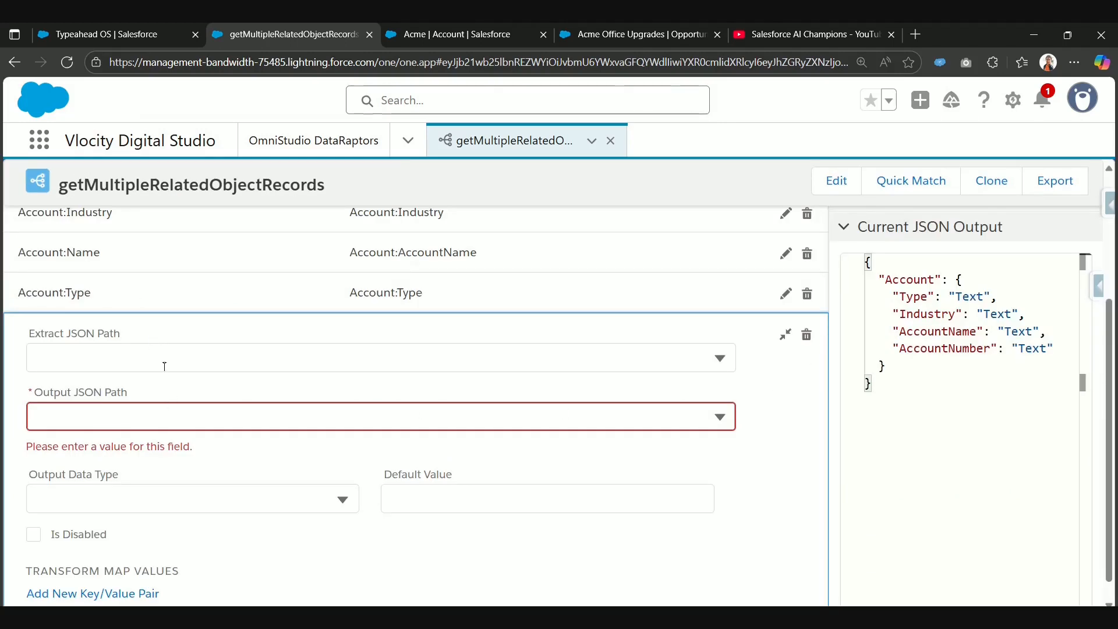
{"action": "left_click", "coordinate": [164, 366]}
{"action": "type", "text": "Contact"}
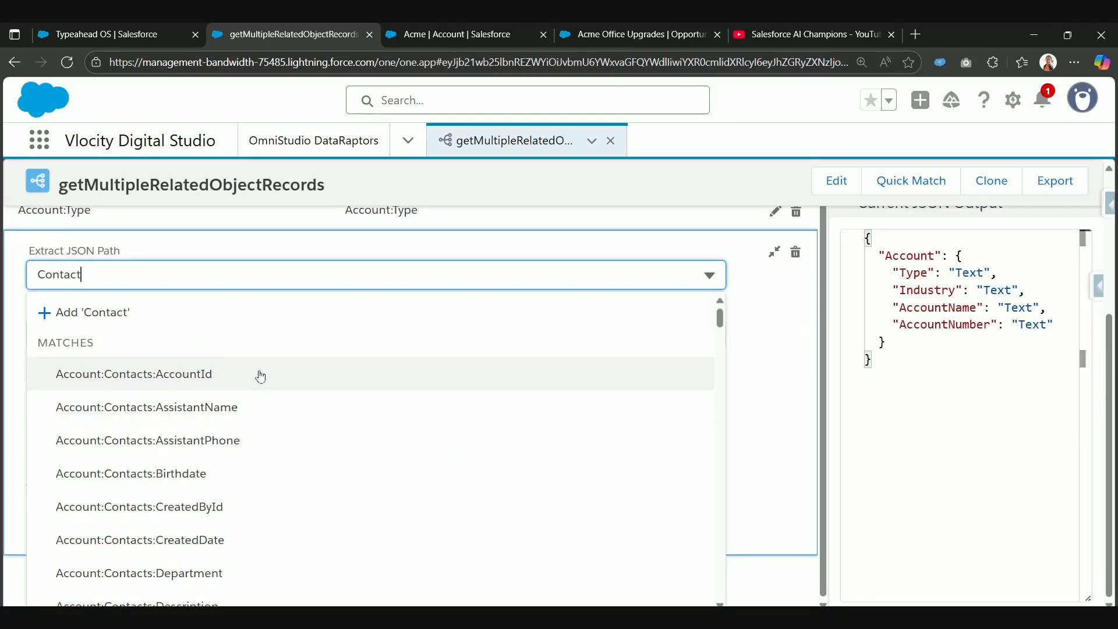
{"action": "left_click", "coordinate": [241, 382]}
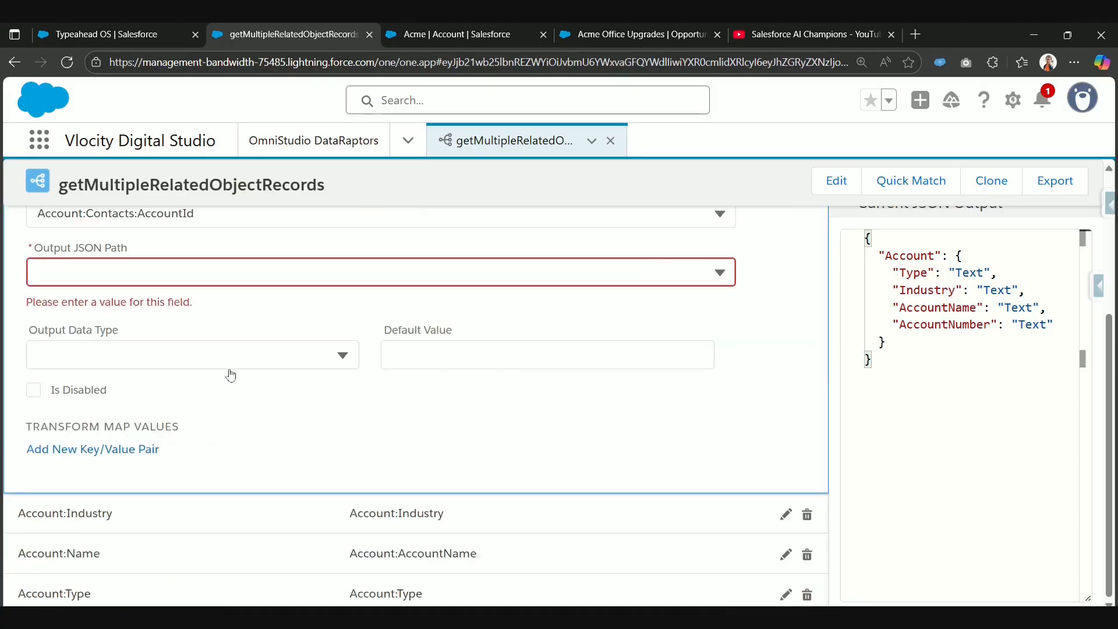
Step: Copy the "Account:Contacts:" prefix from the new mapping's extract JSON path and close the mapping's editor
{"action": "left_click_drag", "start_coordinate": [197, 360], "coordinate": [46, 274]}
{"action": "left_click", "coordinate": [136, 276]}
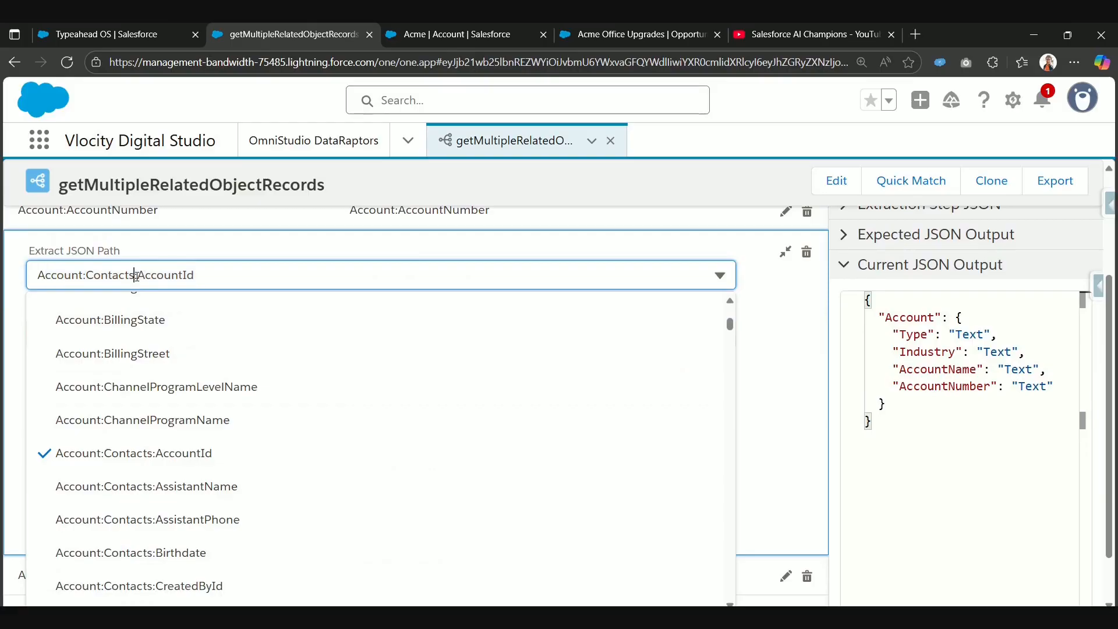
{"action": "left_click_drag", "start_coordinate": [136, 276], "coordinate": [32, 274]}
{"action": "key", "text": "ctrl+c"}
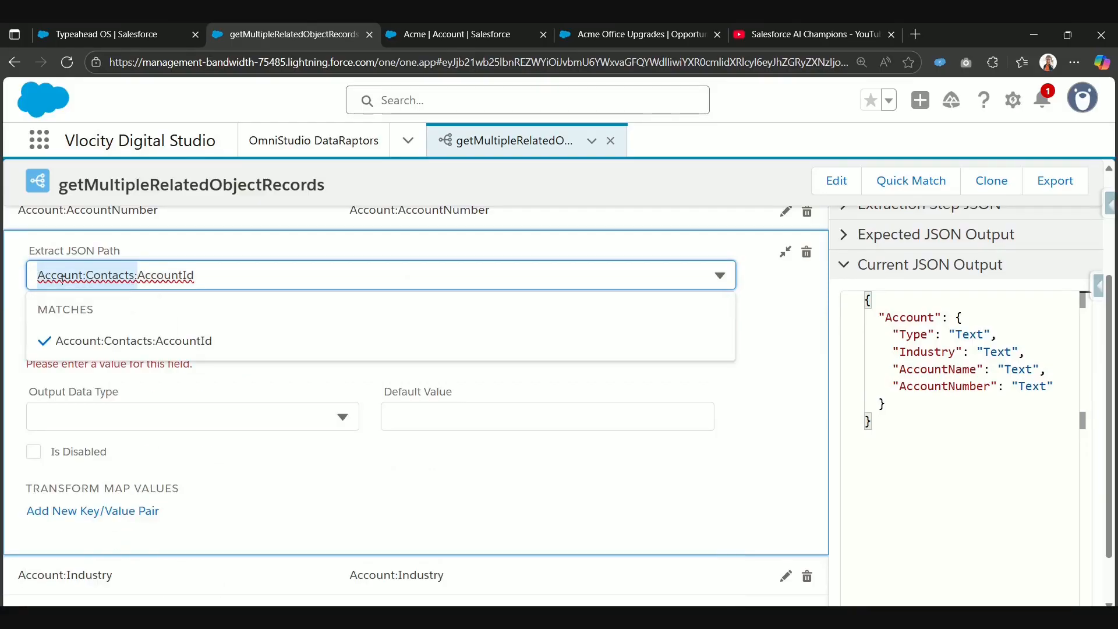
{"action": "left_click", "coordinate": [786, 251]}
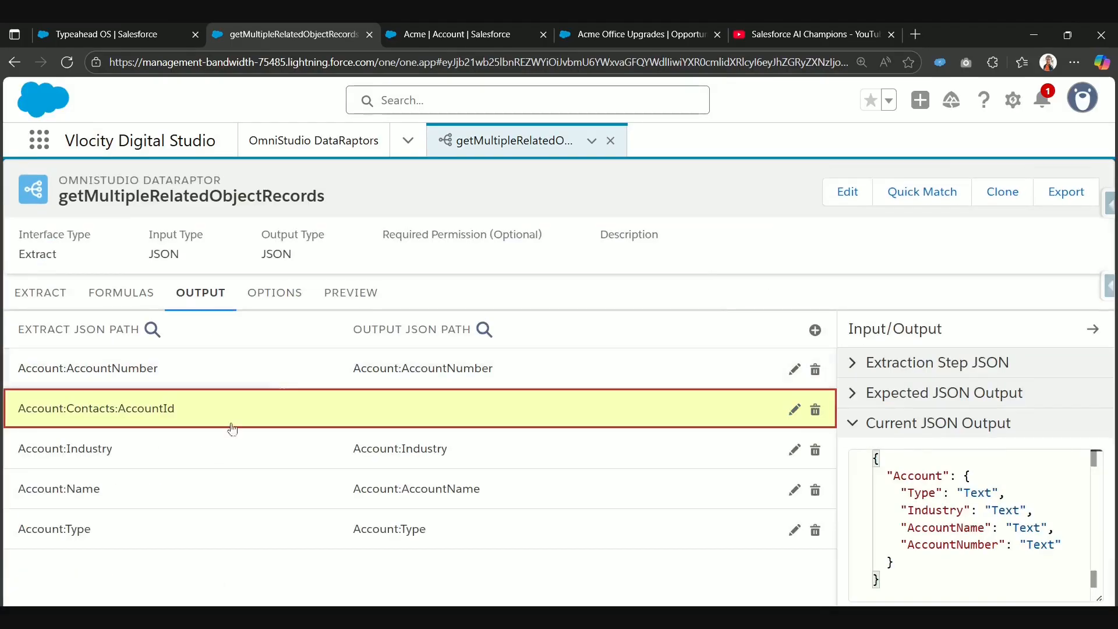
Step: Set the output JSON path of the Account:Contacts:AccountId mapping to Account:Contacts:ContactAccountId and check its nesting in the current JSON output
{"action": "left_click", "coordinate": [340, 408]}
{"action": "scroll", "coordinate": [233, 379], "scroll_direction": "down", "scroll_amount": 2}
{"action": "left_click", "coordinate": [151, 346]}
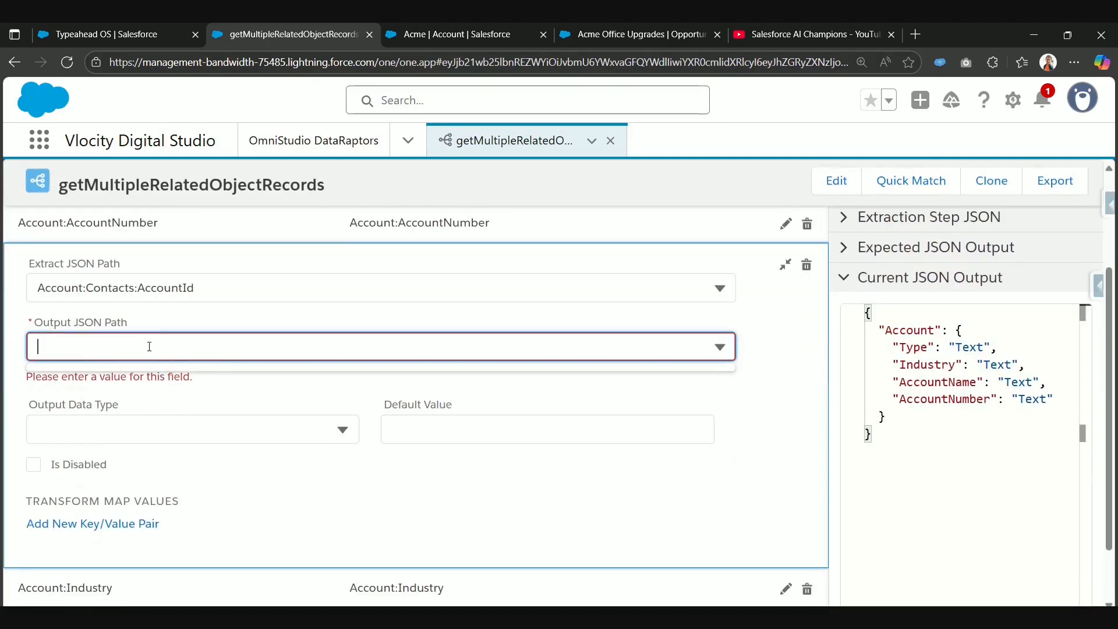
{"action": "key", "text": "ctrl+v"}
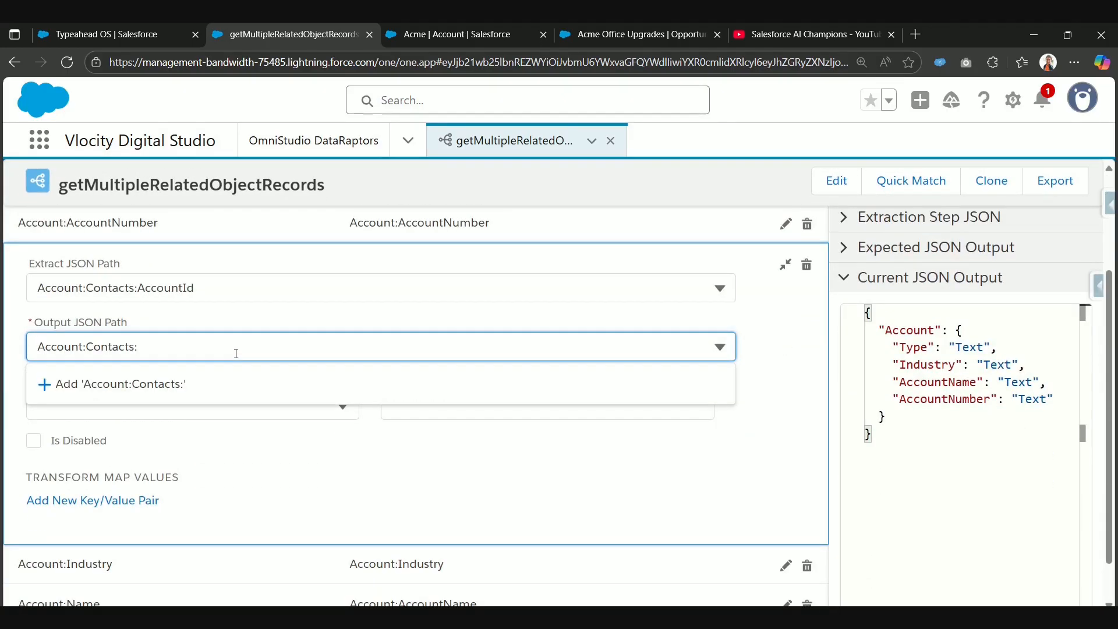
{"action": "type", "text": "Acco"}
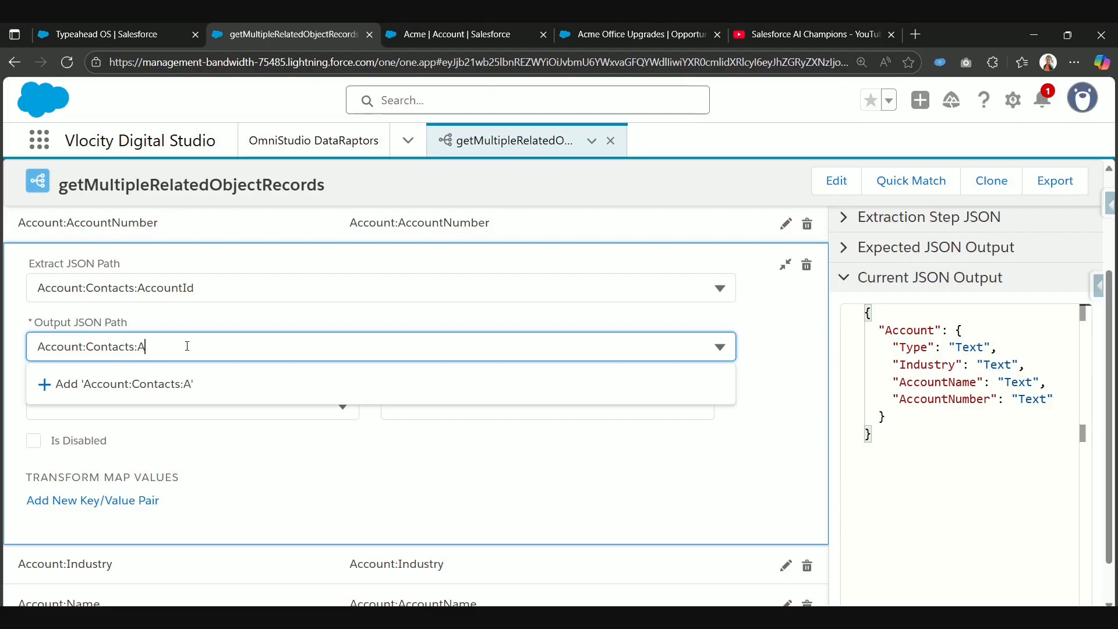
{"action": "type", "text": "untId"}
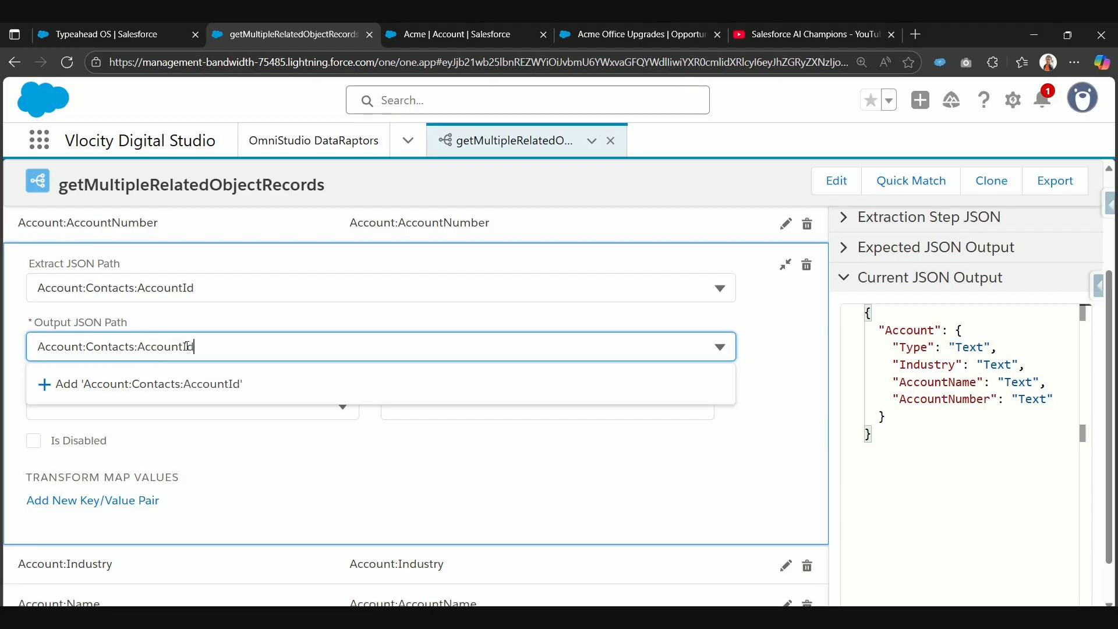
{"action": "type", "text": "Con"}
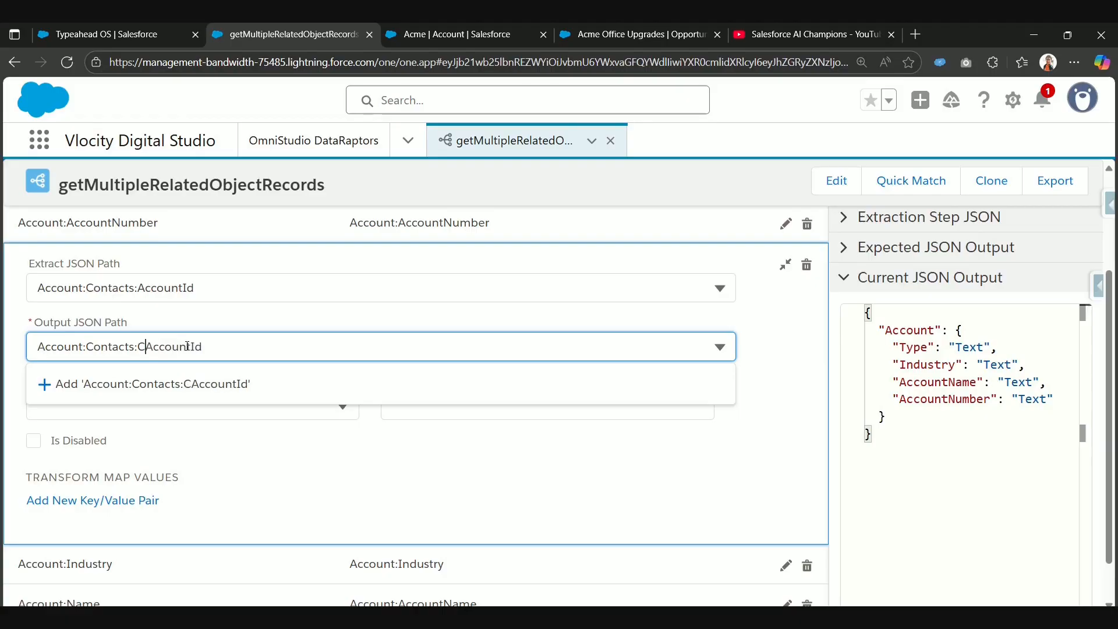
{"action": "type", "text": "tact"}
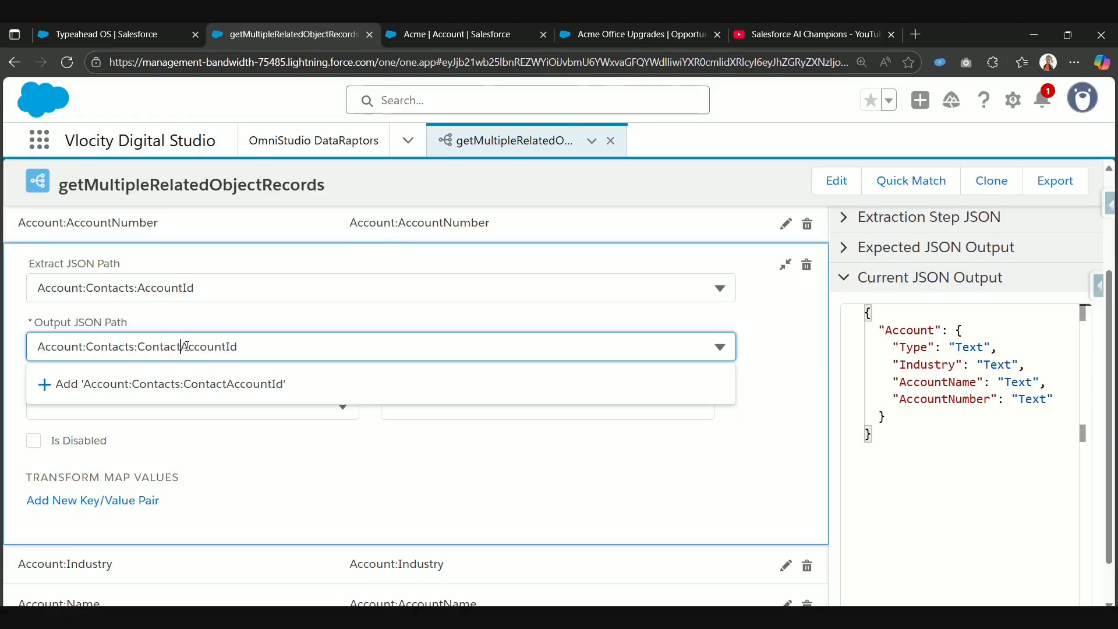
{"action": "left_click", "coordinate": [205, 385]}
{"action": "left_click", "coordinate": [785, 265]}
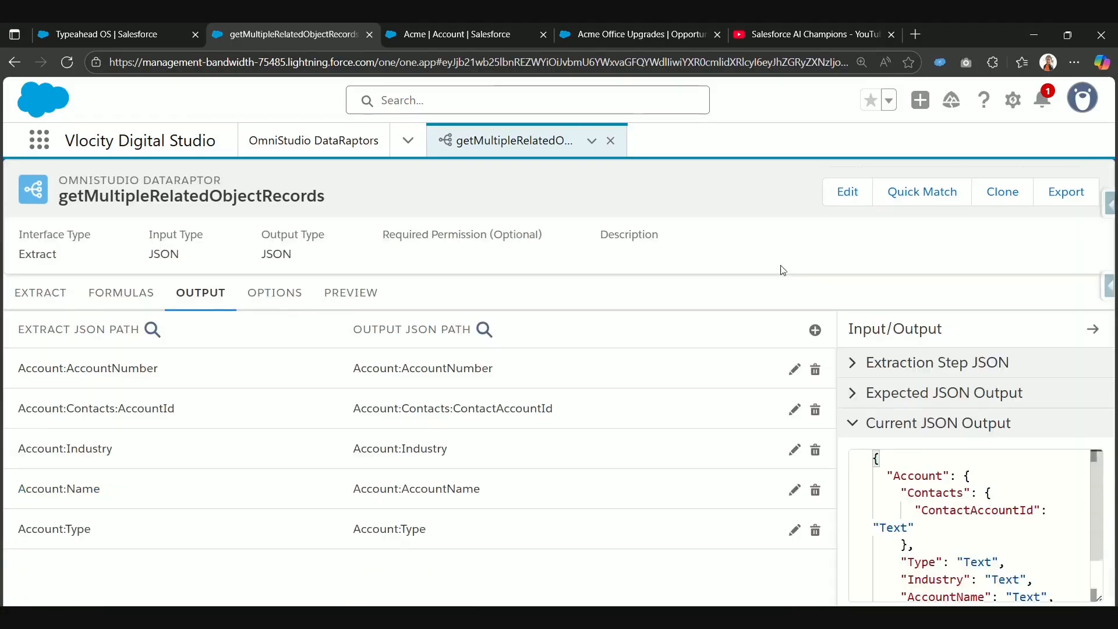
{"action": "scroll", "coordinate": [1007, 512], "scroll_direction": "down", "scroll_amount": 2}
{"action": "scroll", "coordinate": [1007, 511], "scroll_direction": "up", "scroll_amount": 2}
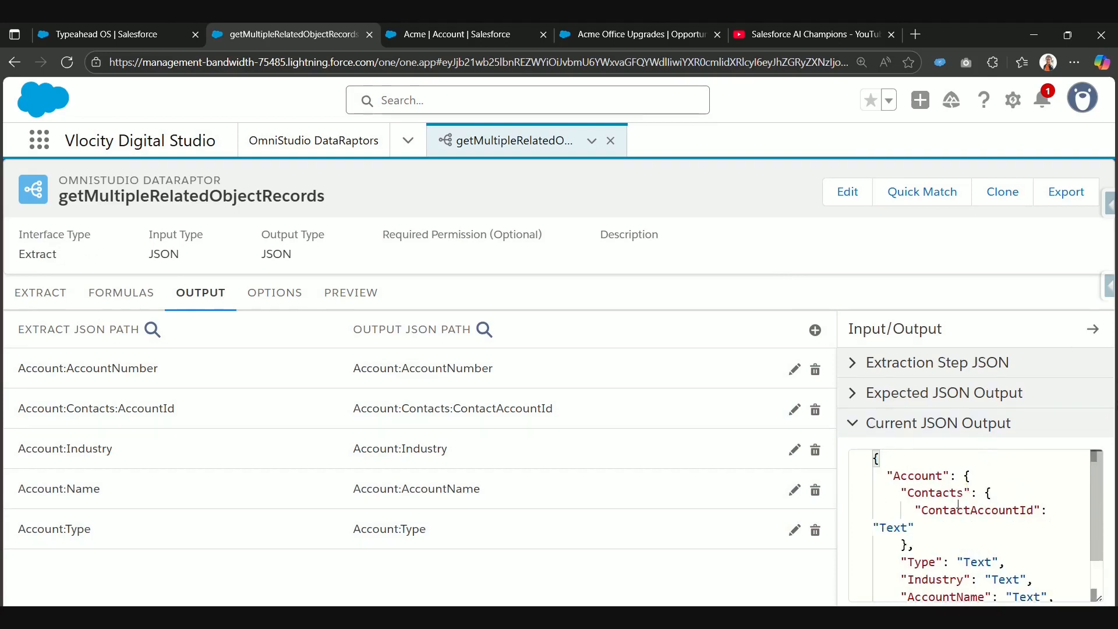
{"action": "left_click_drag", "start_coordinate": [892, 476], "coordinate": [964, 494]}
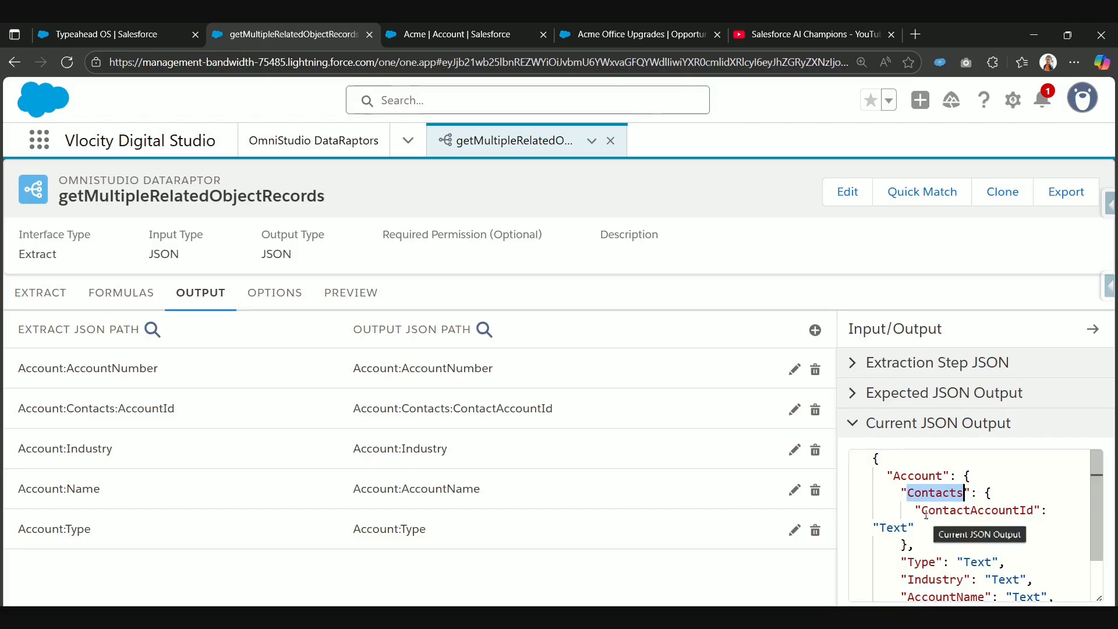
{"action": "left_click_drag", "start_coordinate": [921, 510], "coordinate": [1029, 511]}
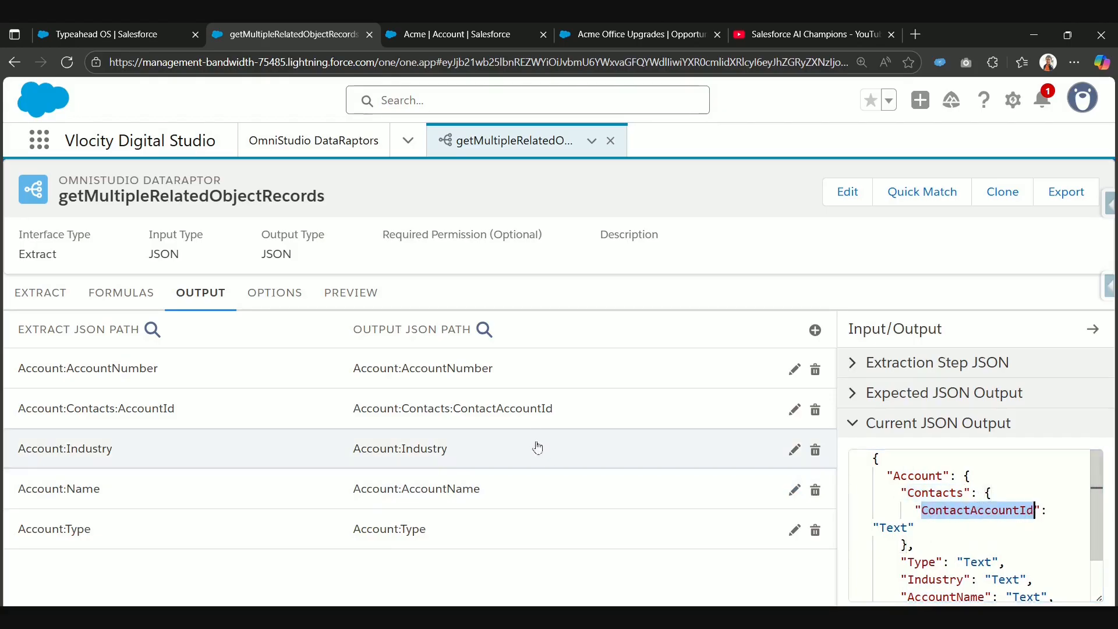
Step: Add an output mapping from extract path Account:Contacts:Birthdate to output path Account:Contacts:Birthdate
{"action": "left_click", "coordinate": [815, 330]}
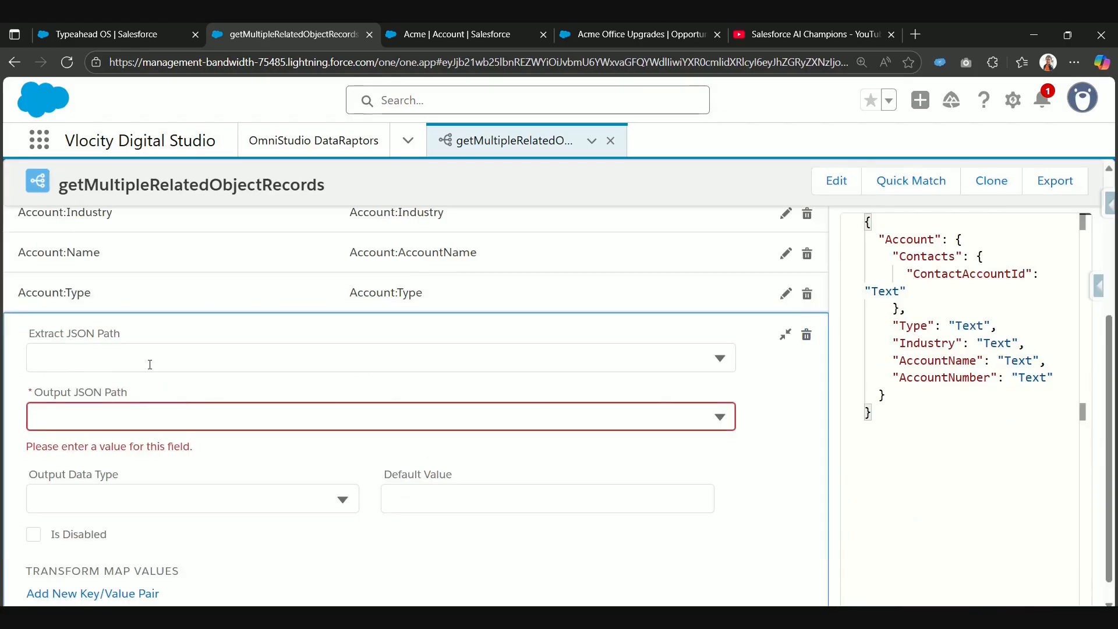
{"action": "left_click", "coordinate": [152, 361]}
{"action": "type", "text": "Account:Contacts:"}
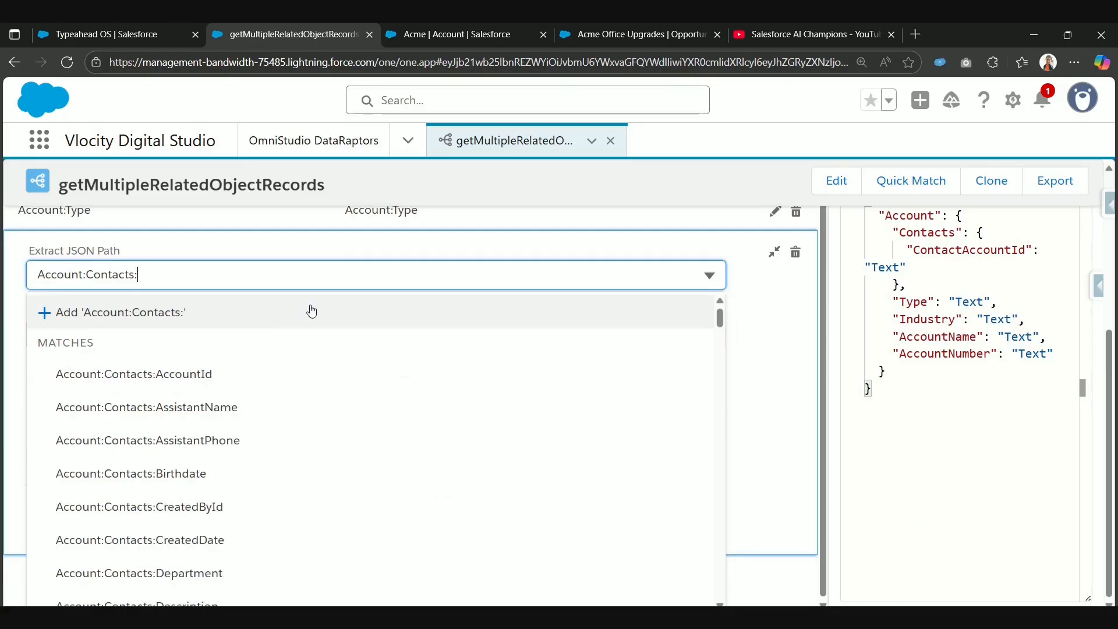
{"action": "left_click", "coordinate": [212, 482]}
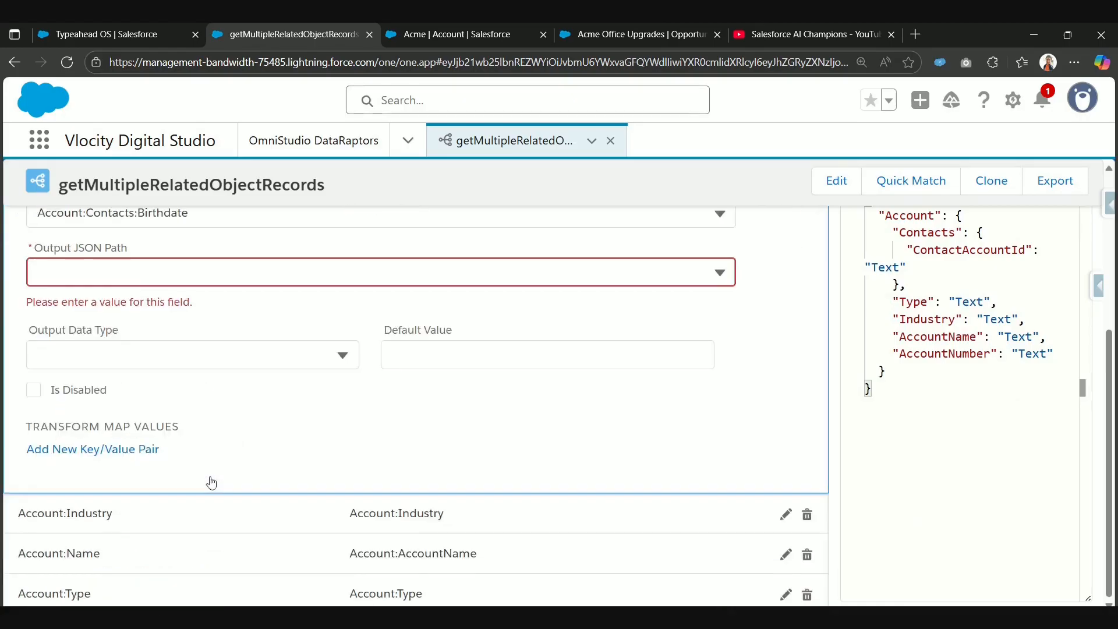
{"action": "left_click", "coordinate": [188, 269]}
{"action": "type", "text": "Account:Contacts:"}
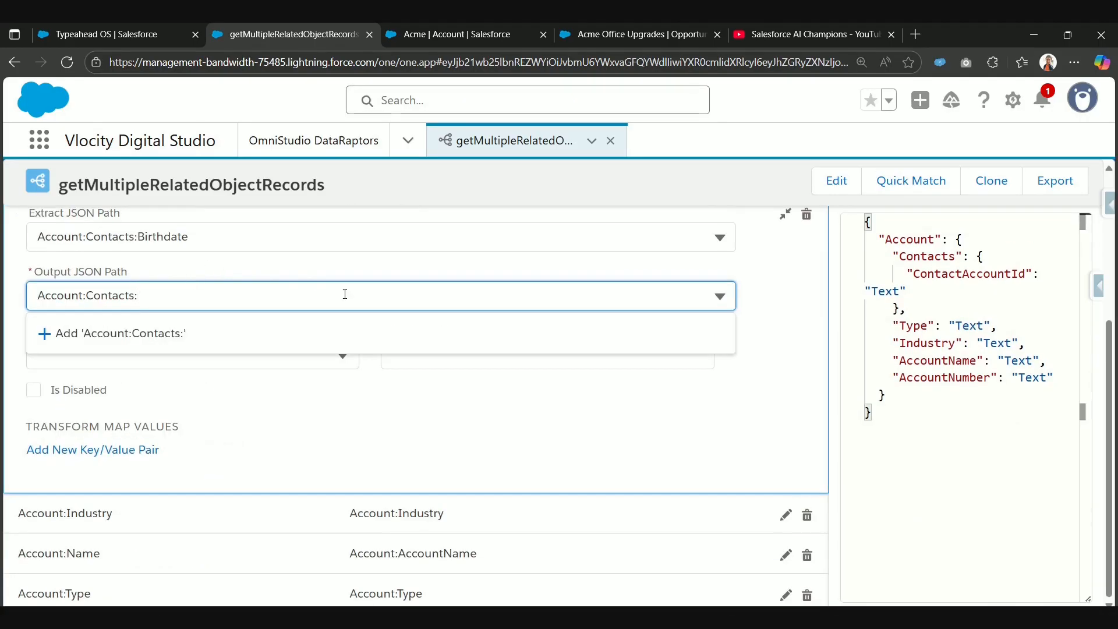
{"action": "type", "text": "Birthdate"}
{"action": "left_click", "coordinate": [297, 334]}
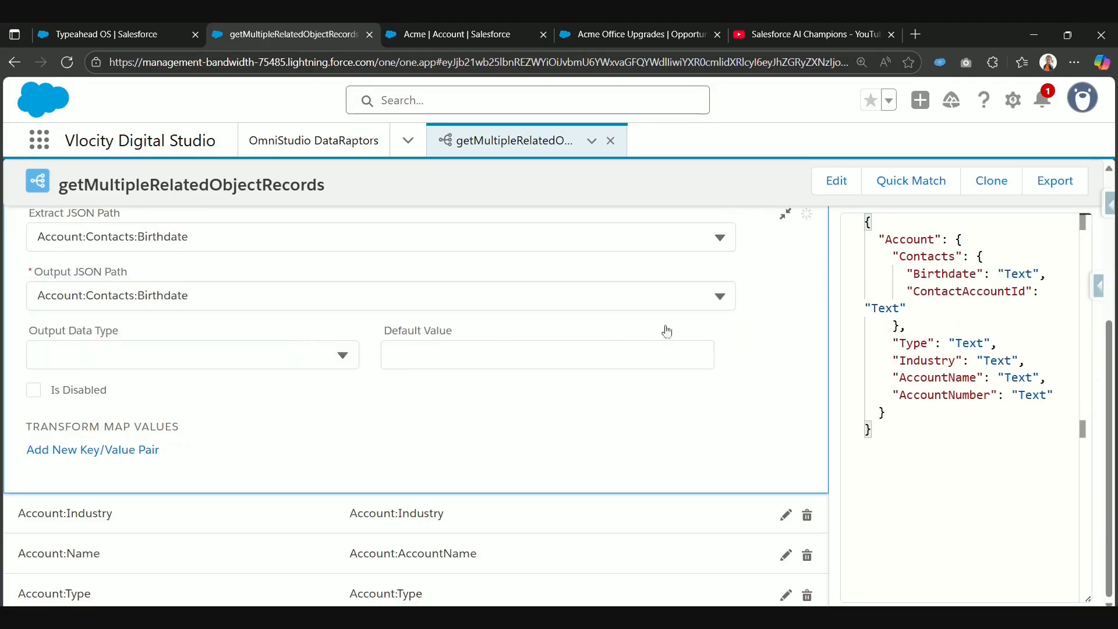
{"action": "left_click", "coordinate": [787, 288]}
Step: Add an output mapping from extract path Account:Contacts:Name to output path Account:Contacts:Name
{"action": "left_click", "coordinate": [813, 330]}
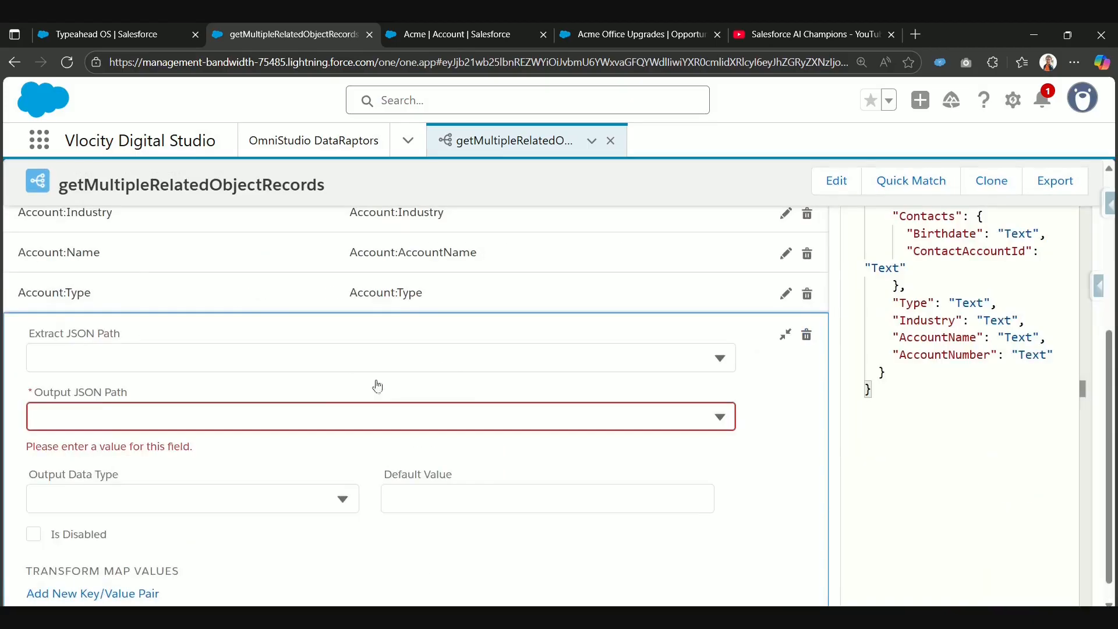
{"action": "left_click", "coordinate": [320, 366]}
{"action": "type", "text": "Account:Contacts:"}
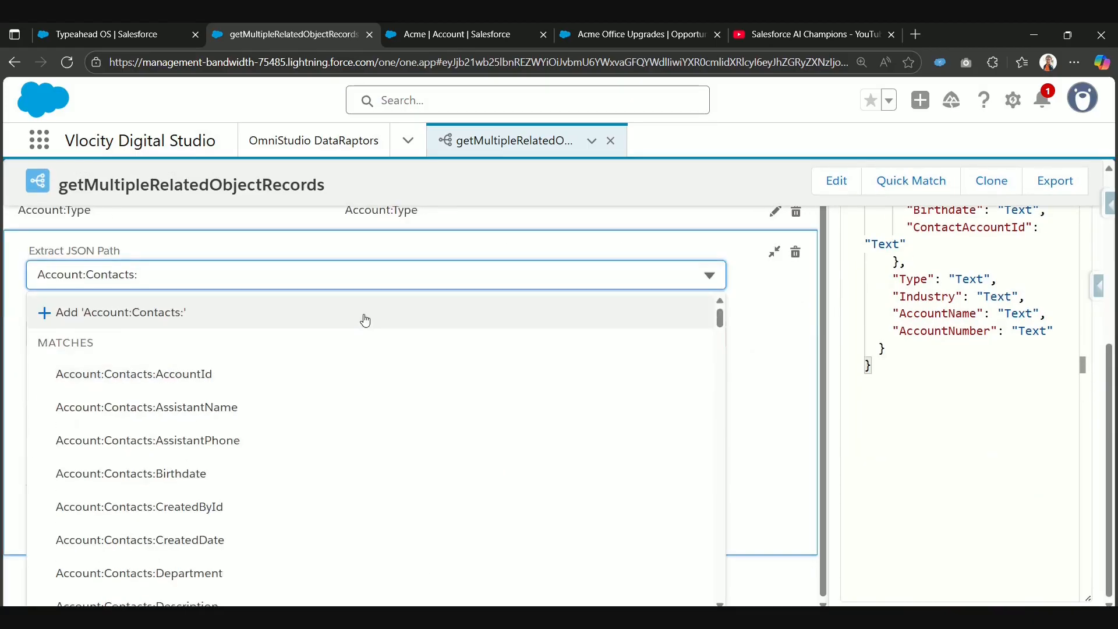
{"action": "type", "text": "Na"}
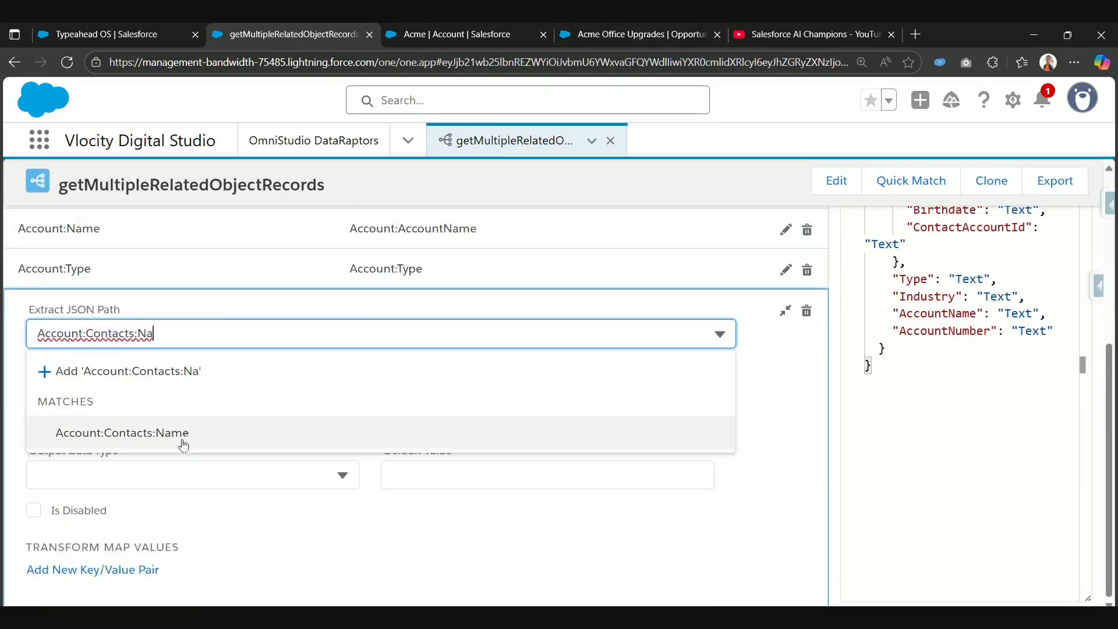
{"action": "left_click", "coordinate": [197, 434]}
{"action": "left_click", "coordinate": [264, 281]}
{"action": "type", "text": "Account:Contacts:"}
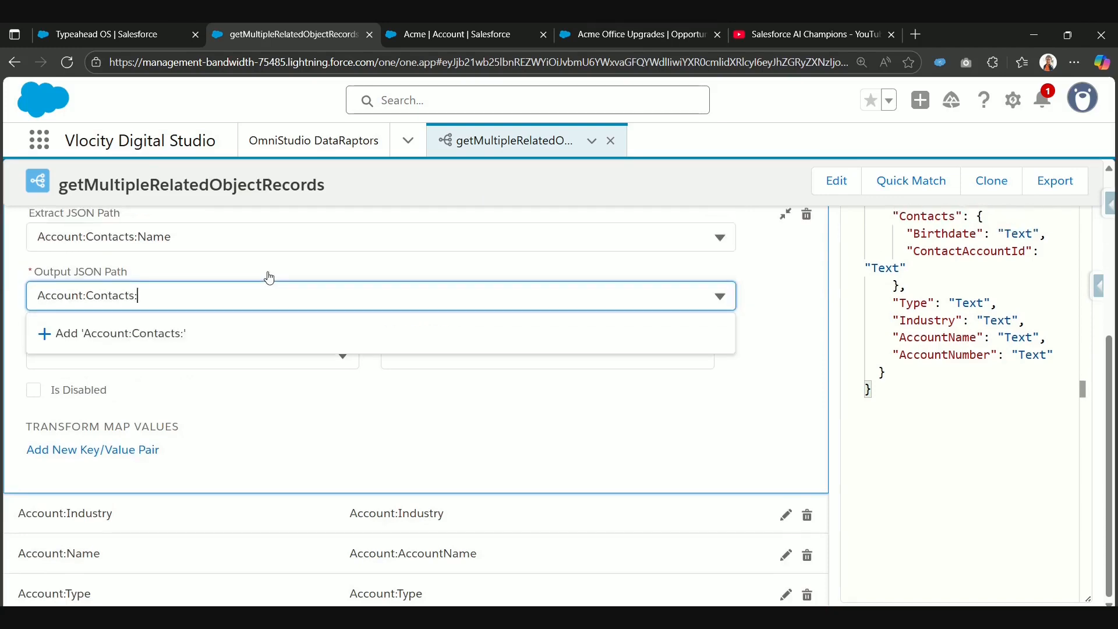
{"action": "type", "text": "Name"}
{"action": "key", "text": "Return"}
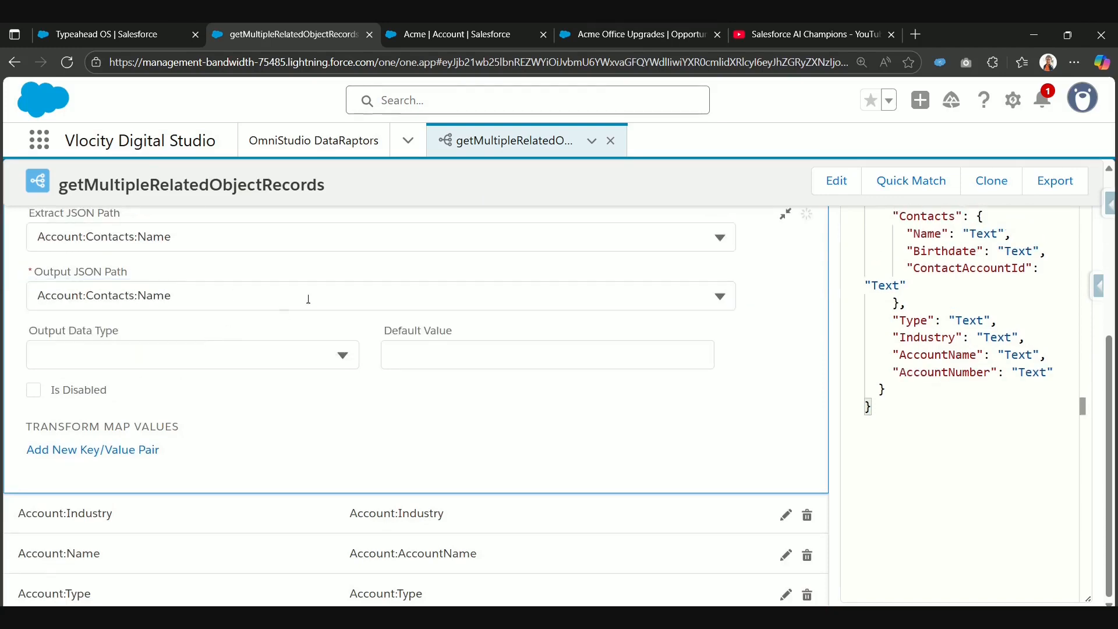
{"action": "scroll", "coordinate": [778, 325], "scroll_direction": "up", "scroll_amount": 1}
{"action": "left_click", "coordinate": [785, 286]}
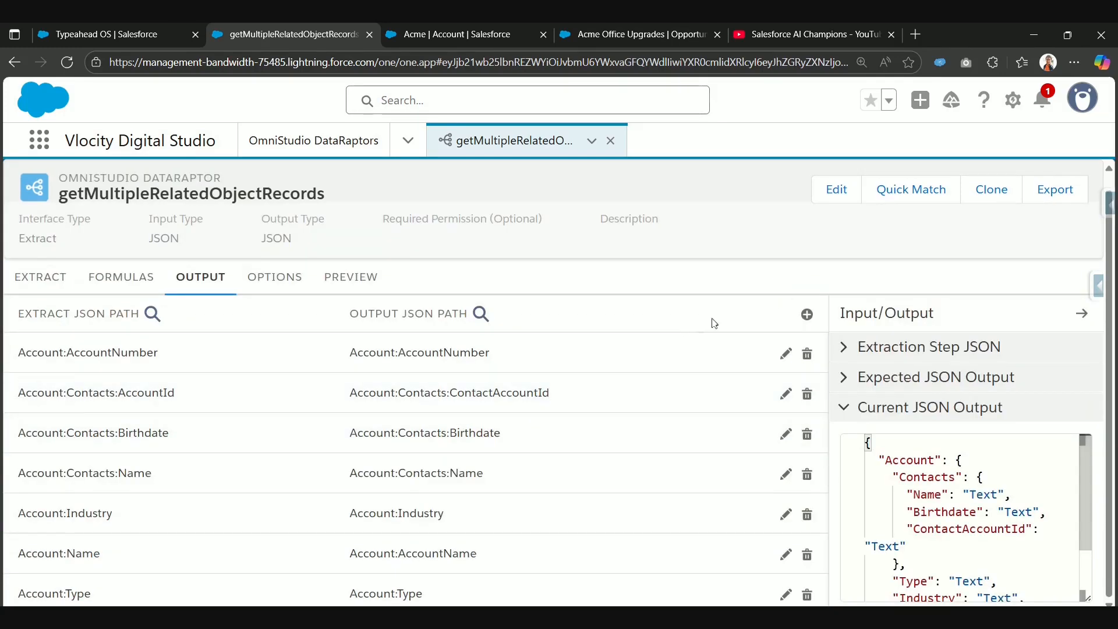
Step: Add an output mapping from extract path Account:Contacts:Email to output path Account:Contacts:ContactEmail
{"action": "left_click", "coordinate": [806, 315]}
{"action": "left_click", "coordinate": [251, 355]}
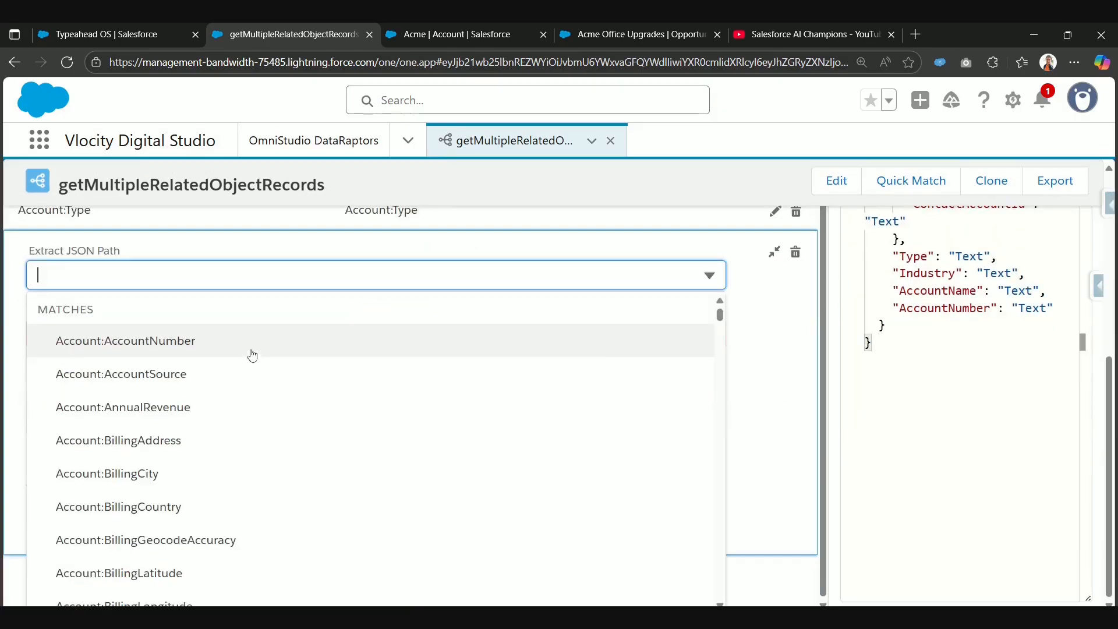
{"action": "type", "text": "Account:Contacts:"}
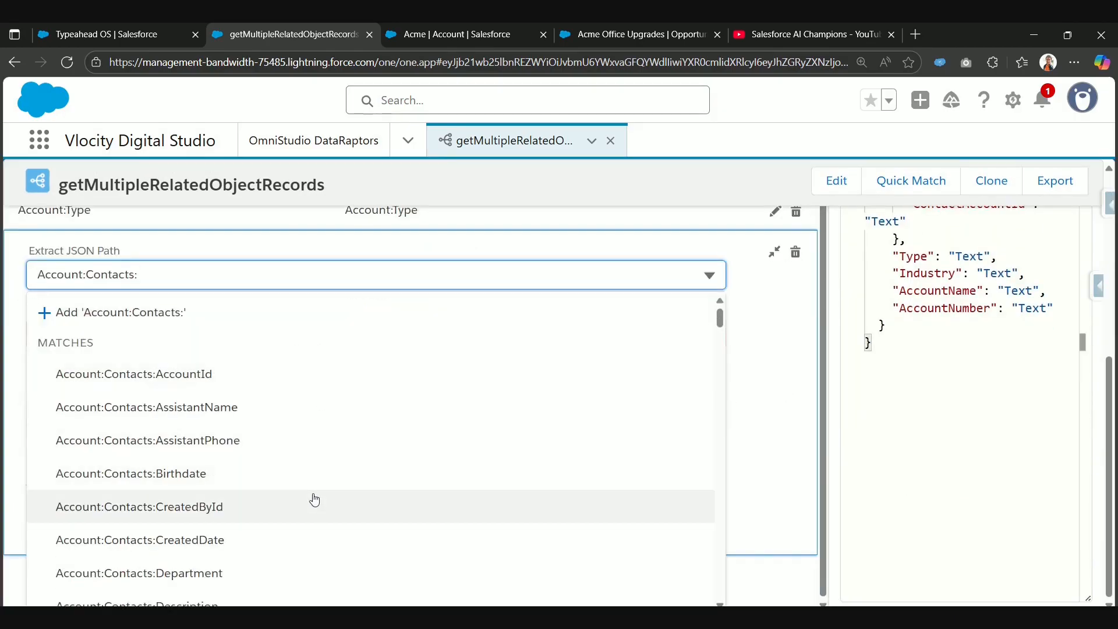
{"action": "scroll", "coordinate": [315, 501], "scroll_direction": "down", "scroll_amount": 2}
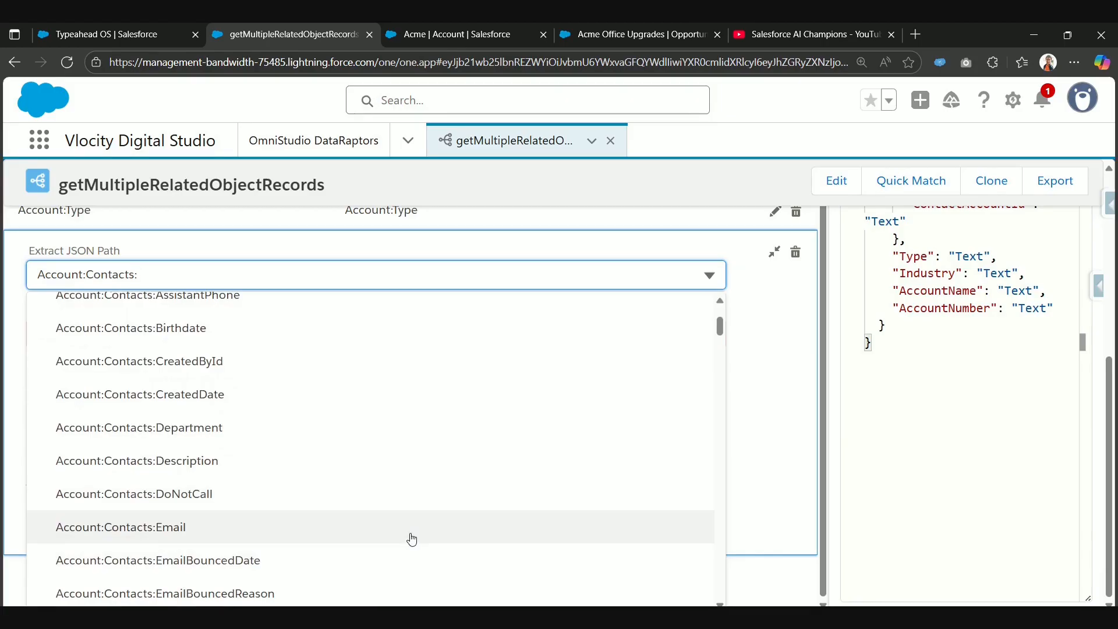
{"action": "left_click", "coordinate": [409, 534]}
{"action": "scroll", "coordinate": [218, 279], "scroll_direction": "up", "scroll_amount": 3}
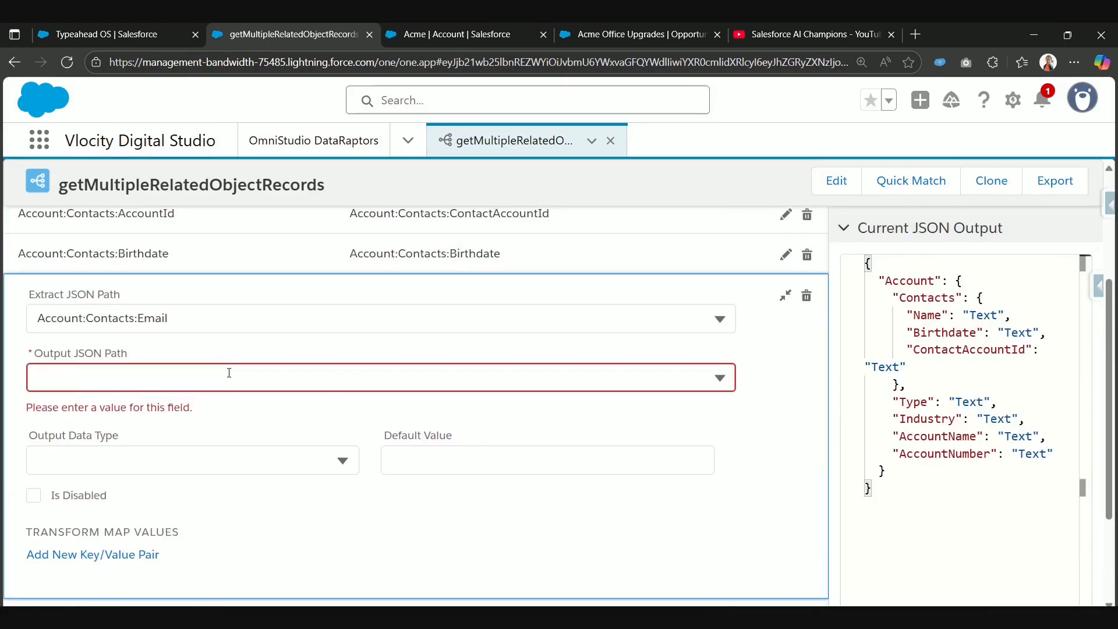
{"action": "left_click", "coordinate": [229, 368]}
{"action": "type", "text": "Account:Contacts:"}
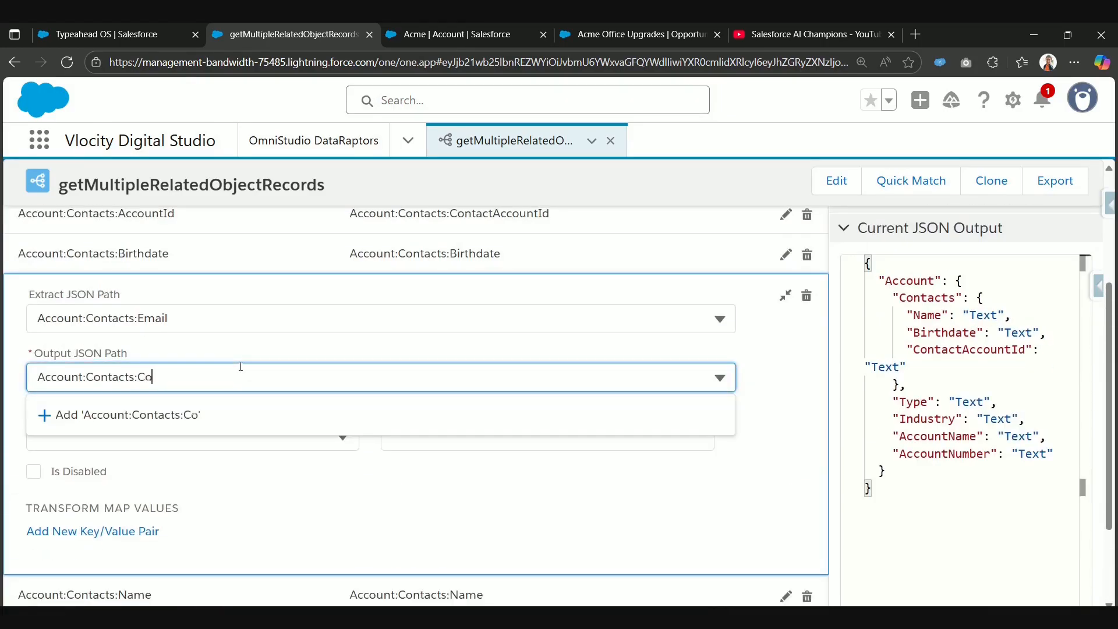
{"action": "type", "text": "ContactEma"}
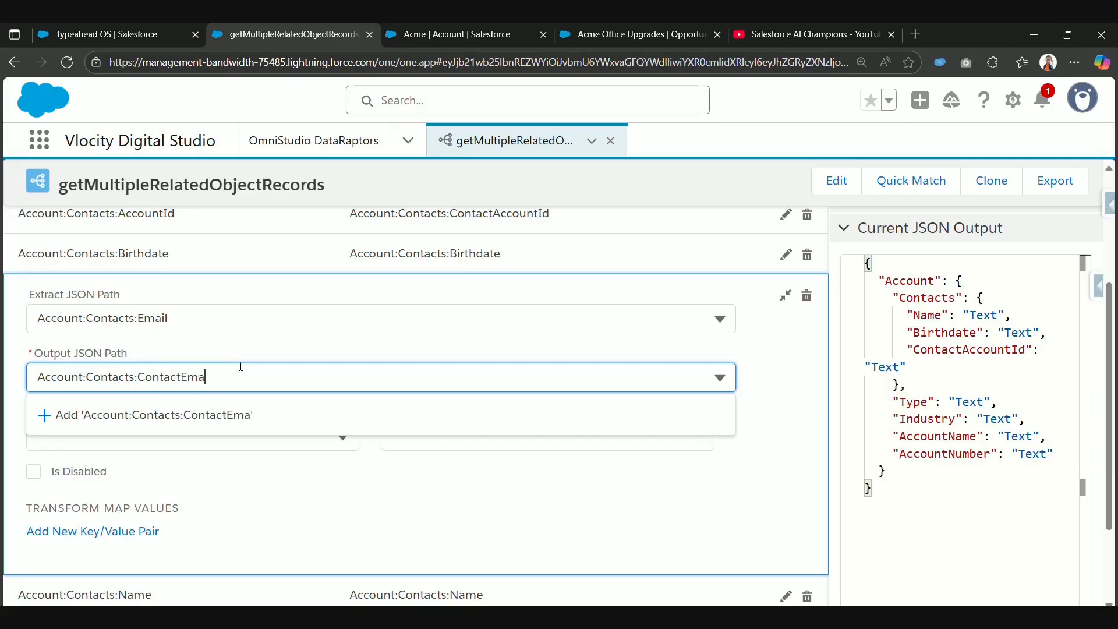
{"action": "type", "text": "il"}
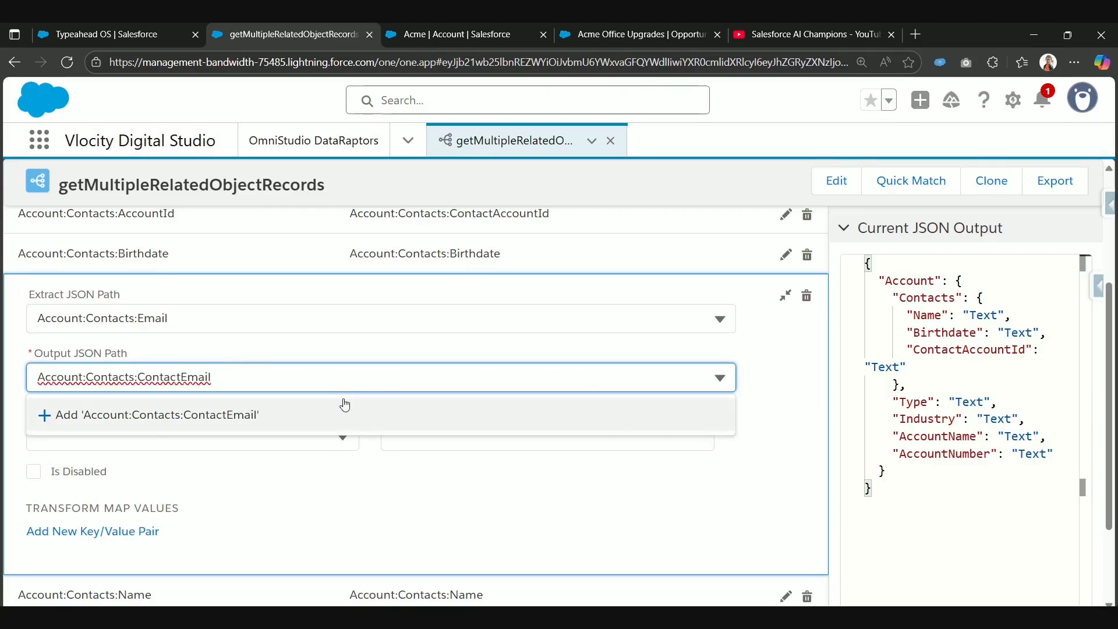
{"action": "left_click", "coordinate": [349, 411]}
{"action": "left_click", "coordinate": [782, 302]}
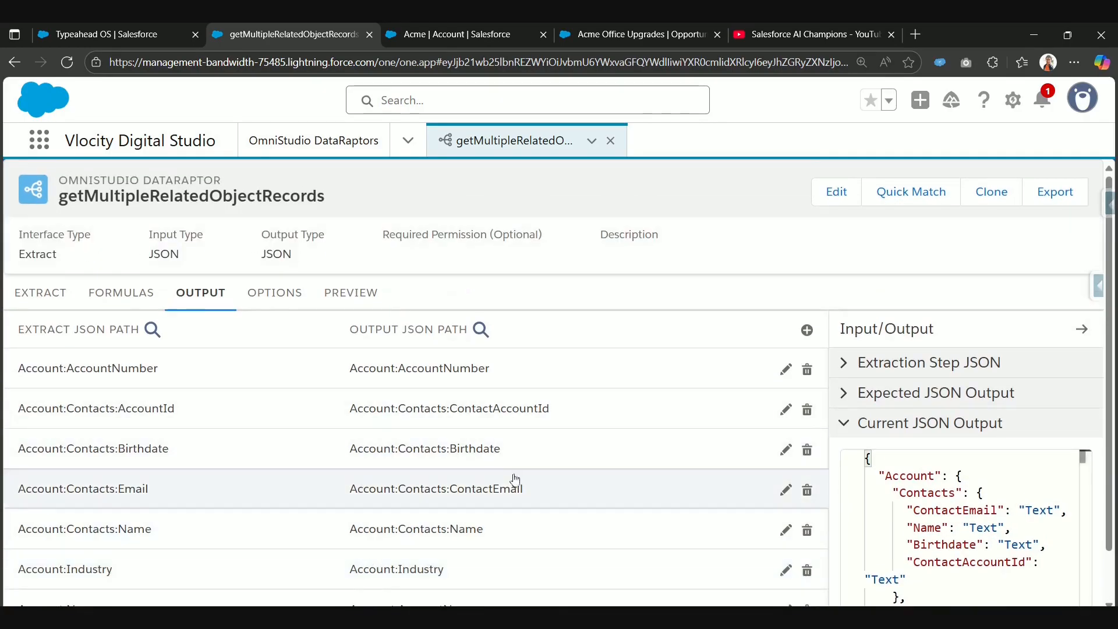
Step: Execute the DataRaptor preview with the existing accountId parameter and switch to the Acme account record to compare its related records
{"action": "left_click", "coordinate": [353, 296]}
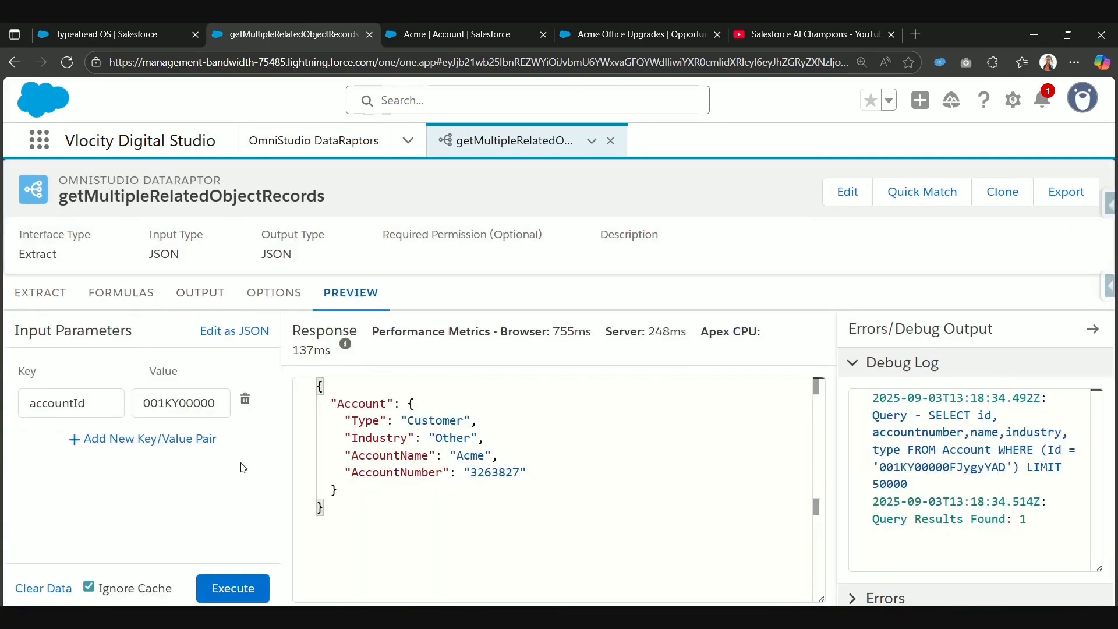
{"action": "left_click", "coordinate": [243, 598]}
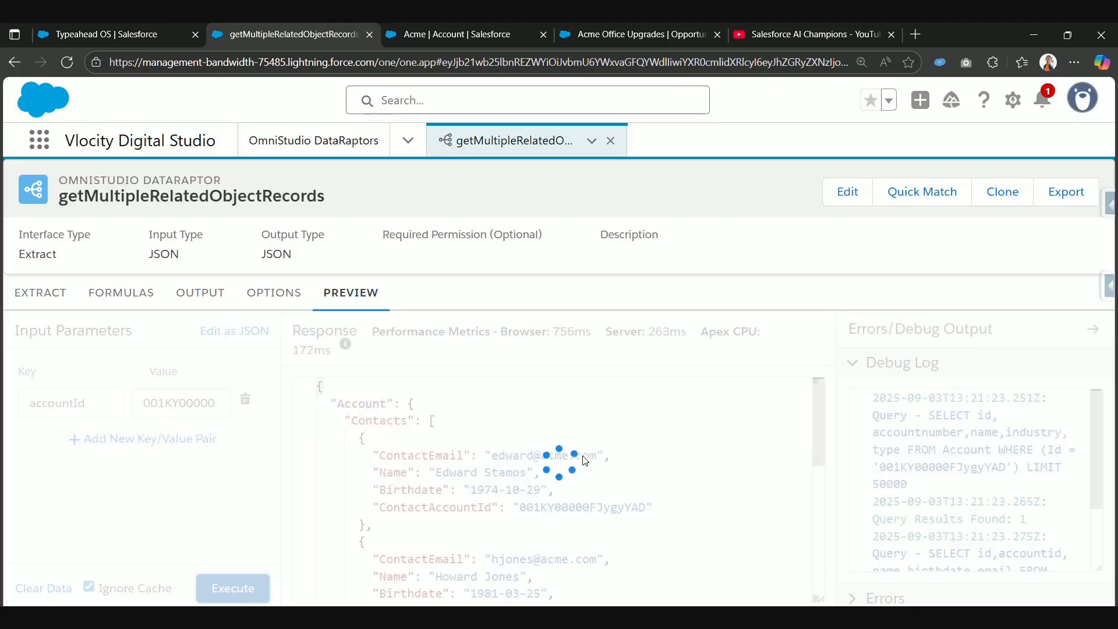
{"action": "left_click", "coordinate": [465, 27]}
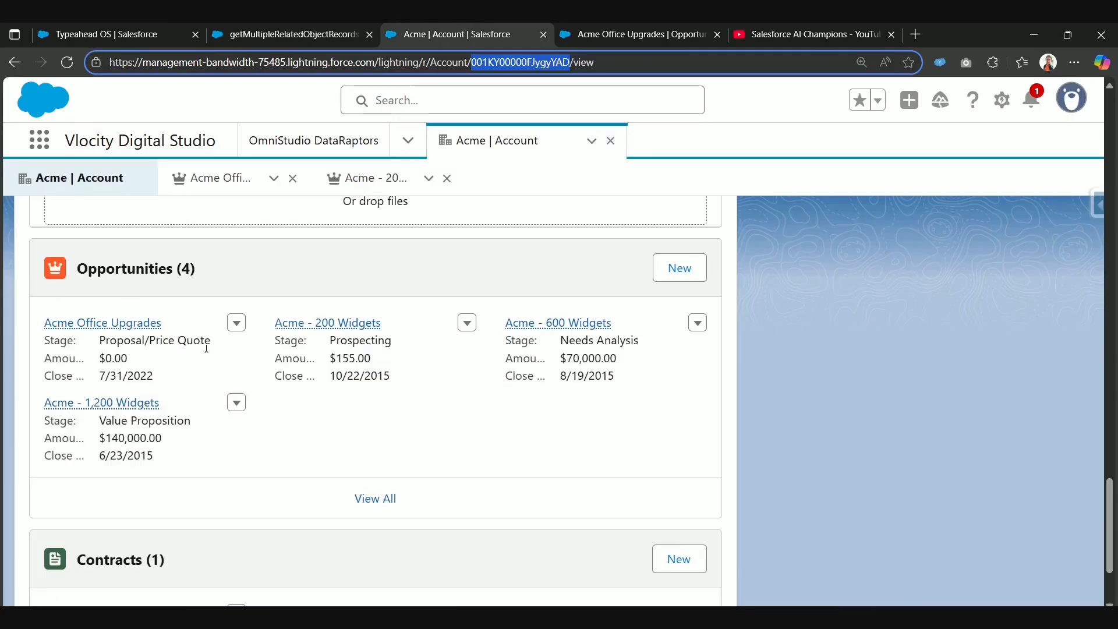
Step: Compare the contacts on the Acme account record with the account and contact data in the DataRaptor preview response
{"action": "scroll", "coordinate": [207, 348], "scroll_direction": "up", "scroll_amount": 10}
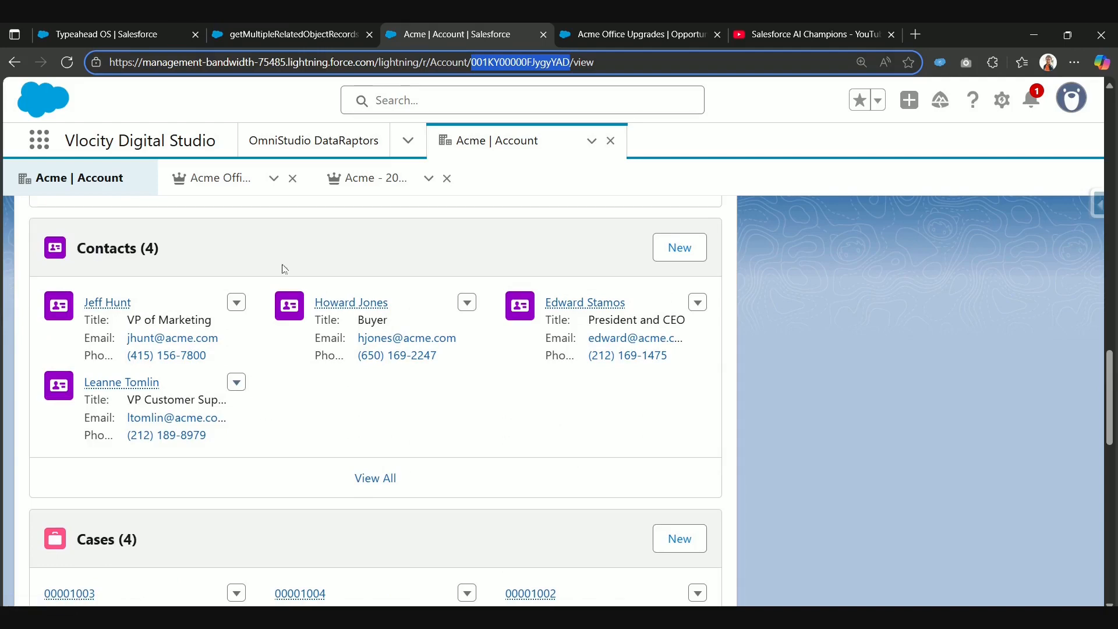
{"action": "left_click", "coordinate": [341, 35]}
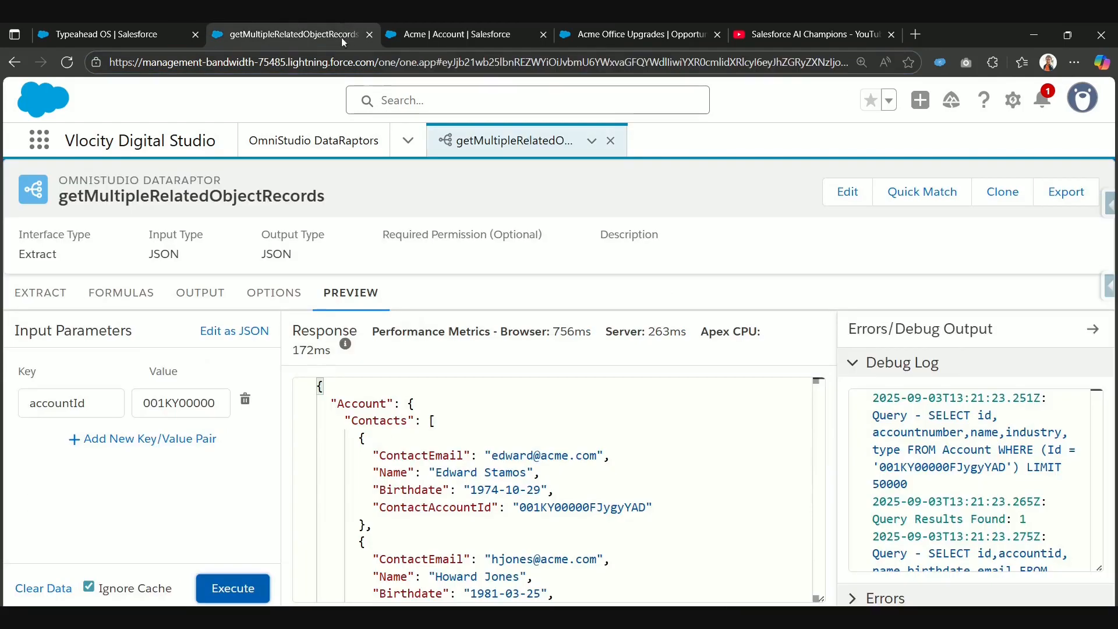
{"action": "double_click", "coordinate": [349, 404]}
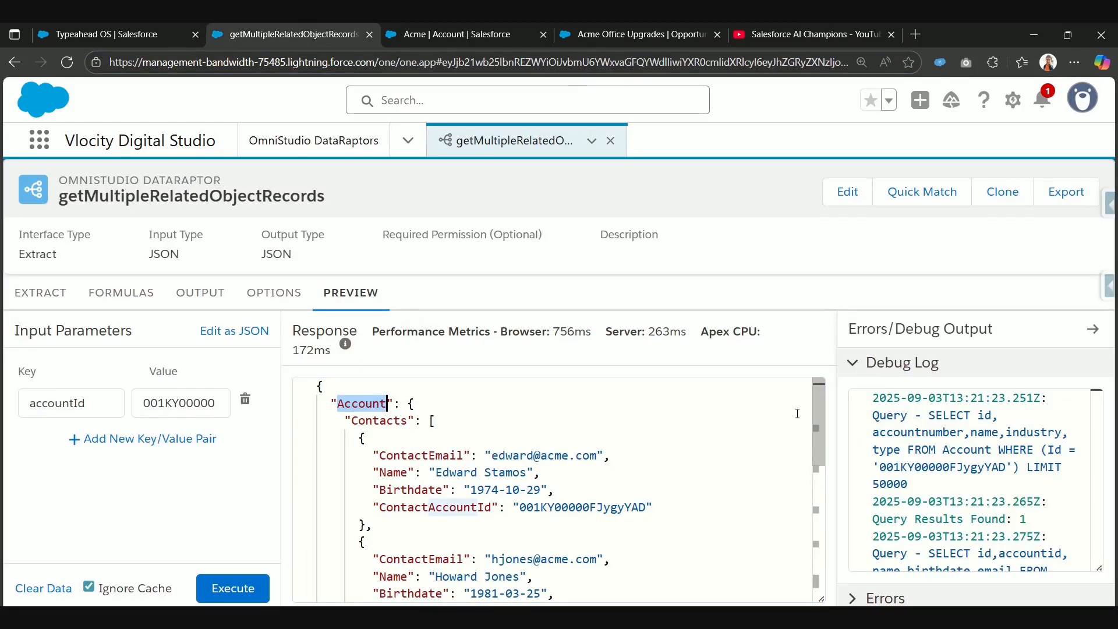
{"action": "scroll", "coordinate": [471, 524], "scroll_direction": "down", "scroll_amount": 4}
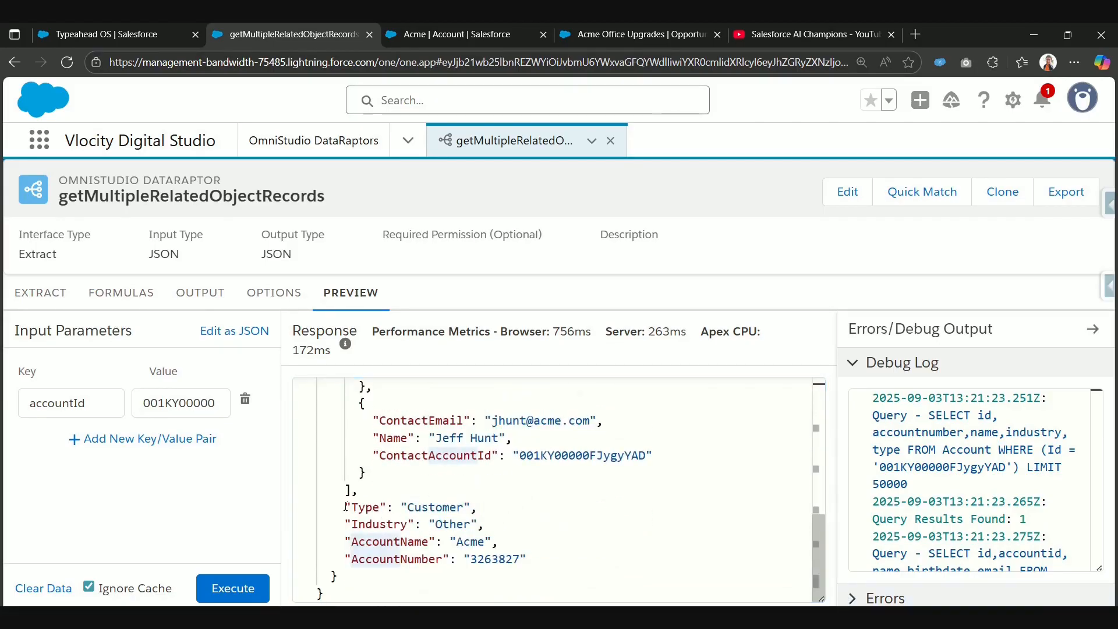
{"action": "left_click_drag", "start_coordinate": [346, 507], "coordinate": [527, 560]}
{"action": "scroll", "coordinate": [389, 511], "scroll_direction": "up", "scroll_amount": 2}
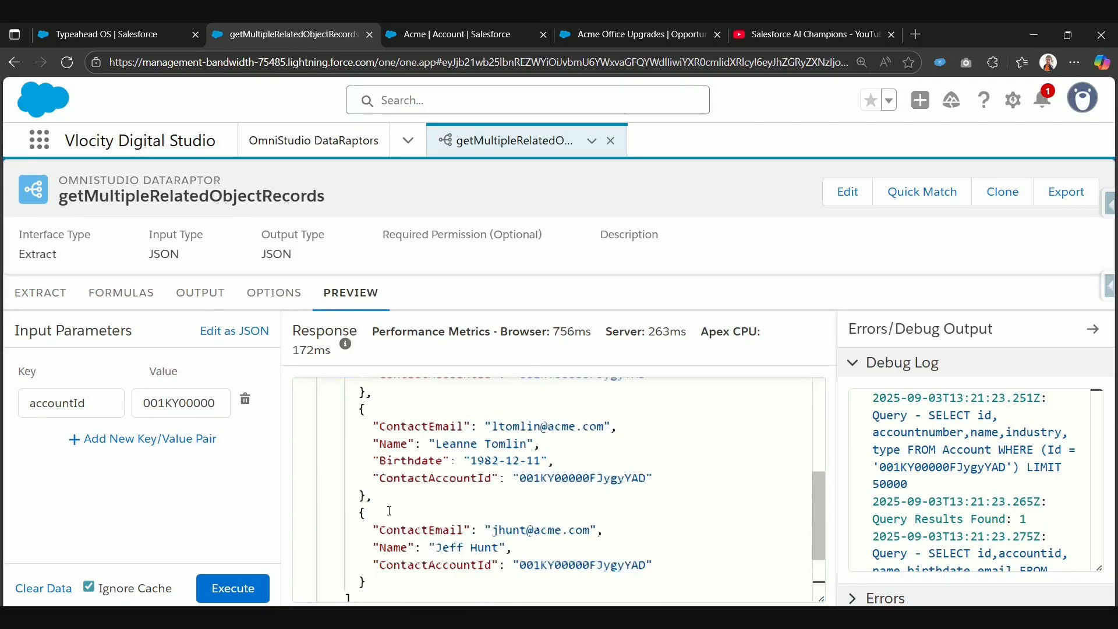
{"action": "scroll", "coordinate": [389, 511], "scroll_direction": "up", "scroll_amount": 4}
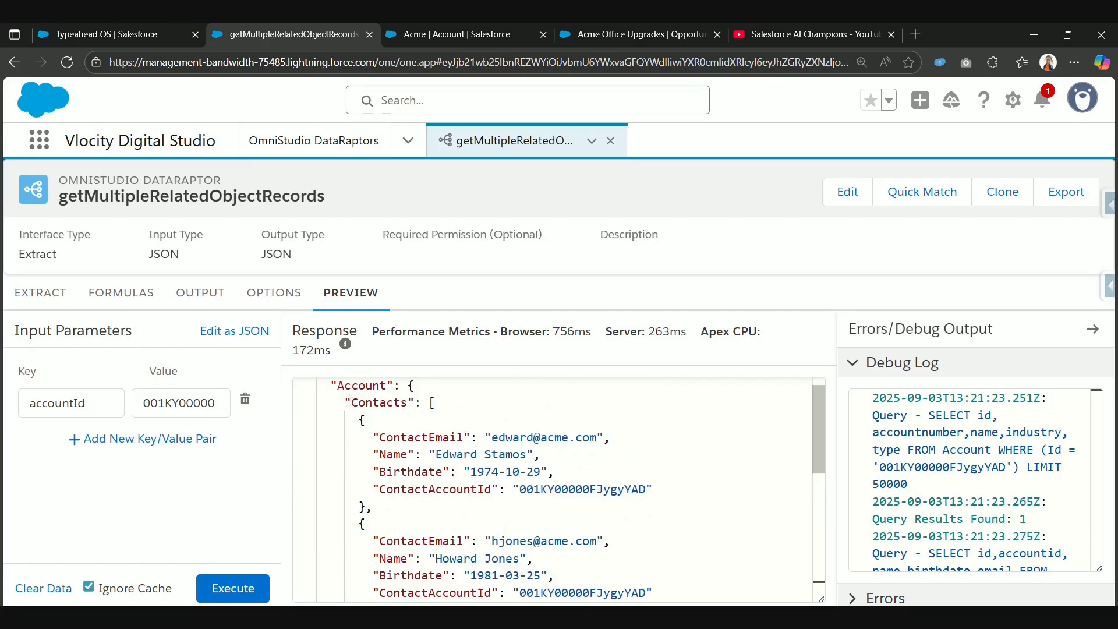
Step: Copy the whole preview response and paste it into a new JSON Blob page, replacing the sample JSON
{"action": "key", "text": "ctrl+a"}
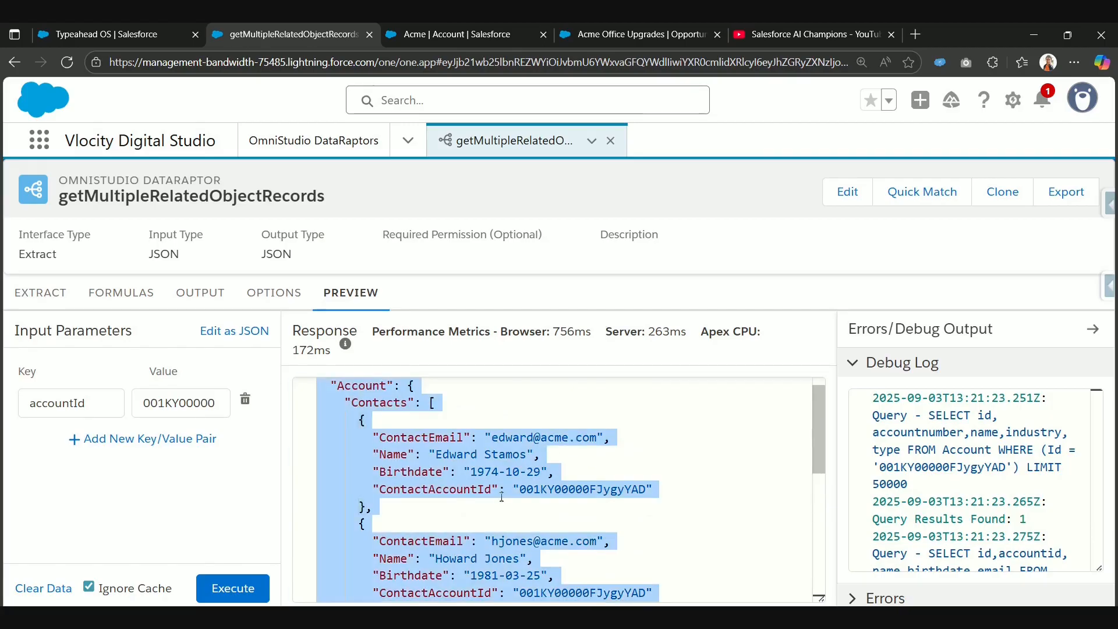
{"action": "left_click", "coordinate": [915, 34]}
{"action": "left_click", "coordinate": [548, 89]}
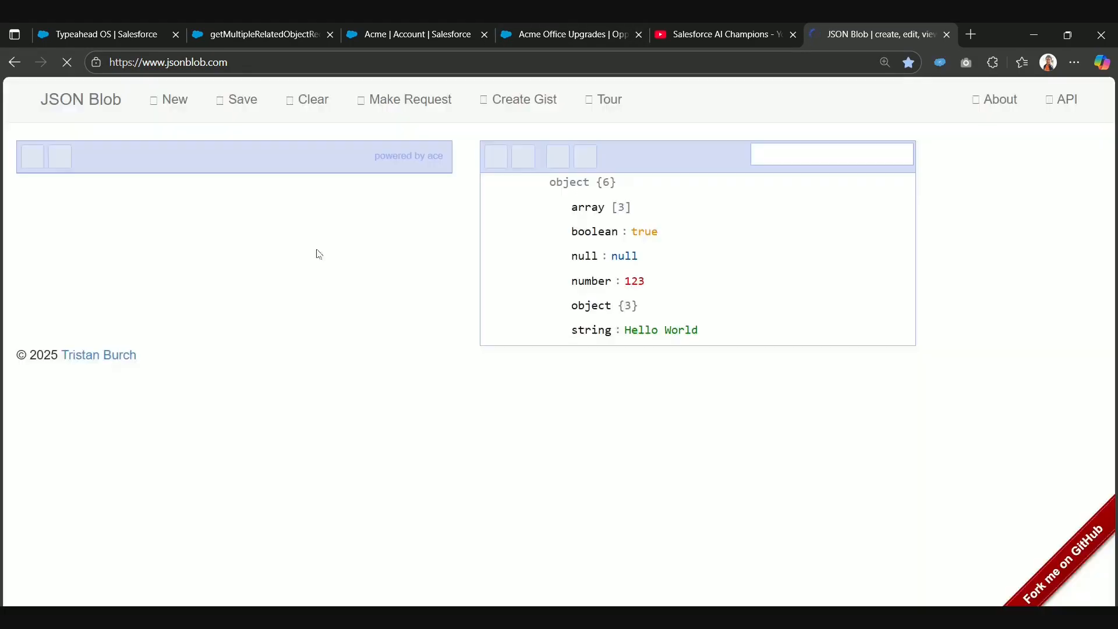
{"action": "left_click", "coordinate": [264, 261]}
{"action": "key", "text": "ctrl+a"}
{"action": "key", "text": "ctrl+v"}
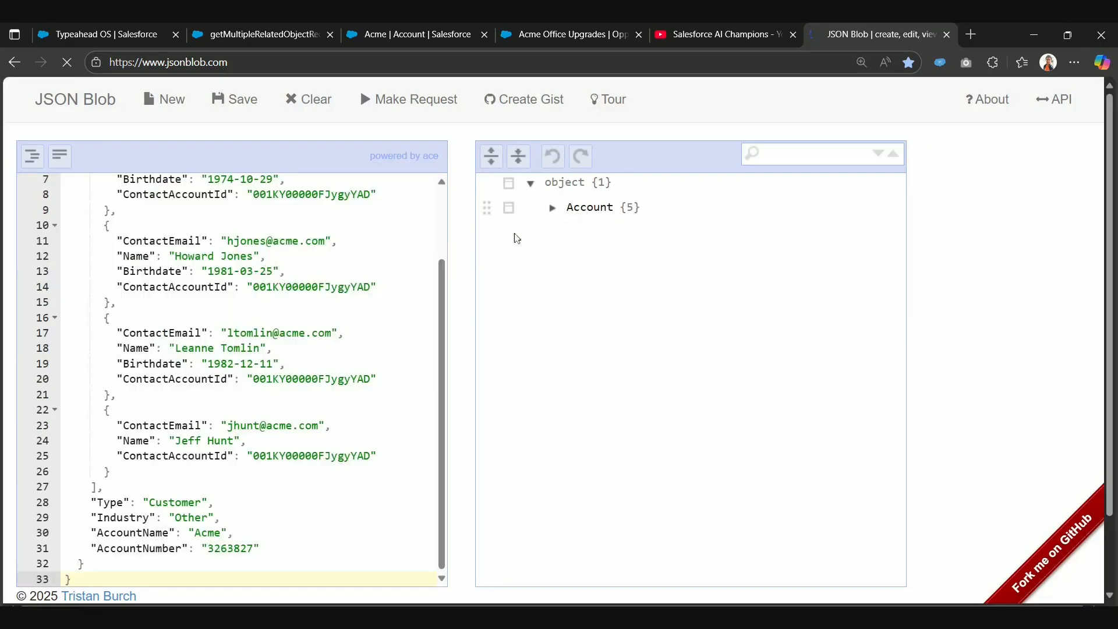
Step: Expand the Account node, its Contacts array and every contact entry to examine their fields against the Acme account record
{"action": "left_click", "coordinate": [552, 208]}
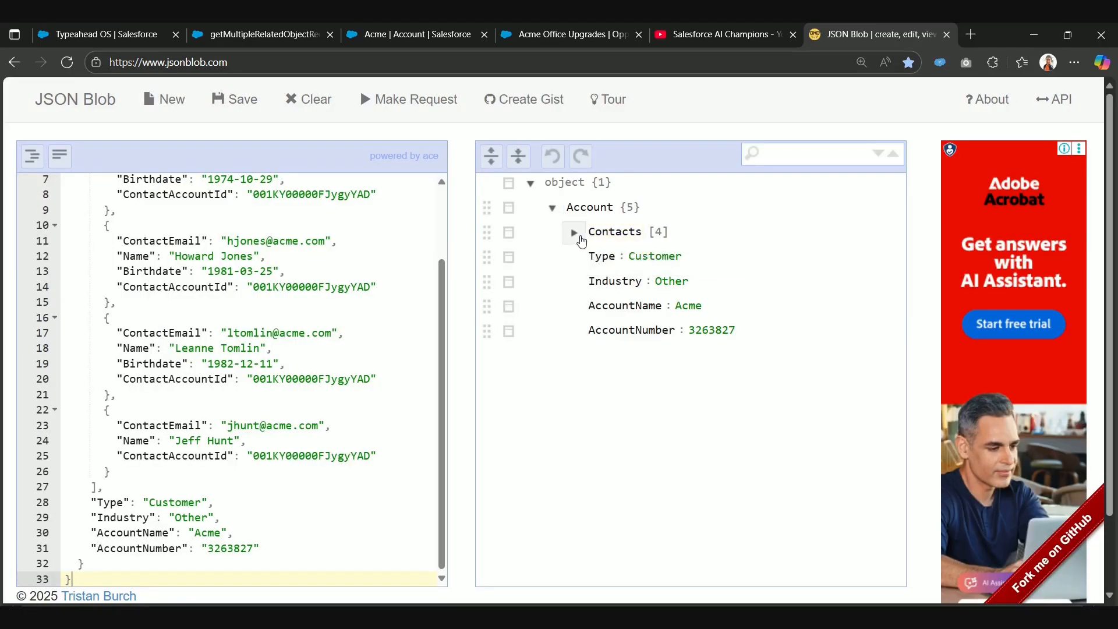
{"action": "left_click", "coordinate": [574, 233]}
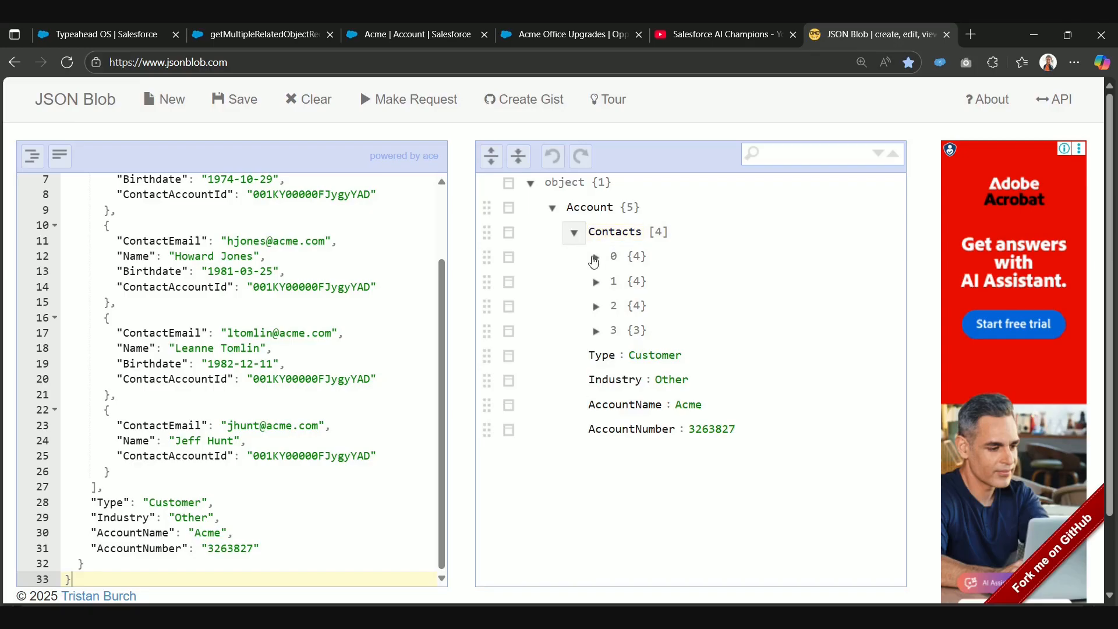
{"action": "left_click", "coordinate": [595, 260]}
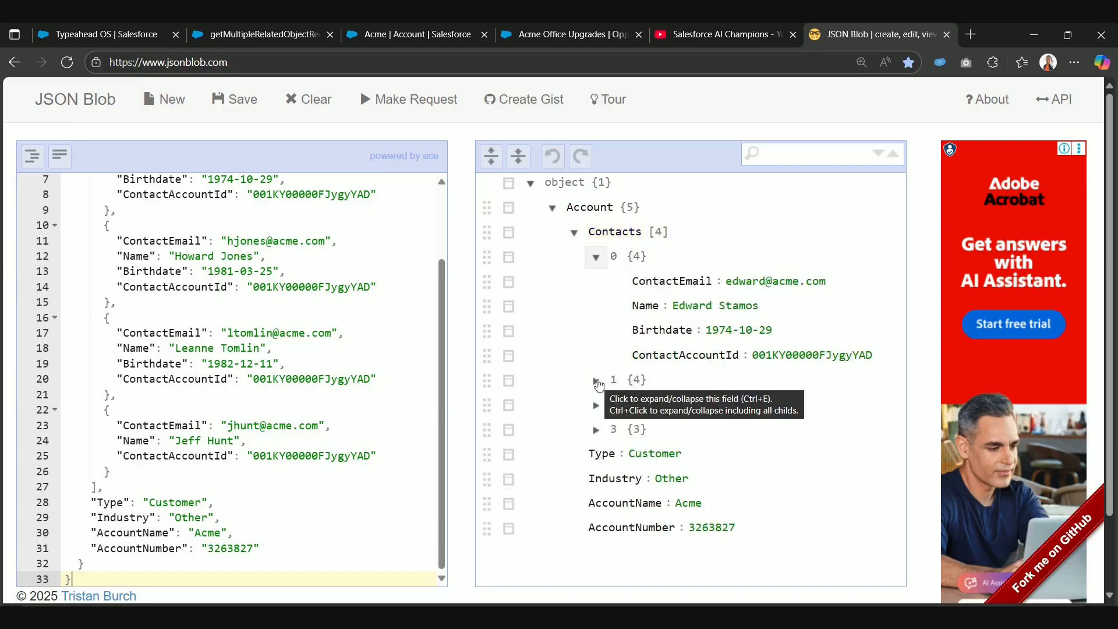
{"action": "left_click", "coordinate": [596, 381]}
{"action": "scroll", "coordinate": [594, 409], "scroll_direction": "down", "scroll_amount": 1}
{"action": "left_click", "coordinate": [596, 448]}
{"action": "scroll", "coordinate": [596, 442], "scroll_direction": "down", "scroll_amount": 2}
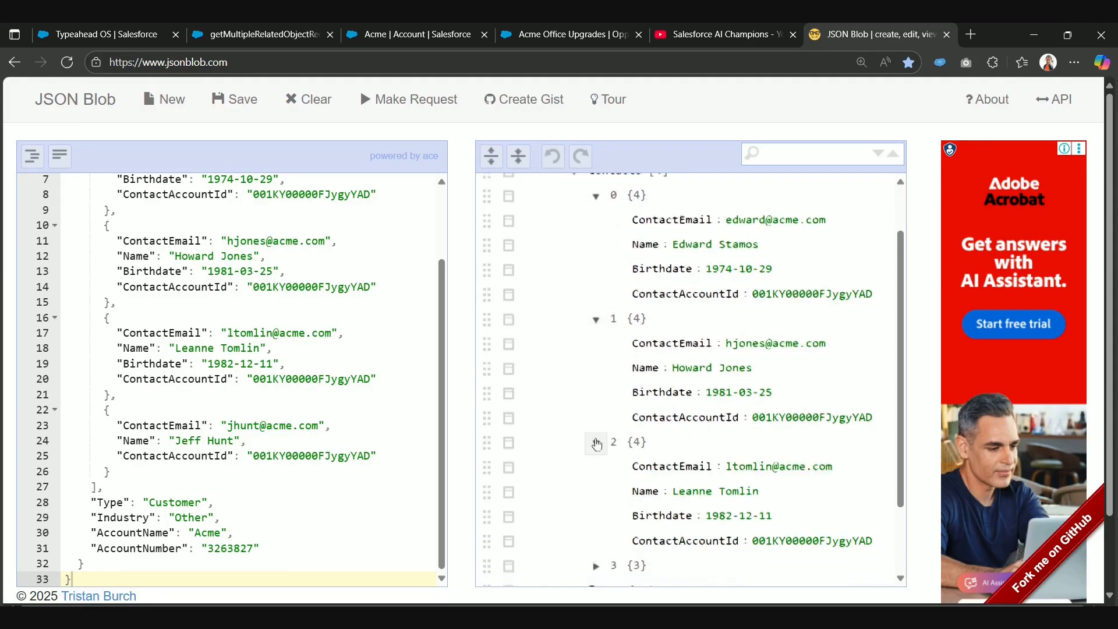
{"action": "left_click", "coordinate": [596, 471]}
{"action": "scroll", "coordinate": [596, 469], "scroll_direction": "down", "scroll_amount": 1}
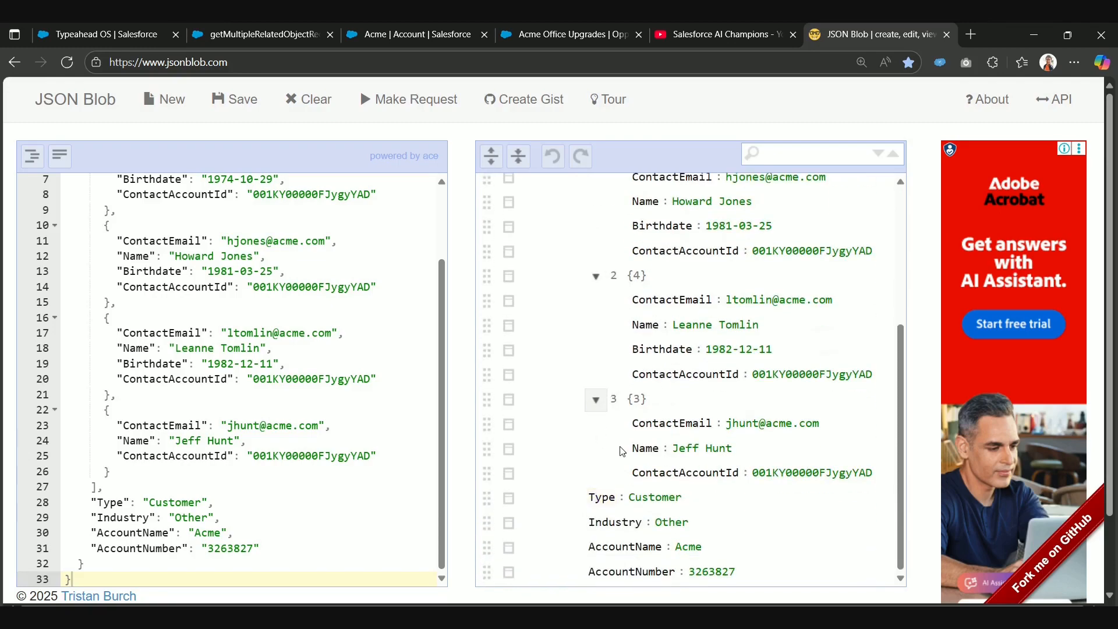
{"action": "scroll", "coordinate": [622, 449], "scroll_direction": "up", "scroll_amount": 4}
{"action": "scroll", "coordinate": [670, 334], "scroll_direction": "down", "scroll_amount": 3}
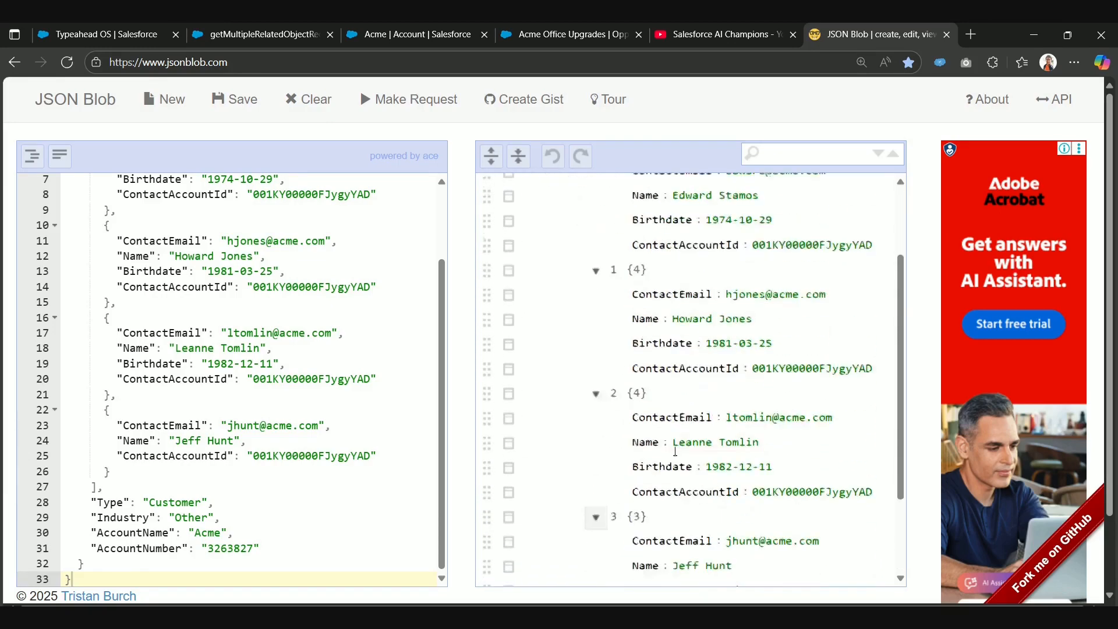
{"action": "left_click", "coordinate": [385, 31]}
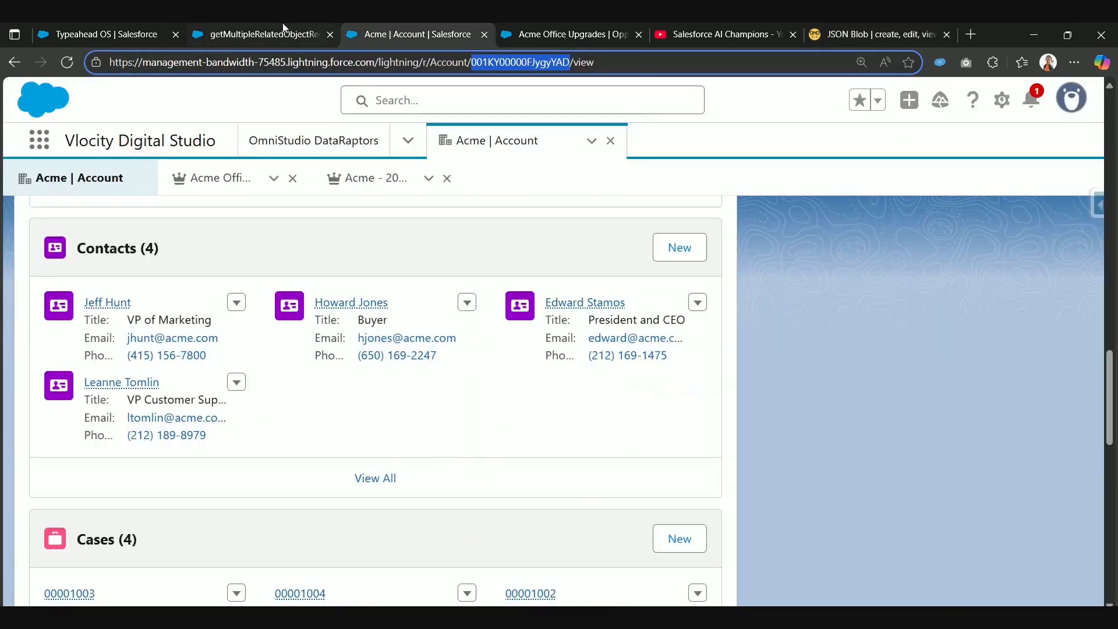
Step: Add a third extract step to the getMultipleRelatedObjectRecords DataRaptor for the Opportunity object
{"action": "left_click", "coordinate": [282, 29]}
{"action": "left_click", "coordinate": [56, 297]}
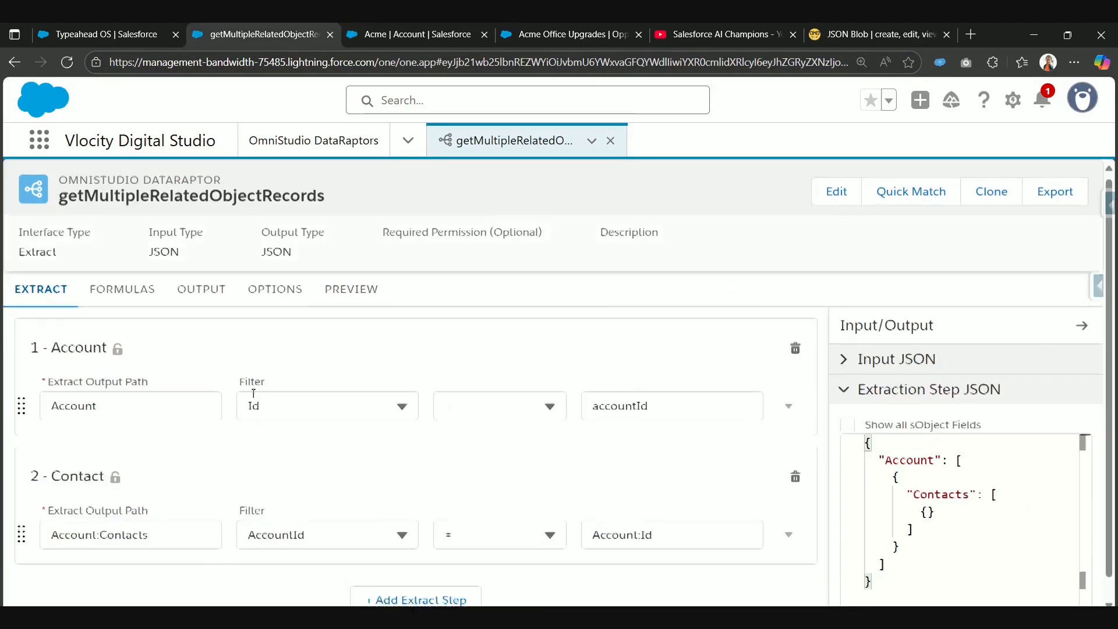
{"action": "left_click", "coordinate": [402, 577]}
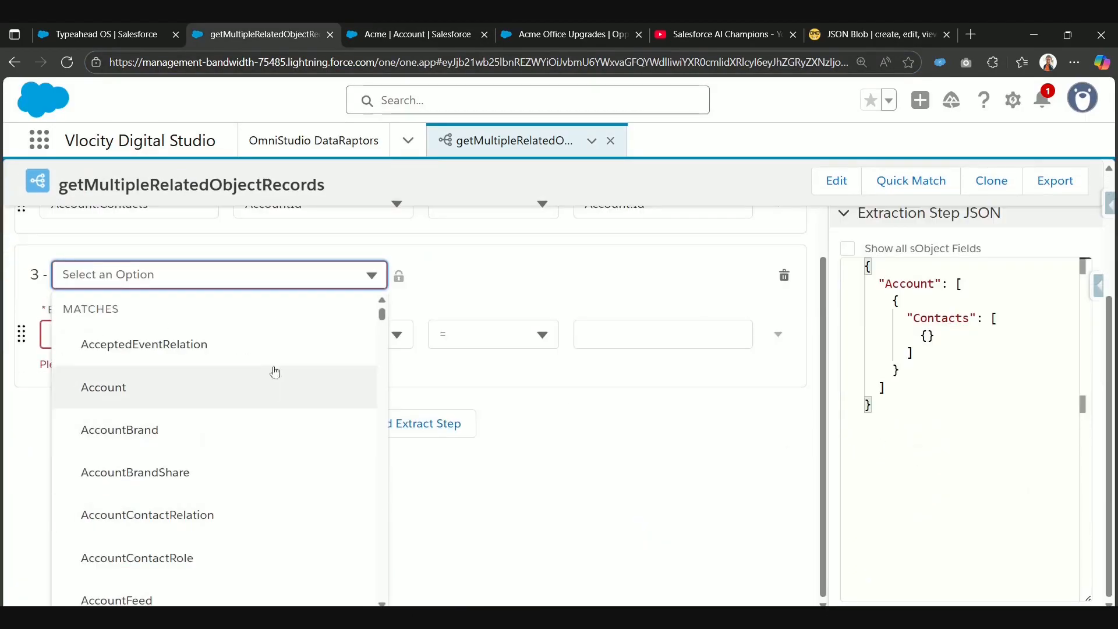
{"action": "scroll", "coordinate": [277, 350], "scroll_direction": "up", "scroll_amount": 3}
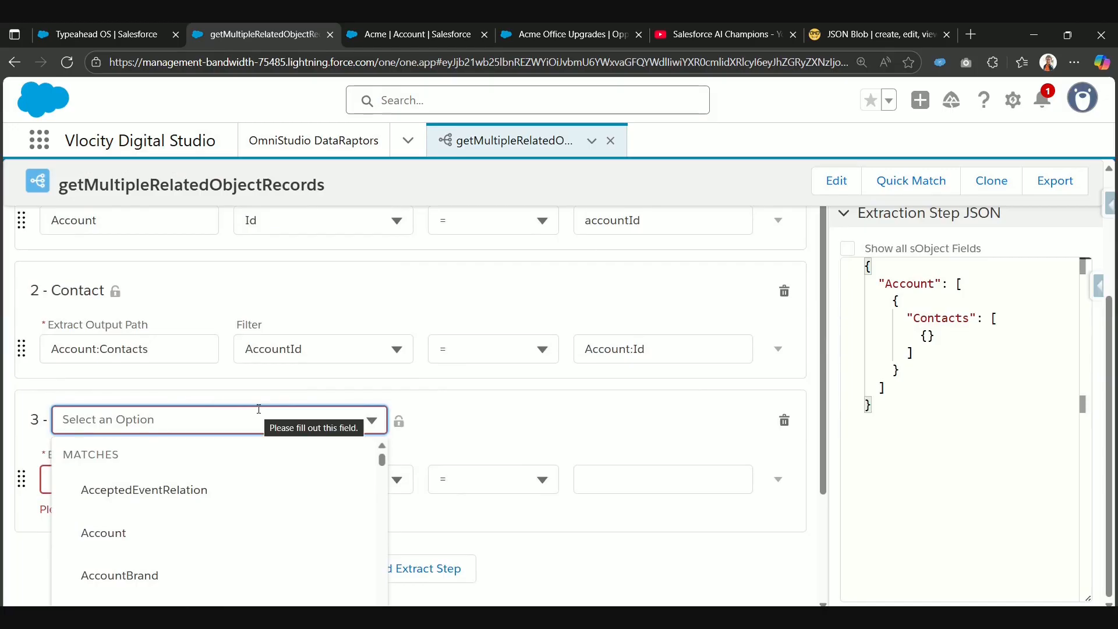
{"action": "type", "text": "Opp"}
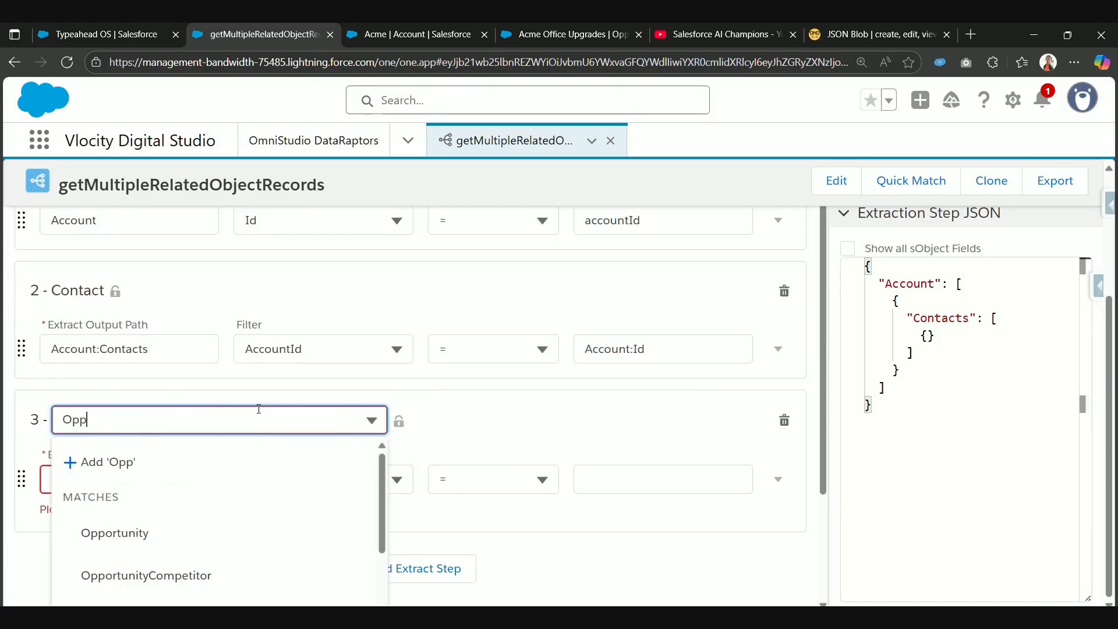
{"action": "left_click", "coordinate": [191, 537]}
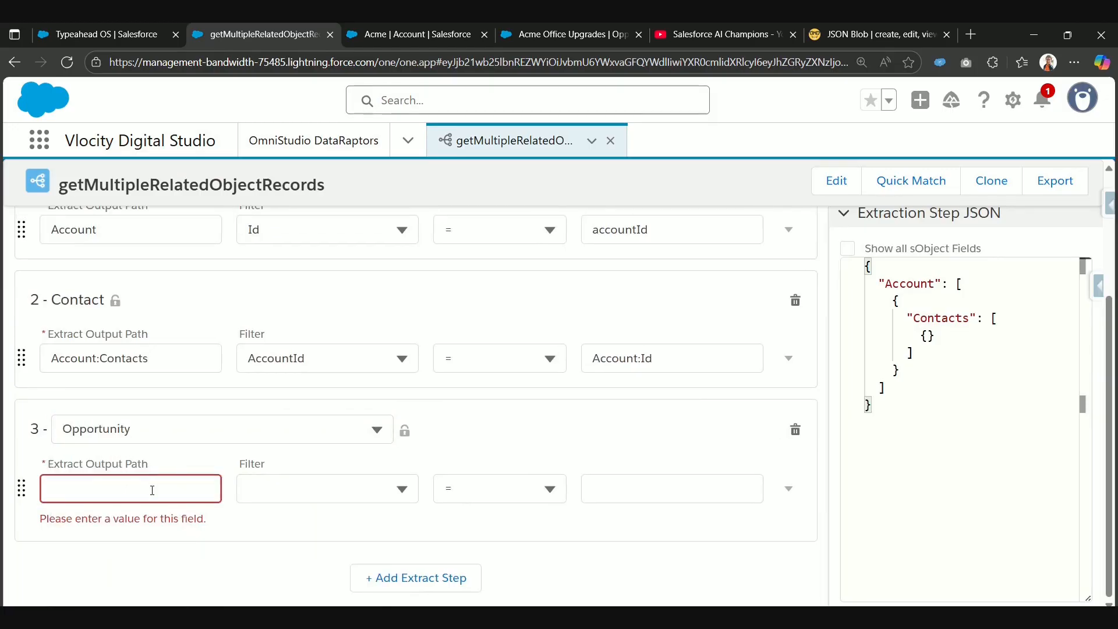
Step: Set the Opportunity step's extract output path to Account:Opportunities, adapting the path used by the Contact step
{"action": "double_click", "coordinate": [170, 359]}
{"action": "key", "text": "ctrl+c"}
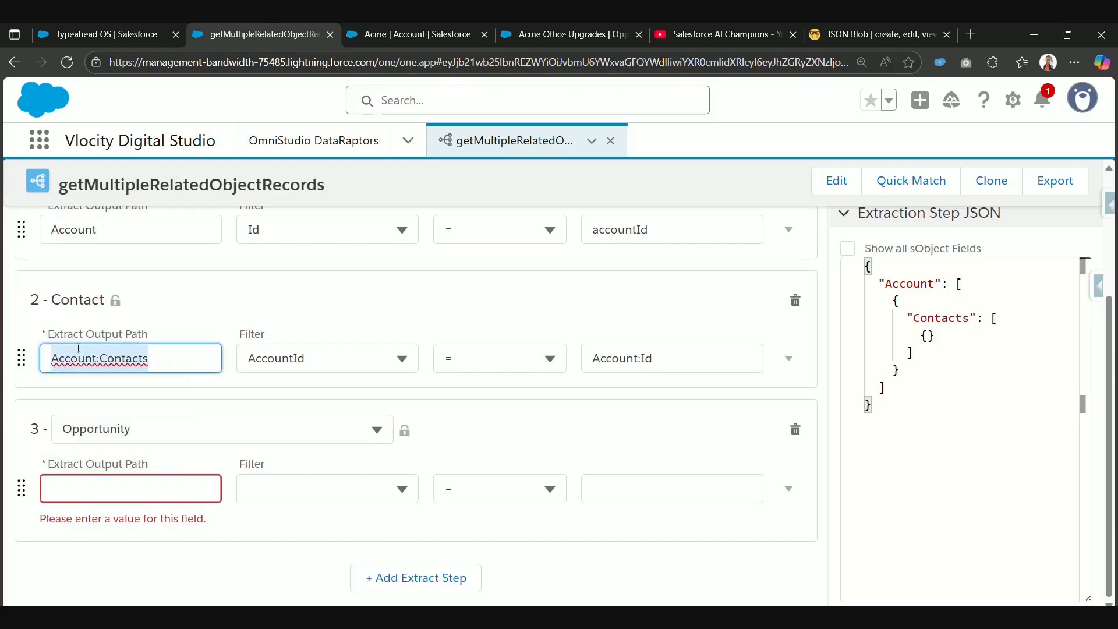
{"action": "left_click", "coordinate": [143, 492]}
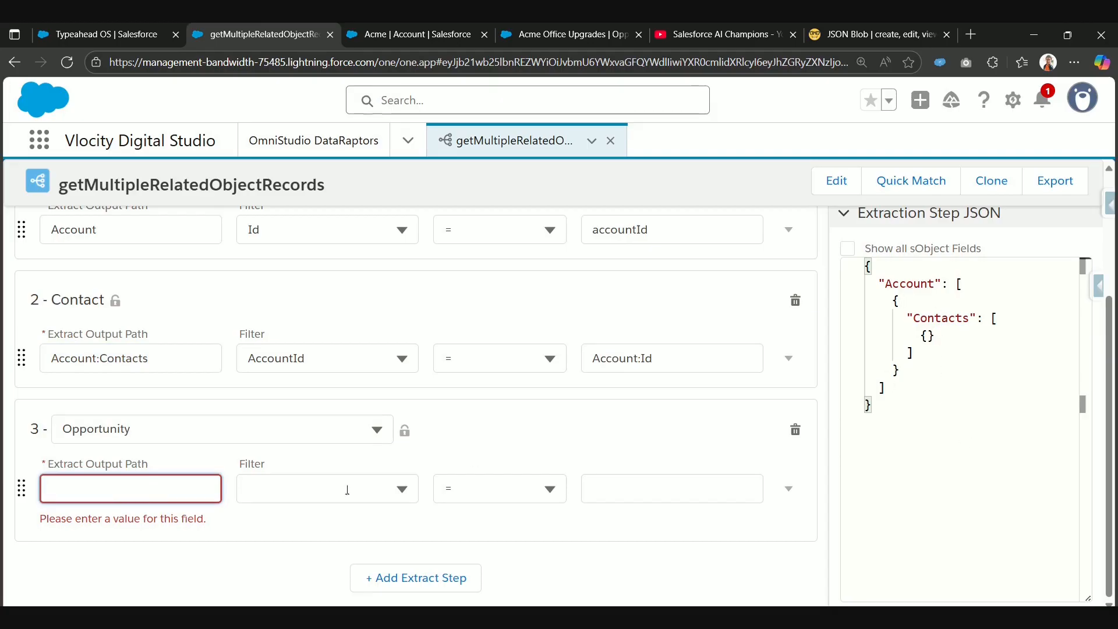
{"action": "key", "text": "ctrl+v"}
{"action": "double_click", "coordinate": [124, 513]}
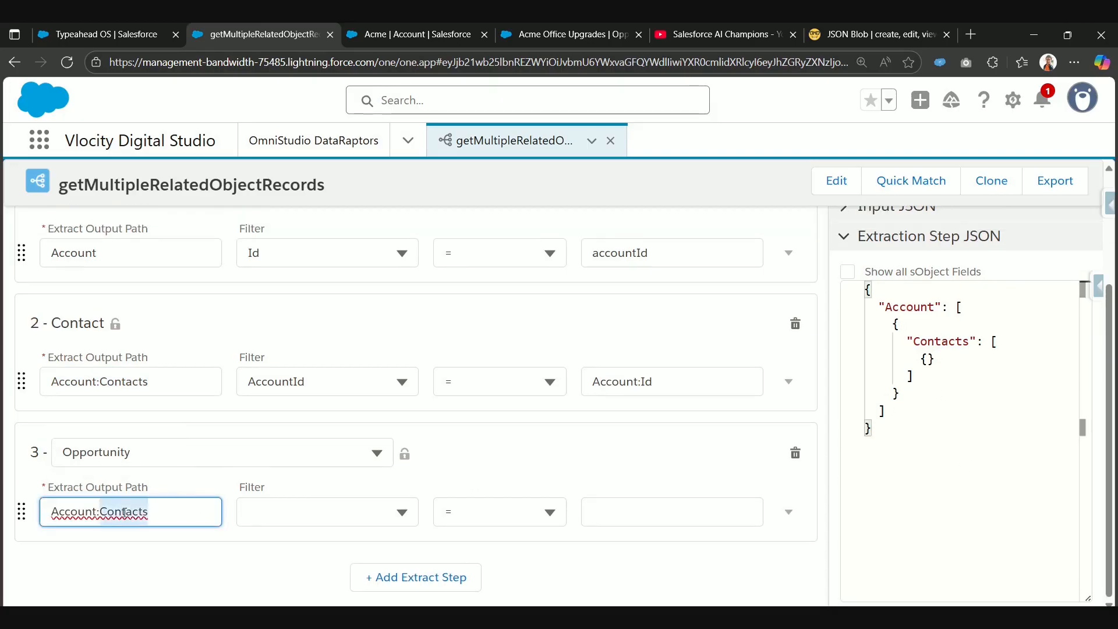
{"action": "key", "text": "BackSpace"}
{"action": "type", "text": "Op"}
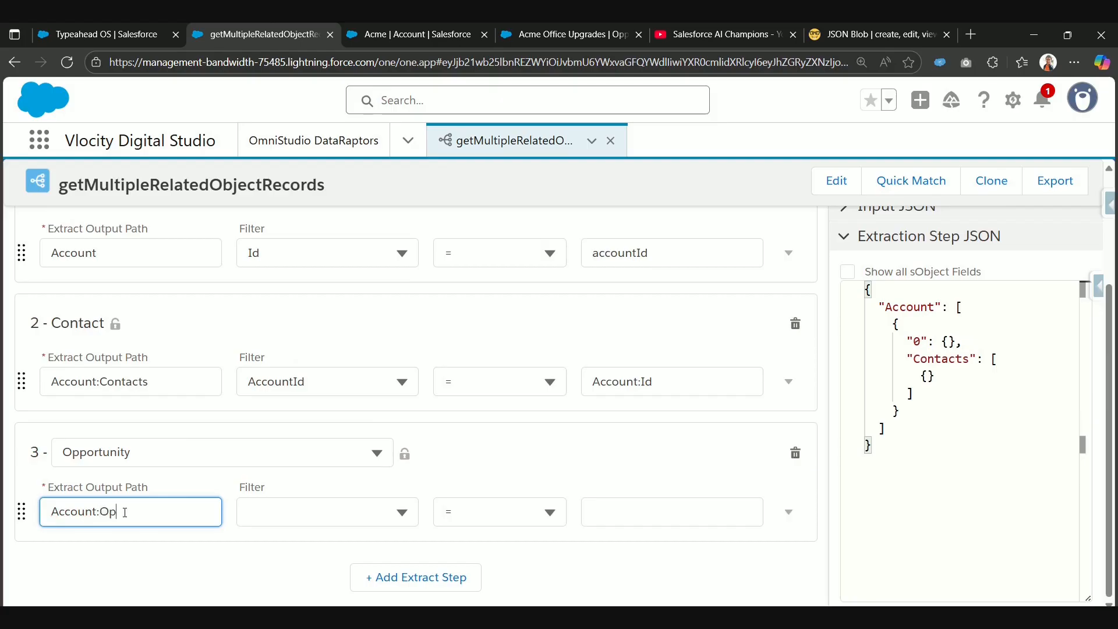
{"action": "type", "text": "portuni"}
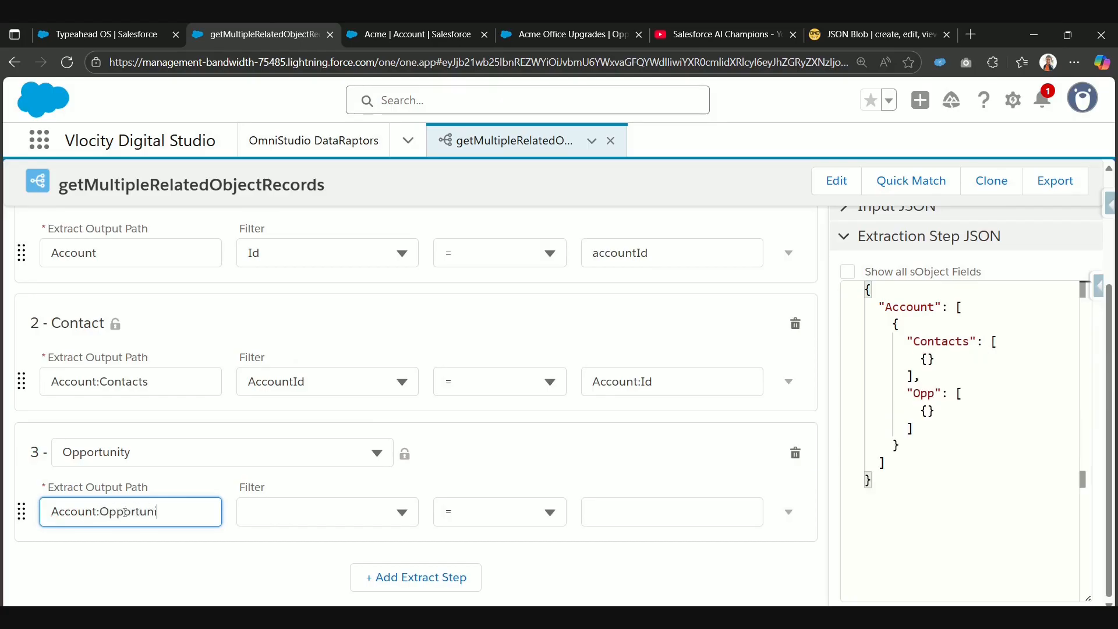
{"action": "type", "text": "ties"}
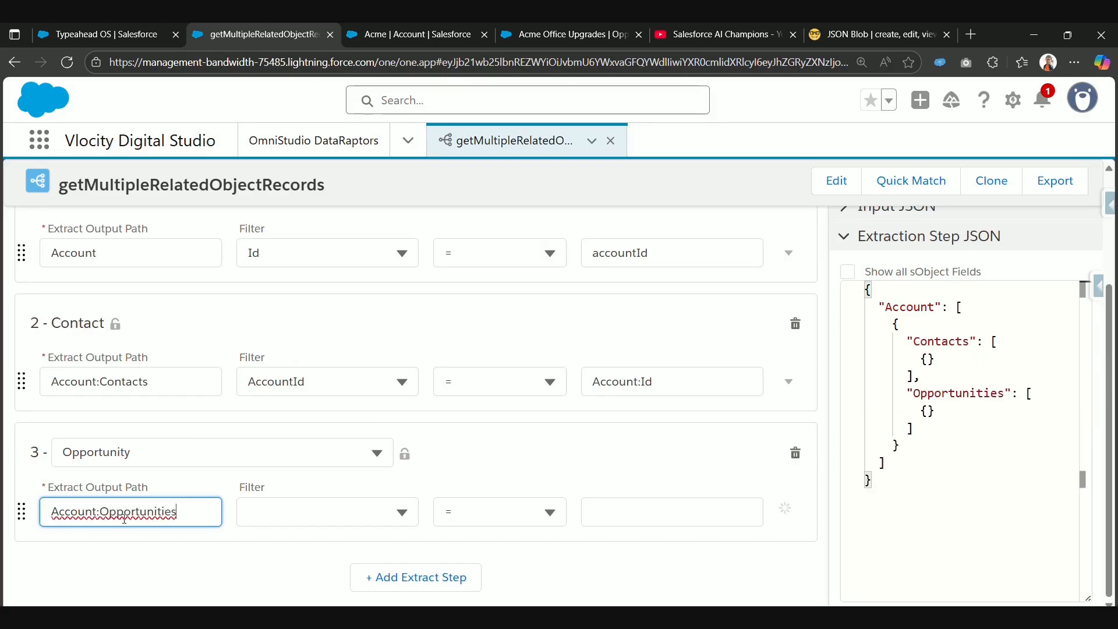
Step: Filter the Opportunity extract step on AccountId equal to the ID of the extracted account
{"action": "left_click", "coordinate": [313, 515]}
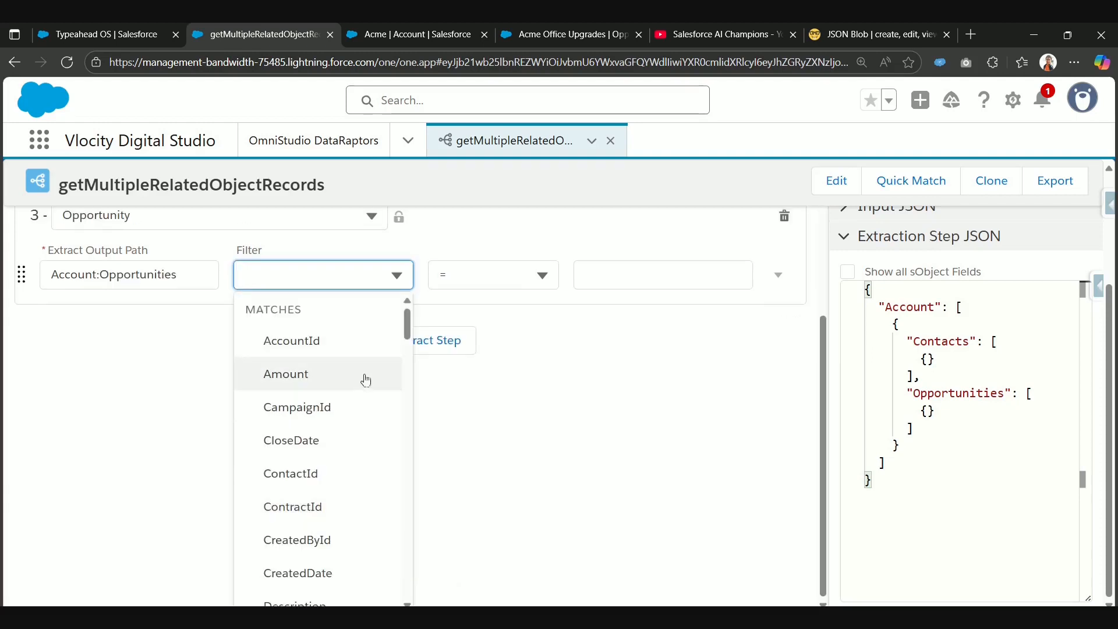
{"action": "left_click", "coordinate": [370, 353]}
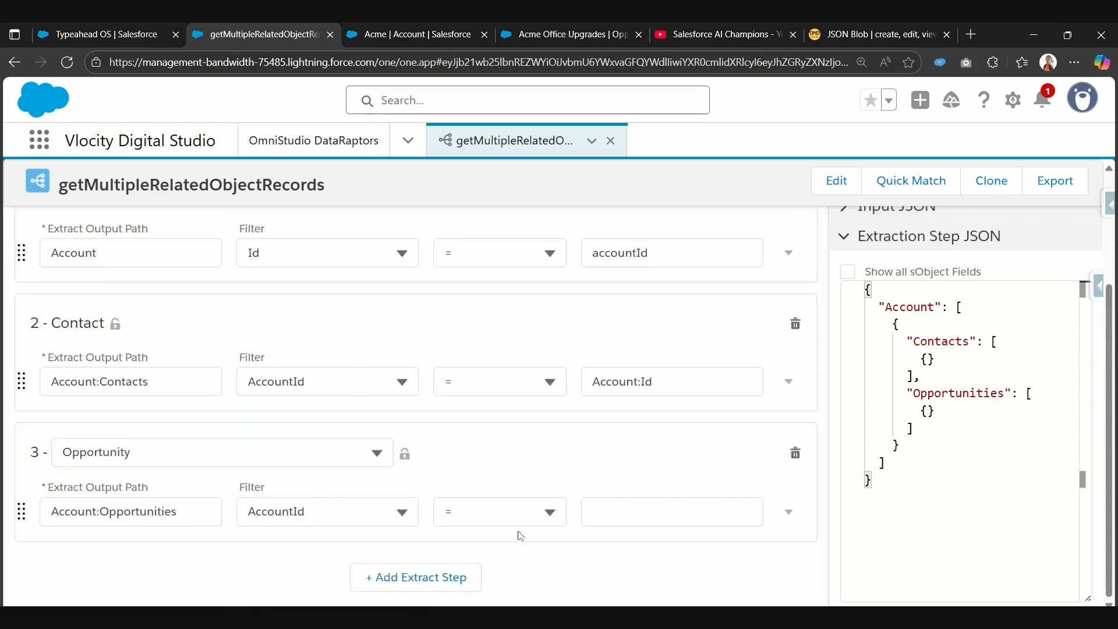
{"action": "left_click", "coordinate": [629, 513]}
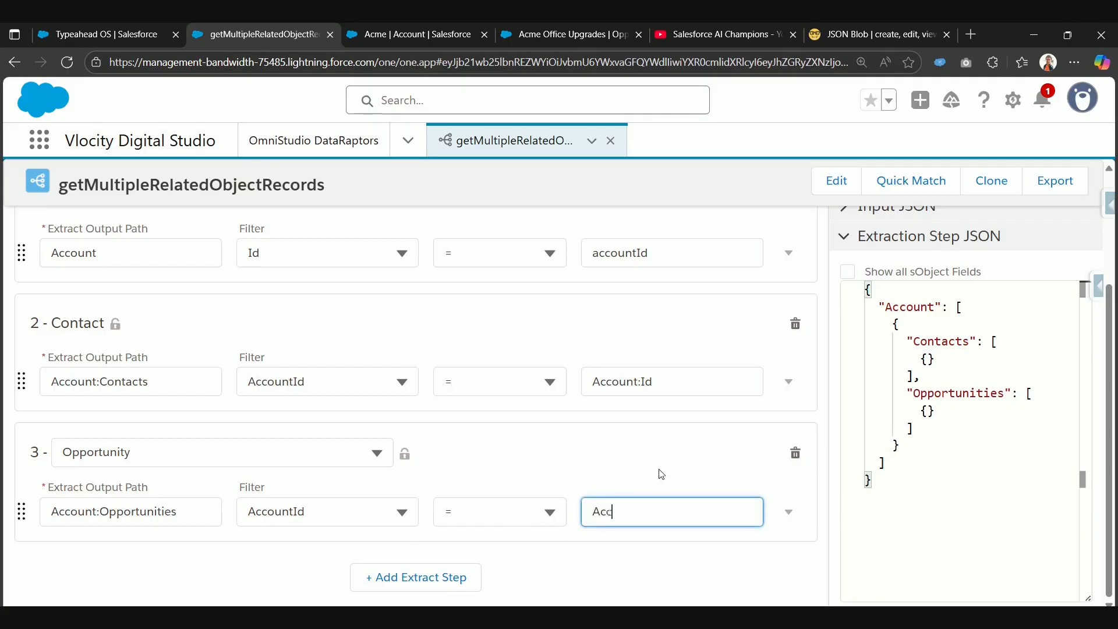
{"action": "type", "text": "Account:Id"}
{"action": "left_click", "coordinate": [669, 450]}
Step: Add an output mapping with the extract JSON path Account:Opportunities:AccountId
{"action": "scroll", "coordinate": [350, 393], "scroll_direction": "up", "scroll_amount": 3}
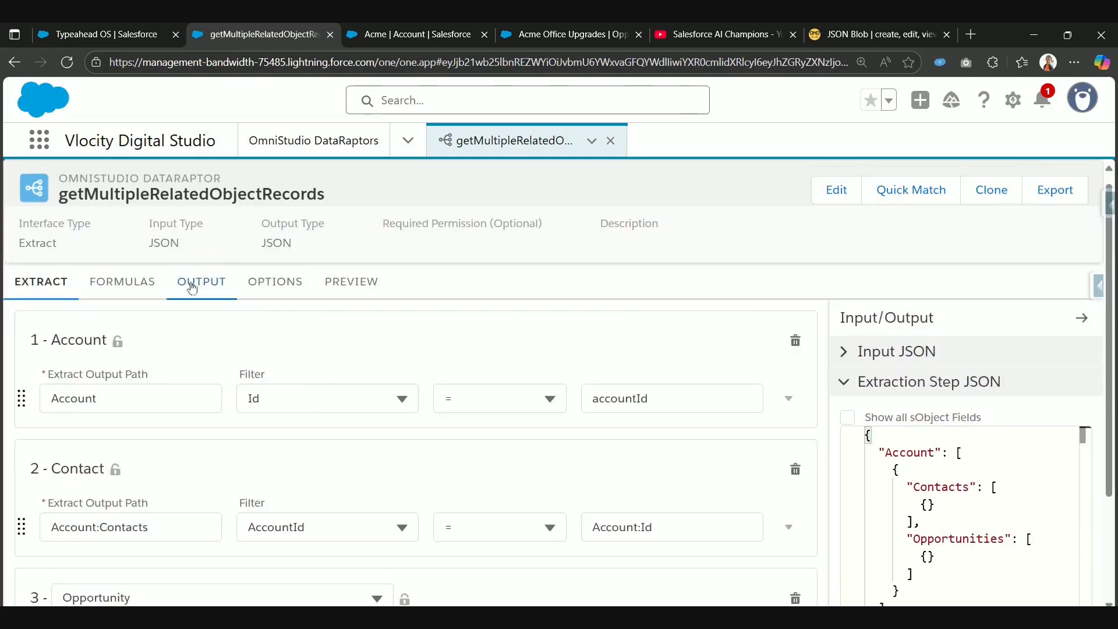
{"action": "scroll", "coordinate": [379, 499], "scroll_direction": "down", "scroll_amount": 3}
{"action": "scroll", "coordinate": [258, 361], "scroll_direction": "up", "scroll_amount": 3}
{"action": "left_click", "coordinate": [207, 302]}
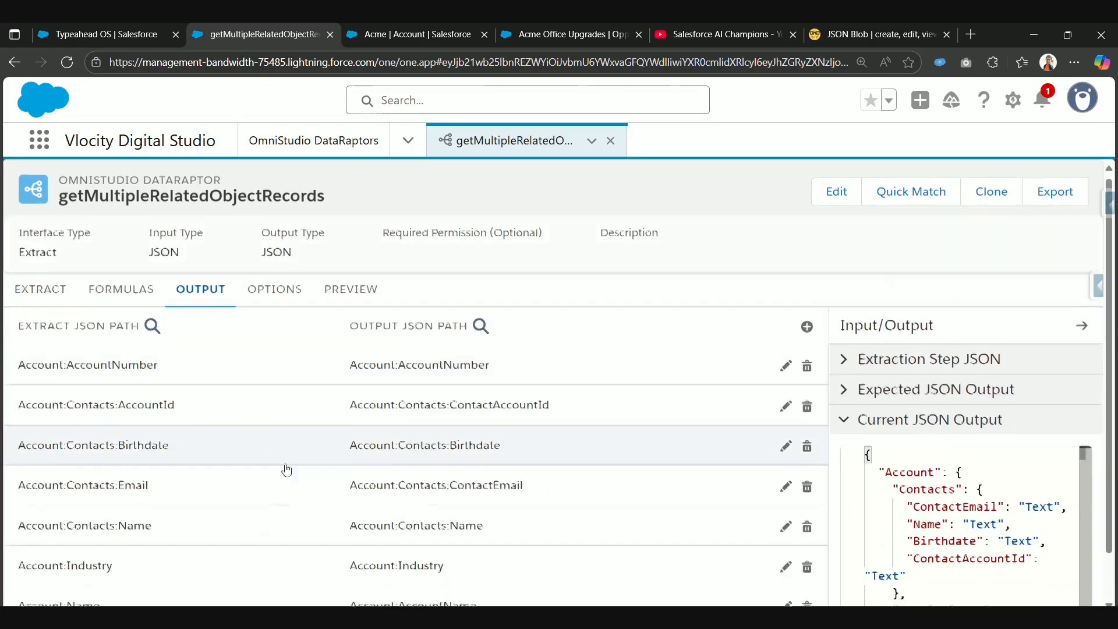
{"action": "left_click", "coordinate": [808, 331]}
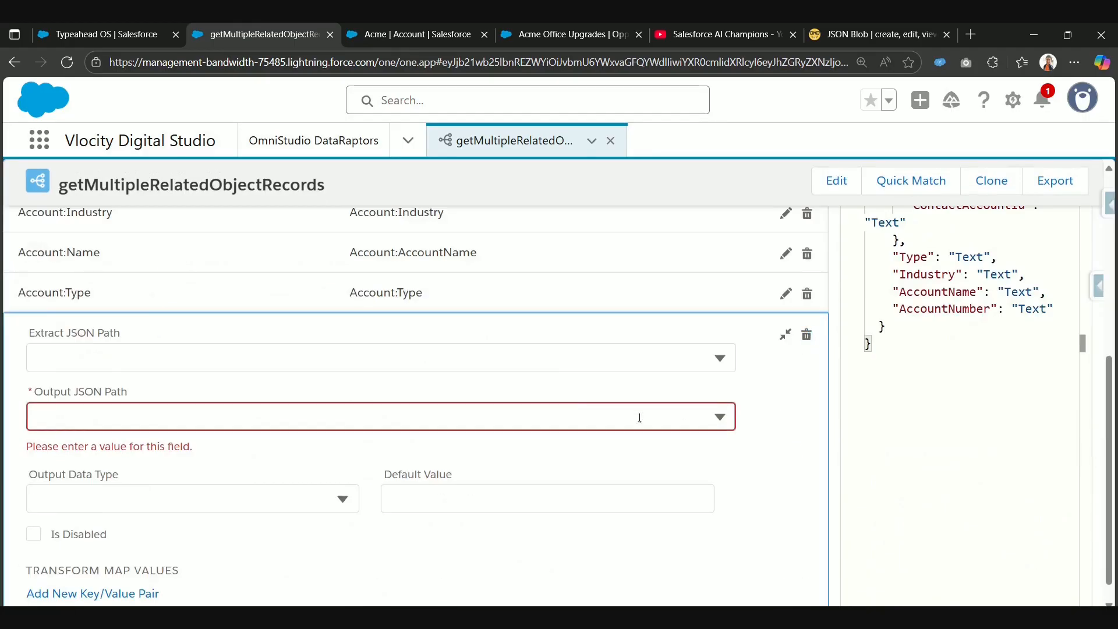
{"action": "left_click", "coordinate": [276, 370]}
{"action": "type", "text": "Account:Opportunities"}
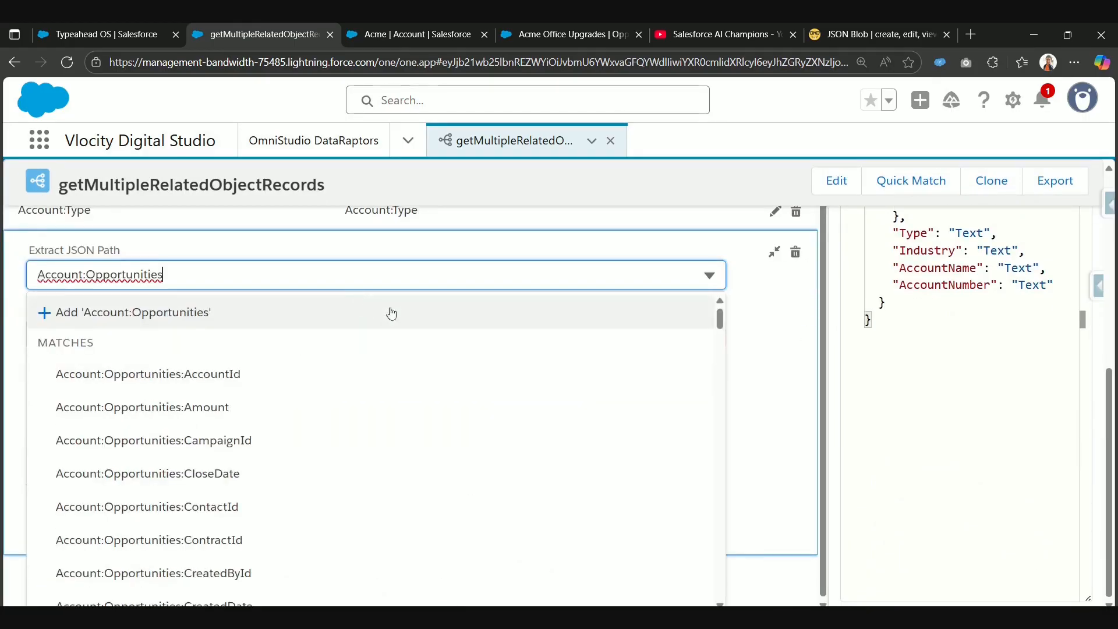
{"action": "left_click", "coordinate": [353, 386]}
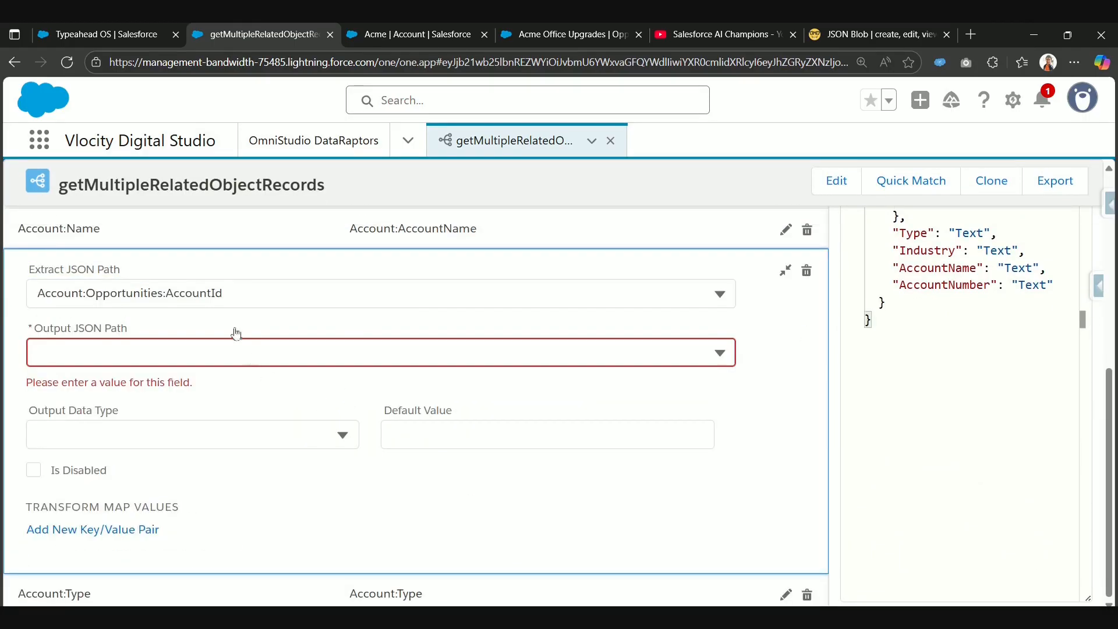
Step: Set the AccountId mapping's output JSON path to Account:Opportunities:OppAccountId and collapse the mapping
{"action": "left_click", "coordinate": [214, 348]}
{"action": "type", "text": "Account:Opportunities"}
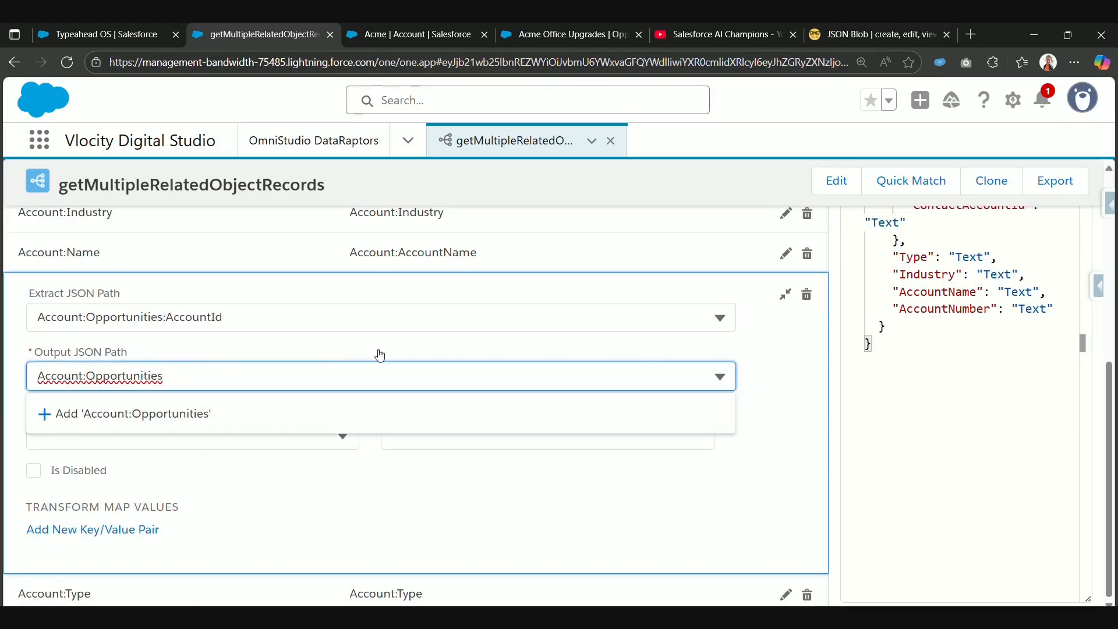
{"action": "type", "text": ":"}
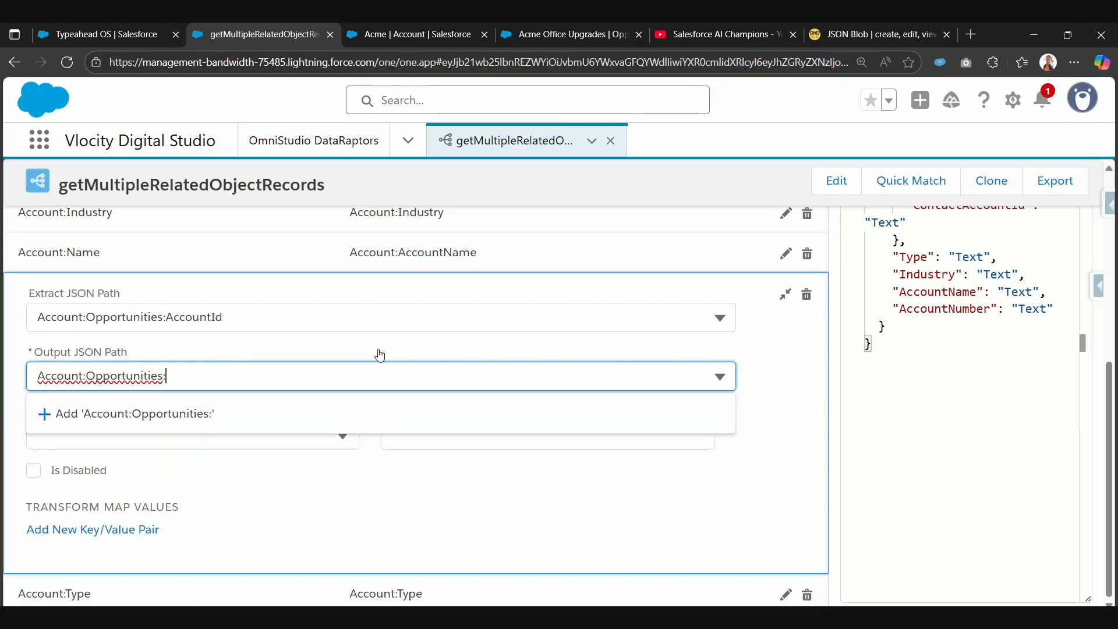
{"action": "type", "text": "A"}
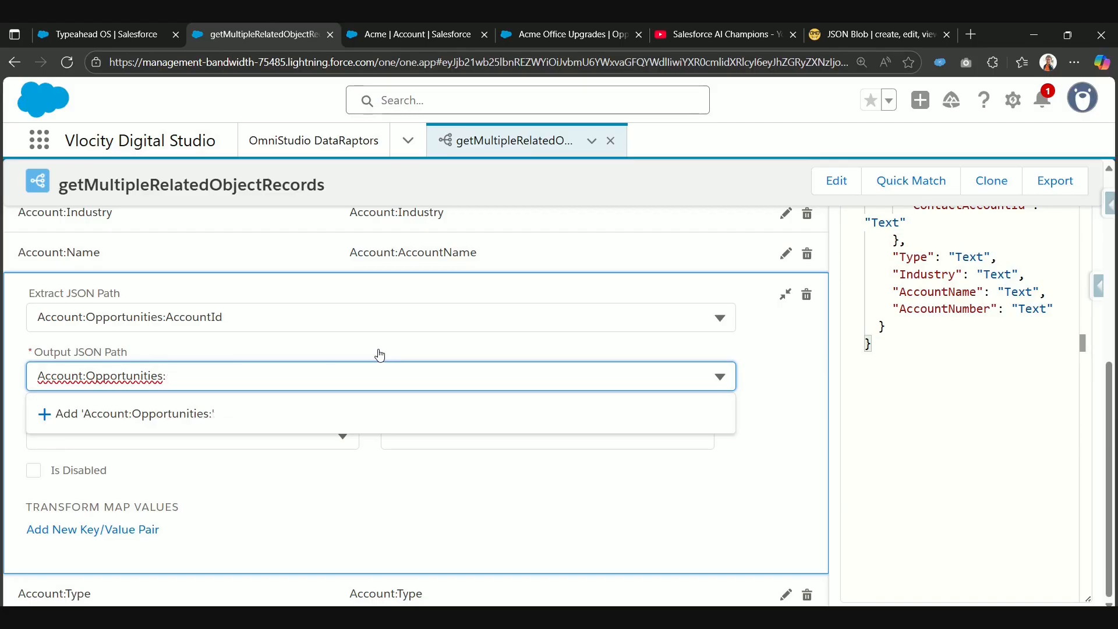
{"action": "type", "text": "ppAccount"}
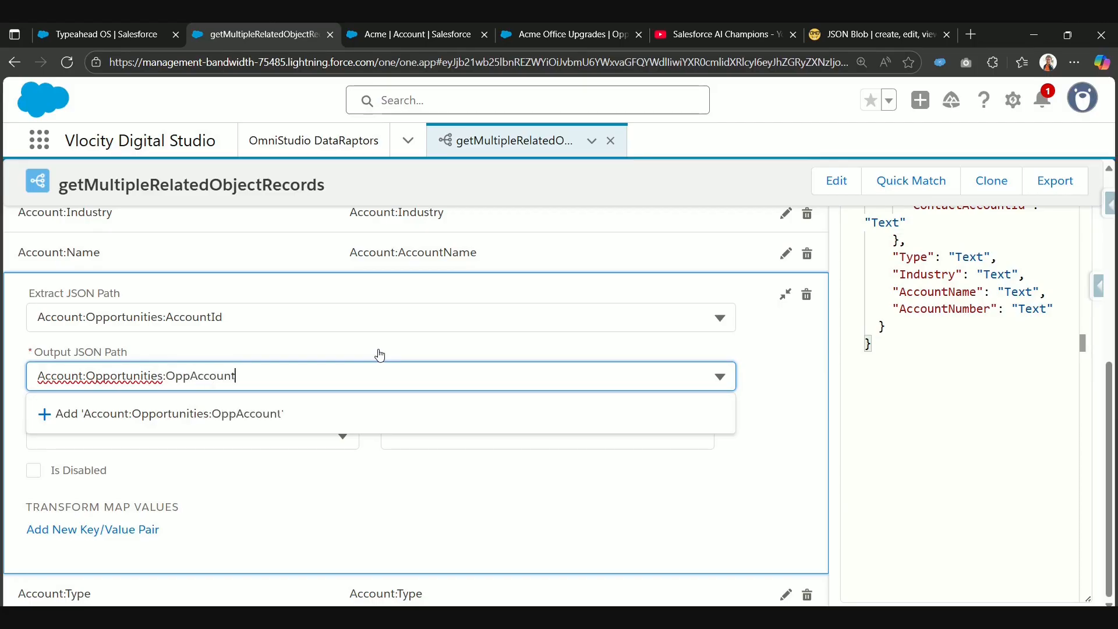
{"action": "type", "text": "Id"}
{"action": "right_click", "coordinate": [380, 354]}
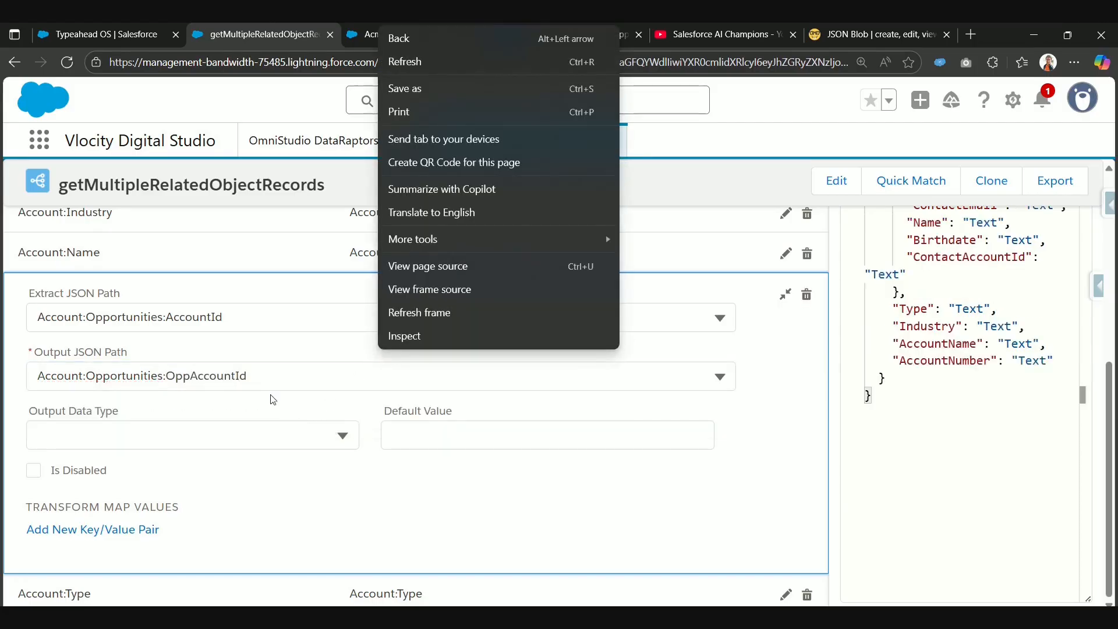
{"action": "left_click", "coordinate": [273, 400]}
{"action": "left_click", "coordinate": [786, 294]}
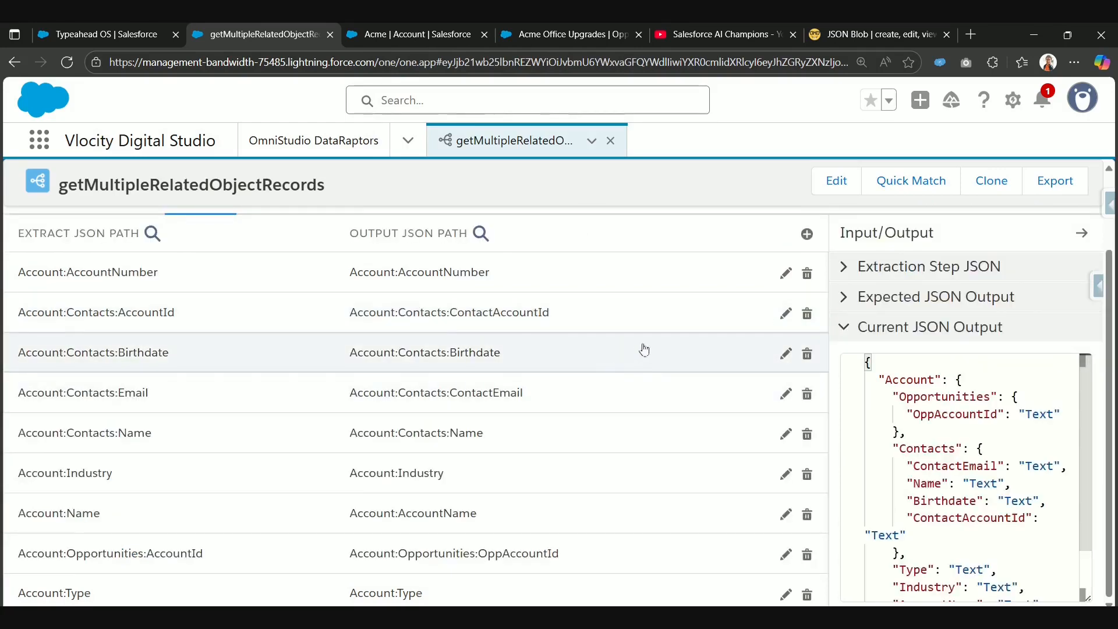
Step: Add another output mapping with the extract JSON path Account:Opportunities:Amount
{"action": "left_click", "coordinate": [807, 234]}
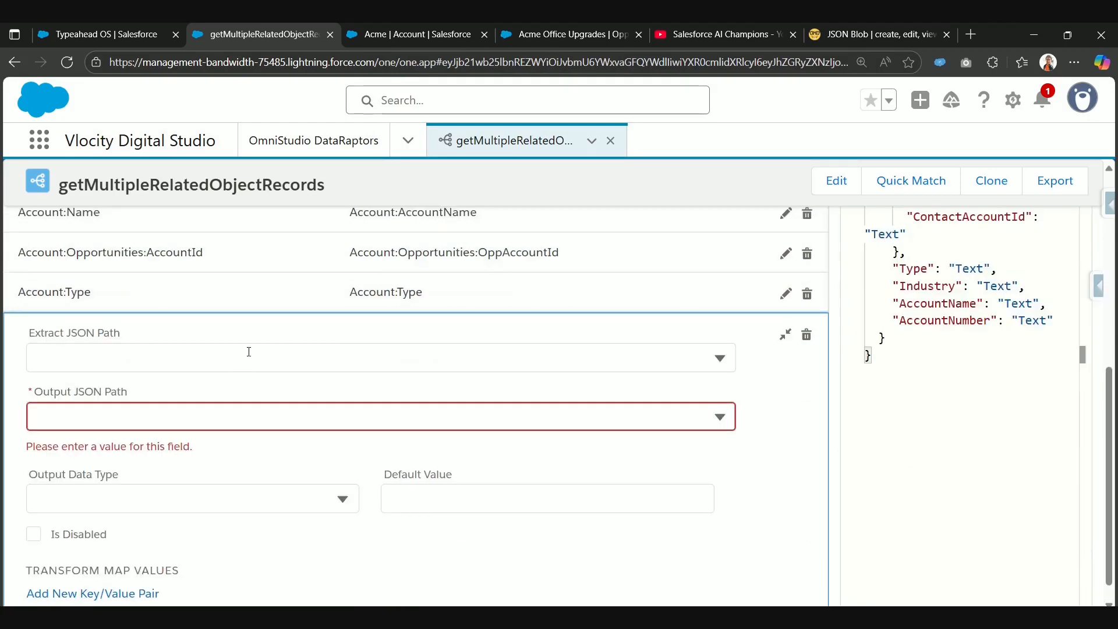
{"action": "left_click", "coordinate": [248, 352]}
{"action": "type", "text": "Account:Opportunities"}
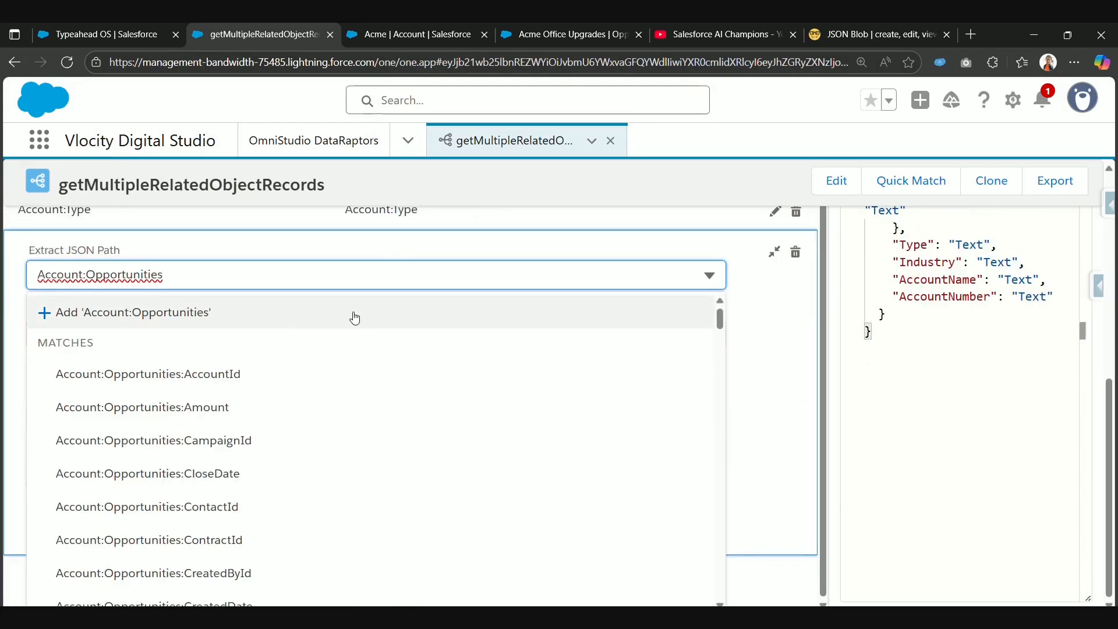
{"action": "type", "text": ":"}
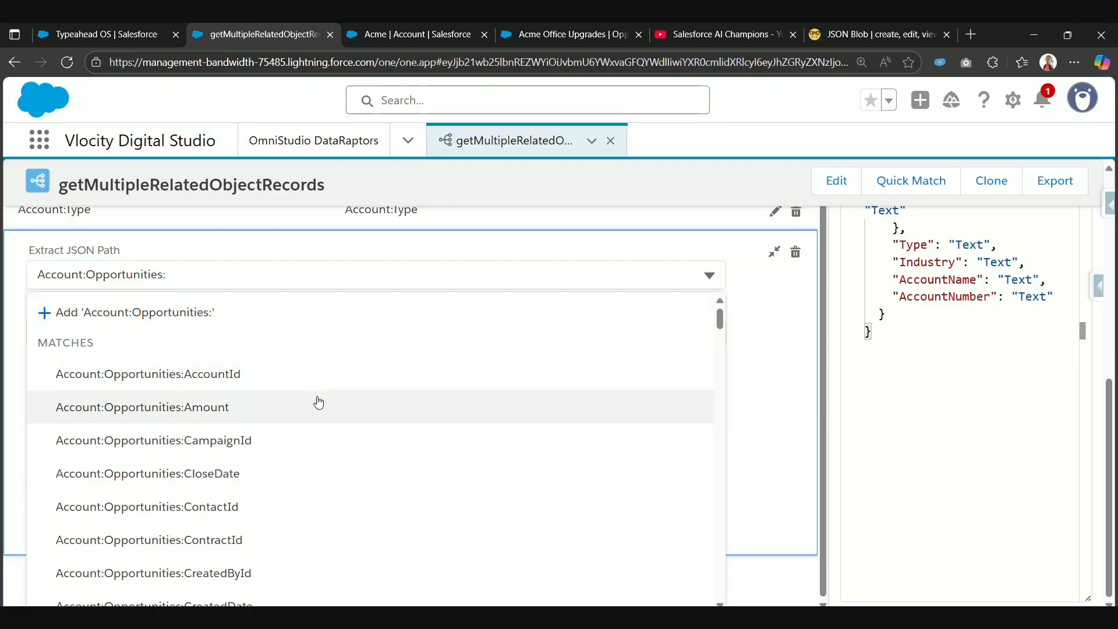
{"action": "left_click", "coordinate": [320, 399]}
Step: Set the Amount mapping's output JSON path to Account:Opportunities:Amount and check the Opportunities node in the current JSON output
{"action": "left_click", "coordinate": [184, 352]}
{"action": "type", "text": "Account:Opportunities"}
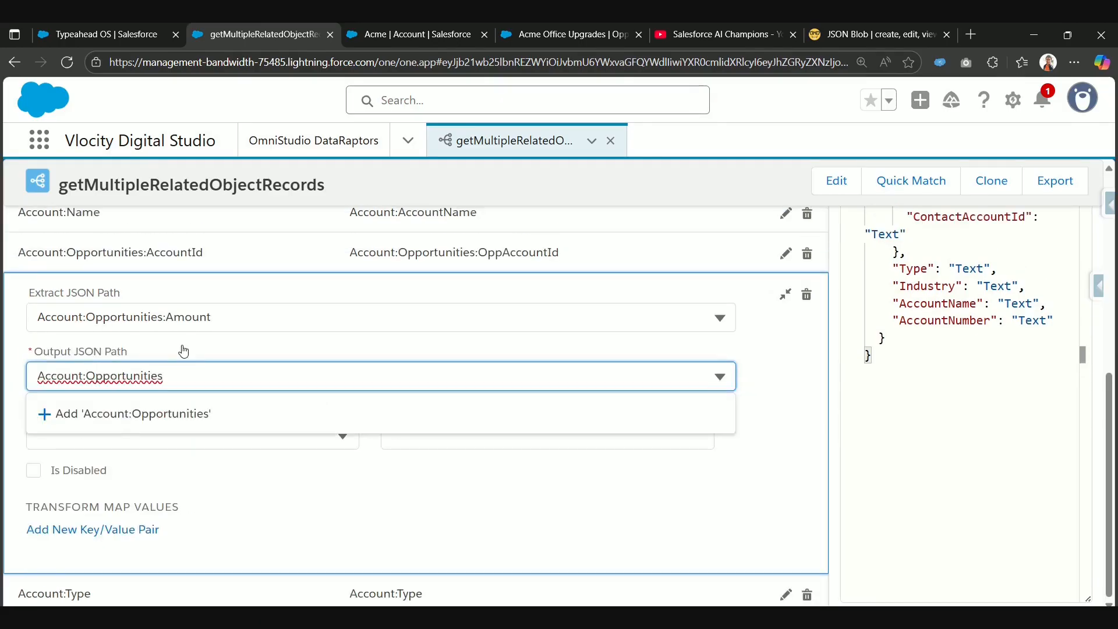
{"action": "type", "text": ":Amount"}
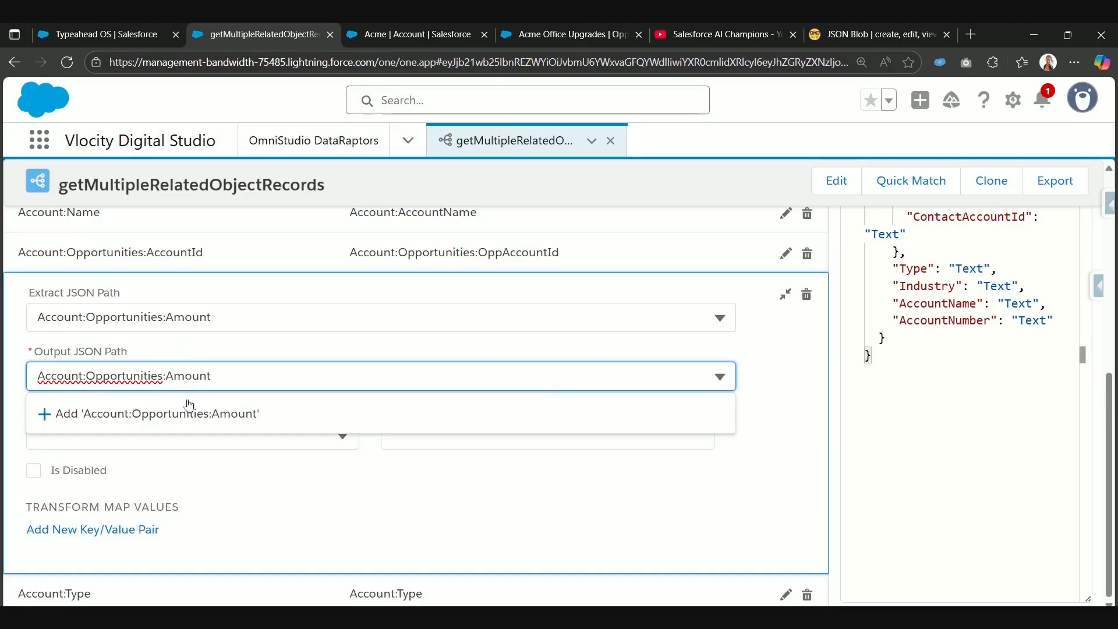
{"action": "left_click", "coordinate": [189, 407]}
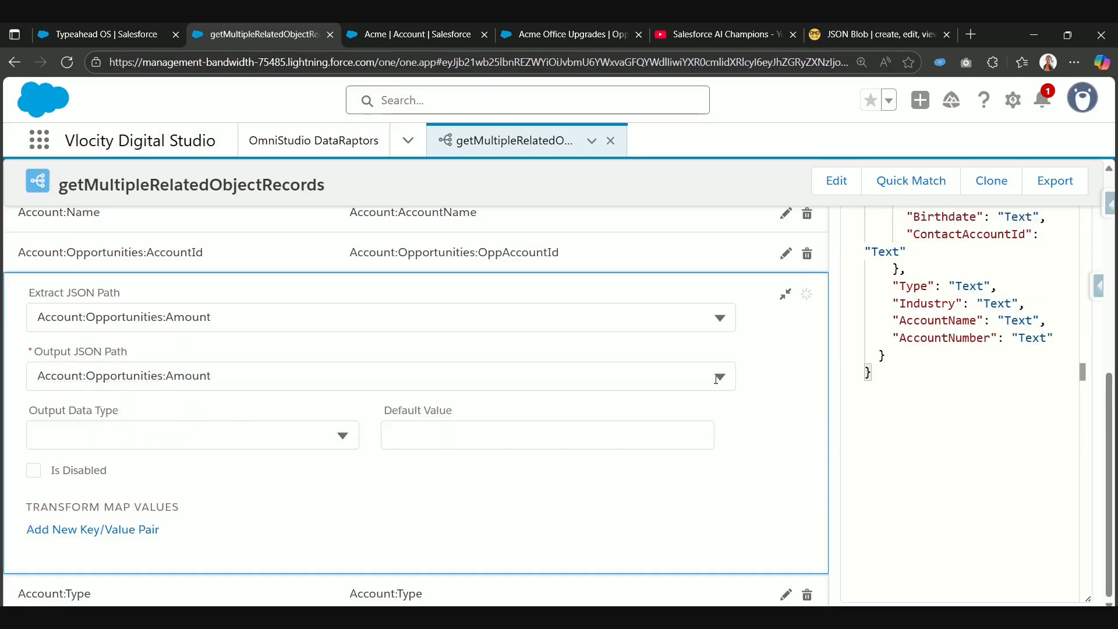
{"action": "scroll", "coordinate": [716, 379], "scroll_direction": "up", "scroll_amount": 2}
{"action": "left_click", "coordinate": [786, 440]}
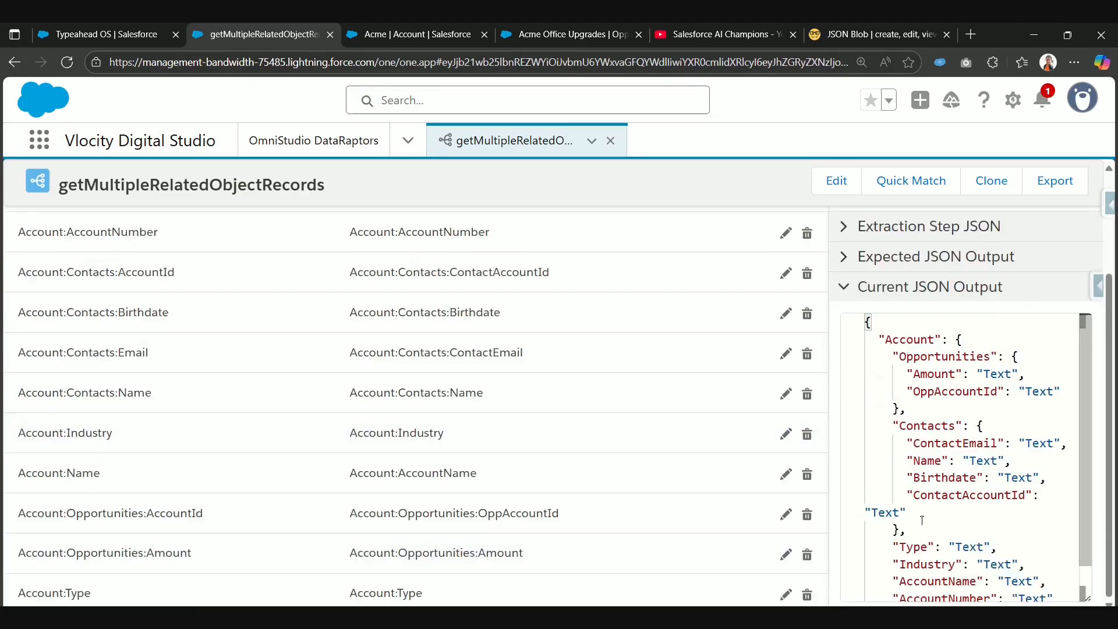
{"action": "scroll", "coordinate": [875, 448], "scroll_direction": "down", "scroll_amount": 1}
{"action": "scroll", "coordinate": [879, 454], "scroll_direction": "up", "scroll_amount": 1}
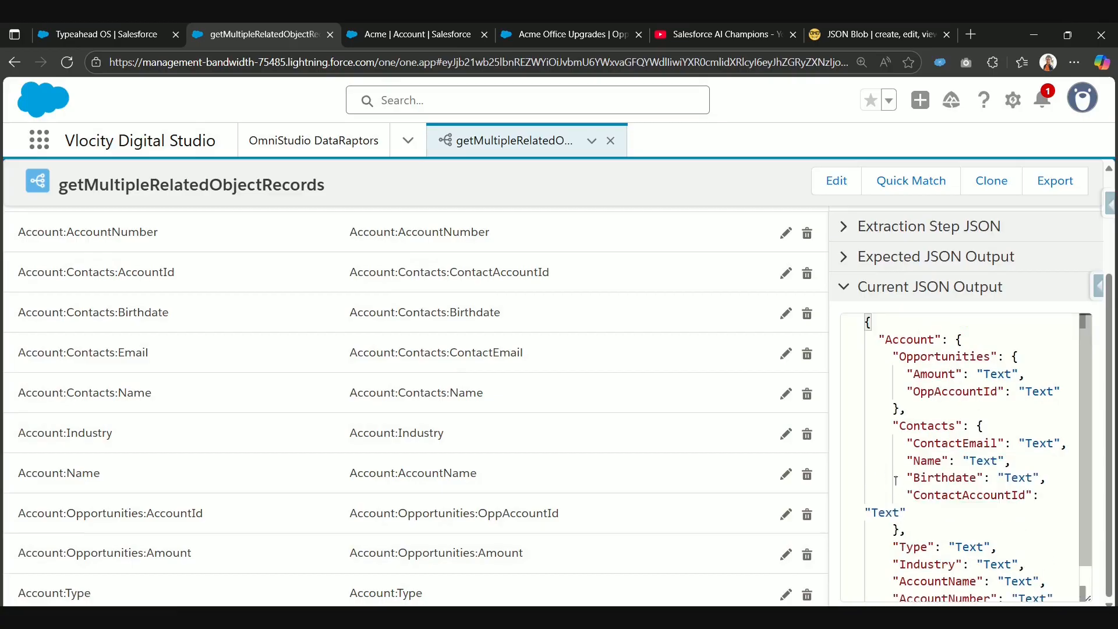
{"action": "double_click", "coordinate": [901, 339]}
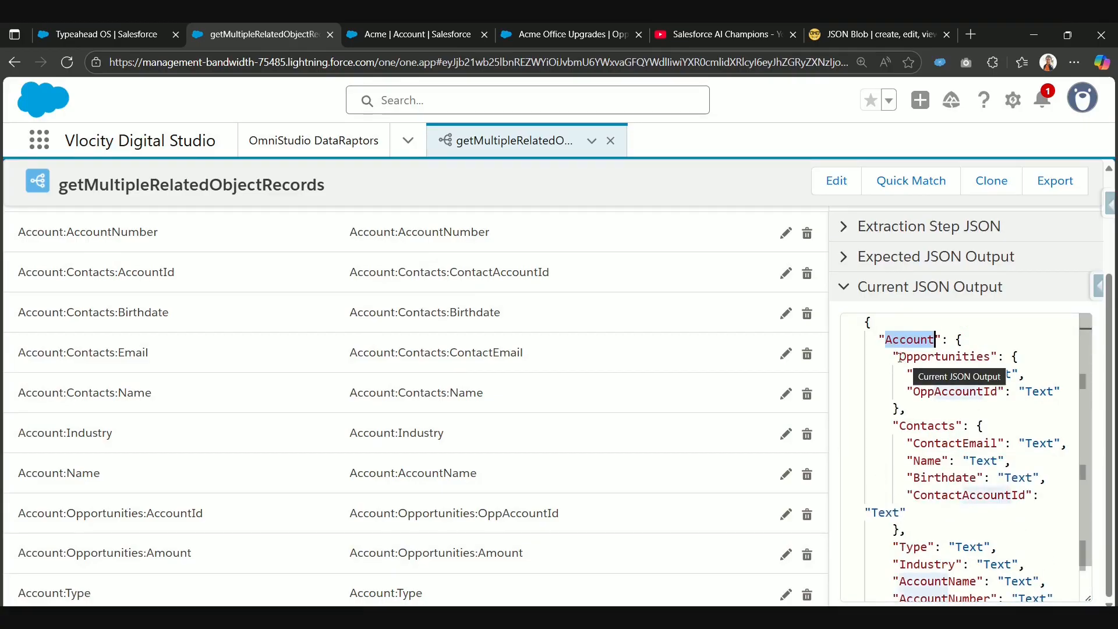
{"action": "left_click_drag", "start_coordinate": [899, 356], "coordinate": [991, 357]}
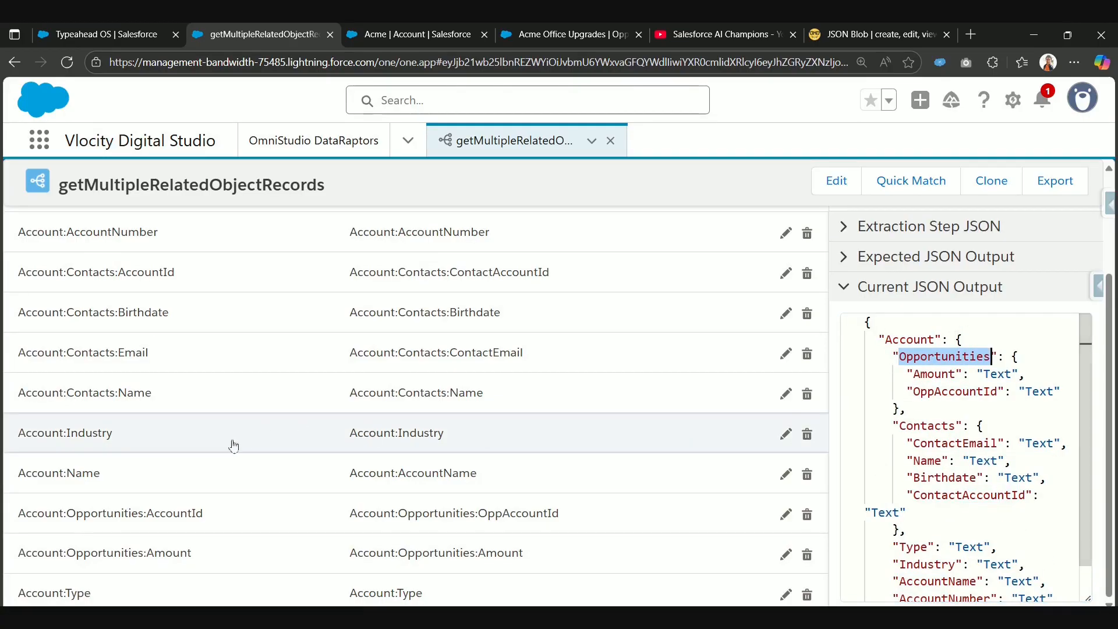
Step: Add an output mapping that extracts from Account:Opportunities:CloseDate
{"action": "scroll", "coordinate": [795, 277], "scroll_direction": "up", "scroll_amount": 2}
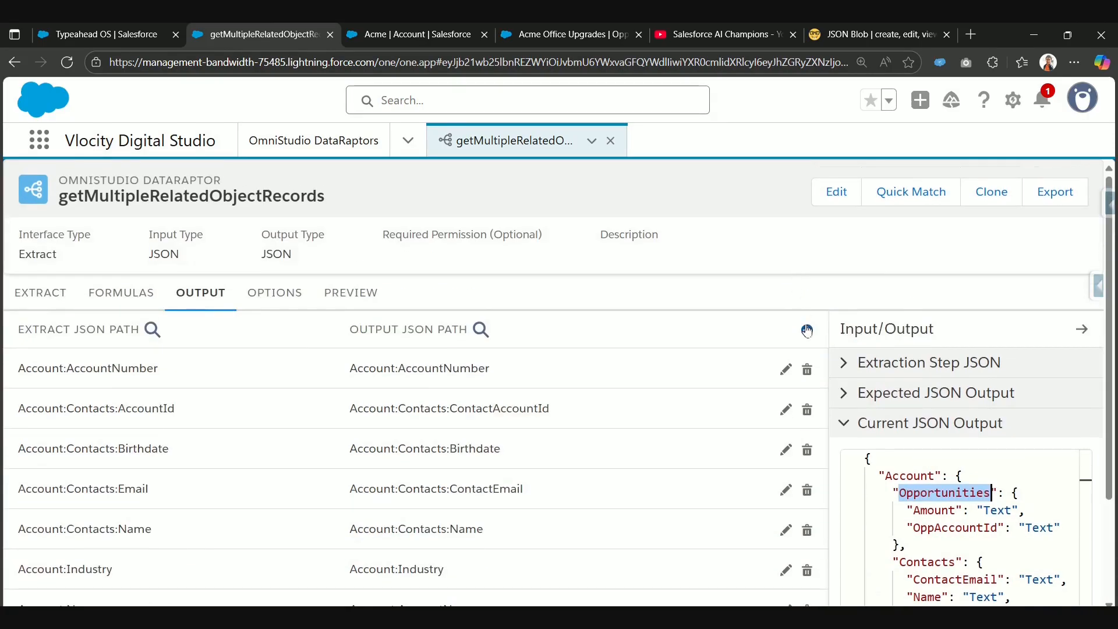
{"action": "left_click", "coordinate": [806, 329]}
{"action": "left_click", "coordinate": [222, 350]}
{"action": "type", "text": "Account:Opportunities"}
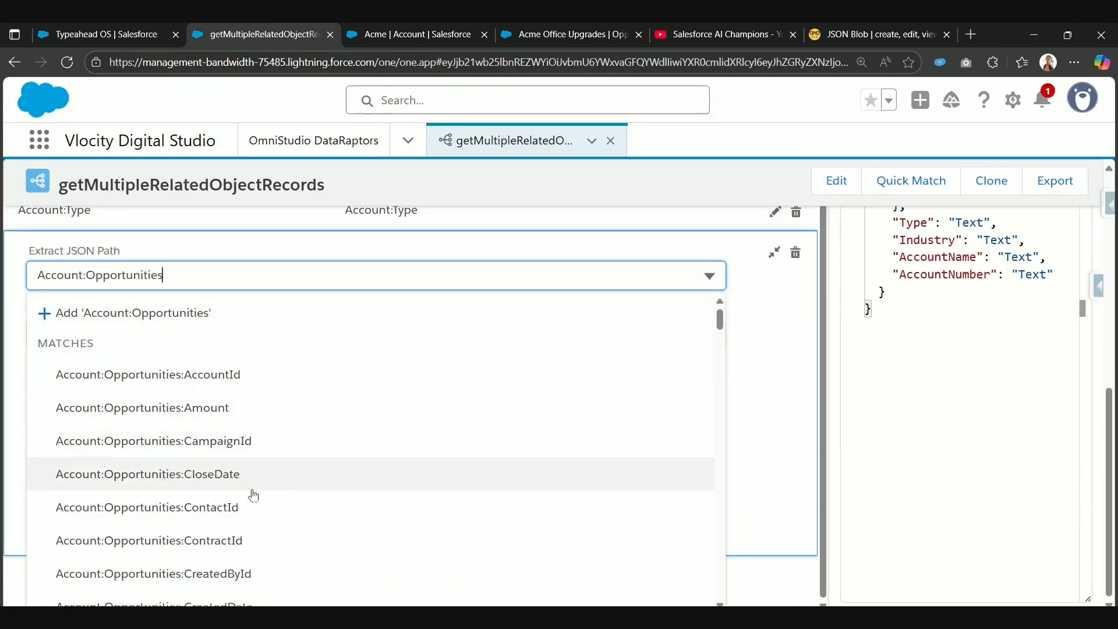
{"action": "left_click", "coordinate": [221, 475]}
Step: Set the CloseDate mapping's output JSON path to Account:Opportunities:CloseDate and collapse the mapping
{"action": "left_click", "coordinate": [186, 353]}
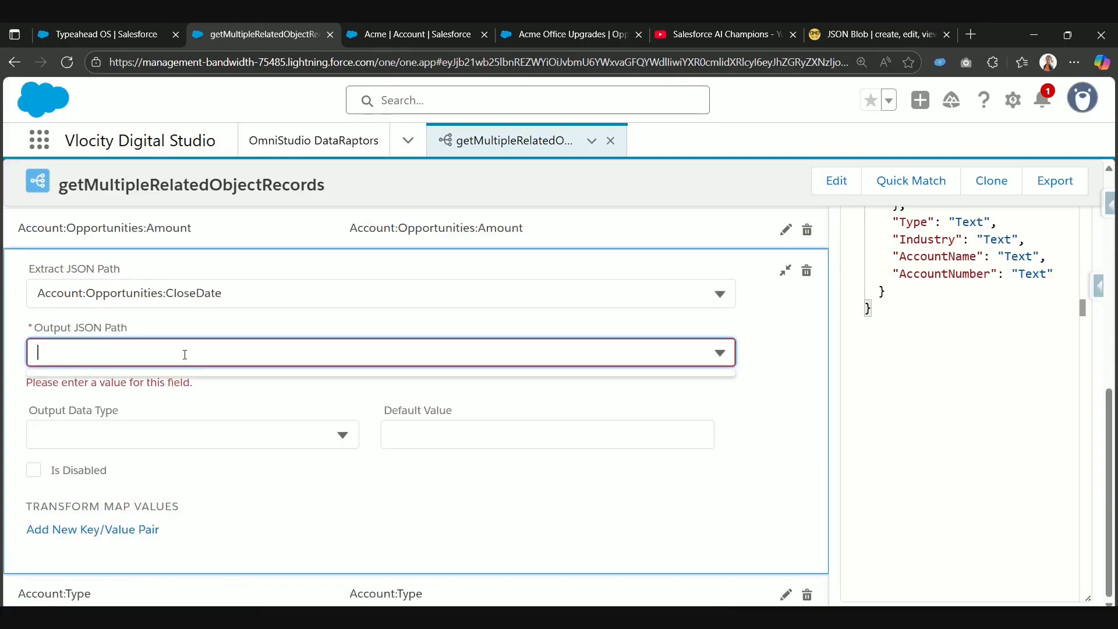
{"action": "type", "text": "Account:Opportunities"}
{"action": "type", "text": ":"}
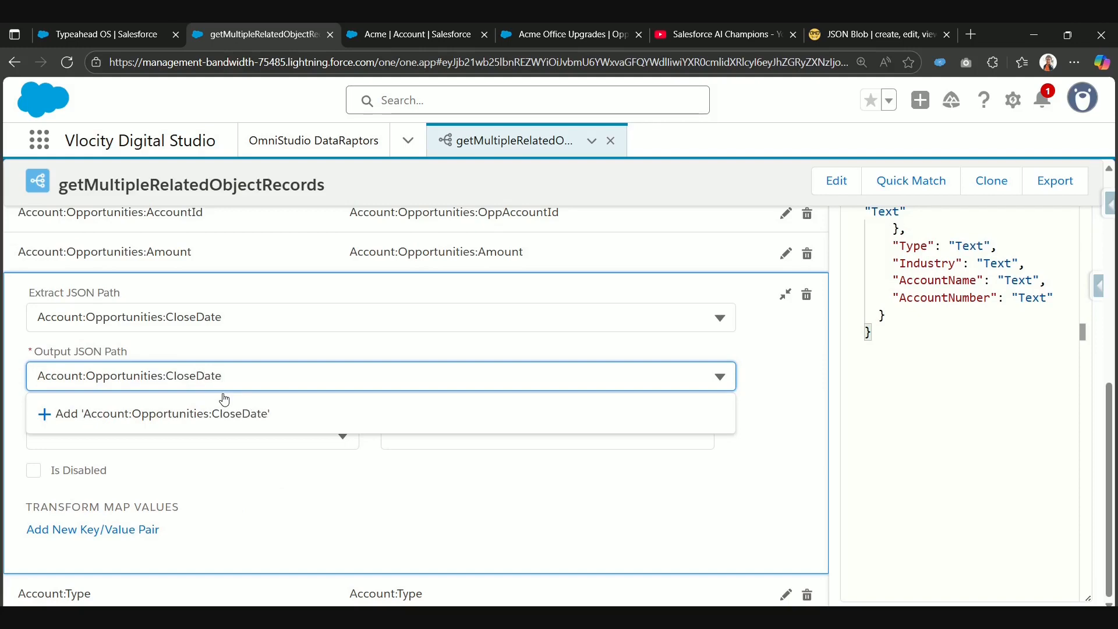
{"action": "left_click", "coordinate": [225, 412]}
{"action": "left_click", "coordinate": [784, 295]}
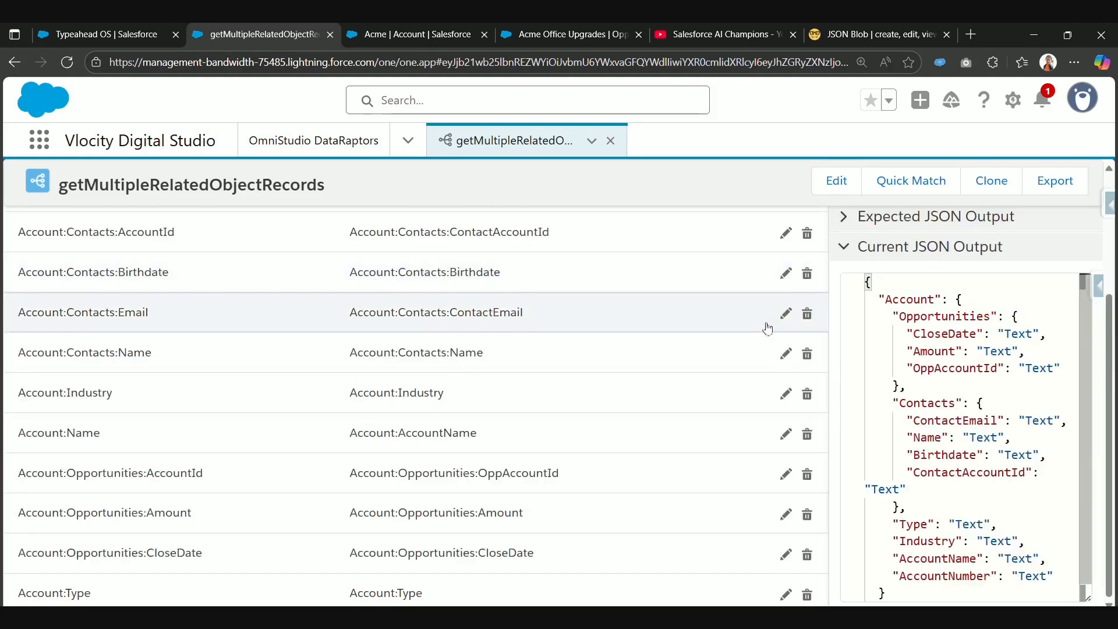
Step: Add an output mapping for the opportunity name, with the extract JSON path Account:Opportunities:Name
{"action": "scroll", "coordinate": [769, 325], "scroll_direction": "up", "scroll_amount": 2}
{"action": "left_click", "coordinate": [807, 301]}
{"action": "left_click", "coordinate": [202, 365]}
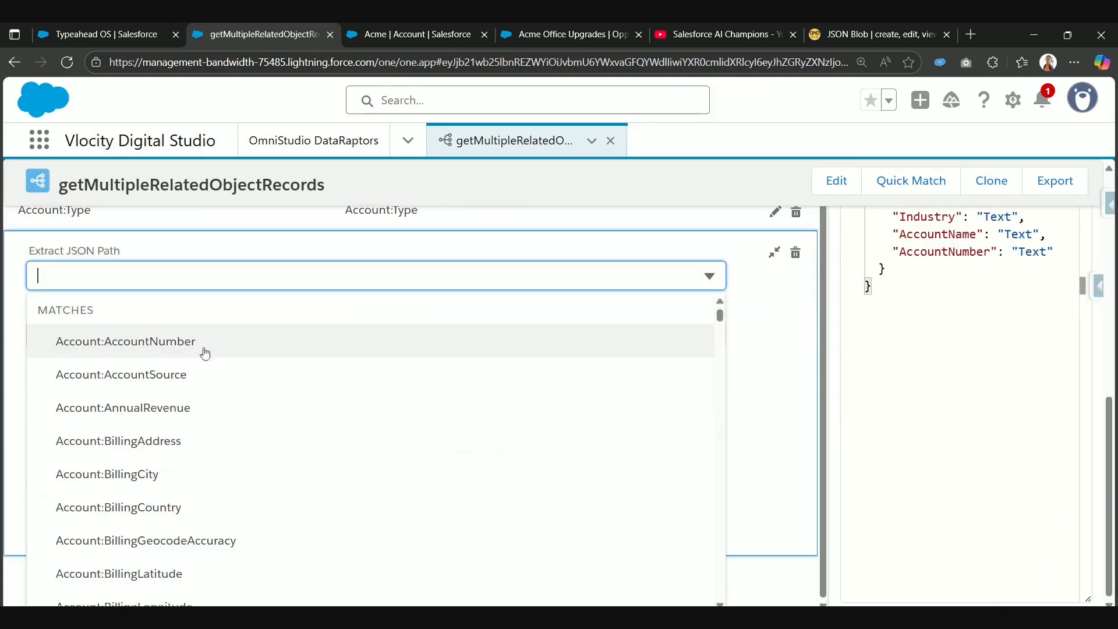
{"action": "type", "text": "Account:Opportunities:"}
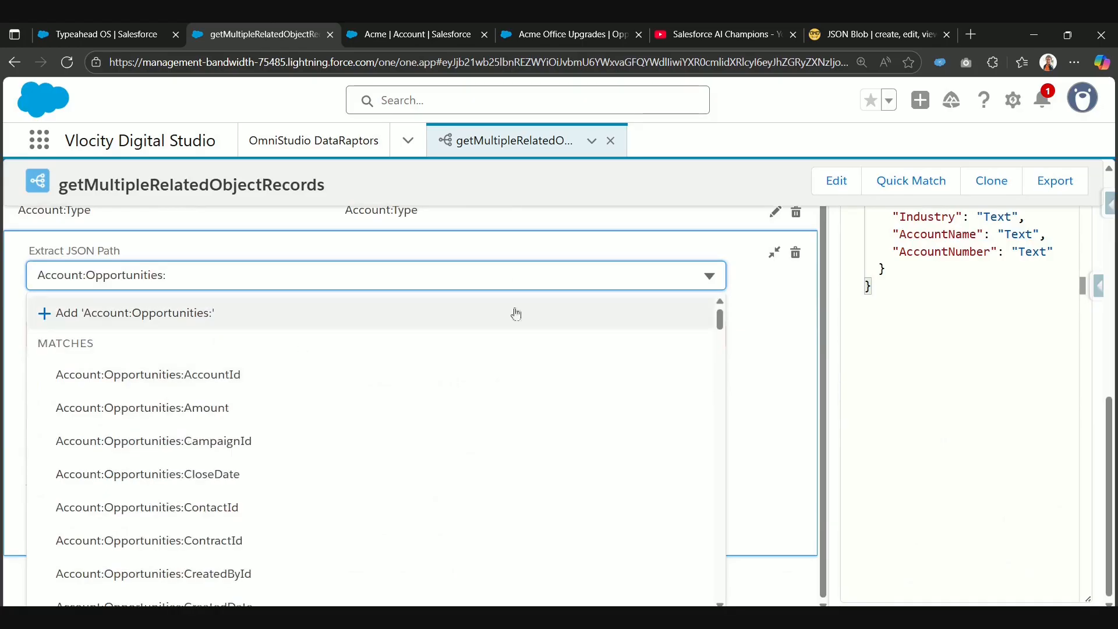
{"action": "scroll", "coordinate": [317, 529], "scroll_direction": "down", "scroll_amount": 5}
{"action": "scroll", "coordinate": [320, 552], "scroll_direction": "down", "scroll_amount": 5}
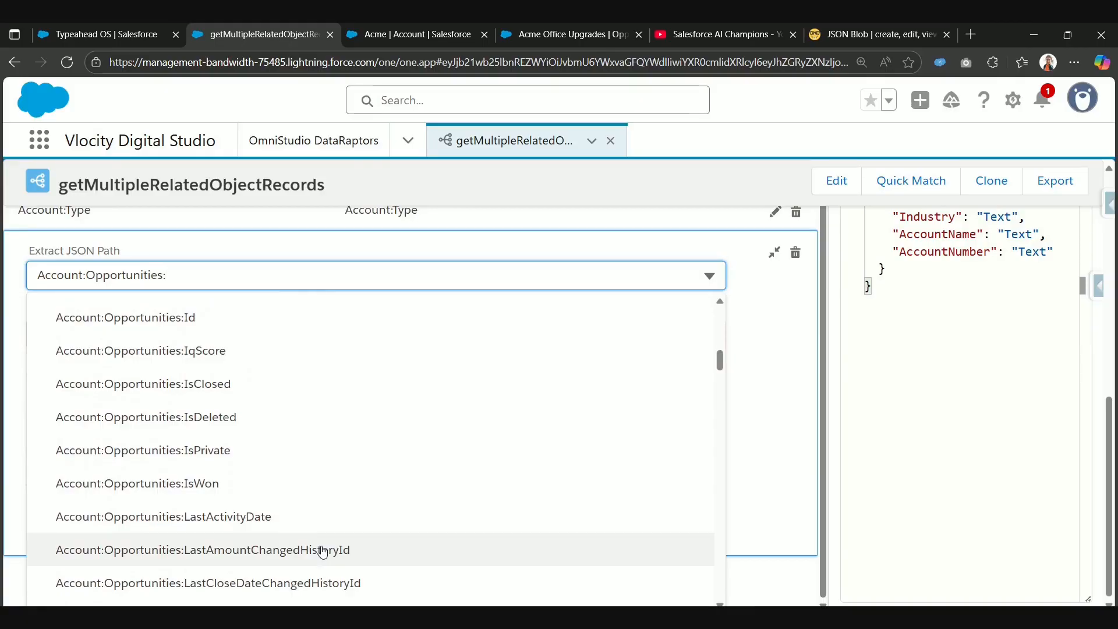
{"action": "scroll", "coordinate": [324, 552], "scroll_direction": "down", "scroll_amount": 5}
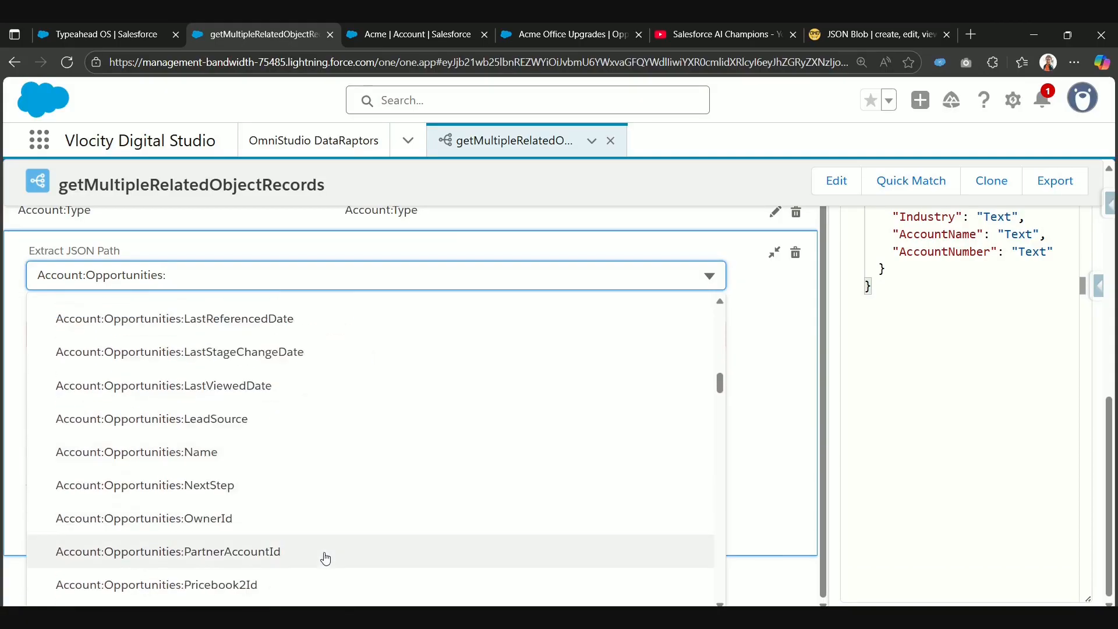
{"action": "scroll", "coordinate": [324, 553], "scroll_direction": "up", "scroll_amount": 3}
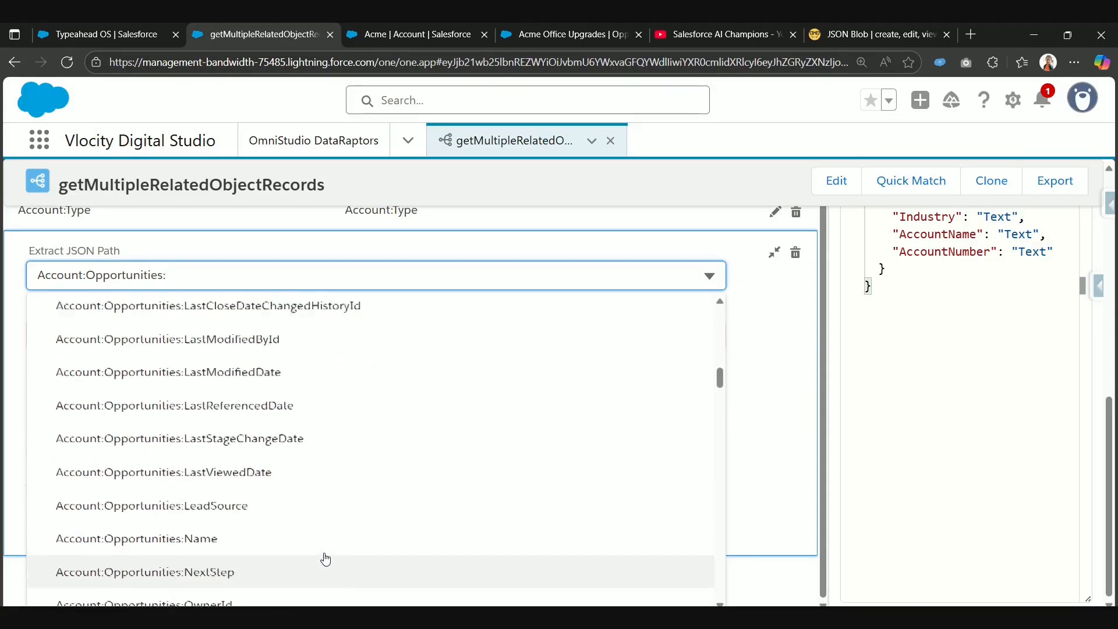
{"action": "scroll", "coordinate": [292, 461], "scroll_direction": "down", "scroll_amount": 3}
{"action": "left_click", "coordinate": [290, 460]}
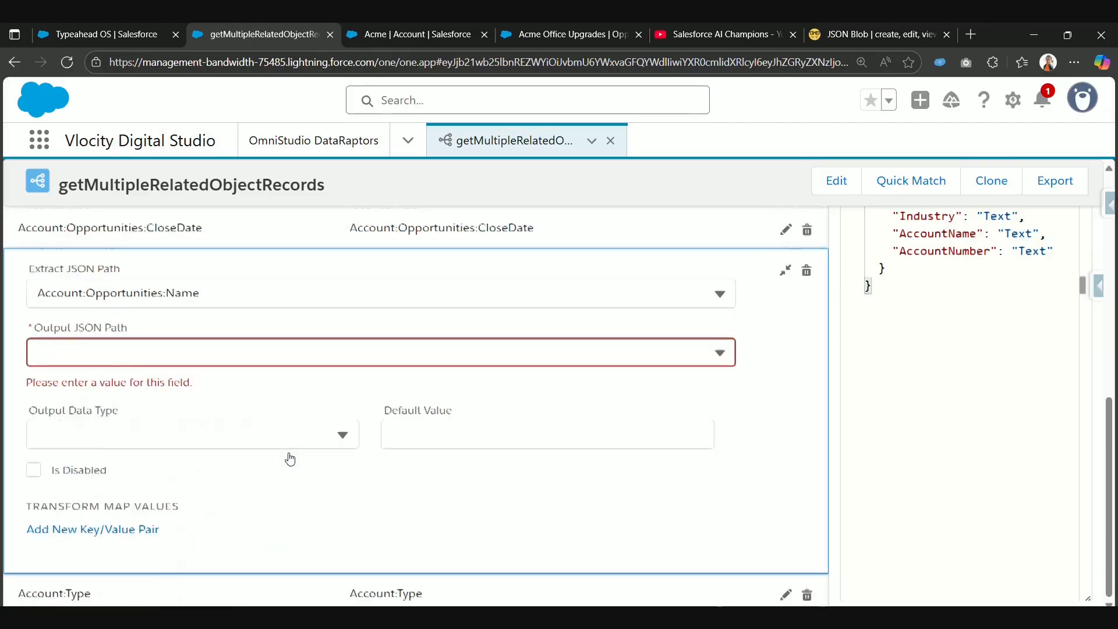
Step: Set the opportunity name mapping's output JSON path to Account:Opportunities:OpportunityName and collapse the mapping
{"action": "left_click", "coordinate": [314, 355]}
{"action": "type", "text": "Account:Opportunities"}
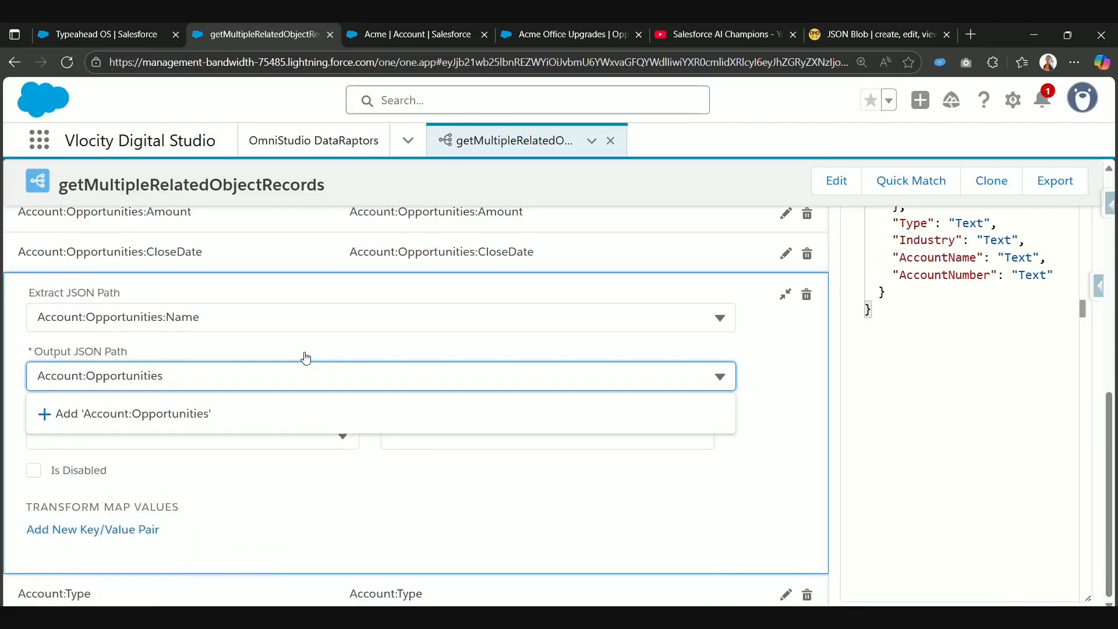
{"action": "type", "text": "Oppor"}
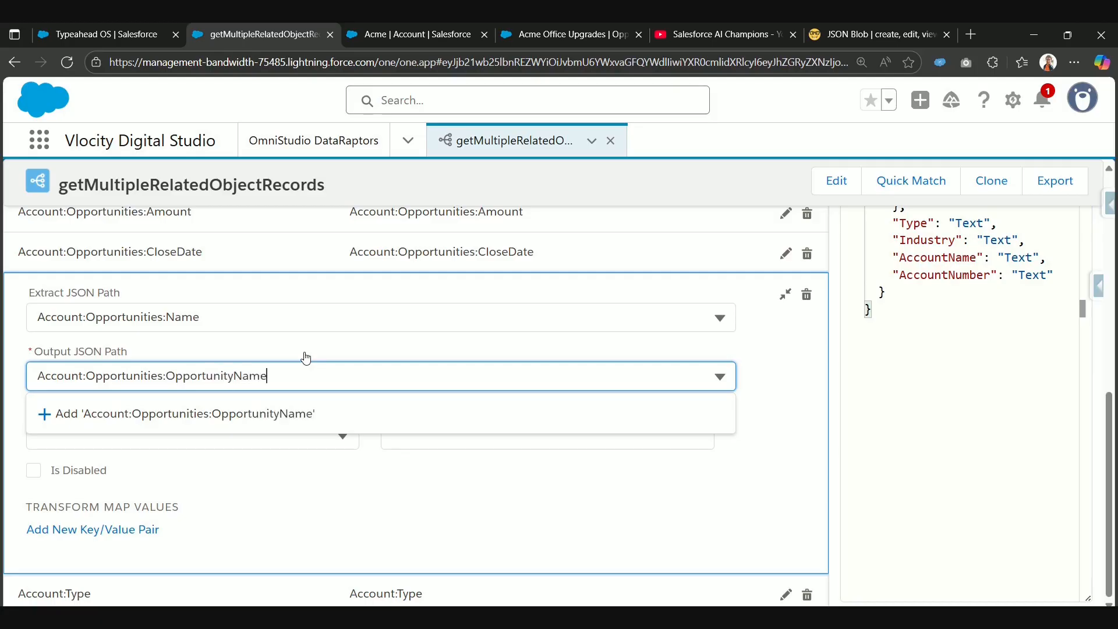
{"action": "type", "text": "tunityName"}
{"action": "left_click", "coordinate": [349, 413]}
{"action": "scroll", "coordinate": [784, 367], "scroll_direction": "up", "scroll_amount": 1}
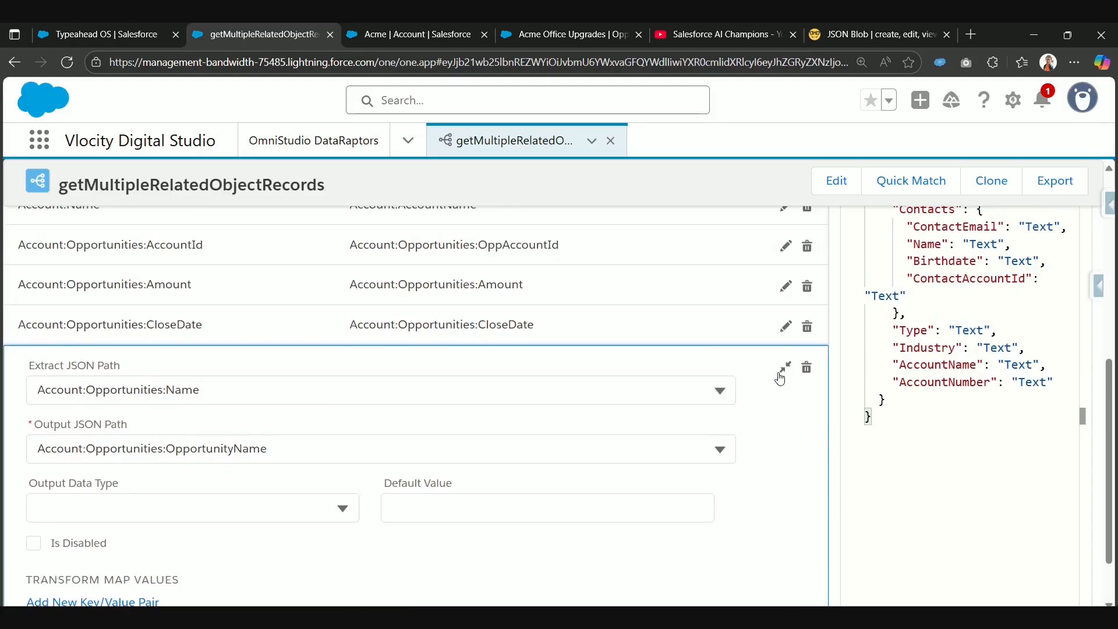
{"action": "left_click", "coordinate": [785, 368]}
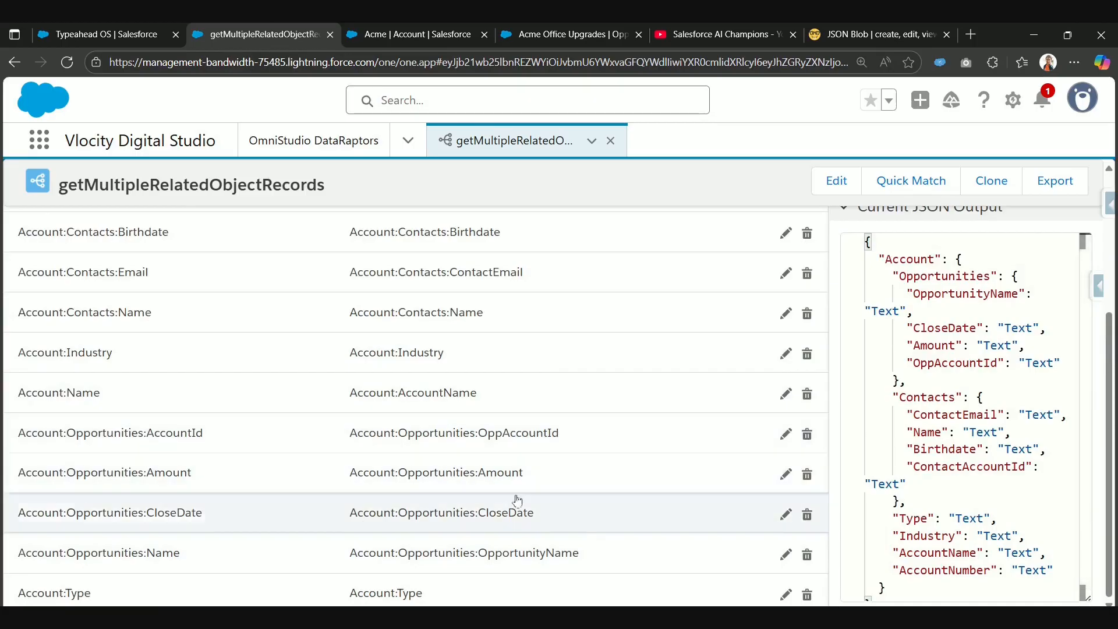
Step: Execute the DataRaptor preview again for the existing accountId input
{"action": "scroll", "coordinate": [517, 500], "scroll_direction": "up", "scroll_amount": 5}
{"action": "left_click", "coordinate": [349, 291]}
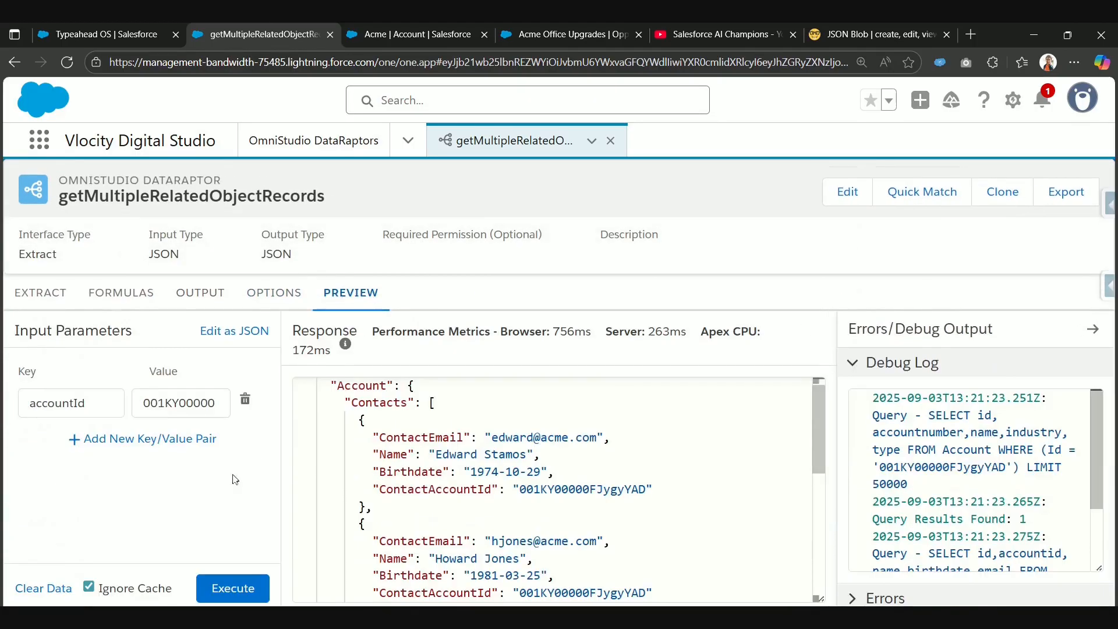
{"action": "left_click", "coordinate": [233, 588]}
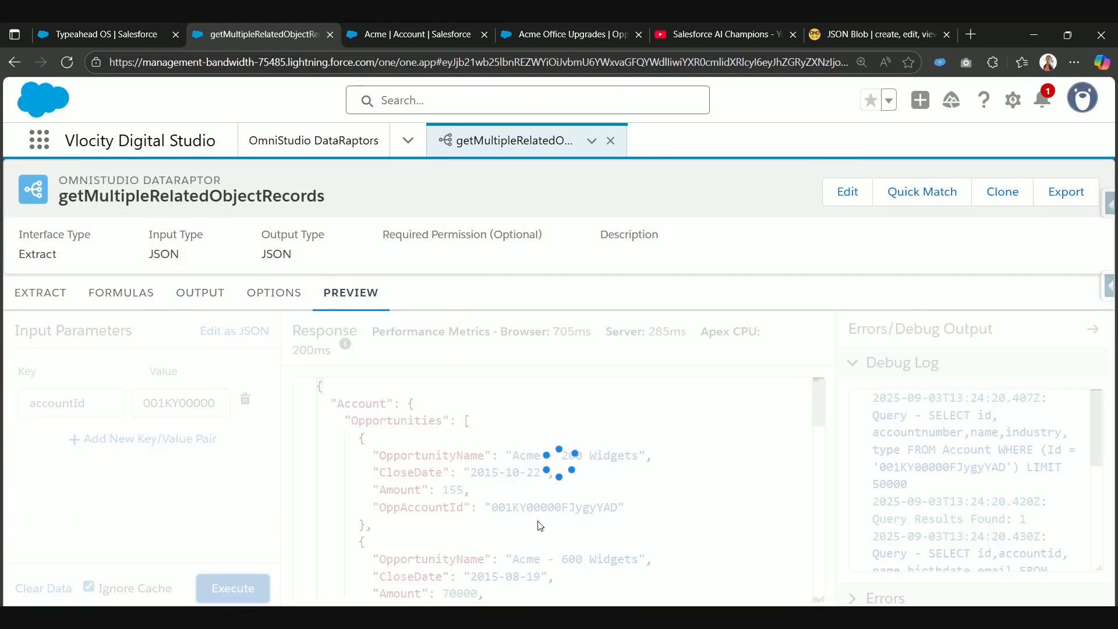
Step: Copy the full JSON response and paste it into the JSON Blob text editor, replacing its existing content
{"action": "left_click", "coordinate": [581, 468]}
{"action": "key", "text": "ctrl+a"}
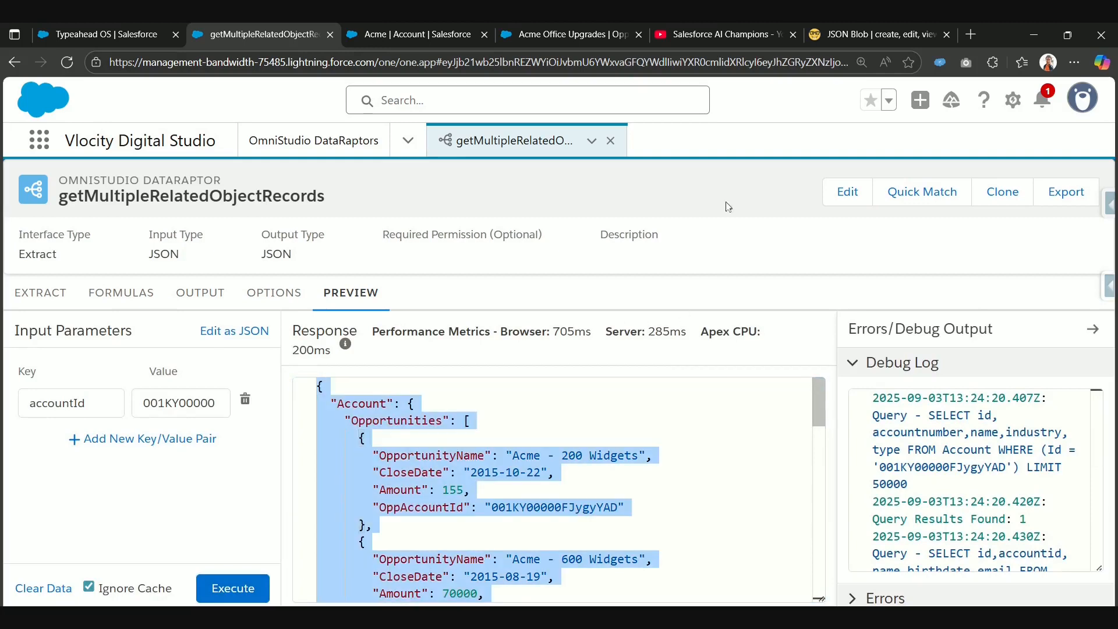
{"action": "left_click", "coordinate": [839, 35]}
{"action": "left_click", "coordinate": [680, 228]}
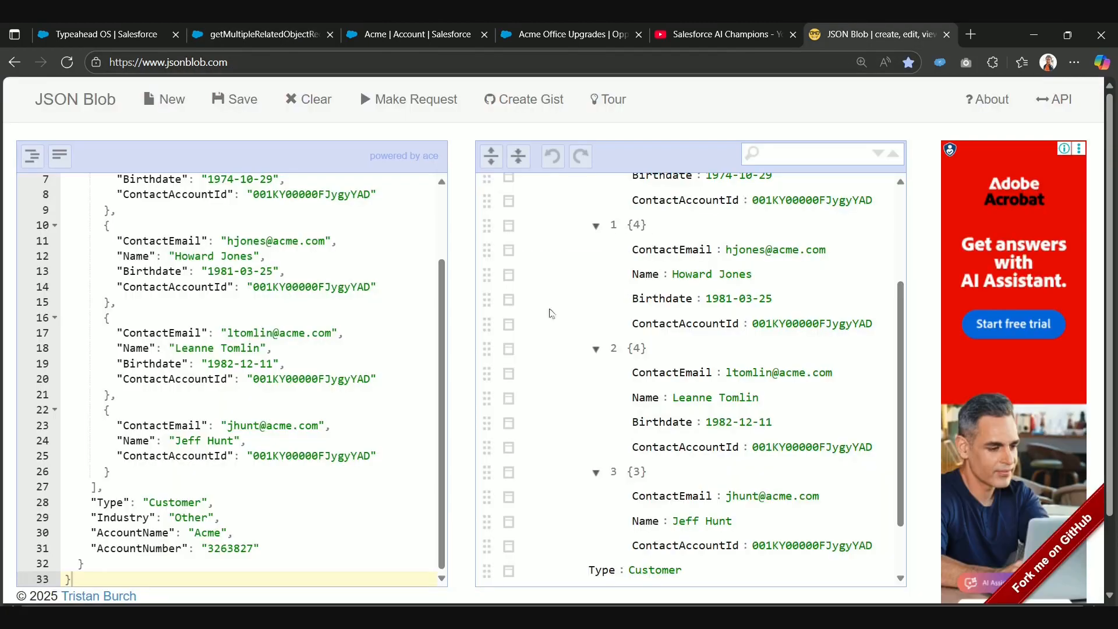
{"action": "left_click", "coordinate": [282, 378]}
{"action": "key", "text": "ctrl+a"}
{"action": "key", "text": "ctrl+v"}
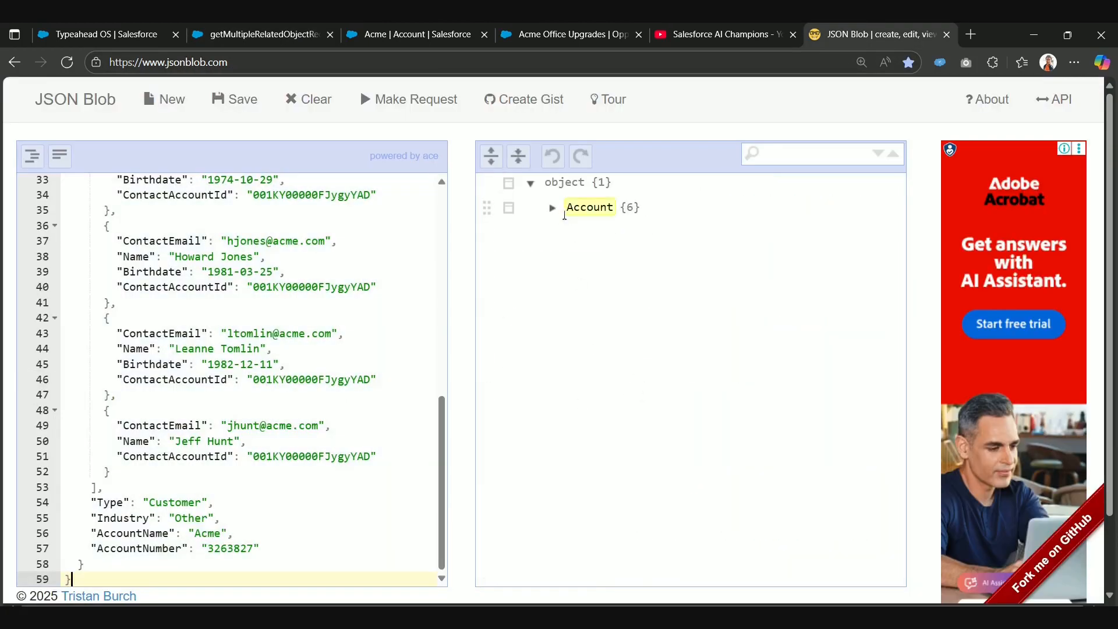
Step: Expand the Account and Opportunities nodes in the JSON tree and examine the fields of every opportunity record
{"action": "left_click", "coordinate": [553, 208]}
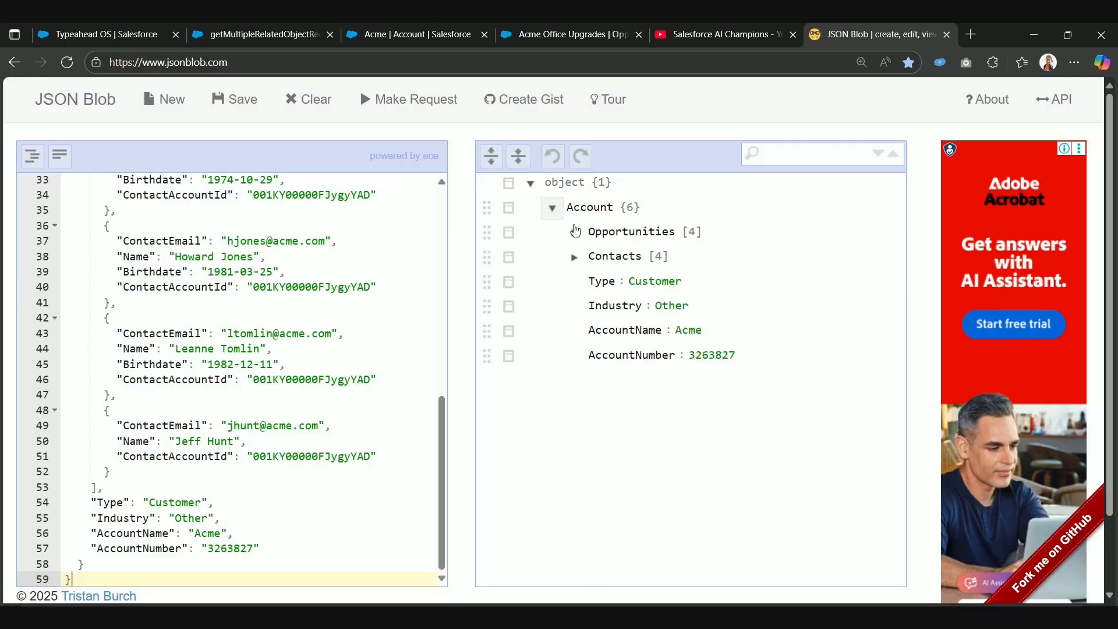
{"action": "left_click", "coordinate": [573, 258]}
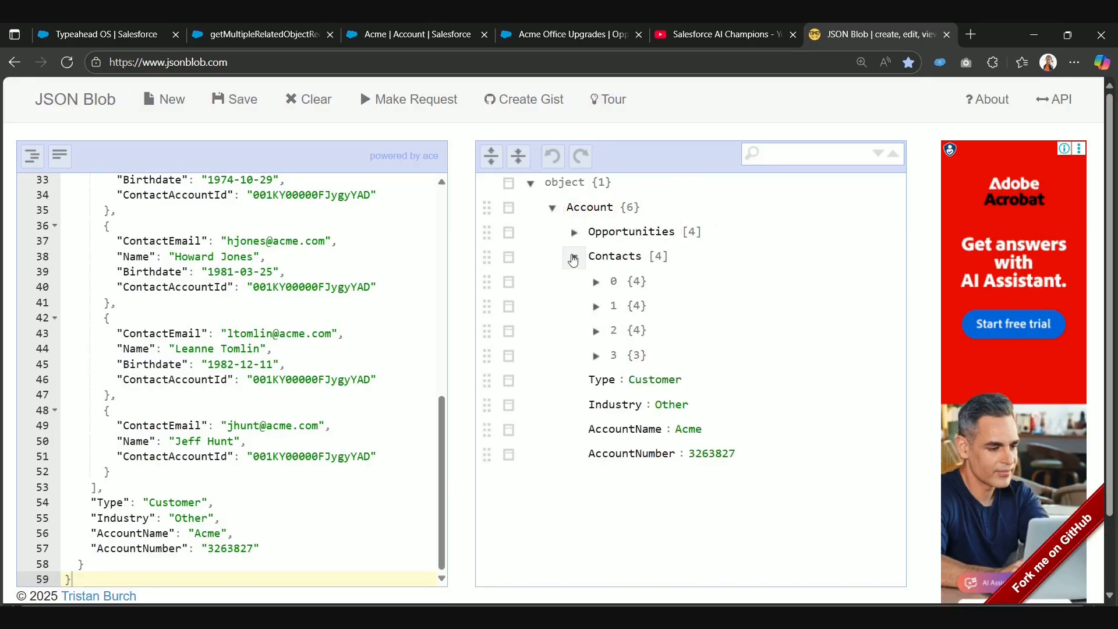
{"action": "left_click", "coordinate": [574, 258]}
{"action": "left_click", "coordinate": [574, 233]}
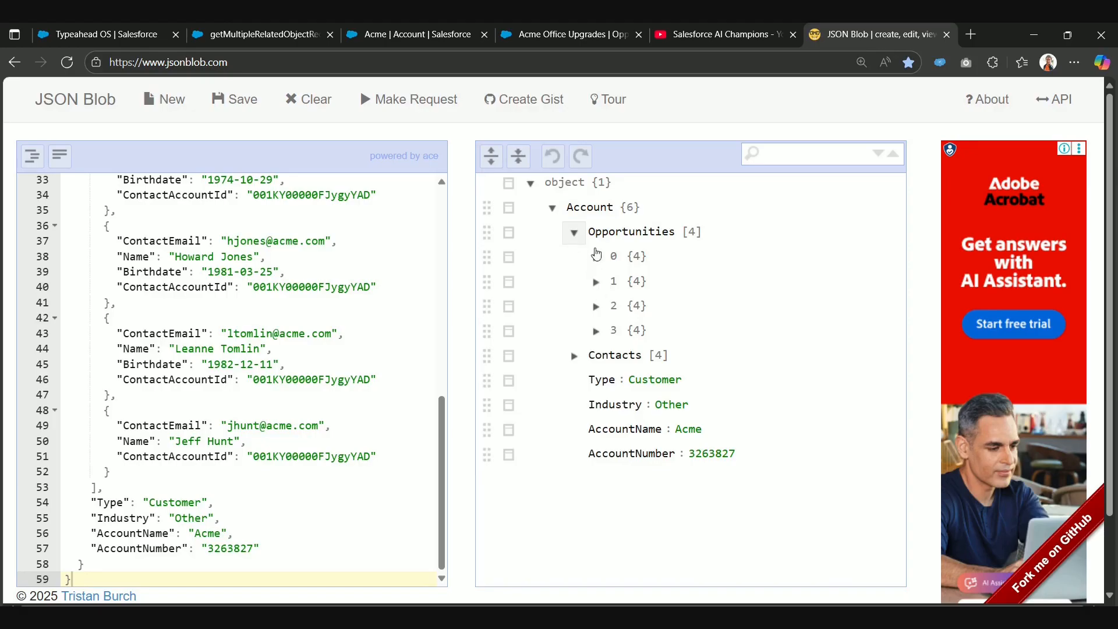
{"action": "left_click", "coordinate": [596, 257]}
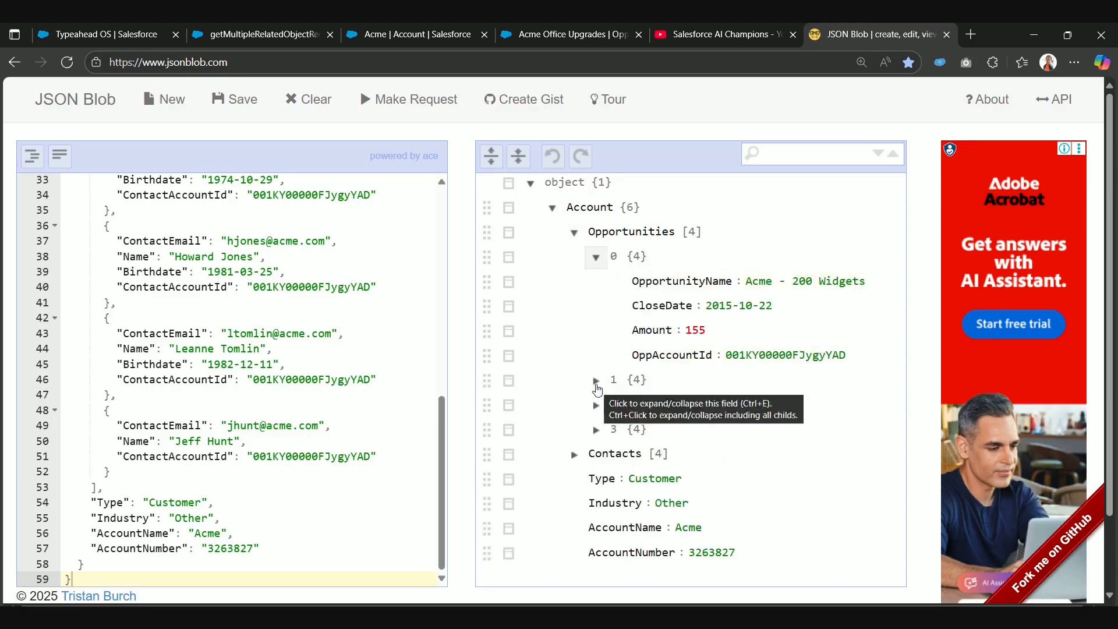
{"action": "left_click", "coordinate": [596, 380]}
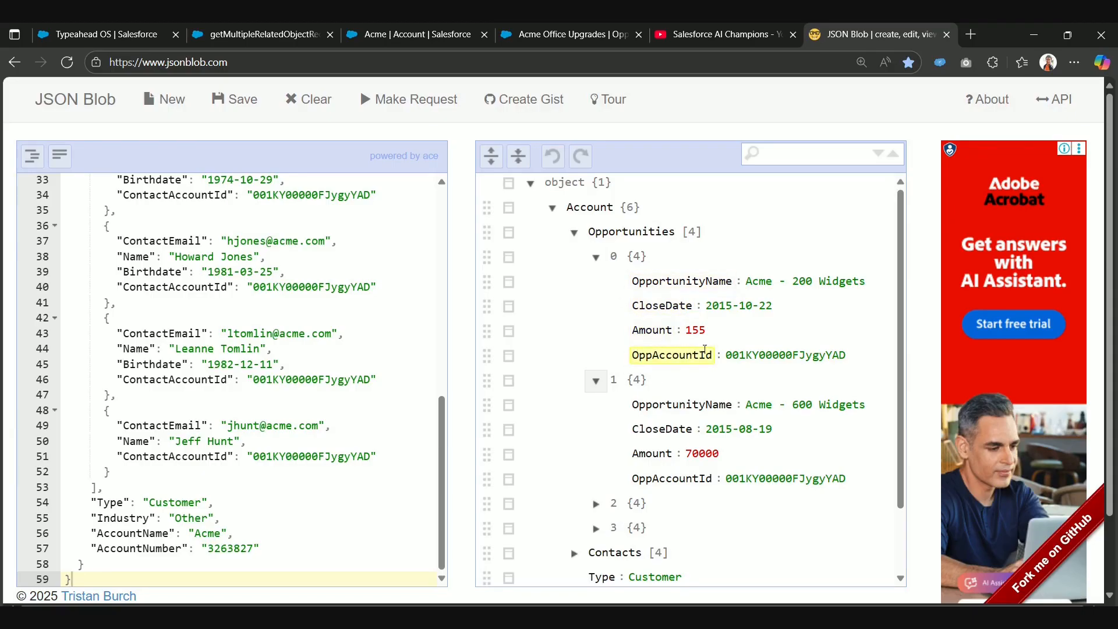
{"action": "scroll", "coordinate": [645, 436], "scroll_direction": "down", "scroll_amount": 1}
{"action": "left_click", "coordinate": [601, 431]}
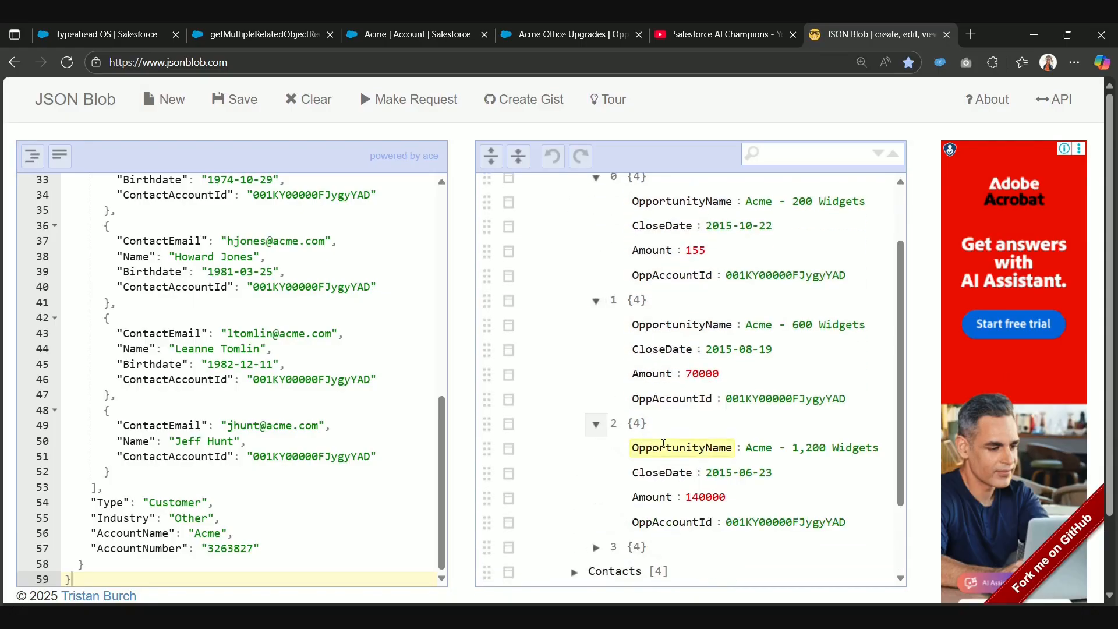
{"action": "scroll", "coordinate": [661, 451], "scroll_direction": "down", "scroll_amount": 1}
{"action": "left_click", "coordinate": [598, 455]}
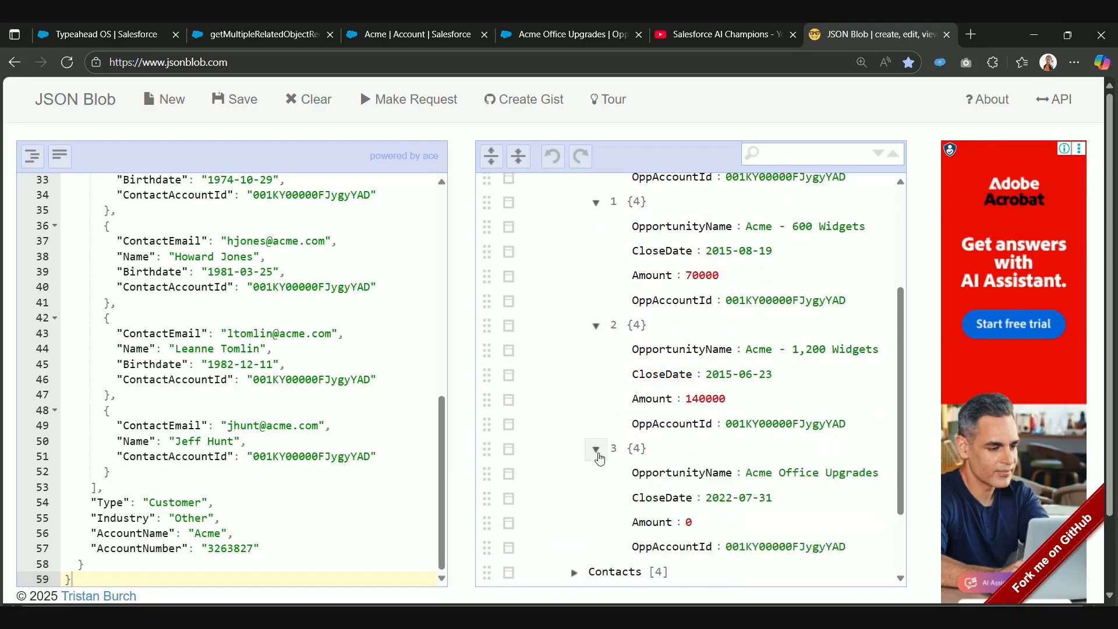
{"action": "scroll", "coordinate": [597, 462], "scroll_direction": "up", "scroll_amount": 3}
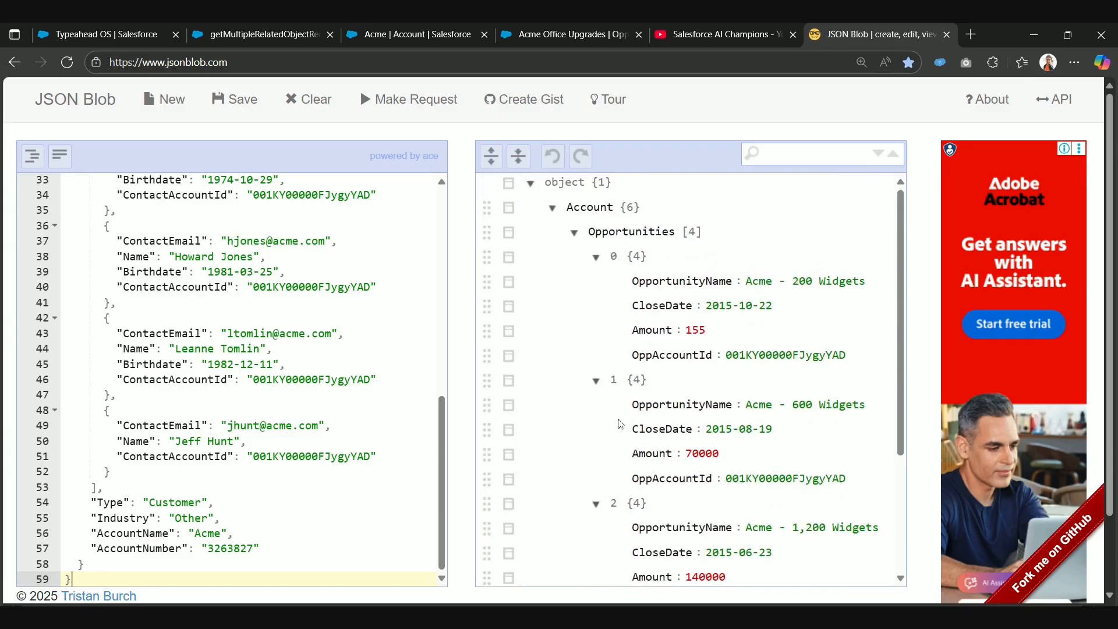
Step: Switch to Salesforce and review the Acme account's related opportunities and the products on the Acme Office Upgrades opportunity
{"action": "left_click", "coordinate": [568, 26]}
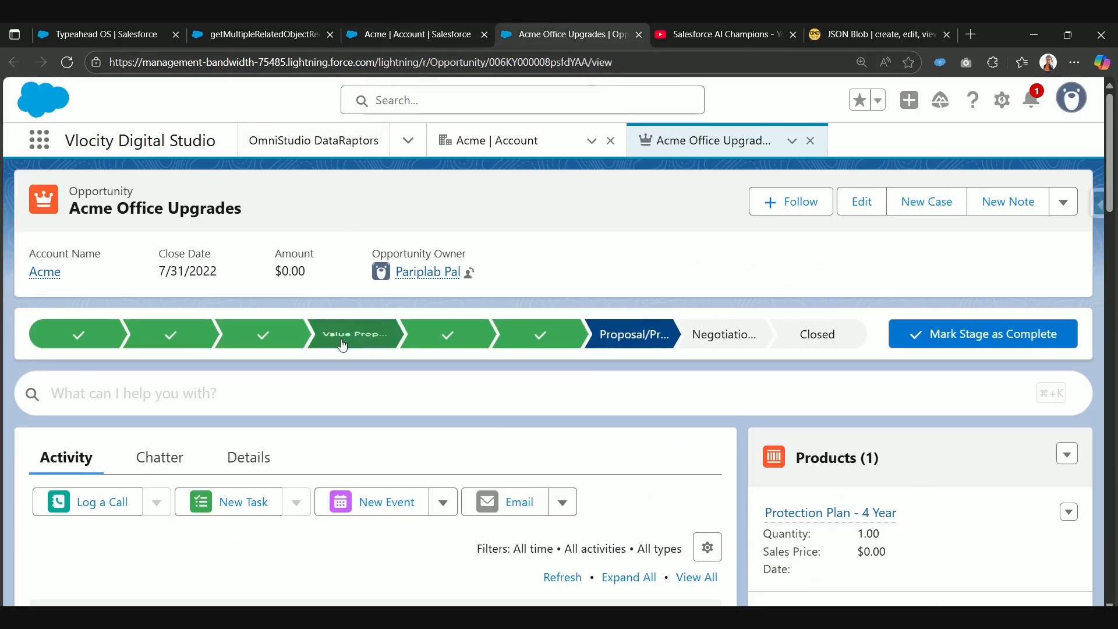
{"action": "left_click", "coordinate": [428, 36]}
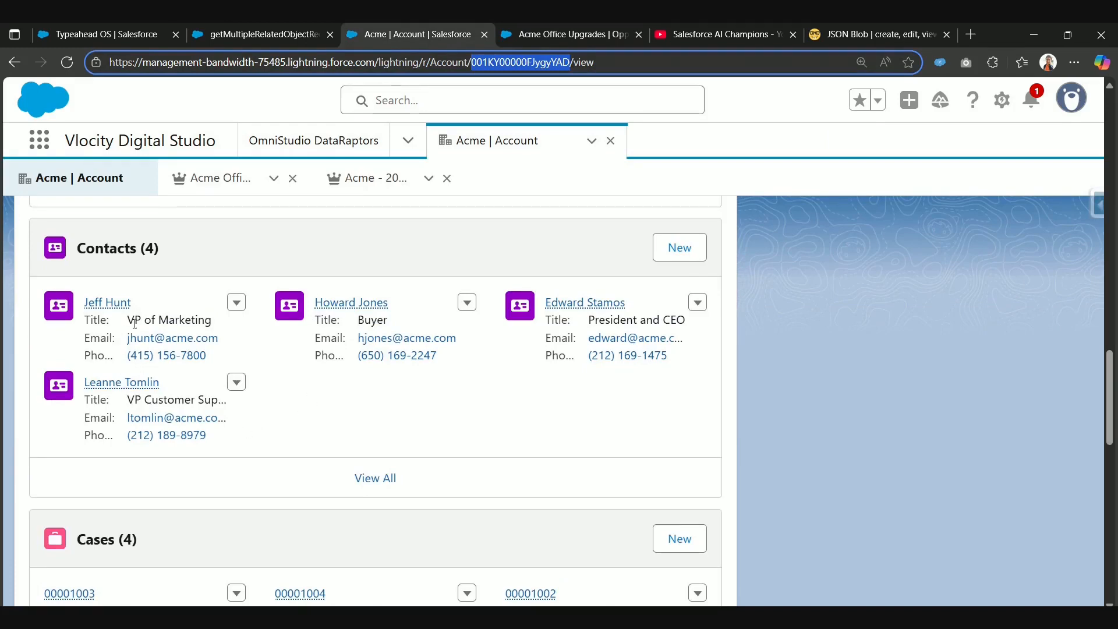
{"action": "scroll", "coordinate": [163, 435], "scroll_direction": "down", "scroll_amount": 10}
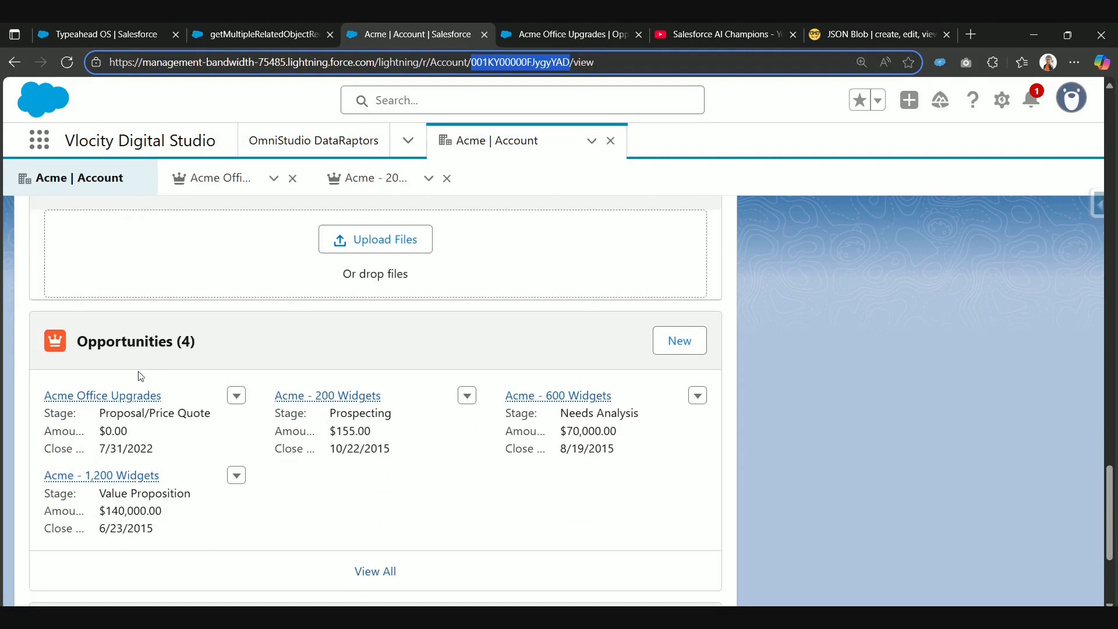
{"action": "left_click", "coordinate": [530, 32]}
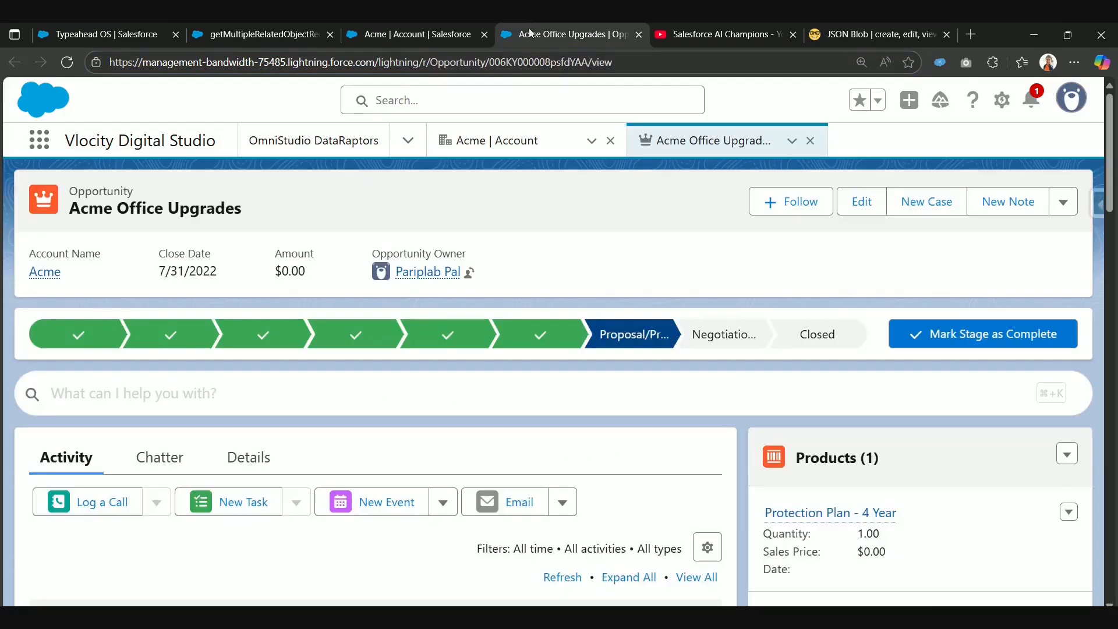
{"action": "scroll", "coordinate": [746, 470], "scroll_direction": "down", "scroll_amount": 1}
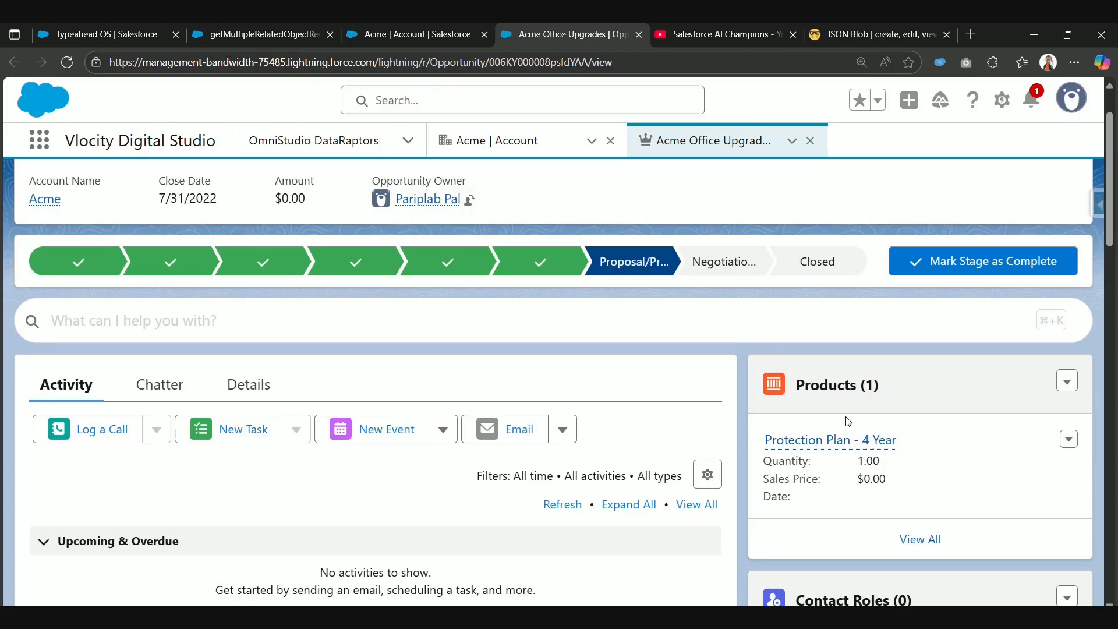
{"action": "scroll", "coordinate": [344, 382], "scroll_direction": "up", "scroll_amount": 1}
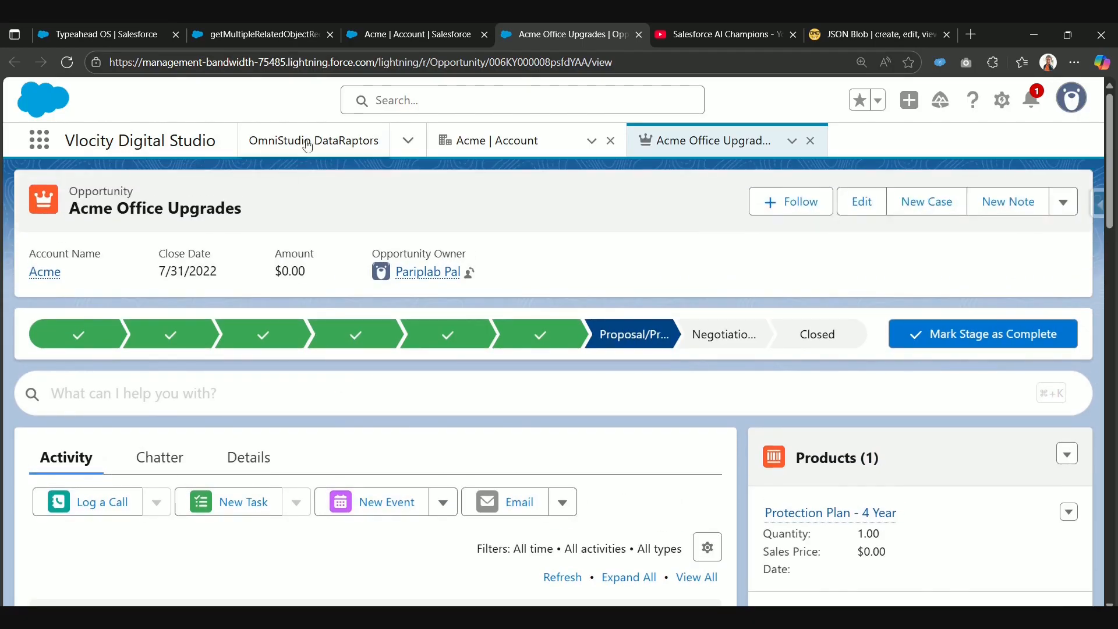
{"action": "left_click", "coordinate": [417, 34]}
Step: Return to the getMultipleRelatedObjectRecords extract steps and add a fourth extract step for the OpportunityLineItem object
{"action": "left_click", "coordinate": [257, 40]}
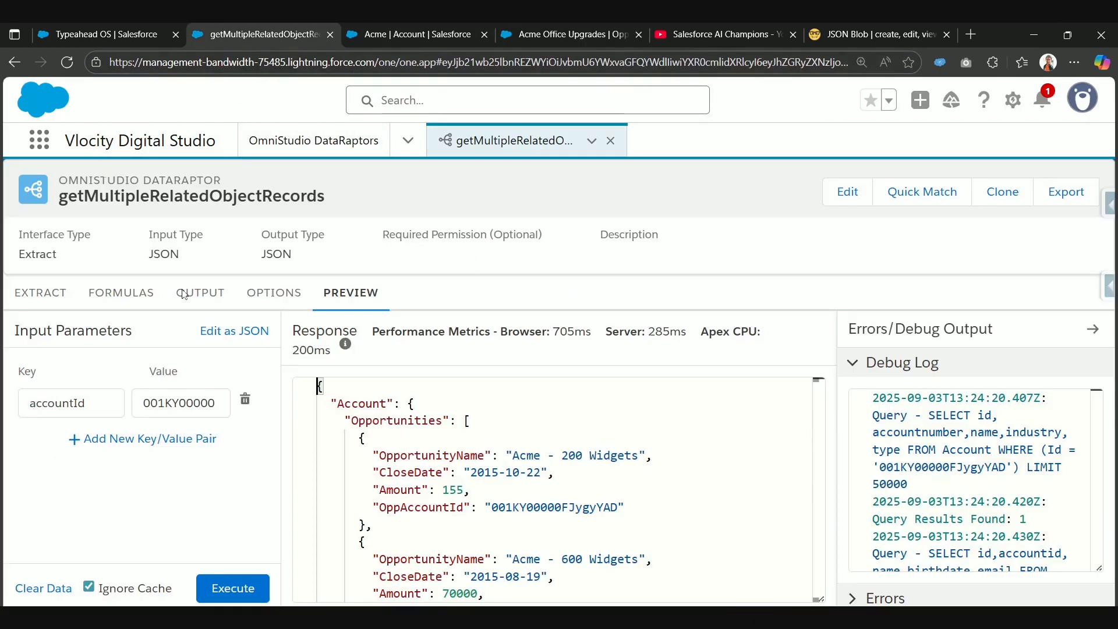
{"action": "left_click", "coordinate": [50, 293]}
{"action": "scroll", "coordinate": [215, 495], "scroll_direction": "down", "scroll_amount": 3}
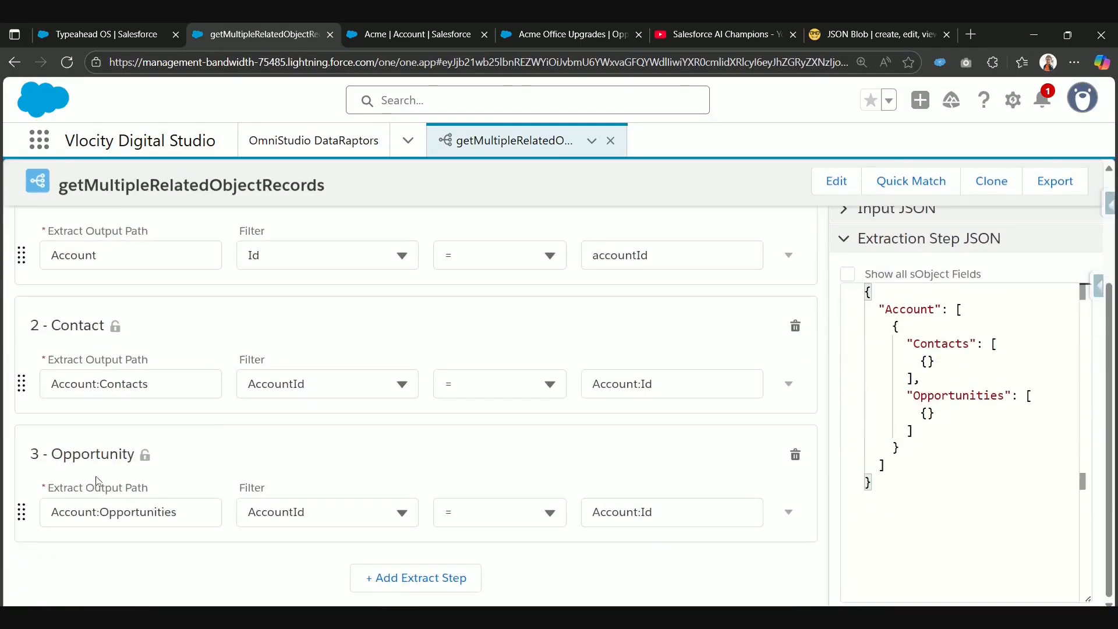
{"action": "left_click_drag", "start_coordinate": [913, 401], "coordinate": [1005, 403]}
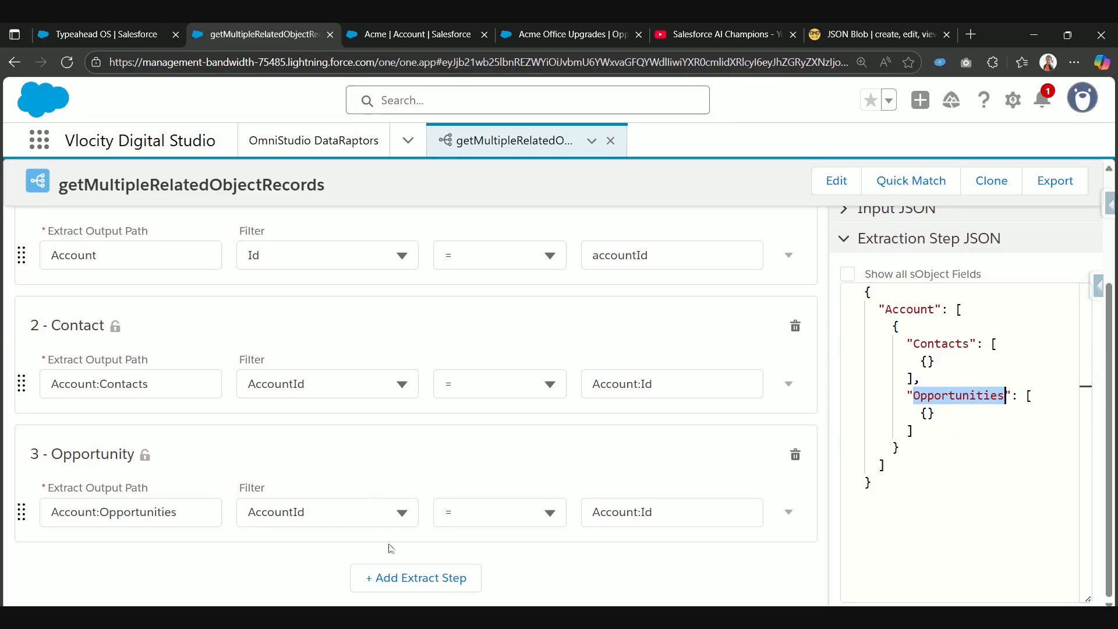
{"action": "left_click", "coordinate": [401, 582]}
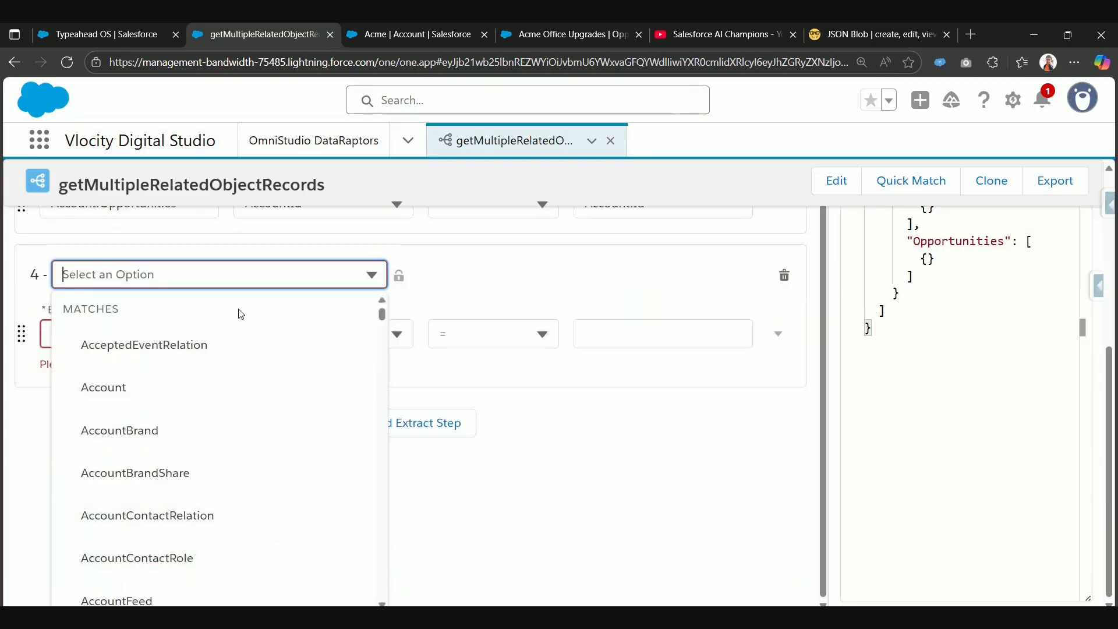
{"action": "type", "text": "Opp"}
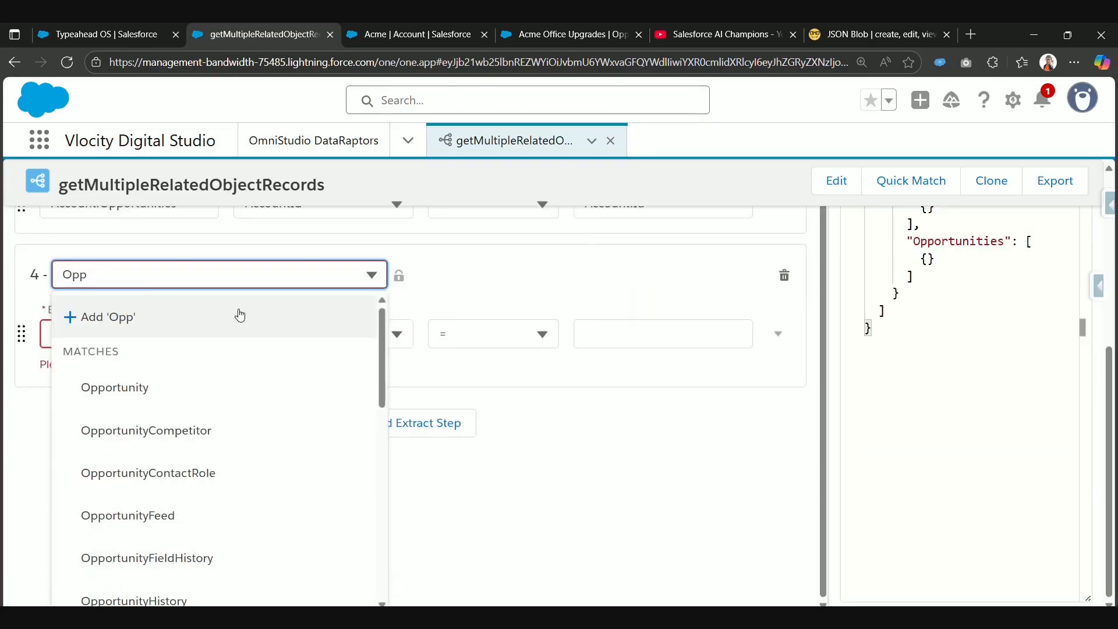
{"action": "type", "text": "ort"}
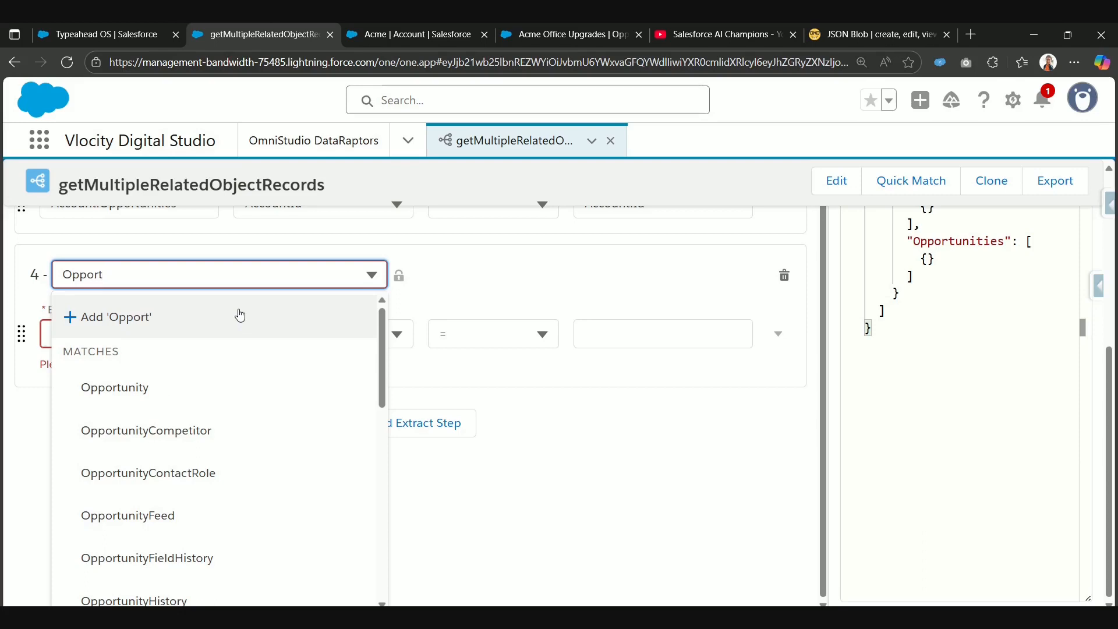
{"action": "key", "text": "BackSpace"}
{"action": "type", "text": "tunityL"}
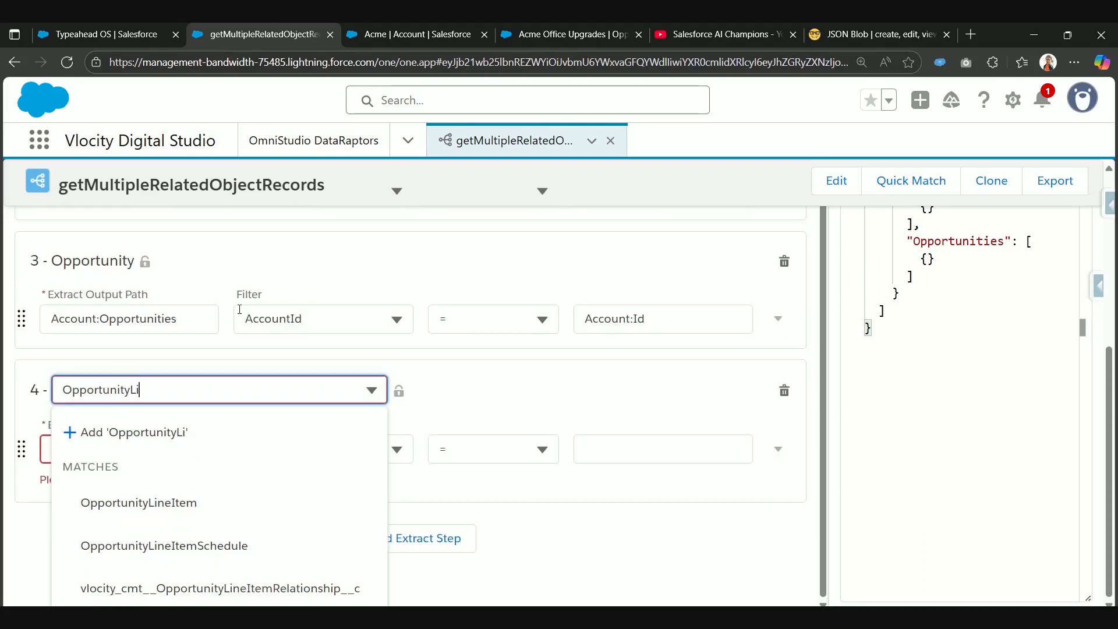
{"action": "type", "text": "i"}
{"action": "left_click", "coordinate": [200, 504]}
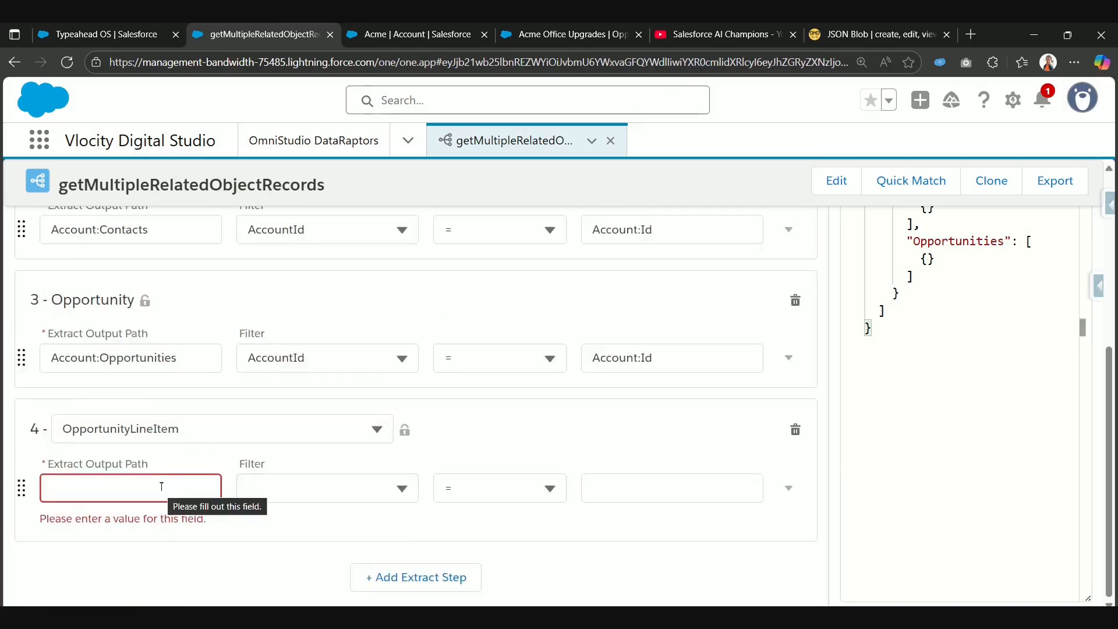
Step: Set the OpportunityLineItem step's extract output path to Account:Opportunities:OppLineItems and check its nesting in the extraction step JSON
{"action": "triple_click", "coordinate": [194, 360]}
{"action": "key", "text": "ctrl+c"}
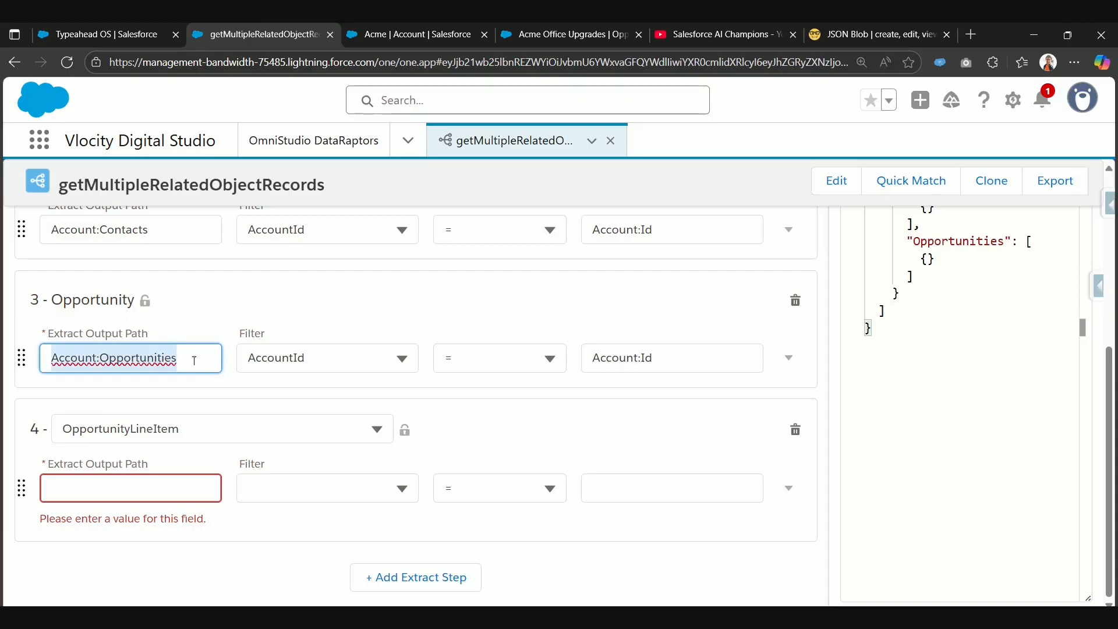
{"action": "left_click", "coordinate": [134, 492]}
{"action": "key", "text": "ctrl+v"}
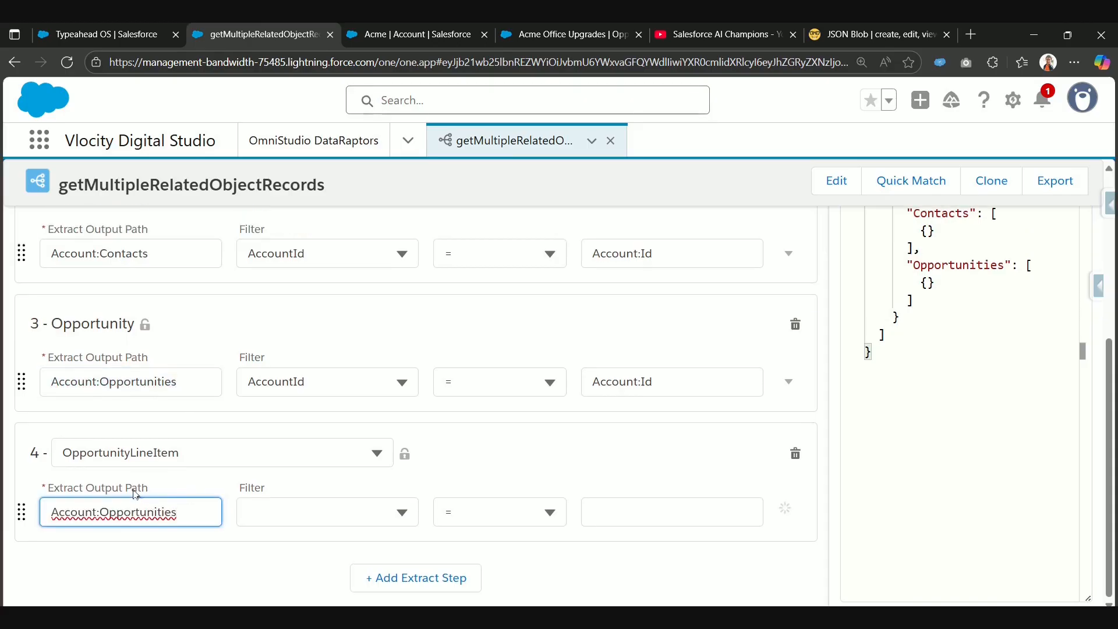
{"action": "type", "text": ":Oppo"}
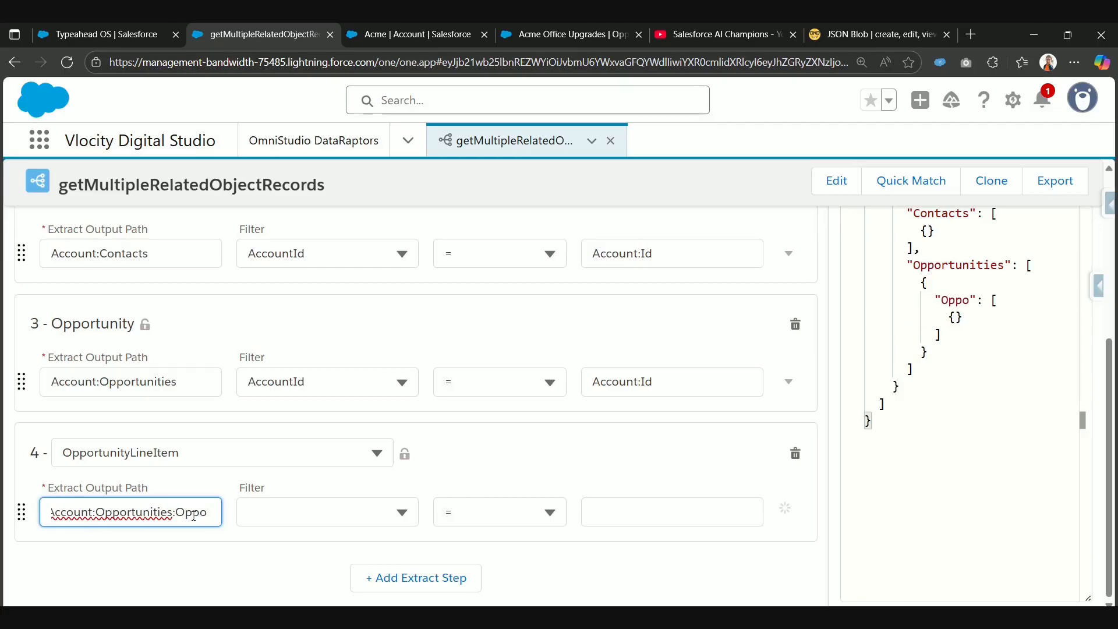
{"action": "key", "text": "BackSpace"}
{"action": "key", "text": "BackSpace"}
{"action": "type", "text": "pL"}
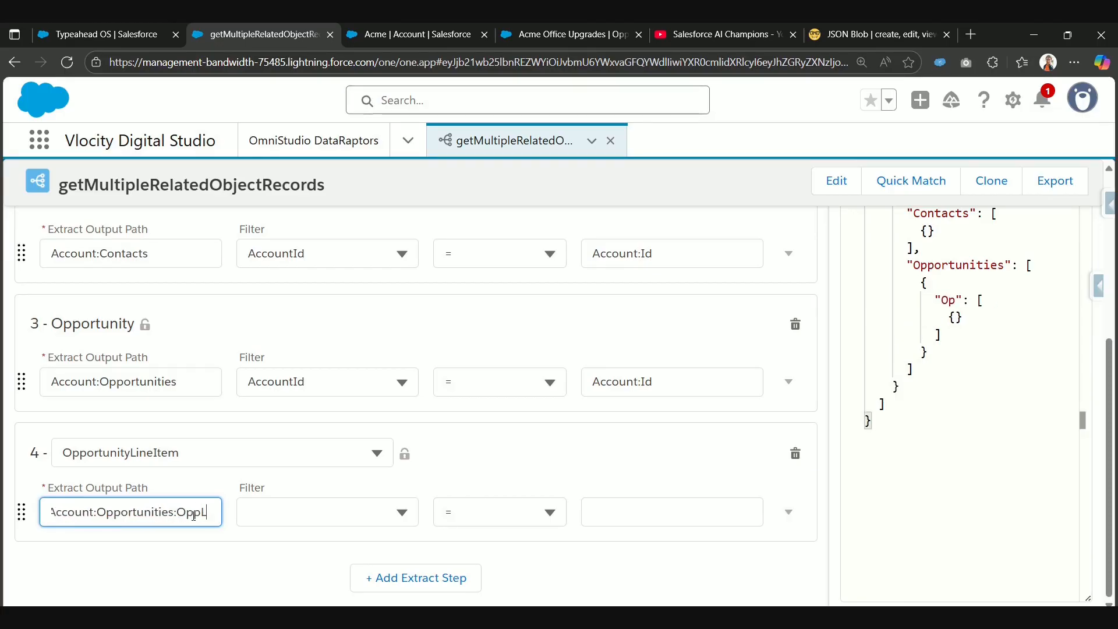
{"action": "type", "text": "ineItem"}
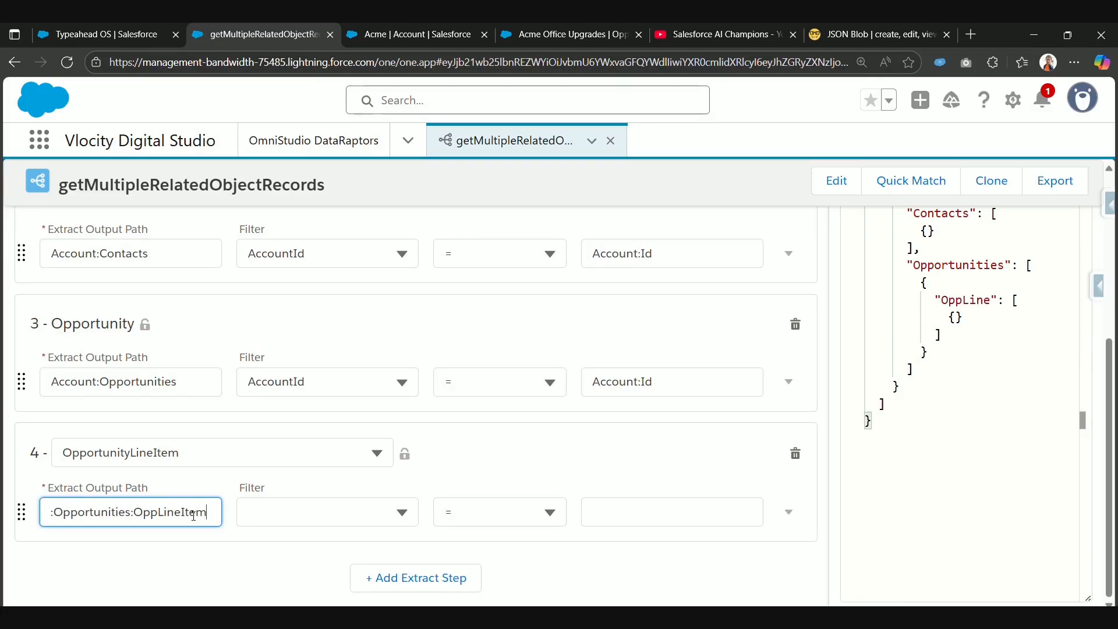
{"action": "type", "text": "s"}
{"action": "key", "text": "ctrl+a"}
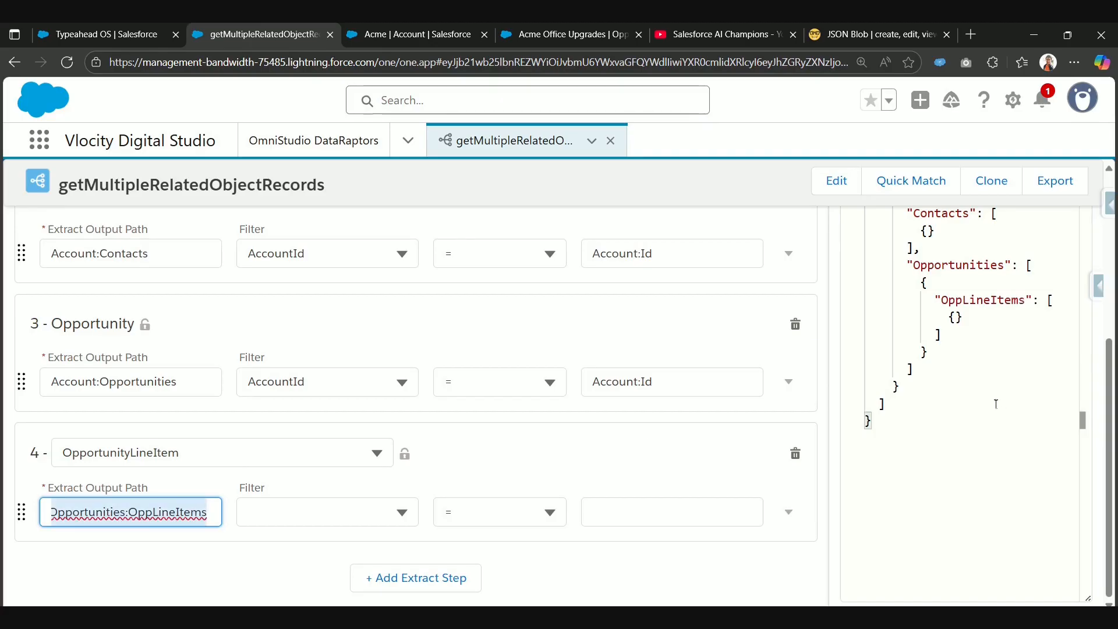
{"action": "left_click", "coordinate": [916, 315]}
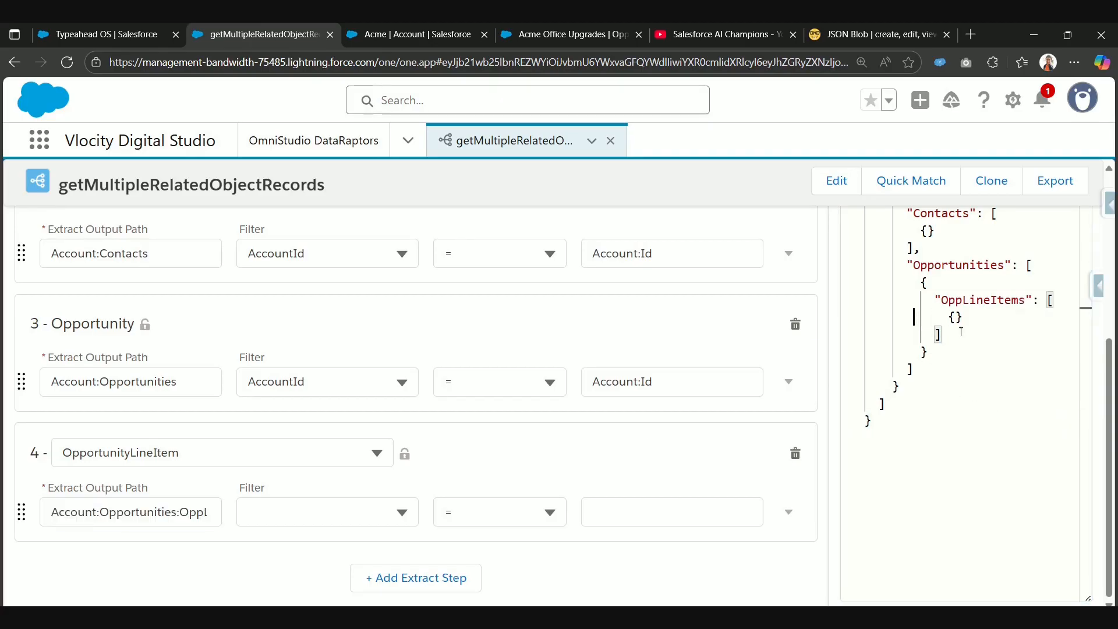
{"action": "scroll", "coordinate": [914, 316], "scroll_direction": "up", "scroll_amount": 5}
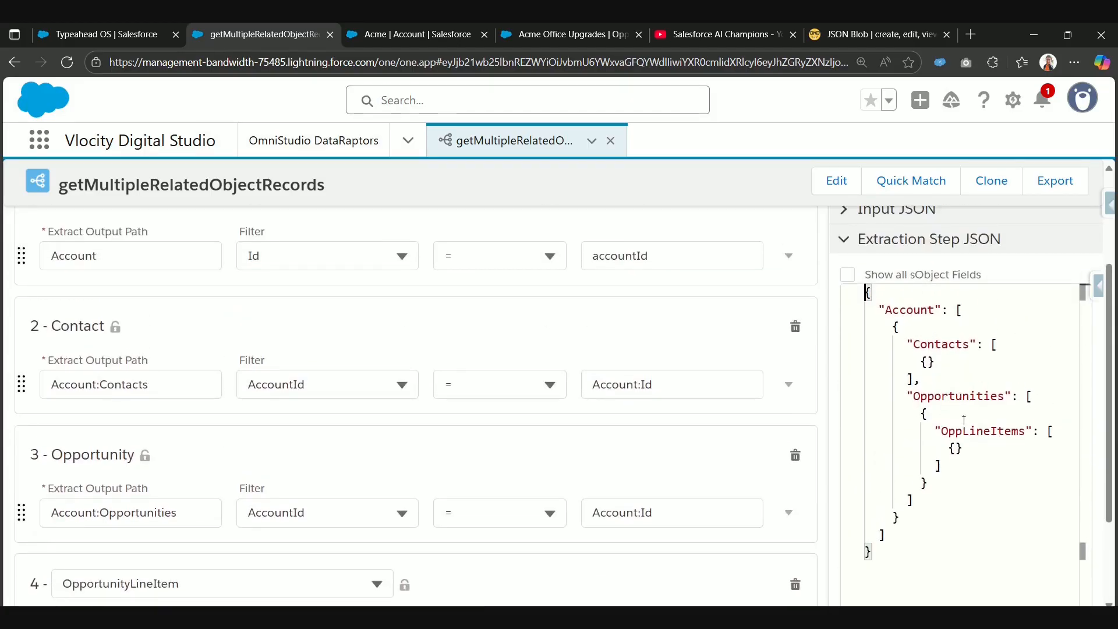
{"action": "left_click_drag", "start_coordinate": [940, 432], "coordinate": [1026, 434]}
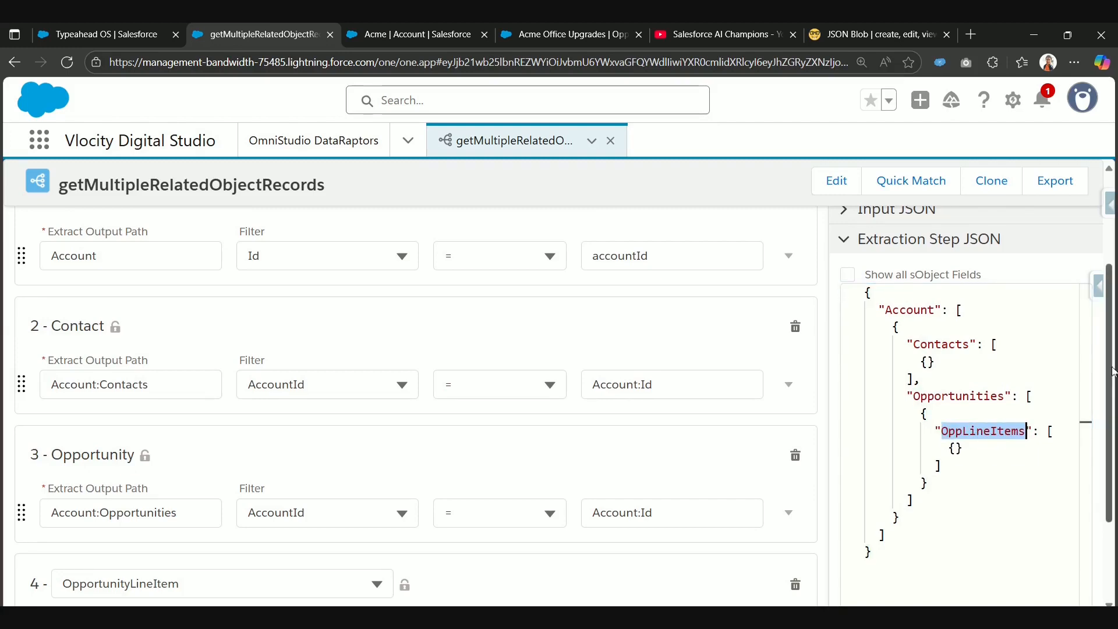
Step: Set the OpportunityLineItem step's filter field to OpportunityId
{"action": "scroll", "coordinate": [912, 506], "scroll_direction": "down", "scroll_amount": 2}
{"action": "left_click", "coordinate": [338, 510]}
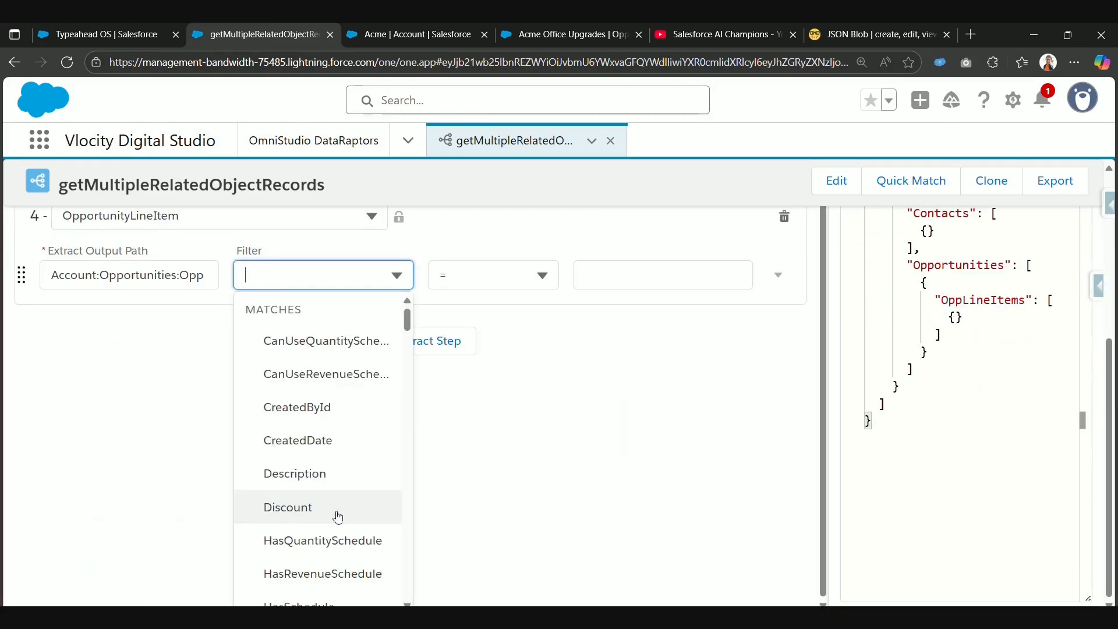
{"action": "type", "text": "Opp"}
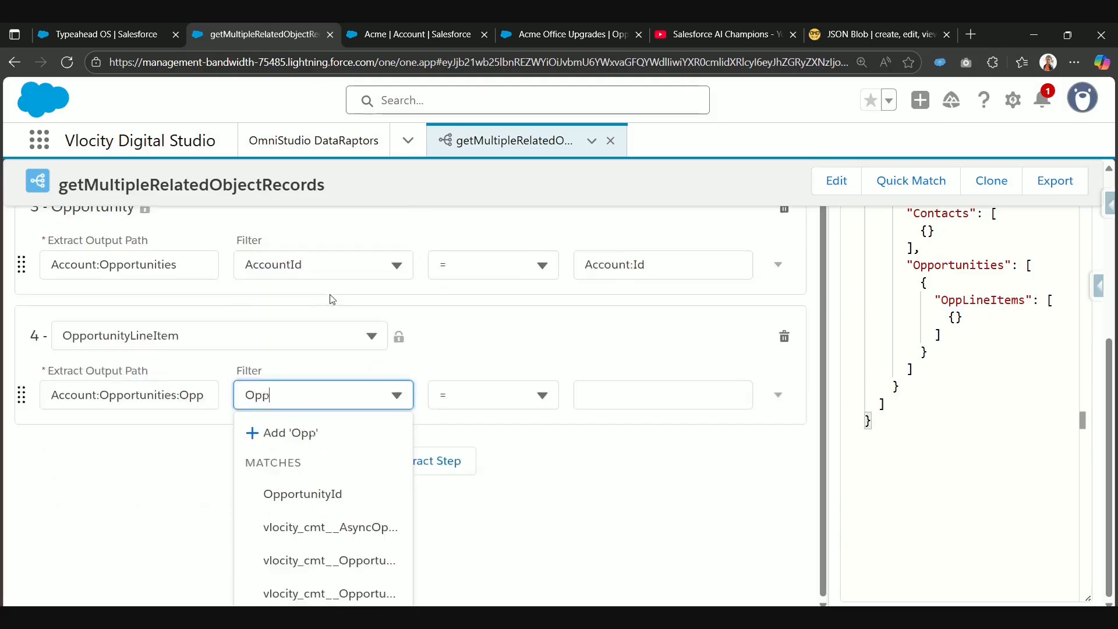
{"action": "left_click", "coordinate": [301, 527]}
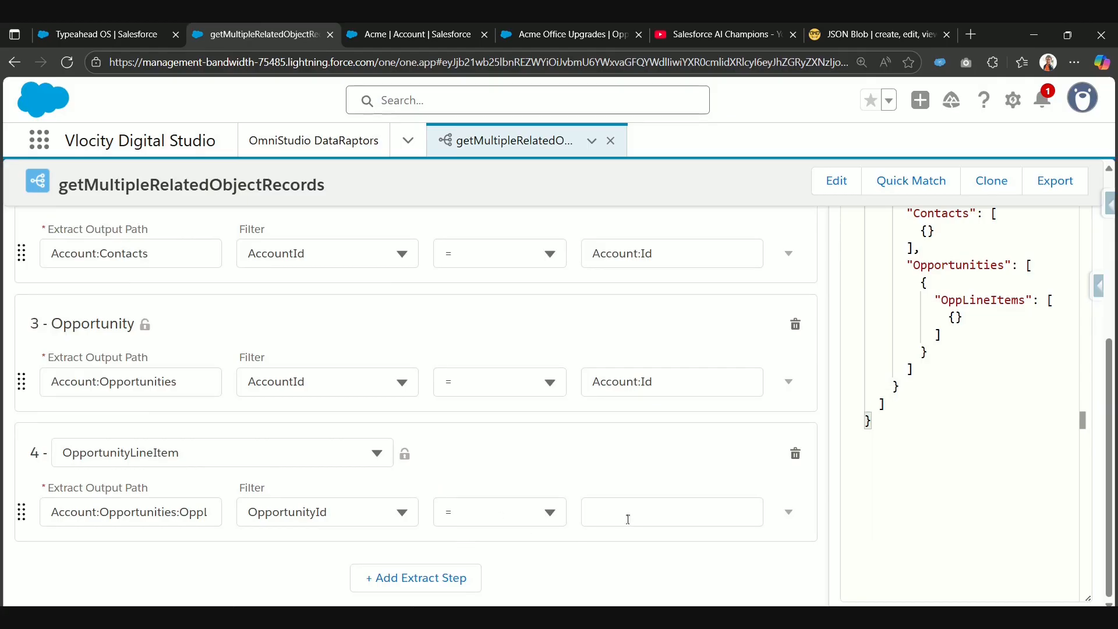
Step: Set the OpportunityLineItem step's filter value to Account:Opportunities:Id, reusing the Opportunity step's output path
{"action": "left_click", "coordinate": [179, 379]}
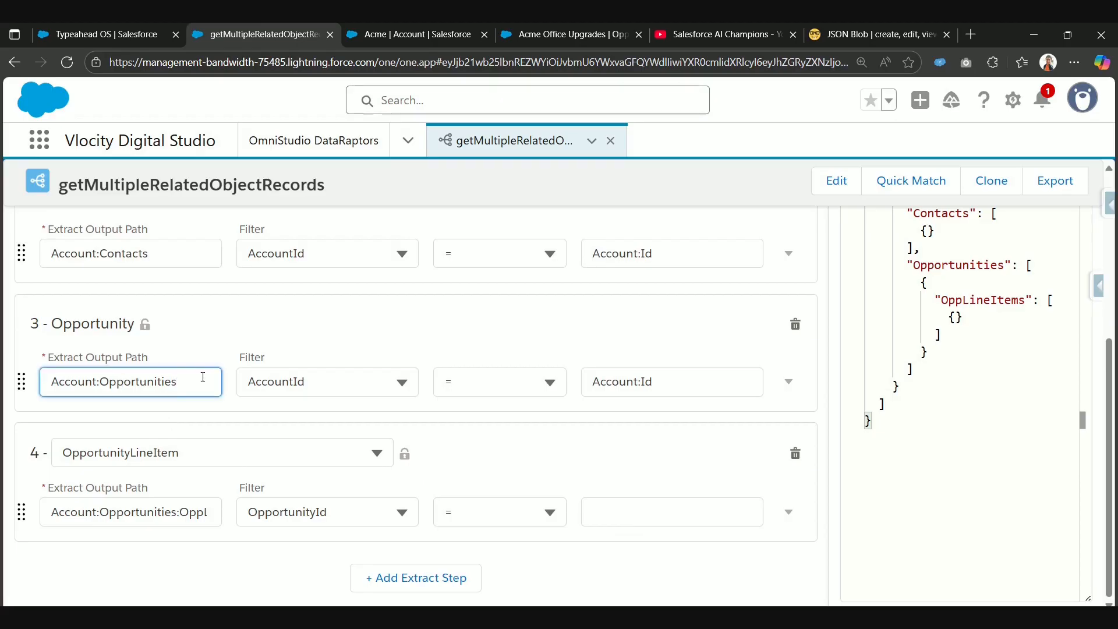
{"action": "key", "text": "ctrl+a"}
{"action": "key", "text": "ctrl+c"}
{"action": "left_click", "coordinate": [582, 511]}
{"action": "key", "text": "ctrl+v"}
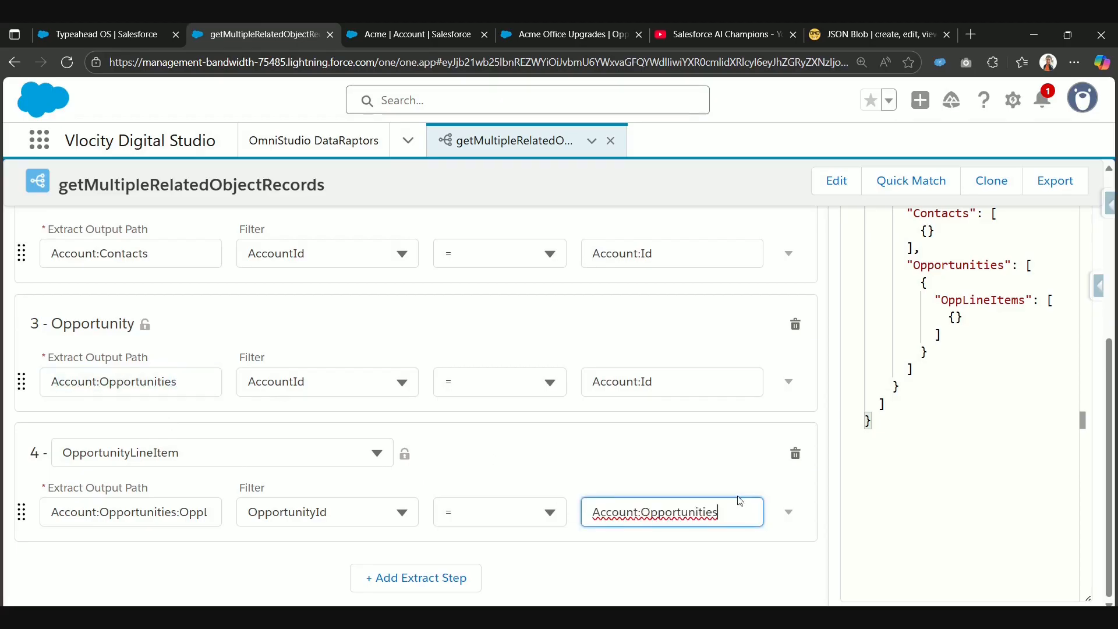
{"action": "type", "text": ":Id"}
{"action": "left_click", "coordinate": [667, 452]}
{"action": "double_click", "coordinate": [722, 513]}
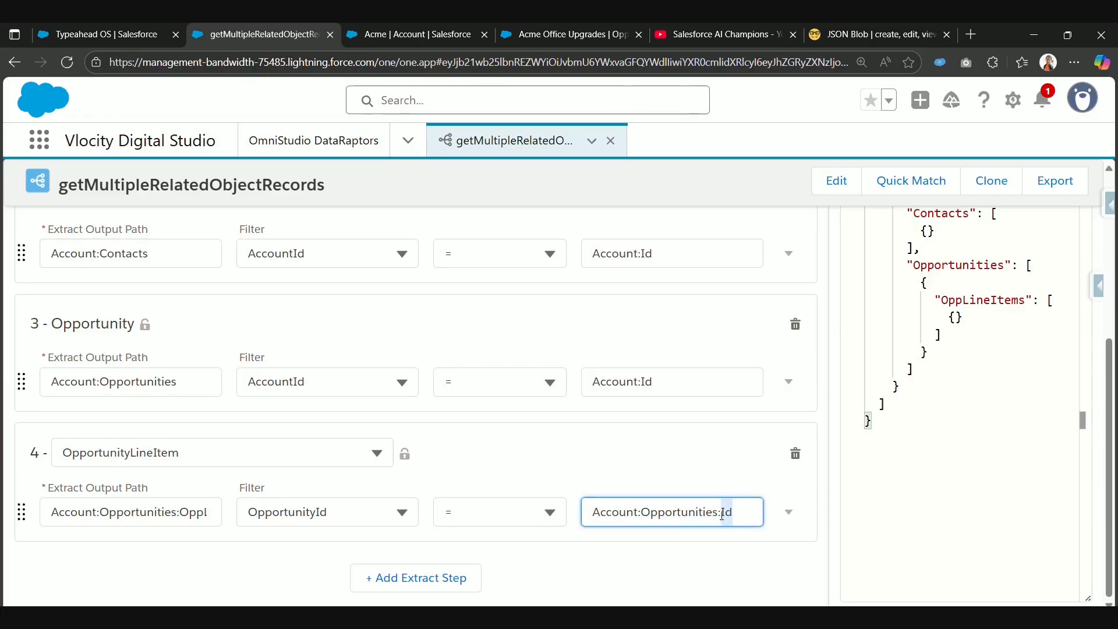
{"action": "left_click_drag", "start_coordinate": [722, 514], "coordinate": [589, 525]}
{"action": "left_click", "coordinate": [643, 459]}
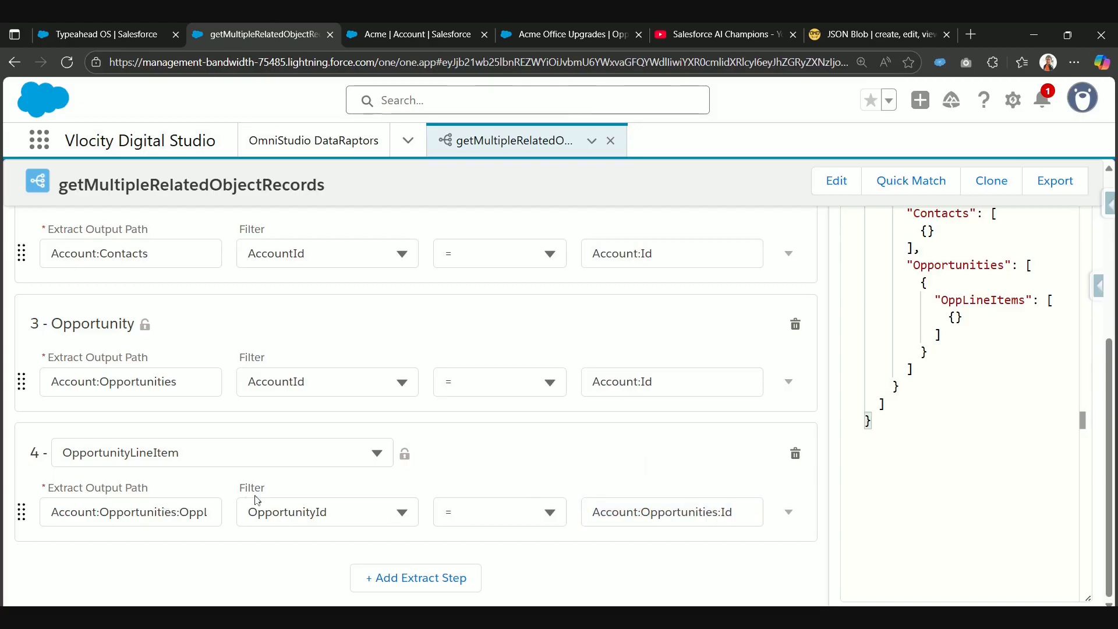
Step: Go to the extract's output mappings and add a new blank mapping
{"action": "scroll", "coordinate": [278, 508], "scroll_direction": "up", "scroll_amount": 5}
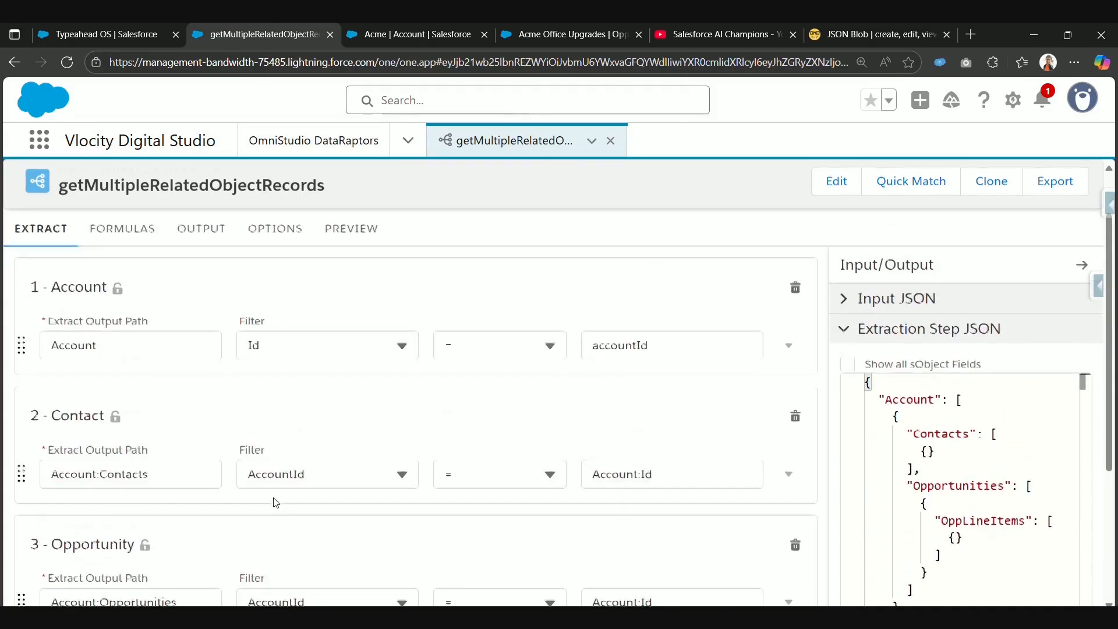
{"action": "left_click", "coordinate": [203, 307]}
{"action": "scroll", "coordinate": [673, 404], "scroll_direction": "down", "scroll_amount": 3}
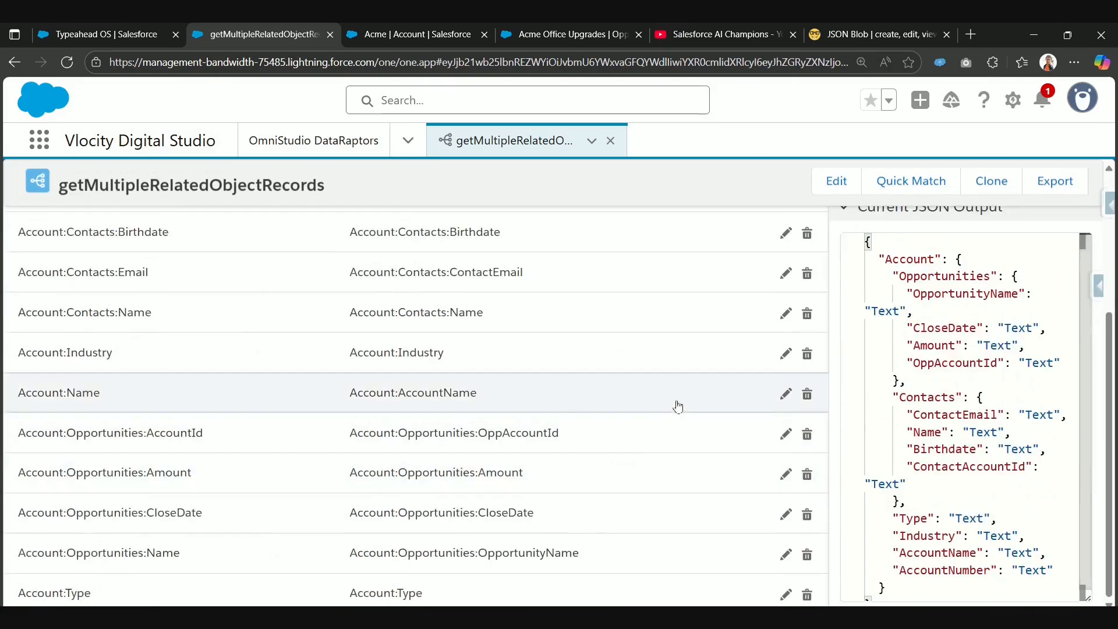
{"action": "scroll", "coordinate": [749, 355], "scroll_direction": "up", "scroll_amount": 3}
{"action": "left_click", "coordinate": [806, 330]}
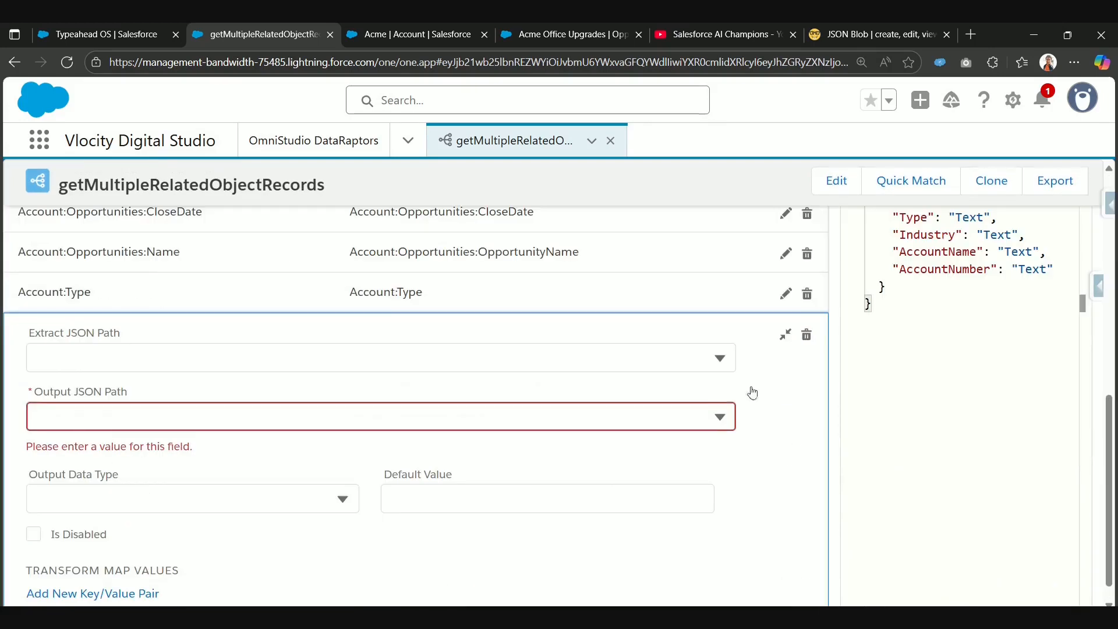
{"action": "left_click", "coordinate": [190, 362]}
{"action": "type", "text": "Account:Opportunities"}
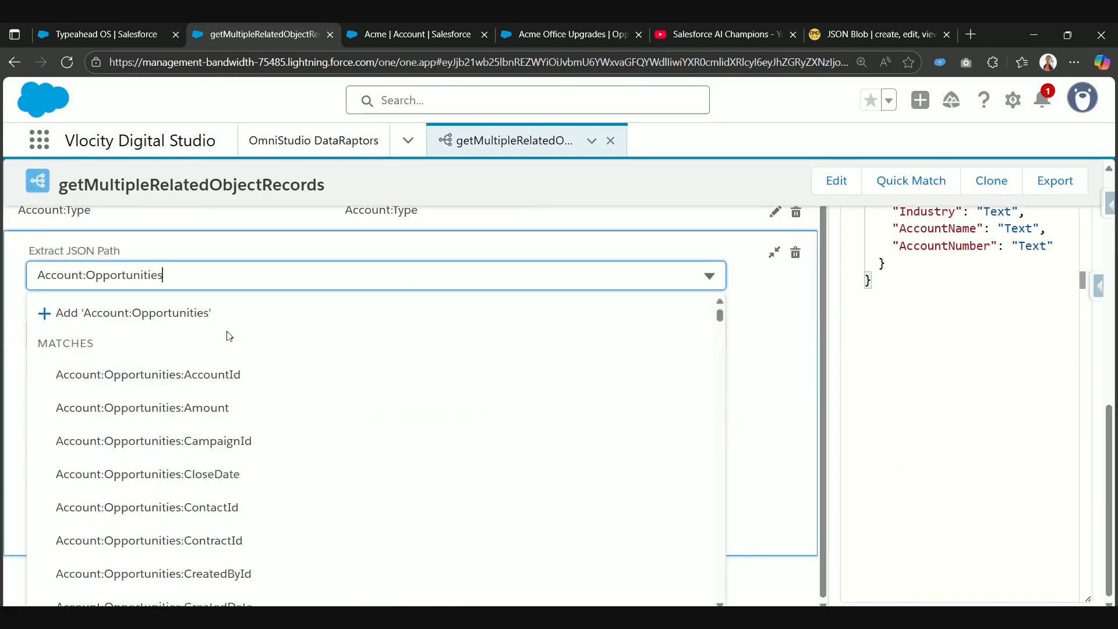
{"action": "key", "text": "ctrl+a"}
{"action": "key", "text": "BackSpace"}
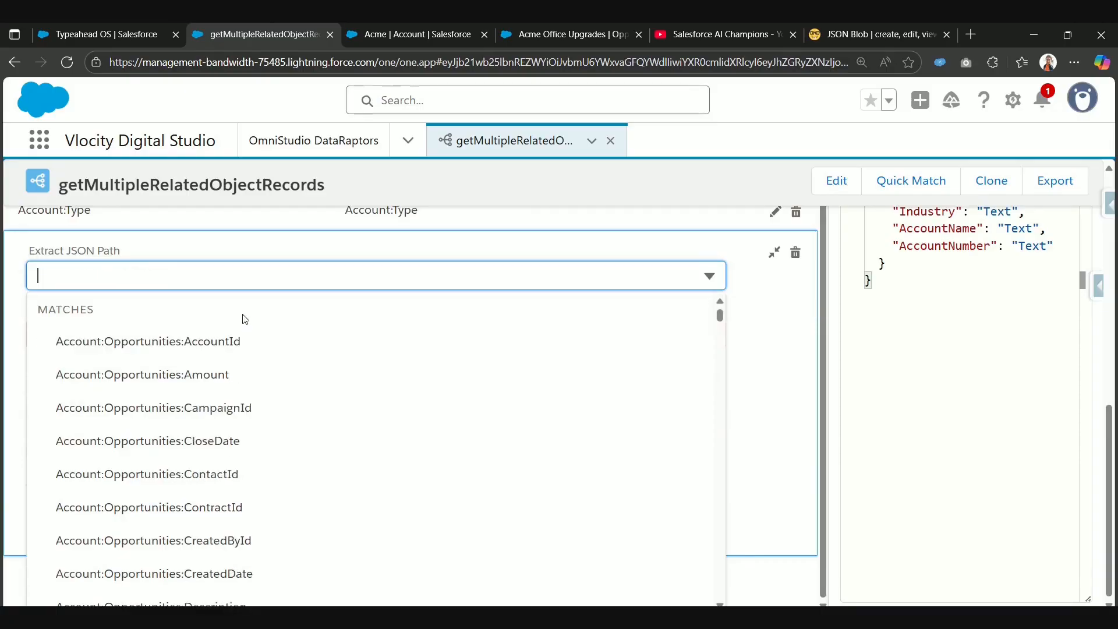
Step: Set the new mapping's extract JSON path to Account:Opportunities:OppLineItems:Name, using the previously copied OppLineItems path
{"action": "key", "text": "super+v"}
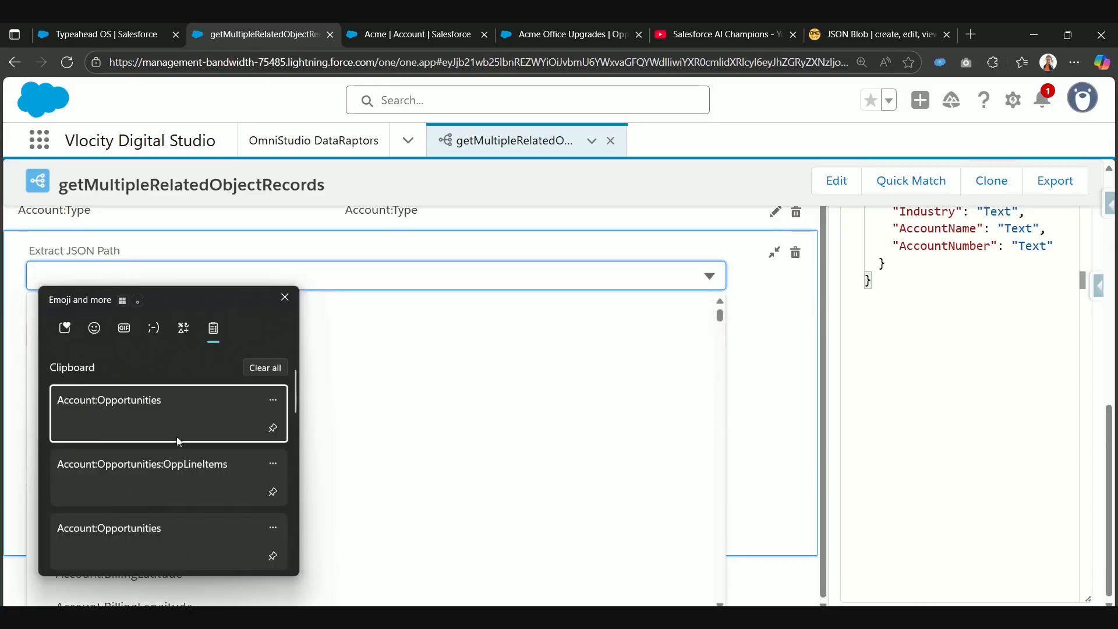
{"action": "left_click", "coordinate": [184, 474]}
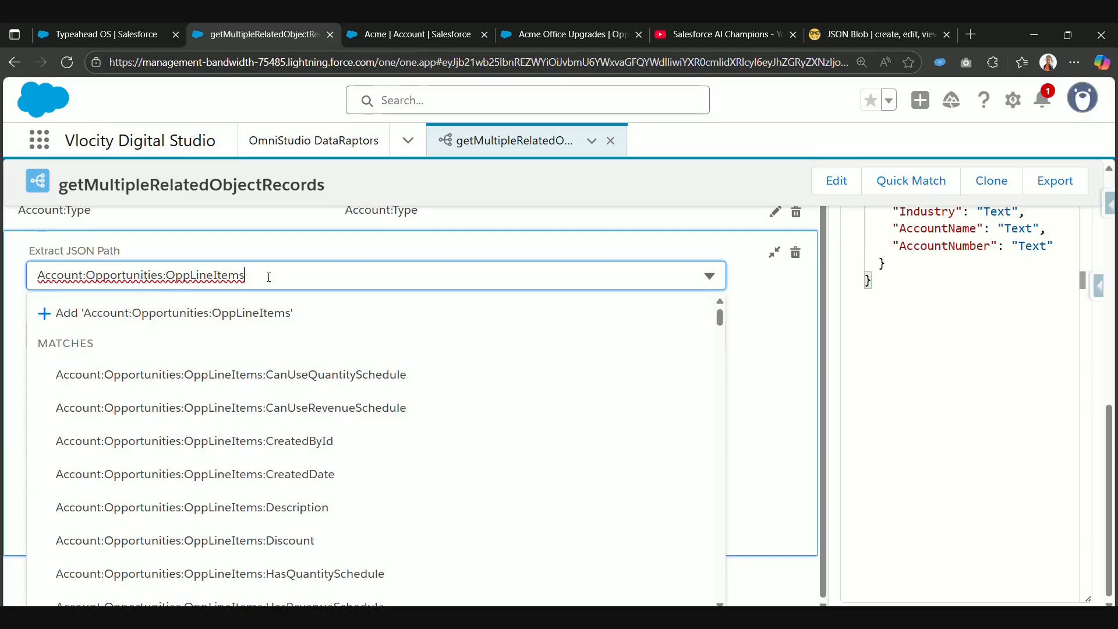
{"action": "type", "text": ":"}
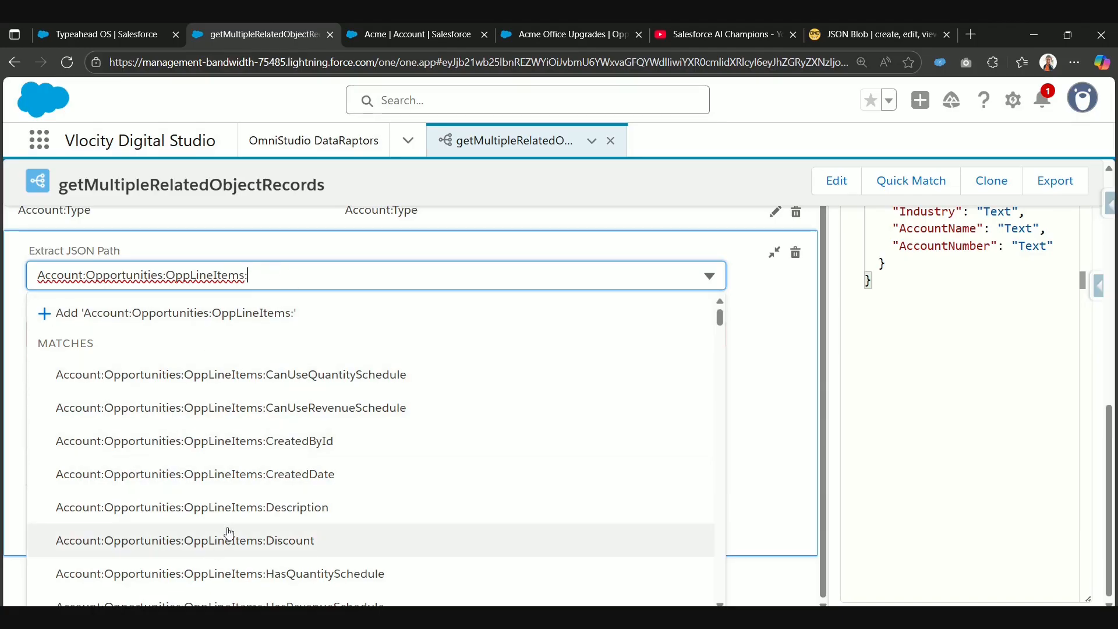
{"action": "scroll", "coordinate": [262, 536], "scroll_direction": "down", "scroll_amount": 1}
{"action": "scroll", "coordinate": [286, 543], "scroll_direction": "down", "scroll_amount": 5}
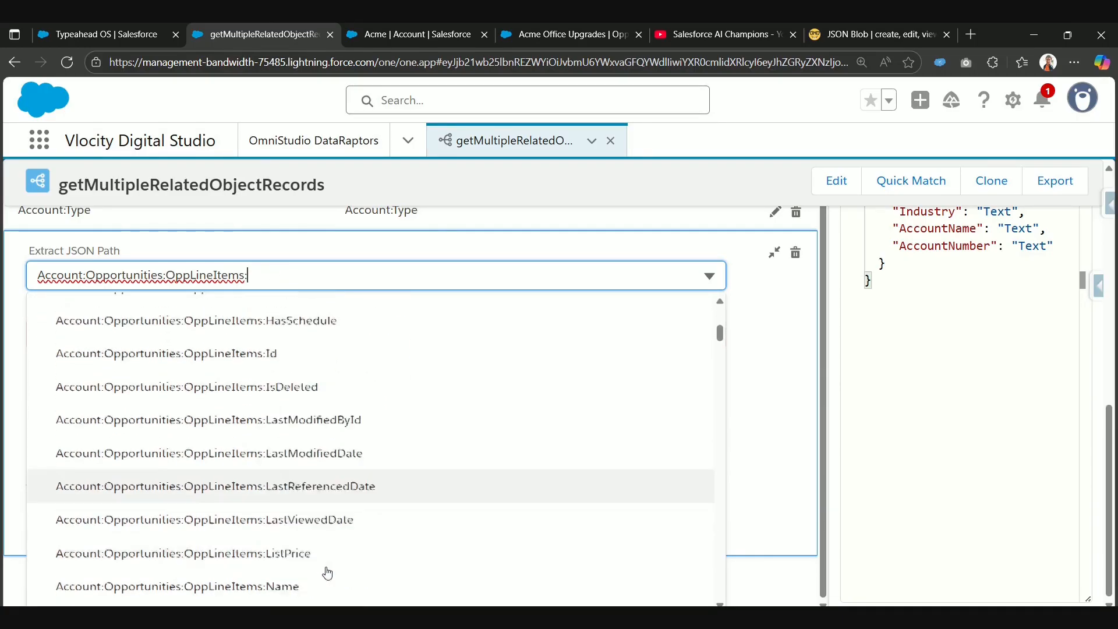
{"action": "scroll", "coordinate": [340, 570], "scroll_direction": "down", "scroll_amount": 1}
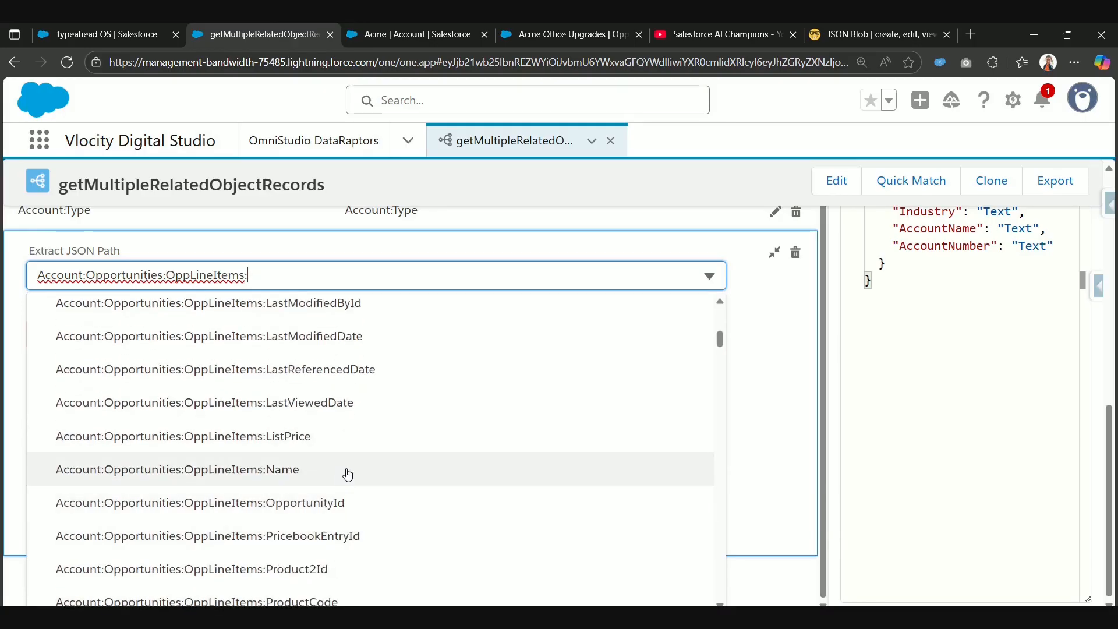
{"action": "scroll", "coordinate": [348, 475], "scroll_direction": "down", "scroll_amount": 1}
{"action": "left_click", "coordinate": [360, 397]}
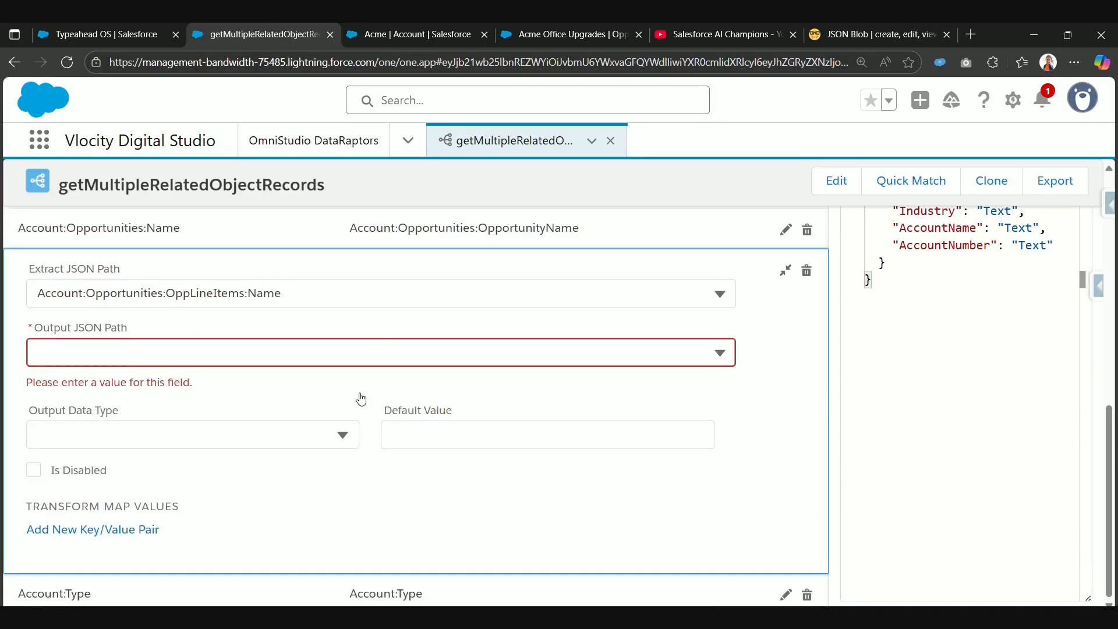
Step: Set the line item Name mapping's output JSON path to Account:Opportunities:OppLineItems:OppLineItemName and collapse the mapping
{"action": "left_click", "coordinate": [379, 291]}
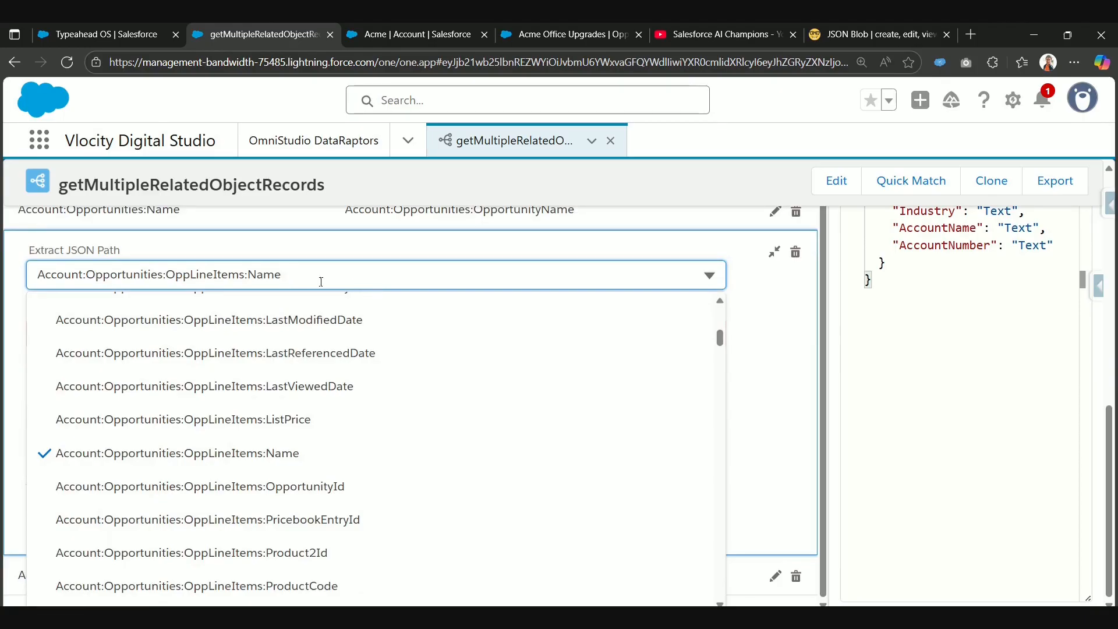
{"action": "key", "text": "ctrl+a"}
{"action": "key", "text": "ctrl+c"}
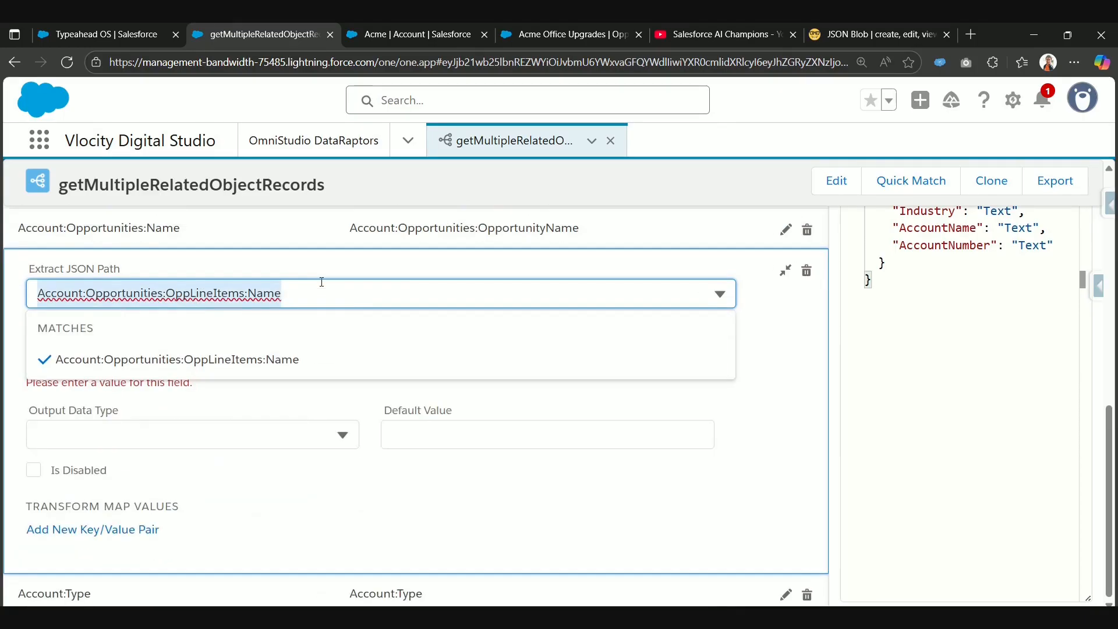
{"action": "left_click", "coordinate": [786, 271]}
{"action": "left_click", "coordinate": [489, 558]}
{"action": "scroll", "coordinate": [291, 518], "scroll_direction": "down", "scroll_amount": 2}
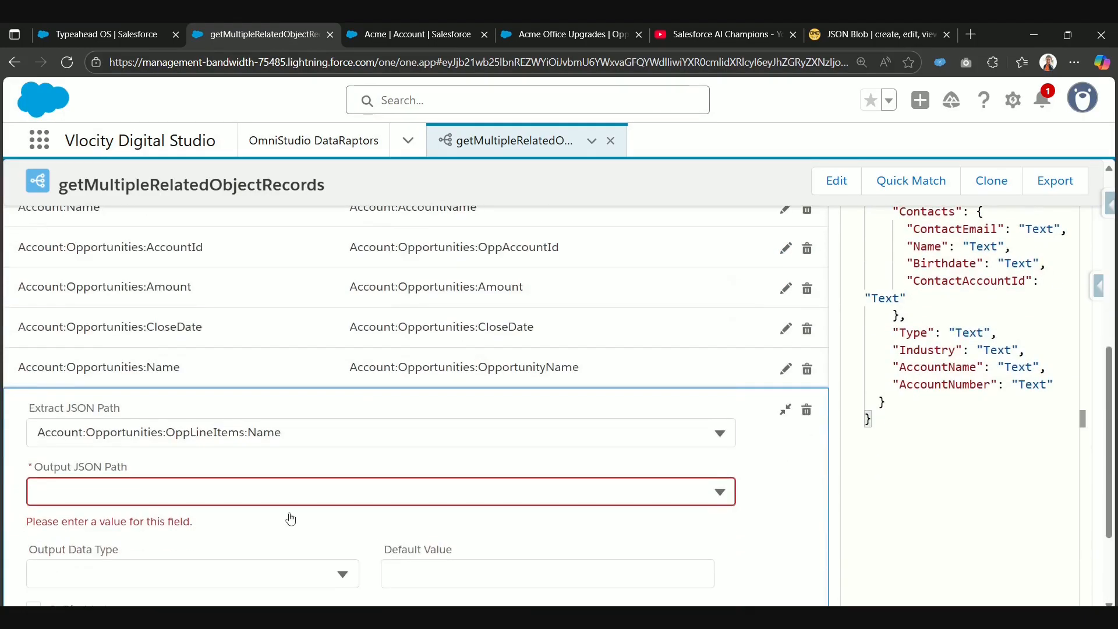
{"action": "left_click", "coordinate": [295, 490]}
{"action": "key", "text": "ctrl+v"}
{"action": "key", "text": "BackSpace"}
{"action": "key", "text": "BackSpace"}
{"action": "key", "text": "BackSpace"}
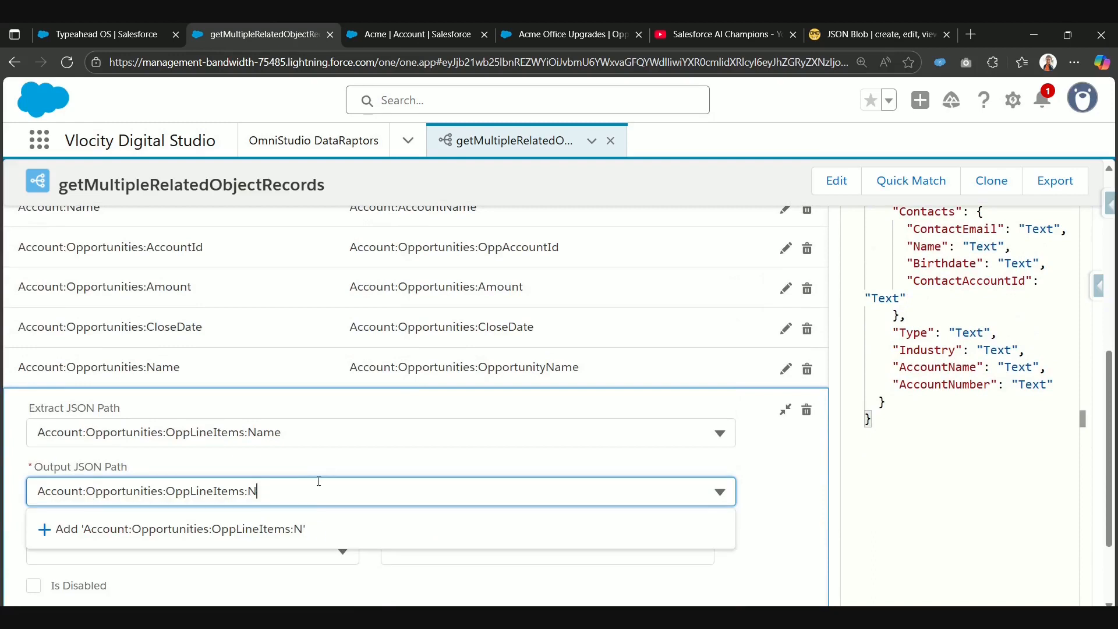
{"action": "type", "text": "OppLi"}
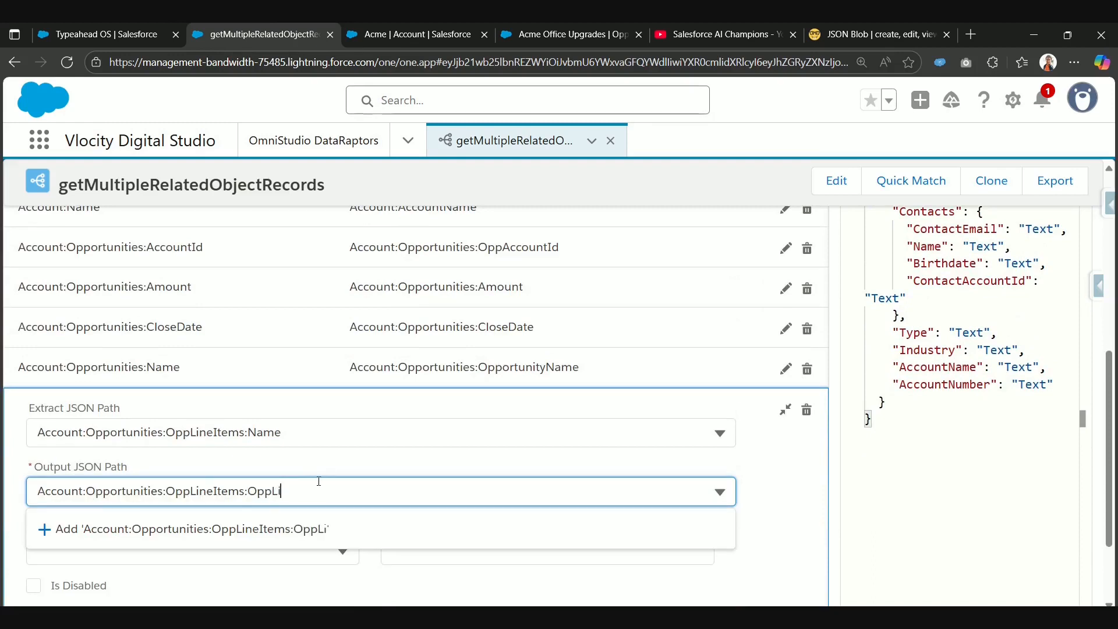
{"action": "type", "text": "neItemName"}
{"action": "left_click", "coordinate": [341, 529]}
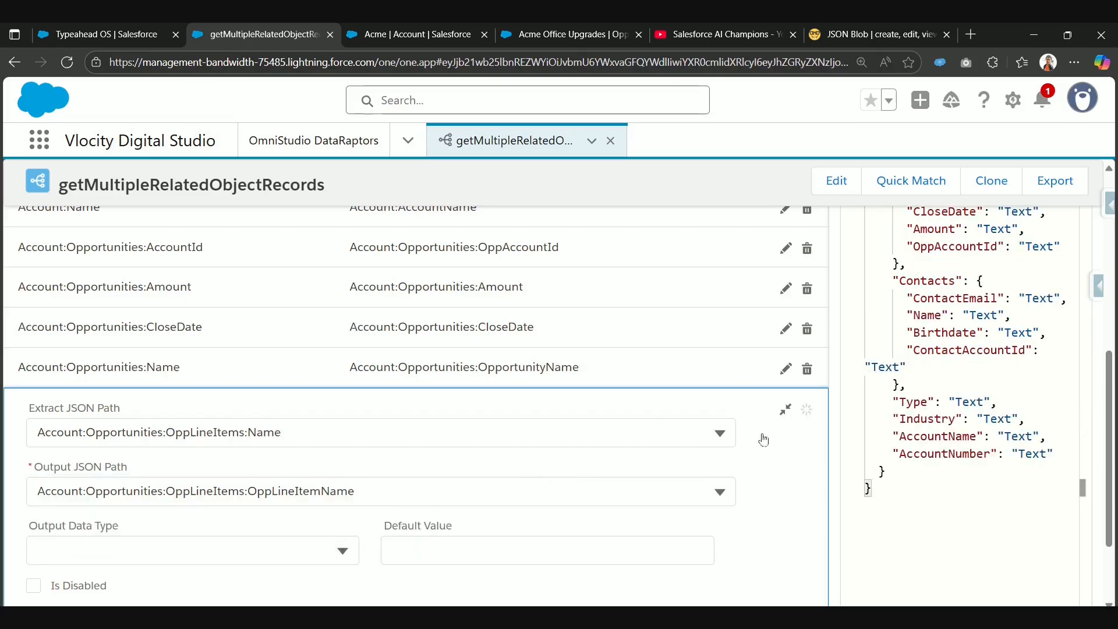
{"action": "left_click", "coordinate": [785, 409]}
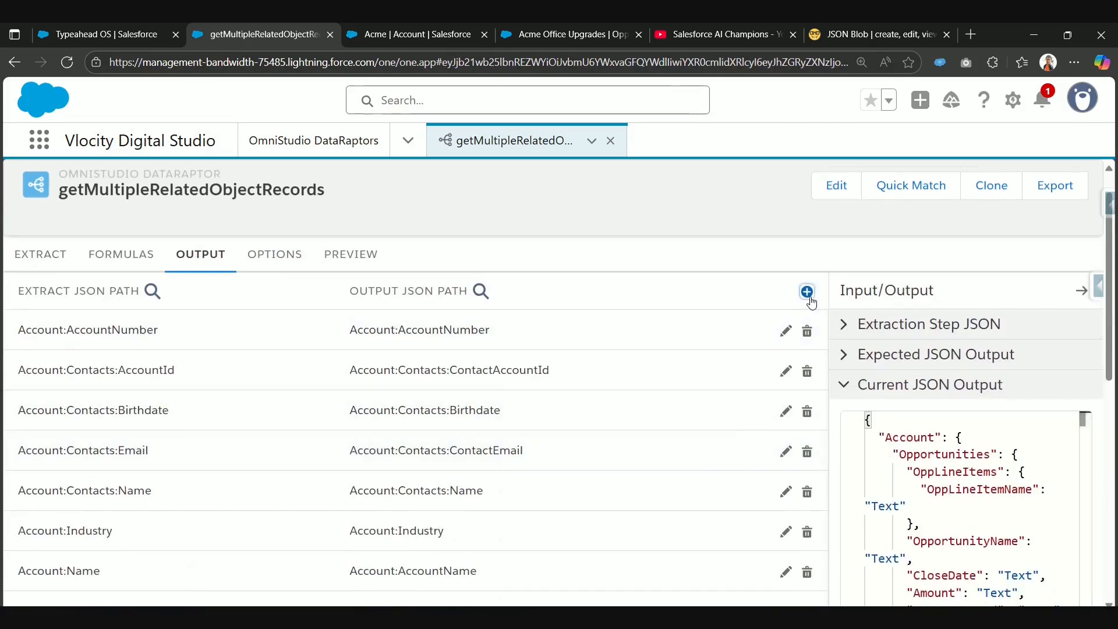
Step: Add another output mapping with the extract JSON path Account:Opportunities:OppLineItems:Quantity
{"action": "left_click", "coordinate": [804, 290]}
{"action": "left_click", "coordinate": [313, 365]}
{"action": "key", "text": "ctrl+v"}
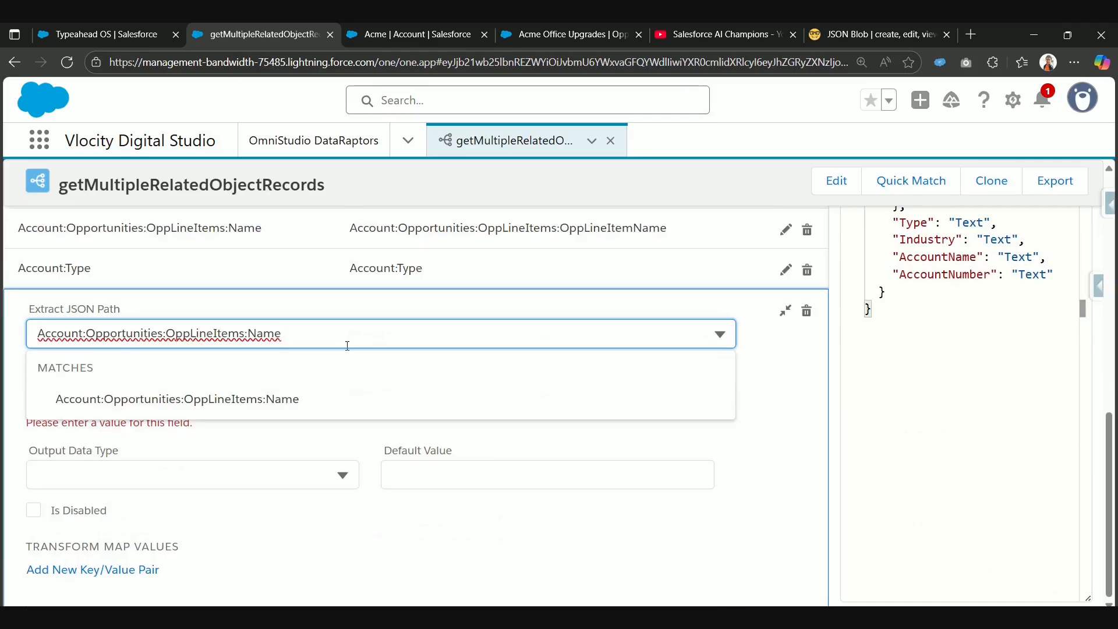
{"action": "key", "text": "BackSpace"}
{"action": "key", "text": "BackSpace"}
{"action": "key", "text": "BackSpace"}
{"action": "key", "text": "BackSpace"}
{"action": "scroll", "coordinate": [437, 524], "scroll_direction": "down", "scroll_amount": 4}
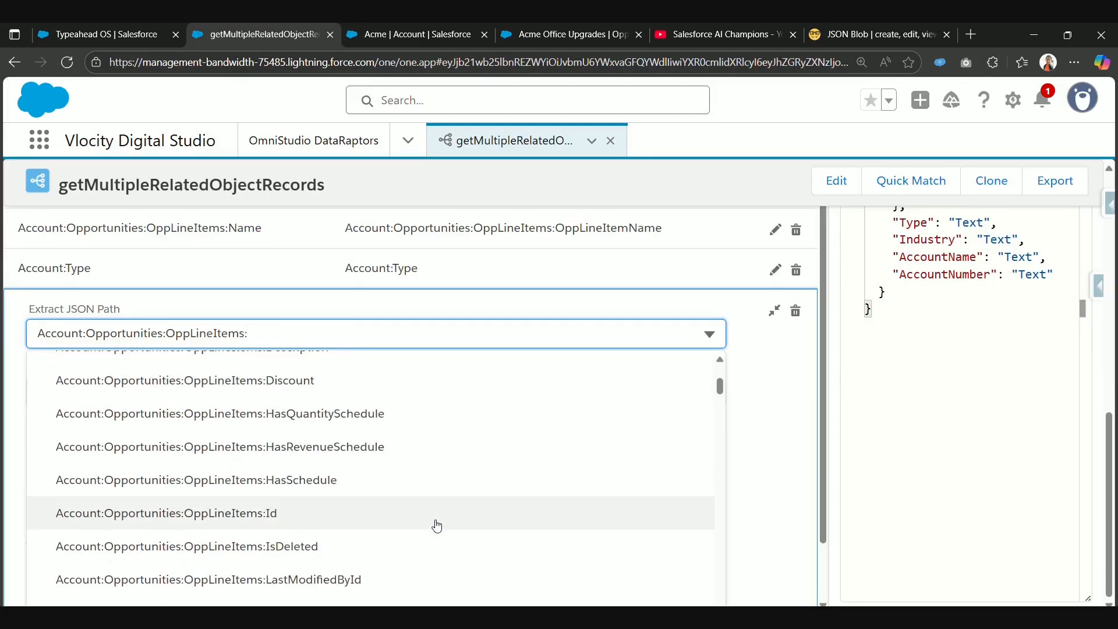
{"action": "scroll", "coordinate": [437, 526], "scroll_direction": "down", "scroll_amount": 7}
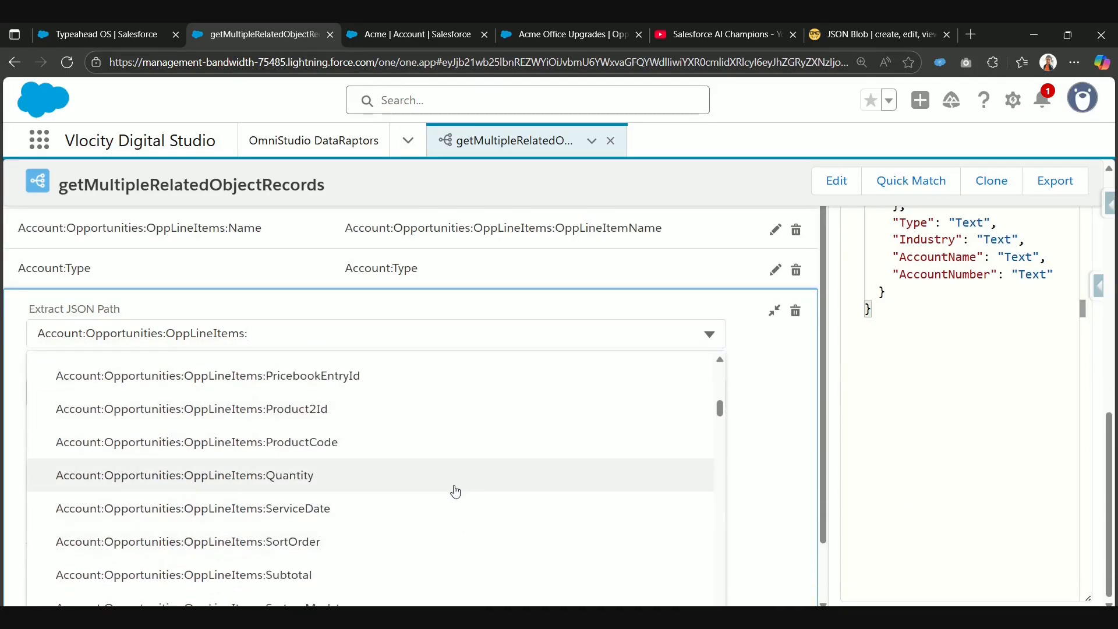
{"action": "left_click", "coordinate": [455, 489]}
Step: Set the Quantity mapping's output JSON path to Account:Opportunities:OppLineItems:Quantity and collapse the mapping
{"action": "left_click", "coordinate": [365, 357]}
{"action": "key", "text": "ctrl+v"}
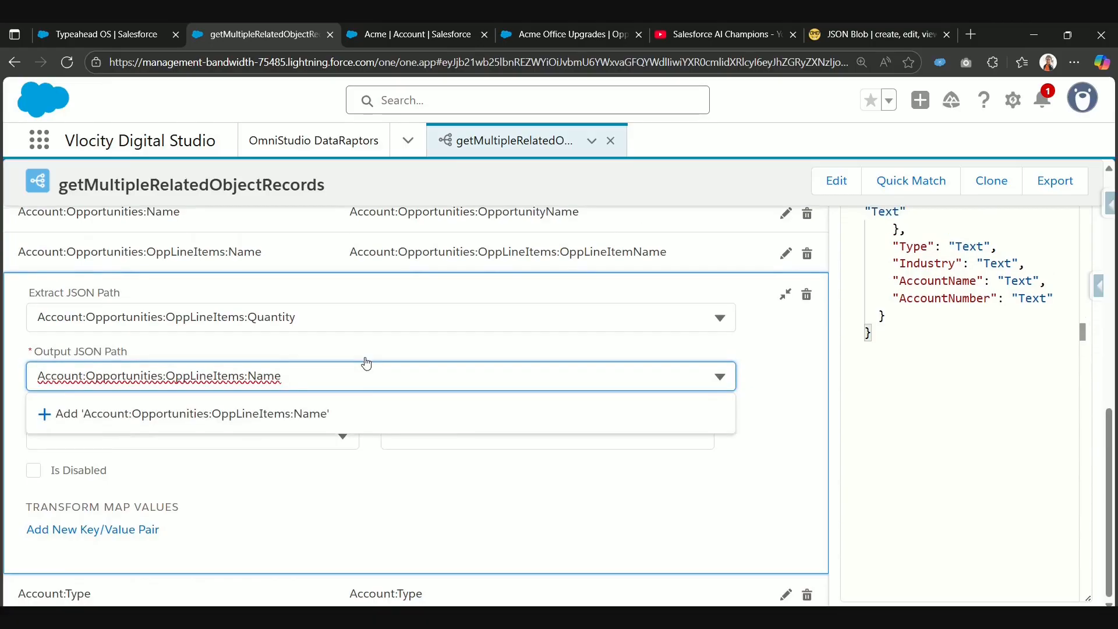
{"action": "key", "text": "BackSpace"}
{"action": "key", "text": "BackSpace"}
{"action": "key", "text": "BackSpace"}
{"action": "key", "text": "BackSpace"}
{"action": "type", "text": "Quan"}
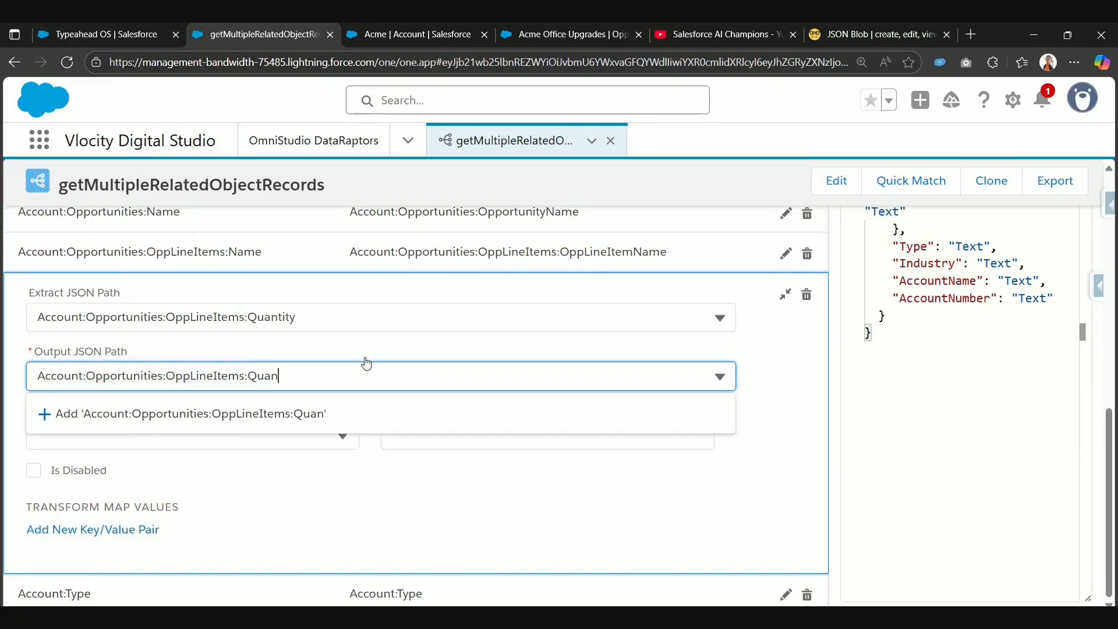
{"action": "type", "text": "tity"}
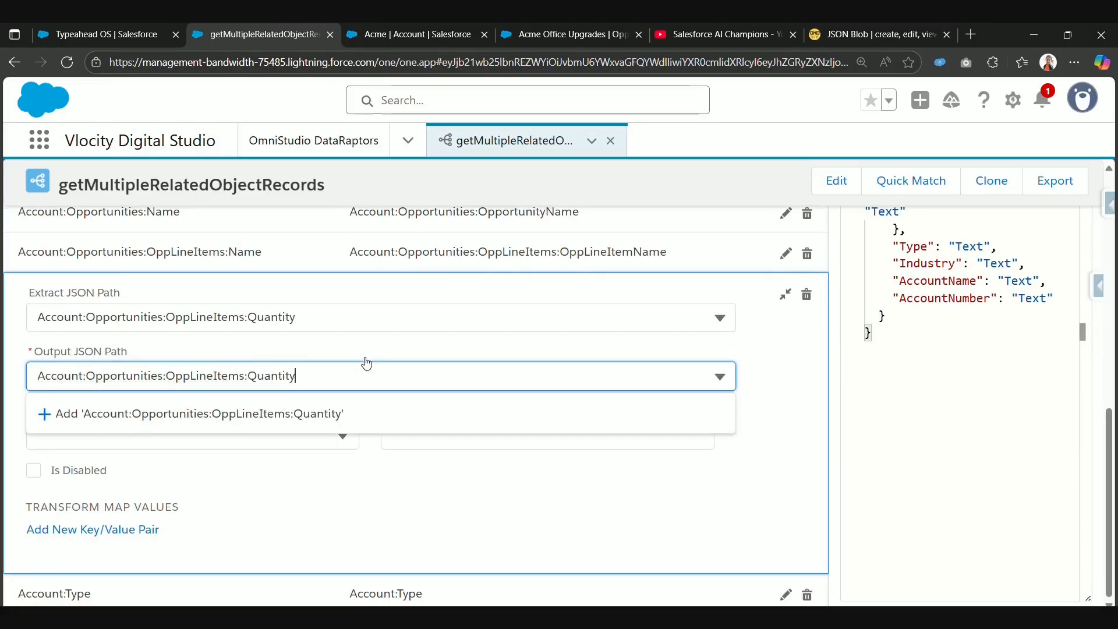
{"action": "left_click", "coordinate": [320, 429]}
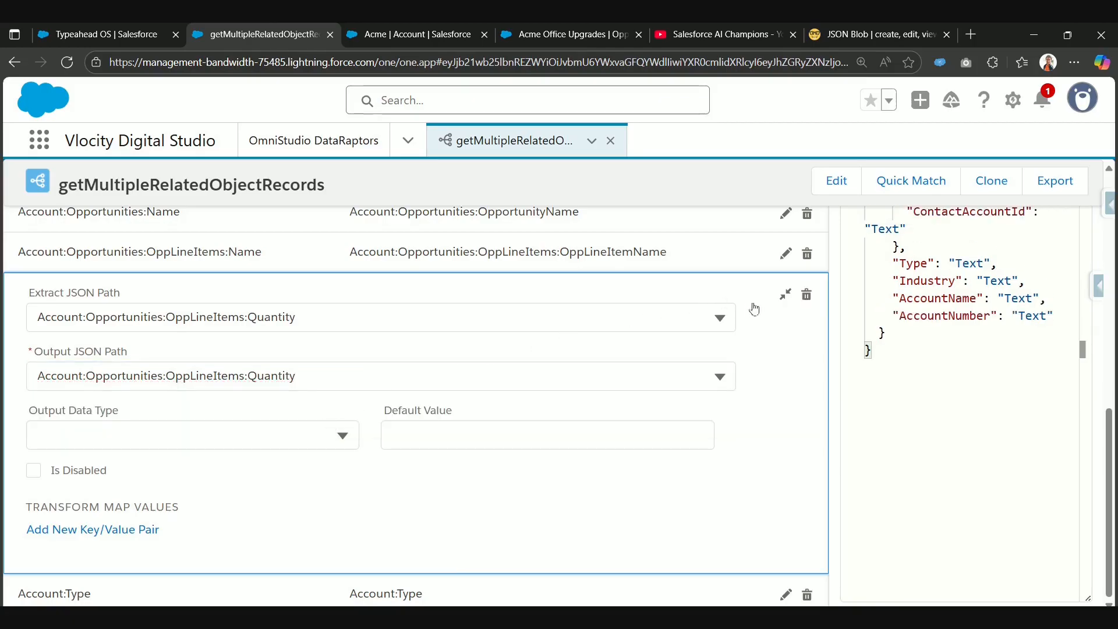
{"action": "left_click", "coordinate": [786, 298]}
Step: Add another output mapping with the extract JSON path Account:Opportunities:OppLineItems:TotalPrice
{"action": "scroll", "coordinate": [787, 317], "scroll_direction": "up", "scroll_amount": 5}
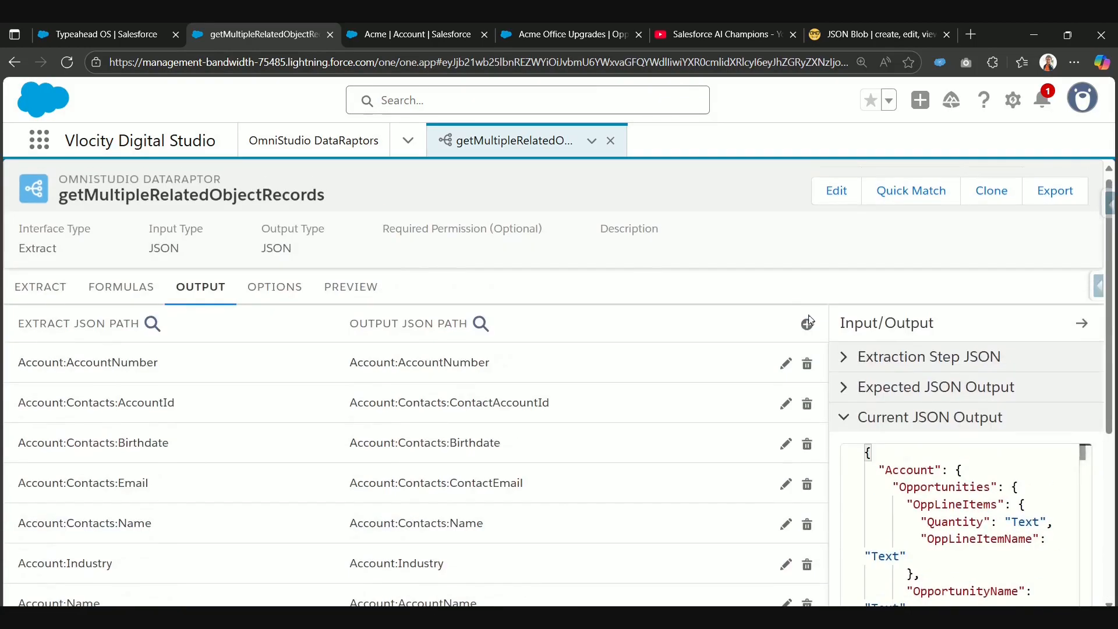
{"action": "left_click", "coordinate": [809, 323]}
{"action": "left_click", "coordinate": [391, 355]}
{"action": "type", "text": "Account:Opportunities:OppLineItems:Name"}
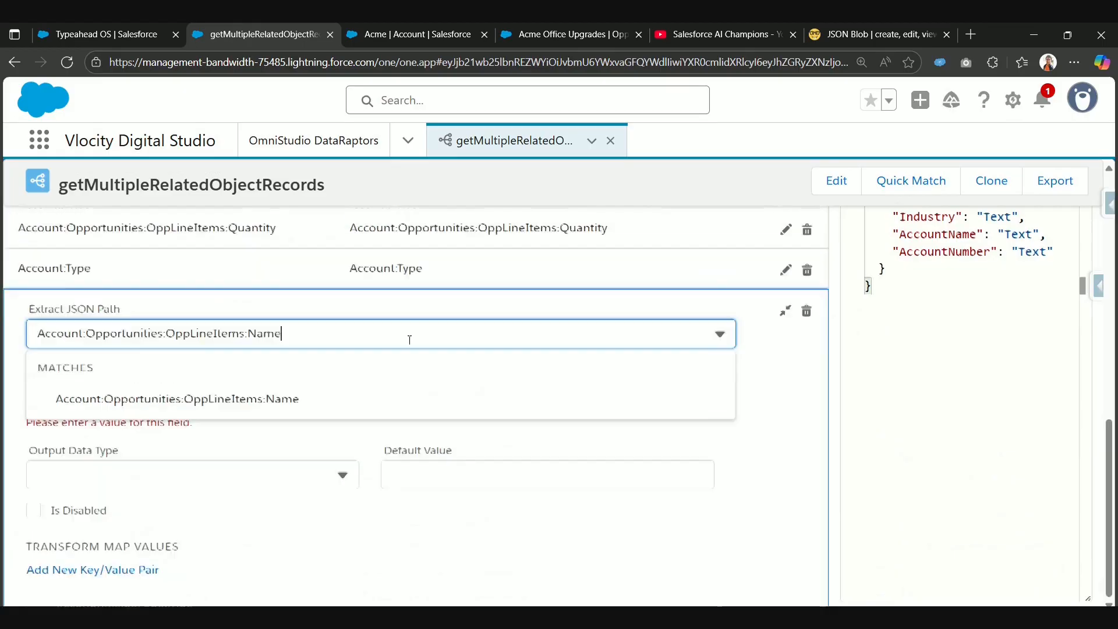
{"action": "key", "text": "BackSpace"}
{"action": "key", "text": "BackSpace"}
{"action": "key", "text": "BackSpace"}
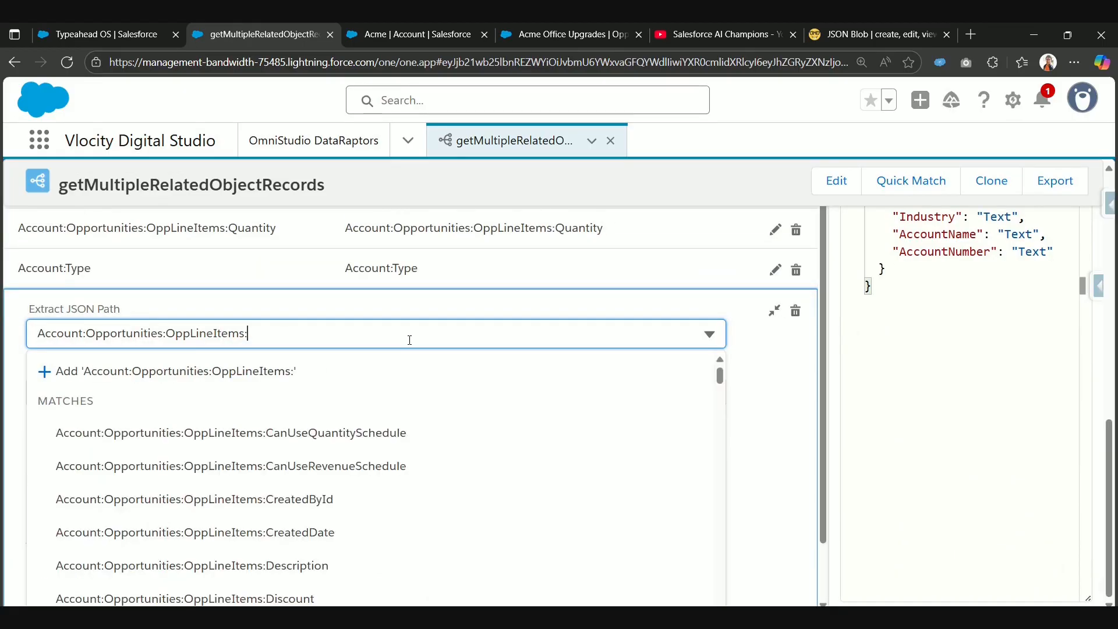
{"action": "scroll", "coordinate": [392, 592], "scroll_direction": "down", "scroll_amount": 15}
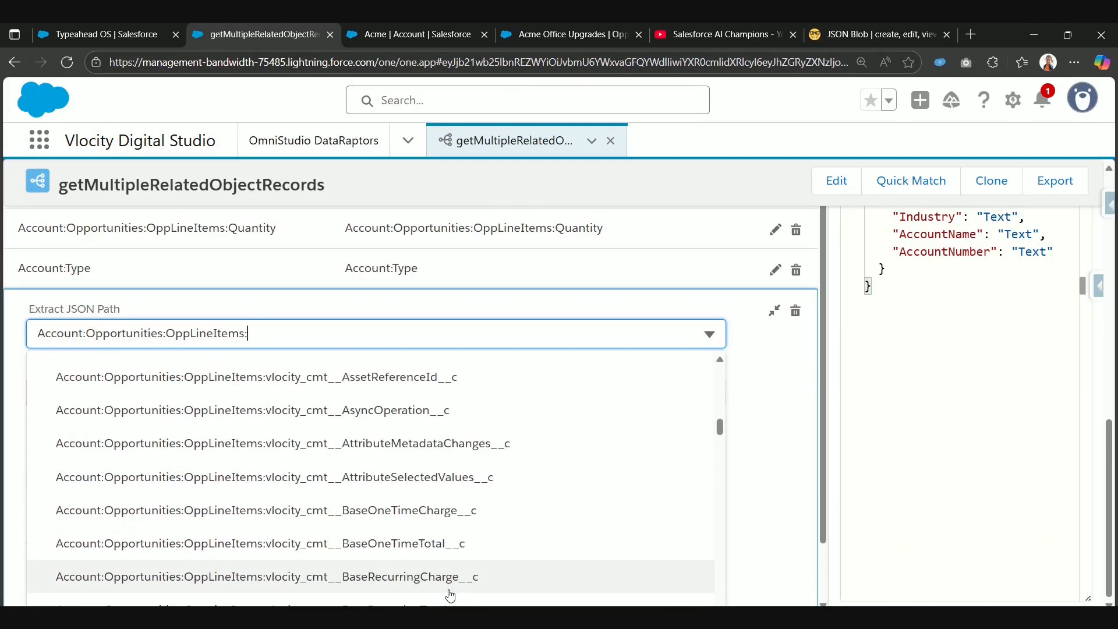
{"action": "scroll", "coordinate": [450, 595], "scroll_direction": "up", "scroll_amount": 4}
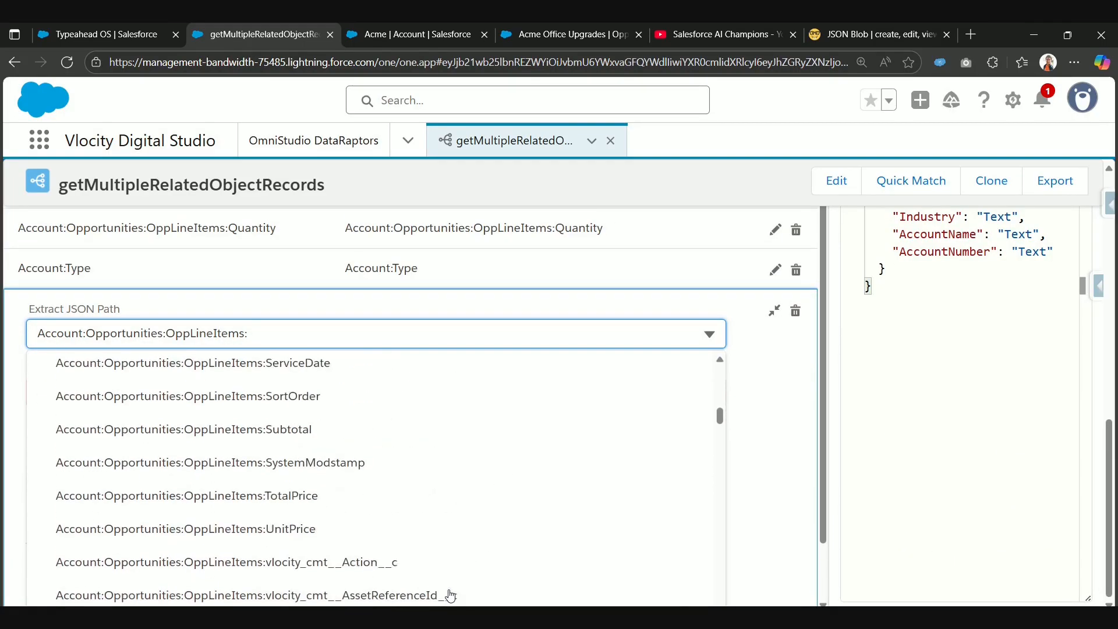
{"action": "left_click", "coordinate": [482, 510]}
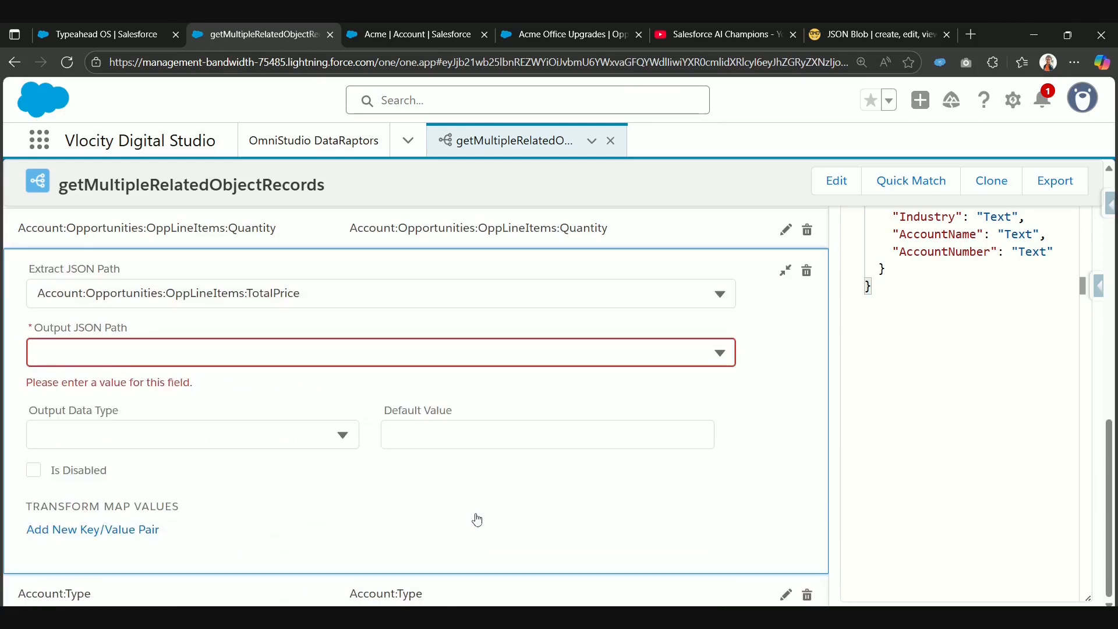
Step: Set the TotalPrice mapping's output JSON path to Account:Opportunities:OppLineItems:TotalPrice and collapse the mapping
{"action": "left_click", "coordinate": [378, 359]}
{"action": "type", "text": "Account:Opportunities:OppLineItems:Name"}
{"action": "key", "text": "BackSpace"}
{"action": "key", "text": "BackSpace"}
{"action": "key", "text": "BackSpace"}
{"action": "key", "text": "BackSpace"}
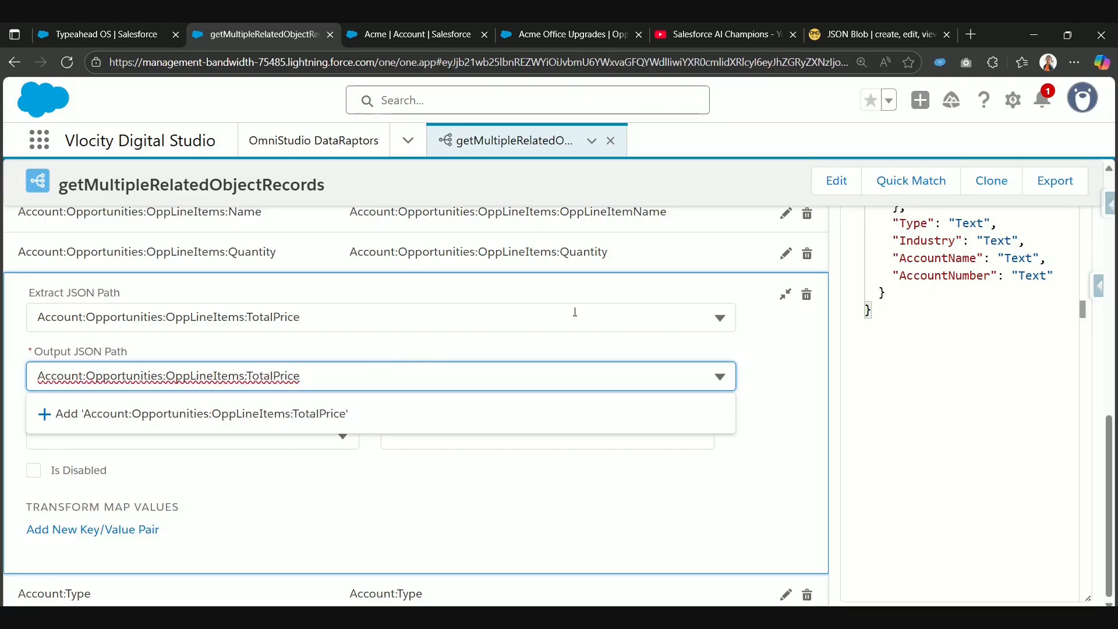
{"action": "left_click", "coordinate": [786, 294]}
Step: Add another output mapping with the extract JSON path Account:Opportunities:OppLineItems:ProductCode
{"action": "scroll", "coordinate": [754, 362], "scroll_direction": "up", "scroll_amount": 8}
{"action": "left_click", "coordinate": [807, 283]}
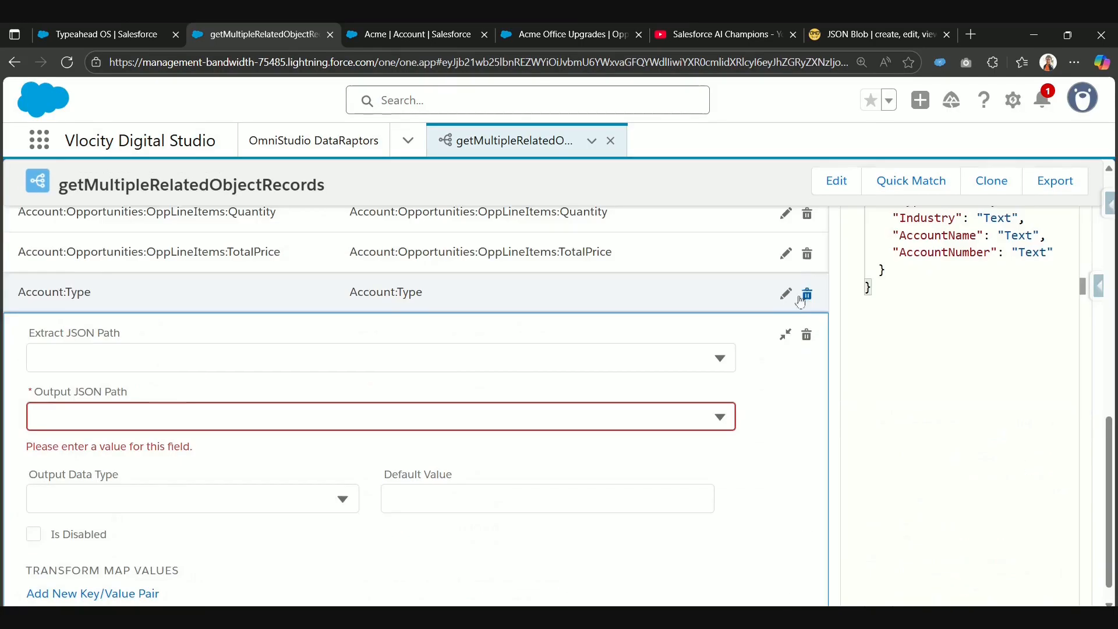
{"action": "left_click", "coordinate": [305, 361]}
{"action": "type", "text": "Account:Opportunities:OppLineItems:Name"}
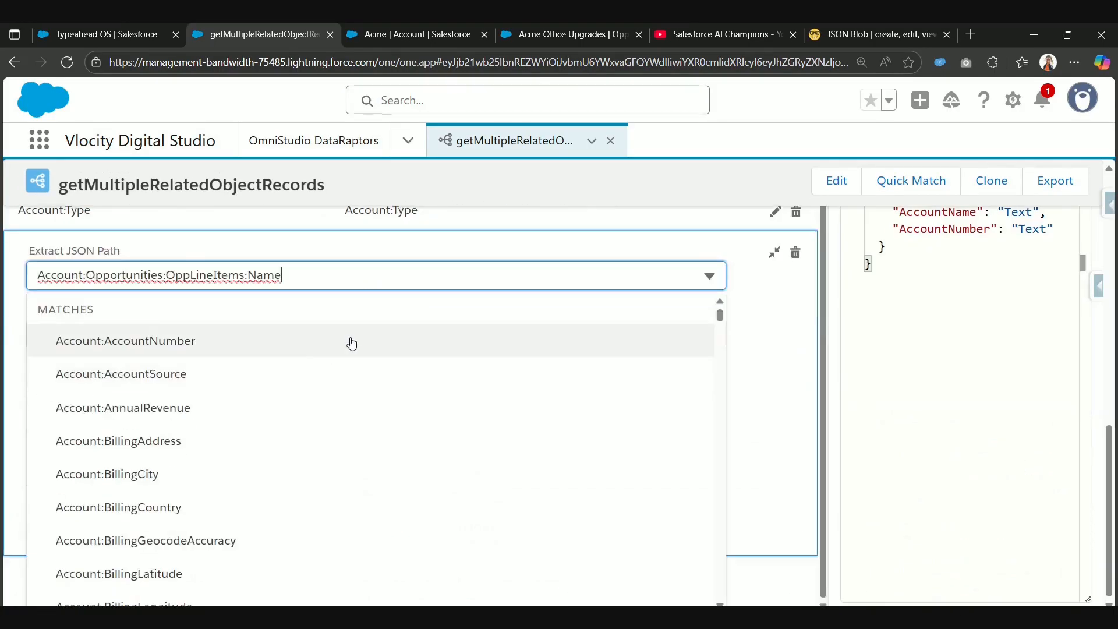
{"action": "key", "text": "BackSpace"}
{"action": "key", "text": "BackSpace"}
{"action": "key", "text": "BackSpace"}
{"action": "key", "text": "BackSpace"}
{"action": "type", "text": "Pro"}
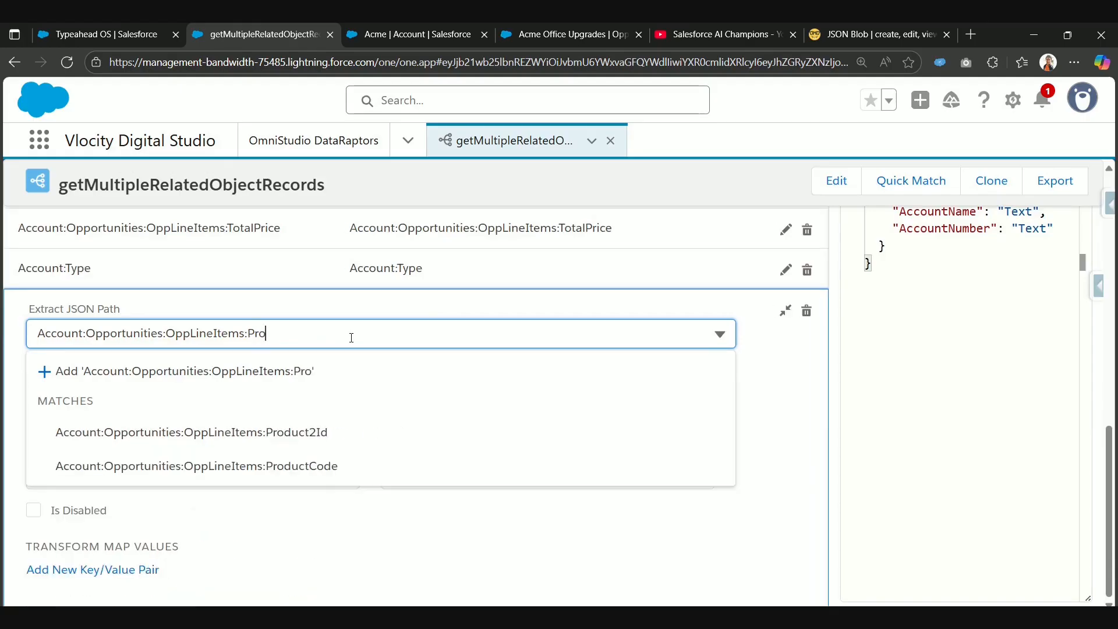
{"action": "left_click", "coordinate": [282, 469]}
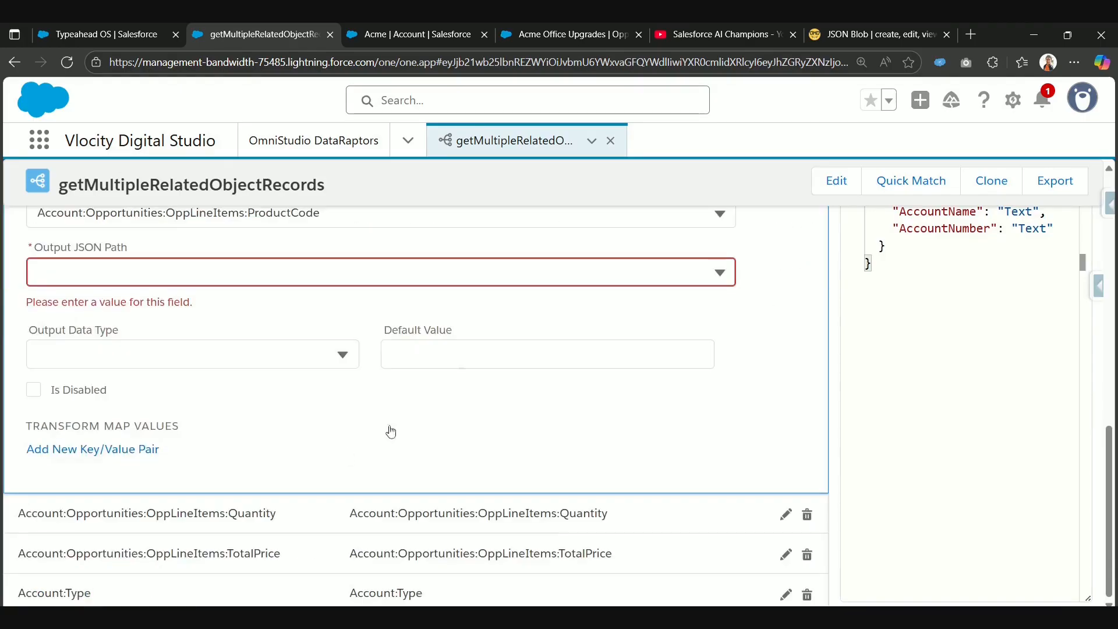
Step: Set the ProductCode mapping's output JSON path to Account:Opportunities:OppLineItems:ProductCode and collapse the mapping
{"action": "left_click", "coordinate": [506, 278]}
{"action": "type", "text": "Account:Opportunities:OppLineItems:Name"}
{"action": "key", "text": "BackSpace"}
{"action": "key", "text": "BackSpace"}
{"action": "key", "text": "BackSpace"}
{"action": "key", "text": "BackSpace"}
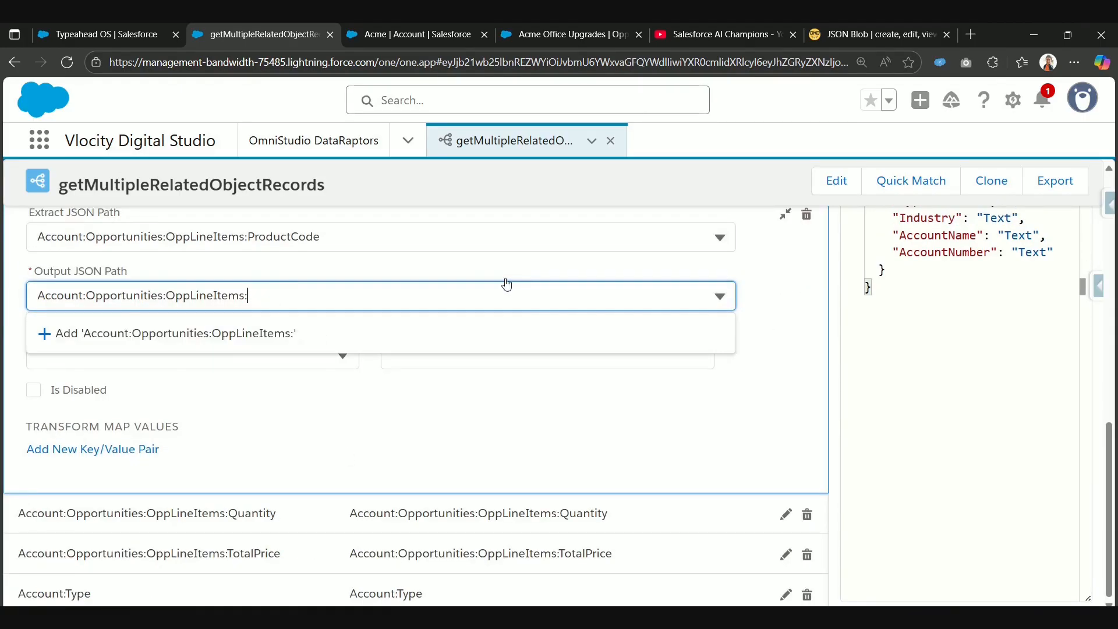
{"action": "type", "text": "ProductCode"}
{"action": "left_click", "coordinate": [495, 330]}
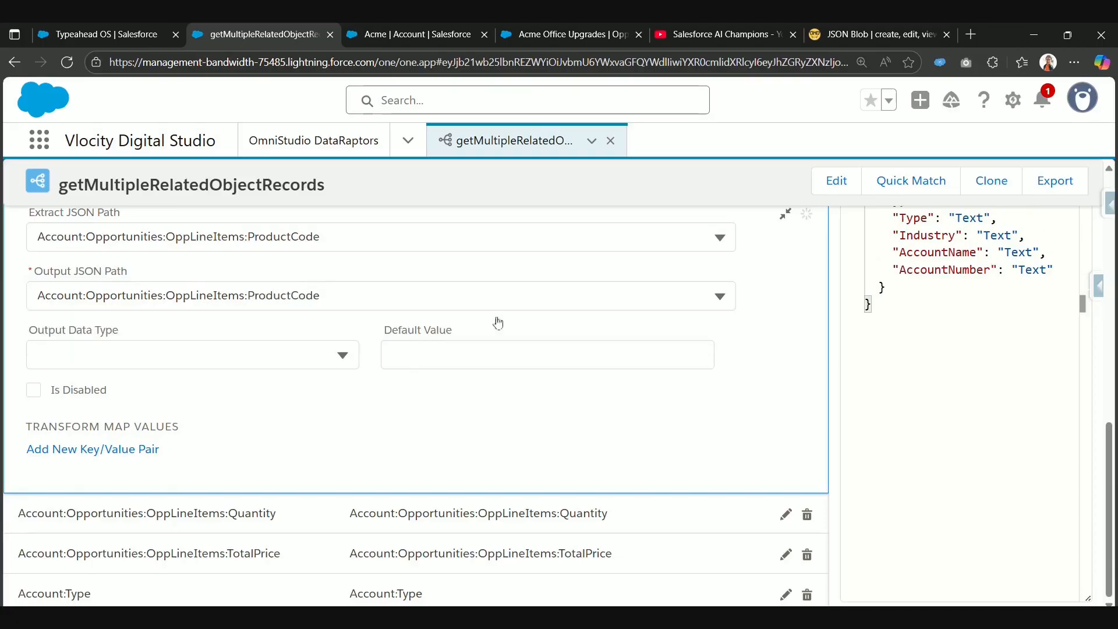
{"action": "left_click", "coordinate": [786, 357]}
Step: Execute the DataRaptor preview again with the existing accountId input parameter
{"action": "scroll", "coordinate": [373, 303], "scroll_direction": "up", "scroll_amount": 5}
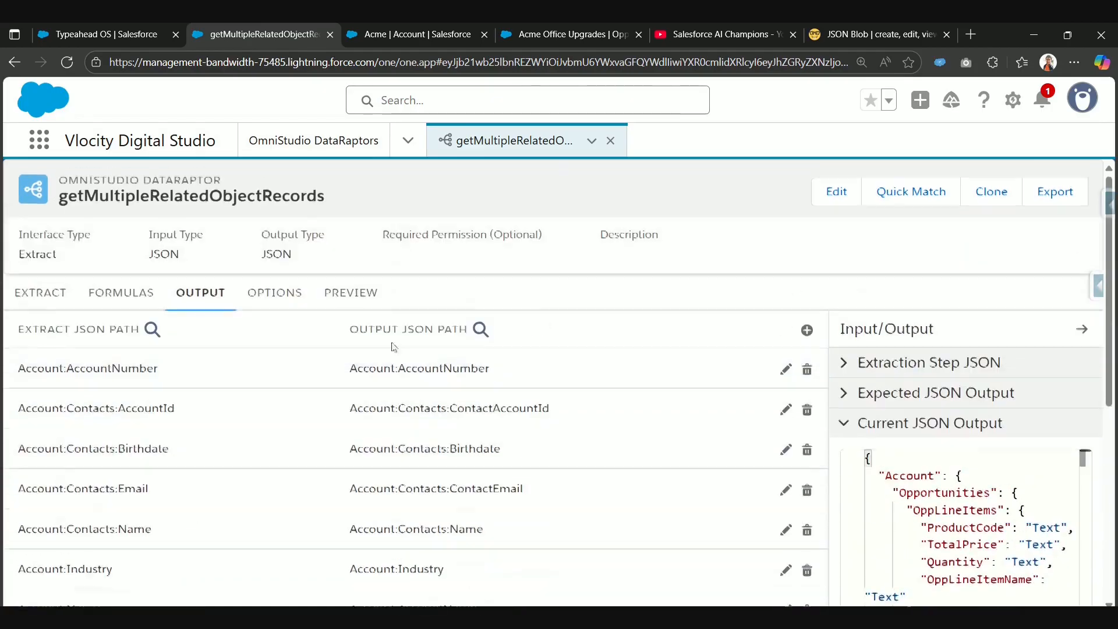
{"action": "left_click", "coordinate": [350, 292]}
{"action": "left_click", "coordinate": [233, 588]}
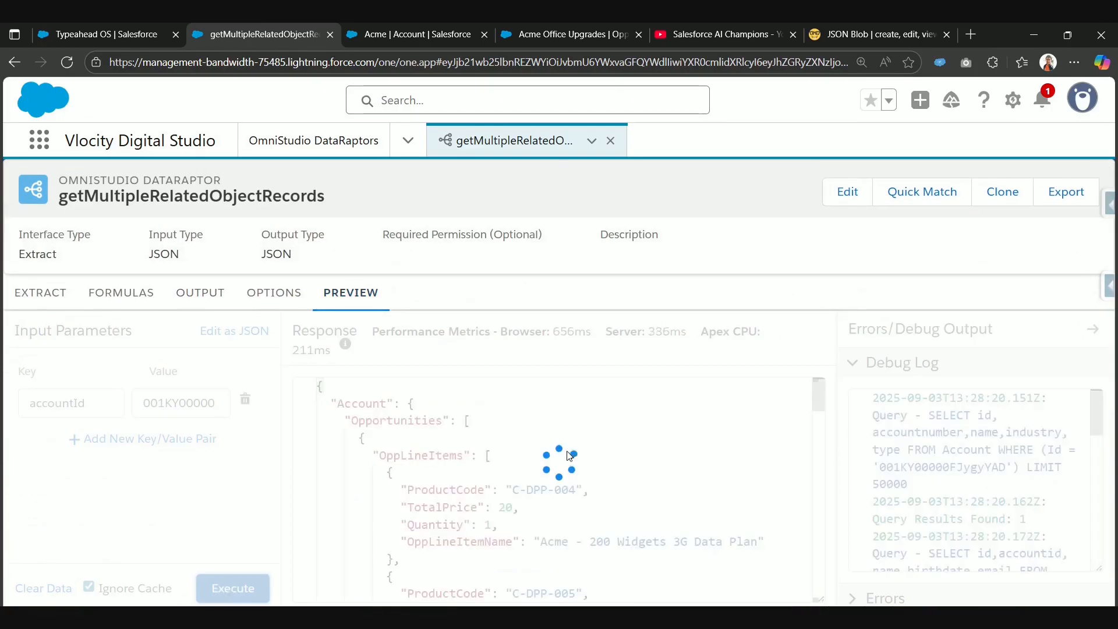
Step: Copy the entire preview response and replace the JSON in the JSON Blob editor with it
{"action": "left_click", "coordinate": [464, 421]}
{"action": "key", "text": "ctrl+a"}
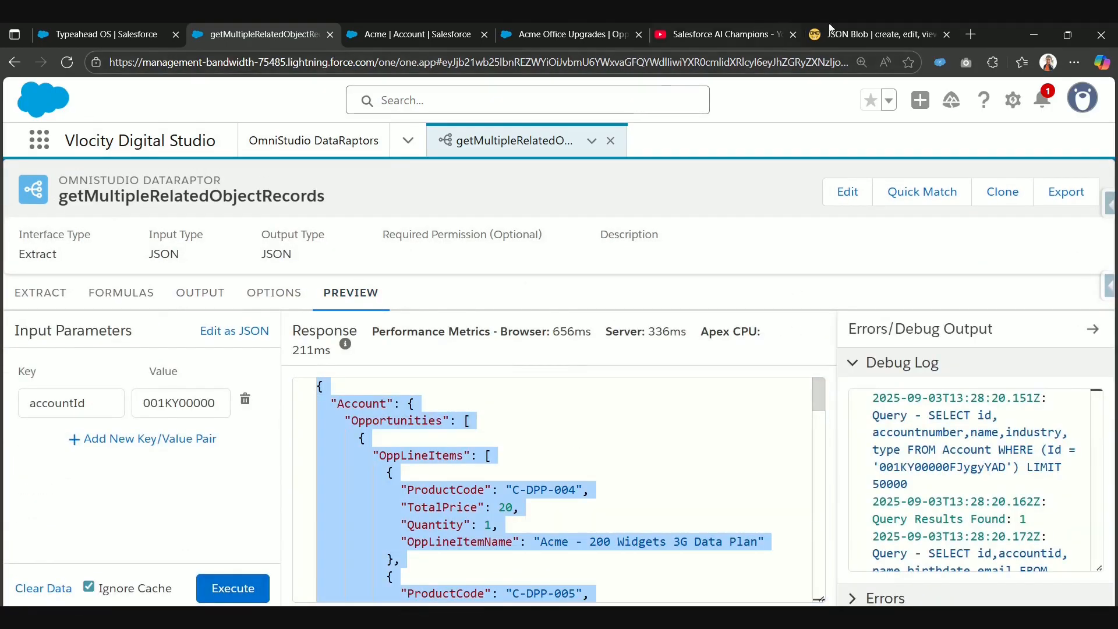
{"action": "left_click", "coordinate": [876, 34]}
{"action": "left_click", "coordinate": [373, 286]}
{"action": "key", "text": "ctrl+a"}
{"action": "key", "text": "ctrl+v"}
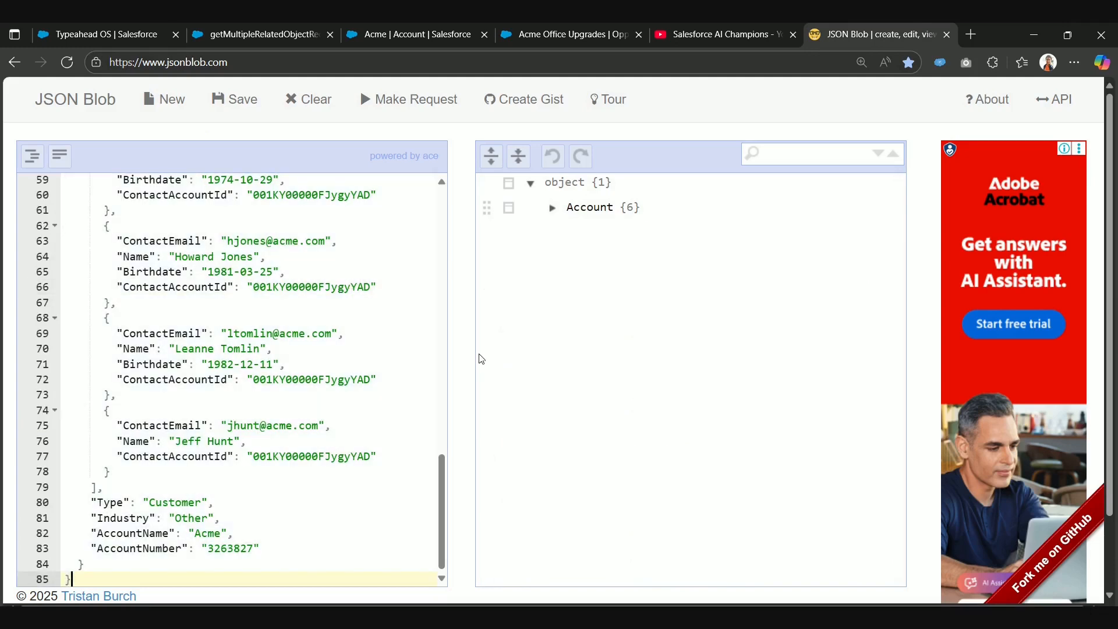
Step: Expand the Account node down to the first opportunity in the JSON tree and examine each of its OppLineItems
{"action": "left_click", "coordinate": [552, 208]}
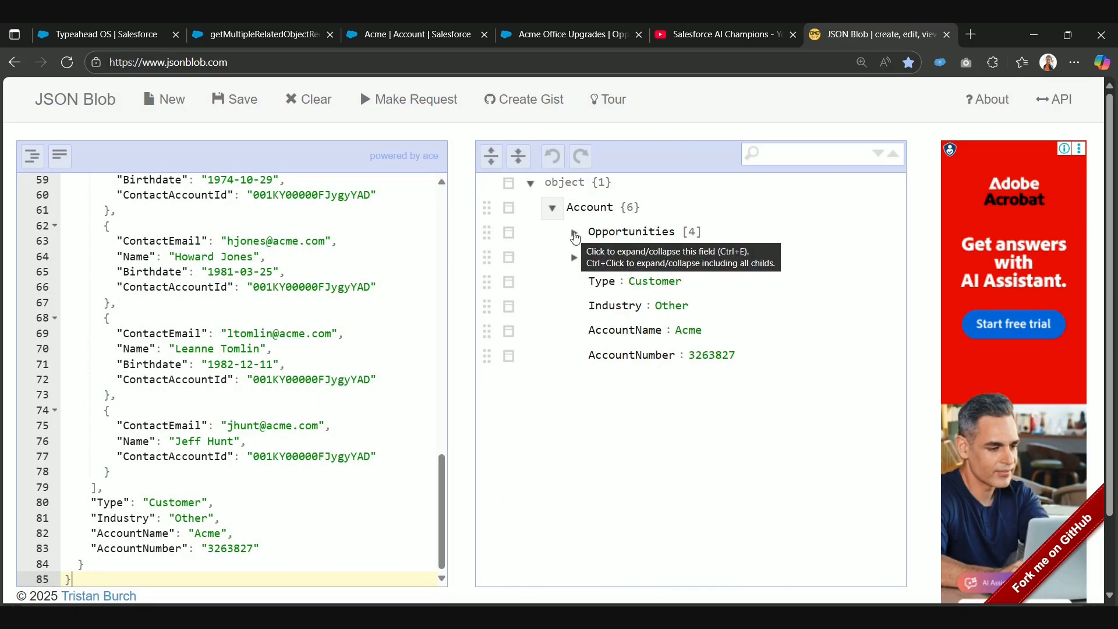
{"action": "left_click", "coordinate": [574, 233]}
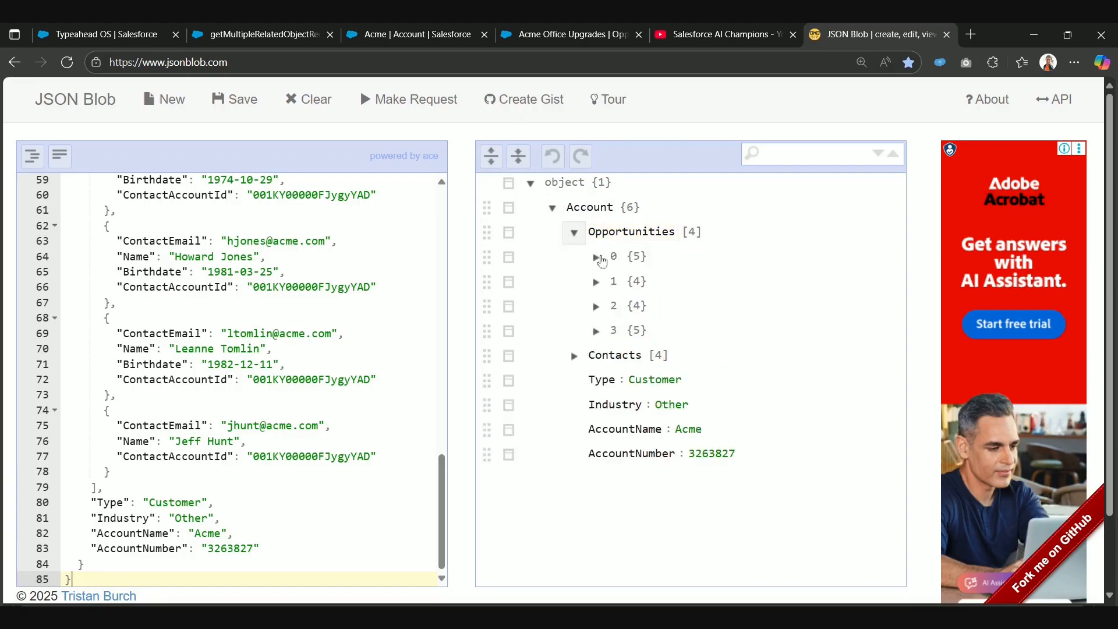
{"action": "left_click", "coordinate": [596, 257]}
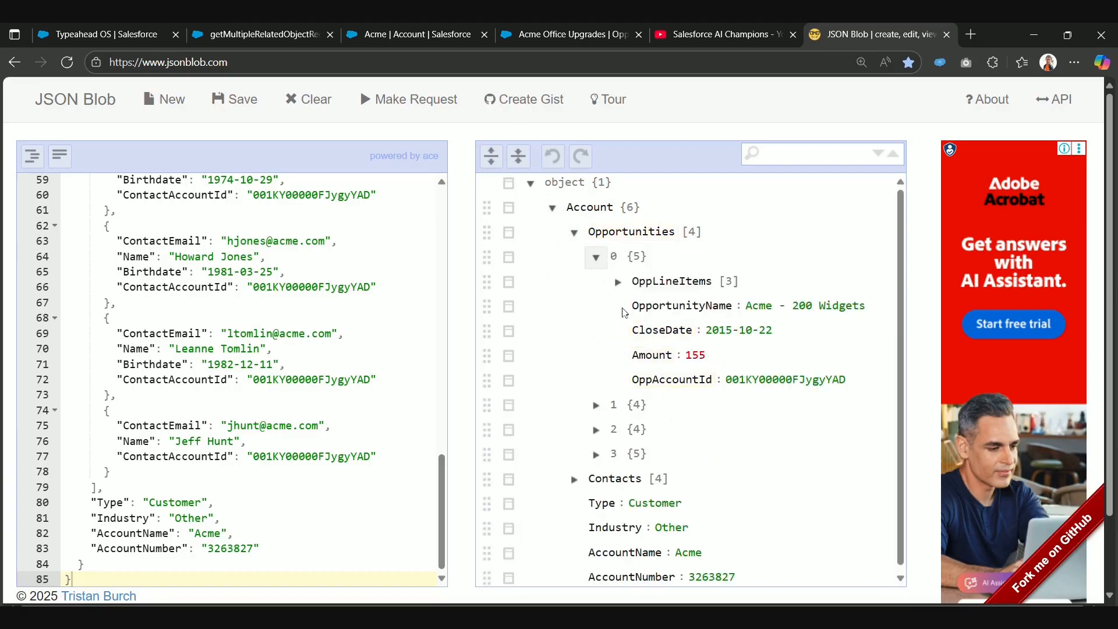
{"action": "left_click", "coordinate": [665, 285]}
{"action": "left_click", "coordinate": [618, 282]}
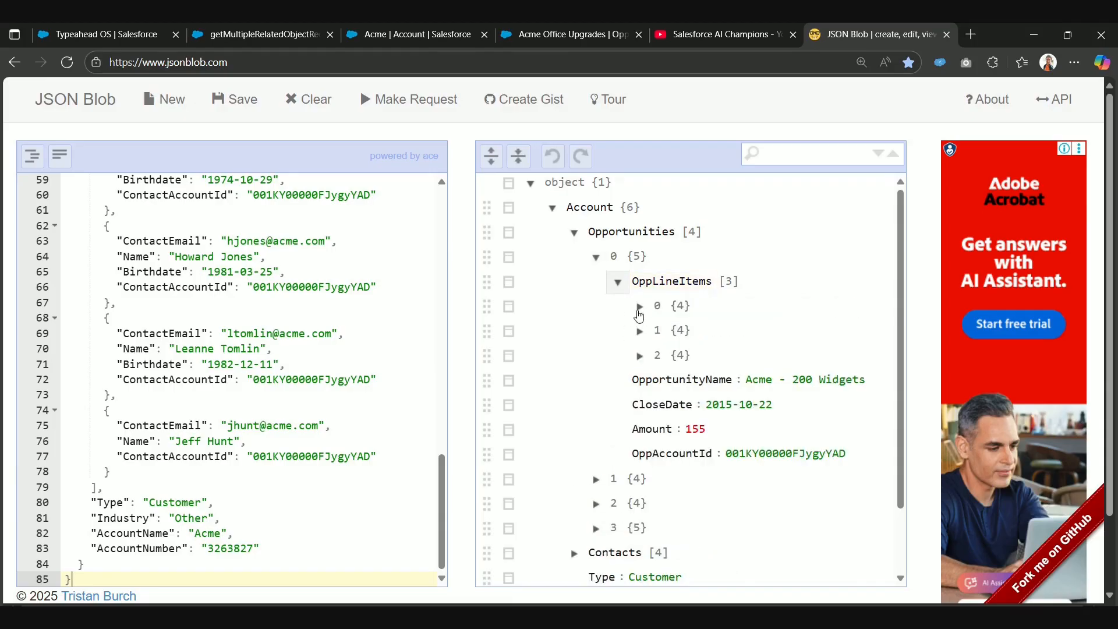
{"action": "left_click", "coordinate": [640, 306]}
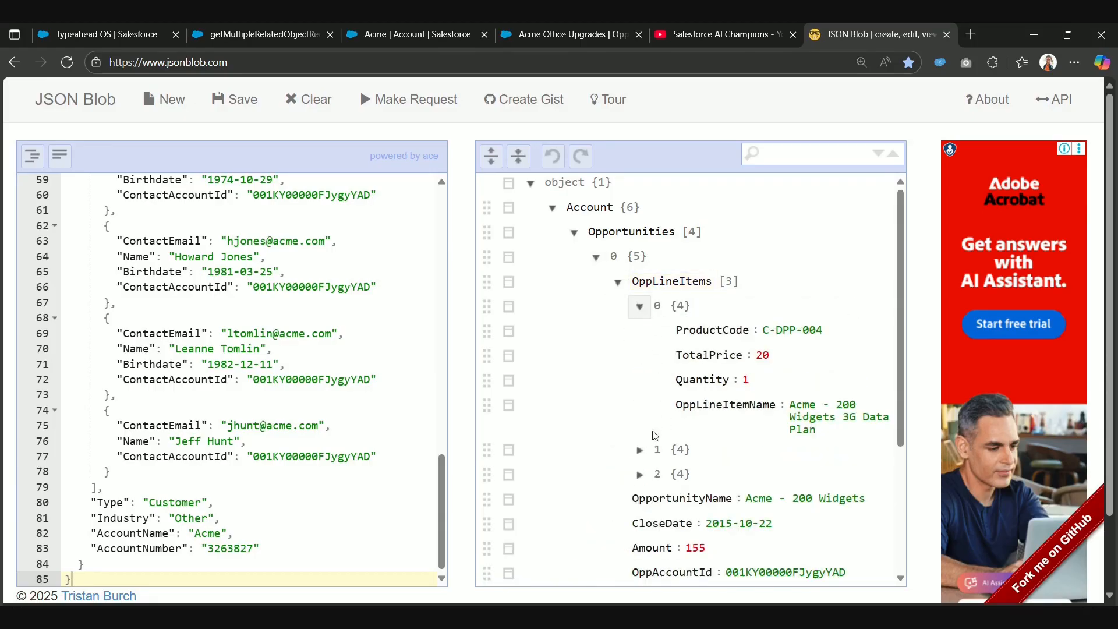
{"action": "left_click", "coordinate": [640, 450]}
{"action": "scroll", "coordinate": [640, 431], "scroll_direction": "down", "scroll_amount": 2}
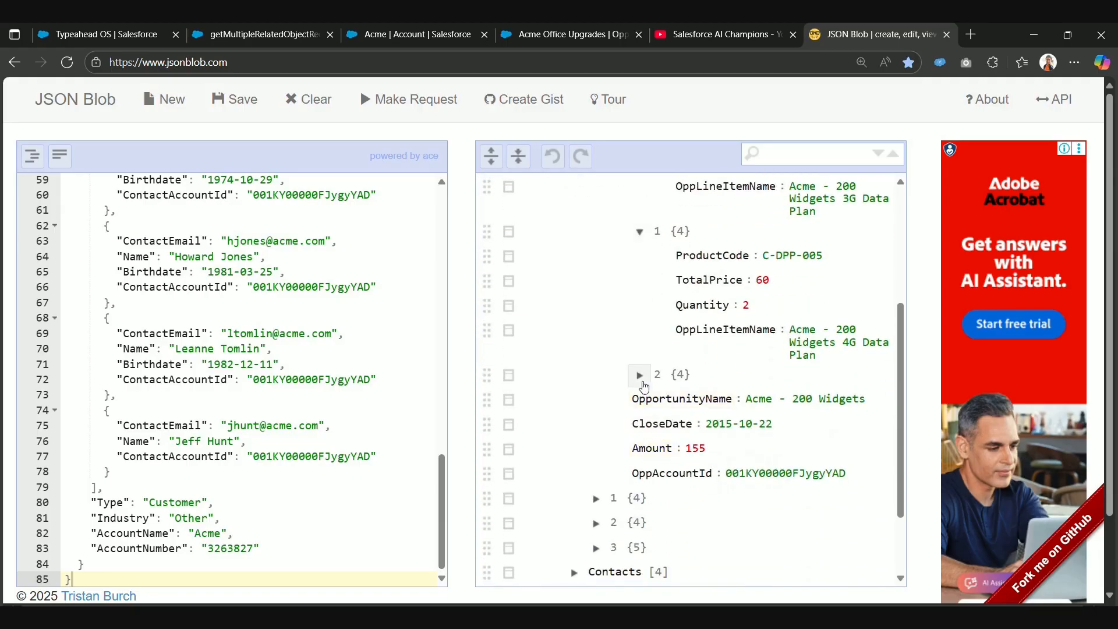
{"action": "left_click", "coordinate": [640, 374]}
{"action": "scroll", "coordinate": [641, 407], "scroll_direction": "down", "scroll_amount": 4}
Step: Inspect the second and third opportunities in the JSON tree for line items, collapsing each one after viewing
{"action": "left_click", "coordinate": [597, 401]}
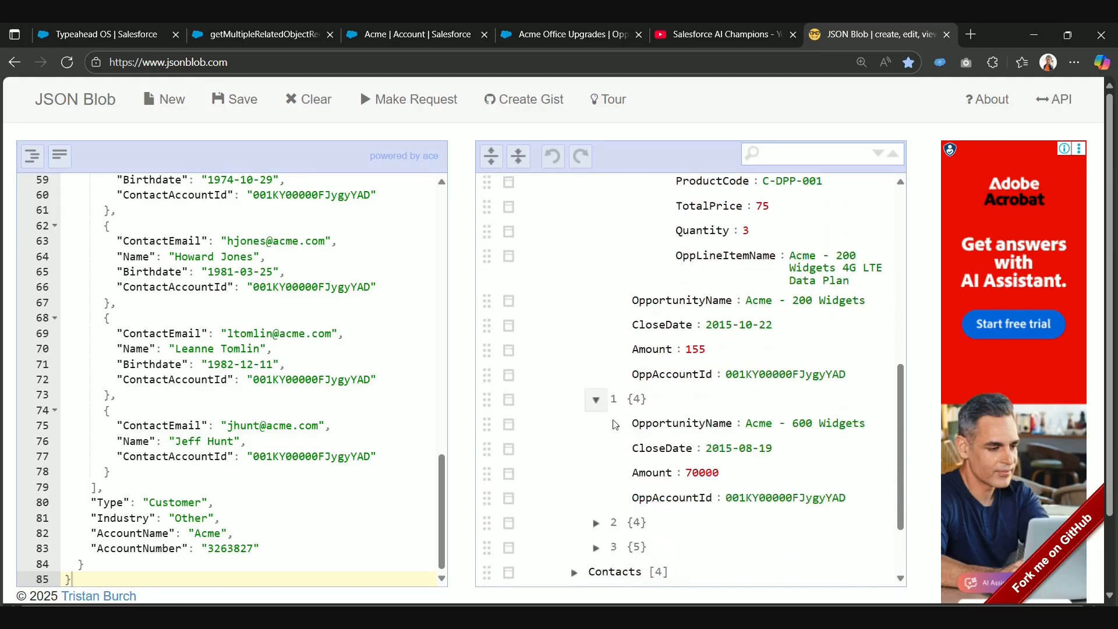
{"action": "scroll", "coordinate": [629, 336], "scroll_direction": "down", "scroll_amount": 2}
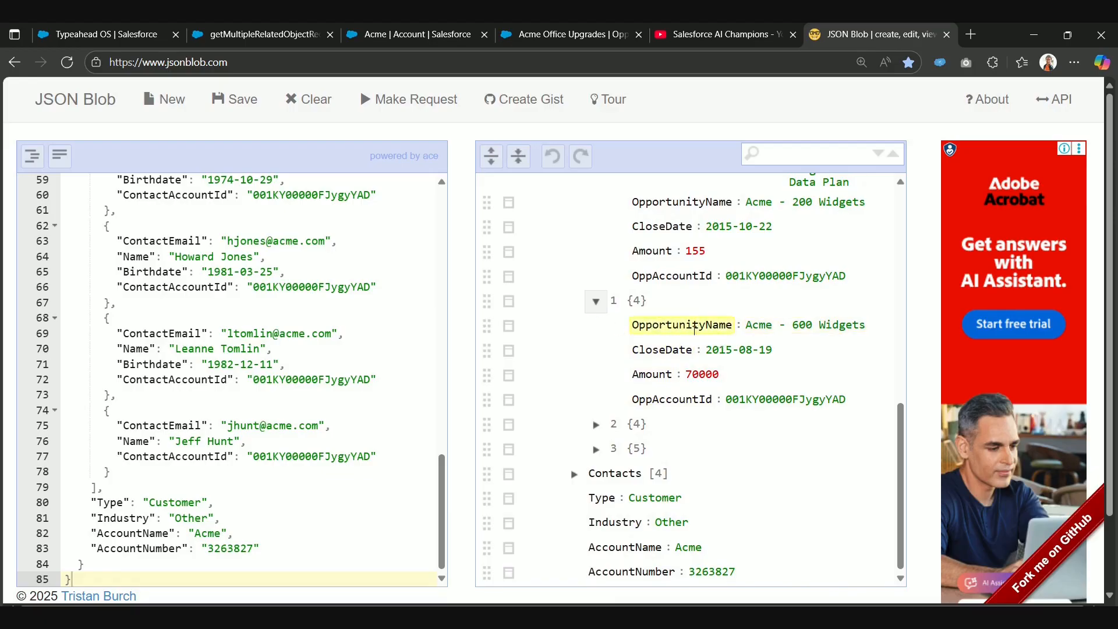
{"action": "left_click", "coordinate": [596, 300]}
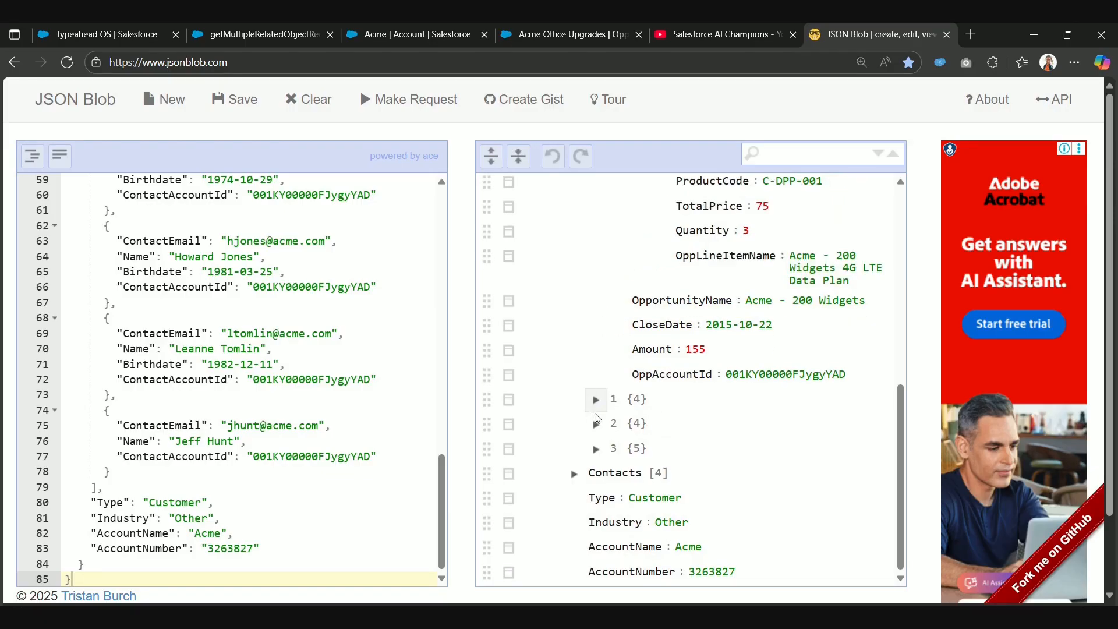
{"action": "left_click", "coordinate": [595, 425]}
{"action": "scroll", "coordinate": [595, 408], "scroll_direction": "down", "scroll_amount": 2}
{"action": "left_click", "coordinate": [594, 326]}
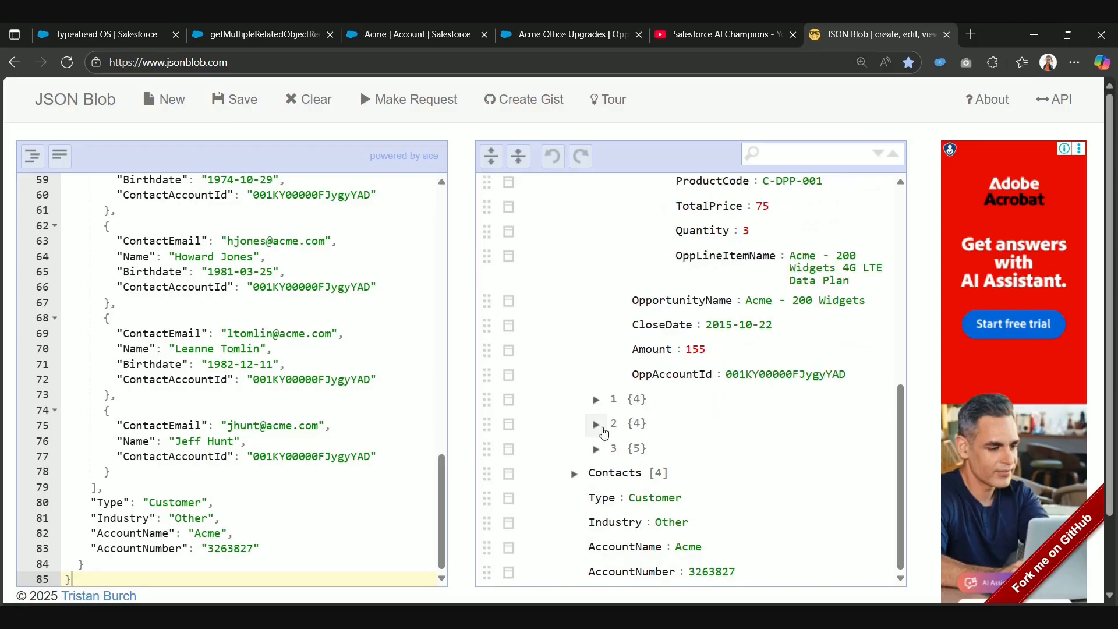
Step: Expand the fourth opportunity and its OppLineItems, and compare them with the first opportunity's line items
{"action": "left_click", "coordinate": [596, 448]}
{"action": "scroll", "coordinate": [599, 448], "scroll_direction": "down", "scroll_amount": 2}
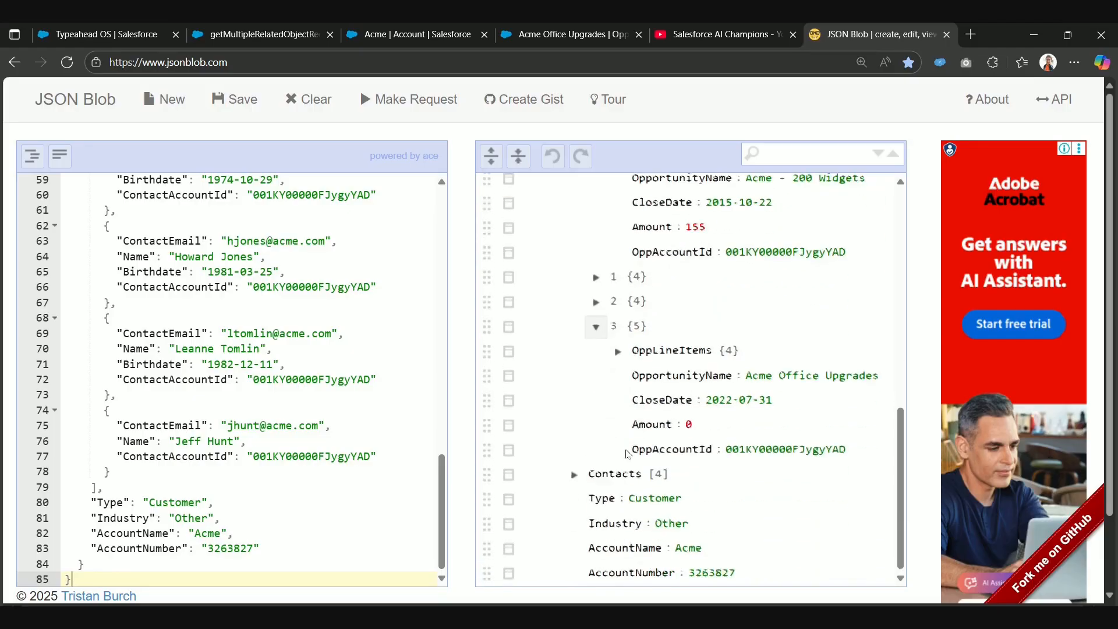
{"action": "left_click", "coordinate": [618, 350]}
{"action": "scroll", "coordinate": [717, 433], "scroll_direction": "down", "scroll_amount": 2}
{"action": "scroll", "coordinate": [717, 433], "scroll_direction": "down", "scroll_amount": 2}
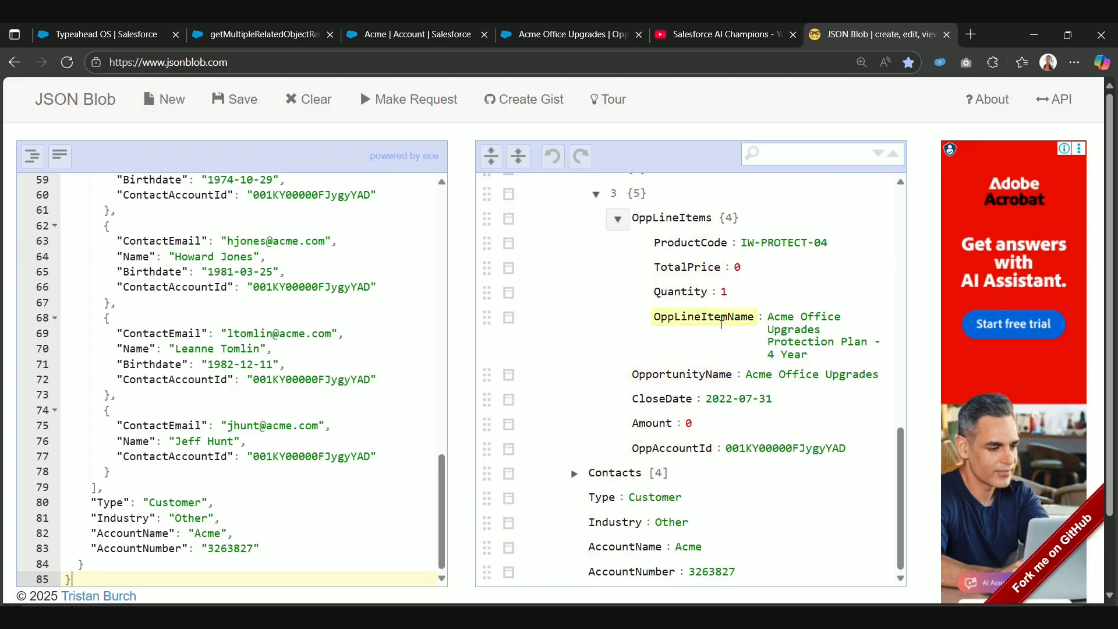
{"action": "scroll", "coordinate": [701, 393], "scroll_direction": "up", "scroll_amount": 12}
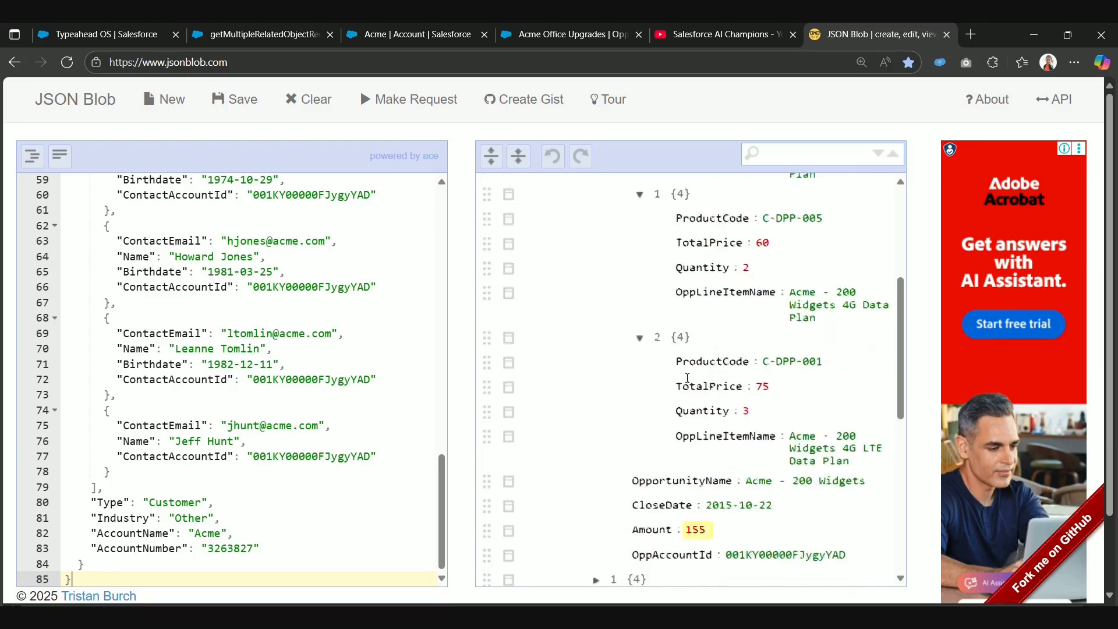
Step: Switch to the Acme account page in Salesforce to check its opportunities, and return to the DataRaptor's preview response
{"action": "left_click", "coordinate": [510, 29]}
{"action": "left_click", "coordinate": [439, 32]}
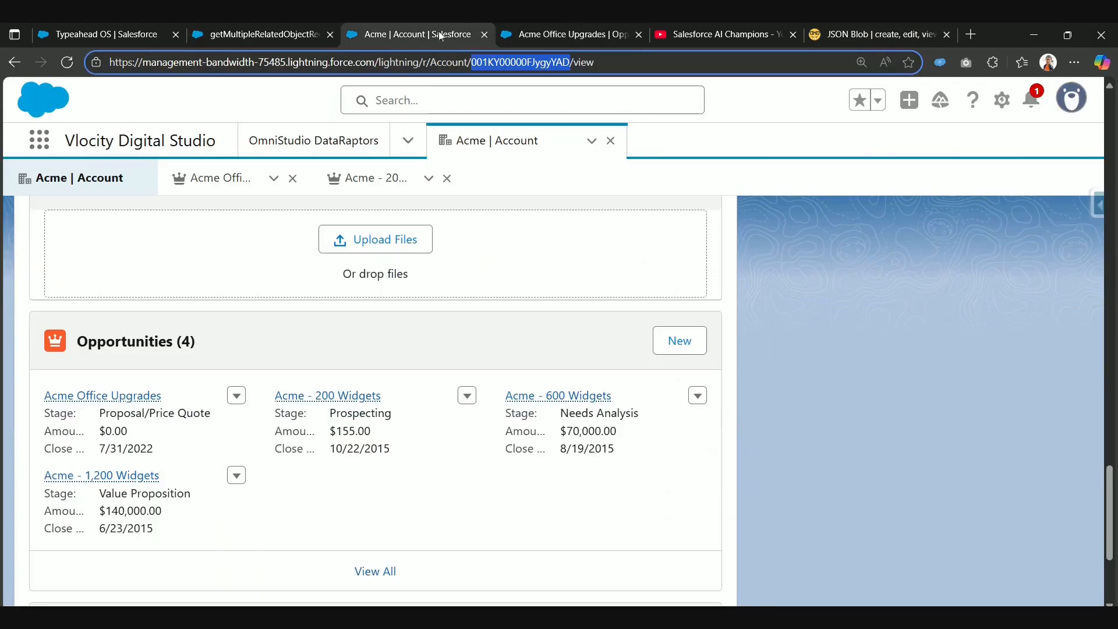
{"action": "left_click", "coordinate": [243, 32]}
{"action": "scroll", "coordinate": [436, 445], "scroll_direction": "down", "scroll_amount": 10}
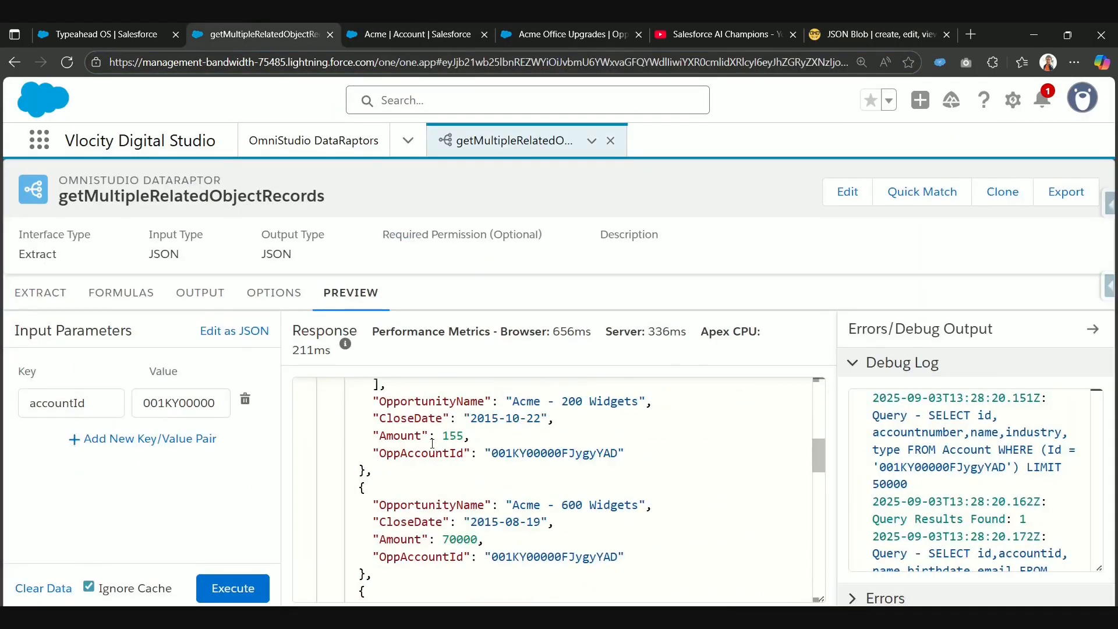
Step: Review the output paths and filters of the Account, Contact, Opportunity and OpportunityLineItem extract steps
{"action": "left_click", "coordinate": [32, 293]}
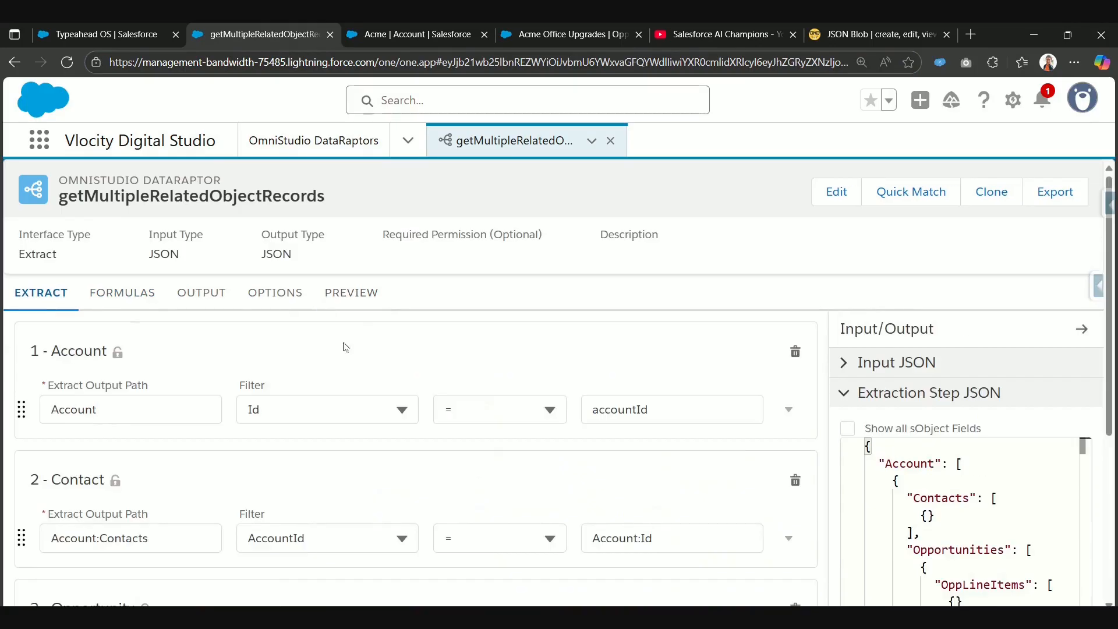
{"action": "scroll", "coordinate": [659, 362], "scroll_direction": "down", "scroll_amount": 3}
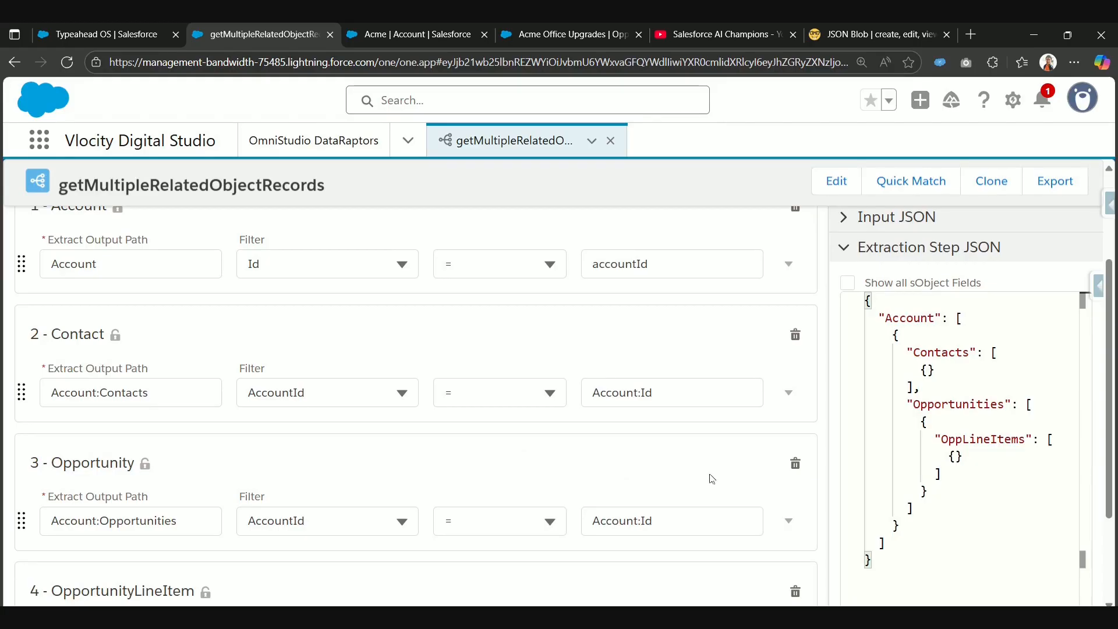
{"action": "scroll", "coordinate": [705, 481], "scroll_direction": "down", "scroll_amount": 3}
{"action": "scroll", "coordinate": [452, 389], "scroll_direction": "up", "scroll_amount": 5}
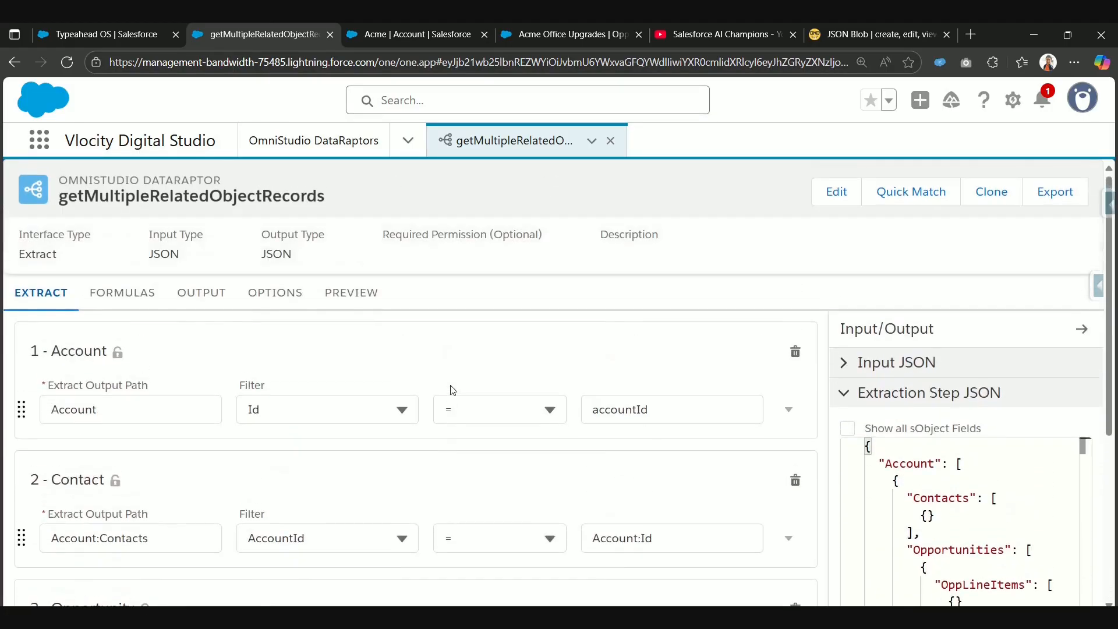
{"action": "scroll", "coordinate": [453, 391], "scroll_direction": "down", "scroll_amount": 5}
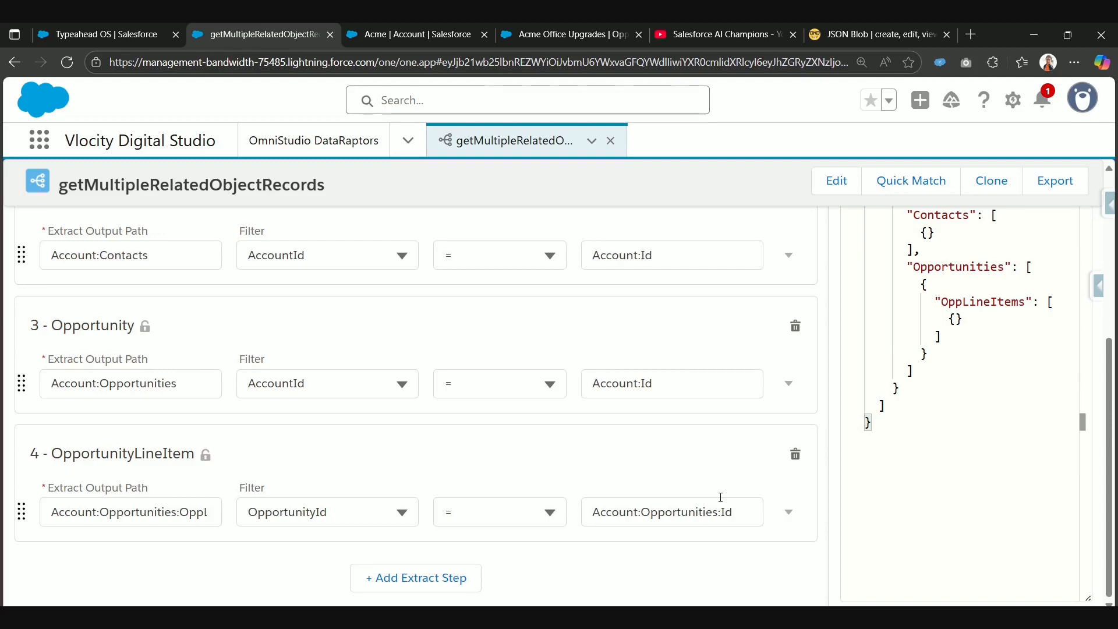
{"action": "scroll", "coordinate": [720, 498], "scroll_direction": "up", "scroll_amount": 1}
{"action": "scroll", "coordinate": [721, 497], "scroll_direction": "up", "scroll_amount": 5}
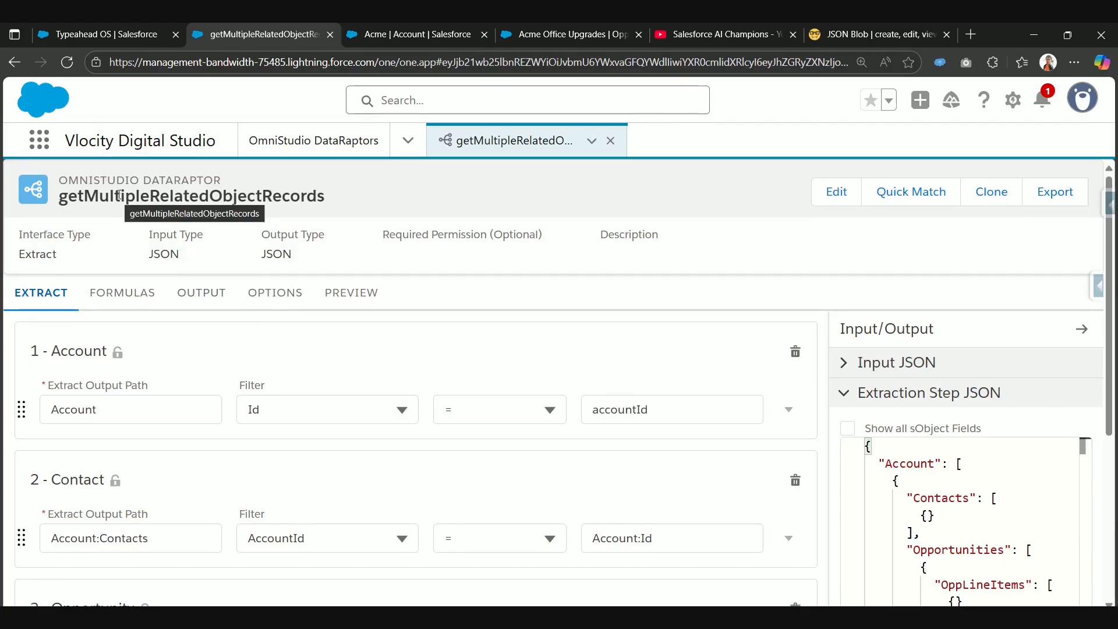
Step: Review the DataRaptor's output mappings and its preview response
{"action": "left_click", "coordinate": [203, 294]}
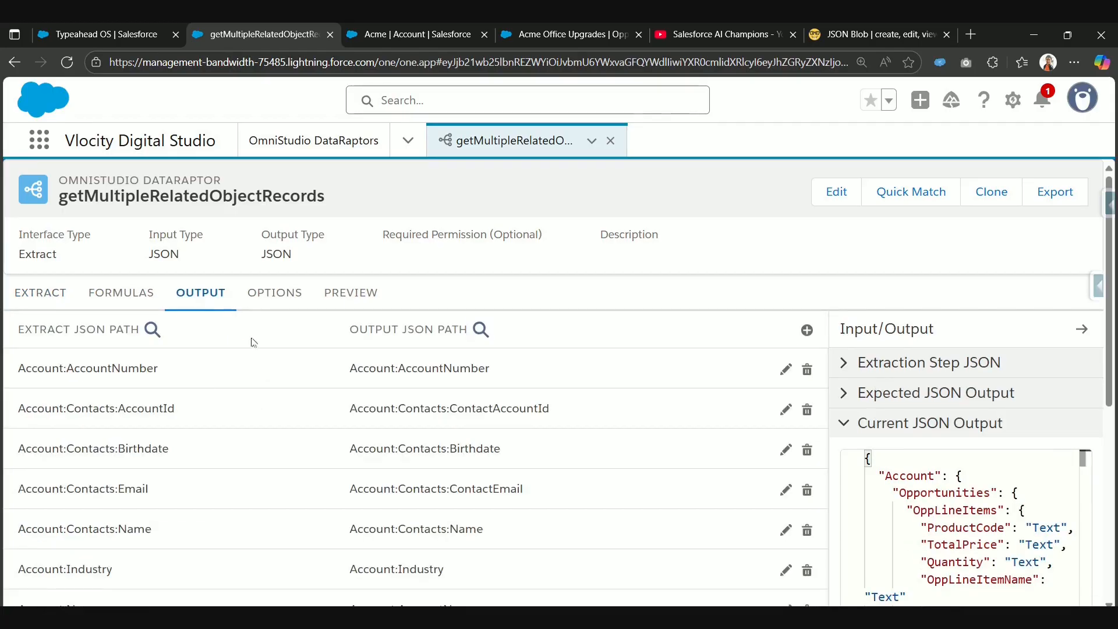
{"action": "left_click", "coordinate": [340, 292]}
{"action": "scroll", "coordinate": [473, 538], "scroll_direction": "down", "scroll_amount": 1}
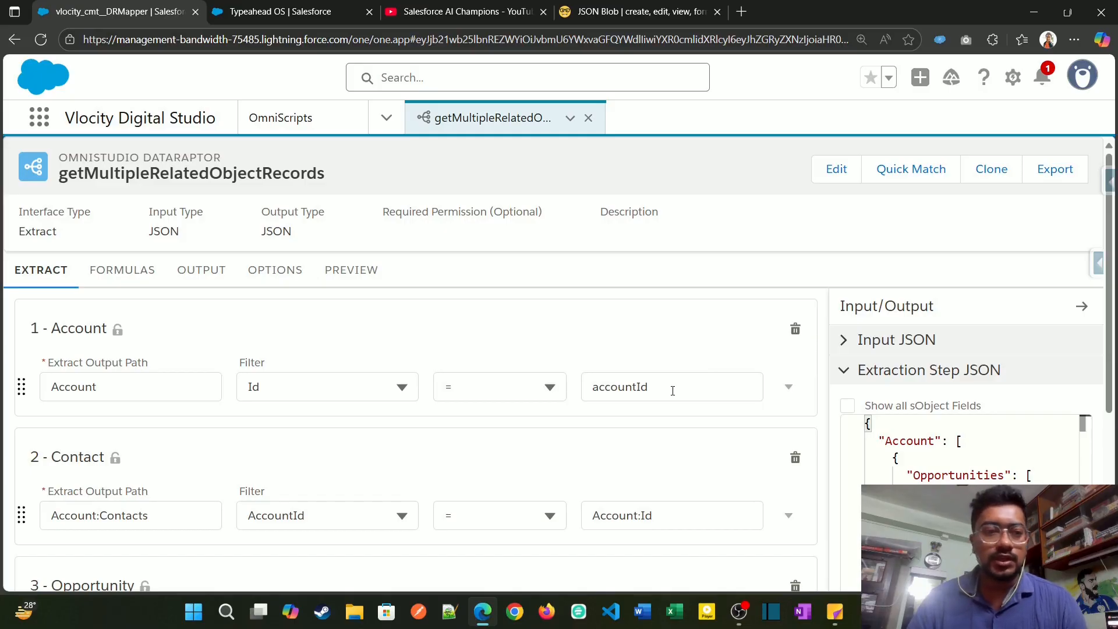
Step: Recheck how the extract steps link contacts and opportunities to the account, and line items to opportunities
{"action": "scroll", "coordinate": [425, 442], "scroll_direction": "down", "scroll_amount": 2}
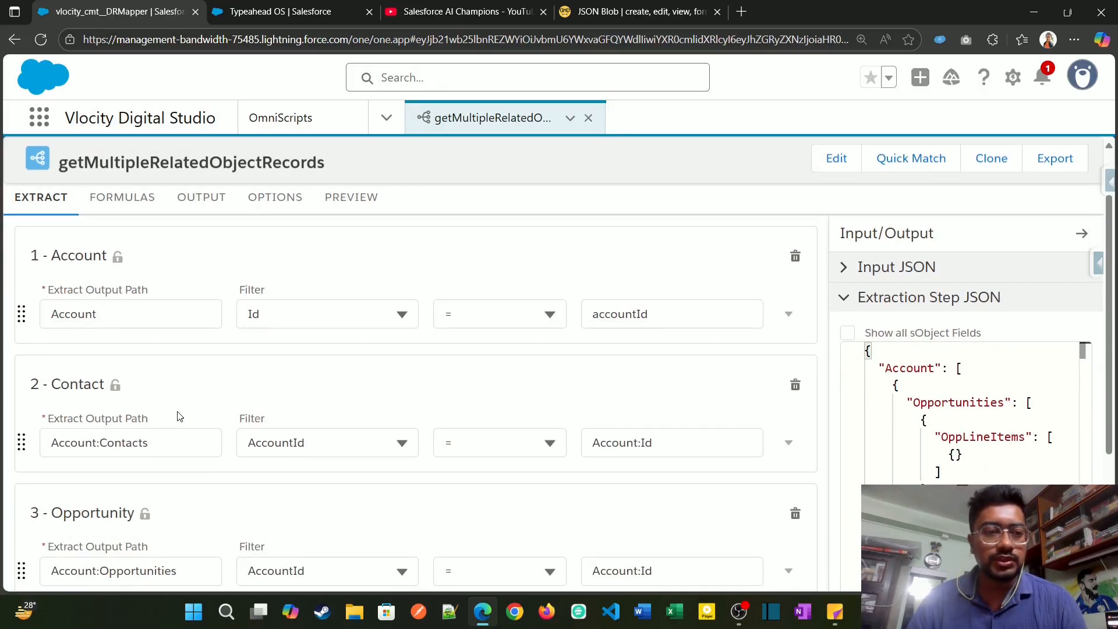
{"action": "scroll", "coordinate": [180, 417], "scroll_direction": "down", "scroll_amount": 2}
{"action": "scroll", "coordinate": [150, 469], "scroll_direction": "down", "scroll_amount": 3}
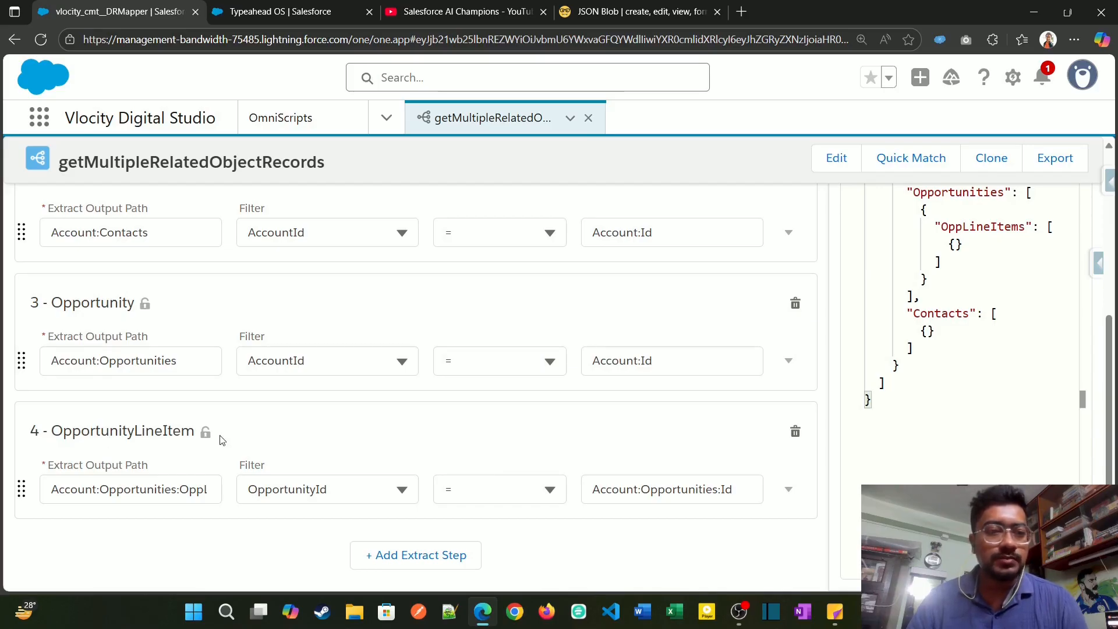
Step: Rerun the DataRaptor preview with the existing accountId input parameter and check its key and value
{"action": "scroll", "coordinate": [220, 438], "scroll_direction": "up", "scroll_amount": 5}
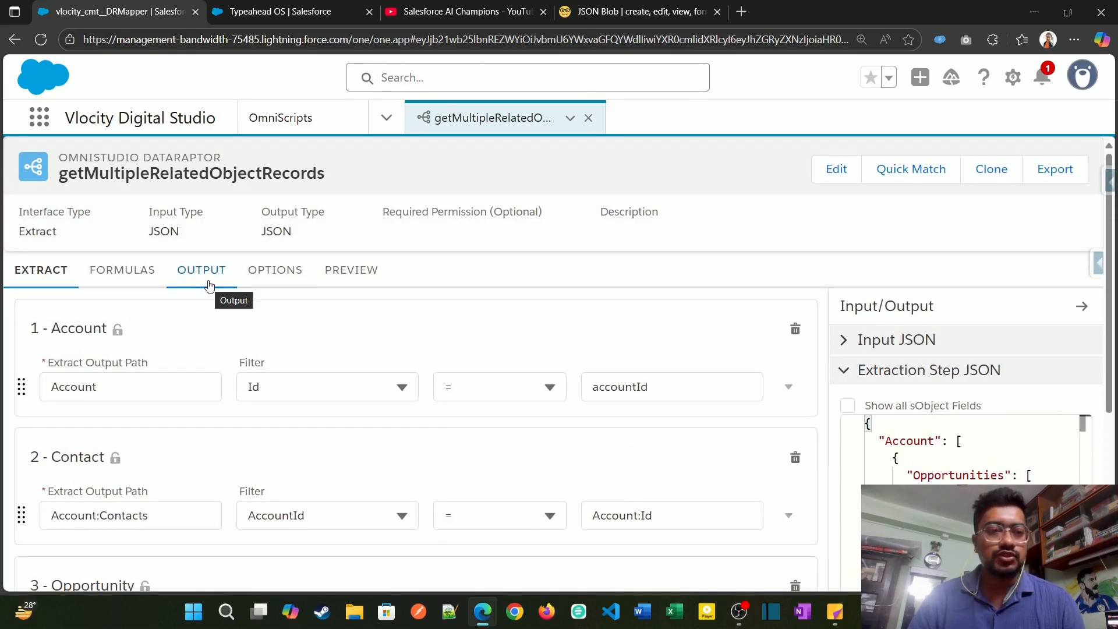
{"action": "left_click", "coordinate": [209, 285]}
{"action": "left_click", "coordinate": [335, 273]}
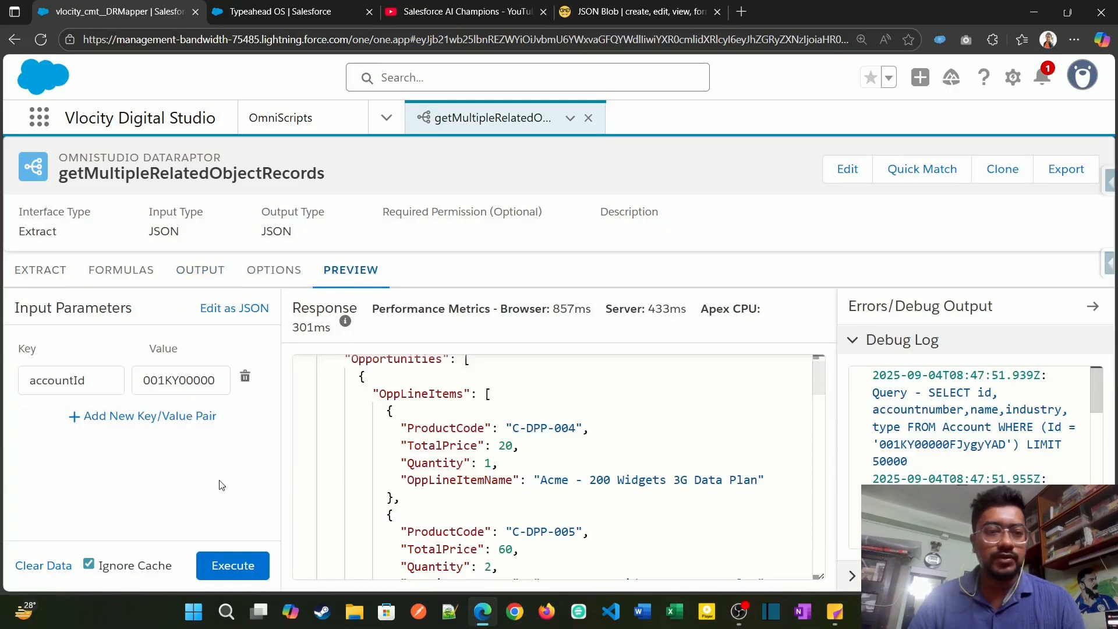
{"action": "left_click", "coordinate": [234, 562]}
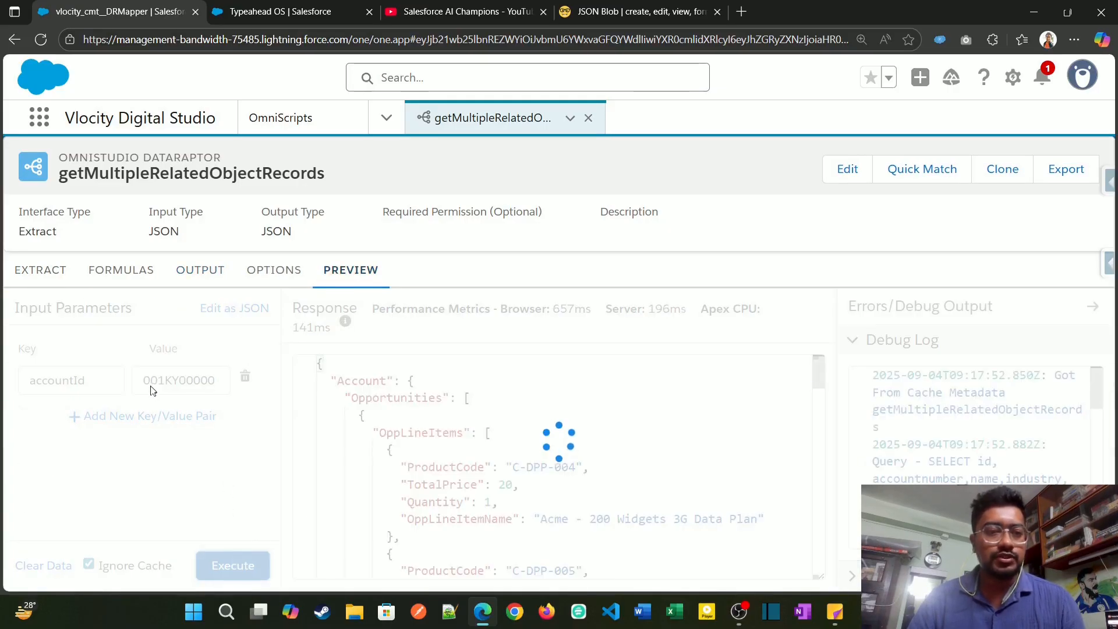
{"action": "left_click_drag", "start_coordinate": [87, 381], "coordinate": [13, 387]}
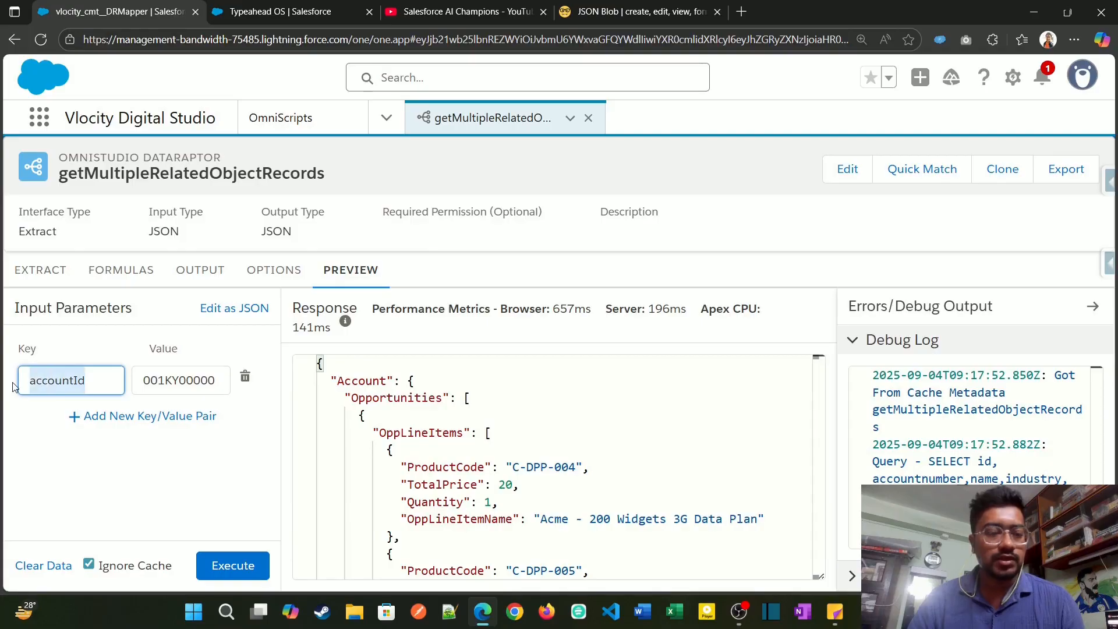
{"action": "left_click_drag", "start_coordinate": [140, 385], "coordinate": [237, 400]}
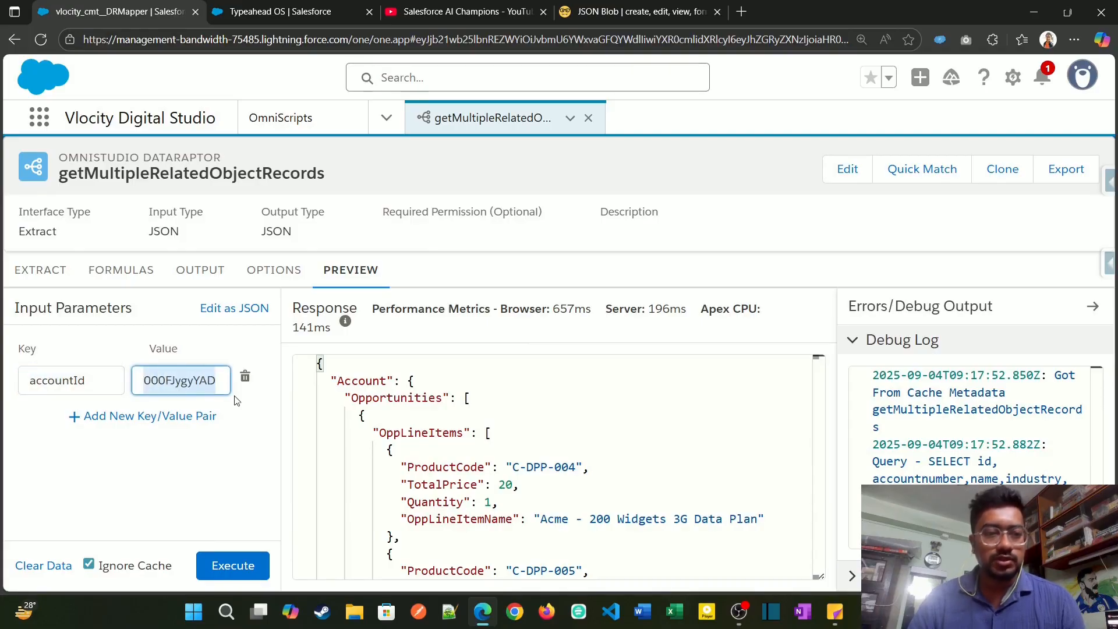
Step: Copy the full preview response and replace the sample JSON in the JSON Blob editor with it
{"action": "left_click", "coordinate": [426, 431]}
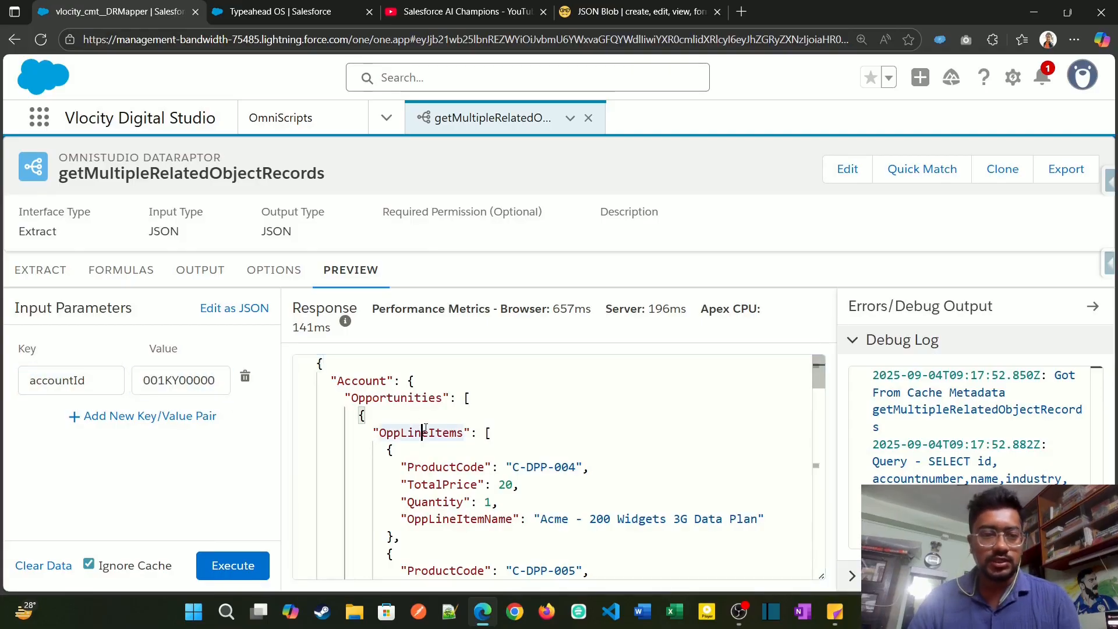
{"action": "key", "text": "ctrl+a"}
{"action": "left_click", "coordinate": [636, 13]}
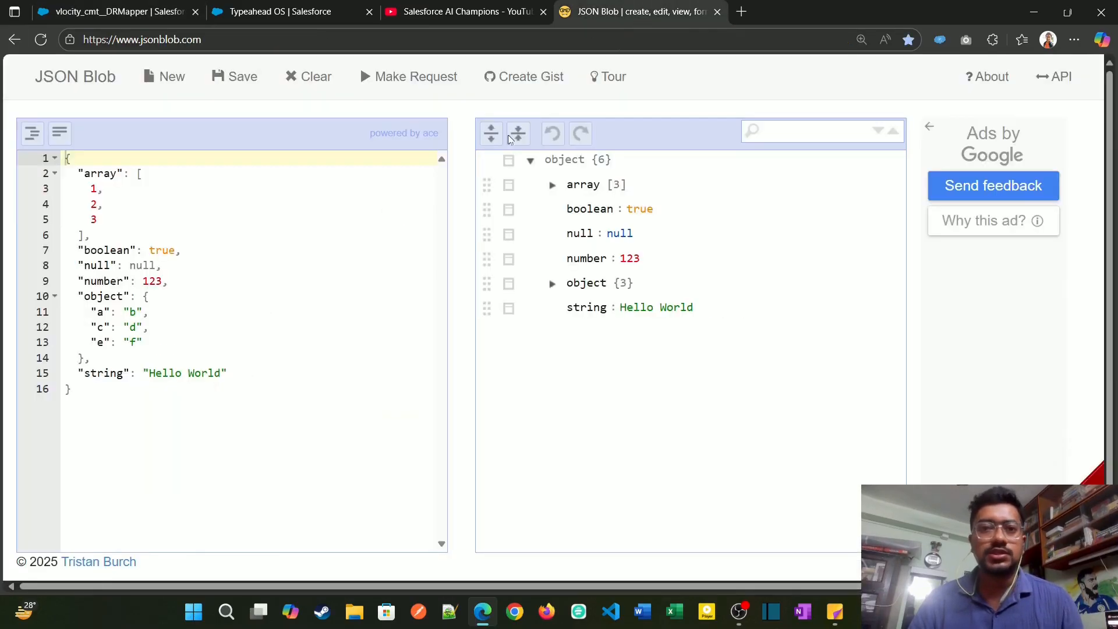
{"action": "left_click", "coordinate": [276, 266]}
{"action": "key", "text": "ctrl+a"}
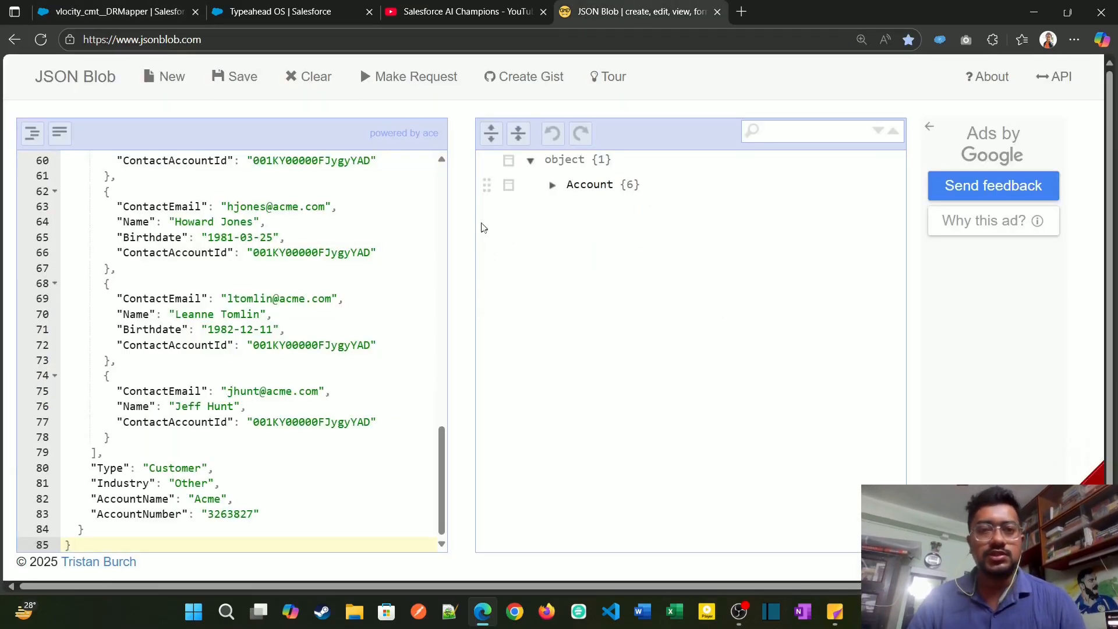
Step: Examine the Account node's first opportunity in the JSON tree, including its nested OppLineItems and the first line item's fields
{"action": "left_click", "coordinate": [552, 186]}
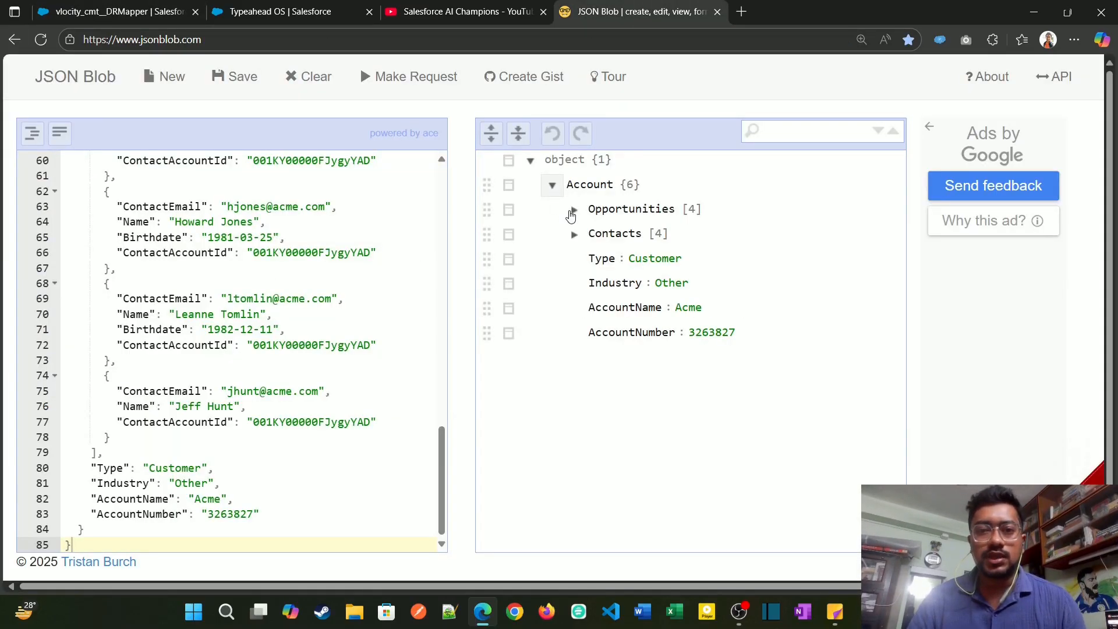
{"action": "left_click", "coordinate": [574, 210]}
{"action": "left_click", "coordinate": [595, 235]}
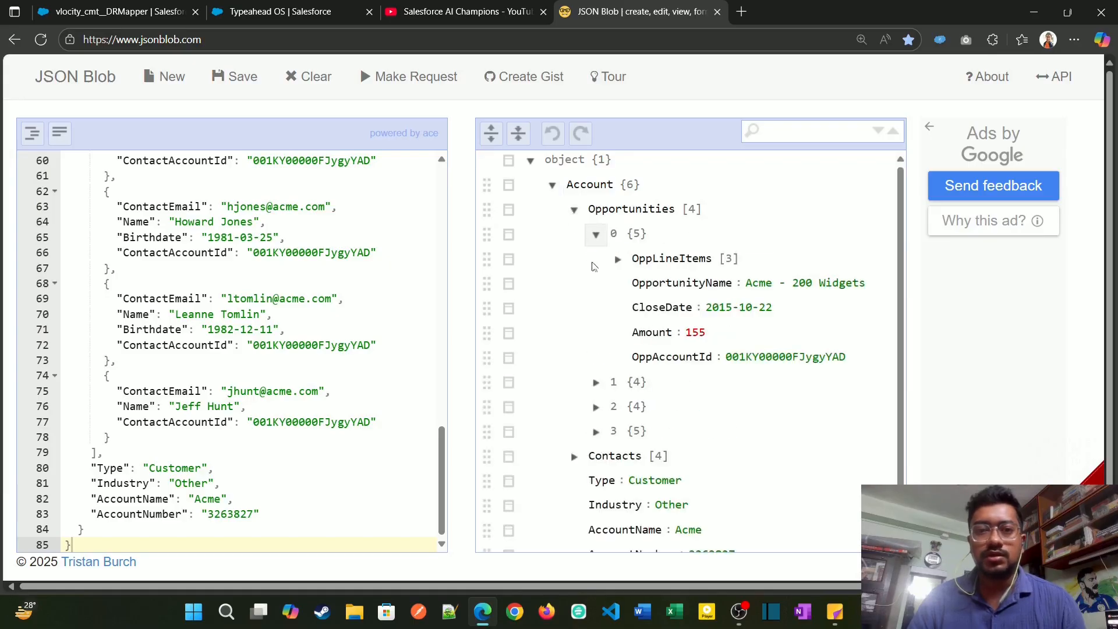
{"action": "left_click", "coordinate": [619, 260]}
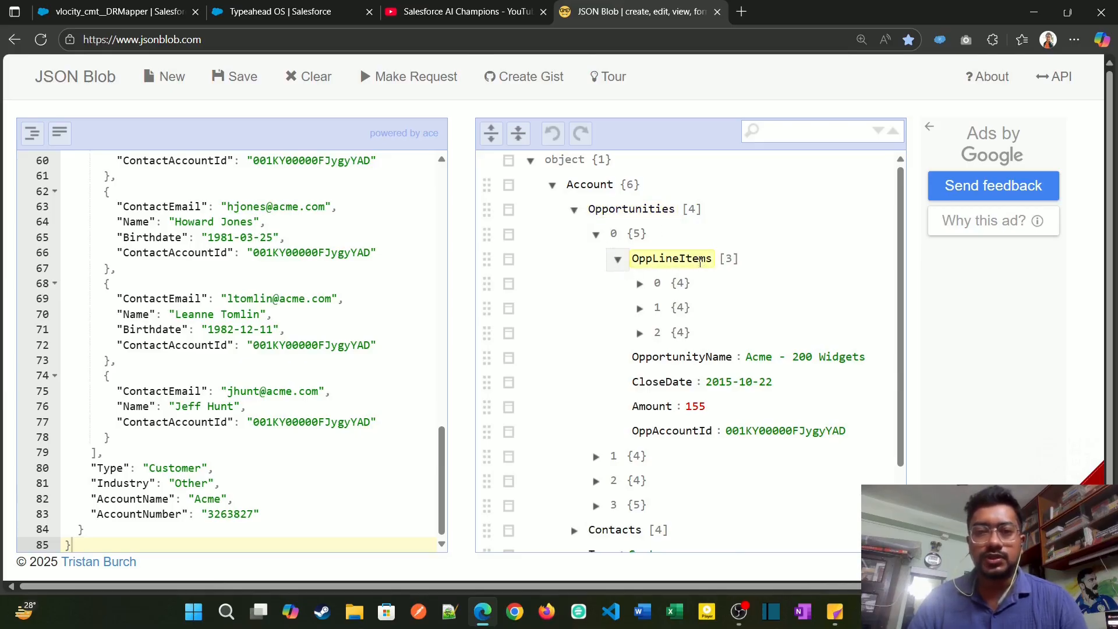
{"action": "left_click", "coordinate": [639, 284]}
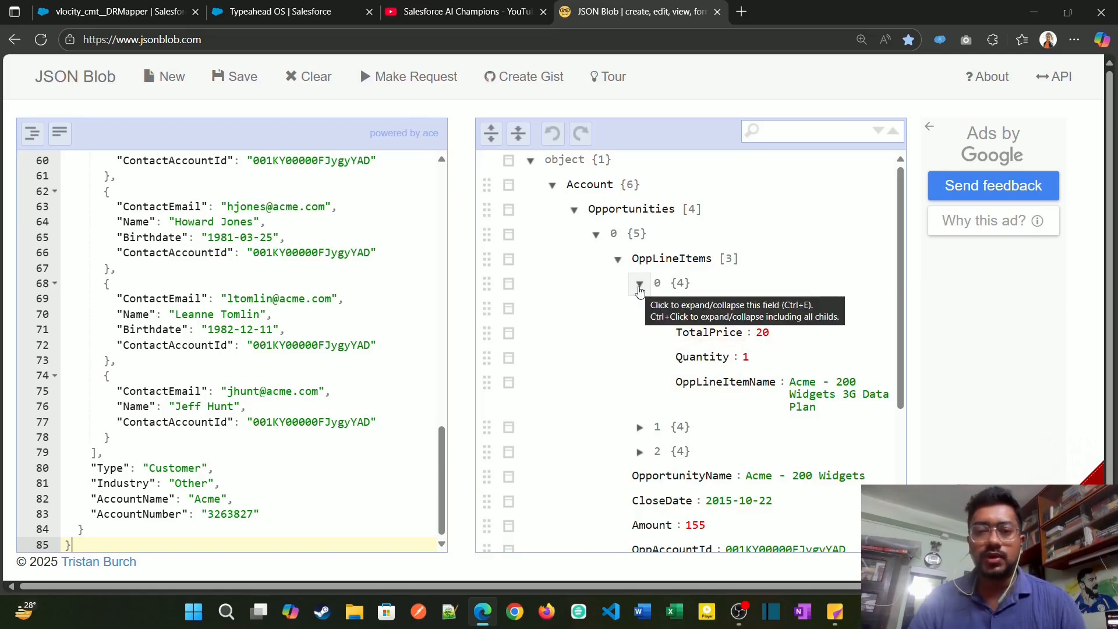
{"action": "left_click", "coordinate": [640, 285]}
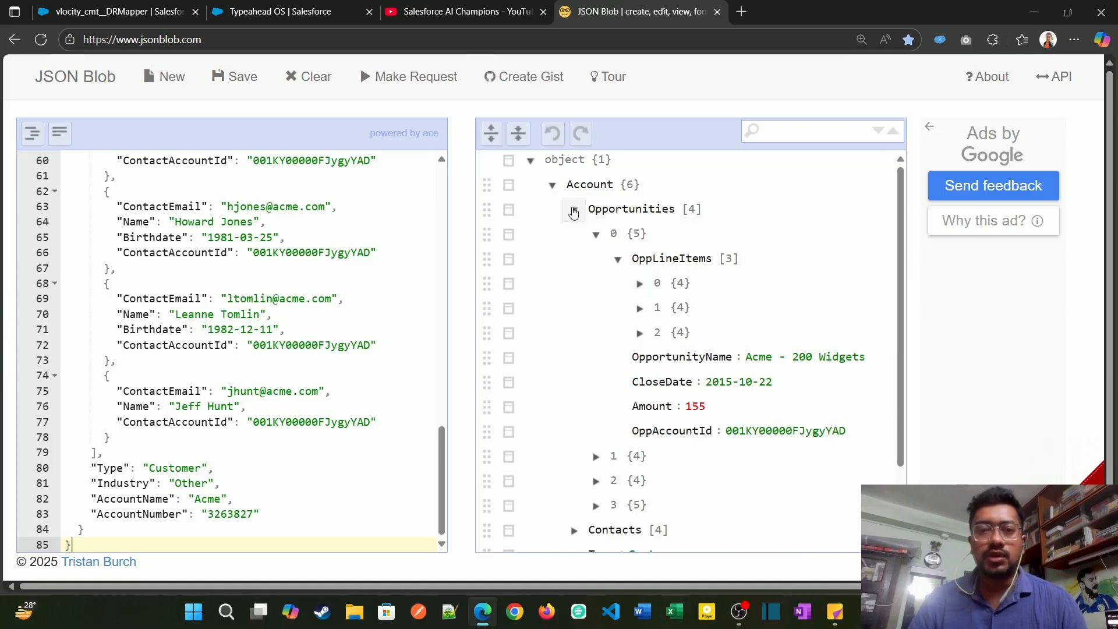
Step: Collapse Opportunities in the JSON tree, then examine the first record under Contacts and the account-level fields from Type to AccountNumber
{"action": "left_click", "coordinate": [575, 209]}
{"action": "left_click", "coordinate": [574, 234]}
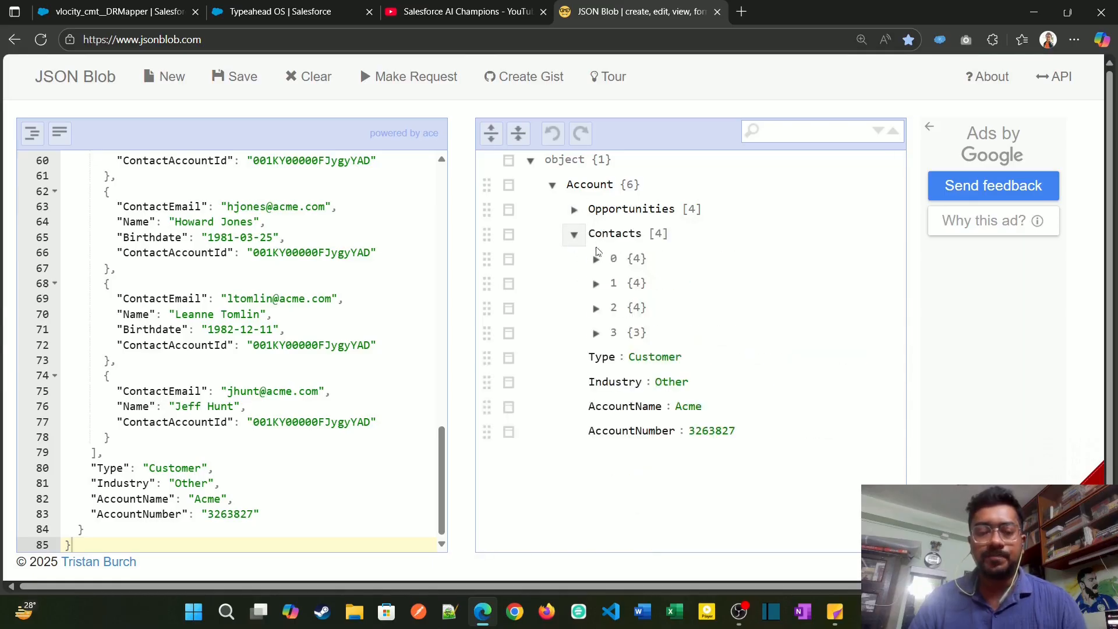
{"action": "left_click", "coordinate": [596, 258]}
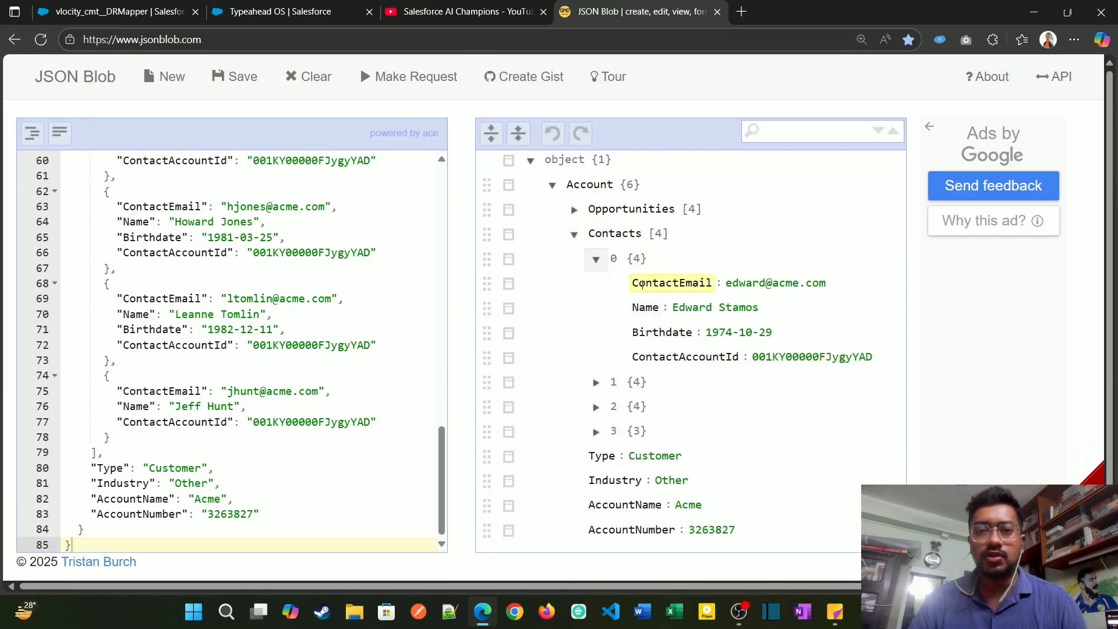
{"action": "scroll", "coordinate": [601, 499], "scroll_direction": "down", "scroll_amount": 2}
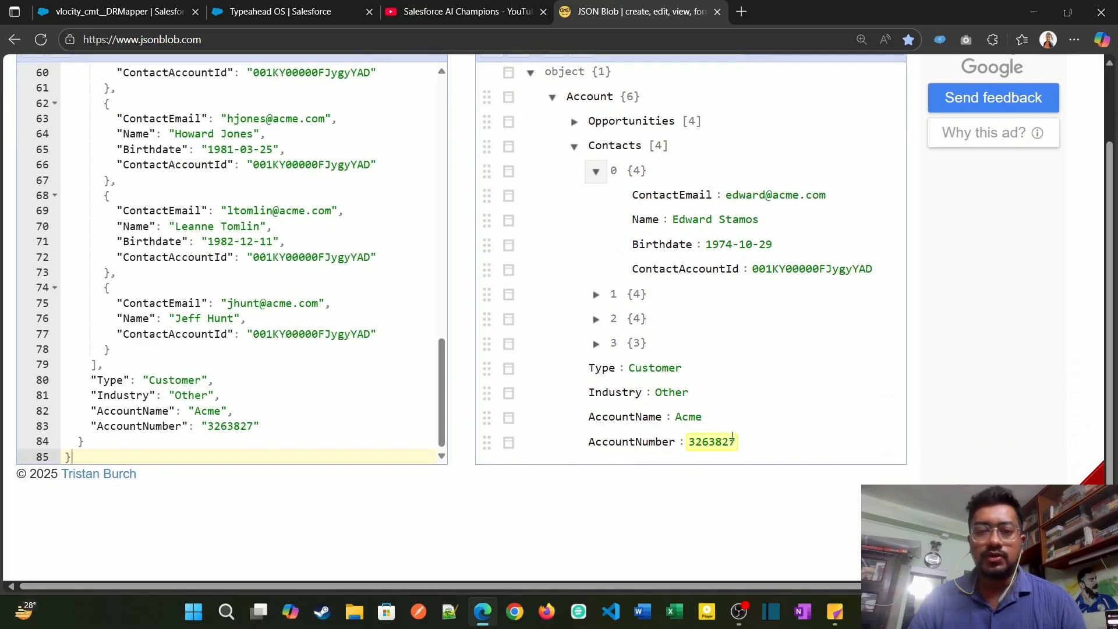
{"action": "left_click_drag", "start_coordinate": [737, 442], "coordinate": [658, 435]}
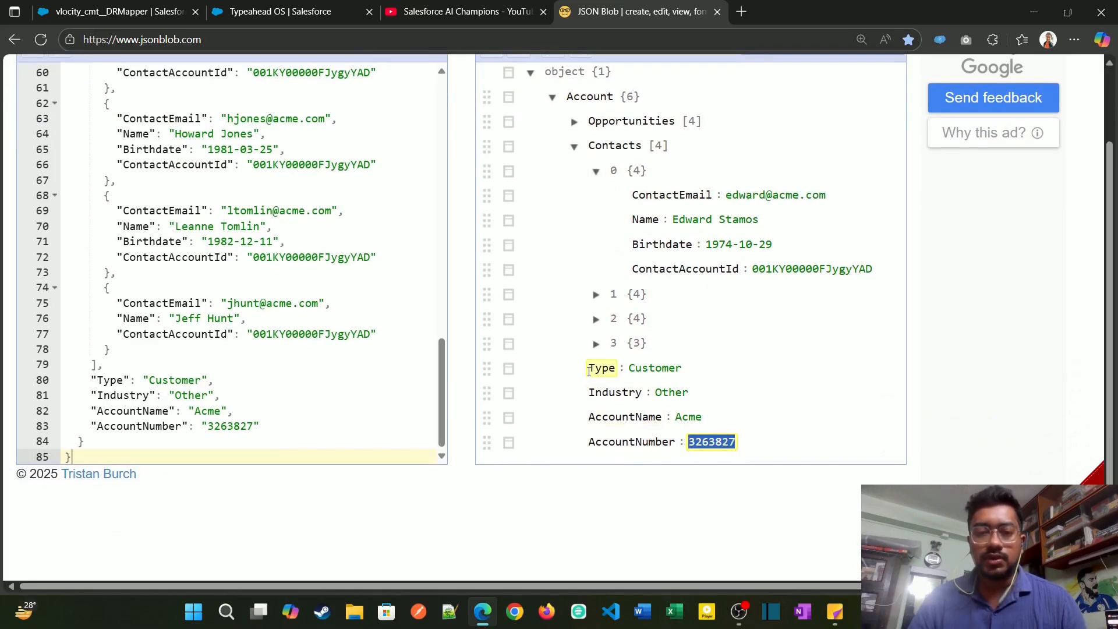
{"action": "double_click", "coordinate": [590, 371]}
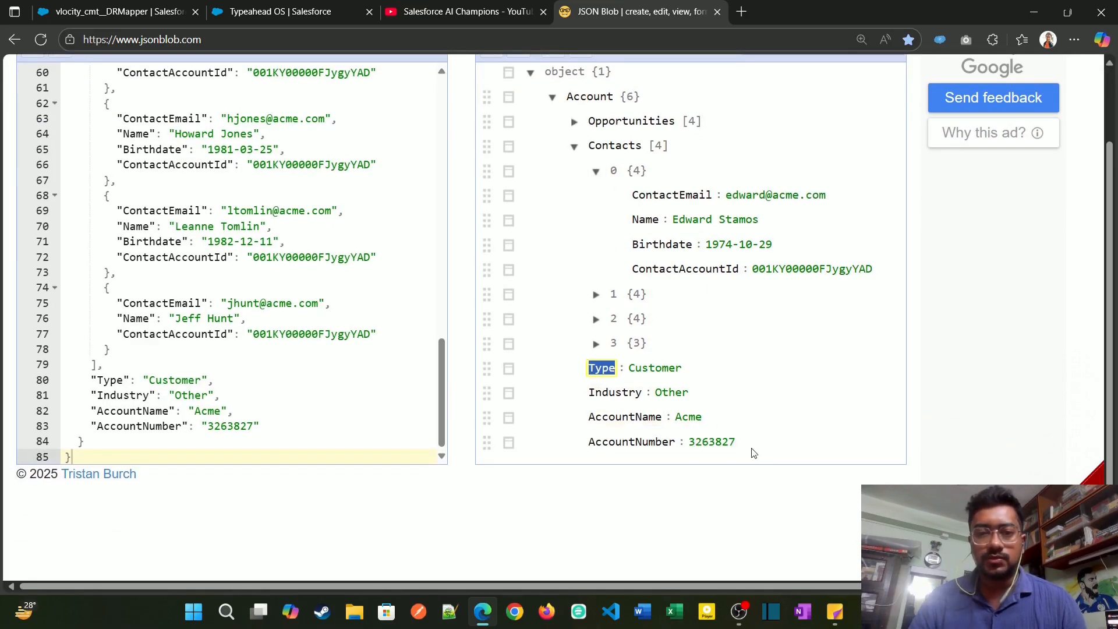
Step: Switch to the Typeahead OS OmniScript in Salesforce and look over the account selection and typeahead fields in Step1
{"action": "scroll", "coordinate": [526, 385], "scroll_direction": "up", "scroll_amount": 2}
{"action": "left_click", "coordinate": [314, 14]}
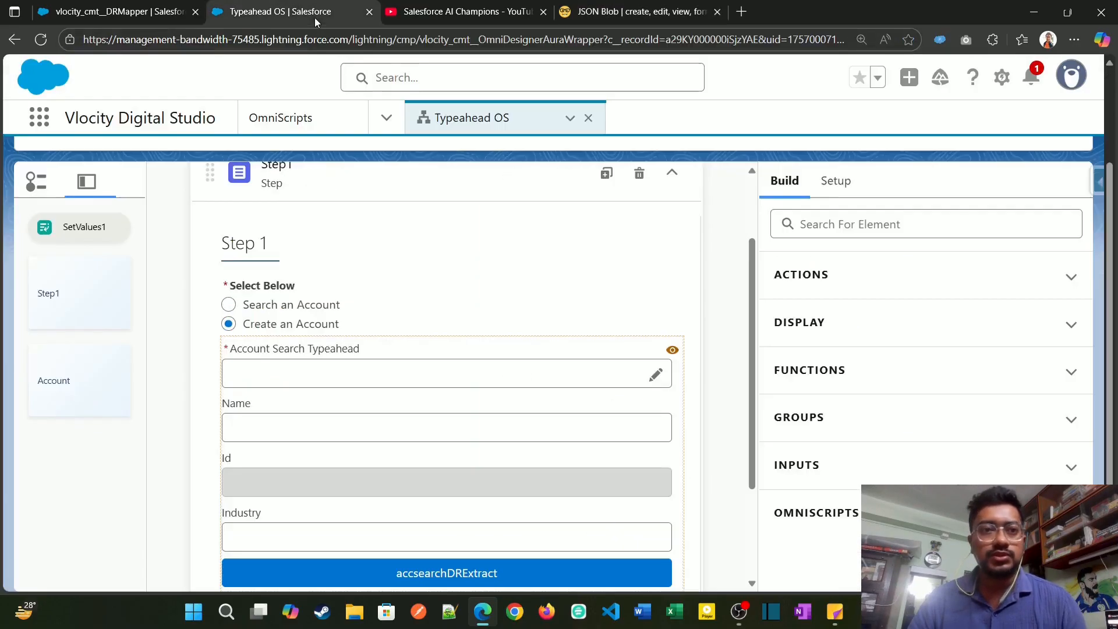
{"action": "left_click", "coordinate": [117, 15]}
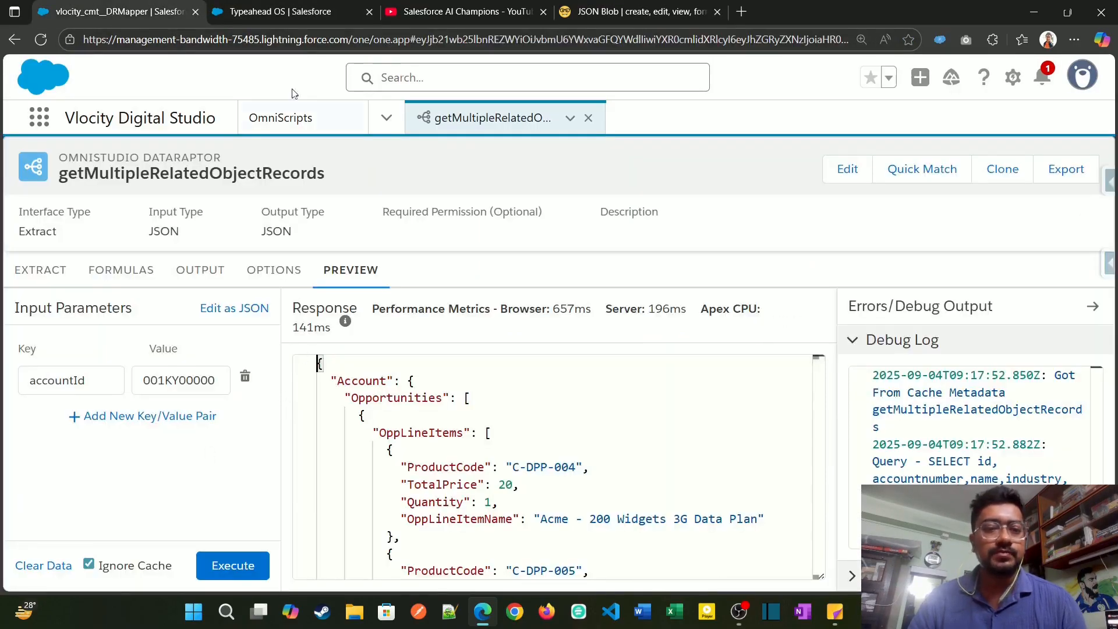
{"action": "left_click", "coordinate": [305, 16]}
{"action": "scroll", "coordinate": [460, 364], "scroll_direction": "down", "scroll_amount": 3}
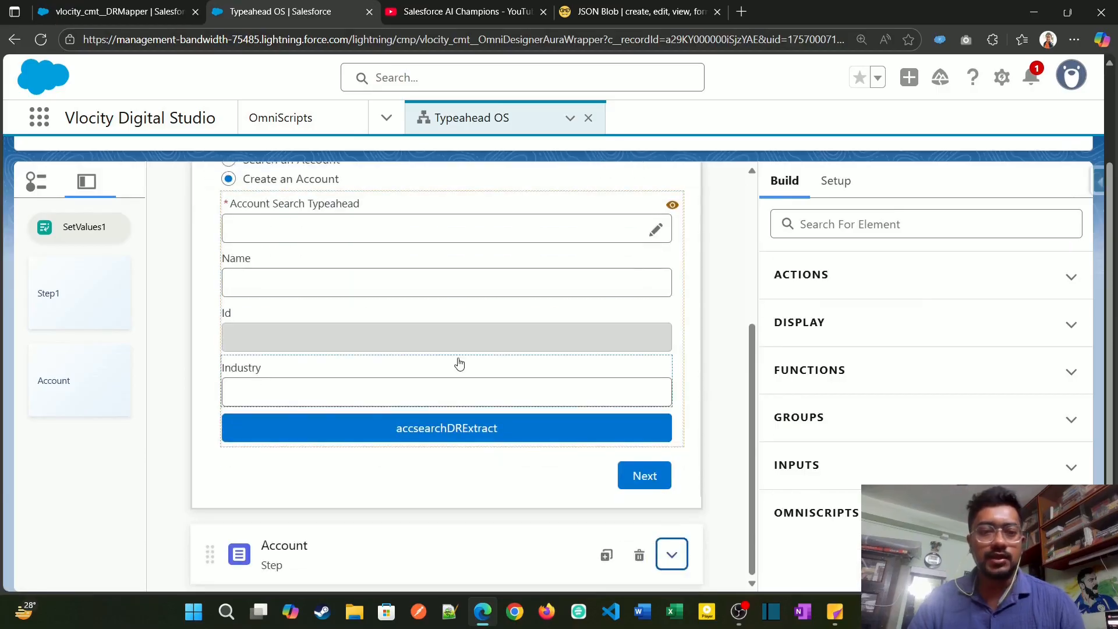
{"action": "scroll", "coordinate": [460, 358], "scroll_direction": "up", "scroll_amount": 3}
{"action": "scroll", "coordinate": [461, 353], "scroll_direction": "down", "scroll_amount": 3}
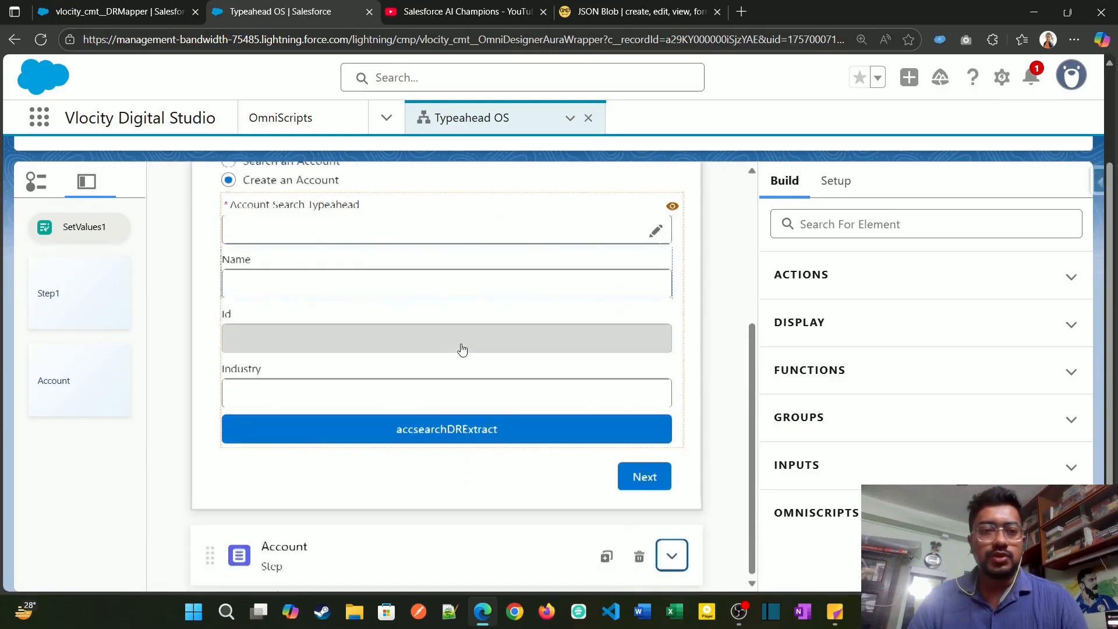
{"action": "scroll", "coordinate": [462, 348], "scroll_direction": "up", "scroll_amount": 4}
{"action": "scroll", "coordinate": [462, 344], "scroll_direction": "down", "scroll_amount": 2}
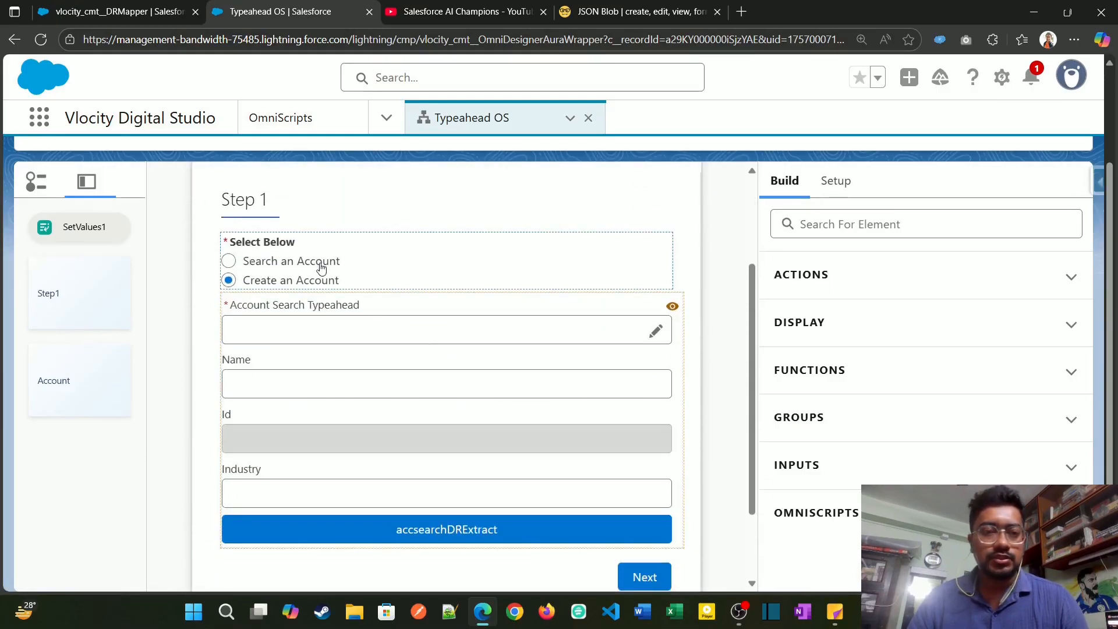
Step: Review the properties of the Select Below radio and the conditional view of the Account Search Typeahead block in Step1
{"action": "left_click", "coordinate": [398, 264]}
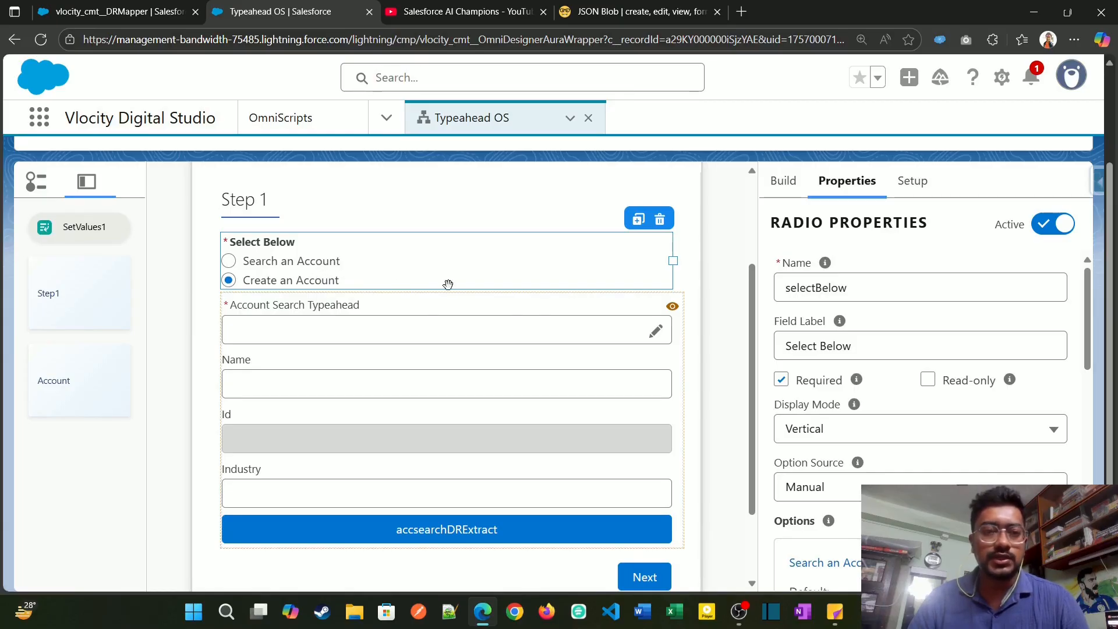
{"action": "scroll", "coordinate": [449, 291], "scroll_direction": "down", "scroll_amount": 2}
{"action": "scroll", "coordinate": [445, 324], "scroll_direction": "up", "scroll_amount": 1}
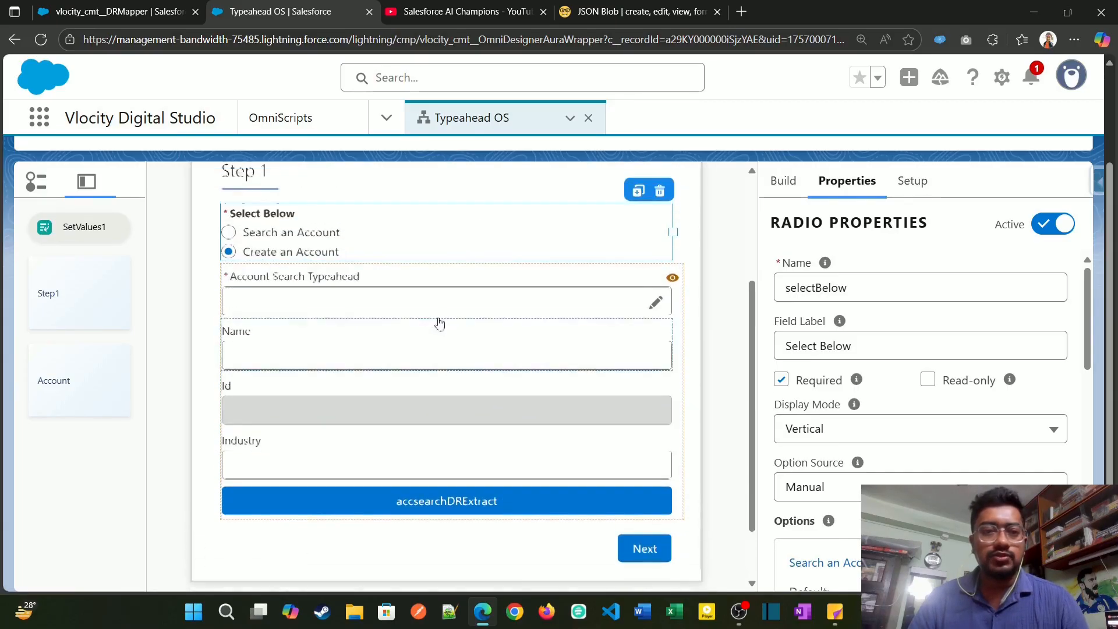
{"action": "left_click", "coordinate": [378, 282]}
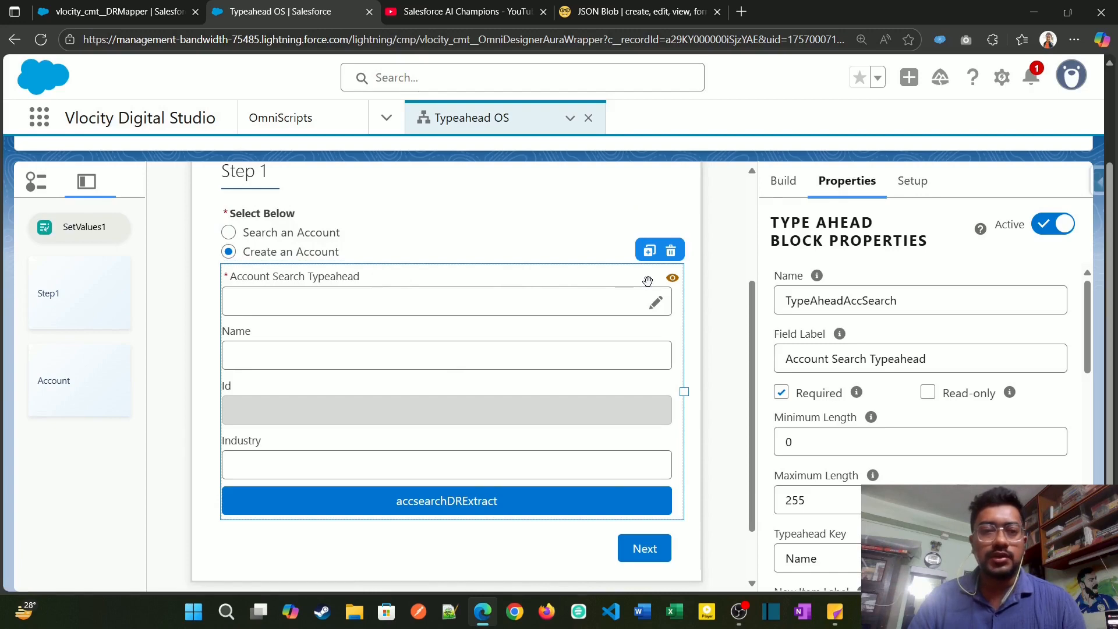
{"action": "scroll", "coordinate": [873, 425], "scroll_direction": "down", "scroll_amount": 15}
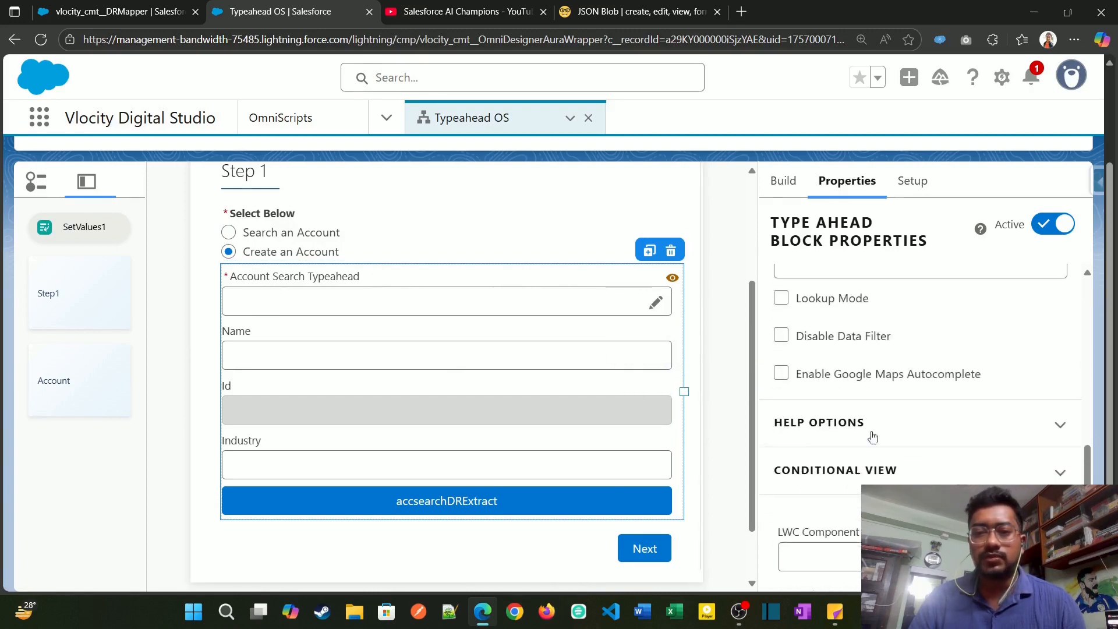
{"action": "left_click", "coordinate": [876, 353]}
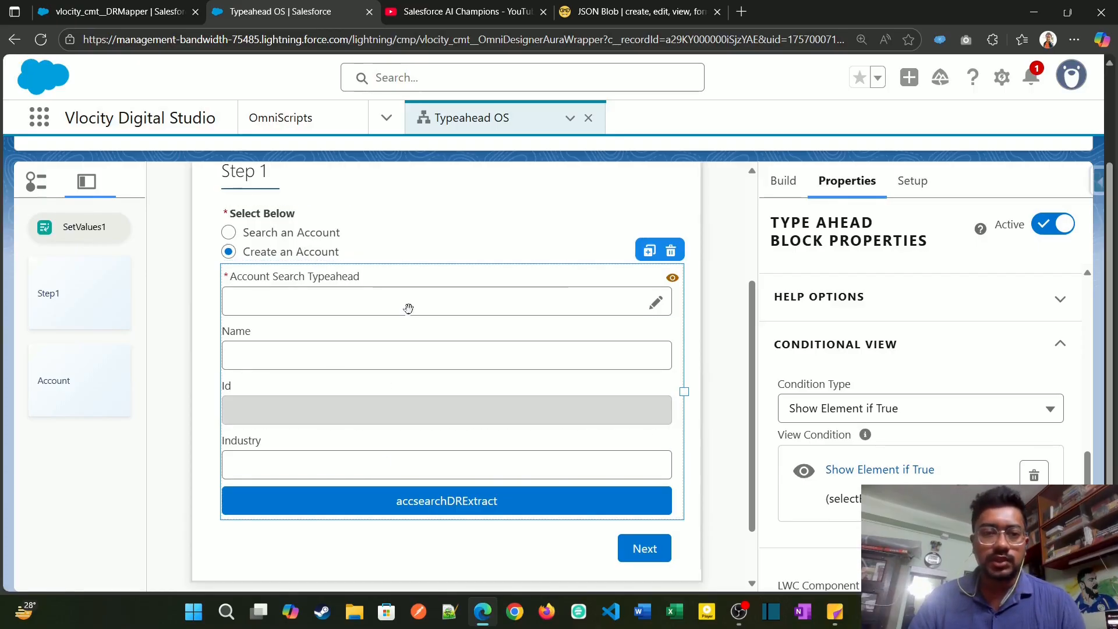
{"action": "scroll", "coordinate": [512, 439], "scroll_direction": "down", "scroll_amount": 1}
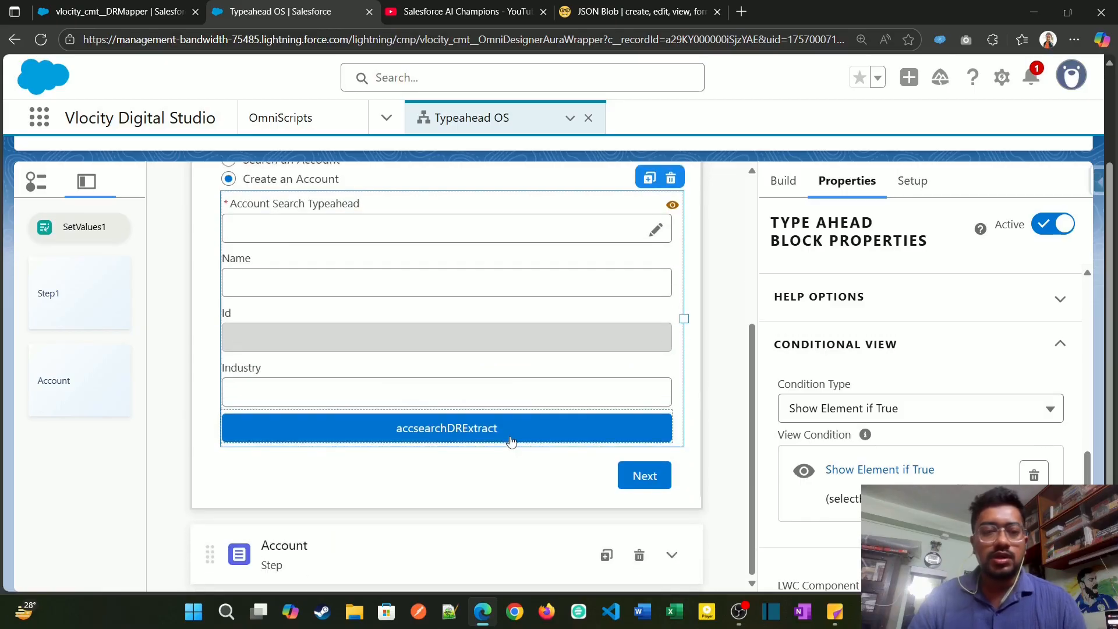
{"action": "scroll", "coordinate": [661, 430], "scroll_direction": "up", "scroll_amount": 3}
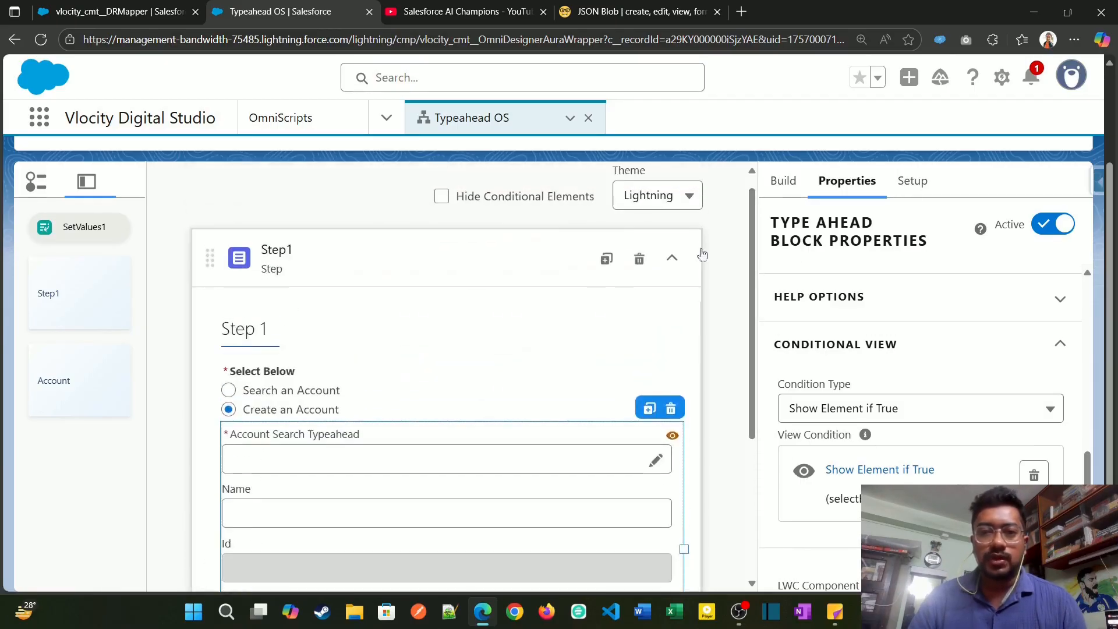
Step: Collapse Step1, search the elements for "data", and add a DataRaptor Extract Action between Step1 and the Account step
{"action": "left_click", "coordinate": [672, 265]}
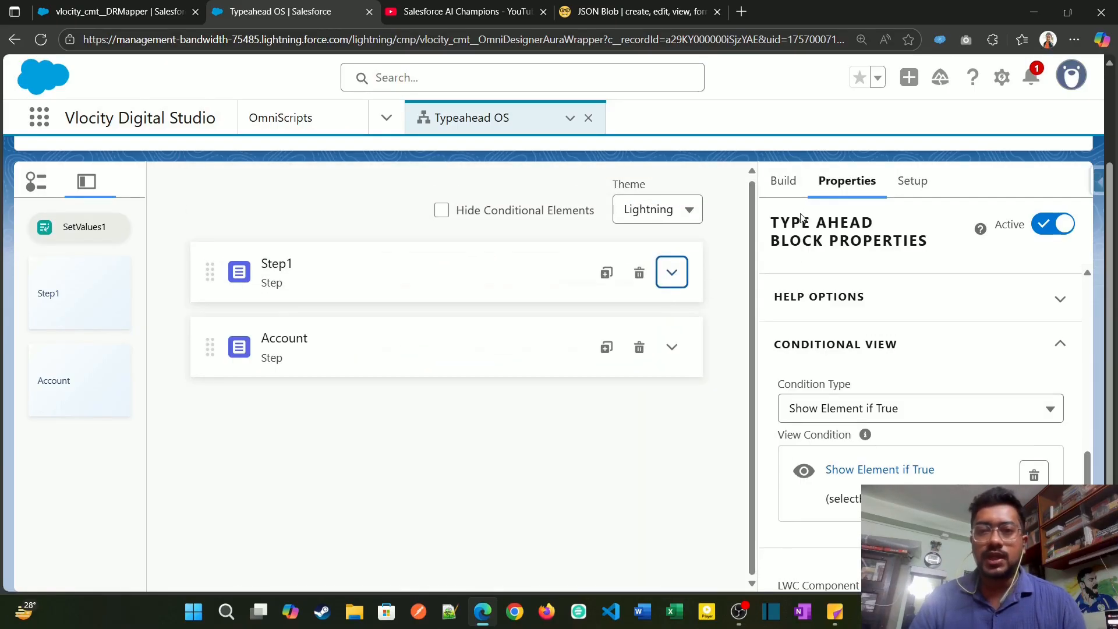
{"action": "left_click", "coordinate": [783, 181]}
{"action": "left_click", "coordinate": [831, 226]}
{"action": "type", "text": "data"}
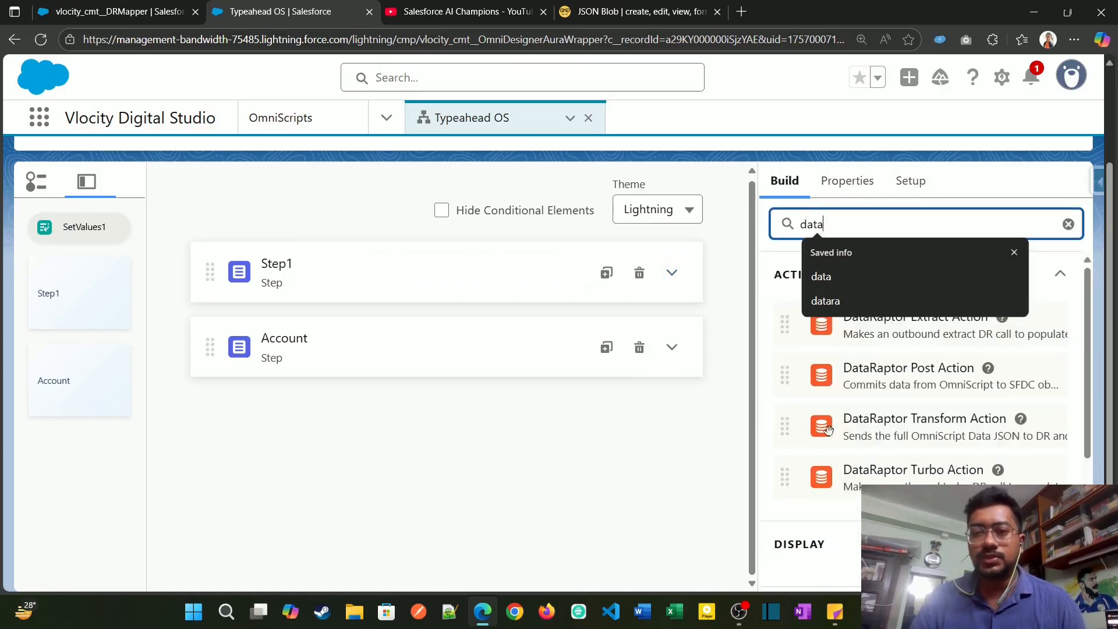
{"action": "left_click", "coordinate": [731, 430]}
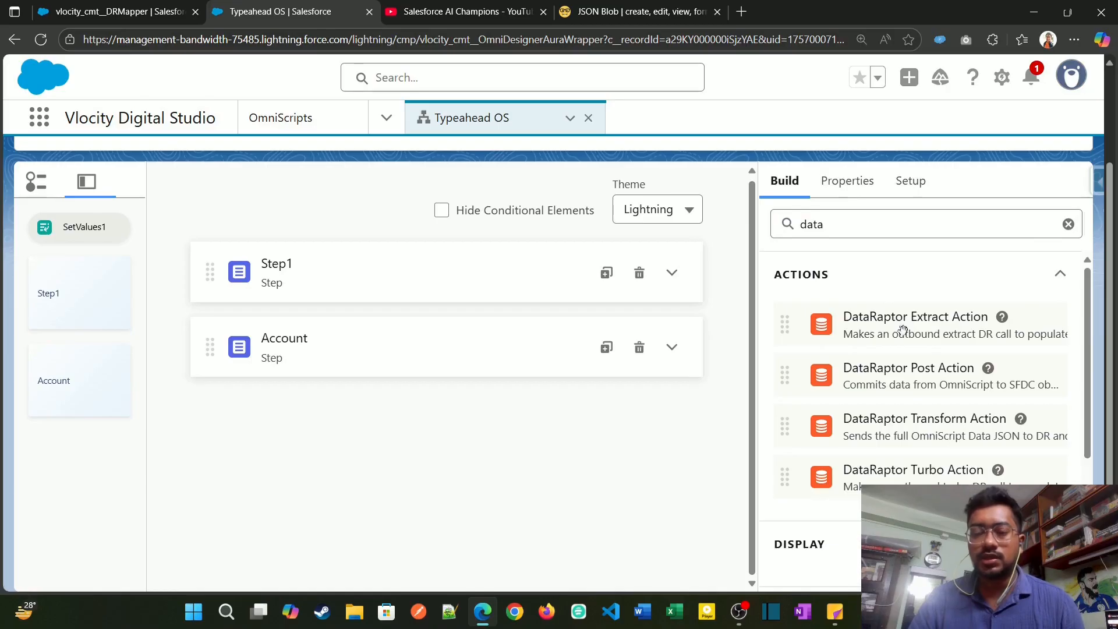
{"action": "left_click_drag", "start_coordinate": [912, 328], "coordinate": [379, 312]}
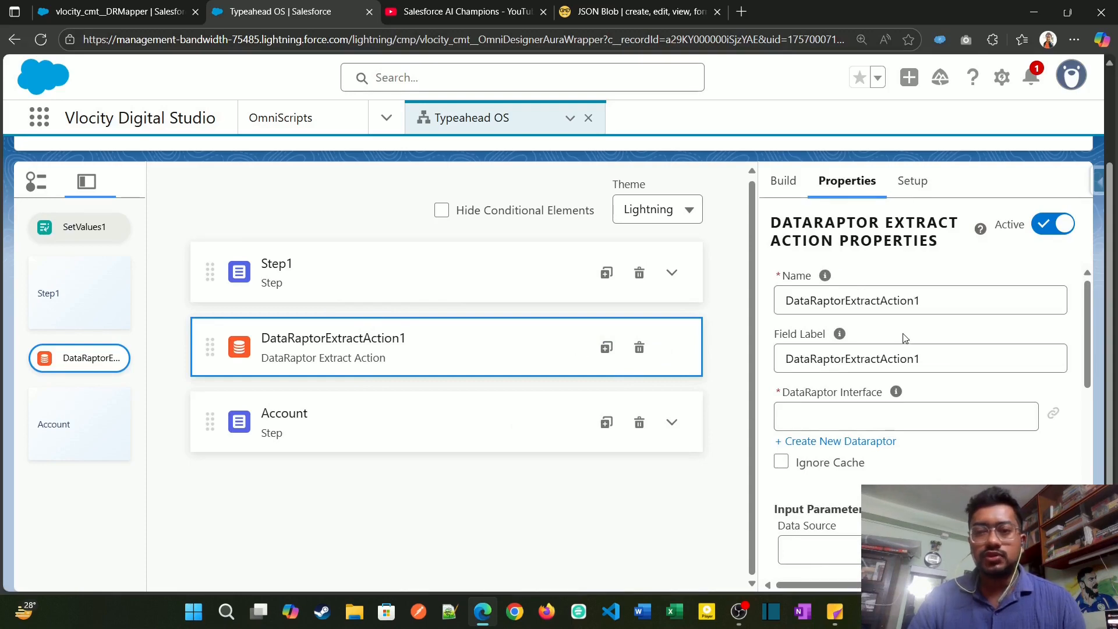
Step: Look over the typeahead fields in Step1, then set the DataRaptor Interface of DataRaptorExtractAction1 to getMultipleRelatedObjectRecords
{"action": "left_click", "coordinate": [517, 277]}
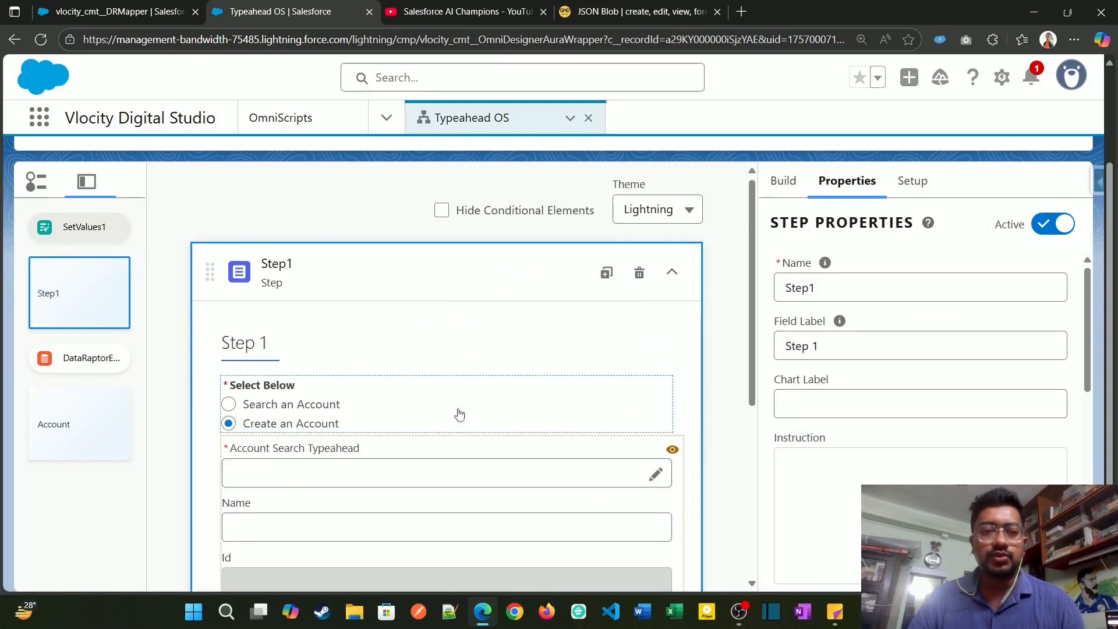
{"action": "scroll", "coordinate": [316, 395], "scroll_direction": "down", "scroll_amount": 3}
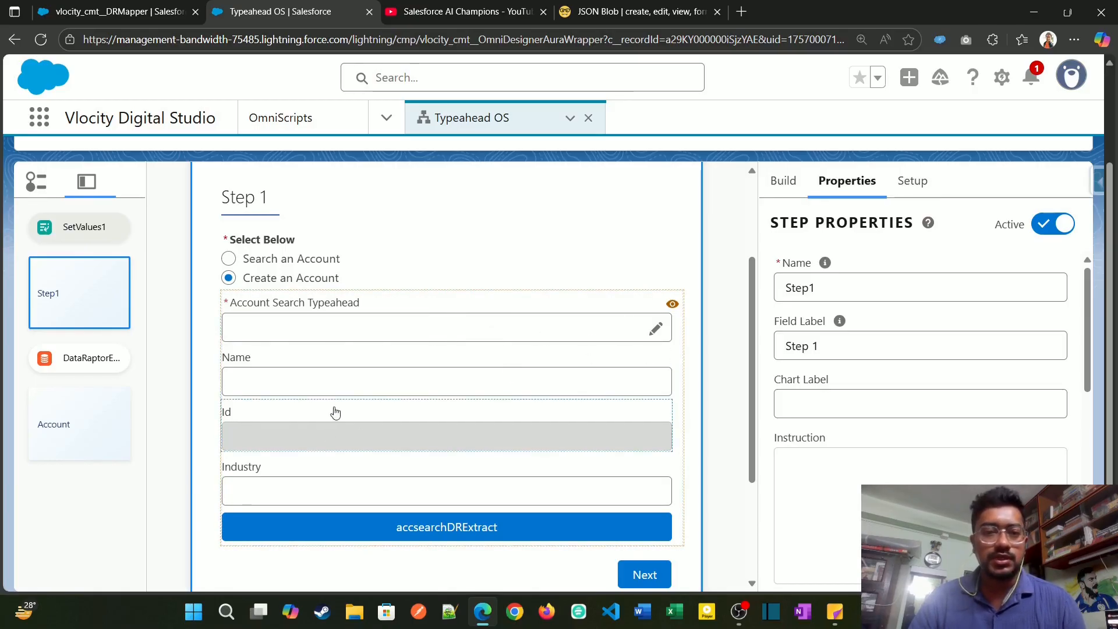
{"action": "scroll", "coordinate": [334, 412], "scroll_direction": "down", "scroll_amount": 2}
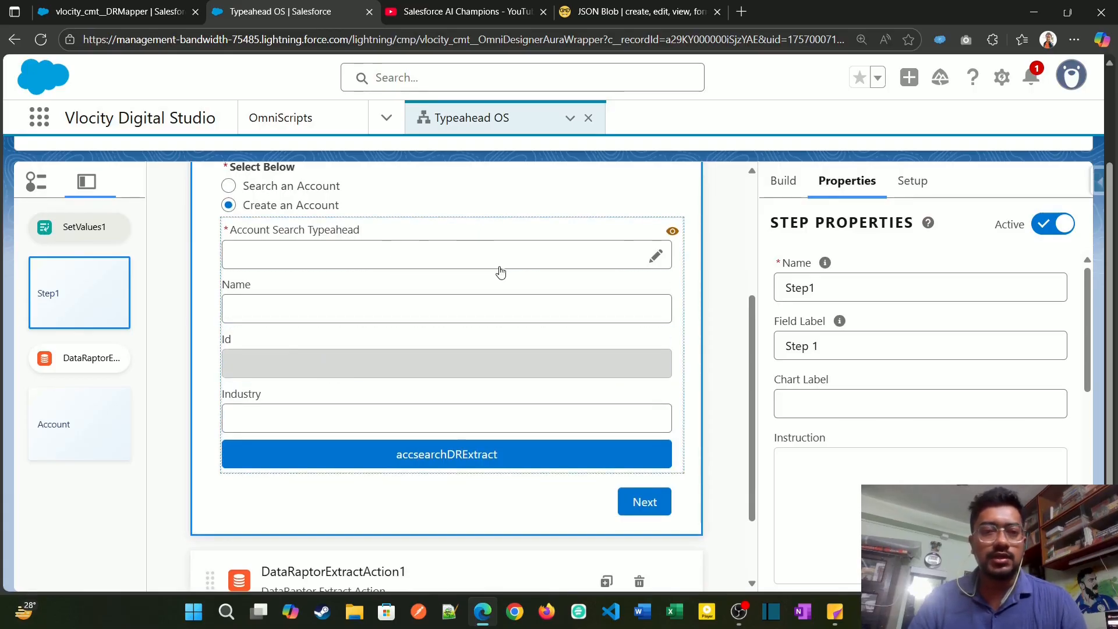
{"action": "scroll", "coordinate": [500, 274], "scroll_direction": "down", "scroll_amount": 3}
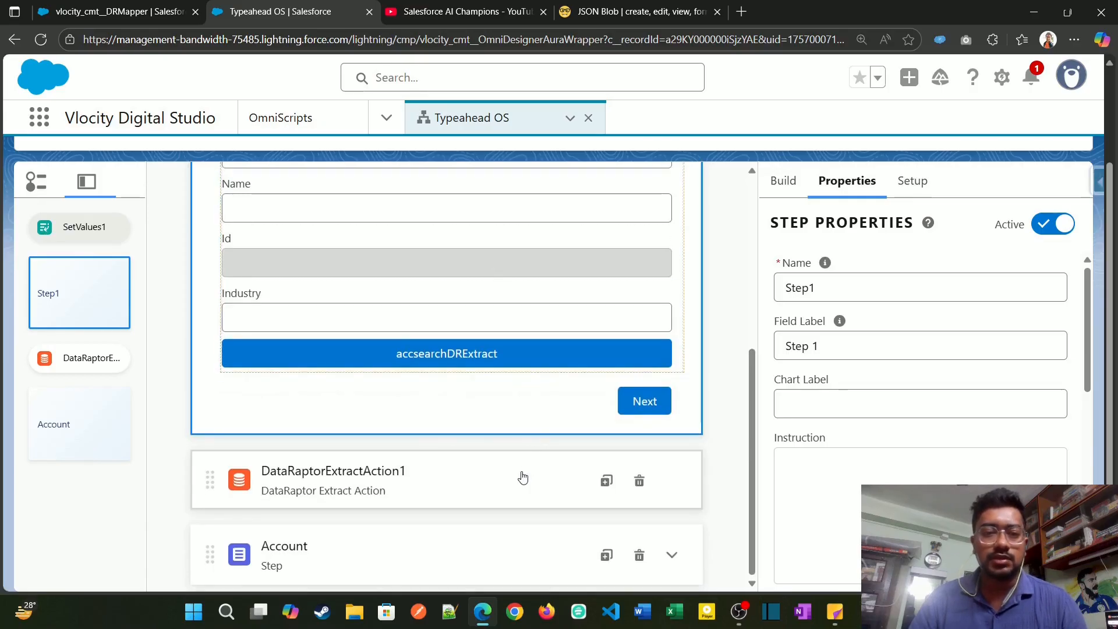
{"action": "left_click", "coordinate": [522, 477]}
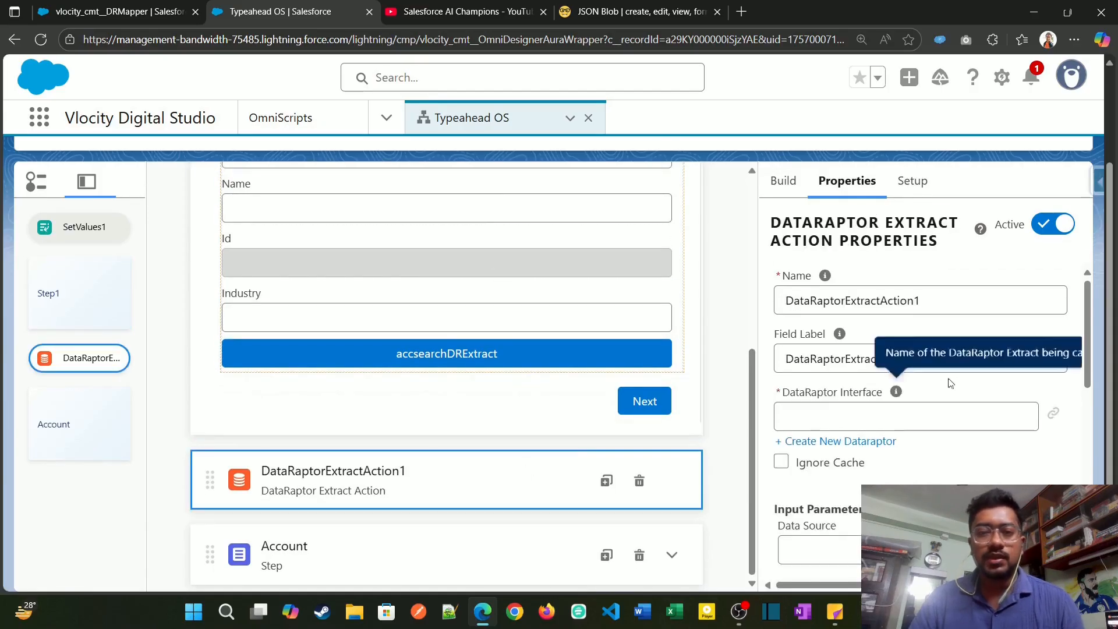
{"action": "left_click", "coordinate": [891, 411]}
{"action": "type", "text": "g"}
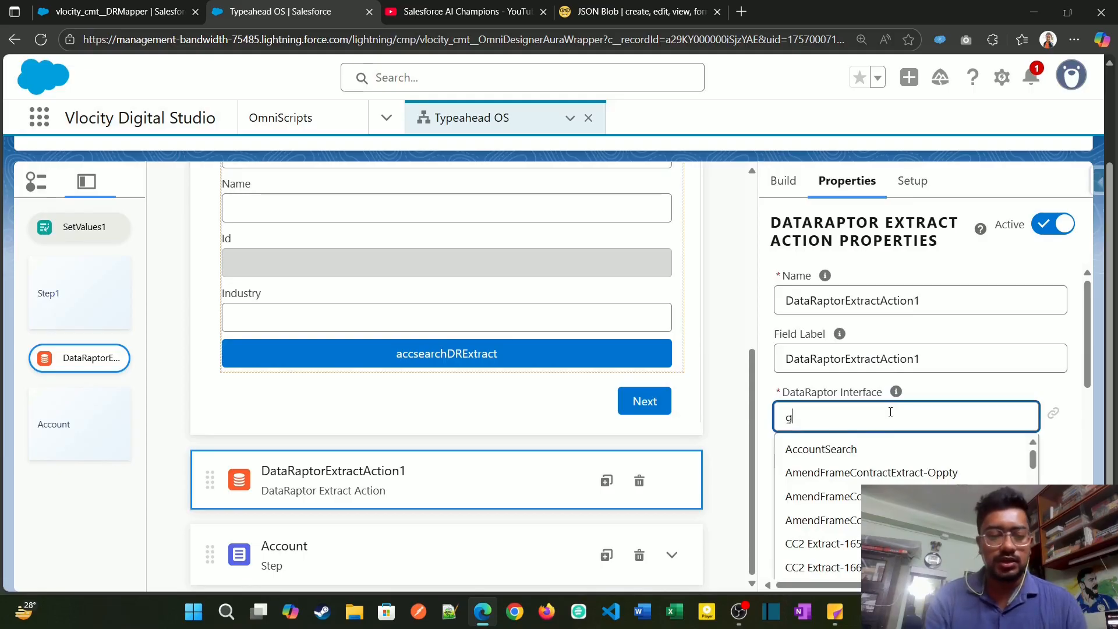
{"action": "type", "text": "etMu"}
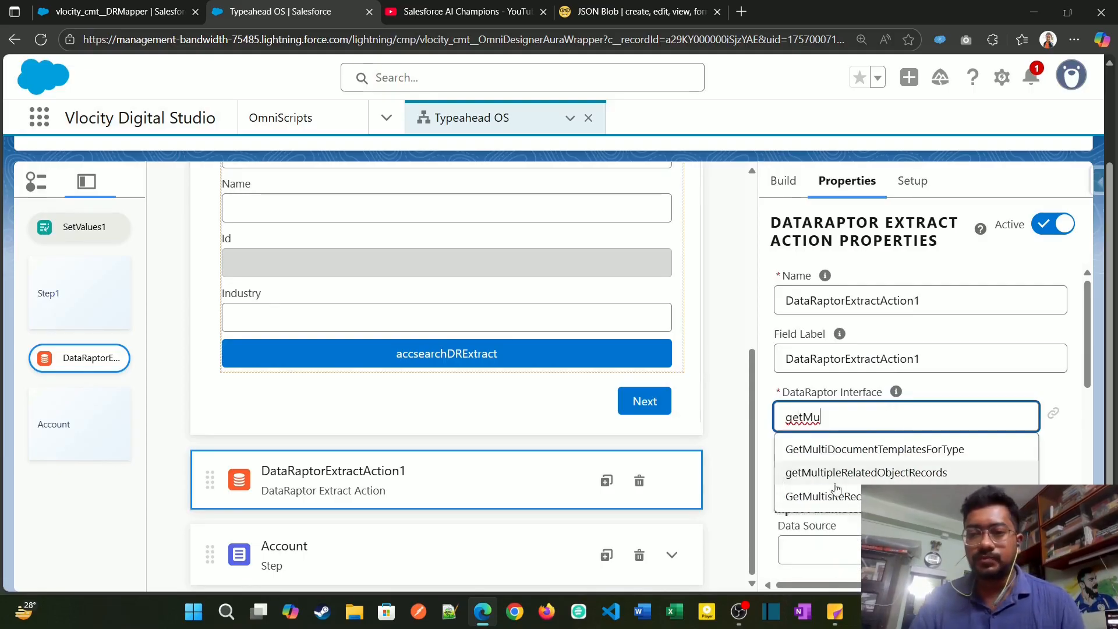
{"action": "left_click", "coordinate": [866, 479]}
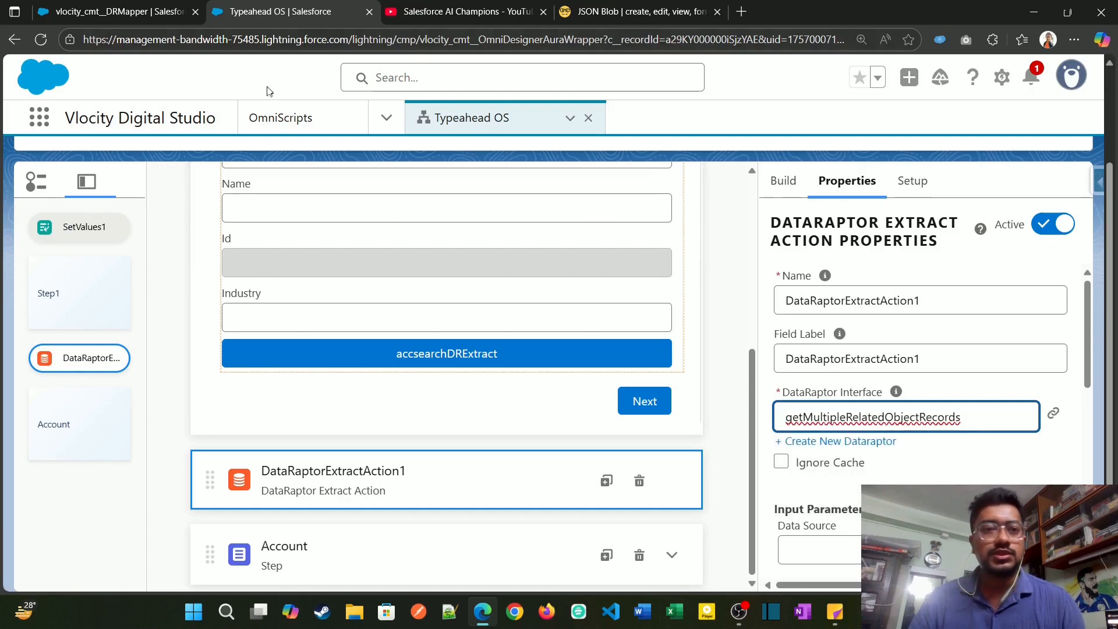
Step: Switch to the getMultipleRelatedObjectRecords DataRaptor and check the input name used by the Id filter of its Account extract step
{"action": "left_click", "coordinate": [49, 6]}
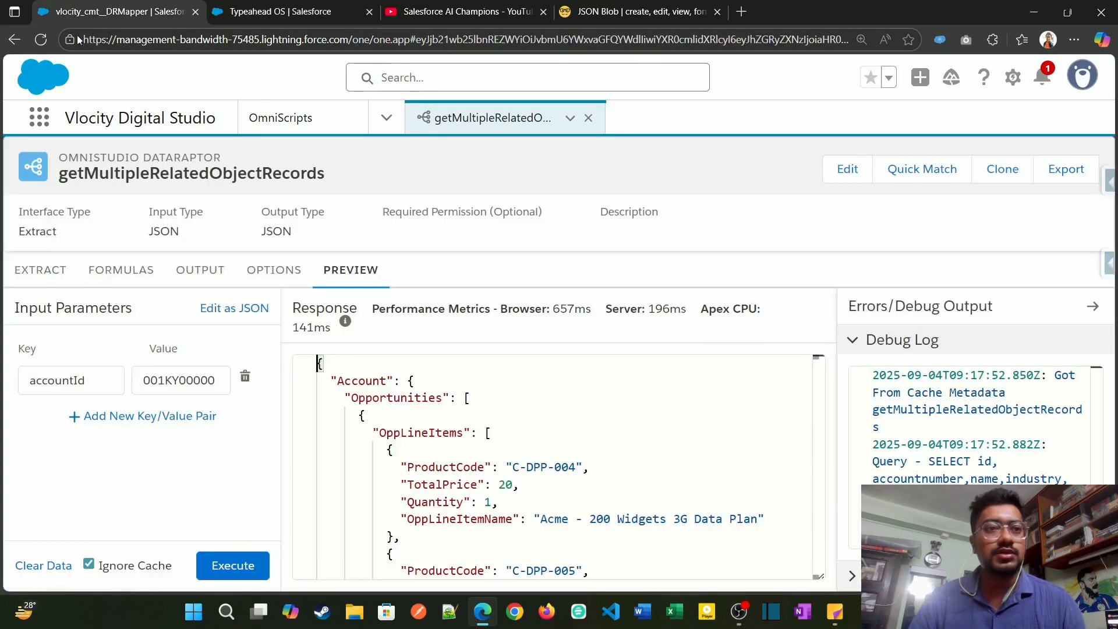
{"action": "double_click", "coordinate": [136, 174]}
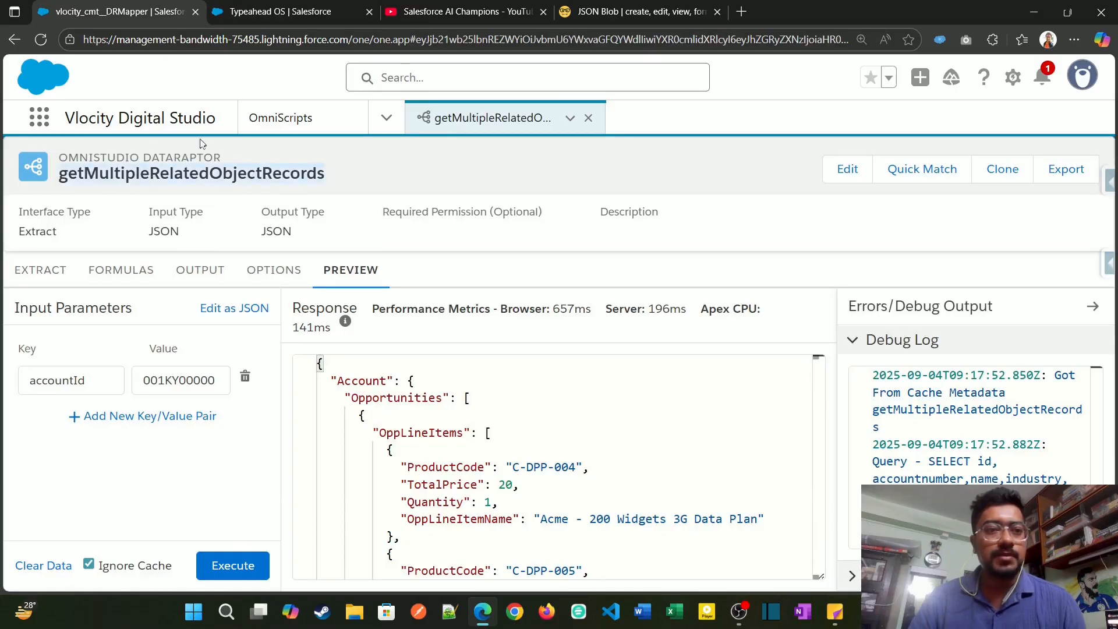
{"action": "left_click", "coordinate": [58, 274]}
{"action": "left_click", "coordinate": [663, 389]}
{"action": "double_click", "coordinate": [664, 389]}
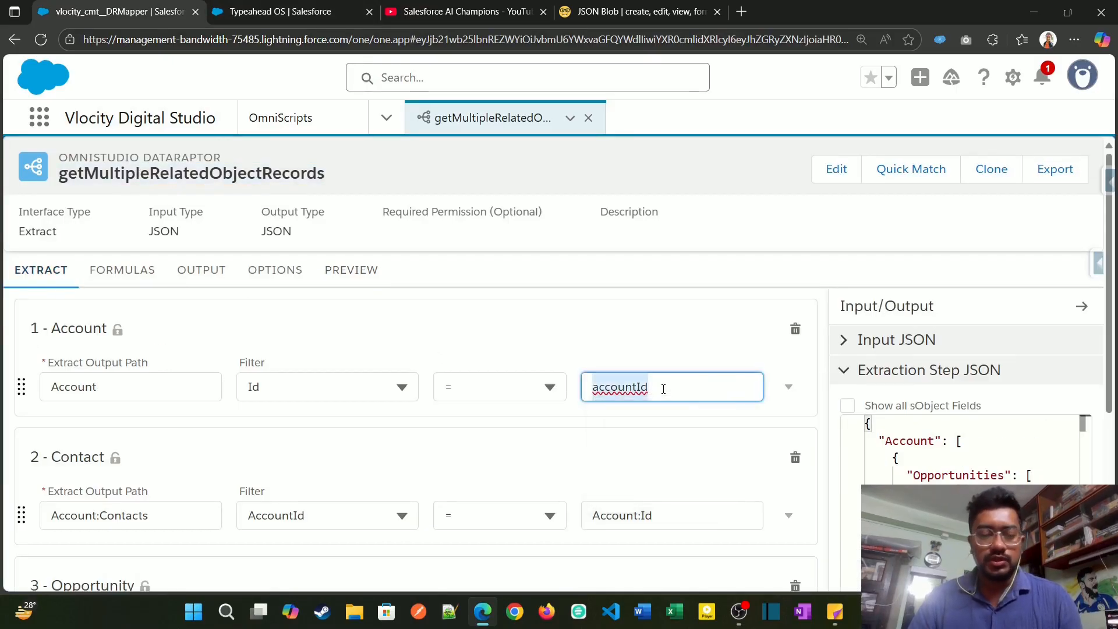
{"action": "left_click", "coordinate": [476, 279]}
Step: Back in the Typeahead OS OmniScript, set the extract action's input parameter Filter Value to accountId
{"action": "left_click", "coordinate": [280, 18]}
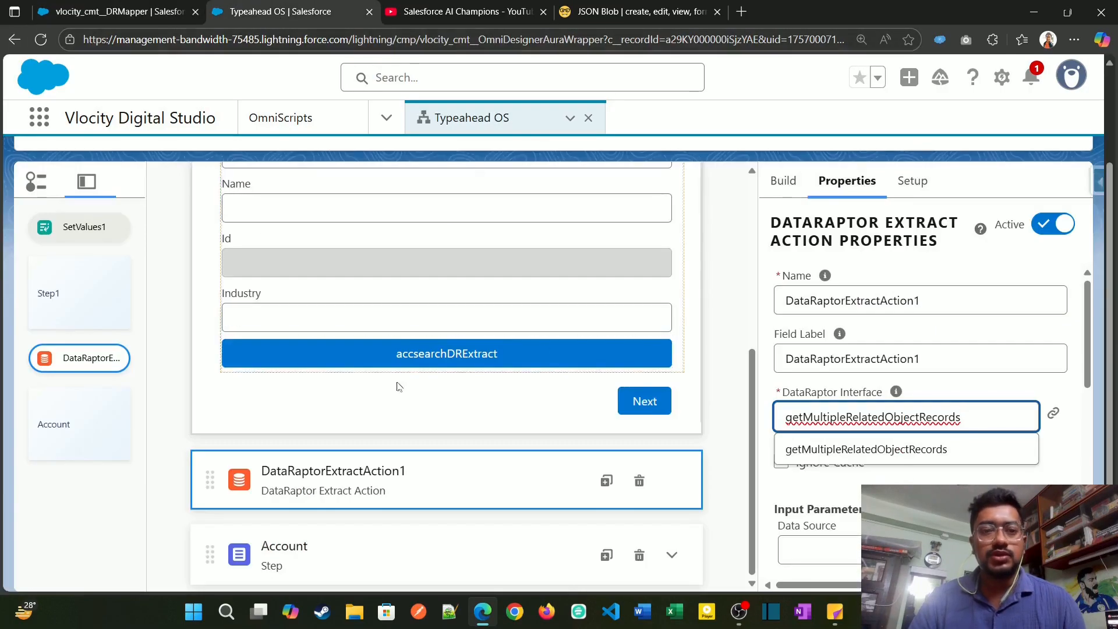
{"action": "scroll", "coordinate": [916, 384], "scroll_direction": "down", "scroll_amount": 3}
{"action": "left_click", "coordinate": [953, 355]}
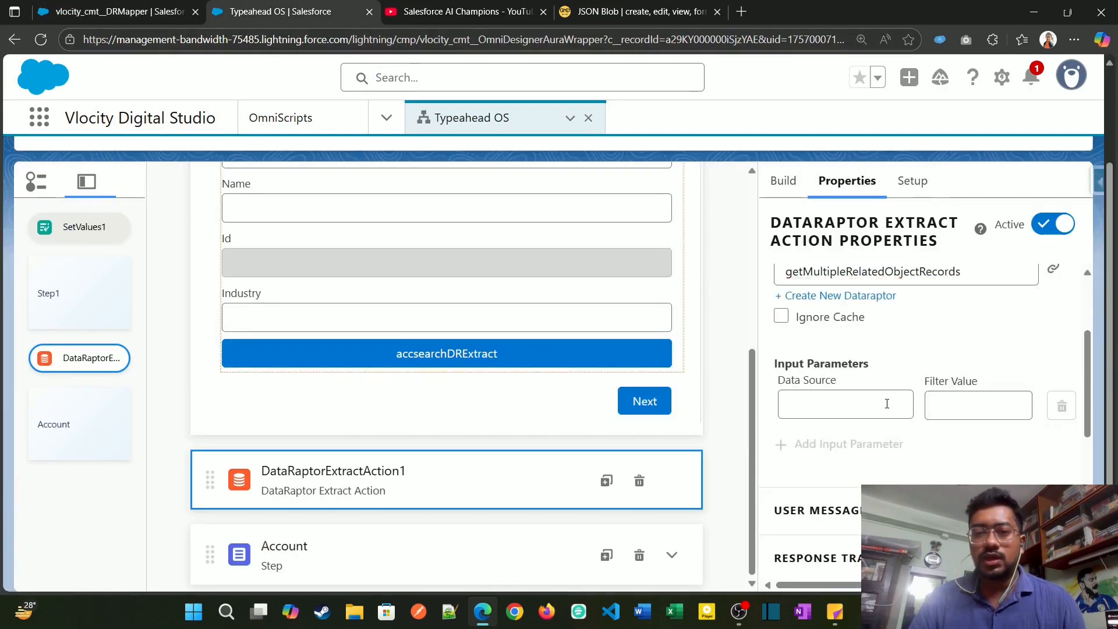
{"action": "scroll", "coordinate": [888, 411], "scroll_direction": "up", "scroll_amount": 1}
{"action": "left_click", "coordinate": [935, 468]}
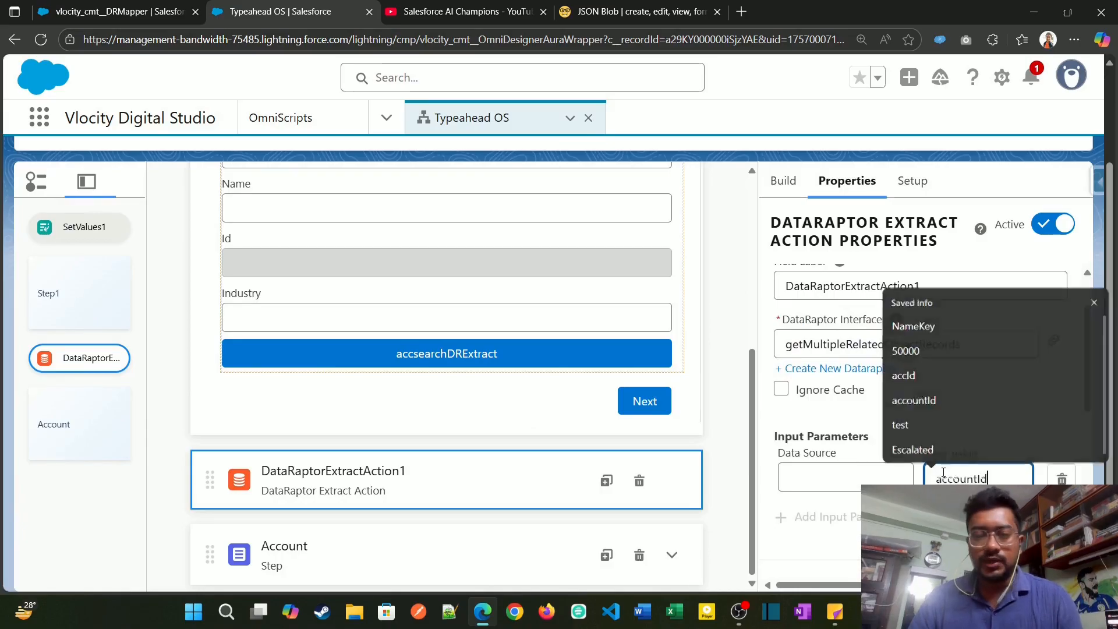
{"action": "left_click", "coordinate": [918, 432]}
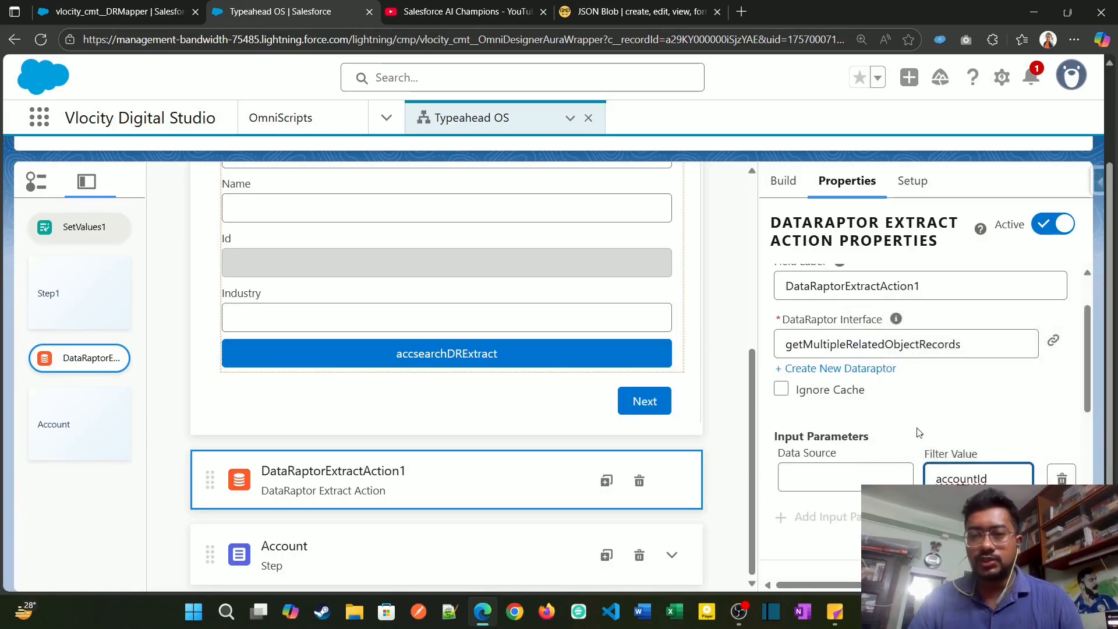
{"action": "double_click", "coordinate": [961, 478]}
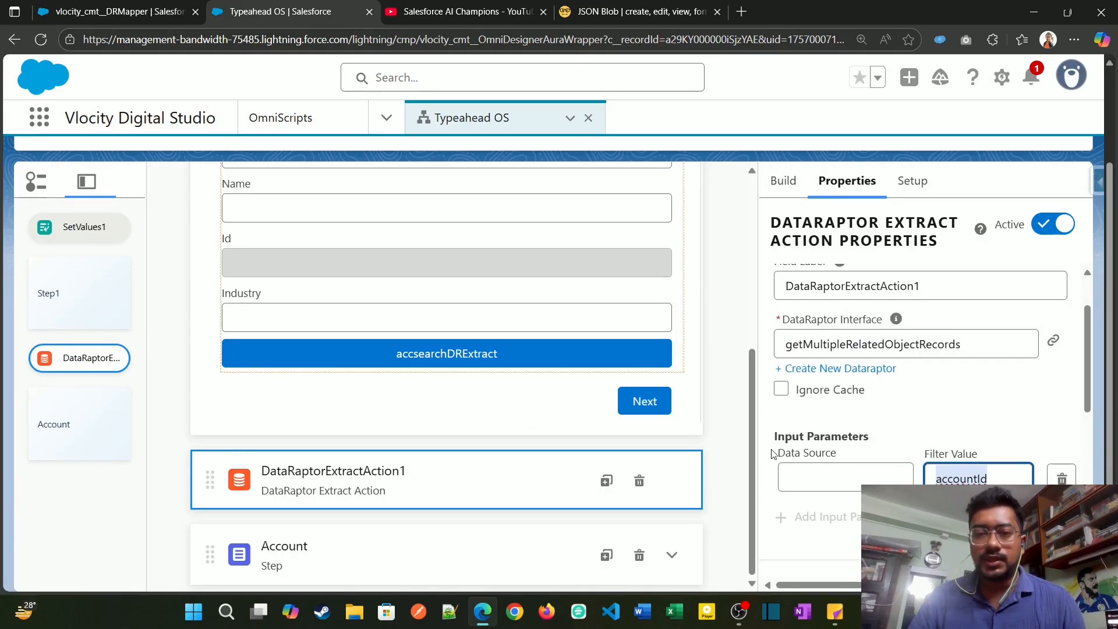
Step: Check the element name of the read-only Id field under Account Search Typeahead in Step1
{"action": "scroll", "coordinate": [361, 387], "scroll_direction": "up", "scroll_amount": 3}
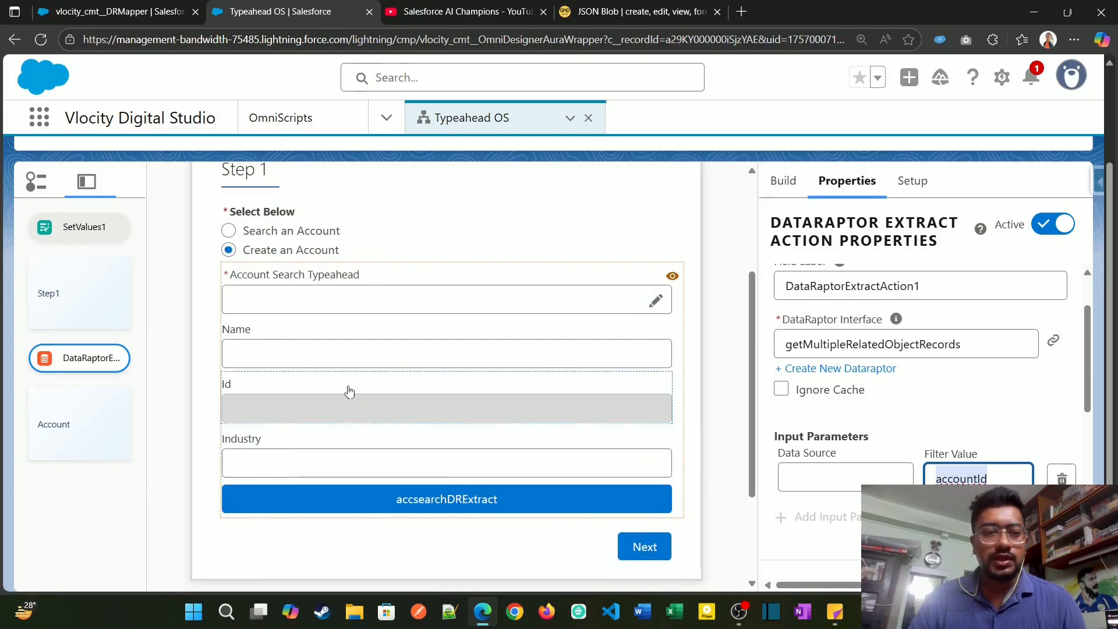
{"action": "left_click", "coordinate": [224, 385]}
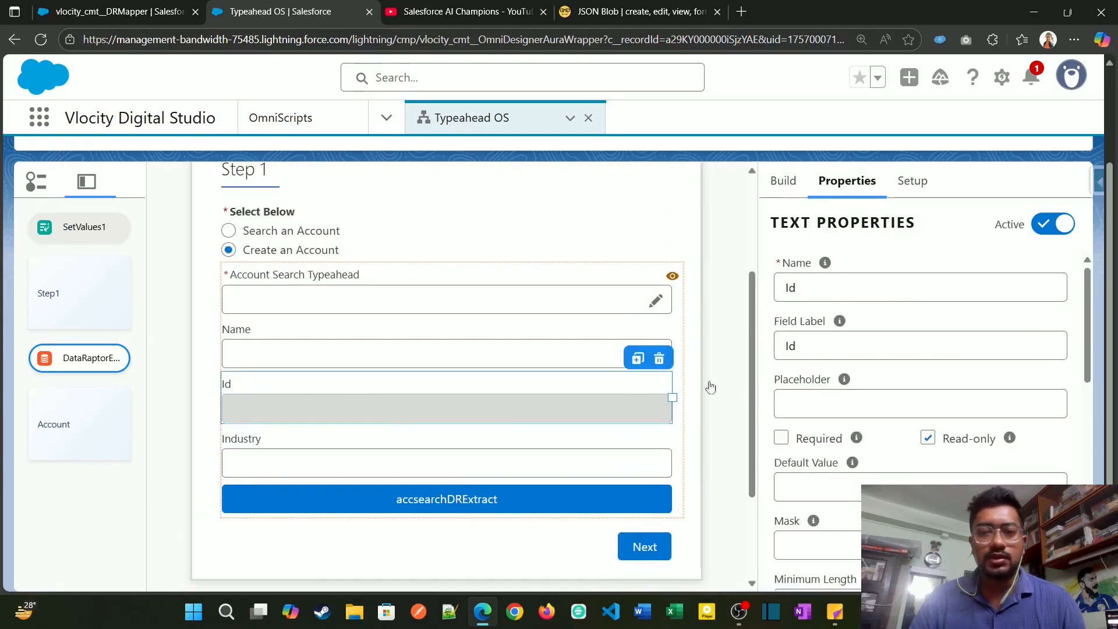
{"action": "left_click", "coordinate": [811, 286]}
{"action": "double_click", "coordinate": [811, 286]}
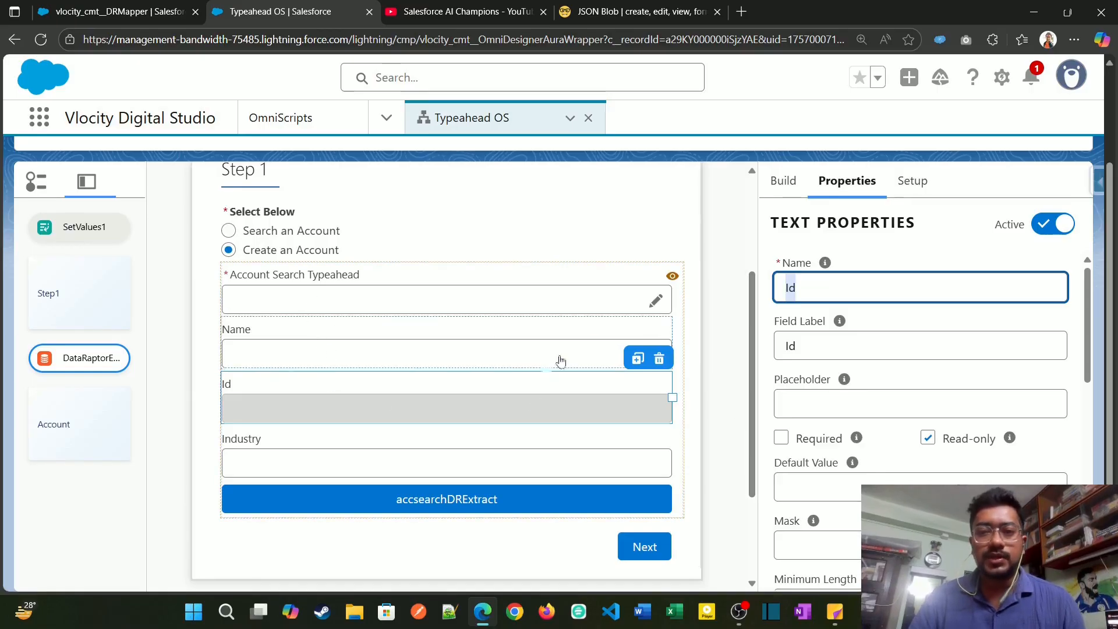
Step: Set the Data Source of DataRaptorExtractAction1's input parameter to Id, paired with the accountId filter value
{"action": "scroll", "coordinate": [524, 394], "scroll_direction": "down", "scroll_amount": 3}
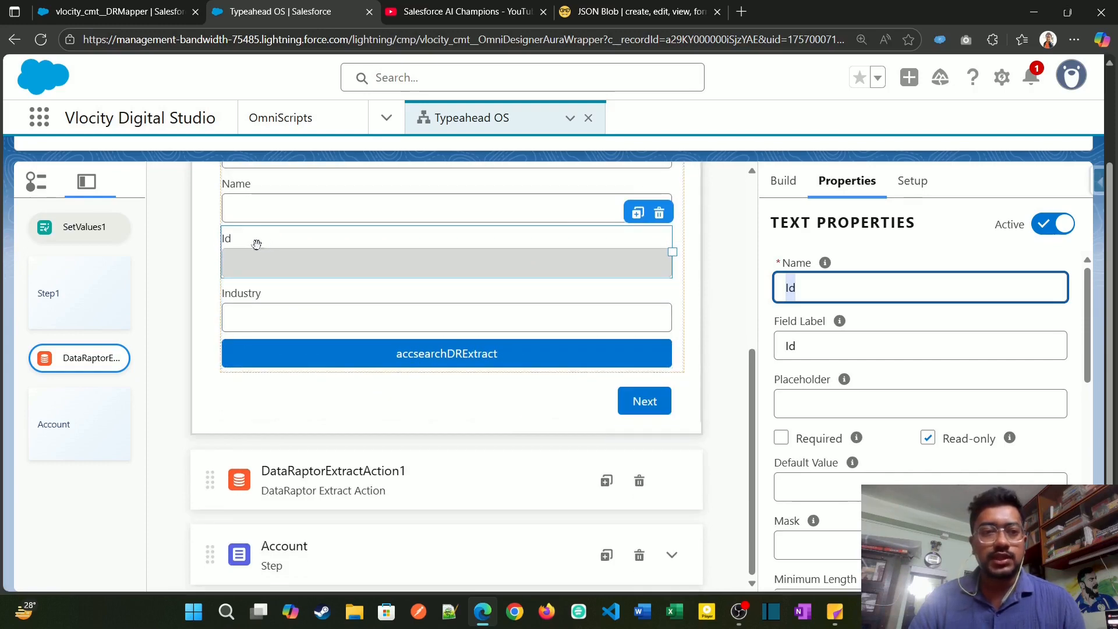
{"action": "left_click", "coordinate": [499, 471]}
{"action": "left_click", "coordinate": [499, 472]}
{"action": "scroll", "coordinate": [920, 379], "scroll_direction": "down", "scroll_amount": 3}
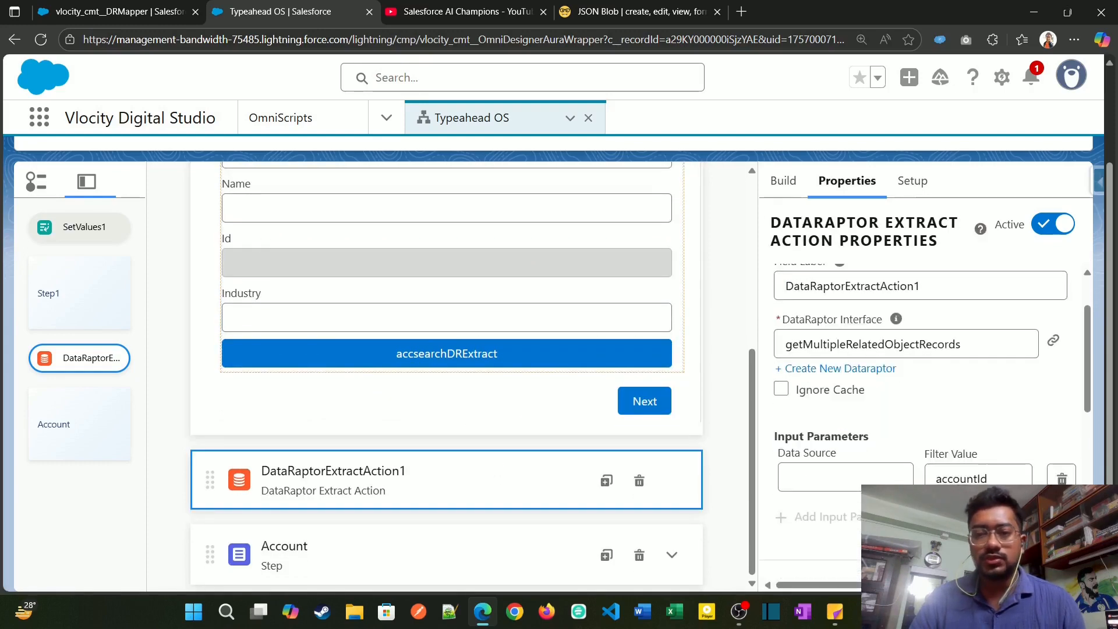
{"action": "left_click", "coordinate": [842, 478]}
{"action": "type", "text": "Id"}
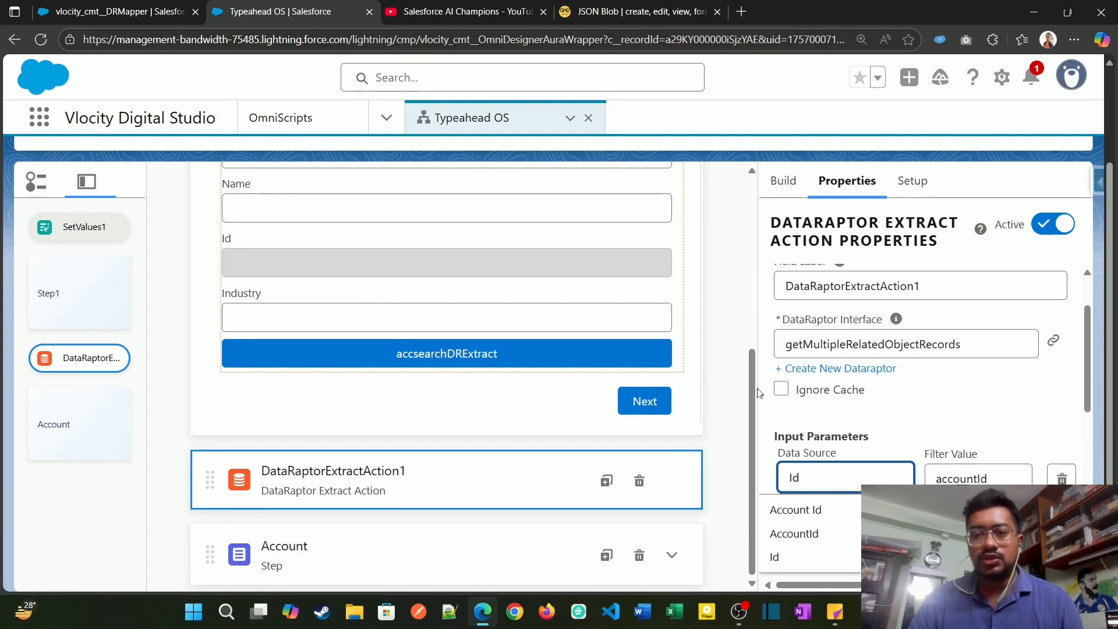
{"action": "left_click", "coordinate": [804, 498]}
{"action": "left_click_drag", "start_coordinate": [802, 480], "coordinate": [763, 481]}
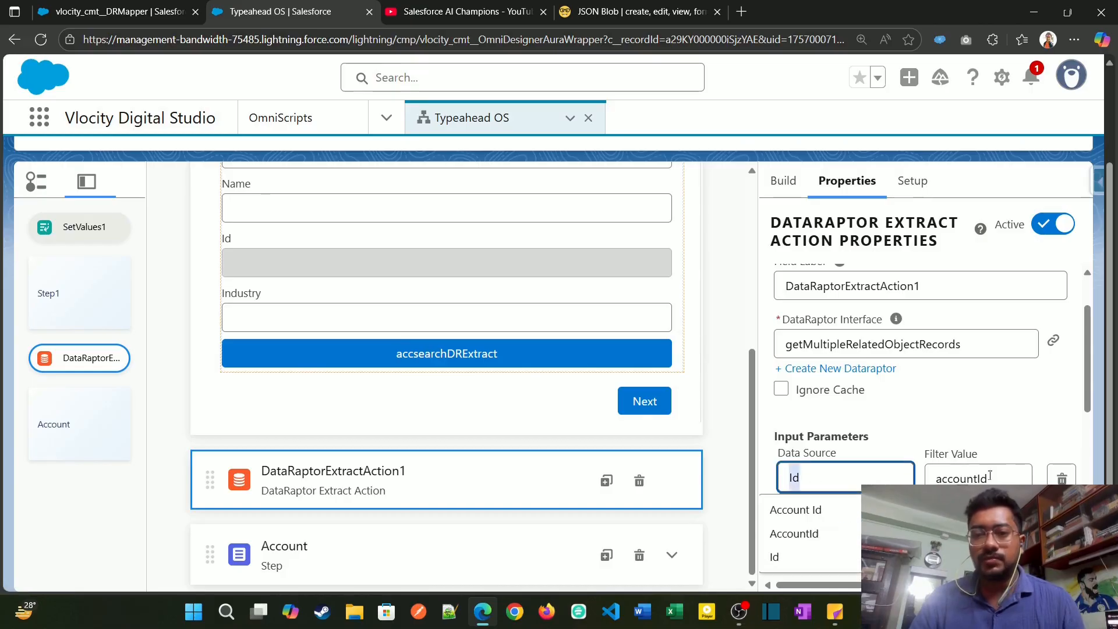
{"action": "left_click_drag", "start_coordinate": [990, 475], "coordinate": [936, 479]}
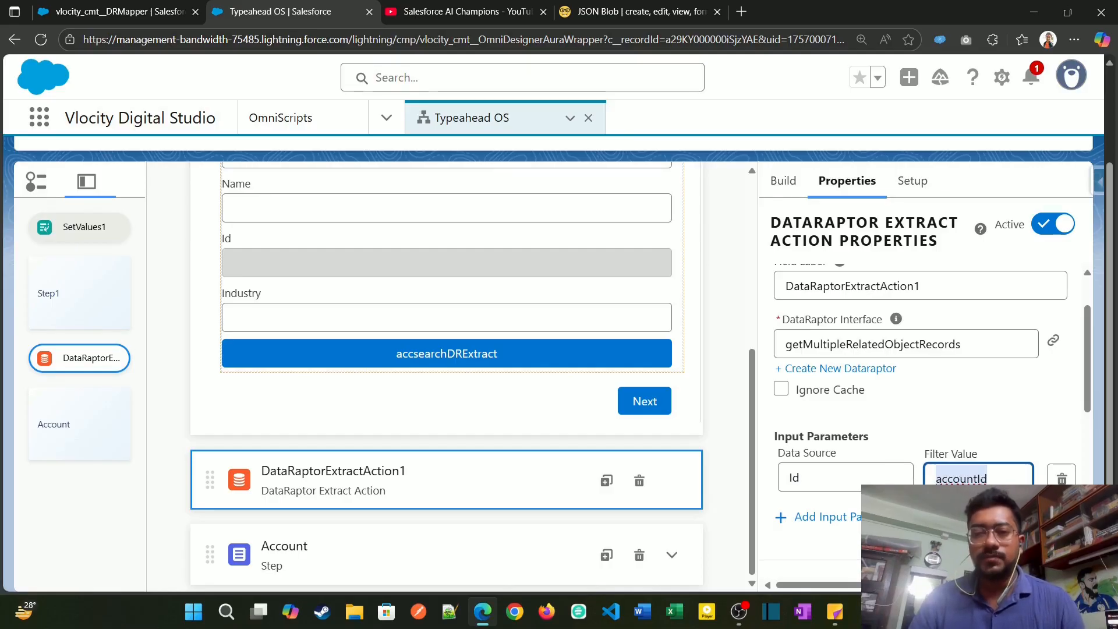
Step: Preview the Typeahead OS OmniScript and choose Search an Account under Select Below
{"action": "scroll", "coordinate": [816, 444], "scroll_direction": "down", "scroll_amount": 3}
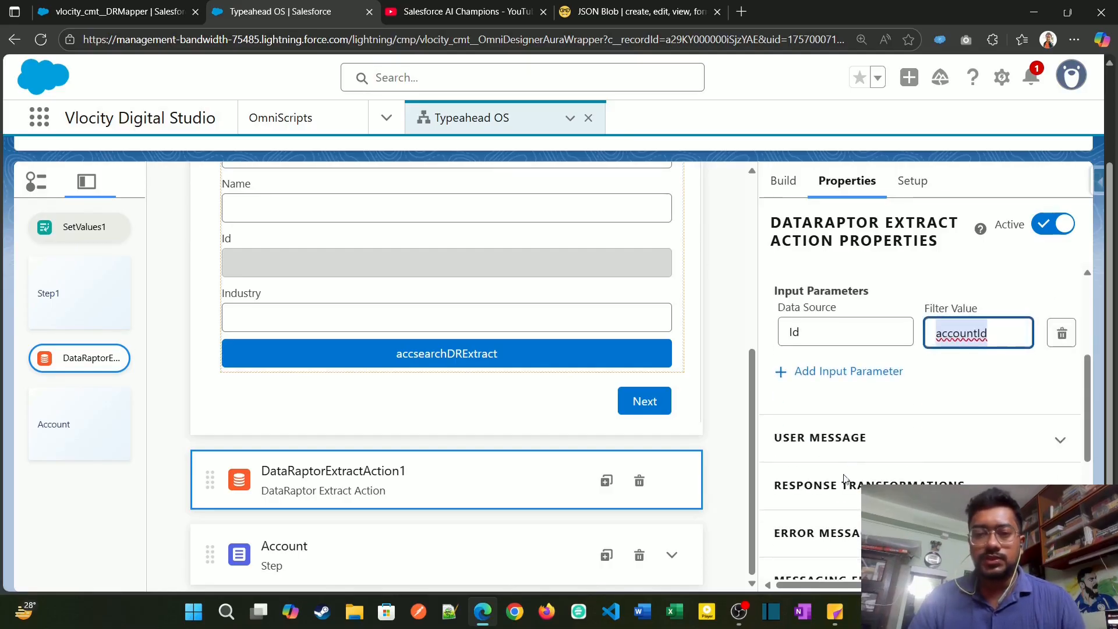
{"action": "scroll", "coordinate": [844, 478], "scroll_direction": "up", "scroll_amount": 3}
{"action": "scroll", "coordinate": [730, 332], "scroll_direction": "up", "scroll_amount": 5}
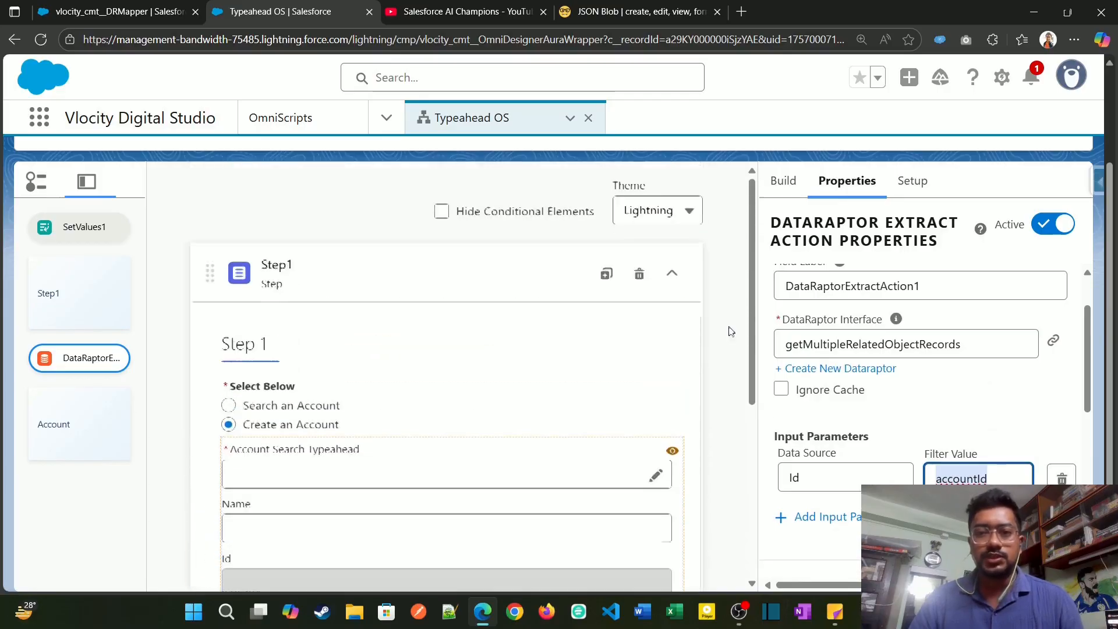
{"action": "scroll", "coordinate": [768, 297], "scroll_direction": "up", "scroll_amount": 2}
{"action": "scroll", "coordinate": [777, 191], "scroll_direction": "up", "scroll_amount": 2}
{"action": "left_click", "coordinate": [750, 182]}
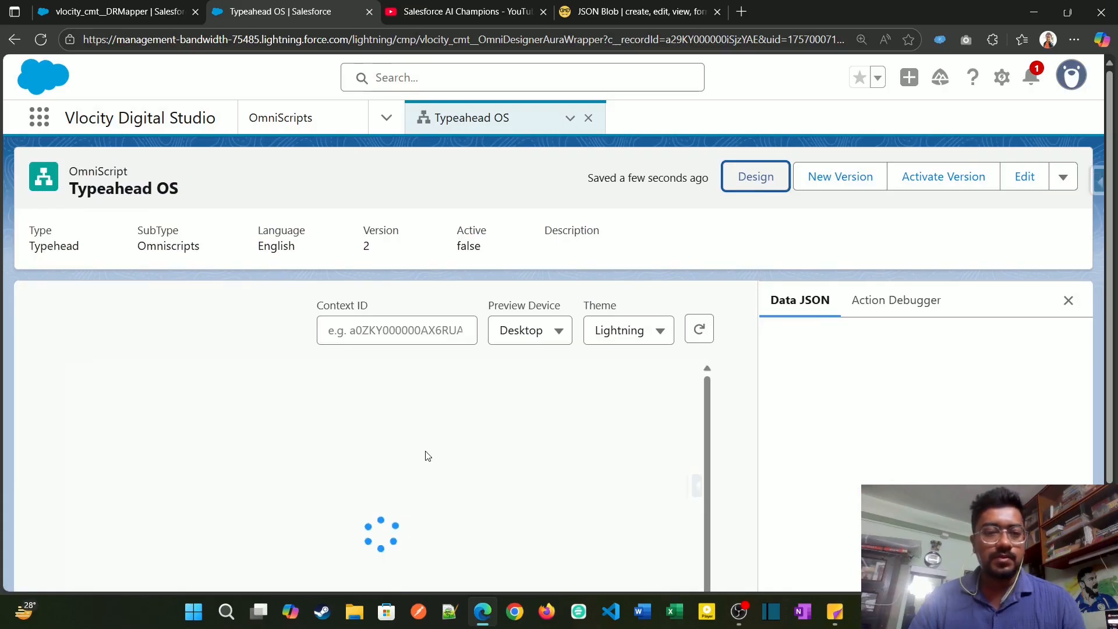
{"action": "scroll", "coordinate": [323, 495], "scroll_direction": "down", "scroll_amount": 2}
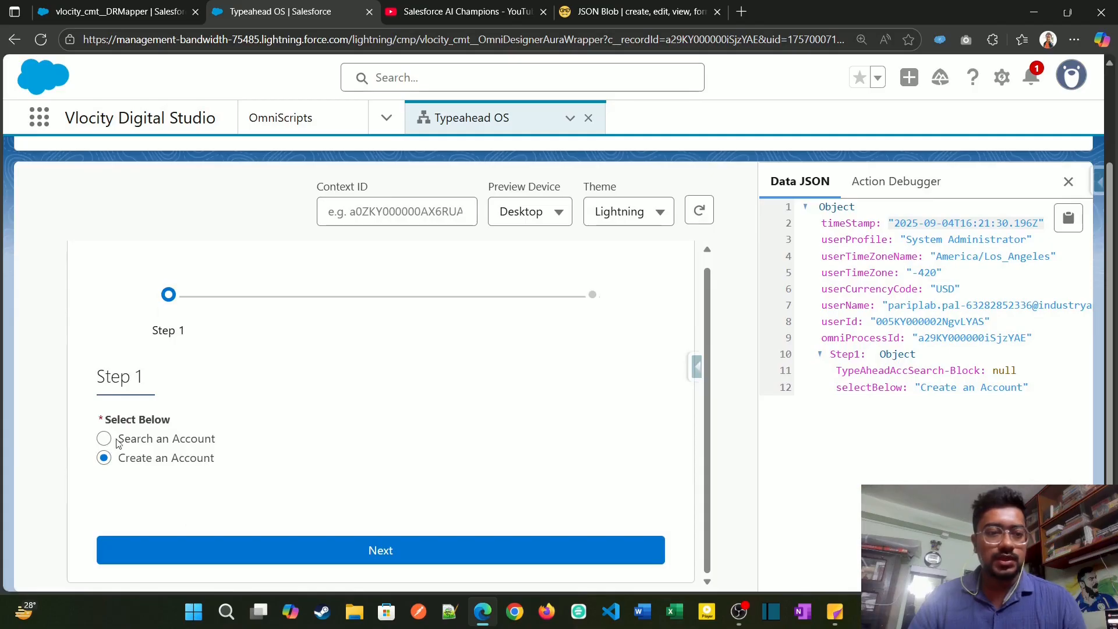
{"action": "left_click", "coordinate": [104, 438]}
{"action": "scroll", "coordinate": [320, 429], "scroll_direction": "down", "scroll_amount": 3}
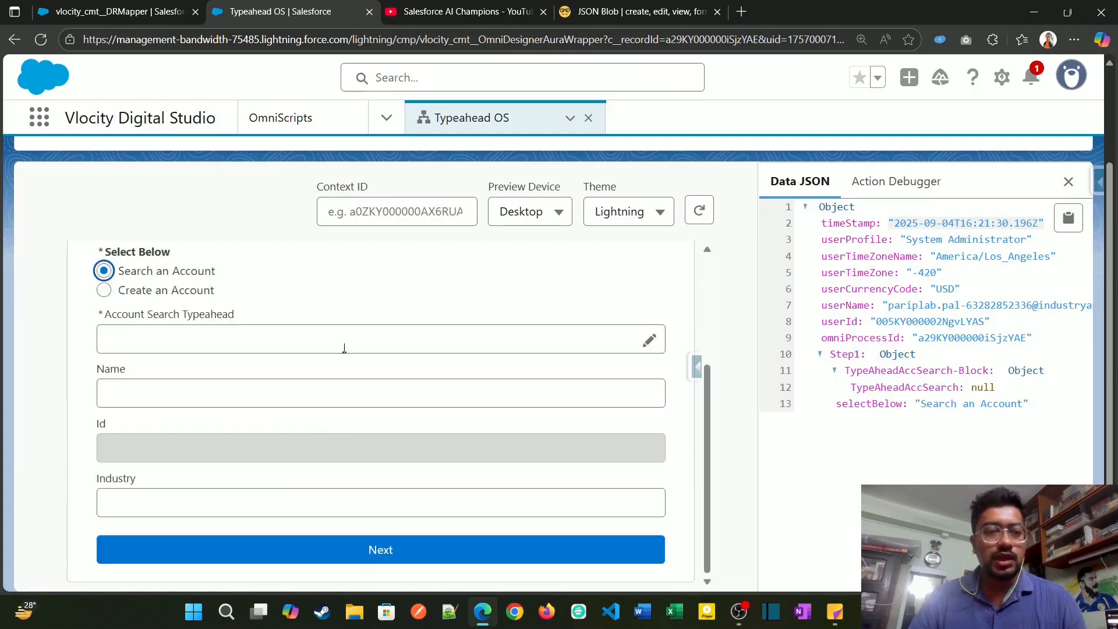
Step: Search the account typeahead for "ac", select Acme, and examine the filled Name and Id fields
{"action": "left_click", "coordinate": [347, 340]}
{"action": "type", "text": "ac"}
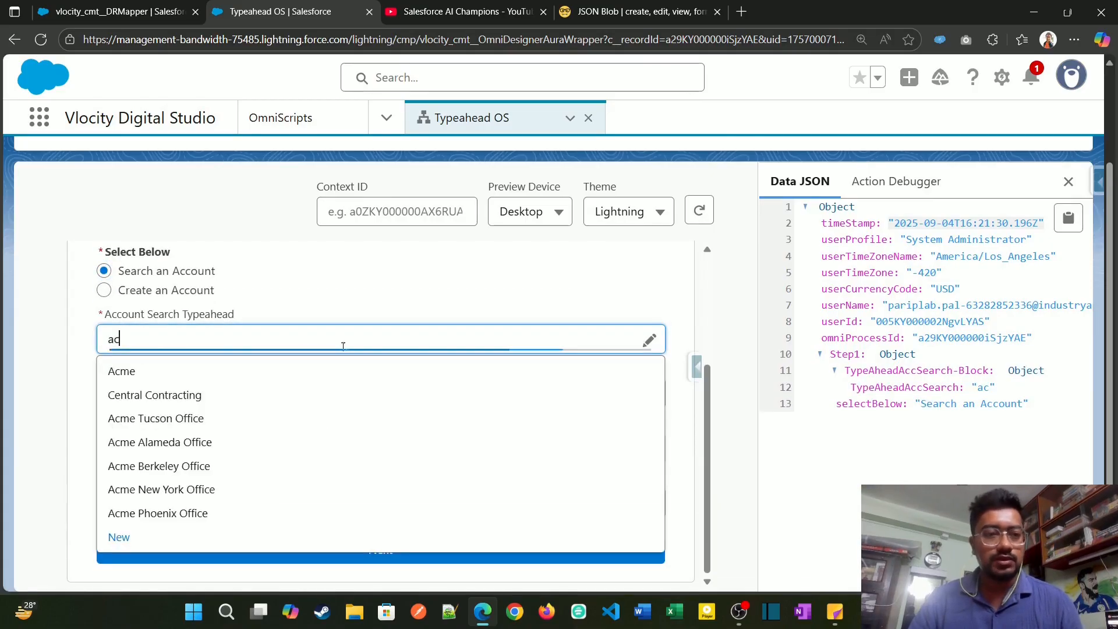
{"action": "left_click", "coordinate": [299, 374]}
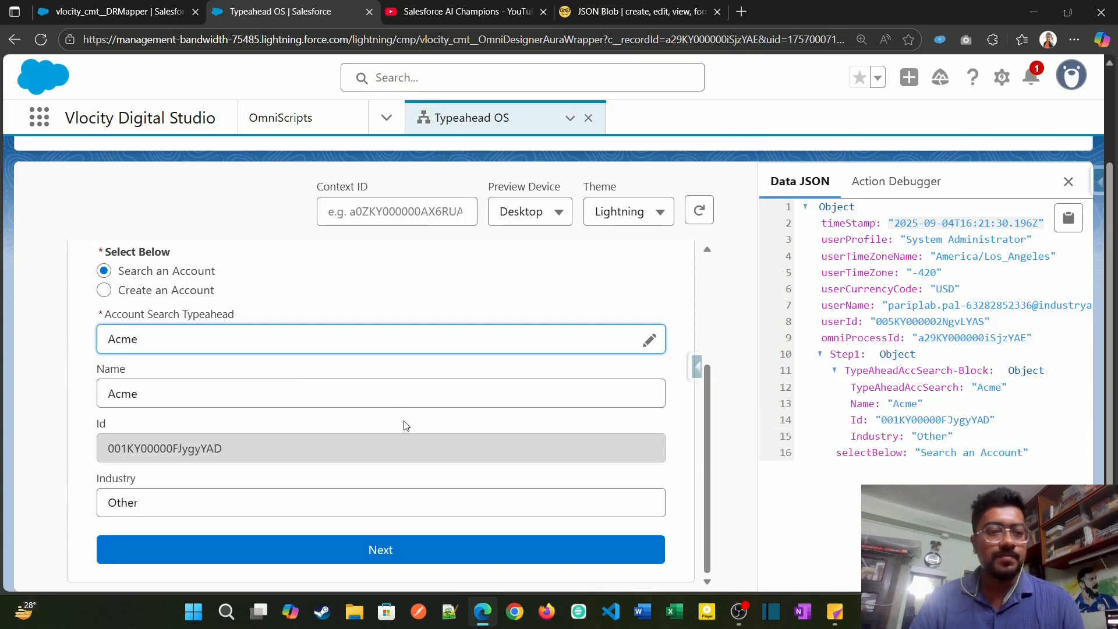
{"action": "left_click_drag", "start_coordinate": [244, 455], "coordinate": [104, 453]}
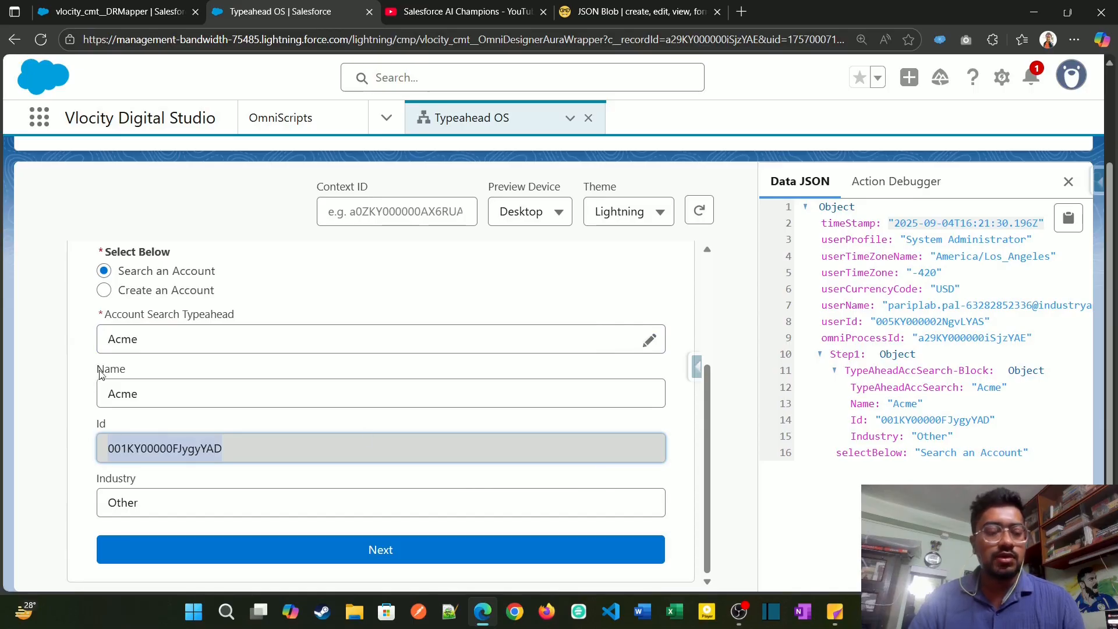
{"action": "left_click_drag", "start_coordinate": [101, 374], "coordinate": [129, 375]}
{"action": "left_click_drag", "start_coordinate": [112, 425], "coordinate": [96, 424]}
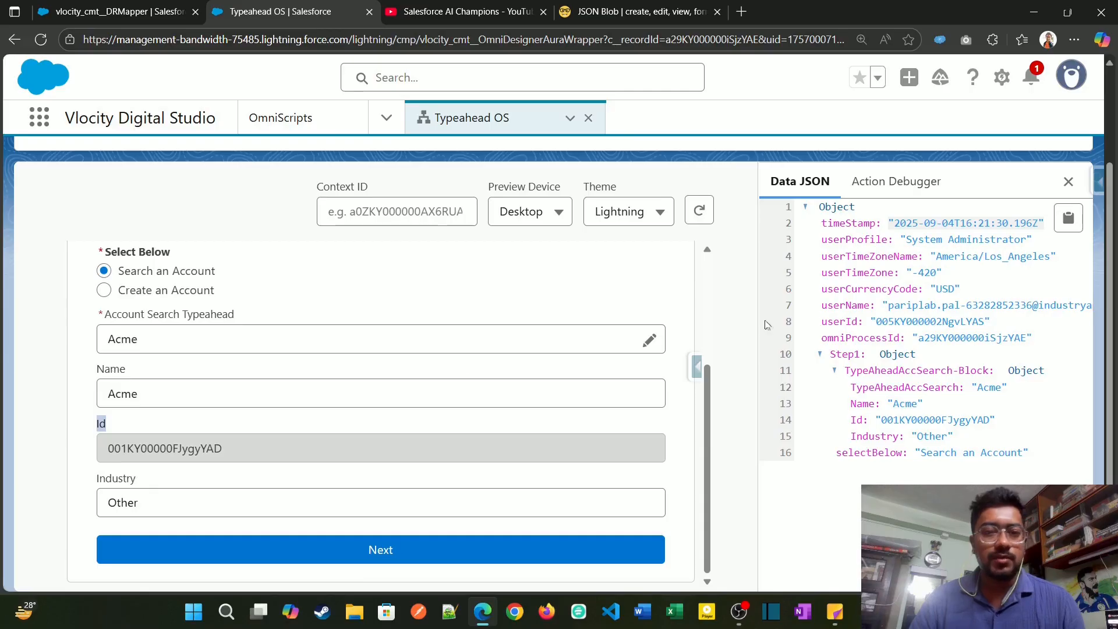
Step: Return to the design view and check the element names of the Account Search Typeahead block and its Name, Id and Industry fields
{"action": "scroll", "coordinate": [379, 349], "scroll_direction": "up", "scroll_amount": 3}
{"action": "left_click", "coordinate": [752, 176]}
{"action": "scroll", "coordinate": [454, 417], "scroll_direction": "down", "scroll_amount": 5}
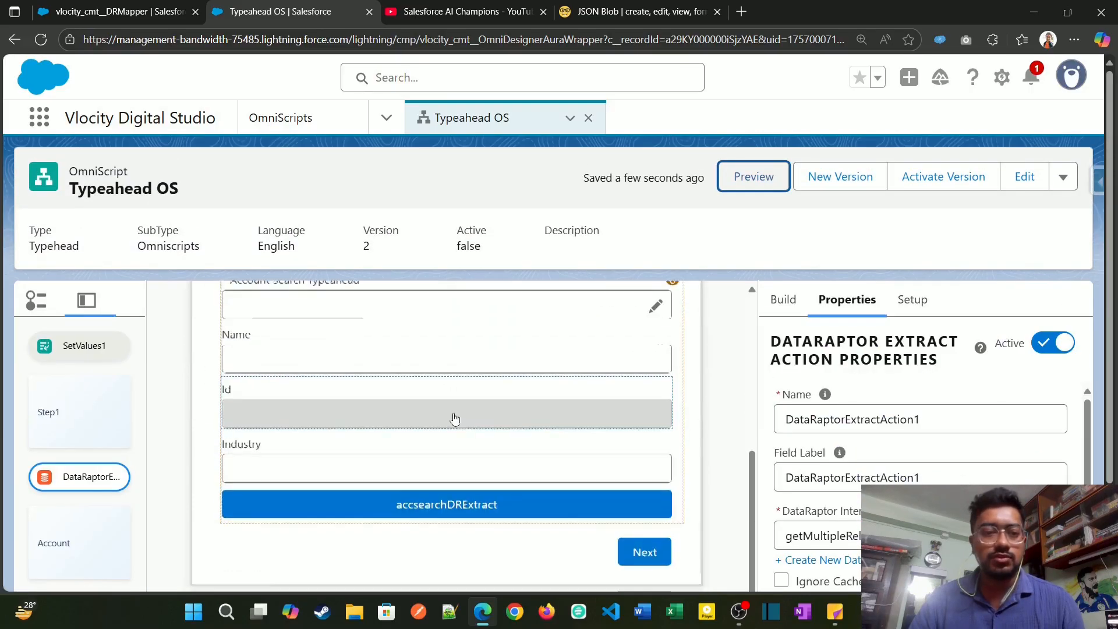
{"action": "scroll", "coordinate": [454, 425], "scroll_direction": "up", "scroll_amount": 2}
{"action": "left_click", "coordinate": [348, 391]}
{"action": "scroll", "coordinate": [394, 429], "scroll_direction": "down", "scroll_amount": 3}
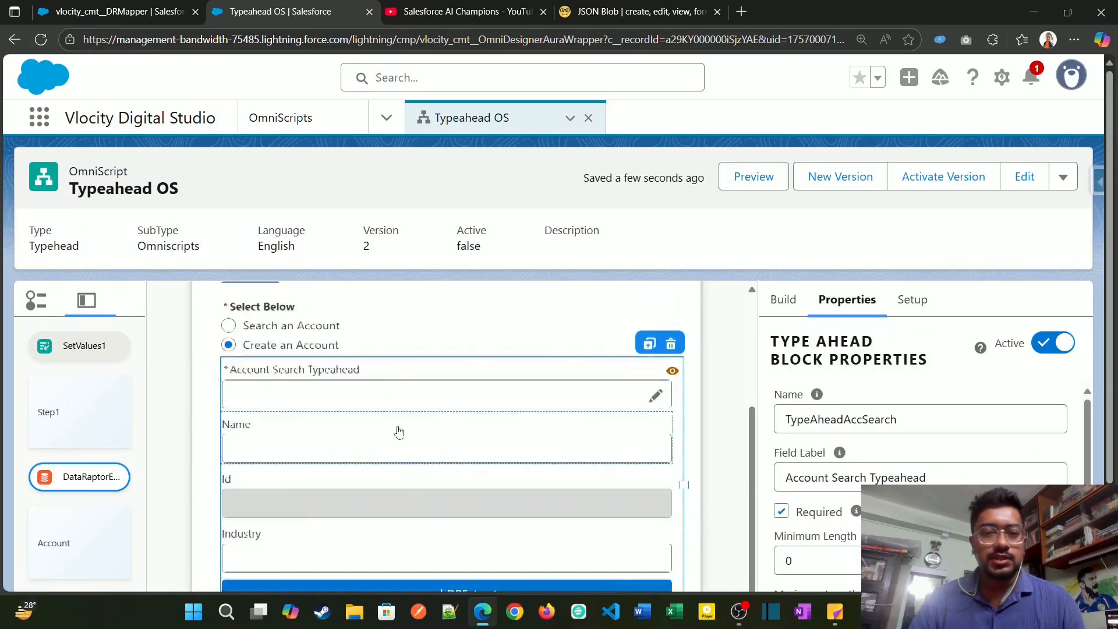
{"action": "scroll", "coordinate": [286, 387], "scroll_direction": "up", "scroll_amount": 1}
{"action": "left_click", "coordinate": [284, 379]}
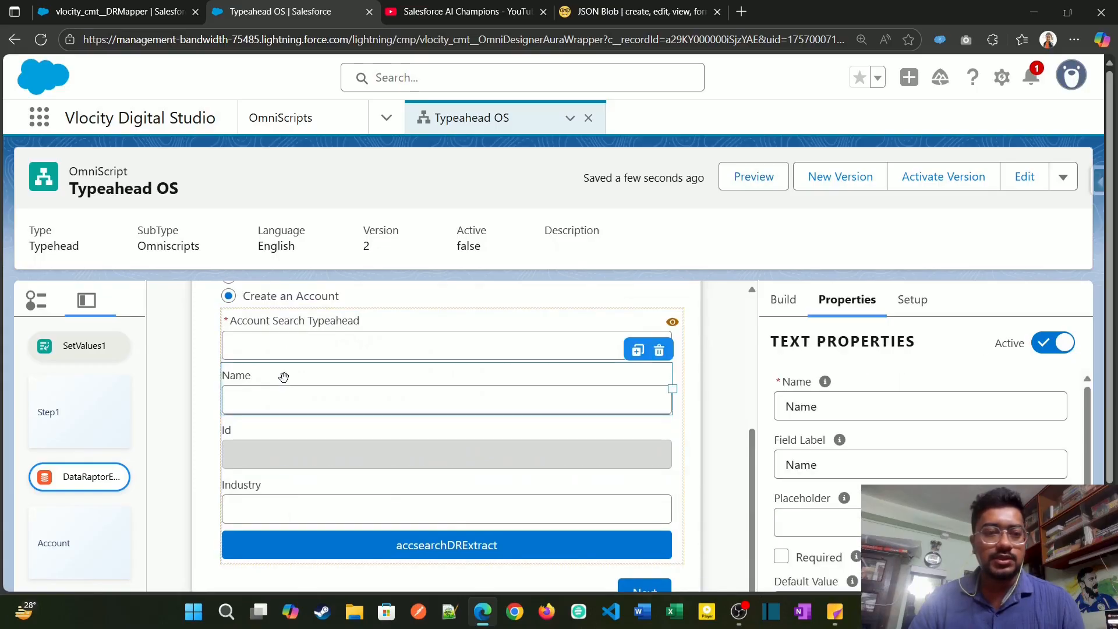
{"action": "left_click", "coordinate": [283, 424]}
{"action": "left_click", "coordinate": [282, 489]}
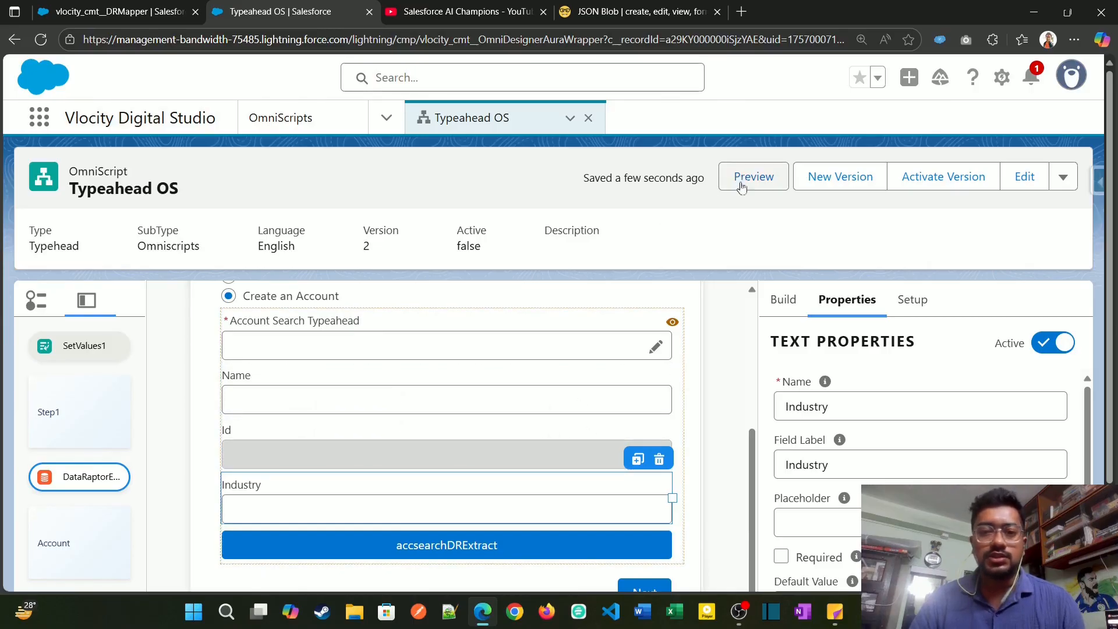
Step: Examine the remaining properties of the Industry text field and of the Account Search Typeahead block
{"action": "scroll", "coordinate": [804, 434], "scroll_direction": "down", "scroll_amount": 1}
{"action": "scroll", "coordinate": [803, 434], "scroll_direction": "down", "scroll_amount": 6}
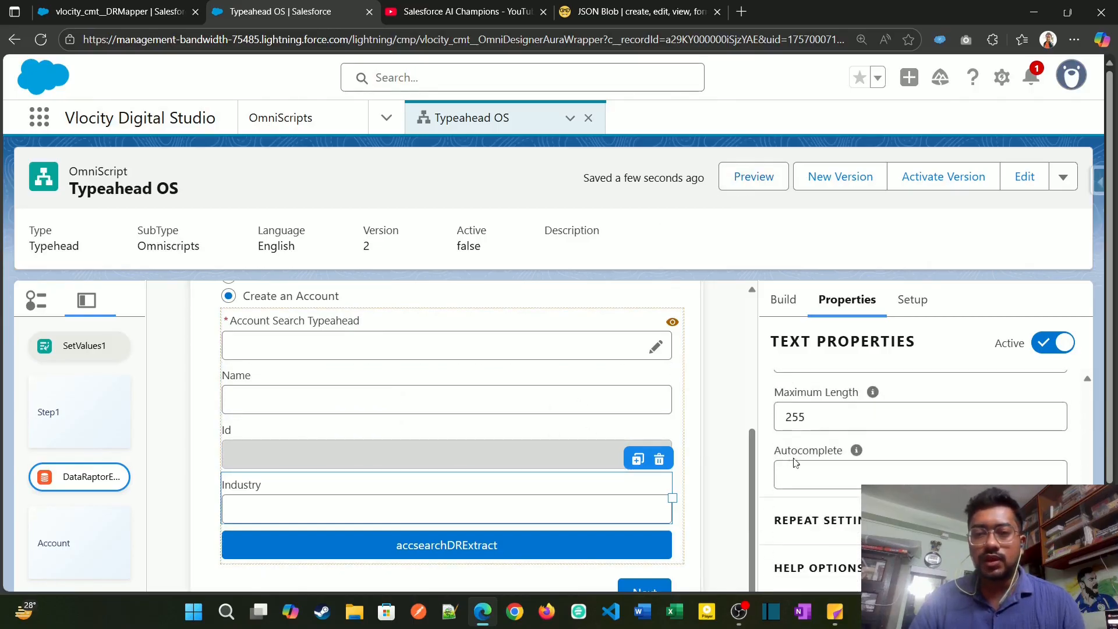
{"action": "scroll", "coordinate": [801, 440], "scroll_direction": "up", "scroll_amount": 7}
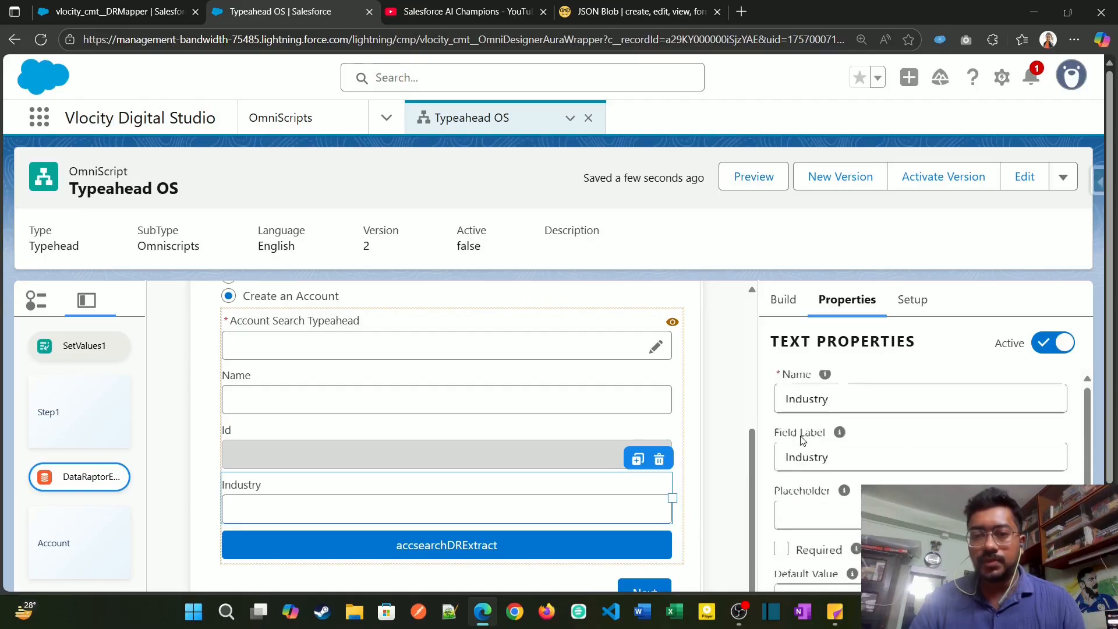
{"action": "scroll", "coordinate": [801, 441], "scroll_direction": "down", "scroll_amount": 2}
{"action": "left_click", "coordinate": [511, 317]}
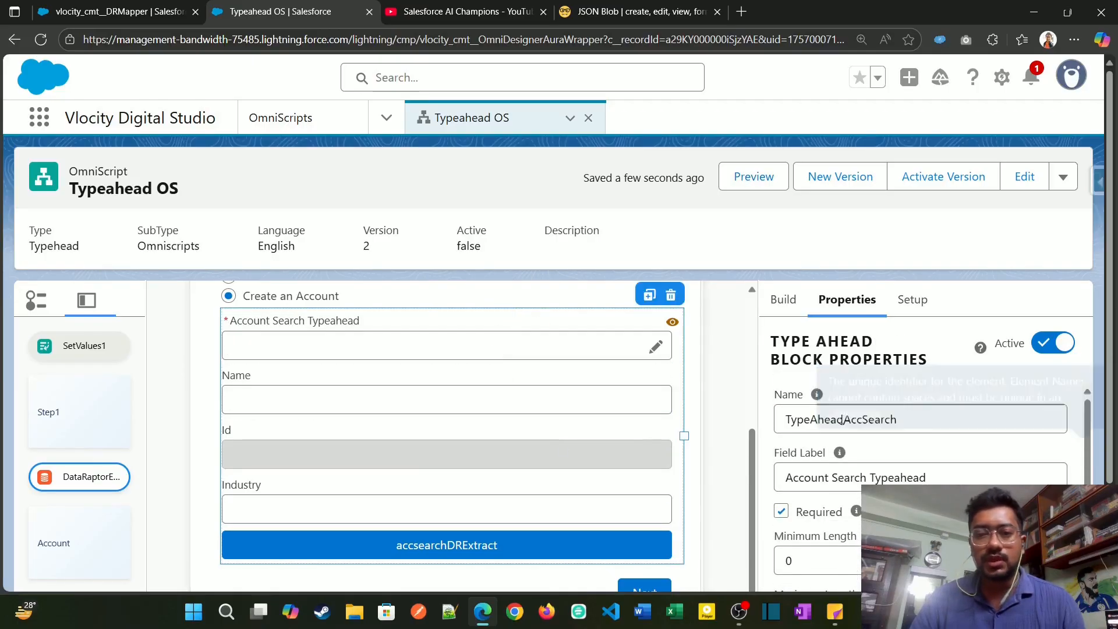
{"action": "scroll", "coordinate": [830, 485], "scroll_direction": "down", "scroll_amount": 3}
{"action": "scroll", "coordinate": [821, 474], "scroll_direction": "down", "scroll_amount": 3}
{"action": "scroll", "coordinate": [810, 466], "scroll_direction": "up", "scroll_amount": 1}
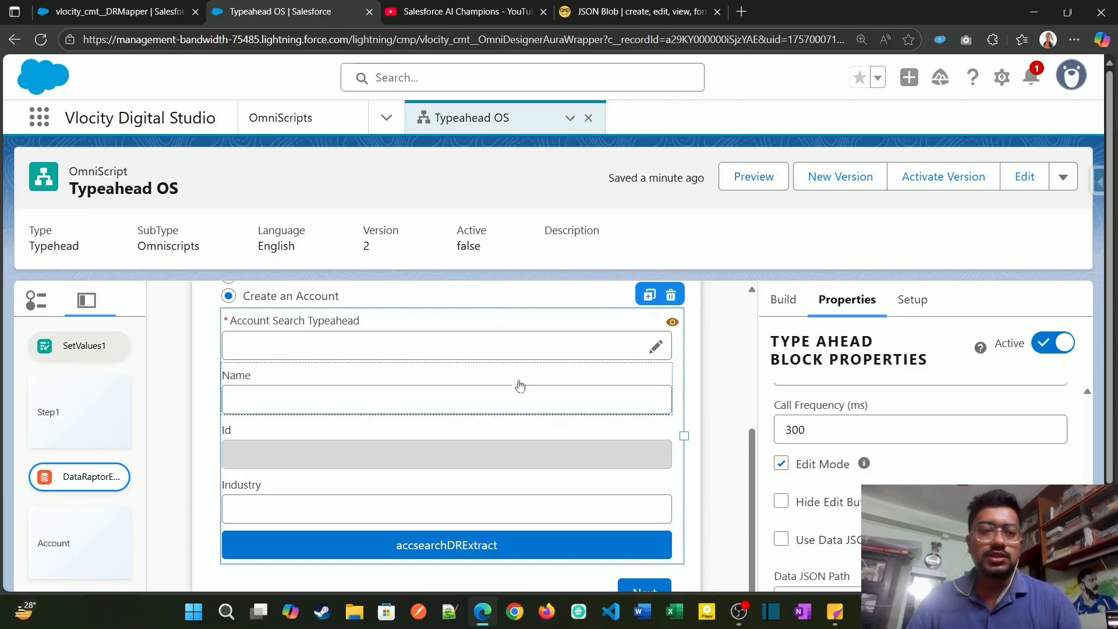
Step: Preview the Typeahead OS OmniScript again and choose Search an Account under Select Below
{"action": "left_click", "coordinate": [767, 184]}
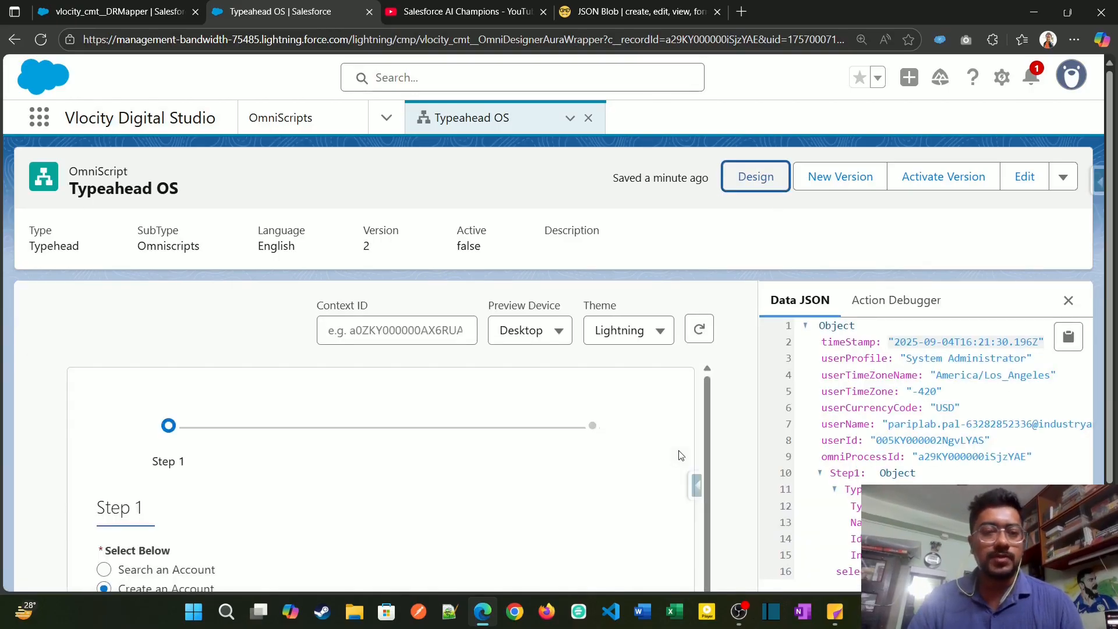
{"action": "scroll", "coordinate": [705, 431], "scroll_direction": "down", "scroll_amount": 1}
{"action": "scroll", "coordinate": [705, 425], "scroll_direction": "down", "scroll_amount": 1}
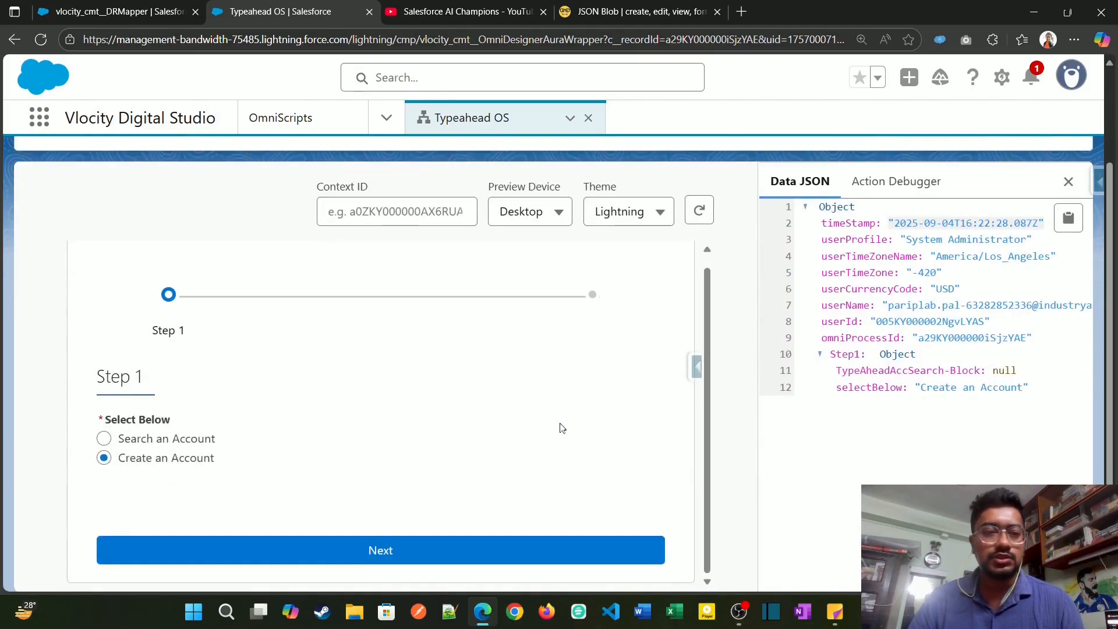
{"action": "left_click", "coordinate": [104, 438]}
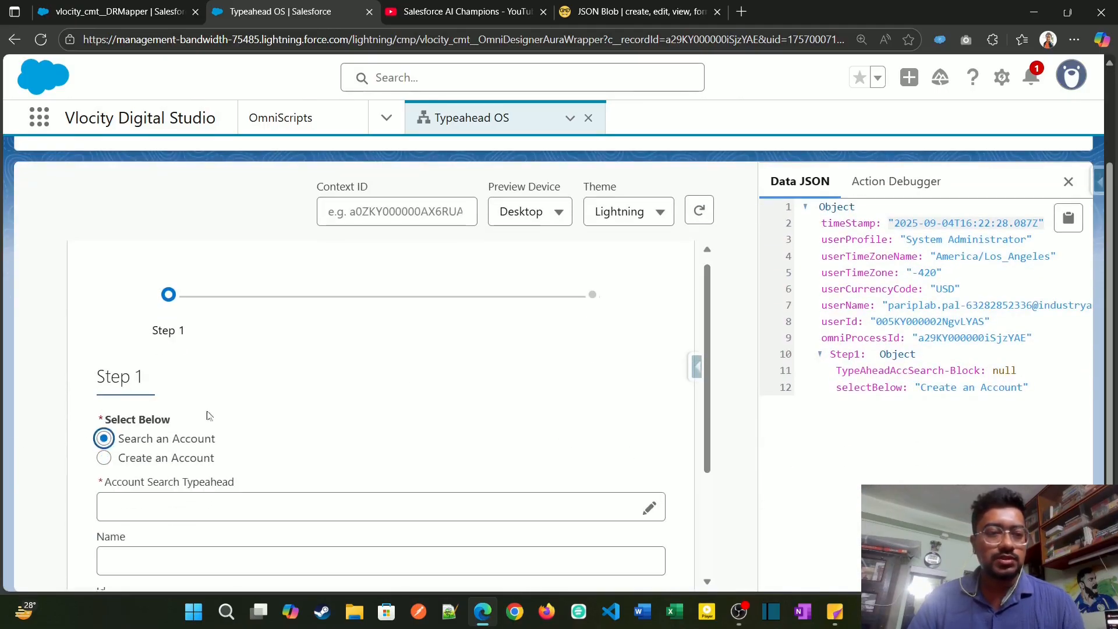
{"action": "scroll", "coordinate": [407, 373], "scroll_direction": "down", "scroll_amount": 3}
Step: Search the account typeahead for "acm" and select Acme, checking its Id in both the form and the Data JSON
{"action": "left_click", "coordinate": [403, 339]}
{"action": "type", "text": "acm"}
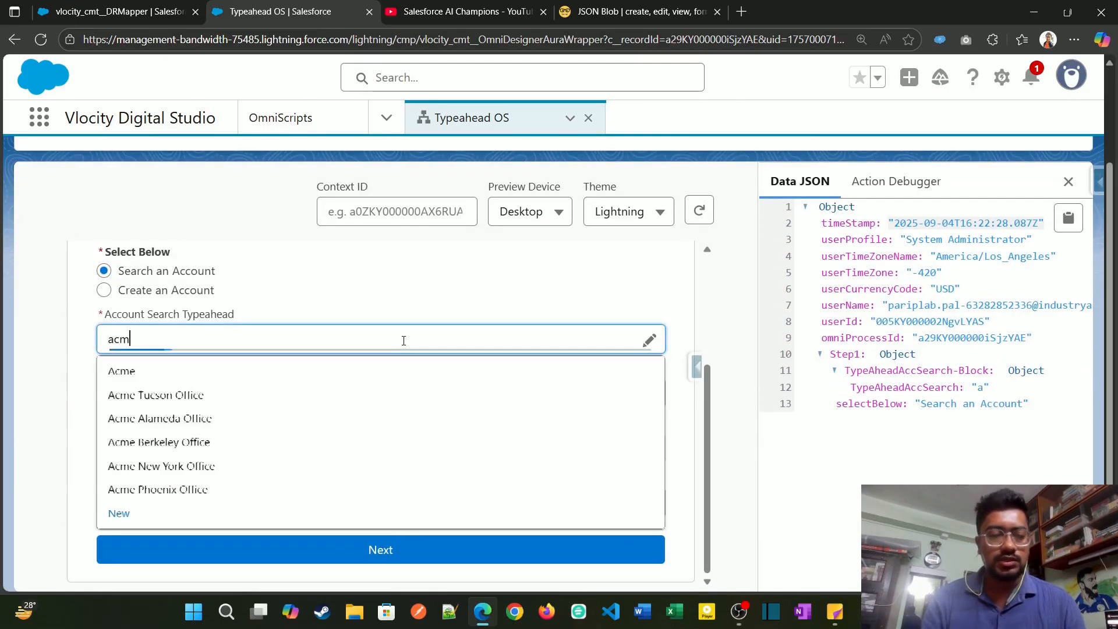
{"action": "left_click", "coordinate": [126, 374]}
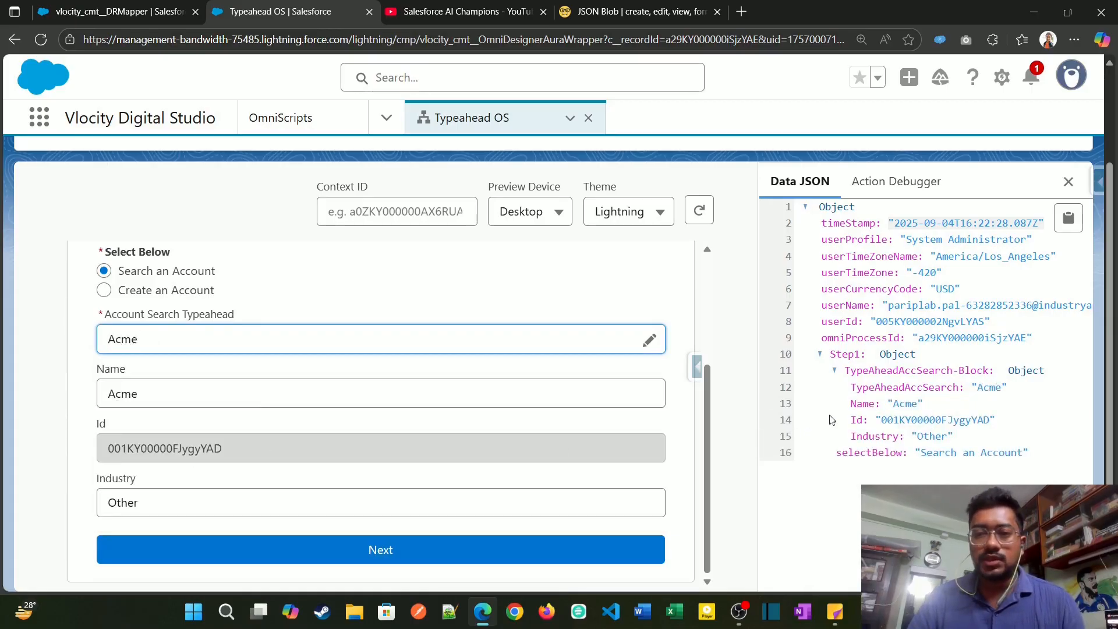
{"action": "left_click", "coordinate": [886, 425]}
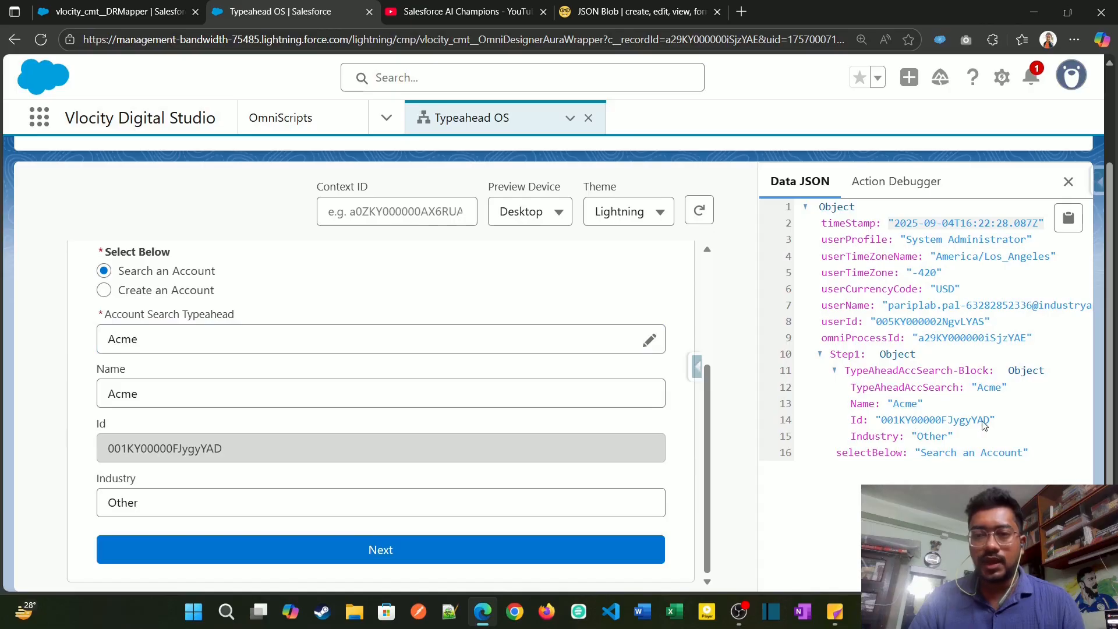
{"action": "left_click_drag", "start_coordinate": [233, 452], "coordinate": [105, 453]}
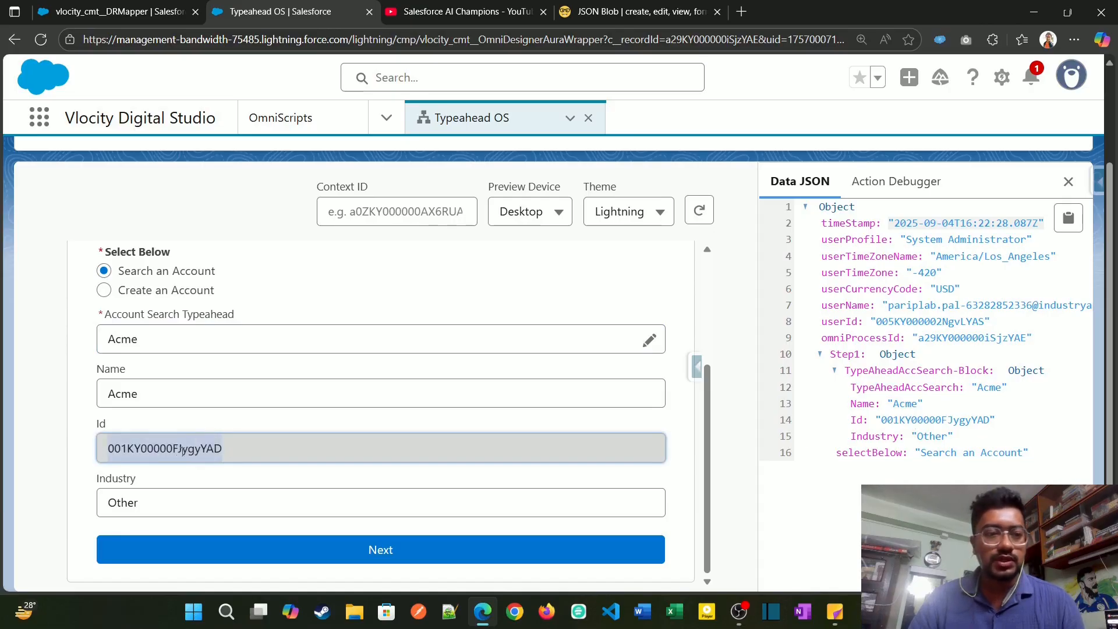
Step: Advance past Step 1 and examine the Contacts and Opportunities data in the Account step and the Data JSON
{"action": "left_click", "coordinate": [385, 551]}
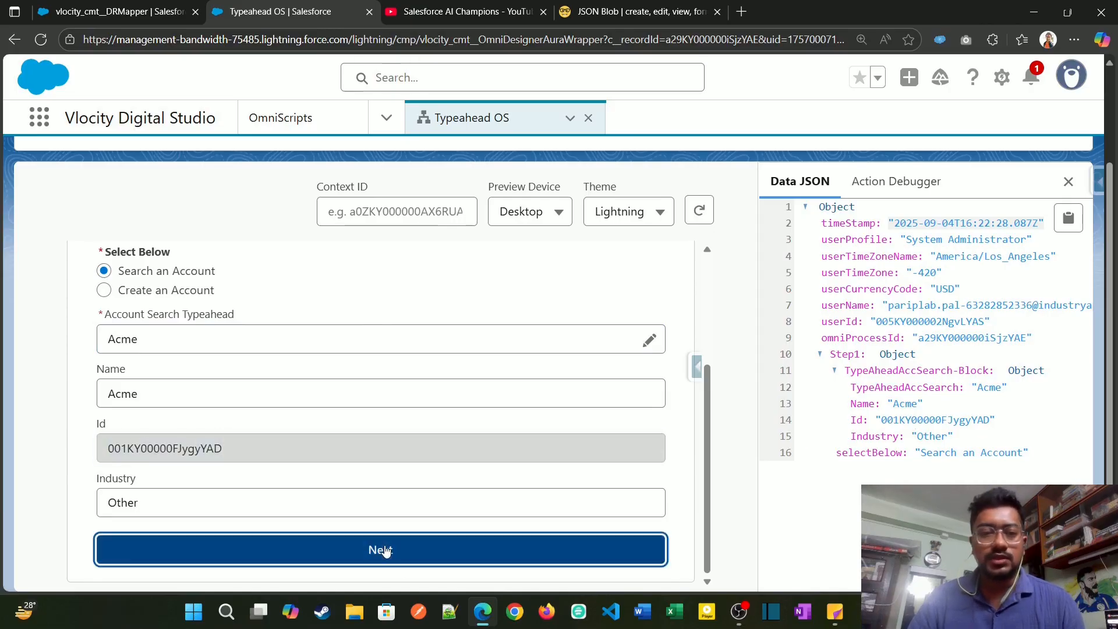
{"action": "scroll", "coordinate": [326, 406], "scroll_direction": "down", "scroll_amount": 5}
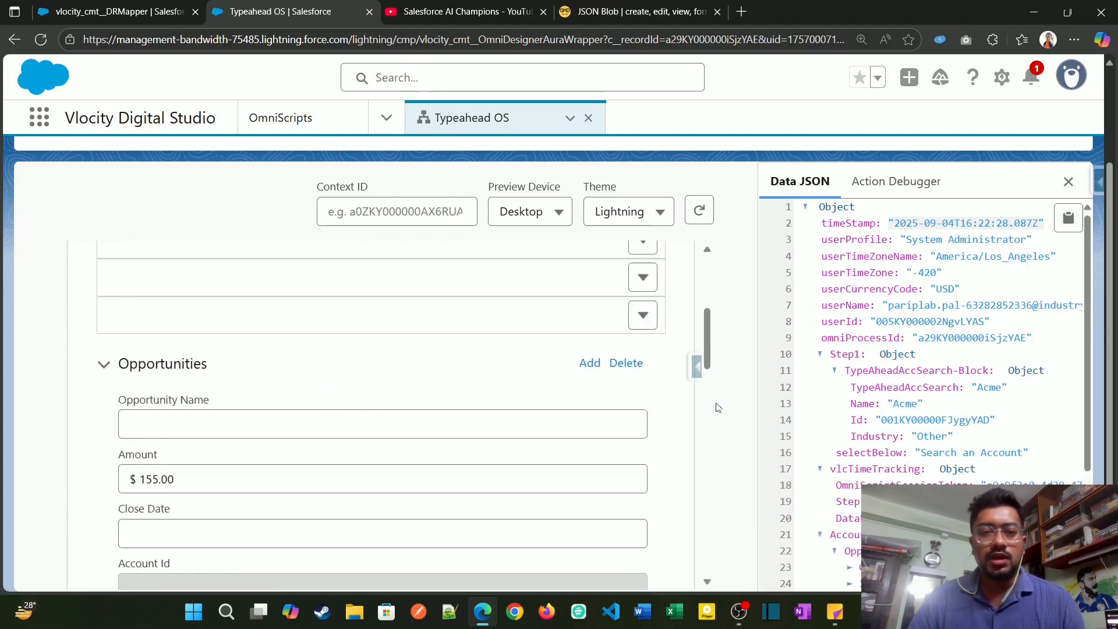
{"action": "scroll", "coordinate": [688, 408], "scroll_direction": "up", "scroll_amount": 4}
{"action": "scroll", "coordinate": [964, 417], "scroll_direction": "down", "scroll_amount": 4}
{"action": "scroll", "coordinate": [509, 444], "scroll_direction": "down", "scroll_amount": 3}
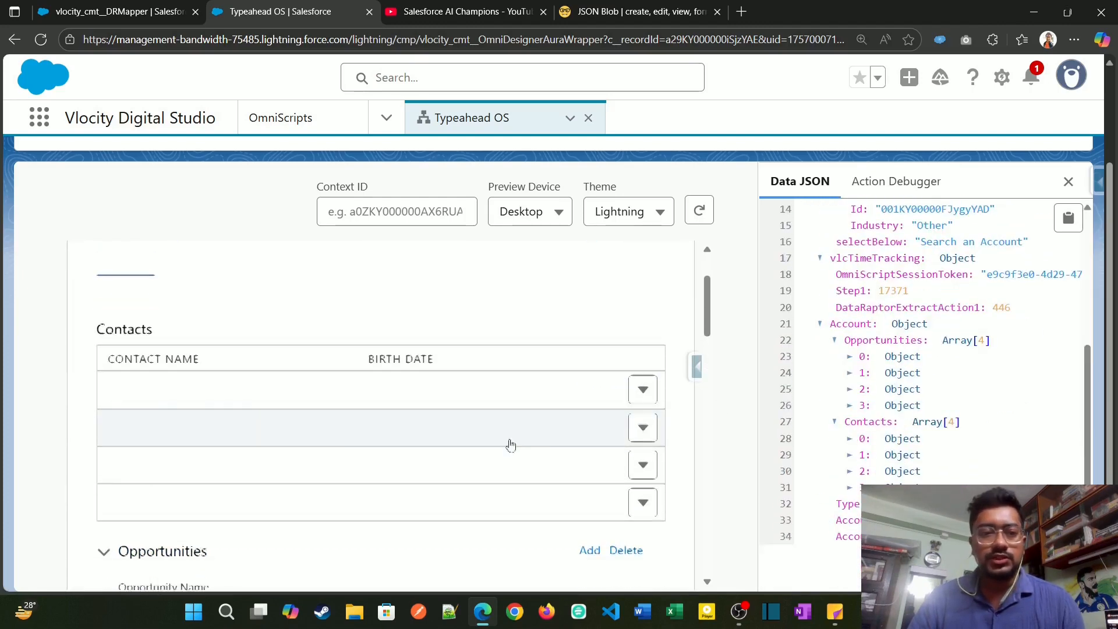
{"action": "scroll", "coordinate": [362, 394], "scroll_direction": "up", "scroll_amount": 1}
{"action": "scroll", "coordinate": [369, 373], "scroll_direction": "up", "scroll_amount": 2}
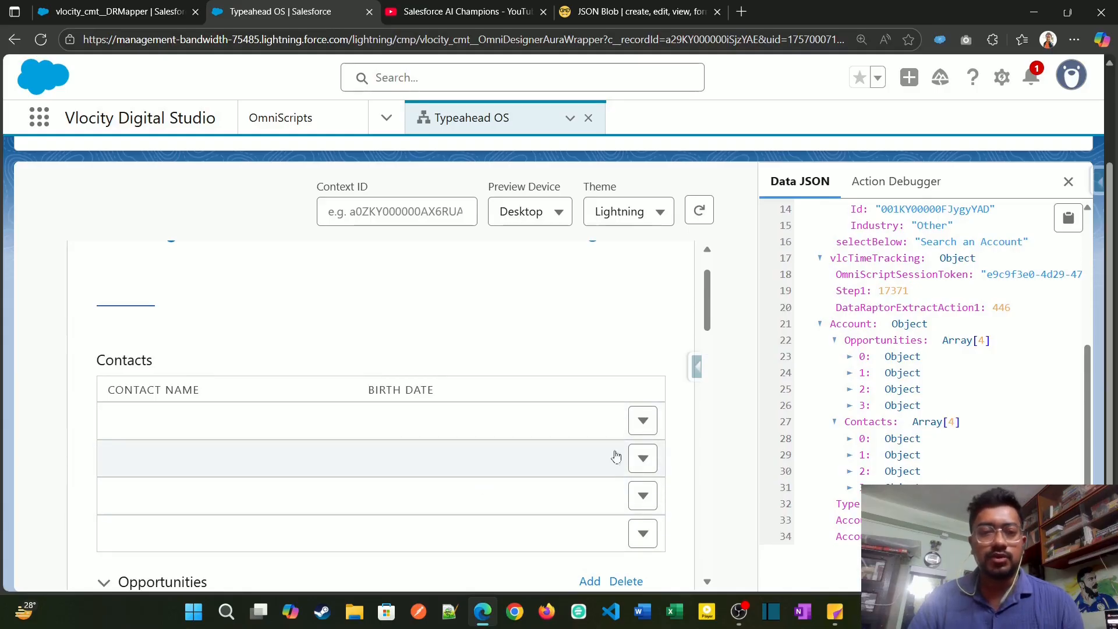
Step: Inspect DataRaptorExtractAction1's request data in the Action Debugger for the accountId parameter and its value
{"action": "left_click", "coordinate": [896, 181]}
{"action": "left_click", "coordinate": [799, 438]}
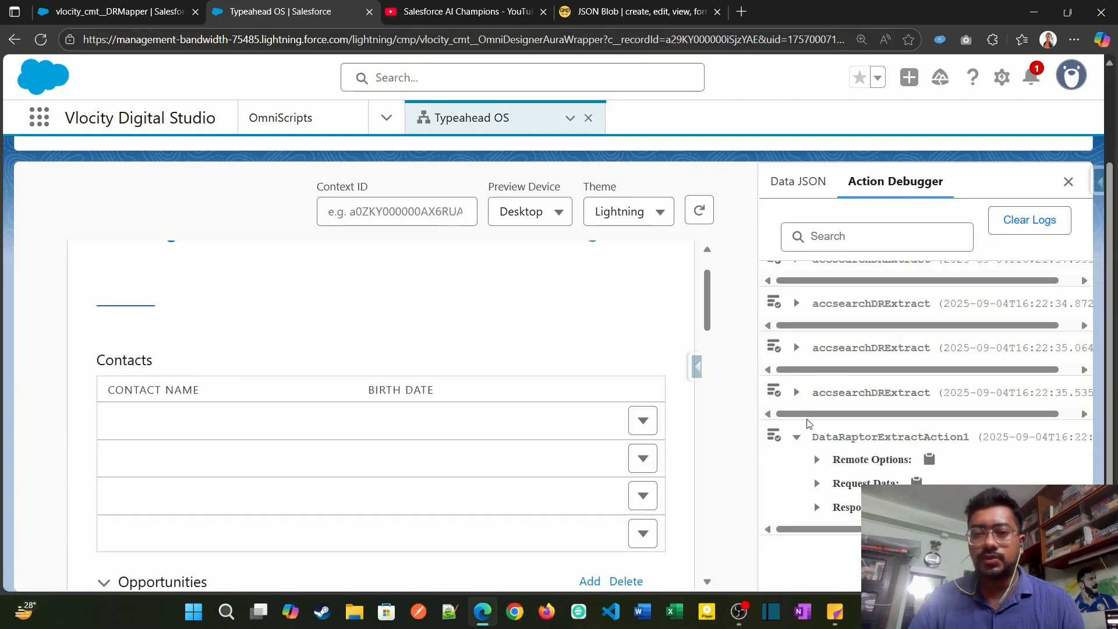
{"action": "left_click", "coordinate": [818, 484]}
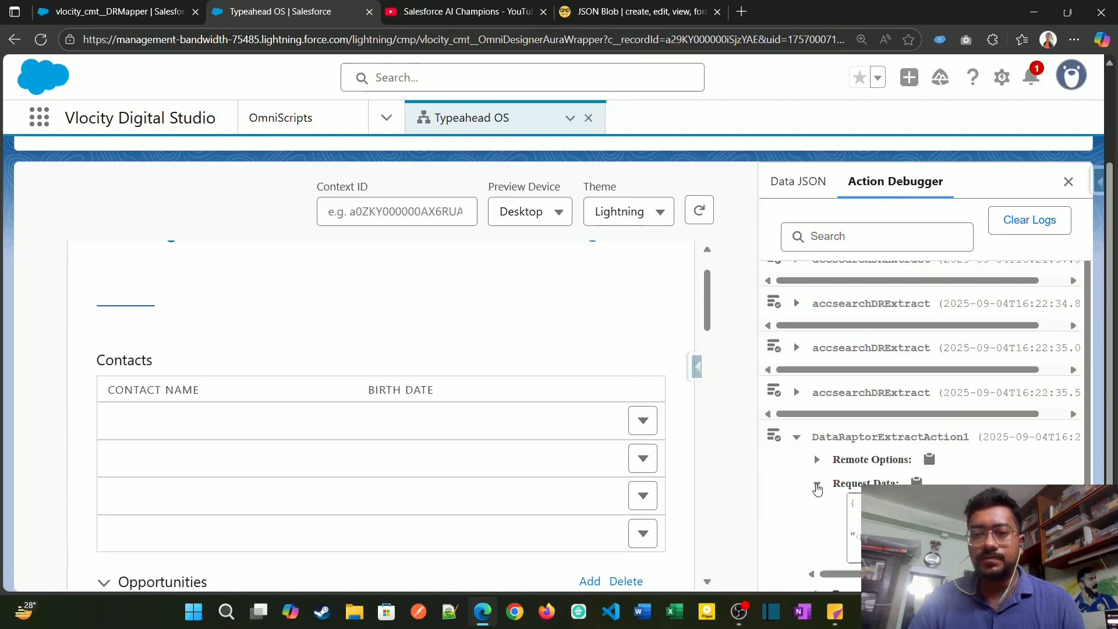
{"action": "scroll", "coordinate": [818, 485], "scroll_direction": "down", "scroll_amount": 1}
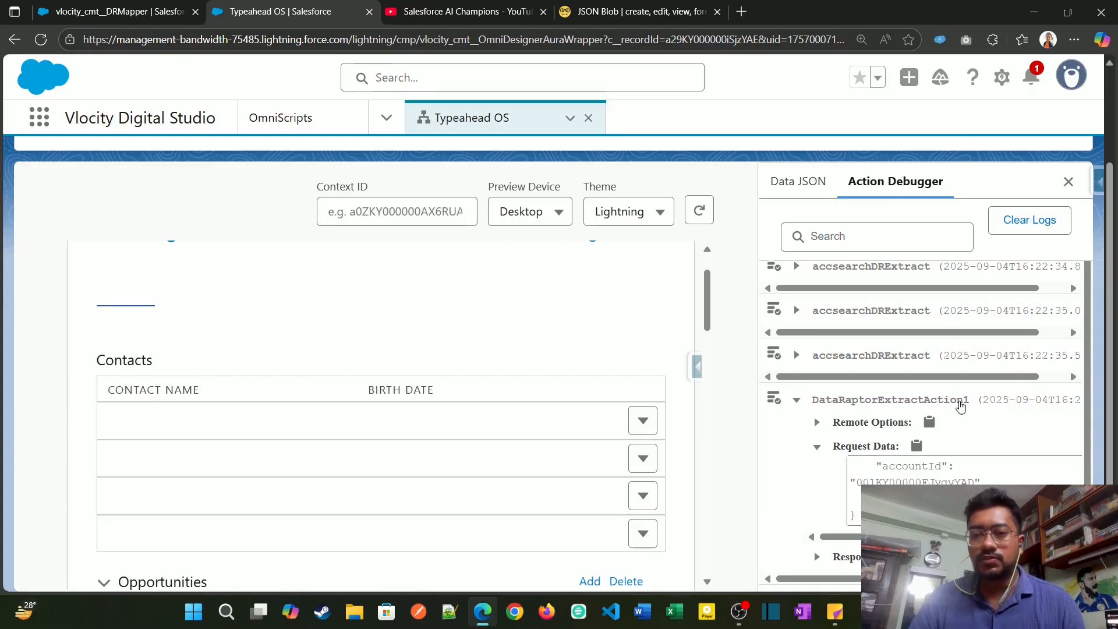
{"action": "double_click", "coordinate": [911, 482]}
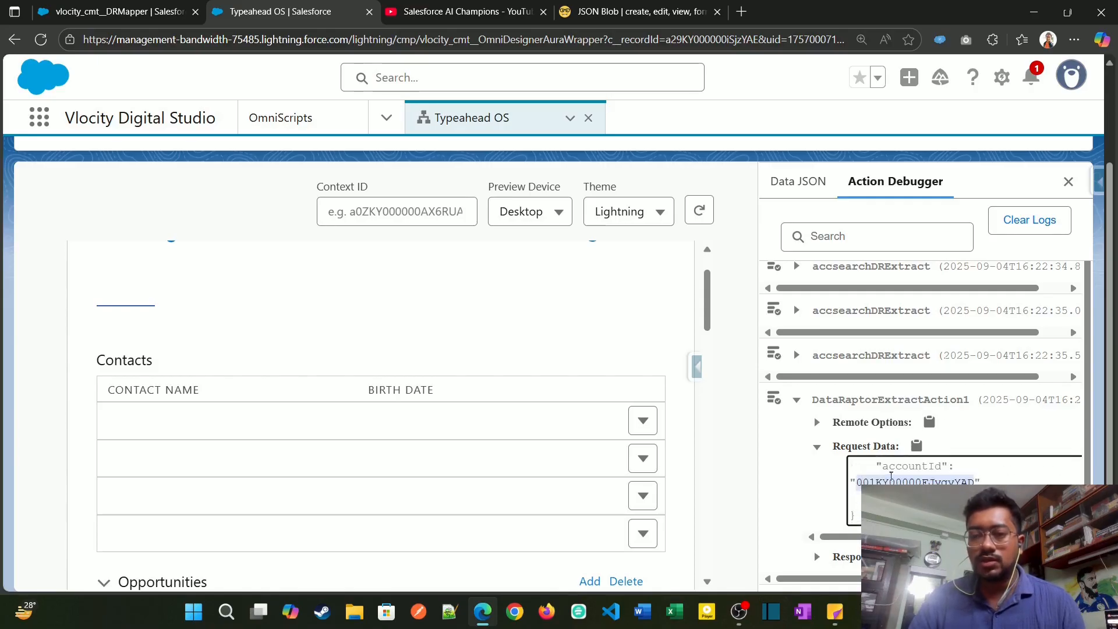
{"action": "left_click_drag", "start_coordinate": [882, 465], "coordinate": [947, 469]}
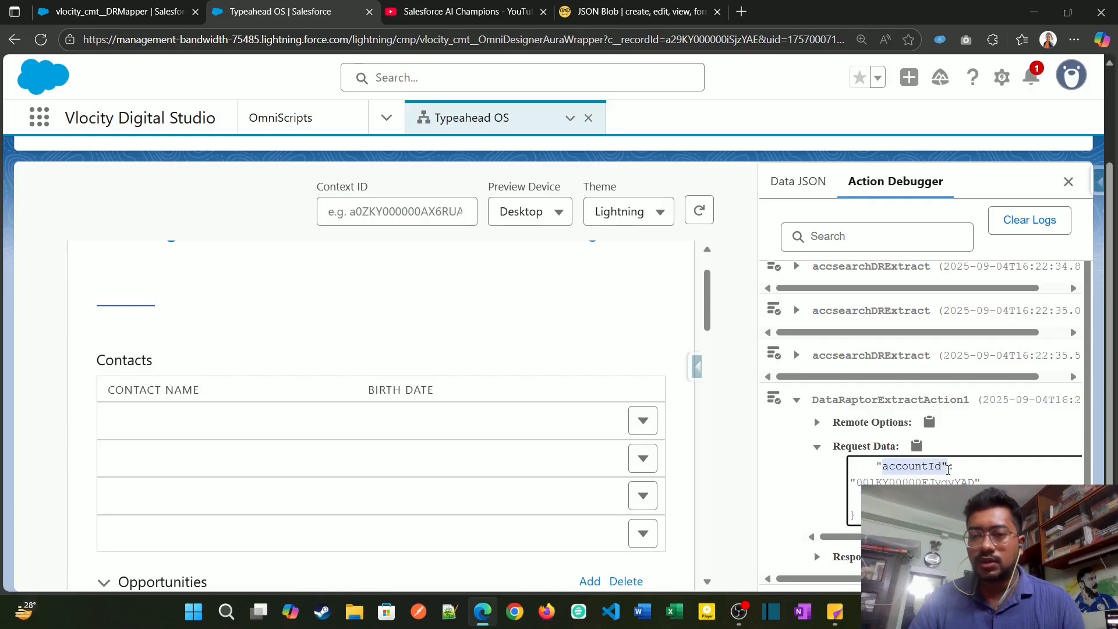
{"action": "double_click", "coordinate": [906, 482]}
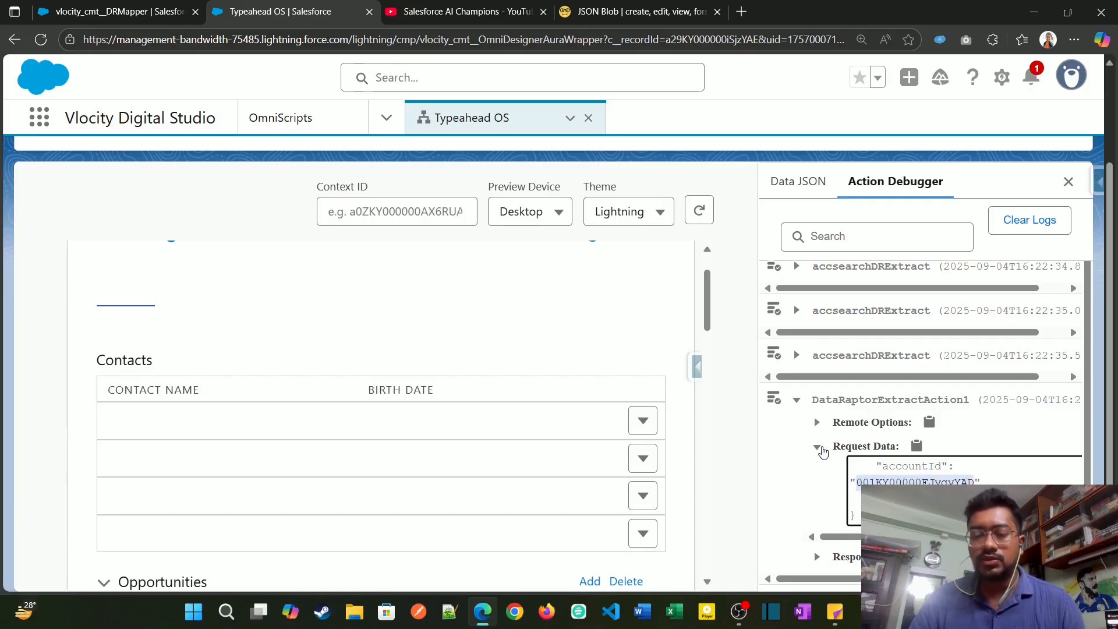
{"action": "left_click", "coordinate": [818, 448]}
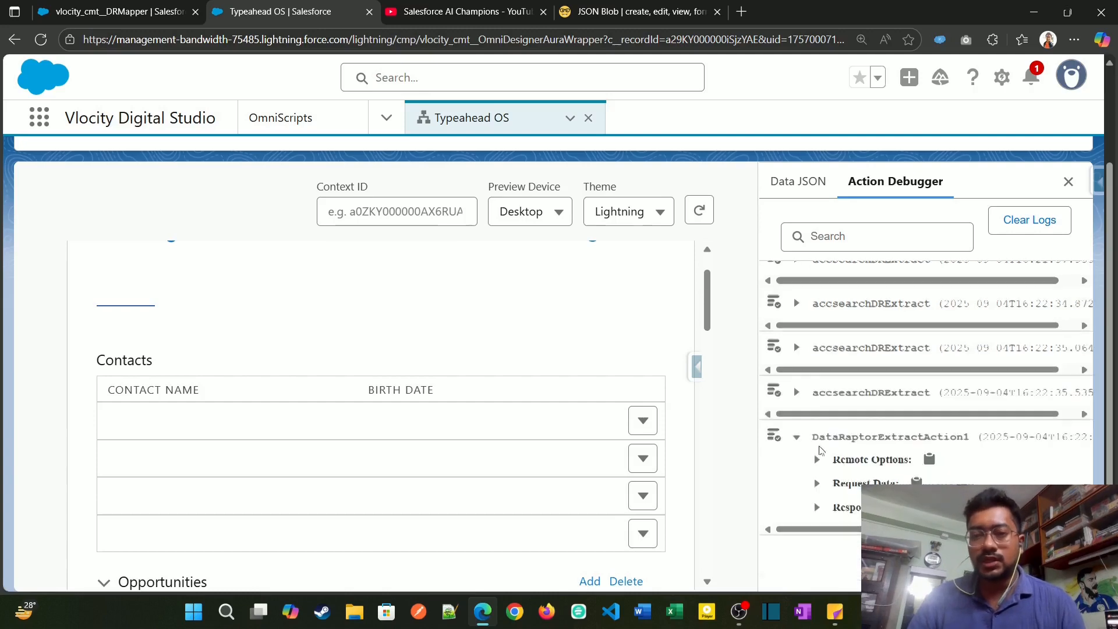
Step: Copy the DataRaptorExtractAction1 response and replace the contents of the JSON Blob editor with it
{"action": "left_click", "coordinate": [841, 509]}
{"action": "scroll", "coordinate": [841, 511], "scroll_direction": "down", "scroll_amount": 1}
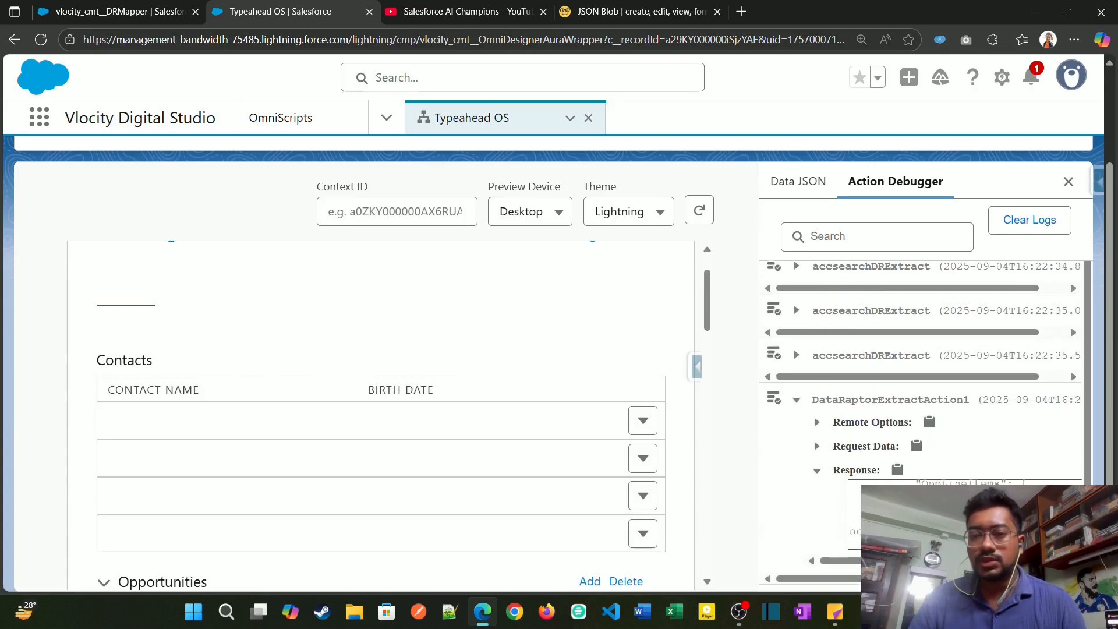
{"action": "scroll", "coordinate": [905, 482], "scroll_direction": "up", "scroll_amount": 1}
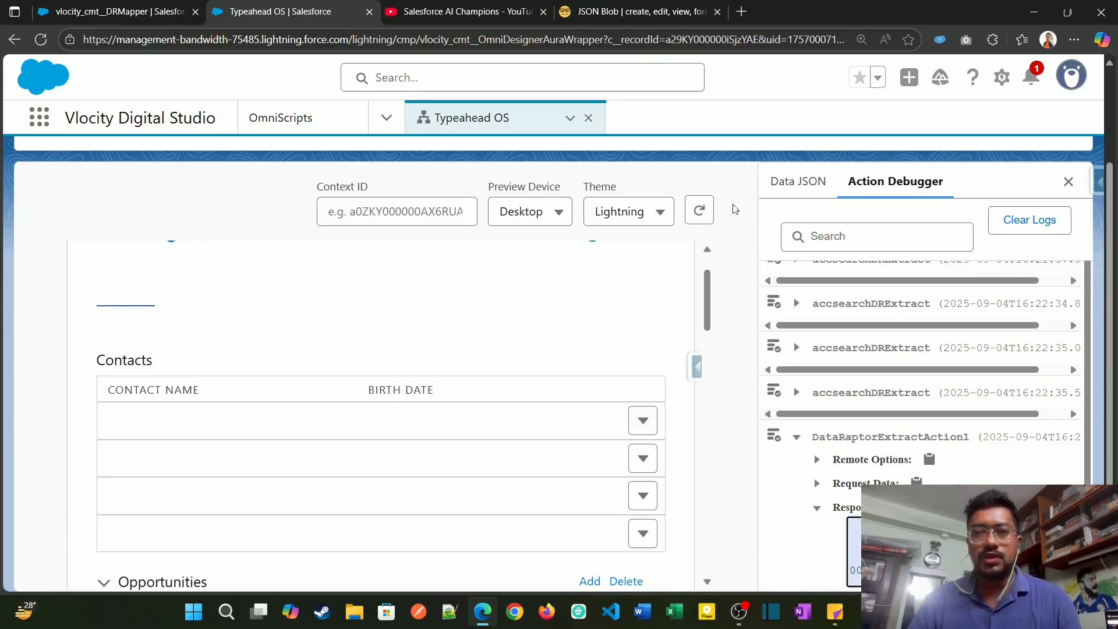
{"action": "left_click", "coordinate": [605, 13]}
{"action": "left_click", "coordinate": [297, 294]}
{"action": "key", "text": "ctrl+a"}
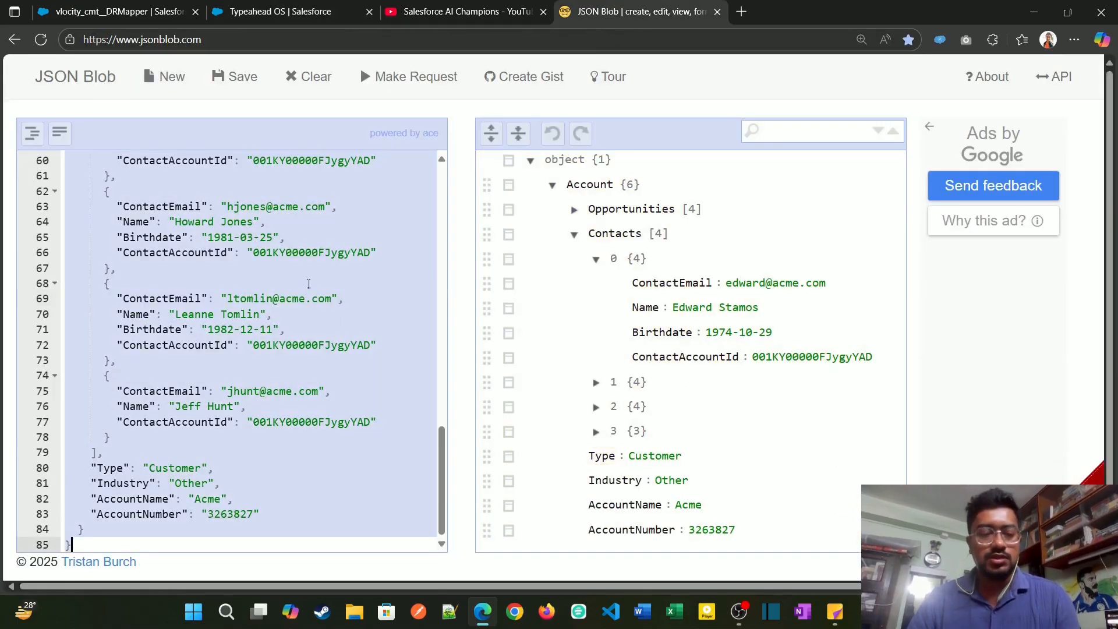
{"action": "key", "text": "ctrl+v"}
Step: Expand OBDRresp and Account in the JSON Blob tree and examine each of the Opportunities entries
{"action": "left_click", "coordinate": [552, 185]}
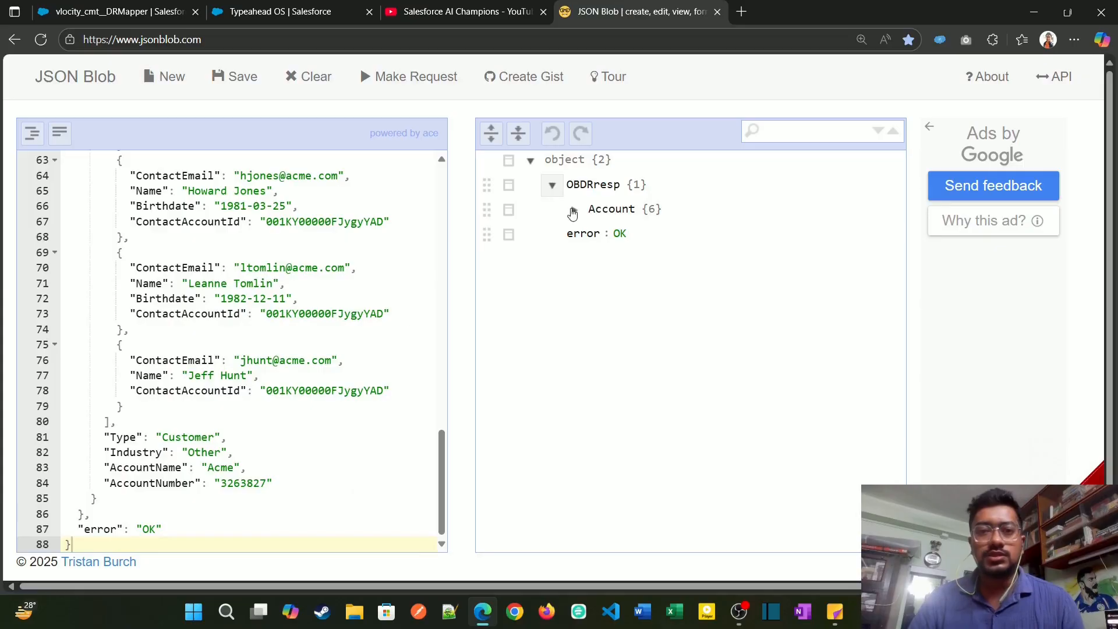
{"action": "left_click", "coordinate": [573, 210]}
{"action": "left_click", "coordinate": [595, 234]}
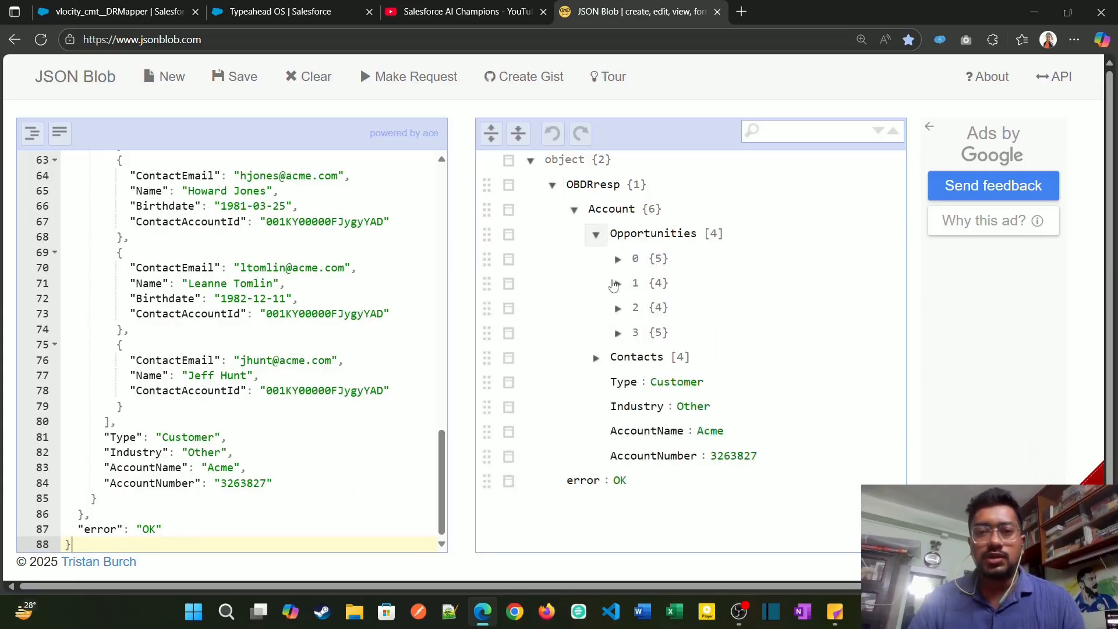
{"action": "left_click", "coordinate": [616, 258]}
{"action": "scroll", "coordinate": [621, 303], "scroll_direction": "down", "scroll_amount": 2}
{"action": "left_click", "coordinate": [618, 335]}
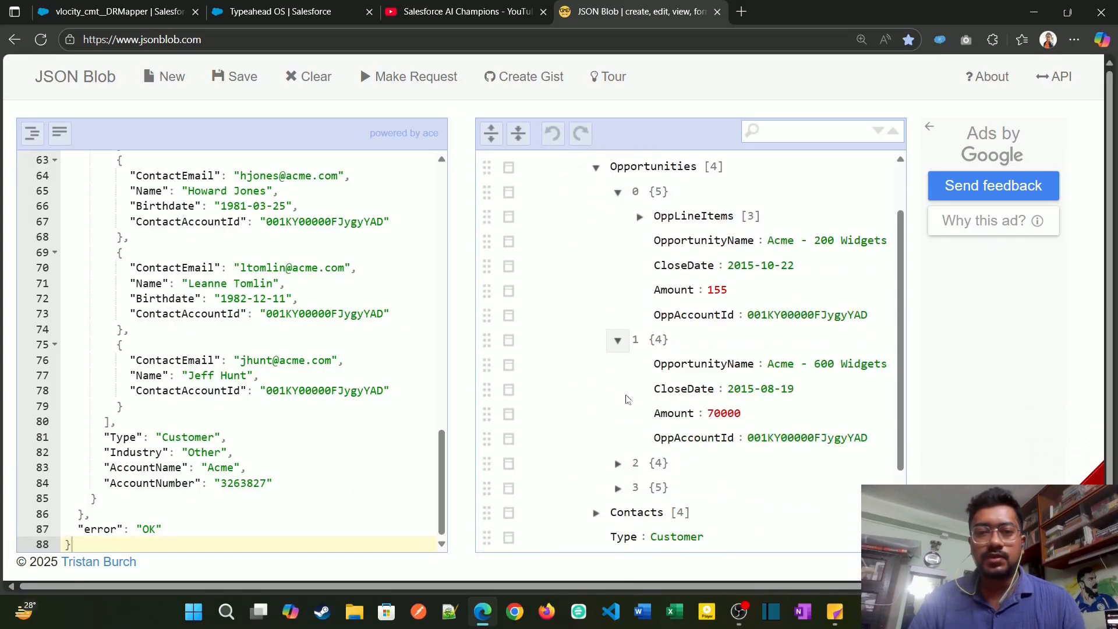
{"action": "scroll", "coordinate": [618, 373], "scroll_direction": "down", "scroll_amount": 2}
{"action": "left_click", "coordinate": [618, 364]}
{"action": "scroll", "coordinate": [619, 384], "scroll_direction": "down", "scroll_amount": 2}
{"action": "left_click", "coordinate": [618, 389]}
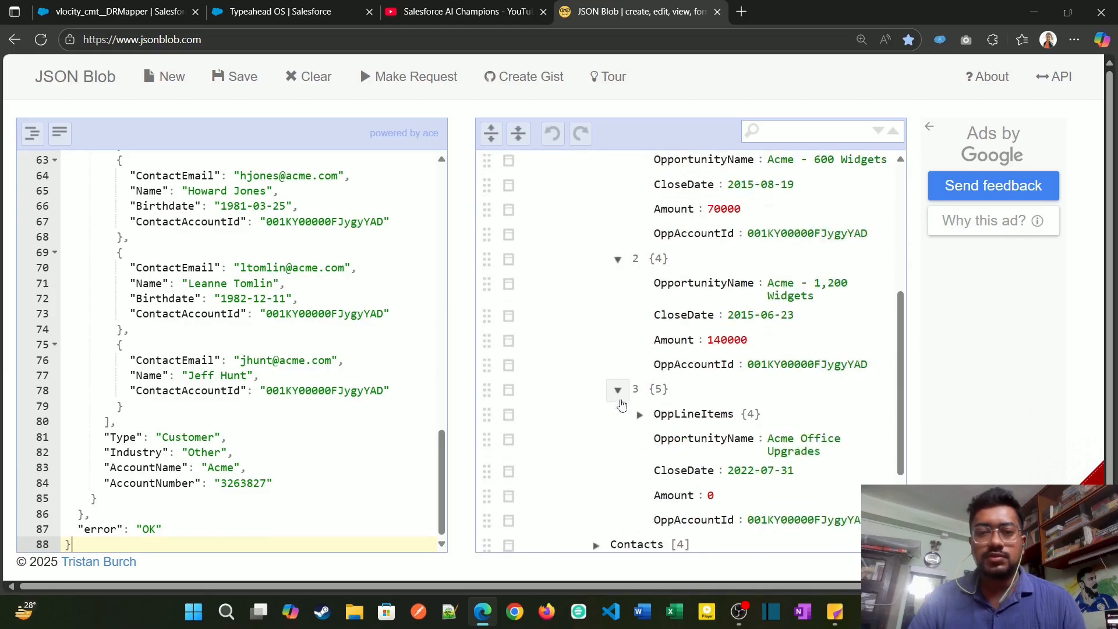
Step: Expand the Contacts array under Account and examine the details of its first entry
{"action": "scroll", "coordinate": [606, 420], "scroll_direction": "down", "scroll_amount": 2}
{"action": "left_click", "coordinate": [597, 414]}
{"action": "scroll", "coordinate": [612, 378], "scroll_direction": "down", "scroll_amount": 2}
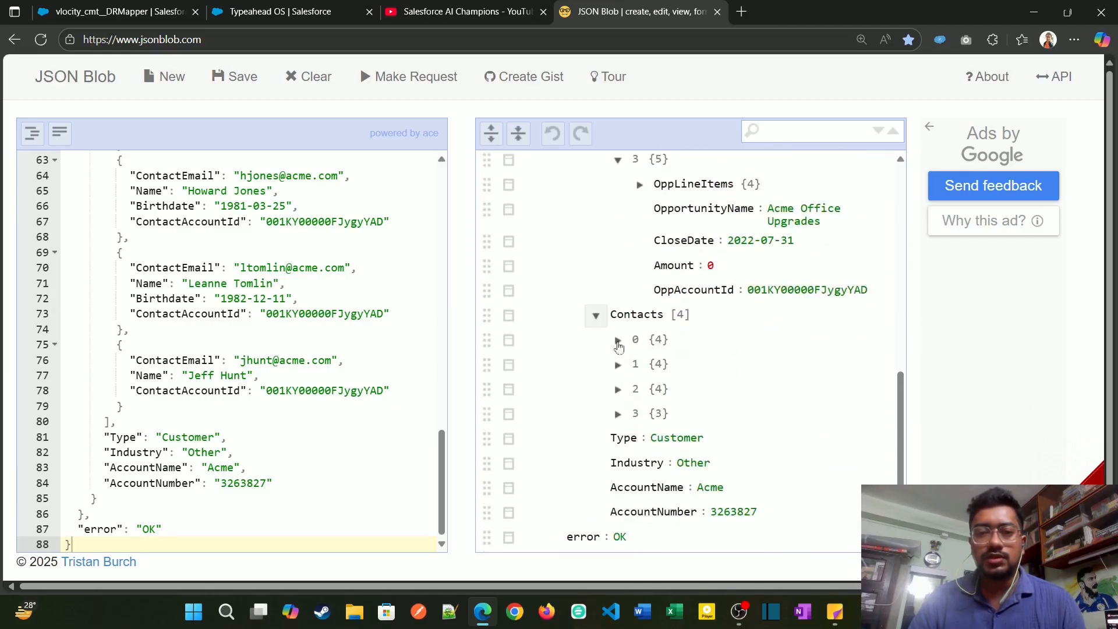
{"action": "left_click", "coordinate": [618, 339]}
{"action": "scroll", "coordinate": [606, 431], "scroll_direction": "up", "scroll_amount": 2}
{"action": "scroll", "coordinate": [611, 437], "scroll_direction": "down", "scroll_amount": 4}
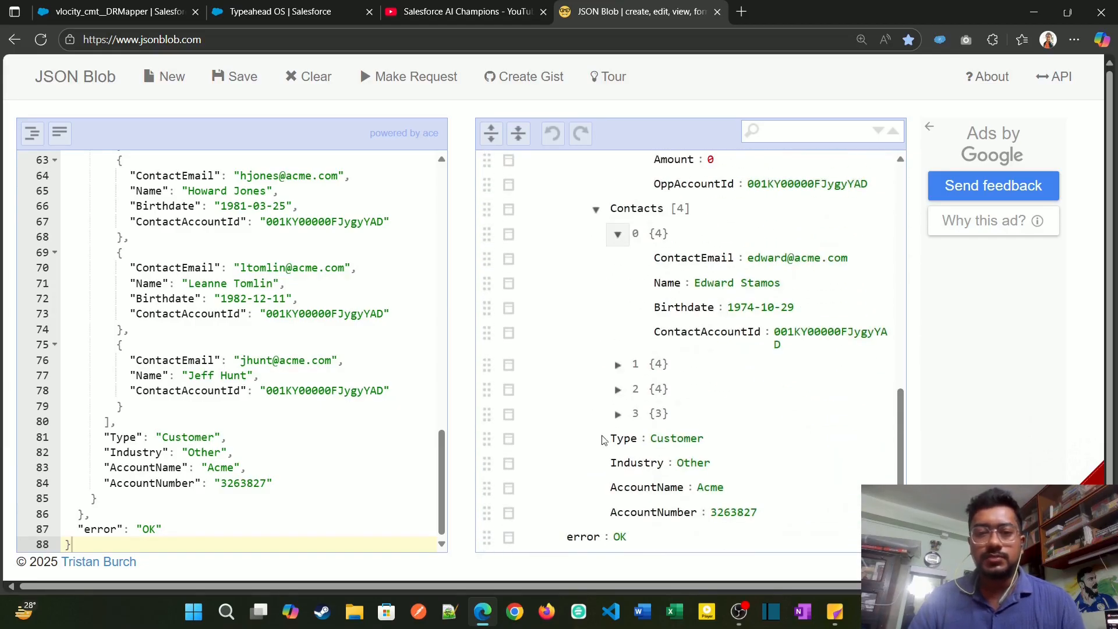
Step: Switch back to the Typeahead OS OmniScript, return it to design view and open the properties of DataRaptorExtractAction1
{"action": "left_click", "coordinate": [280, 11]}
{"action": "scroll", "coordinate": [524, 417], "scroll_direction": "up", "scroll_amount": 5}
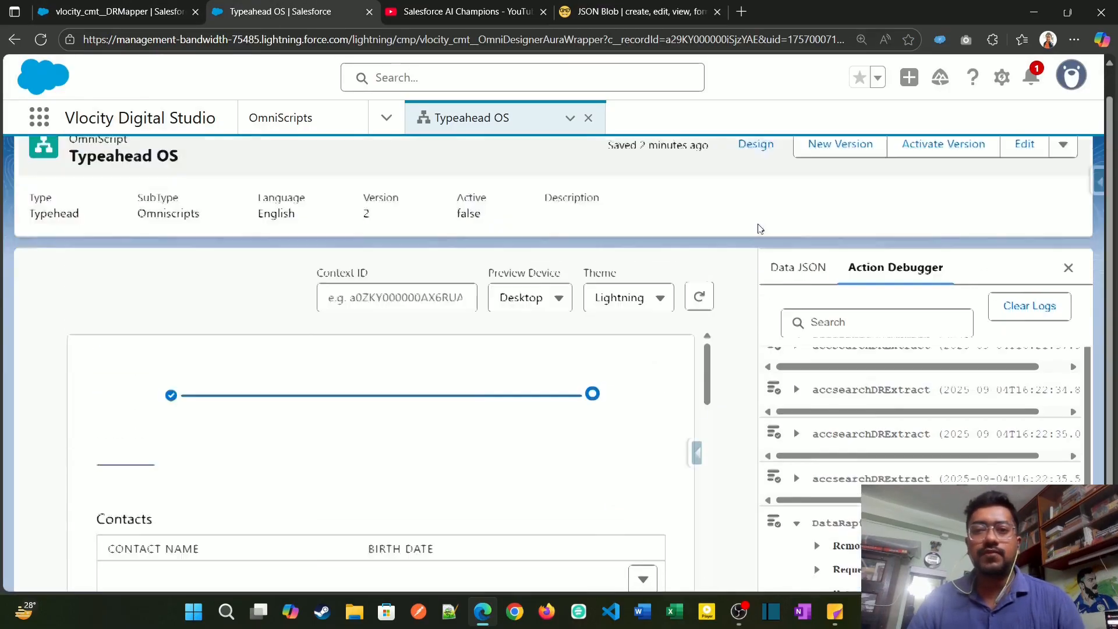
{"action": "left_click", "coordinate": [751, 176]}
{"action": "scroll", "coordinate": [410, 394], "scroll_direction": "down", "scroll_amount": 5}
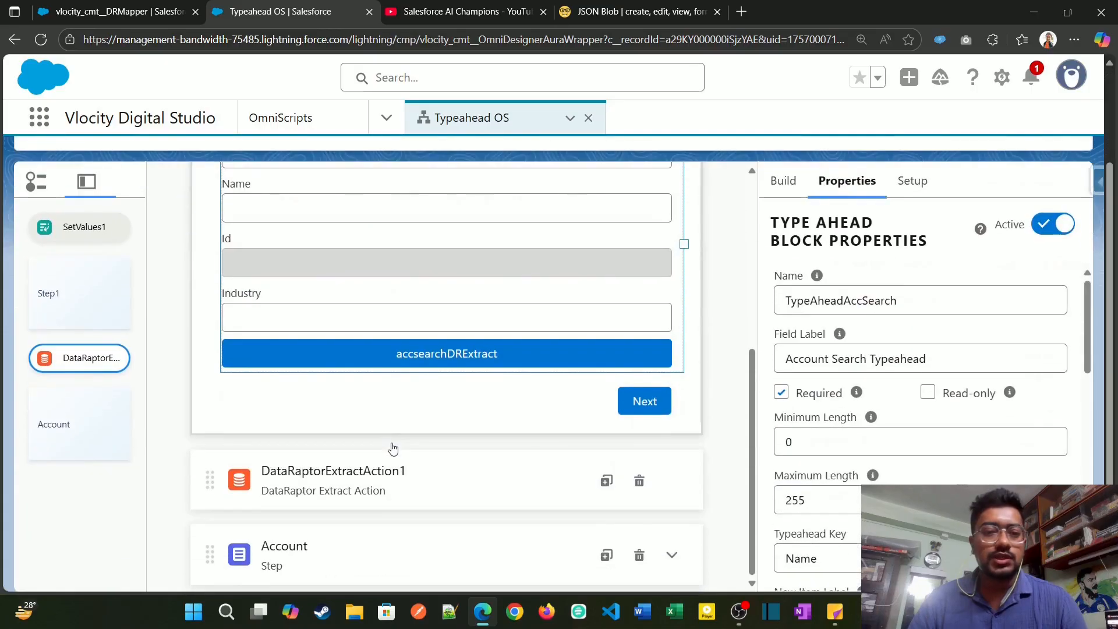
{"action": "left_click", "coordinate": [496, 460]}
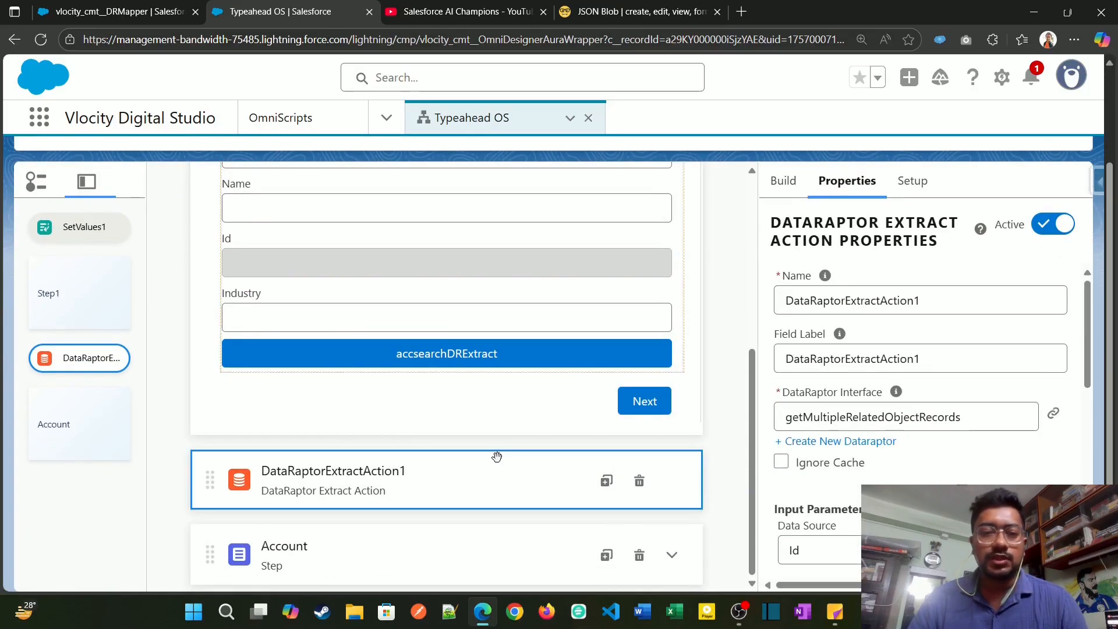
Step: Expand the Account step in the OmniScript canvas and examine its Contacts edit block and its Opportunities block with nested OpportunityLineItems
{"action": "left_click", "coordinate": [672, 556]}
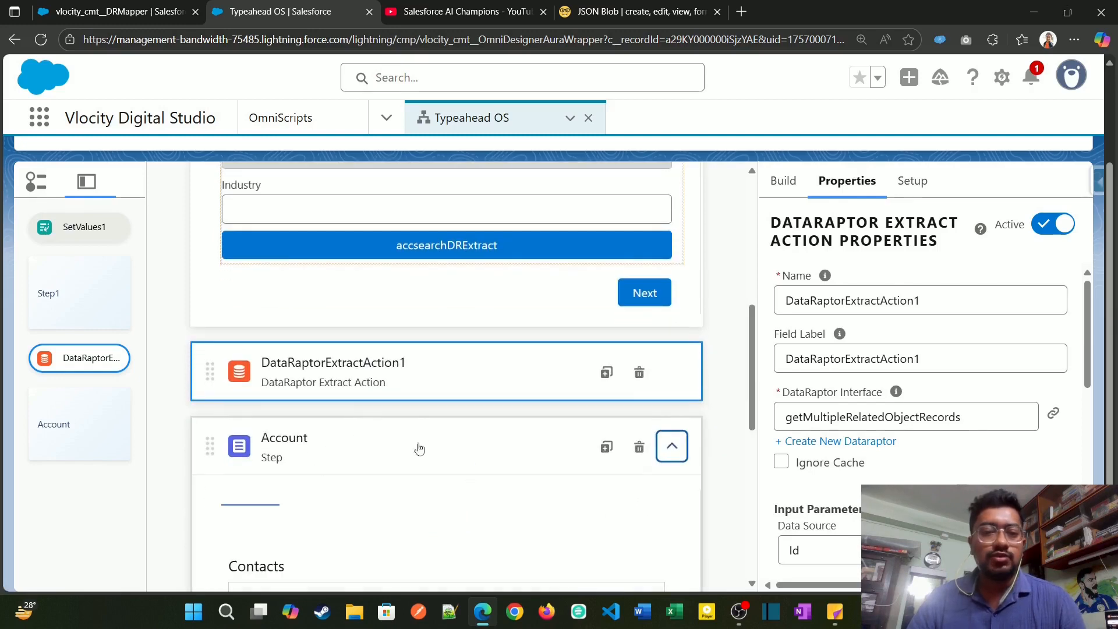
{"action": "scroll", "coordinate": [466, 447], "scroll_direction": "down", "scroll_amount": 2}
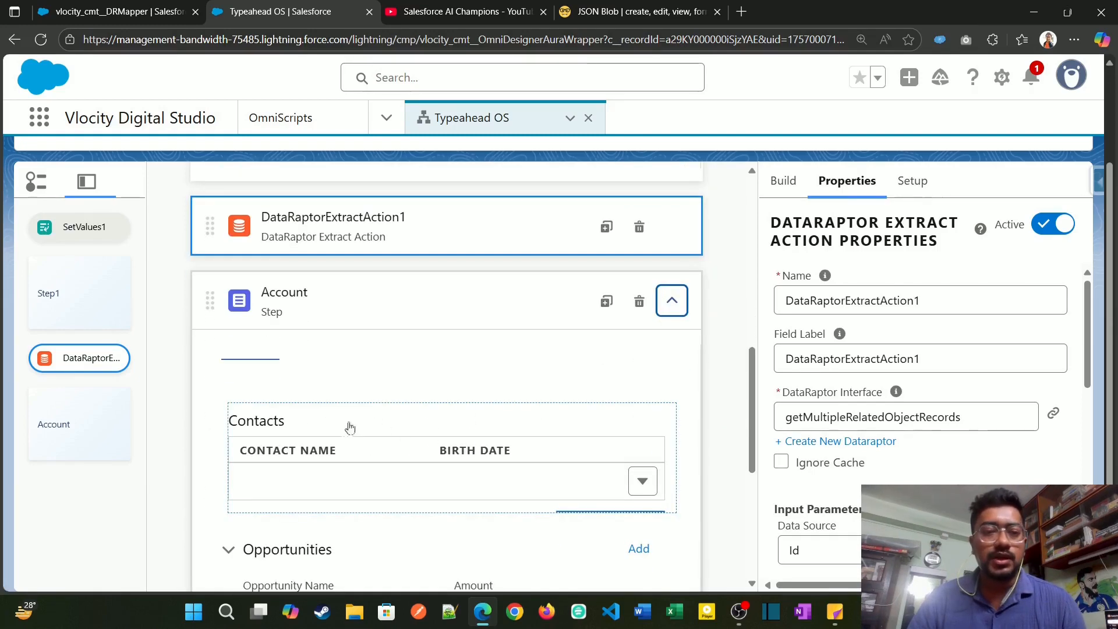
{"action": "left_click", "coordinate": [411, 426]}
{"action": "scroll", "coordinate": [388, 460], "scroll_direction": "down", "scroll_amount": 2}
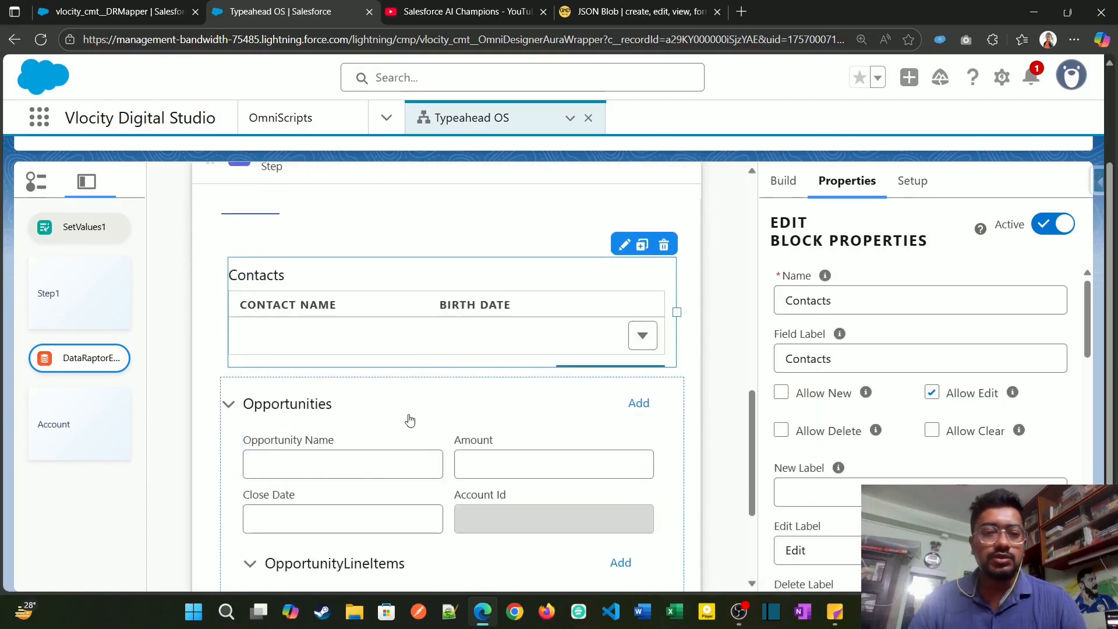
{"action": "scroll", "coordinate": [411, 413], "scroll_direction": "up", "scroll_amount": 2}
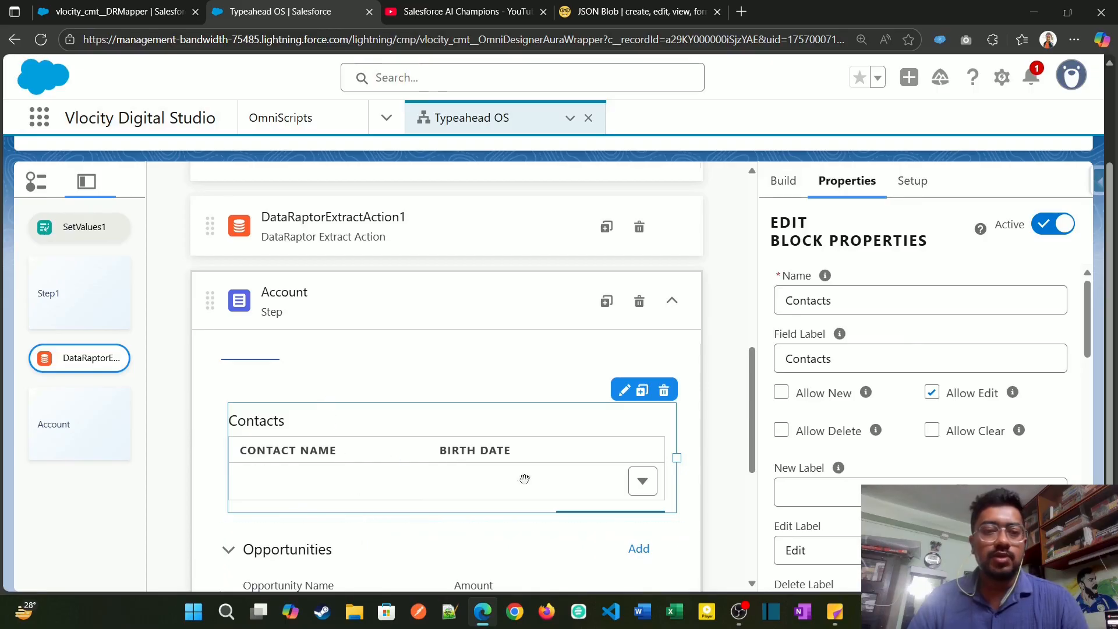
{"action": "scroll", "coordinate": [468, 516], "scroll_direction": "down", "scroll_amount": 1}
{"action": "scroll", "coordinate": [468, 521], "scroll_direction": "down", "scroll_amount": 1}
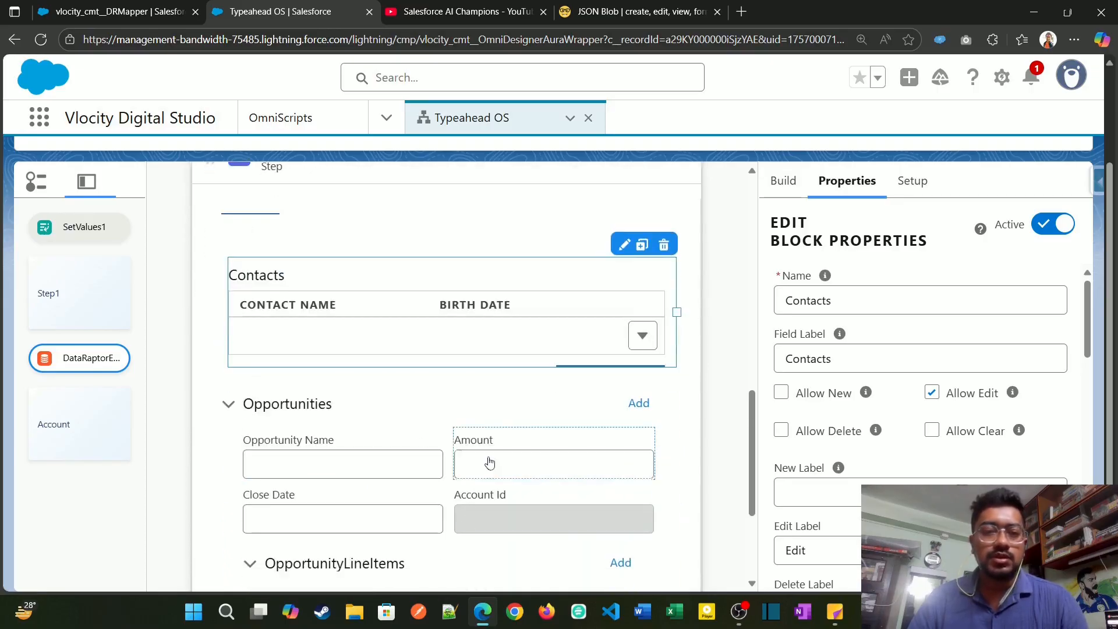
{"action": "left_click", "coordinate": [418, 410]}
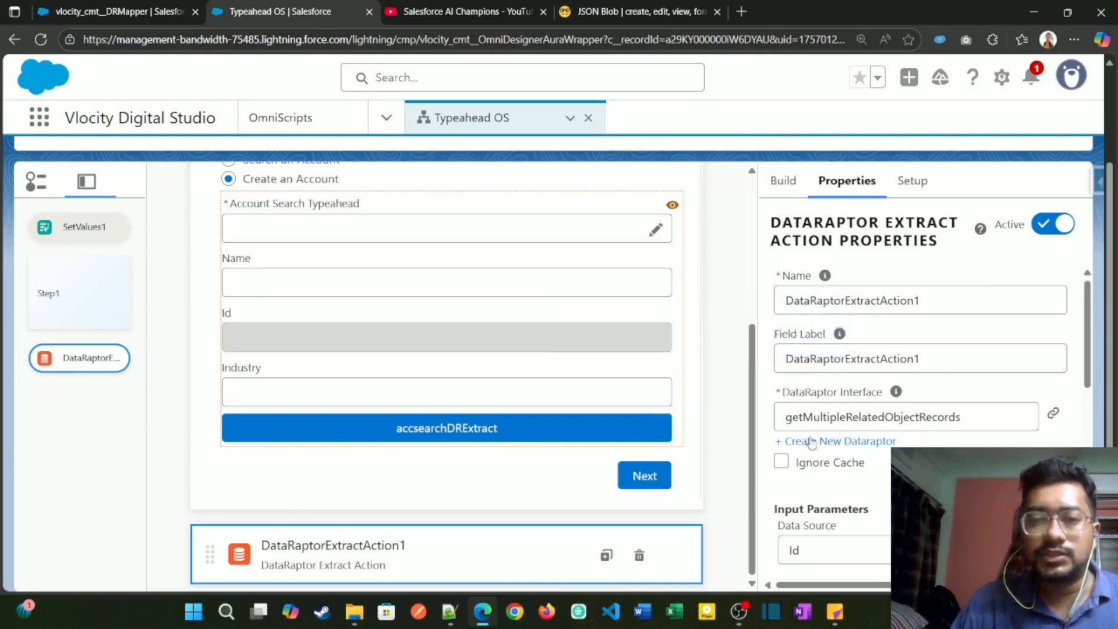
Step: Check DataRaptorExtractAction1's input parameters, and review the Account, Contact, Opportunity and OpportunityLineItem extract steps of getMultipleRelatedObjectRecords
{"action": "scroll", "coordinate": [812, 448], "scroll_direction": "down", "scroll_amount": 4}
{"action": "scroll", "coordinate": [813, 469], "scroll_direction": "up", "scroll_amount": 3}
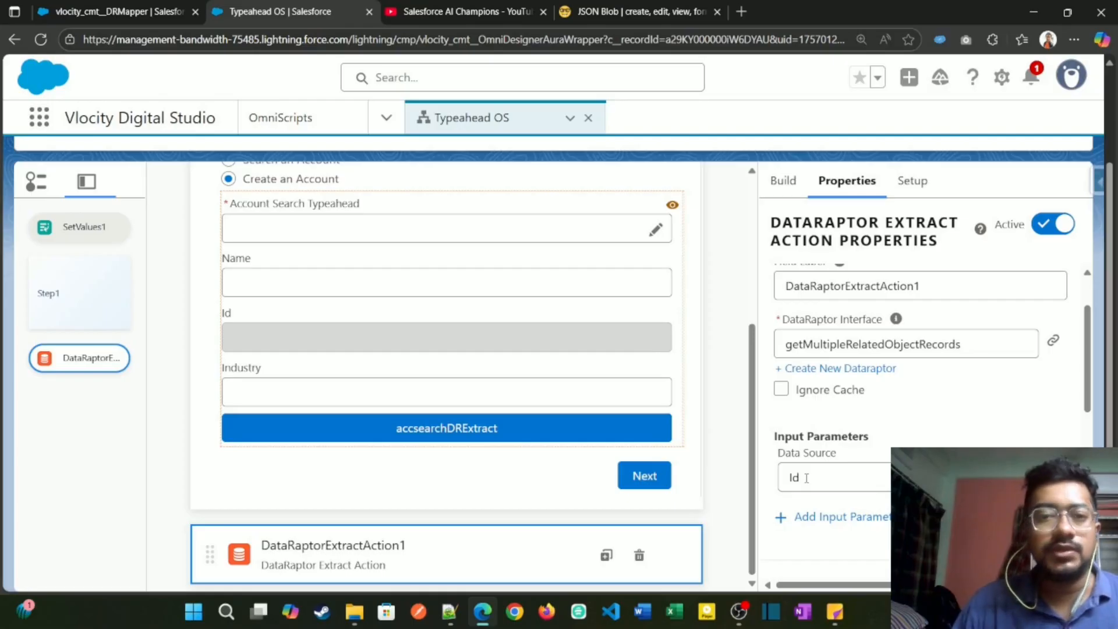
{"action": "left_click", "coordinate": [149, 15]}
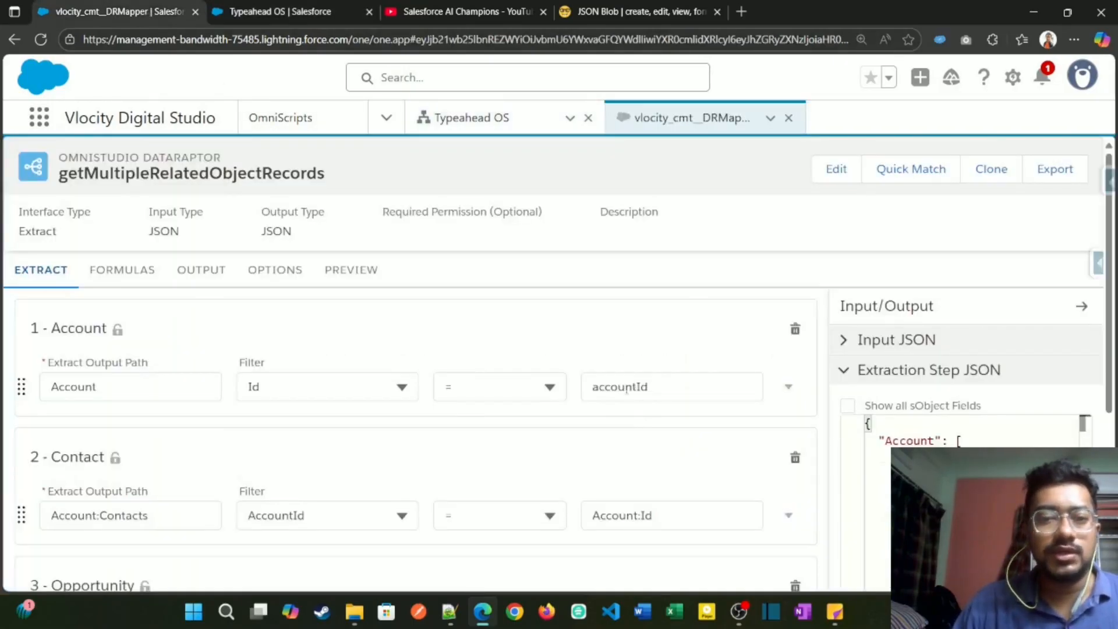
{"action": "scroll", "coordinate": [177, 435], "scroll_direction": "down", "scroll_amount": 3}
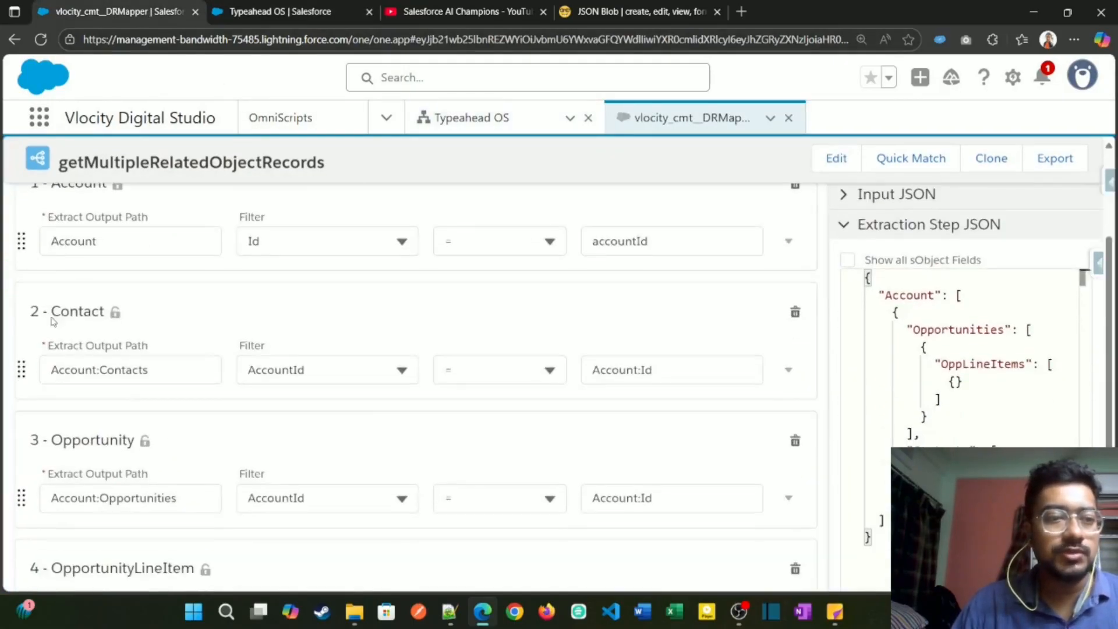
{"action": "scroll", "coordinate": [102, 407], "scroll_direction": "down", "scroll_amount": 1}
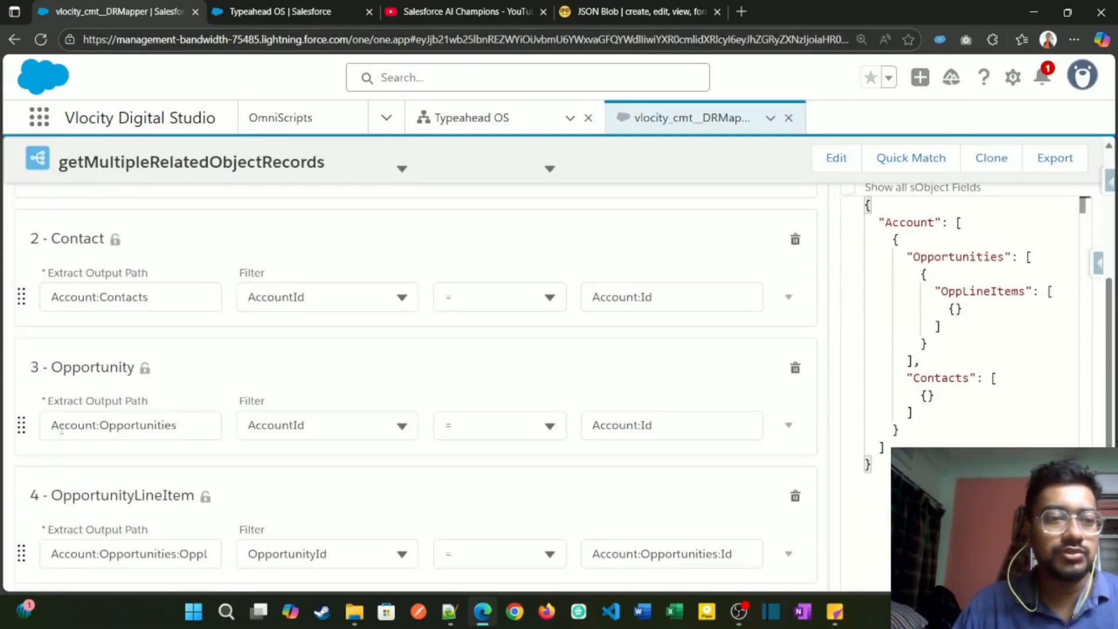
{"action": "scroll", "coordinate": [103, 478], "scroll_direction": "down", "scroll_amount": 1}
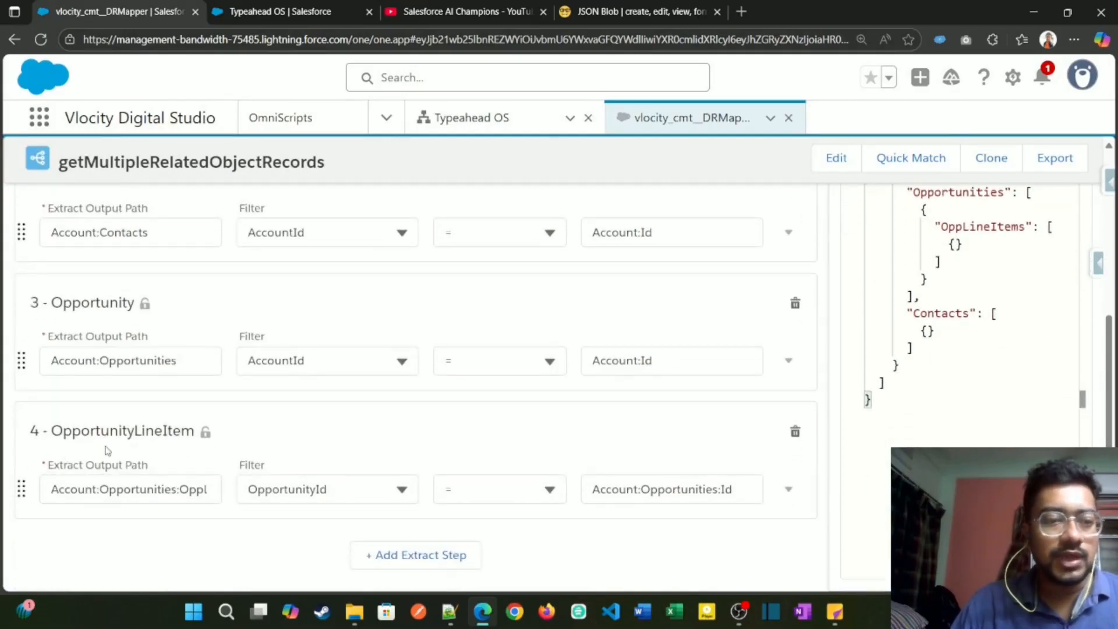
{"action": "scroll", "coordinate": [233, 345], "scroll_direction": "up", "scroll_amount": 5}
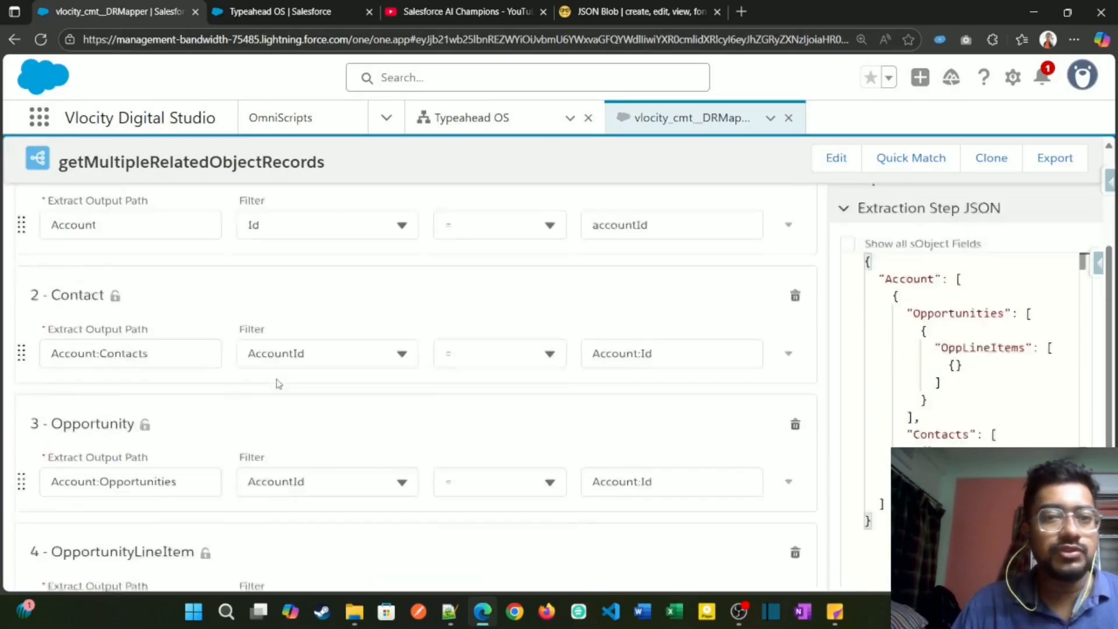
Step: Review the output mappings of getMultipleRelatedObjectRecords for the Account, Contacts, Opportunities and OppLineItems fields
{"action": "left_click", "coordinate": [193, 289]}
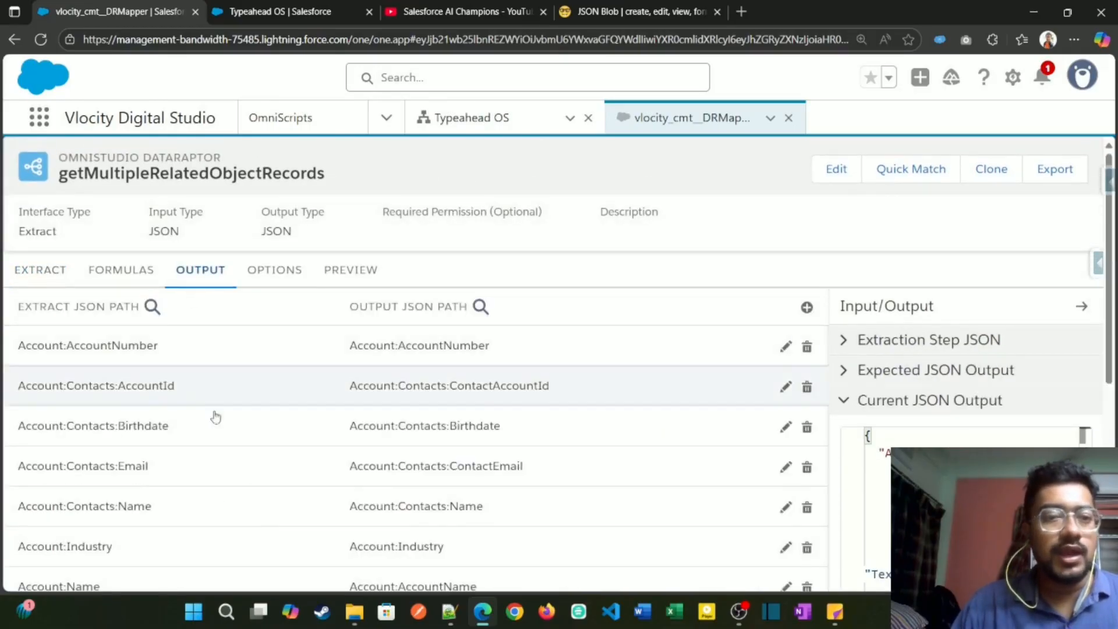
{"action": "scroll", "coordinate": [227, 384], "scroll_direction": "down", "scroll_amount": 5}
{"action": "scroll", "coordinate": [240, 464], "scroll_direction": "up", "scroll_amount": 5}
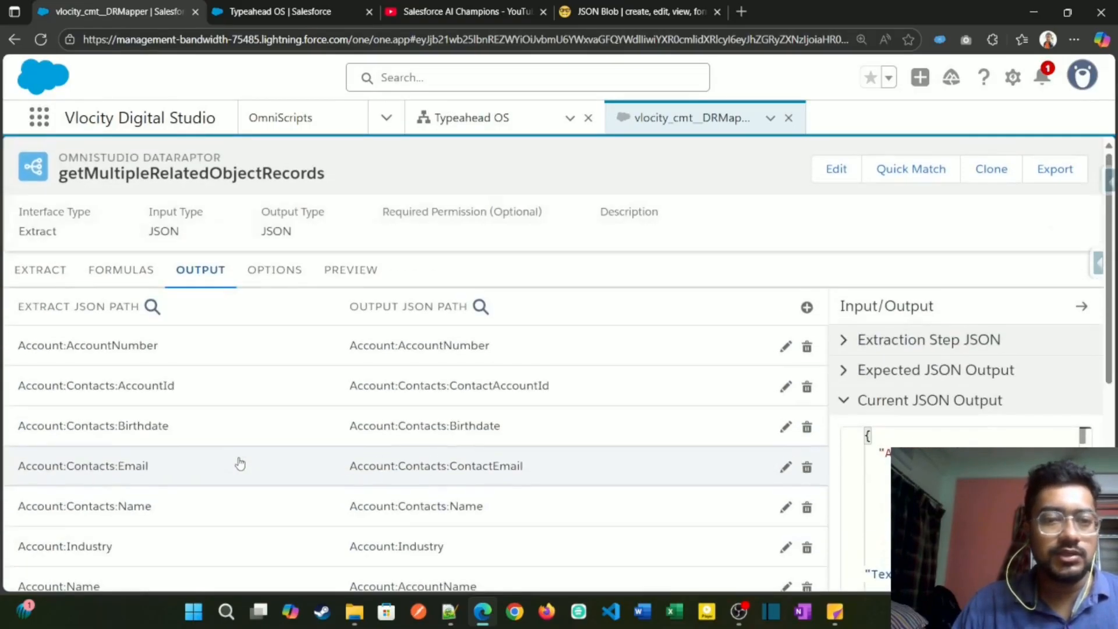
{"action": "scroll", "coordinate": [272, 364], "scroll_direction": "down", "scroll_amount": 6}
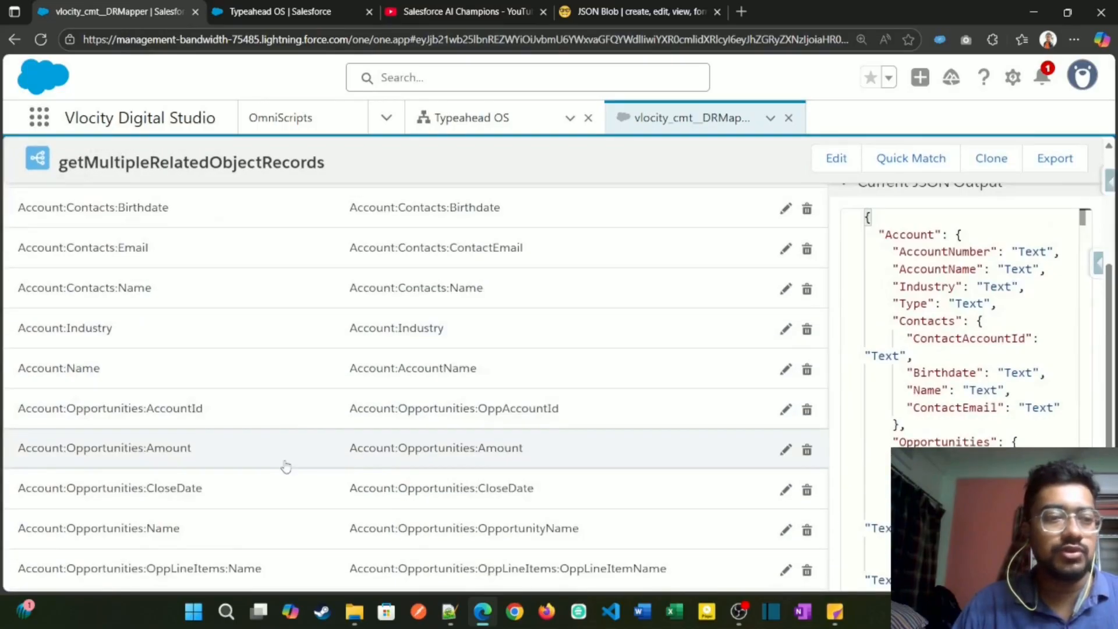
{"action": "scroll", "coordinate": [326, 477], "scroll_direction": "up", "scroll_amount": 6}
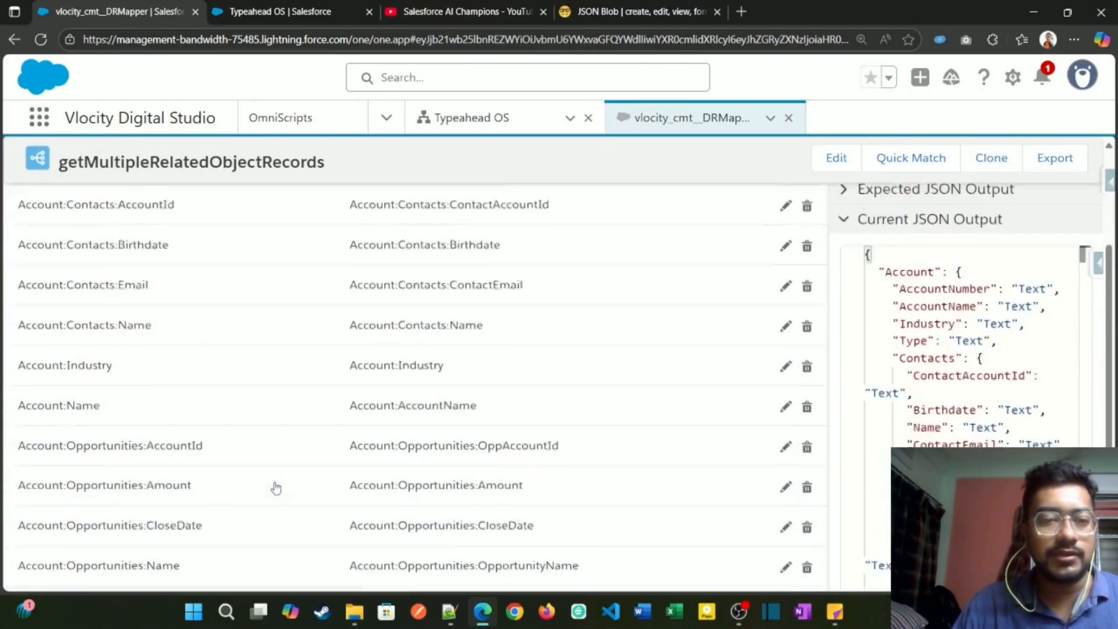
Step: Execute the getMultipleRelatedObjectRecords preview with the existing accountId parameter and locate the Account node in the response
{"action": "left_click", "coordinate": [366, 270]}
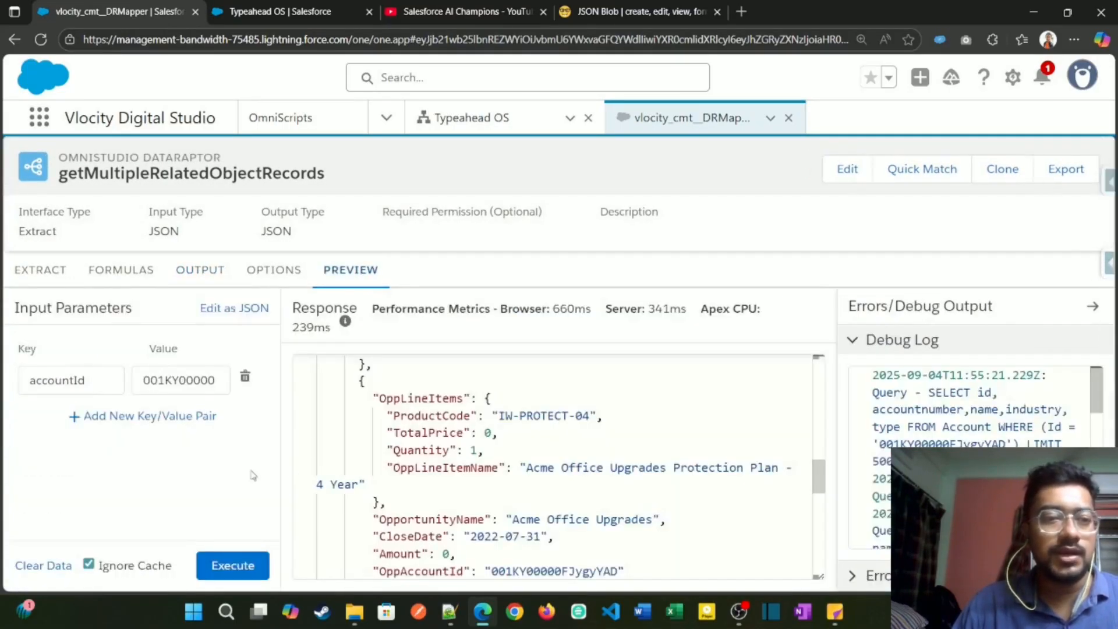
{"action": "left_click", "coordinate": [254, 556]}
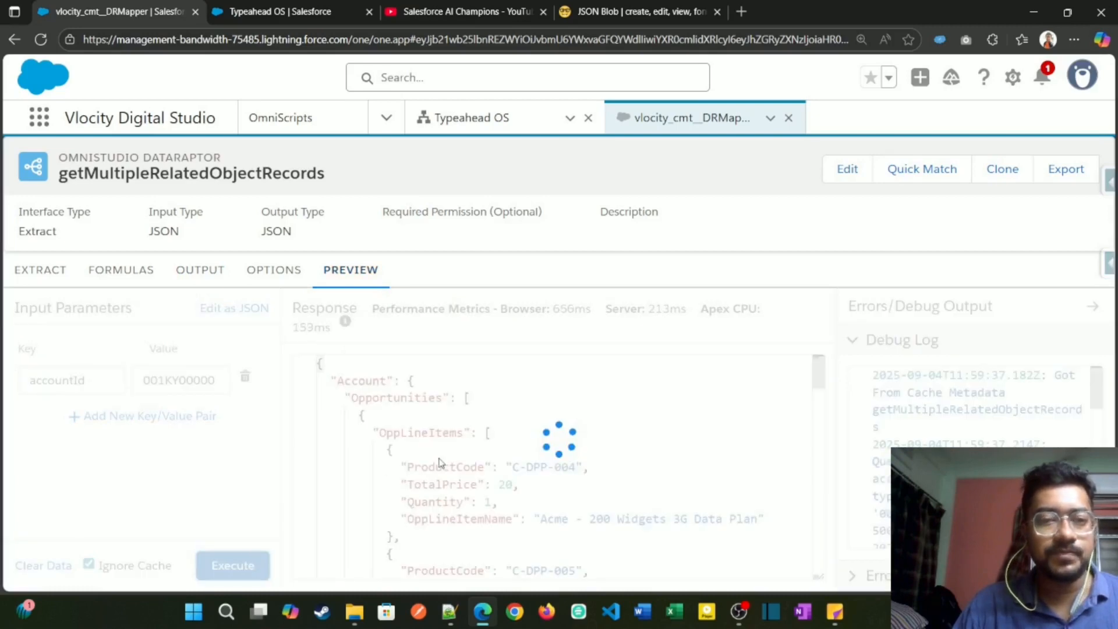
{"action": "double_click", "coordinate": [383, 384]}
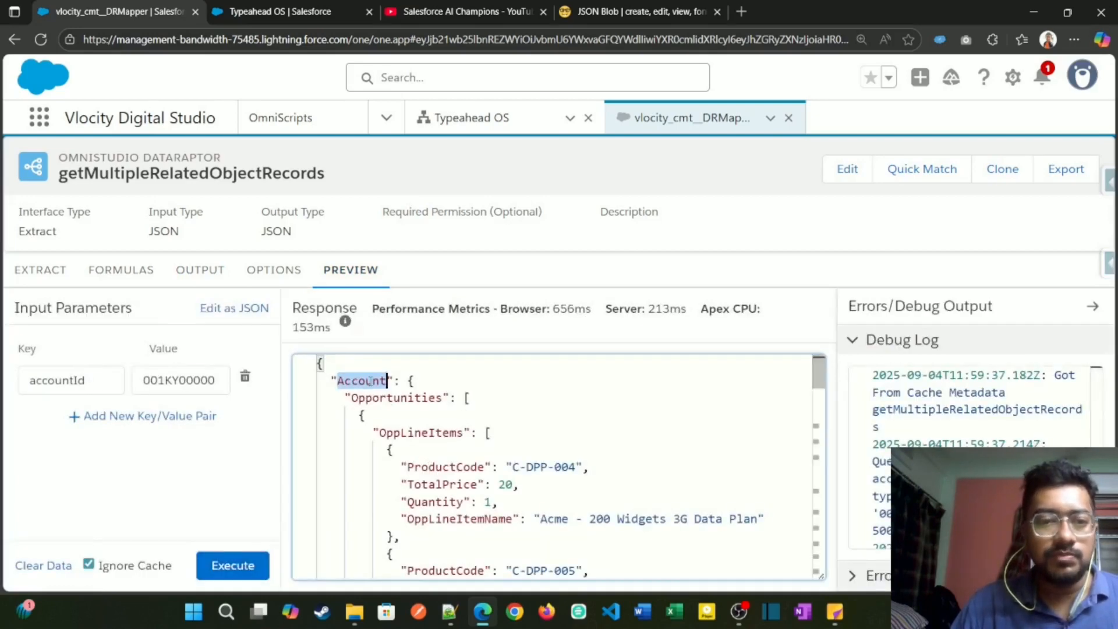
Step: In JSON Blob, expand the Opportunities array under Account, examine its entries and collapse each one to show the overall structure
{"action": "key", "text": "ctrl+shift+Tab"}
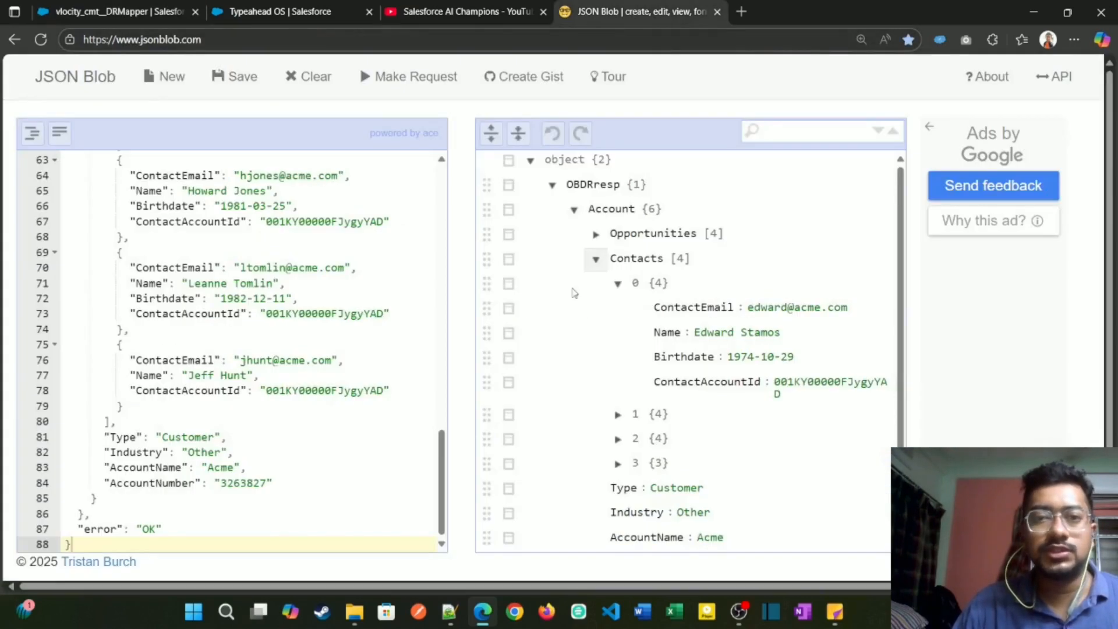
{"action": "left_click", "coordinate": [596, 233]}
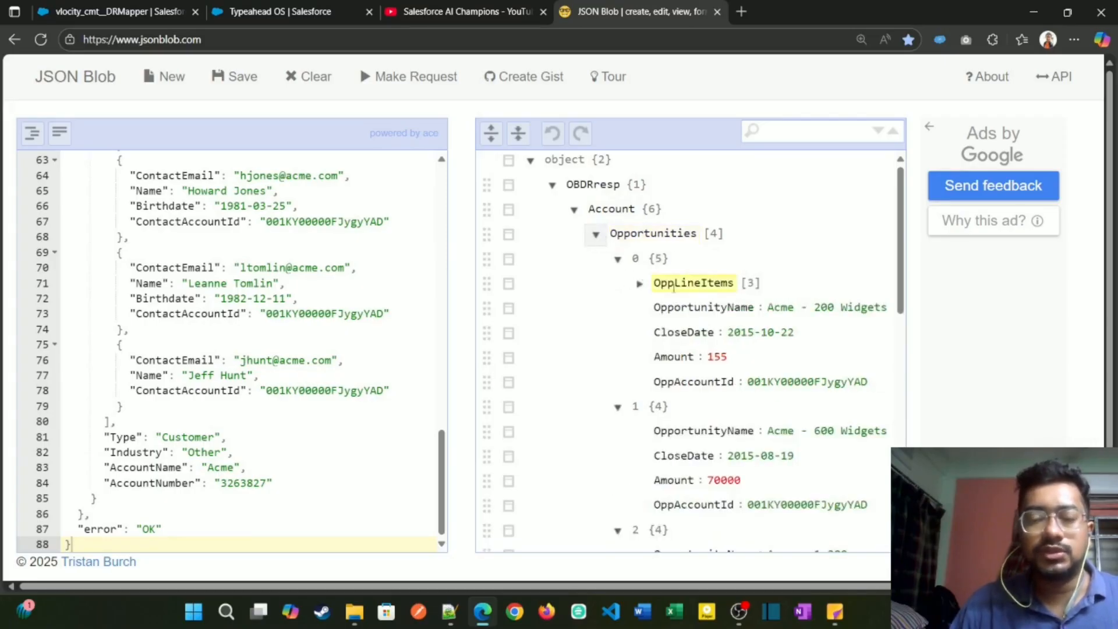
{"action": "left_click", "coordinate": [619, 260]}
{"action": "left_click", "coordinate": [618, 284]}
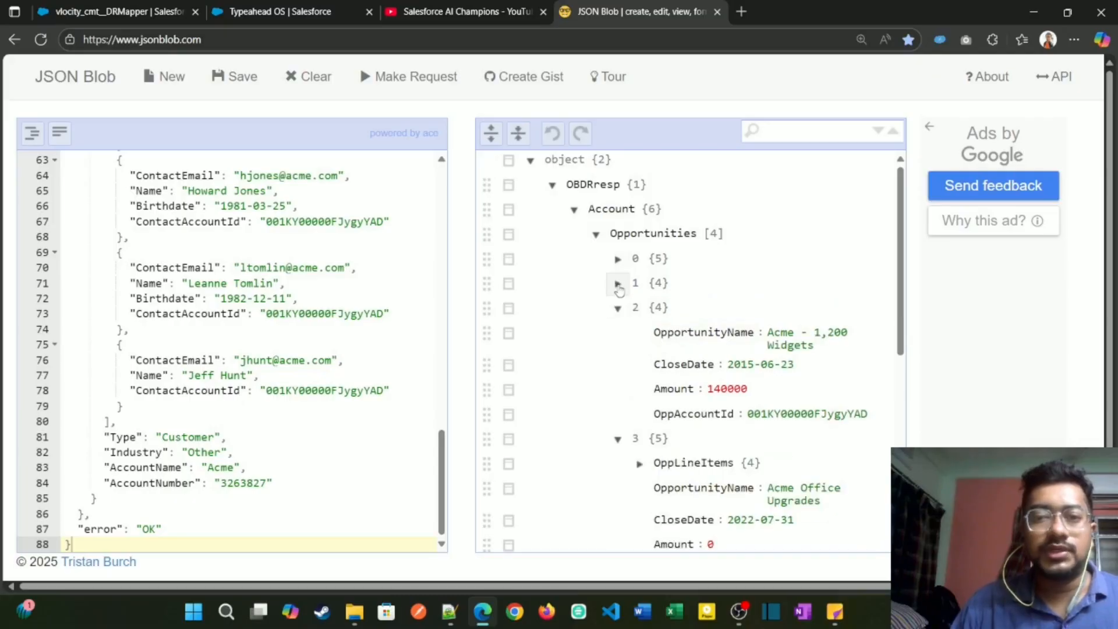
{"action": "left_click", "coordinate": [575, 211]}
{"action": "left_click", "coordinate": [574, 211]}
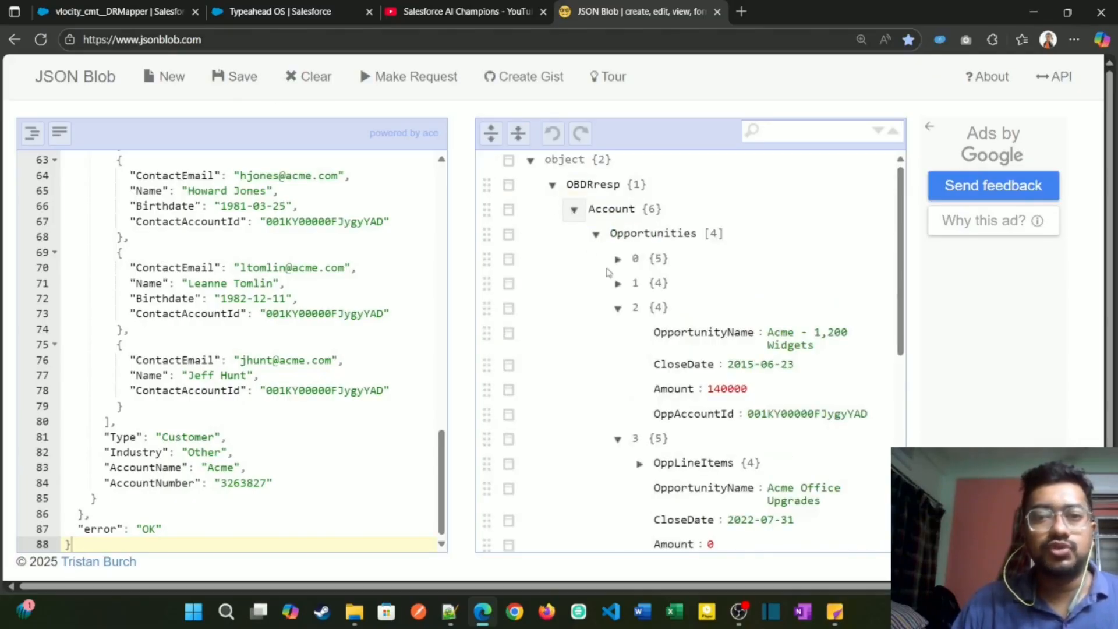
{"action": "left_click", "coordinate": [618, 309]}
{"action": "left_click", "coordinate": [619, 333]}
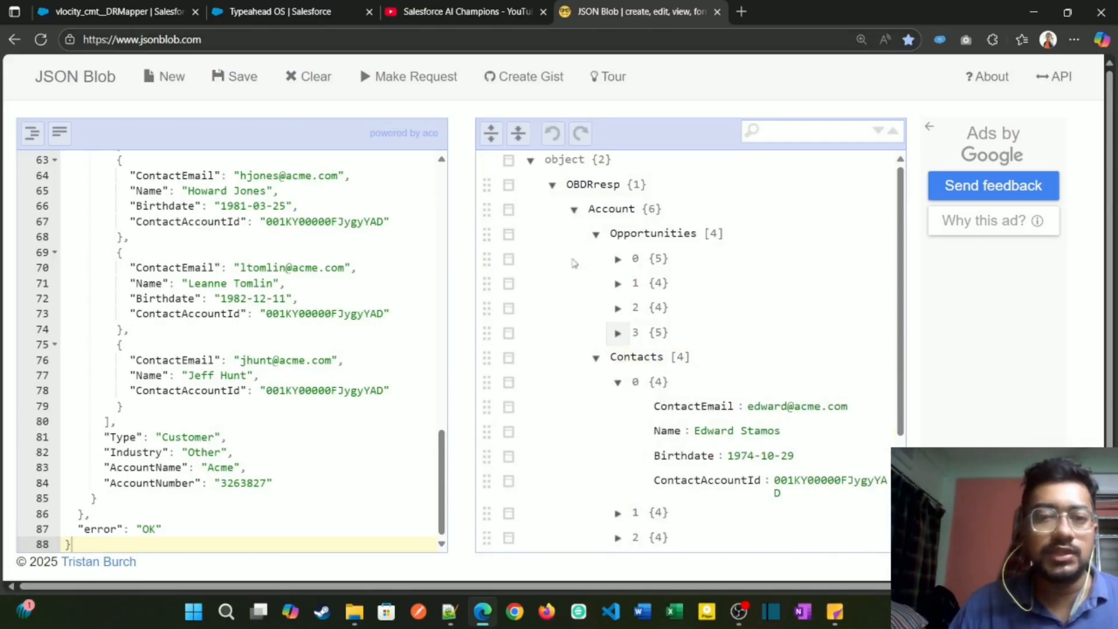
Step: Return to the Typeahead OS OmniScript and open its preview on Step 1
{"action": "left_click", "coordinate": [147, 8]}
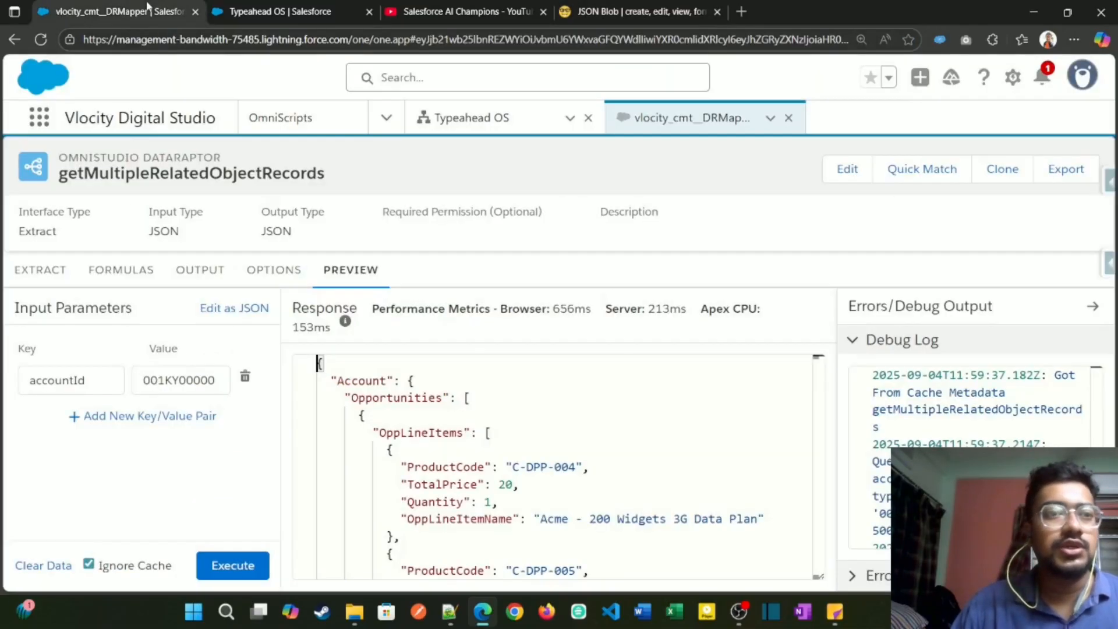
{"action": "left_click", "coordinate": [292, 18]}
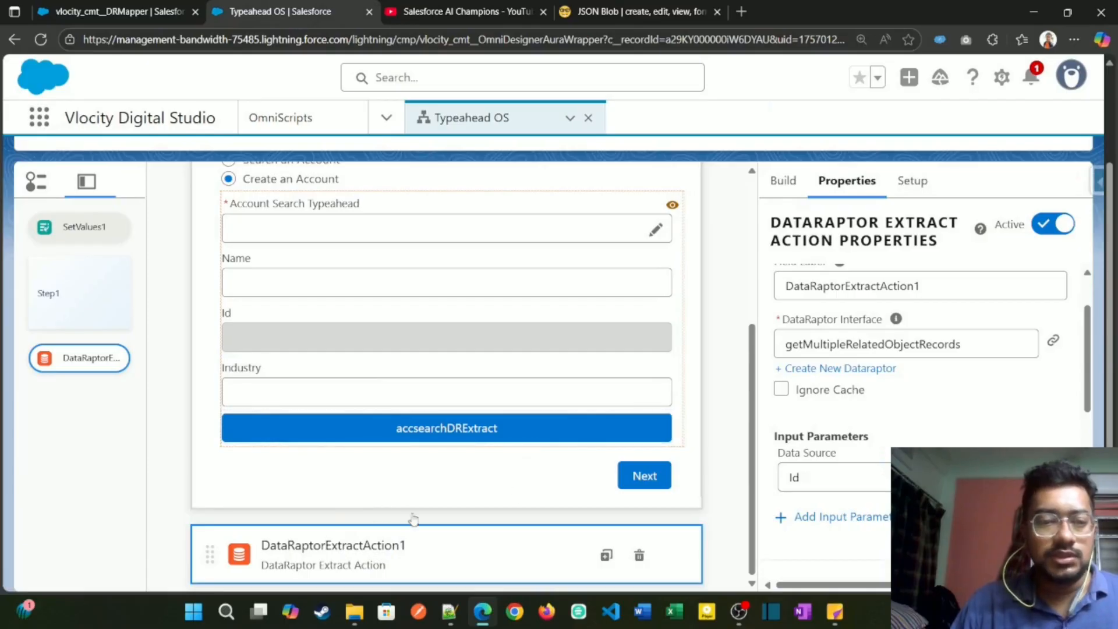
{"action": "scroll", "coordinate": [641, 466], "scroll_direction": "up", "scroll_amount": 5}
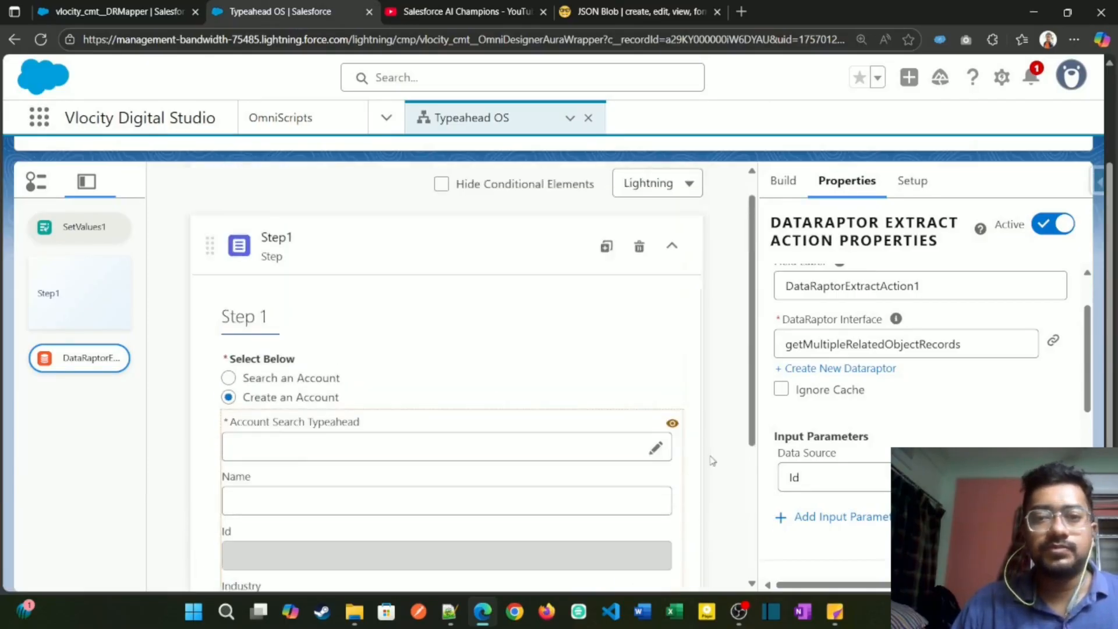
{"action": "scroll", "coordinate": [712, 461], "scroll_direction": "up", "scroll_amount": 5}
{"action": "left_click", "coordinate": [774, 185]}
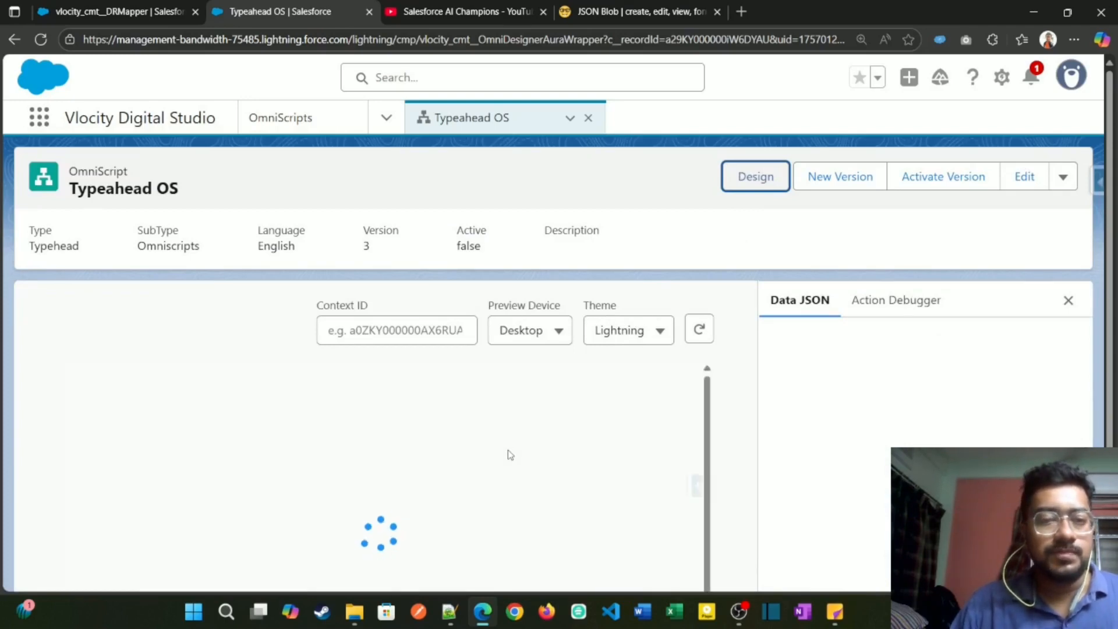
{"action": "scroll", "coordinate": [200, 494], "scroll_direction": "down", "scroll_amount": 2}
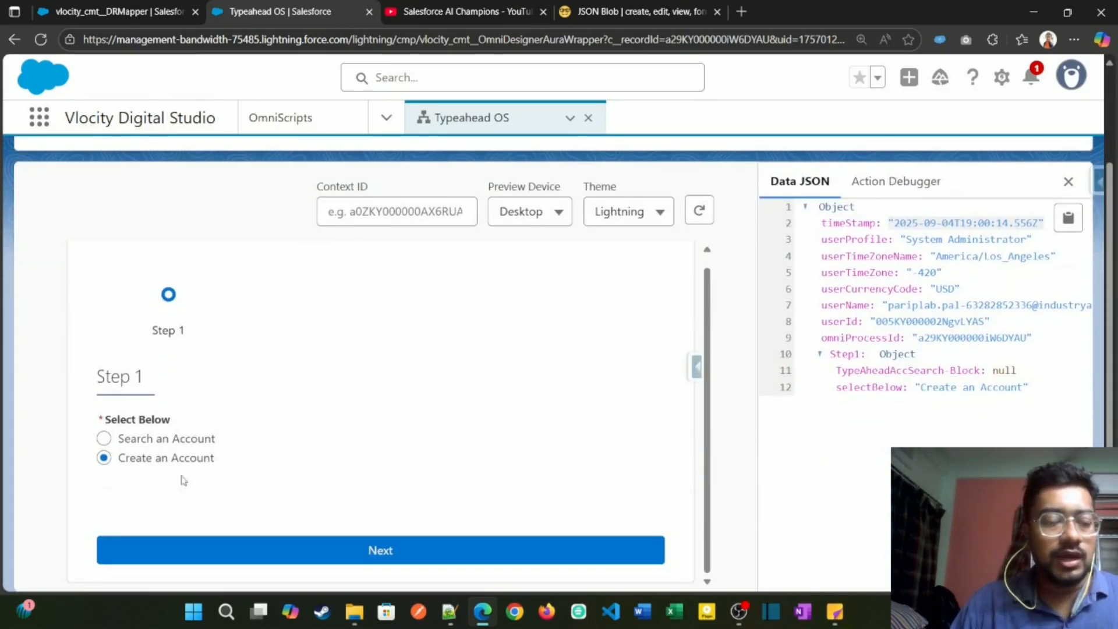
Step: Choose Search an Account in Step 1, search the account typeahead for "acm" and select the Acme account
{"action": "left_click", "coordinate": [197, 442]}
{"action": "scroll", "coordinate": [204, 466], "scroll_direction": "down", "scroll_amount": 3}
{"action": "left_click", "coordinate": [285, 346]}
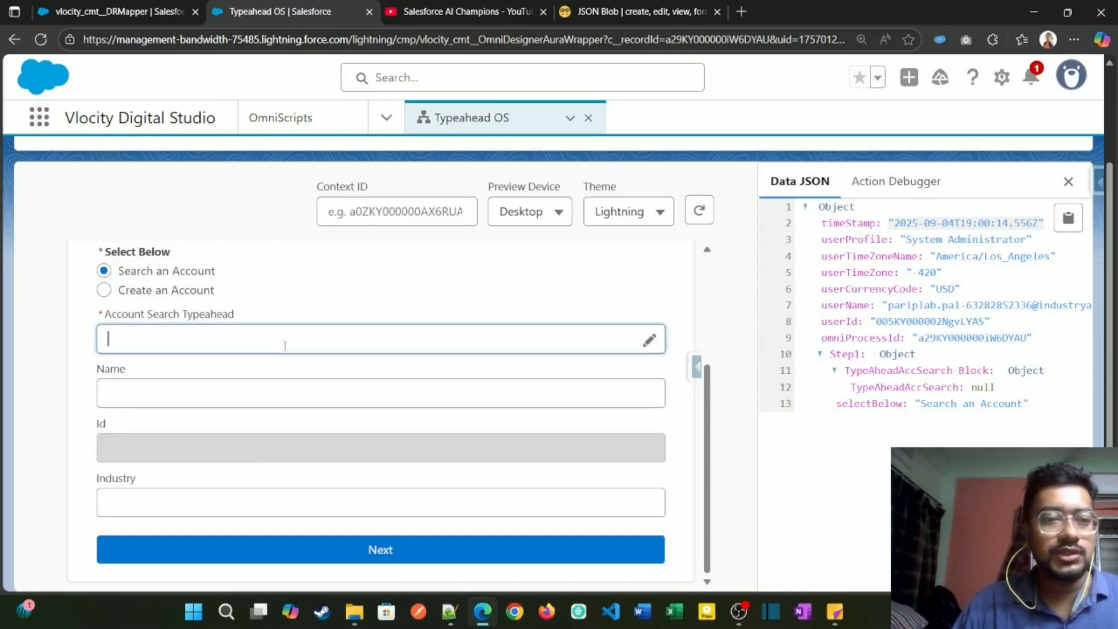
{"action": "type", "text": "acm"}
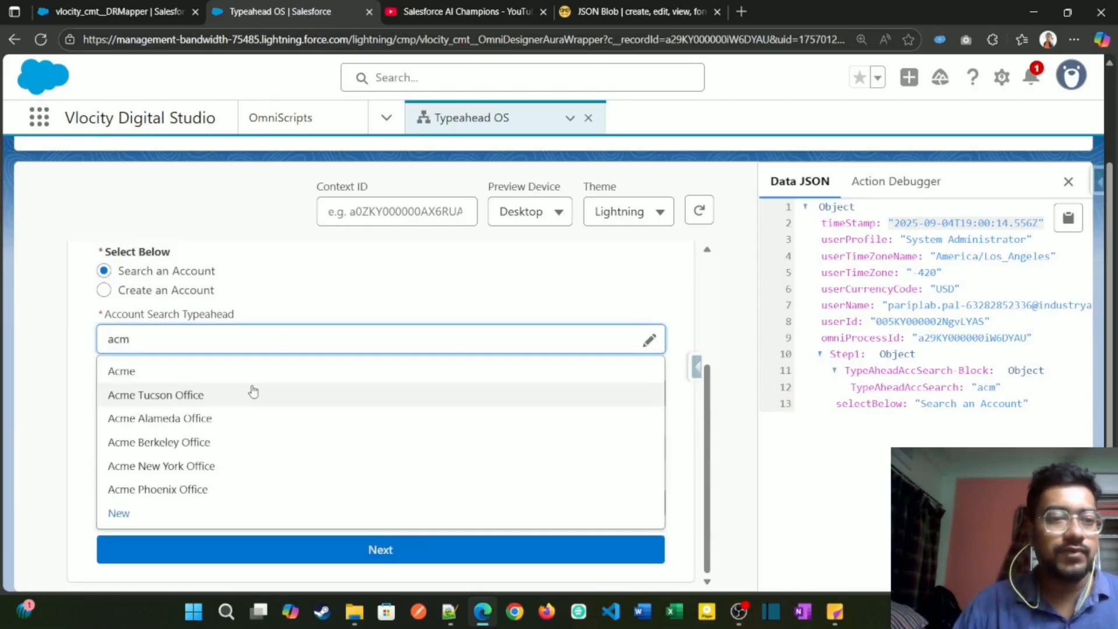
{"action": "left_click", "coordinate": [255, 371]}
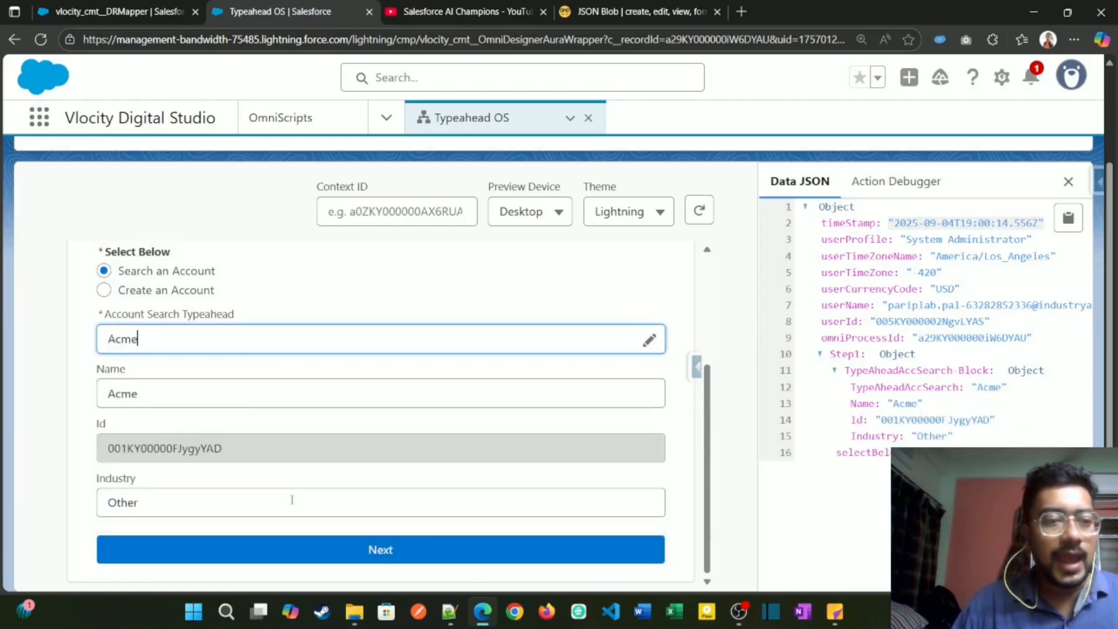
Step: Check the selected account's Id in Step 1 and inspect the latest accsearchDRExtract request data in the Action Debugger
{"action": "left_click_drag", "start_coordinate": [233, 449], "coordinate": [102, 453]}
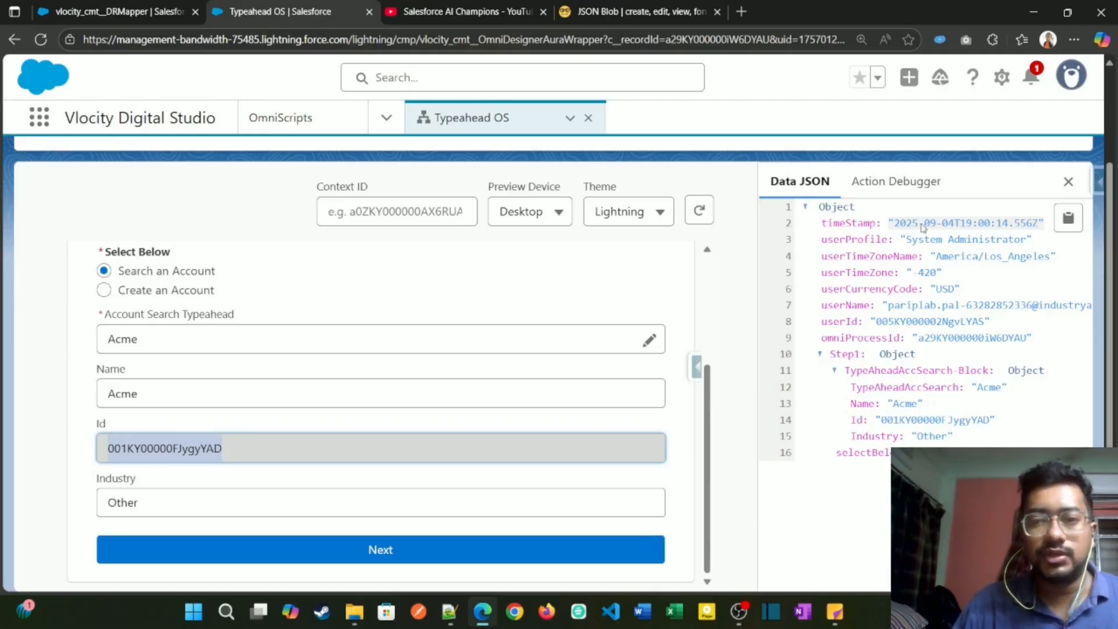
{"action": "left_click", "coordinate": [895, 182]}
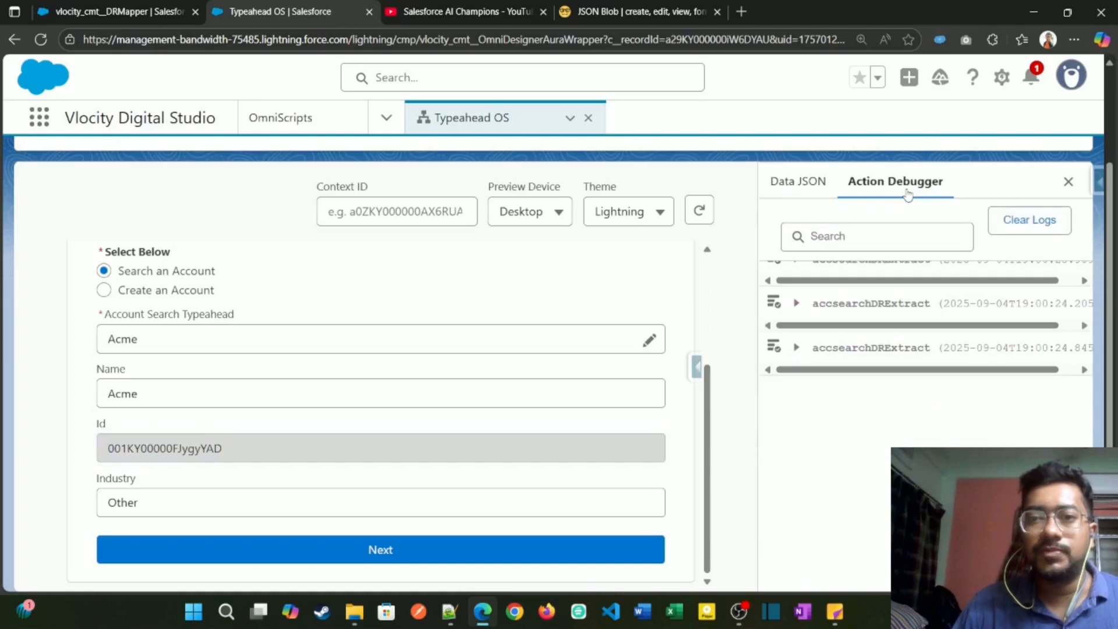
{"action": "left_click", "coordinate": [797, 348]}
{"action": "left_click", "coordinate": [817, 463]}
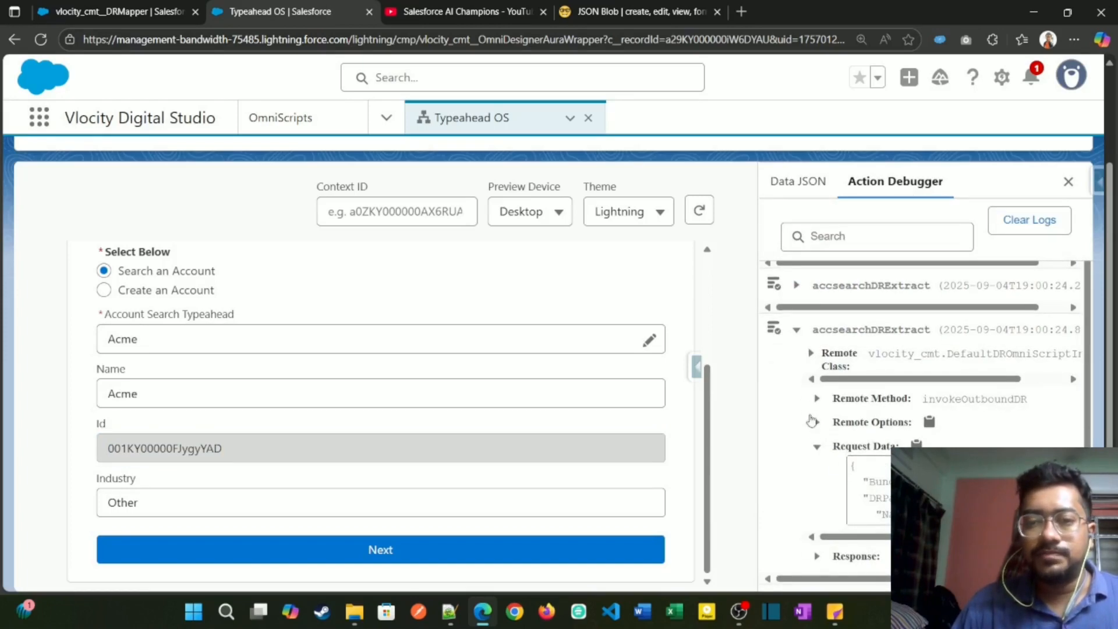
{"action": "left_click", "coordinate": [797, 330]}
{"action": "left_click", "coordinate": [797, 347]}
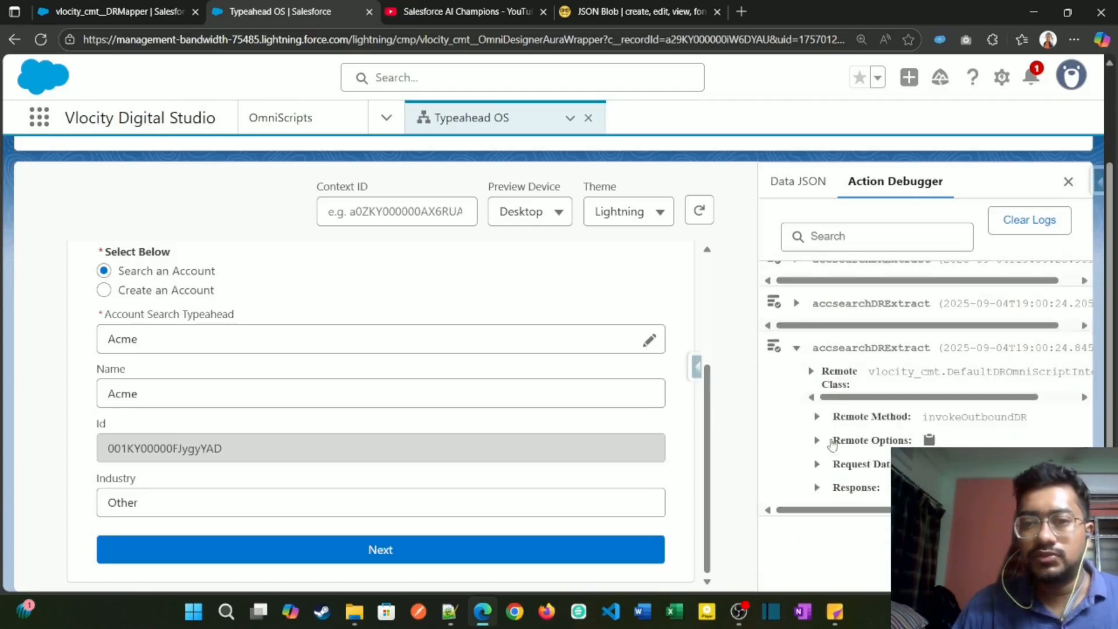
{"action": "left_click", "coordinate": [817, 463]}
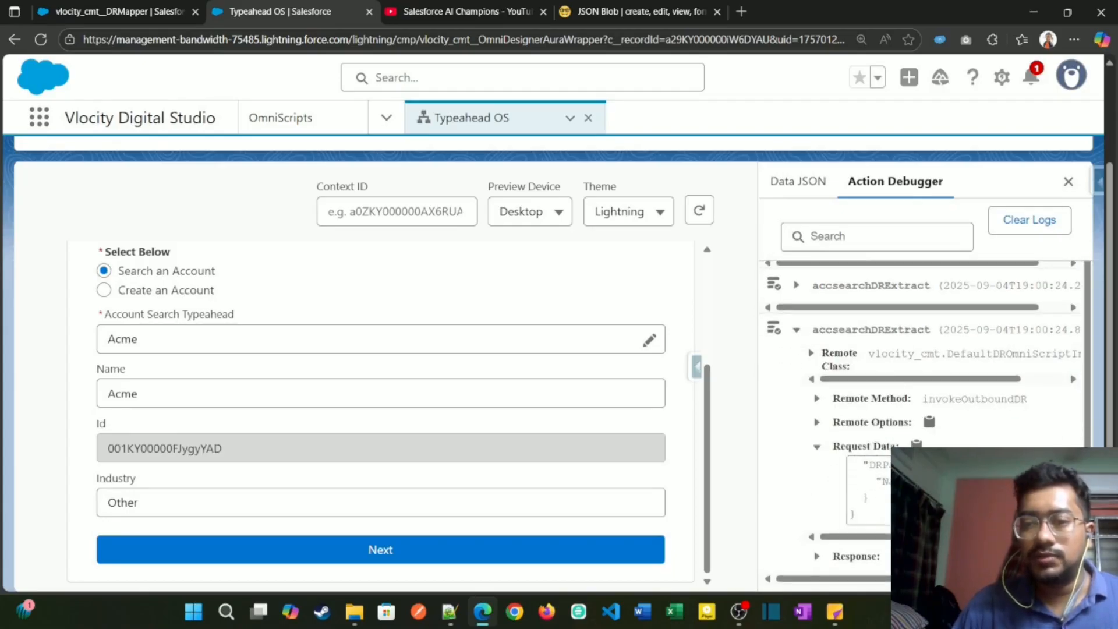
{"action": "left_click", "coordinate": [796, 331]}
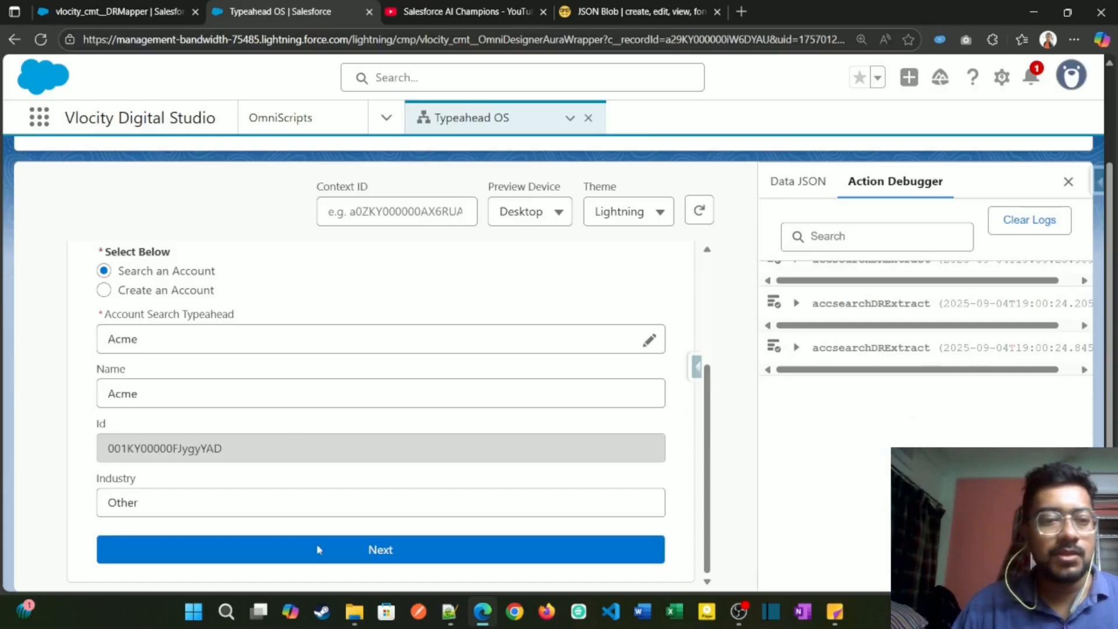
Step: Advance the preview past Step 1 and inspect the request data and response of DataRaptorExtractAction1 in the Action Debugger
{"action": "left_click", "coordinate": [399, 549]}
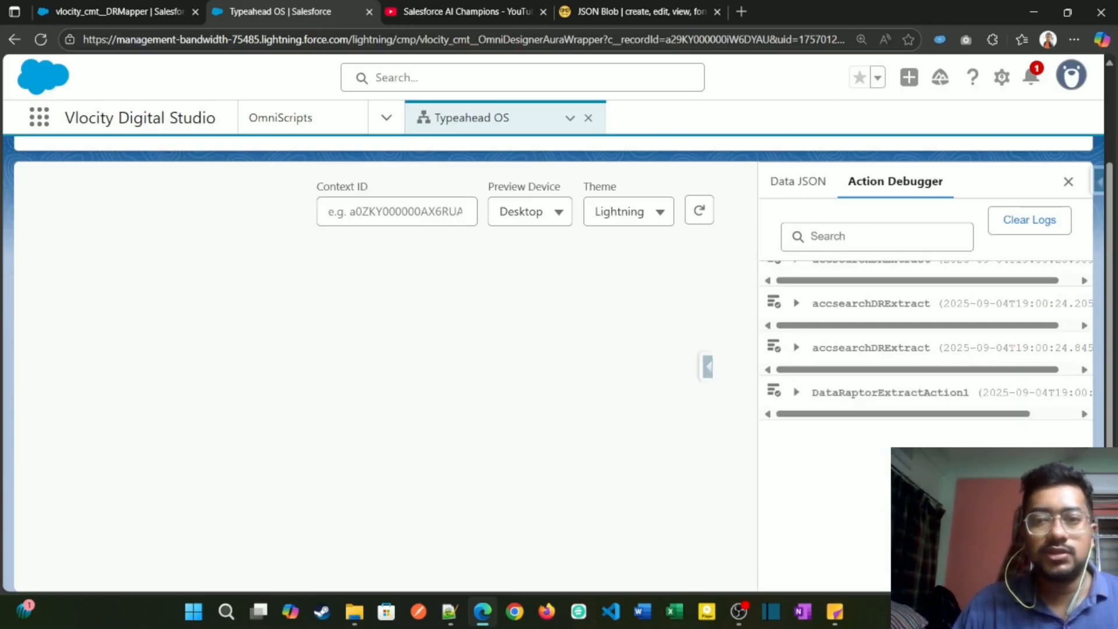
{"action": "left_click", "coordinate": [797, 394]}
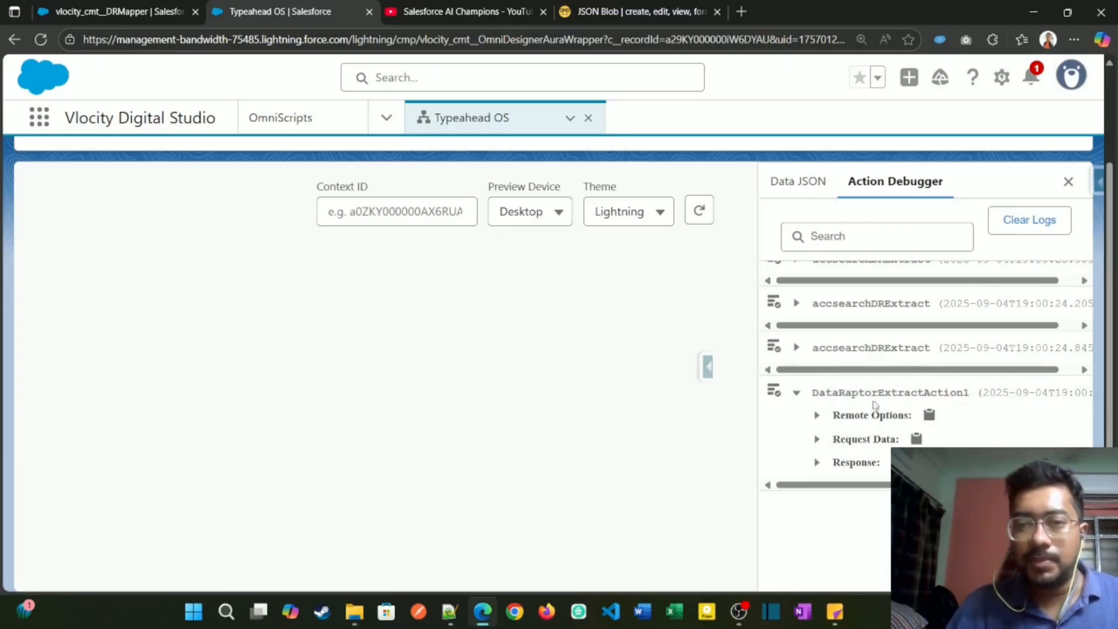
{"action": "left_click", "coordinate": [815, 444]}
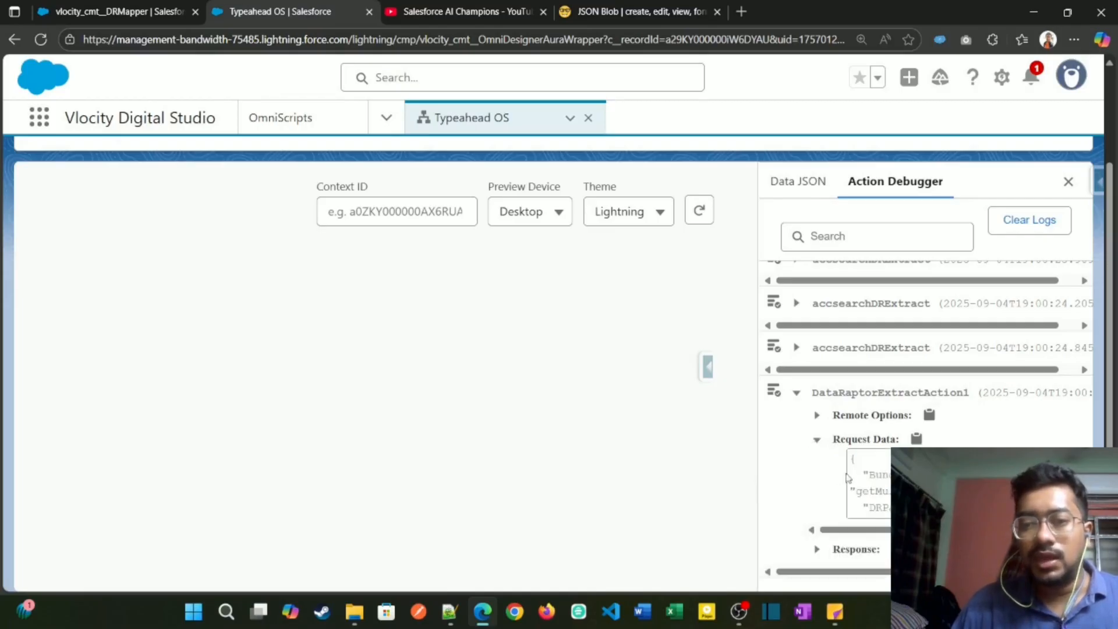
{"action": "left_click_drag", "start_coordinate": [883, 460], "coordinate": [932, 477]}
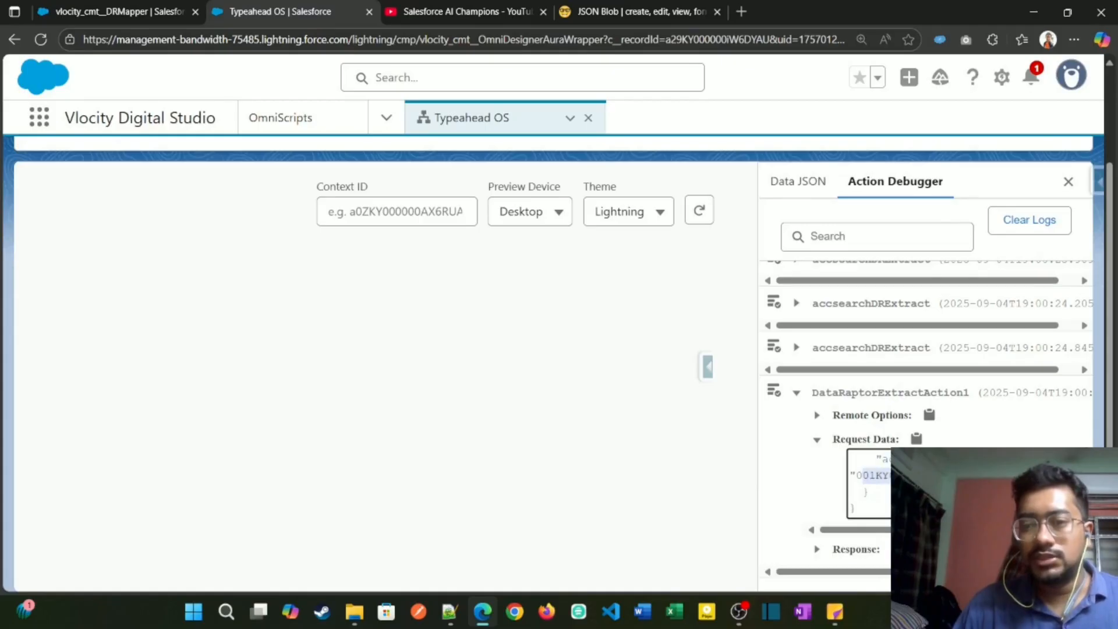
{"action": "left_click", "coordinate": [821, 441]}
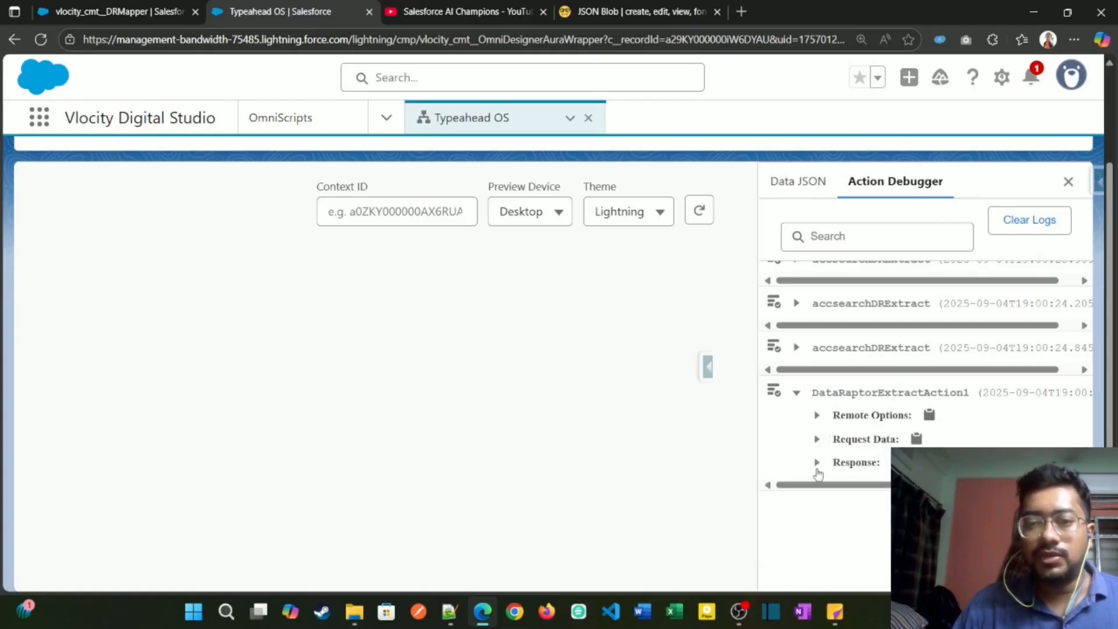
{"action": "left_click", "coordinate": [817, 463]}
{"action": "scroll", "coordinate": [885, 517], "scroll_direction": "up", "scroll_amount": 1}
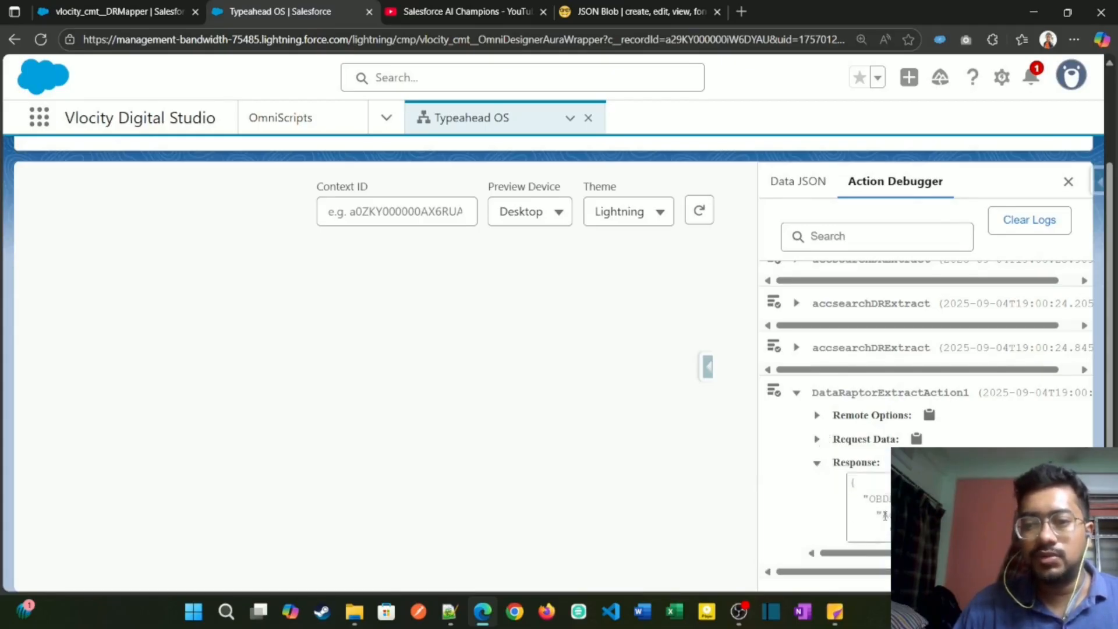
{"action": "scroll", "coordinate": [883, 507], "scroll_direction": "up", "scroll_amount": 2}
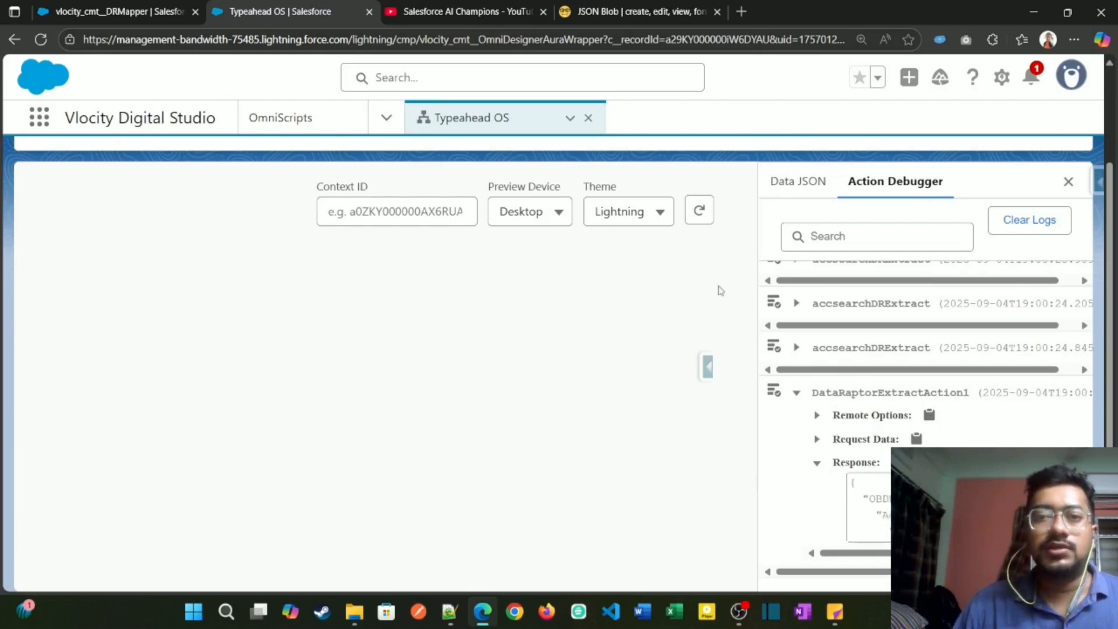
Step: Show the preview's Data JSON and examine the Account node and its nested Contacts array in JSON Blob
{"action": "left_click", "coordinate": [787, 188]}
{"action": "left_click", "coordinate": [704, 15]}
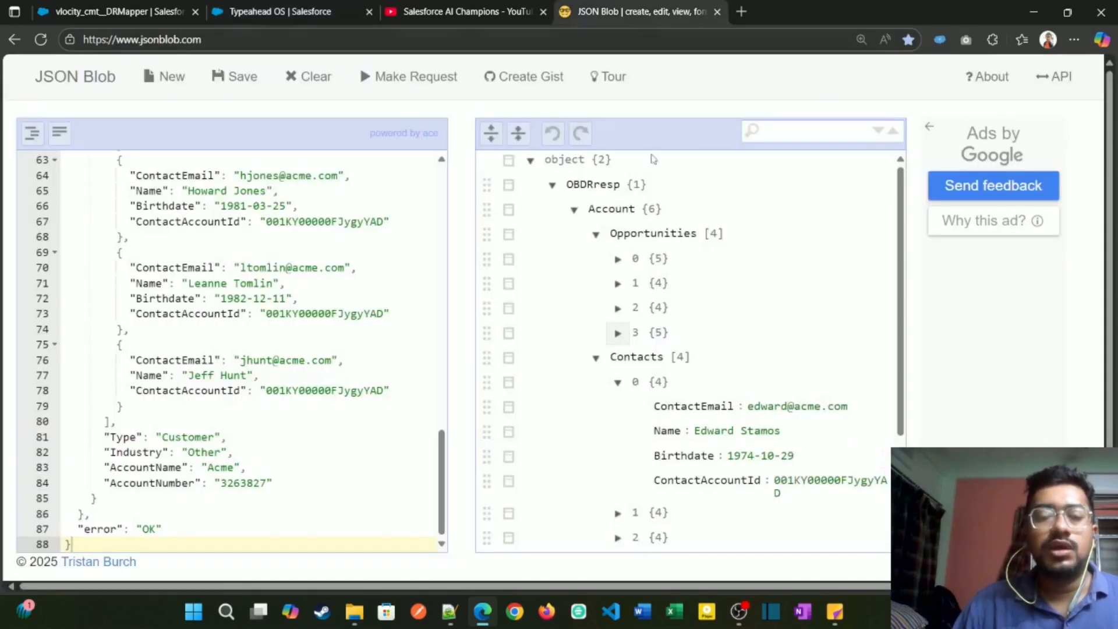
{"action": "left_click_drag", "start_coordinate": [590, 210], "coordinate": [637, 209]}
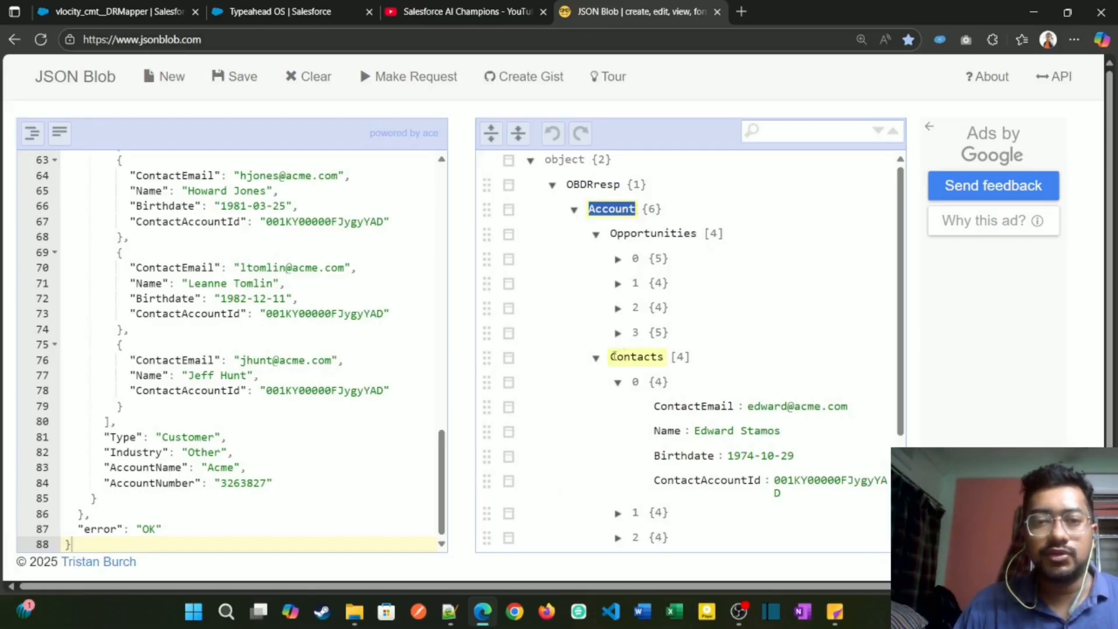
{"action": "left_click_drag", "start_coordinate": [612, 356], "coordinate": [663, 357]}
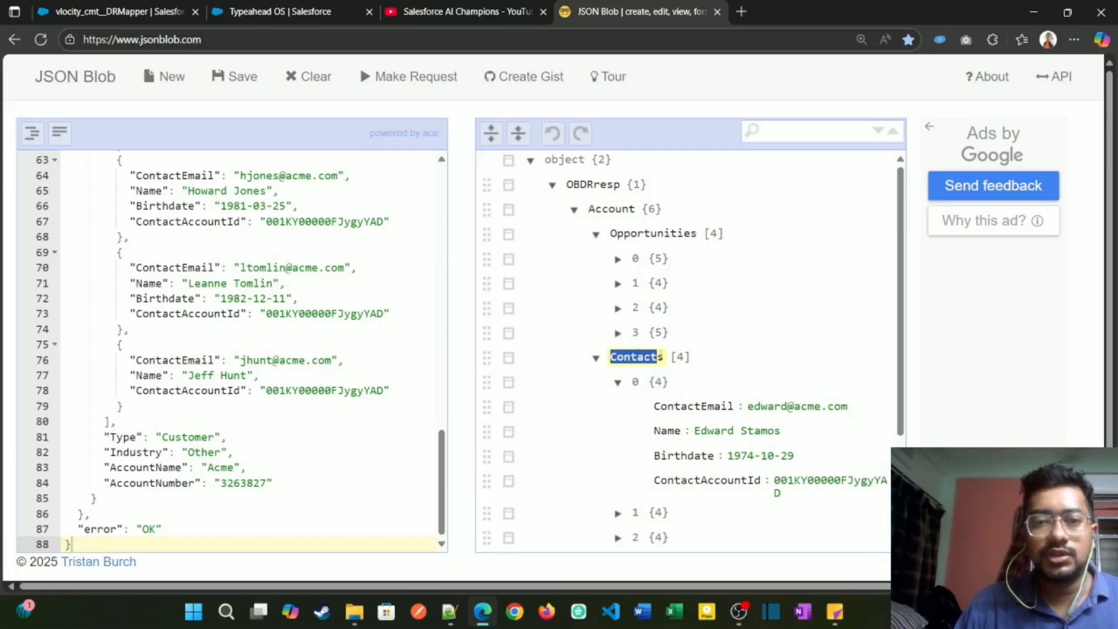
{"action": "double_click", "coordinate": [633, 210]}
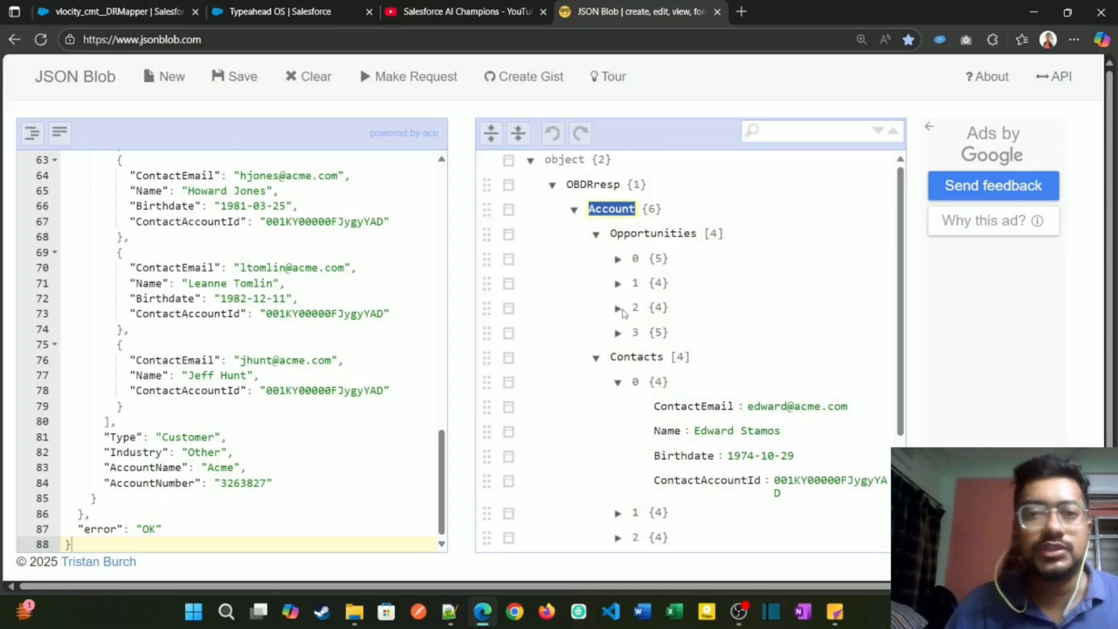
Step: Return from the DataRaptor to the Typeahead OS OmniScript and leave its preview for the design canvas
{"action": "left_click", "coordinate": [149, 13]}
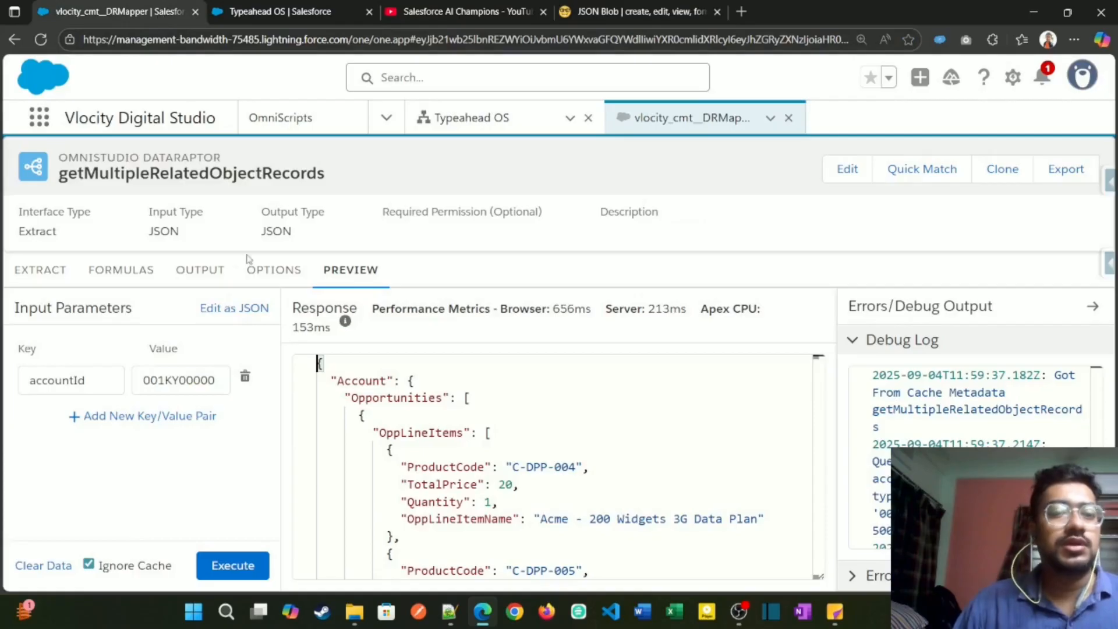
{"action": "left_click", "coordinate": [294, 18]}
{"action": "left_click", "coordinate": [158, 9]}
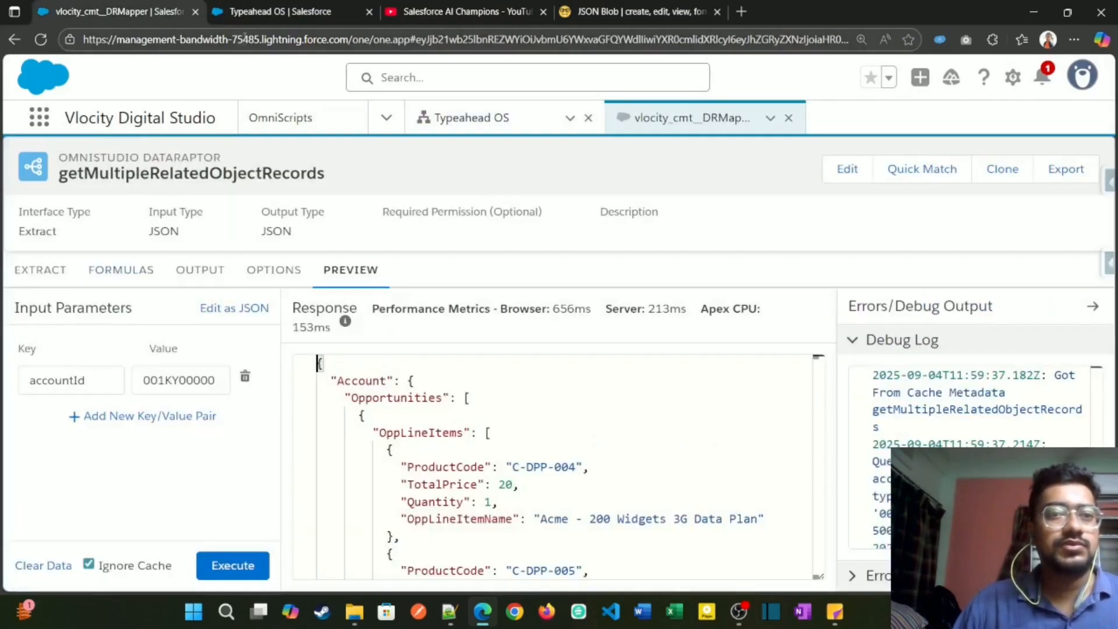
{"action": "left_click", "coordinate": [441, 118]}
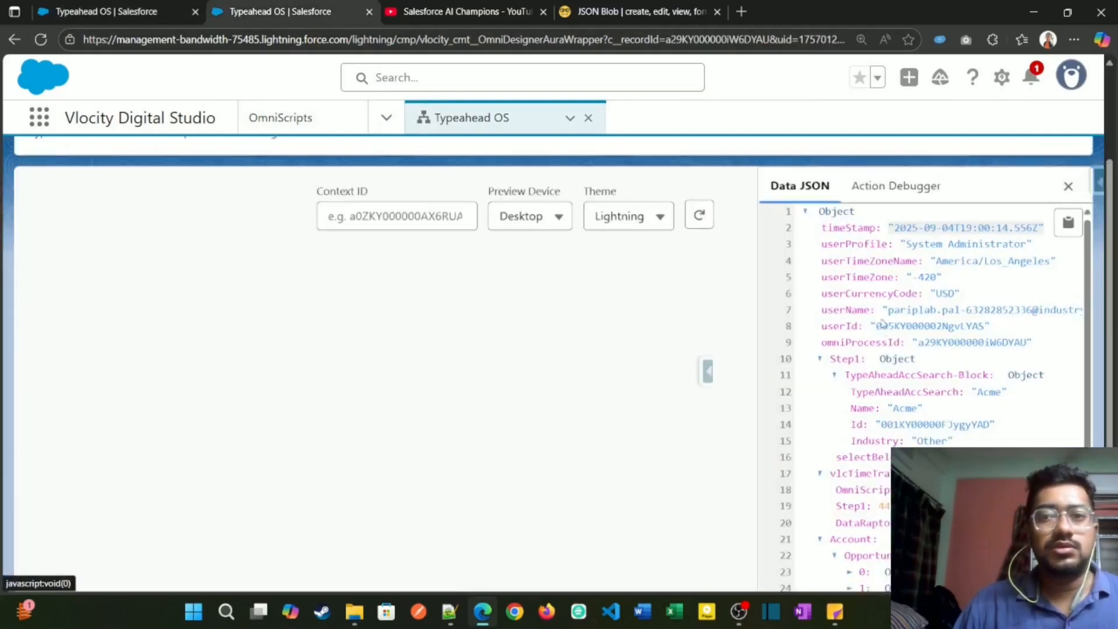
{"action": "left_click", "coordinate": [763, 182]}
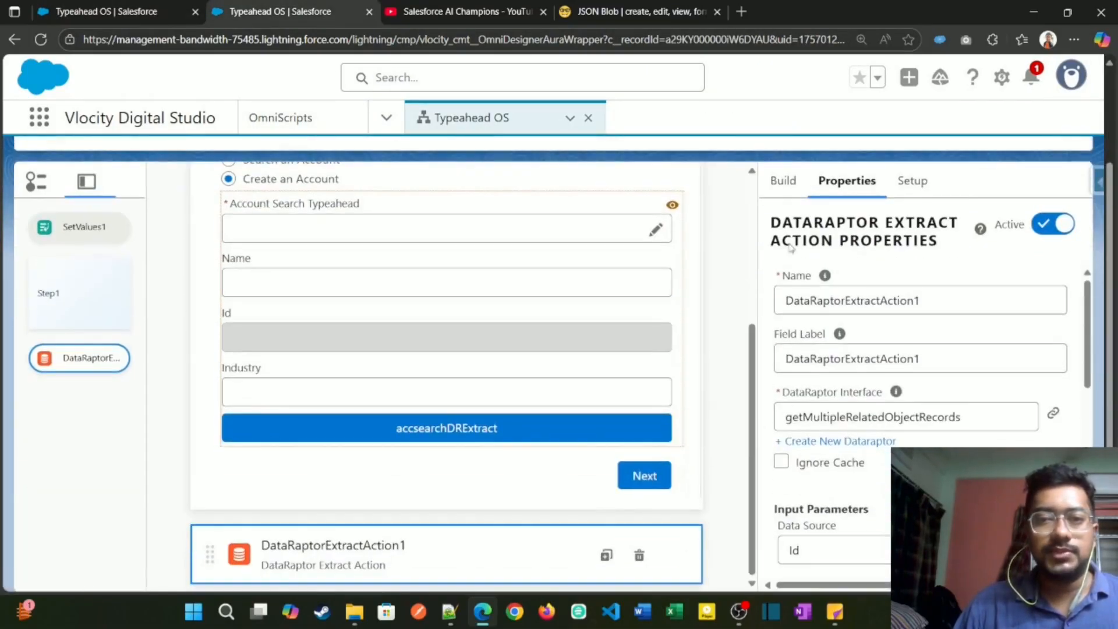
Step: Find the Step element by searching for "step" and add it below DataRaptorExtractAction1
{"action": "left_click", "coordinate": [783, 181]}
{"action": "left_click", "coordinate": [803, 224]}
{"action": "type", "text": "s"}
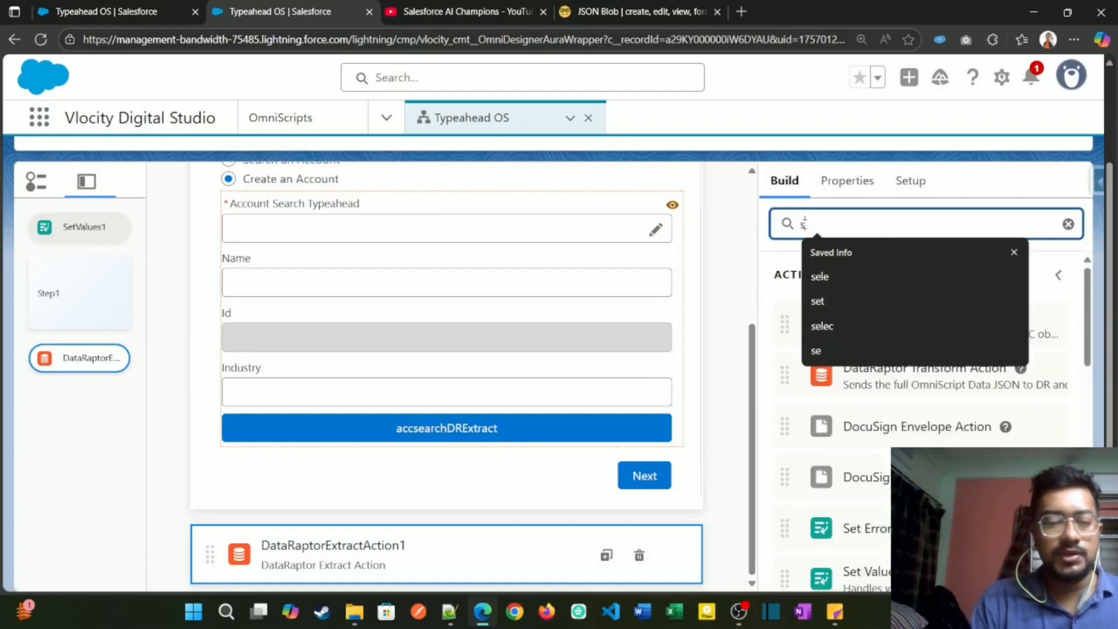
{"action": "type", "text": "tep"}
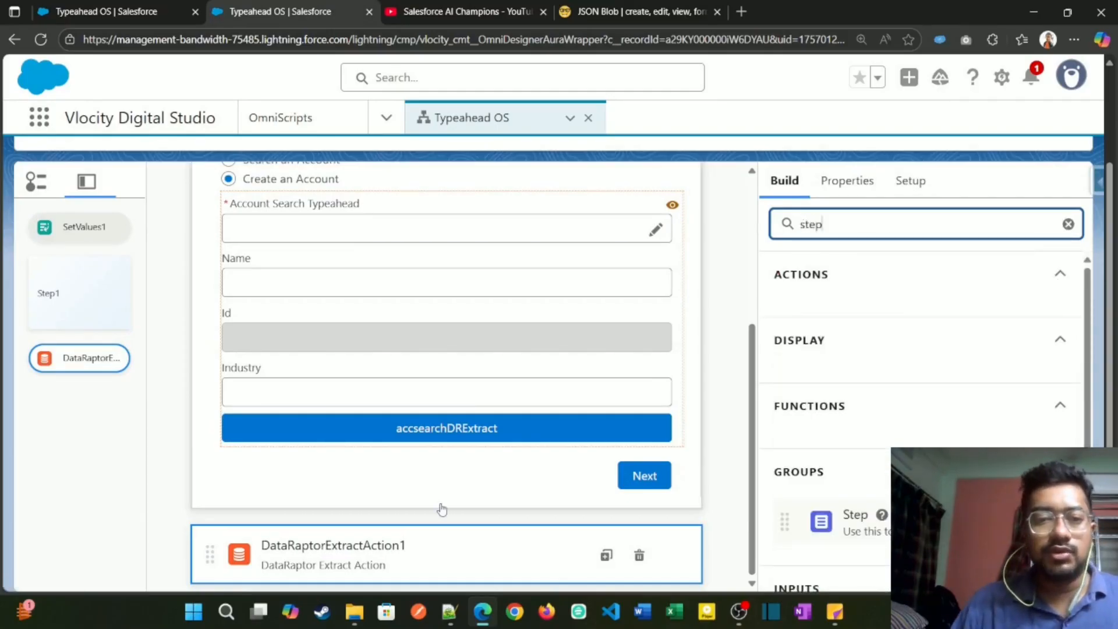
{"action": "left_click_drag", "start_coordinate": [845, 520], "coordinate": [417, 563]}
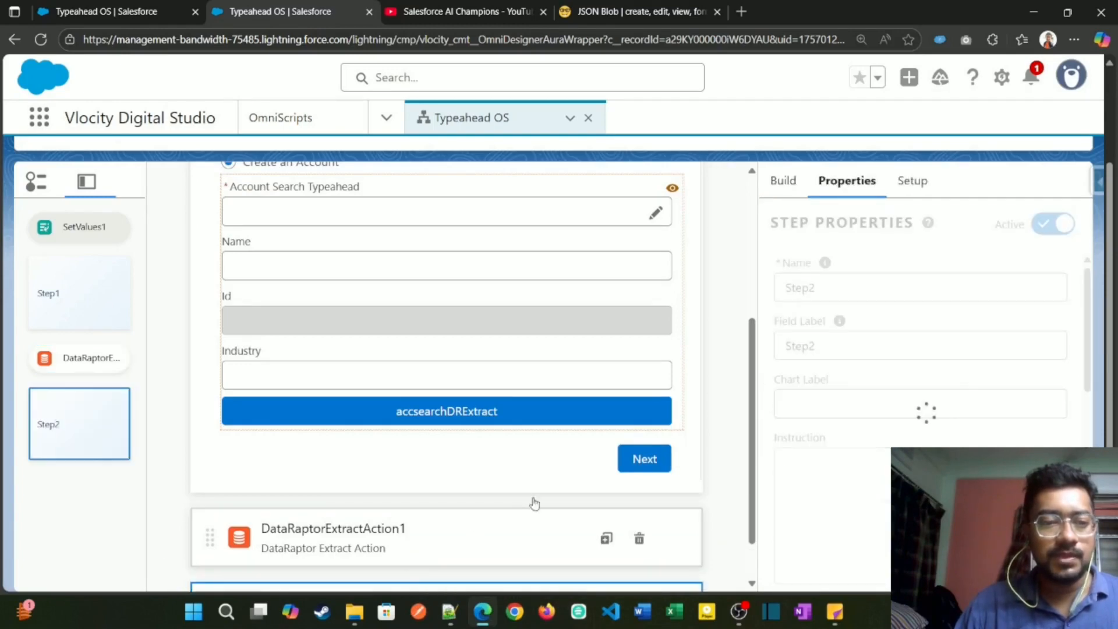
Step: Set both the name and the field label of the new step to Account
{"action": "scroll", "coordinate": [495, 568], "scroll_direction": "down", "scroll_amount": 4}
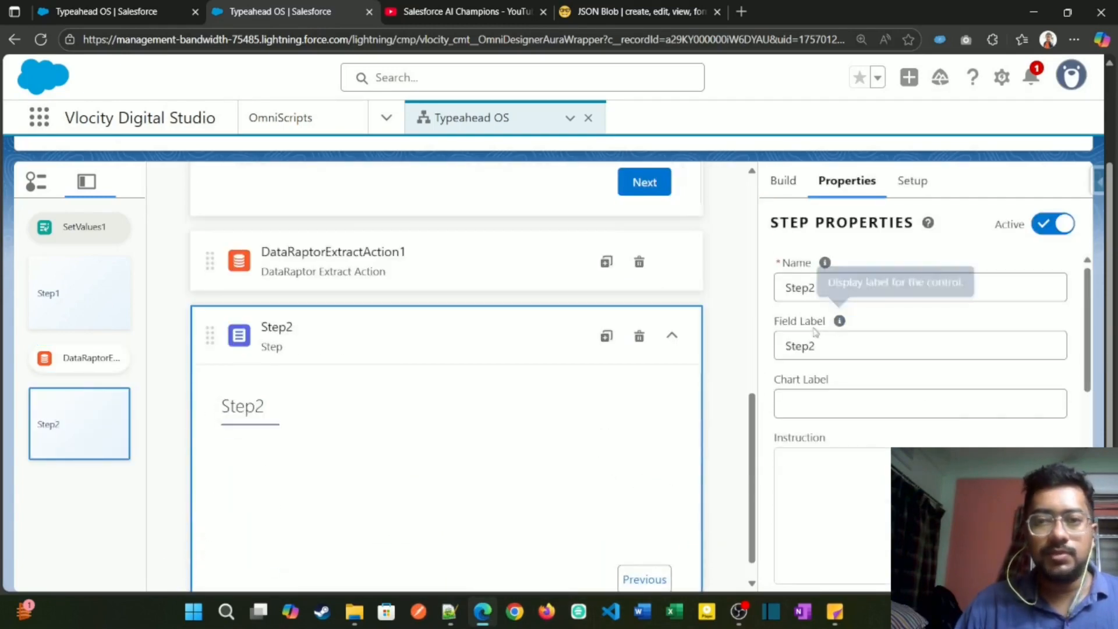
{"action": "left_click", "coordinate": [822, 296]}
{"action": "key", "text": "ctrl+a"}
{"action": "type", "text": "Account"}
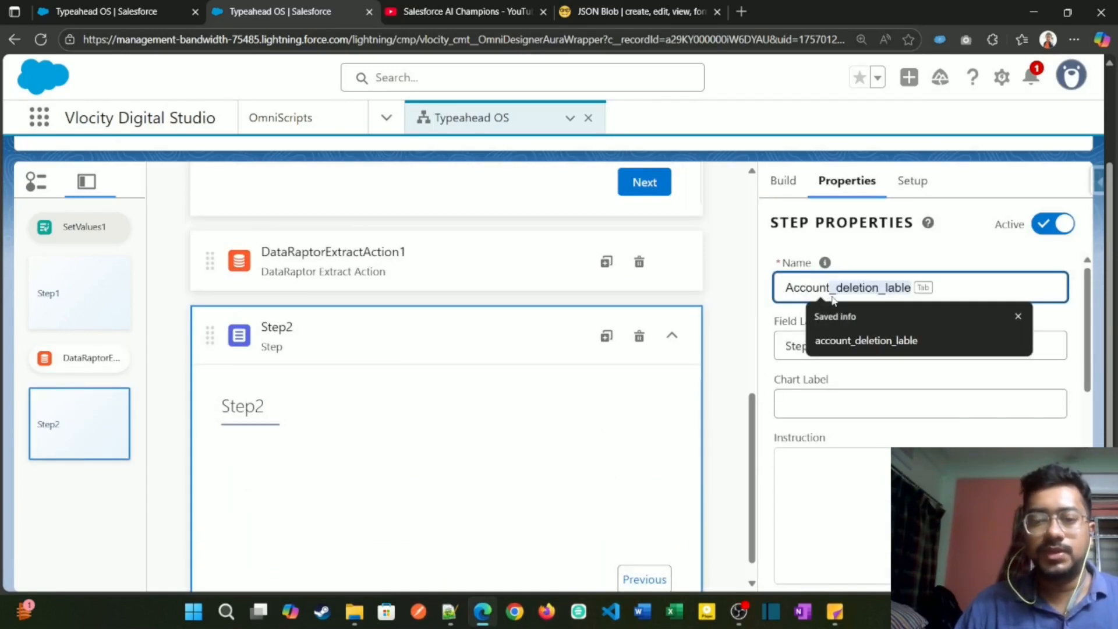
{"action": "key", "text": "Tab"}
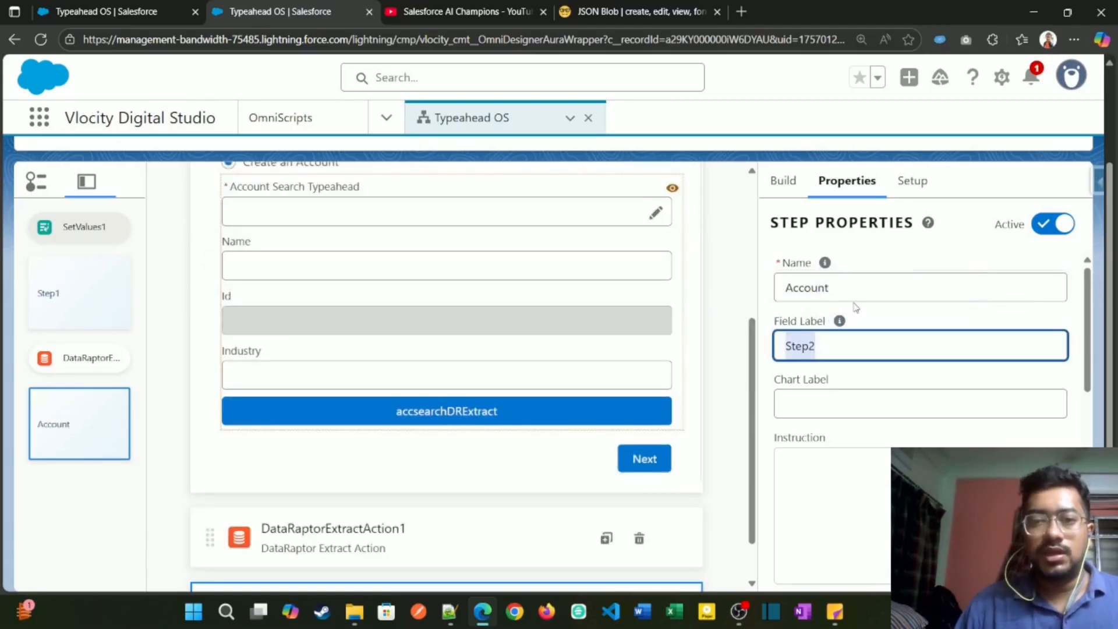
{"action": "type", "text": "Account"}
{"action": "scroll", "coordinate": [553, 470], "scroll_direction": "down", "scroll_amount": 1}
{"action": "scroll", "coordinate": [454, 495], "scroll_direction": "down", "scroll_amount": 4}
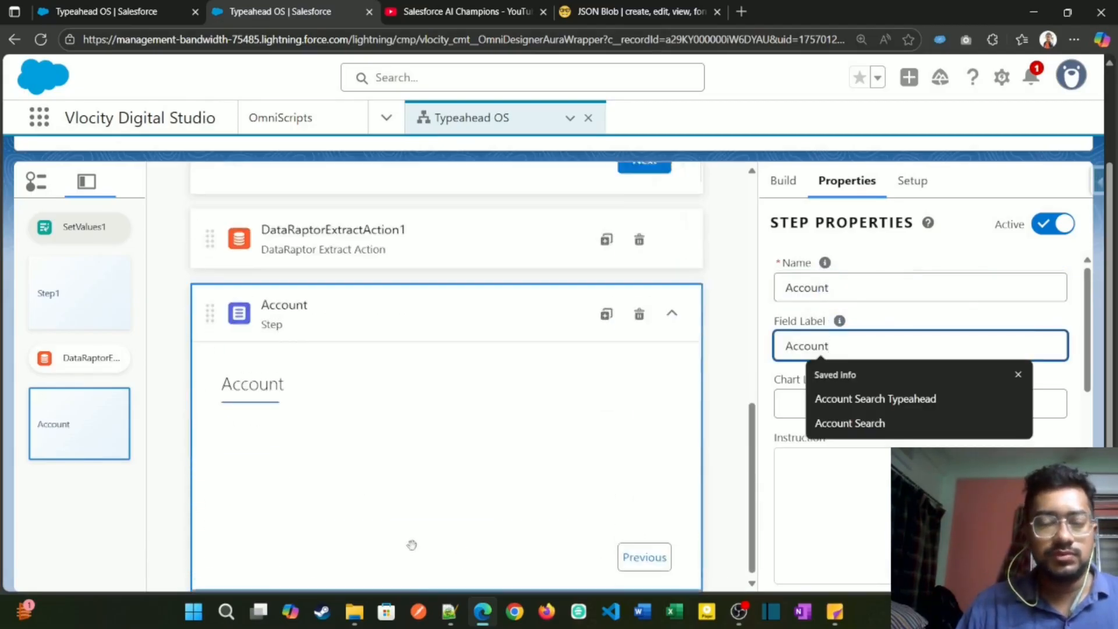
Step: Search the elements for "edit" and place an Edit Block inside the Account step
{"action": "left_click", "coordinate": [786, 180]}
{"action": "double_click", "coordinate": [811, 225]}
{"action": "type", "text": "edit"}
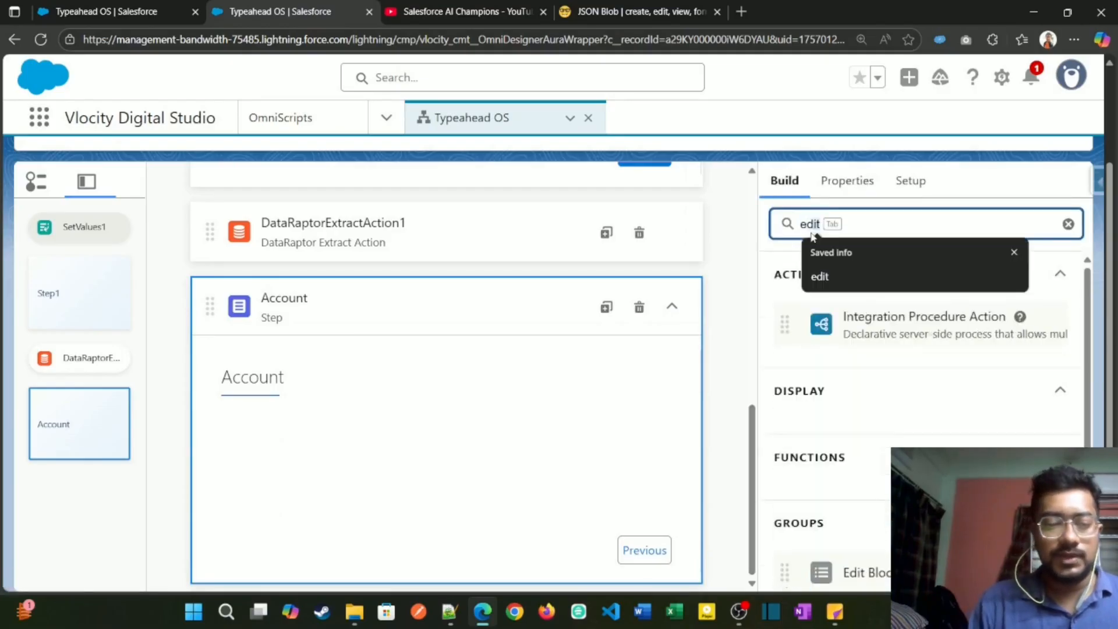
{"action": "scroll", "coordinate": [846, 433], "scroll_direction": "down", "scroll_amount": 2}
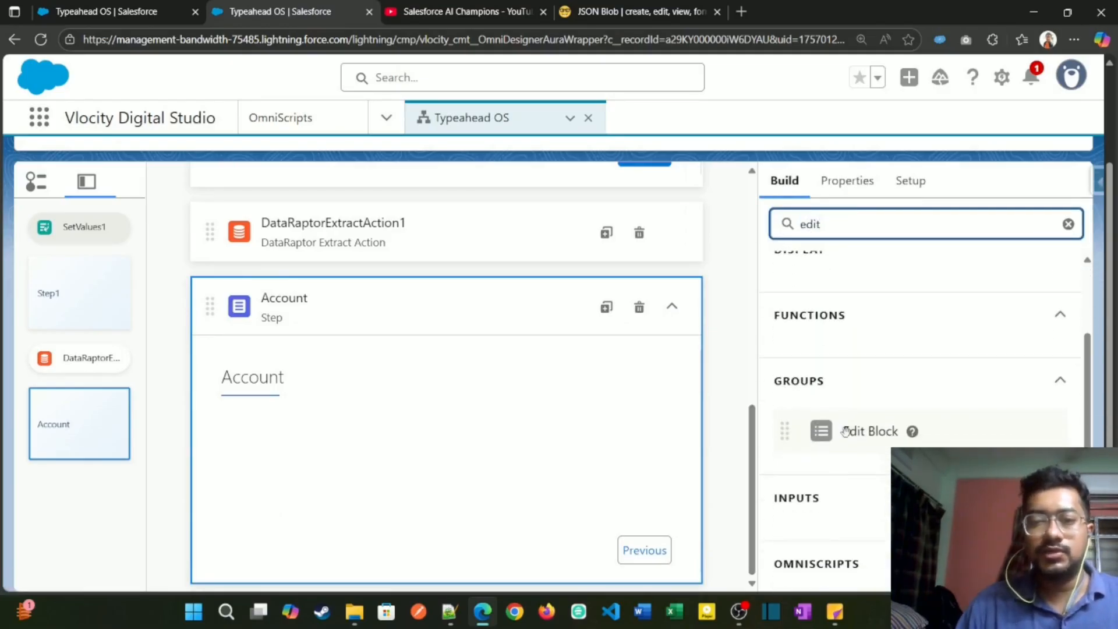
{"action": "left_click_drag", "start_coordinate": [847, 433], "coordinate": [408, 436]}
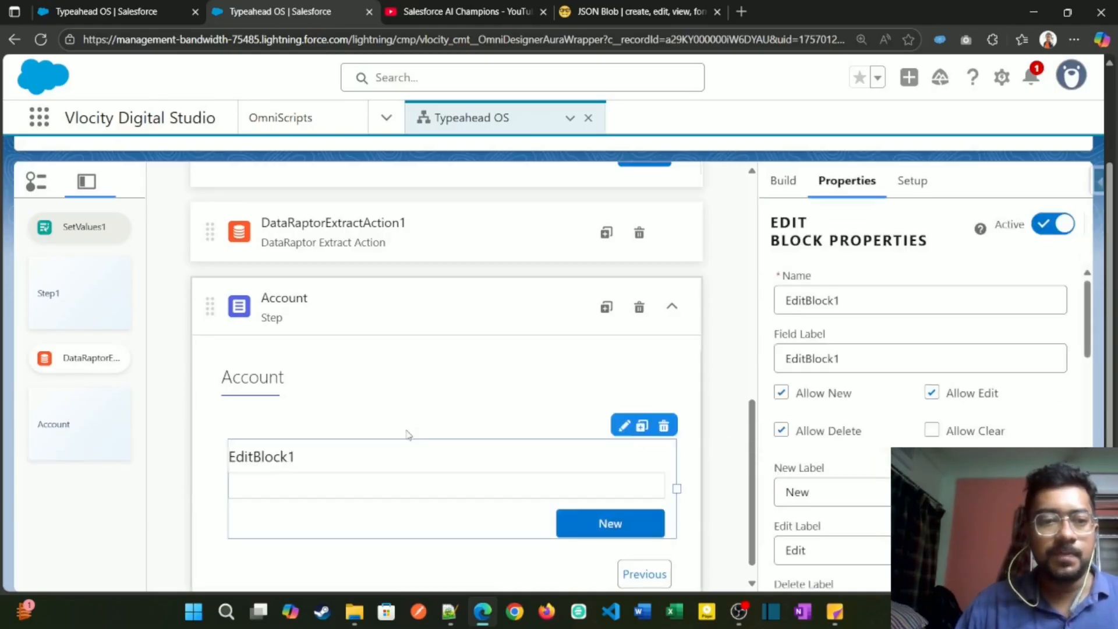
Step: Check the Contacts array under Account in JSON Blob, and close the duplicate Typeahead OS browser tab that also holds the DataRaptor
{"action": "left_click", "coordinate": [639, 20]}
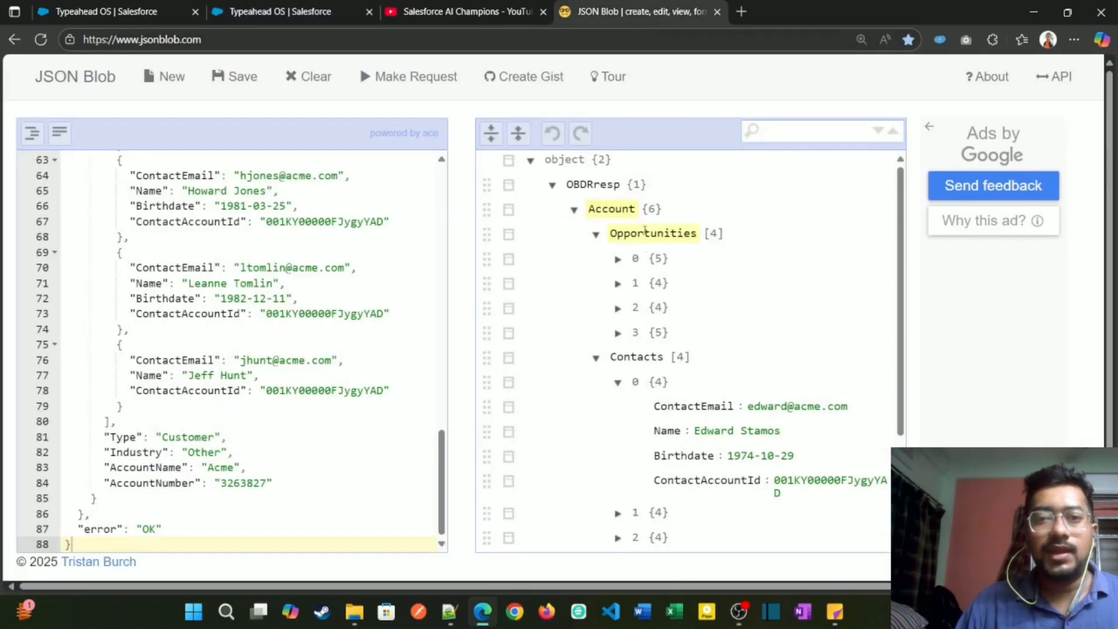
{"action": "double_click", "coordinate": [637, 357]}
{"action": "key", "text": "ctrl+c"}
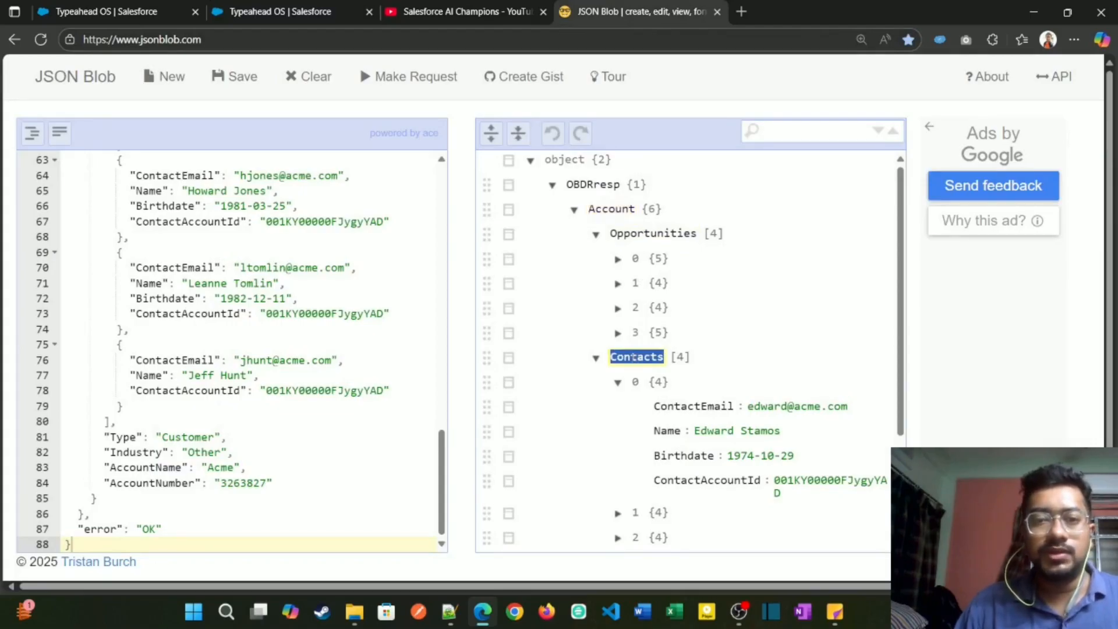
{"action": "left_click", "coordinate": [107, 15]}
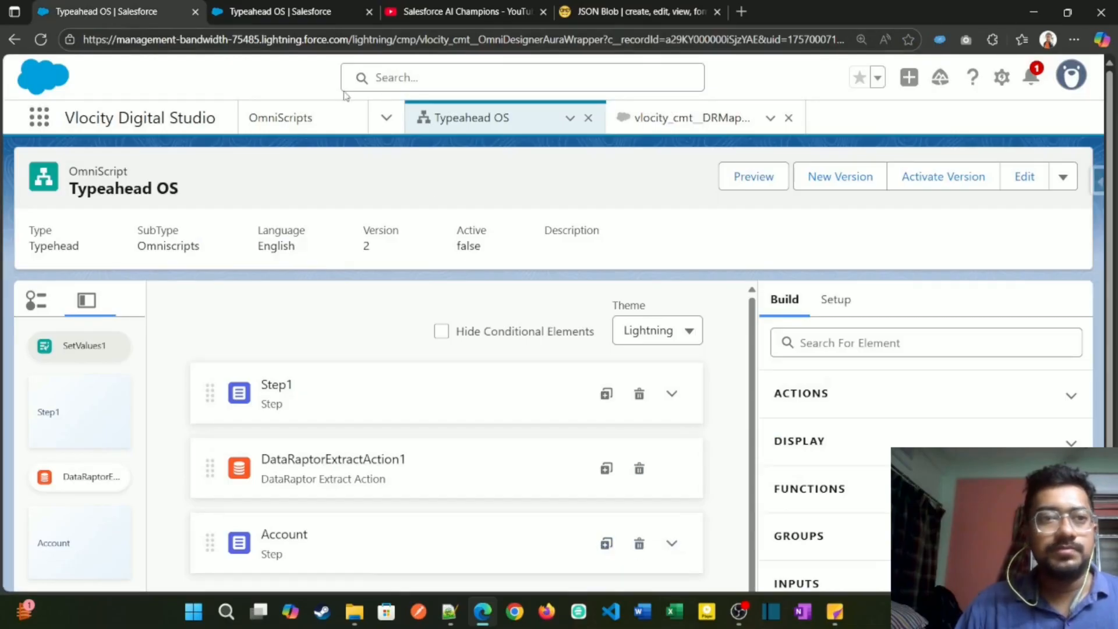
{"action": "left_click", "coordinate": [245, 11]}
{"action": "left_click", "coordinate": [195, 12]}
{"action": "scroll", "coordinate": [338, 323], "scroll_direction": "down", "scroll_amount": 1}
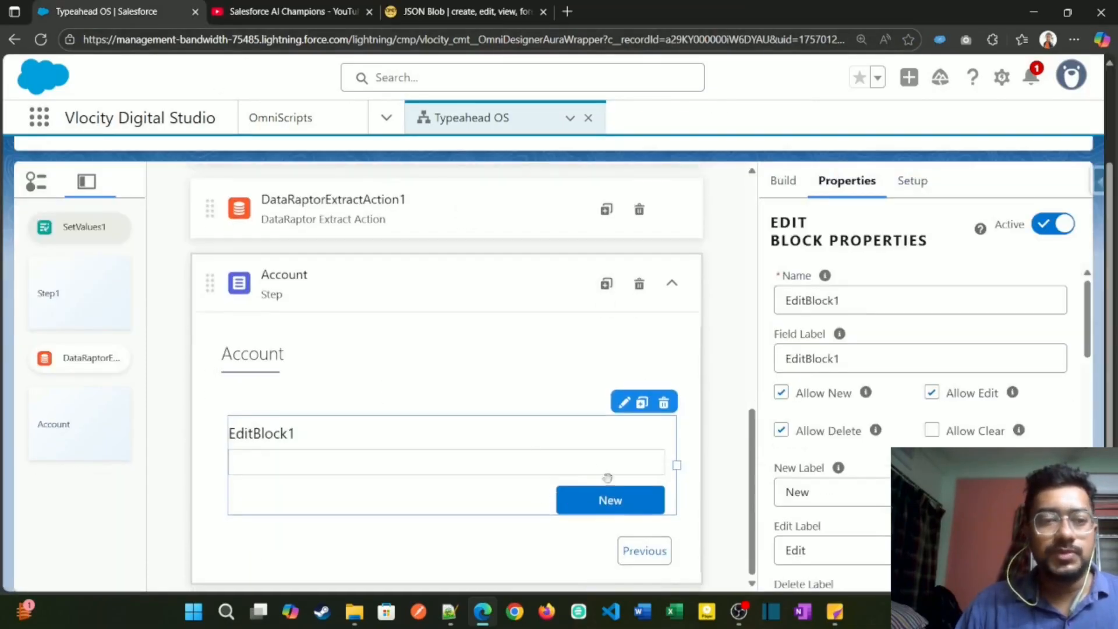
Step: Set both the name and the field label of the new edit block to Contacts
{"action": "left_click", "coordinate": [849, 296]}
{"action": "key", "text": "ctrl+a"}
{"action": "key", "text": "ctrl+v"}
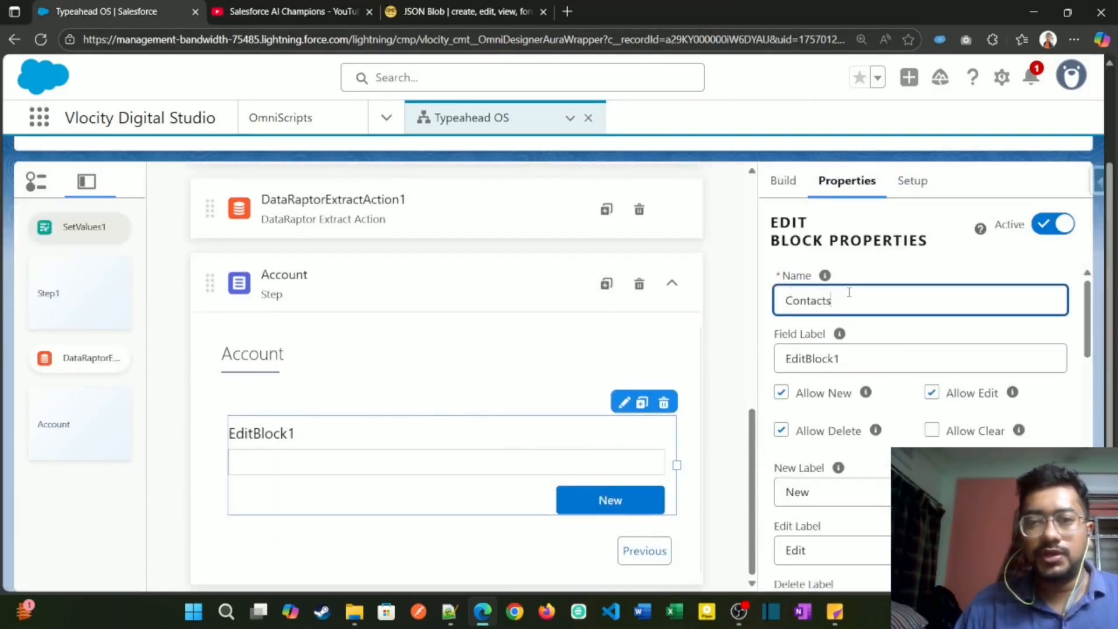
{"action": "left_click", "coordinate": [856, 352]}
{"action": "key", "text": "ctrl+a"}
{"action": "key", "text": "ctrl+v"}
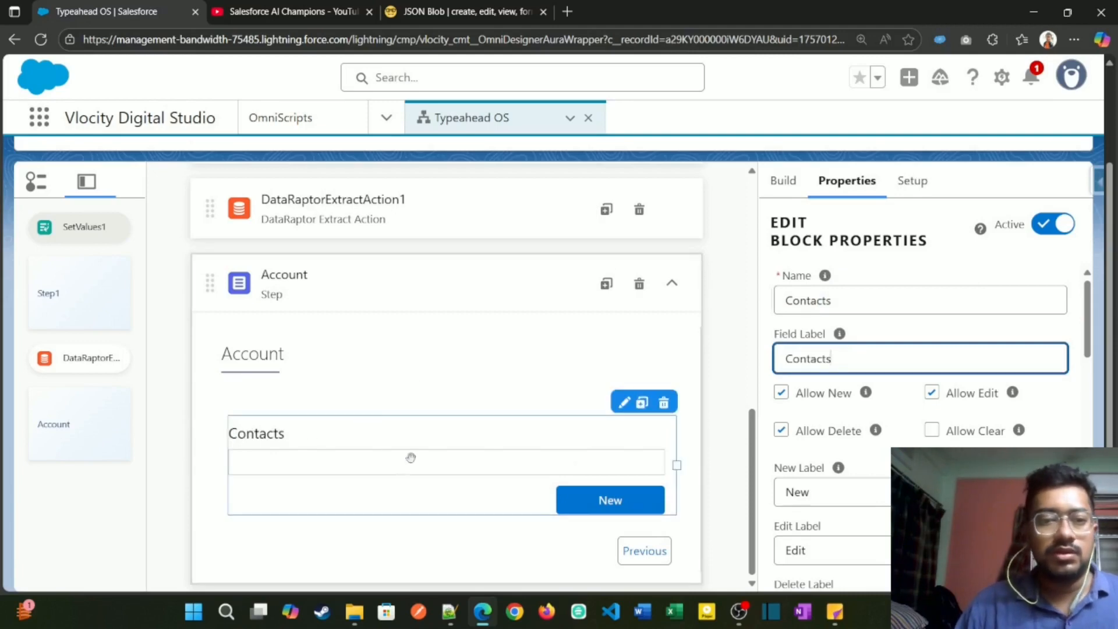
Step: Open the Contacts edit block for adding fields, and copy the ContactEmail key of the first contact in JSON Blob
{"action": "left_click", "coordinate": [622, 404]}
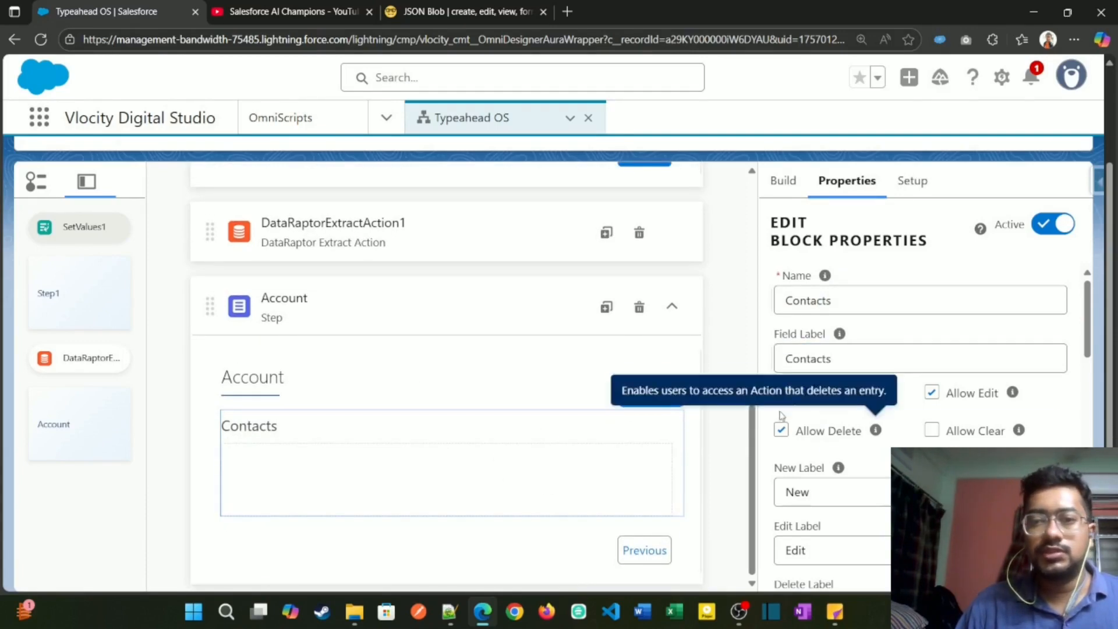
{"action": "left_click", "coordinate": [786, 181]}
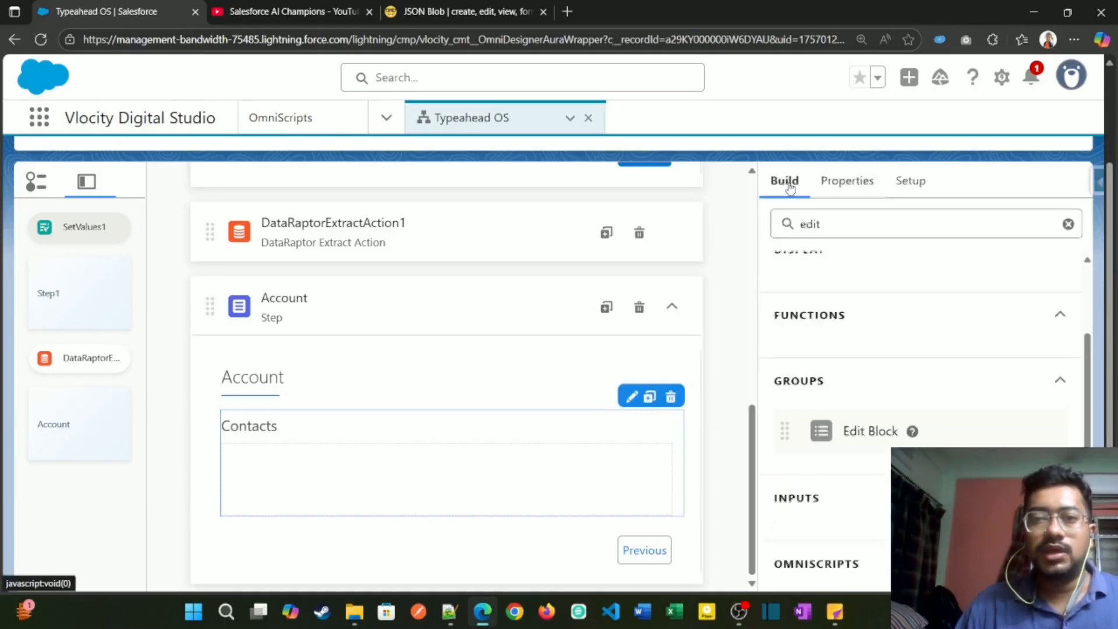
{"action": "left_click", "coordinate": [479, 7]}
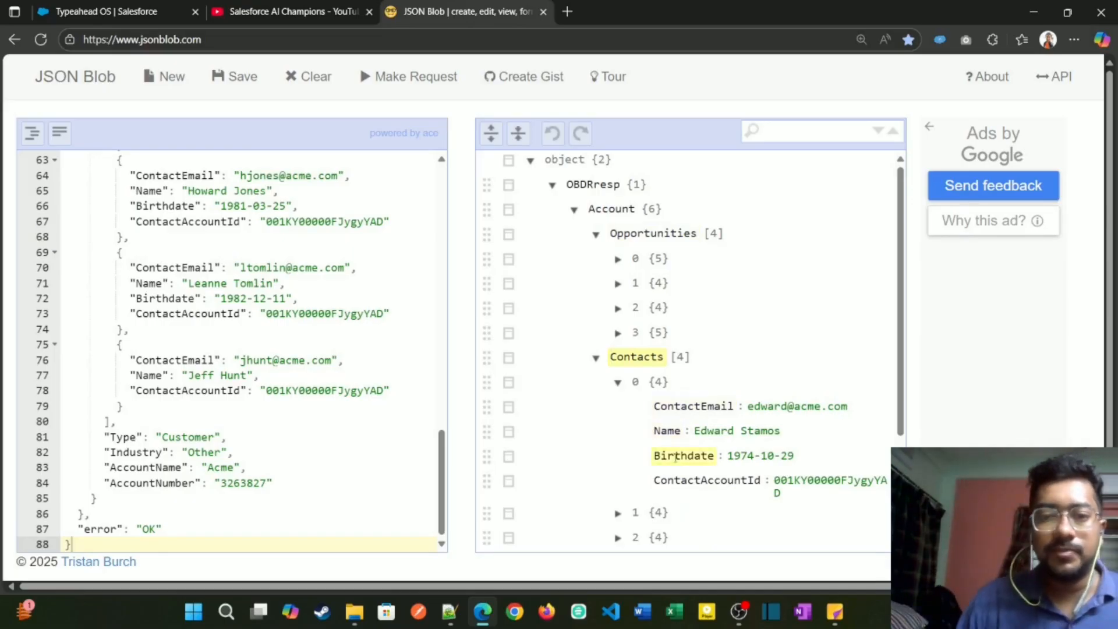
{"action": "double_click", "coordinate": [693, 408]}
{"action": "key", "text": "ctrl+c"}
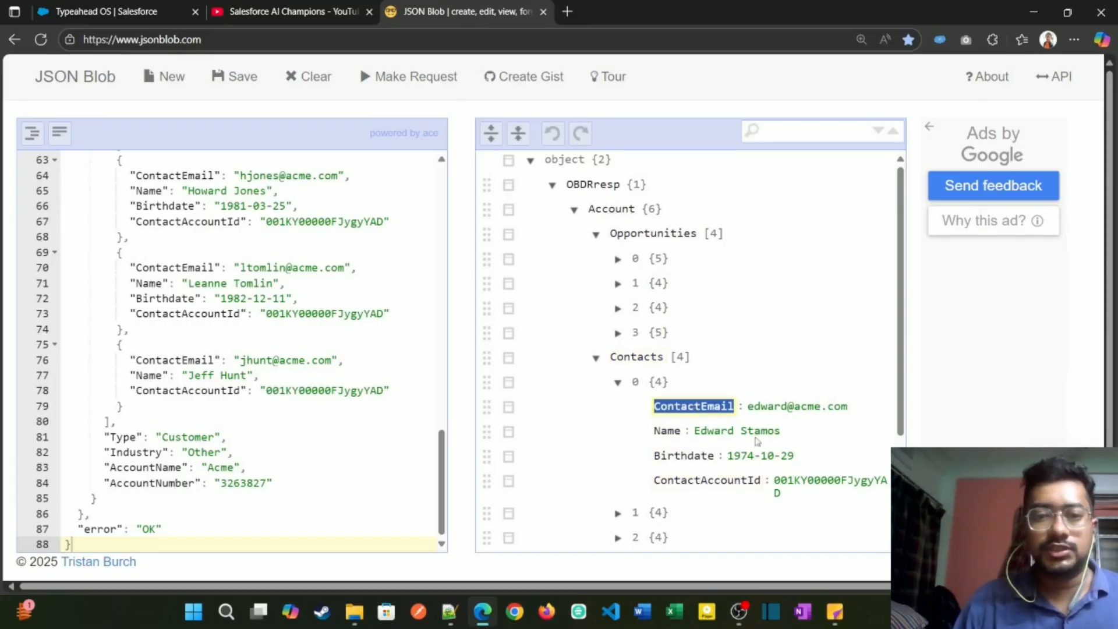
{"action": "left_click", "coordinate": [129, 13]}
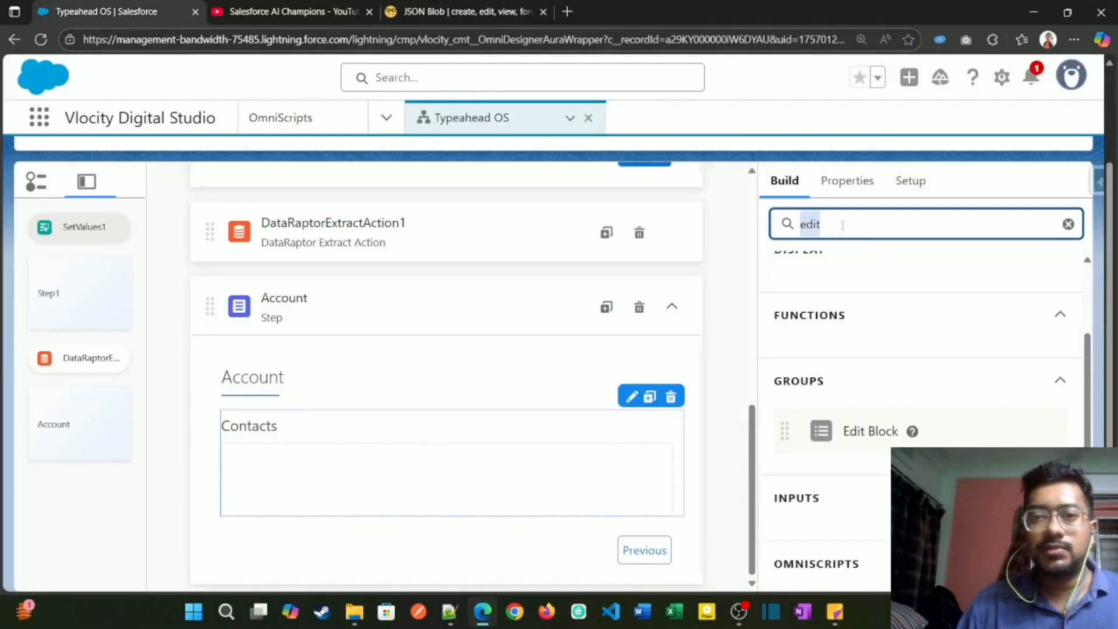
Step: Search the elements for "text", place a Text input inside the Contacts block, and shrink it to half the block's width
{"action": "type", "text": "text"}
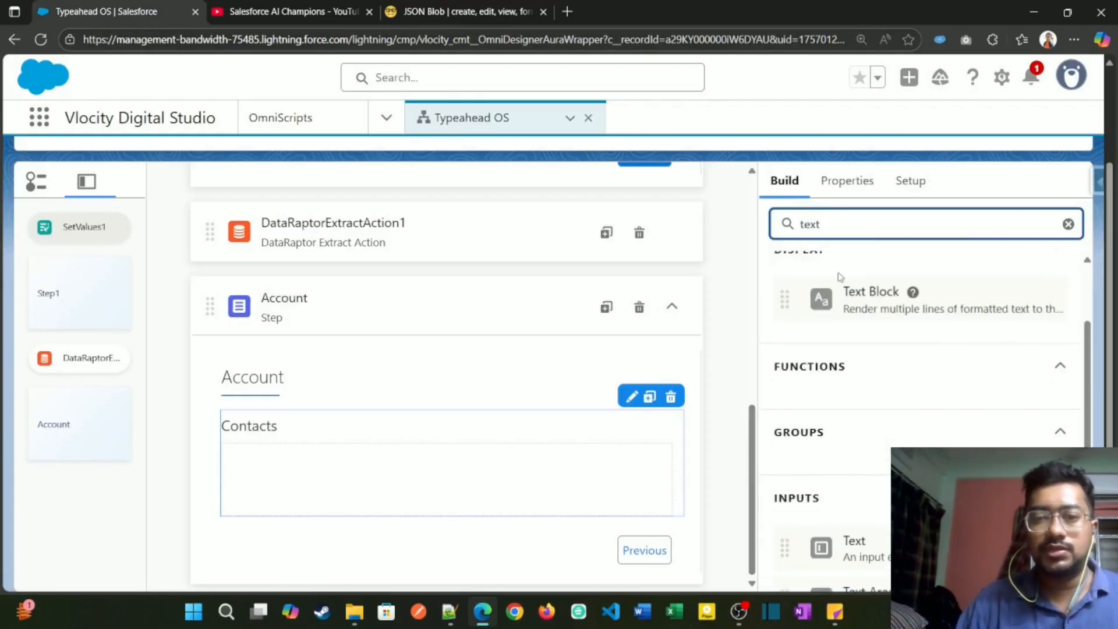
{"action": "left_click_drag", "start_coordinate": [860, 529], "coordinate": [270, 455]}
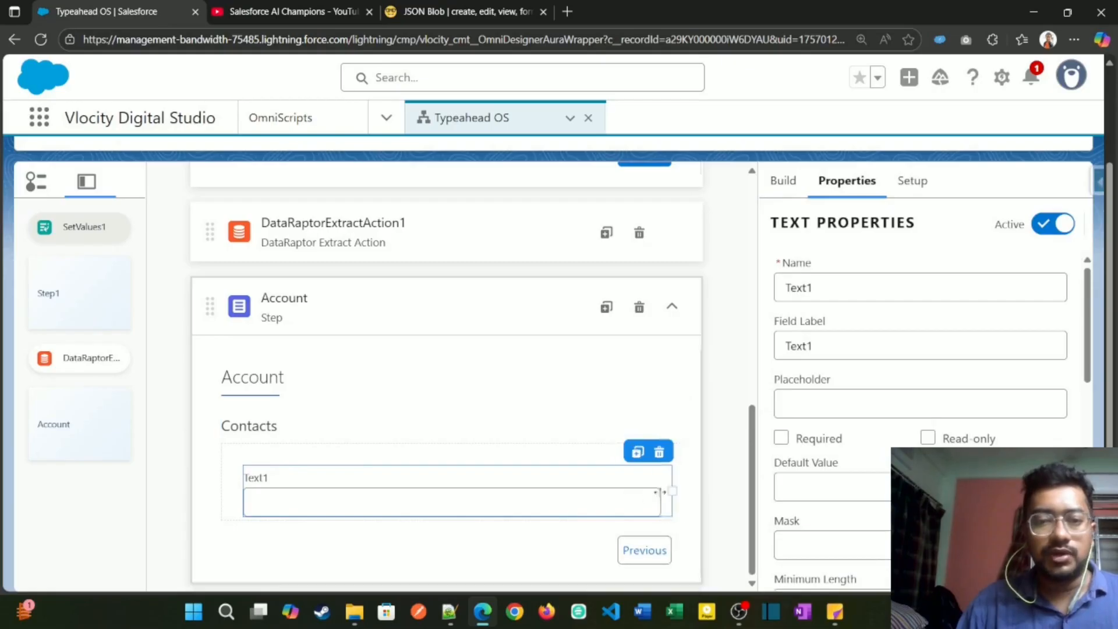
{"action": "left_click_drag", "start_coordinate": [661, 490], "coordinate": [440, 489]}
Step: Name the text field ContactEmail and set its field label to Contact Email
{"action": "left_click", "coordinate": [832, 289]}
{"action": "key", "text": "ctrl+a"}
{"action": "key", "text": "ctrl+v"}
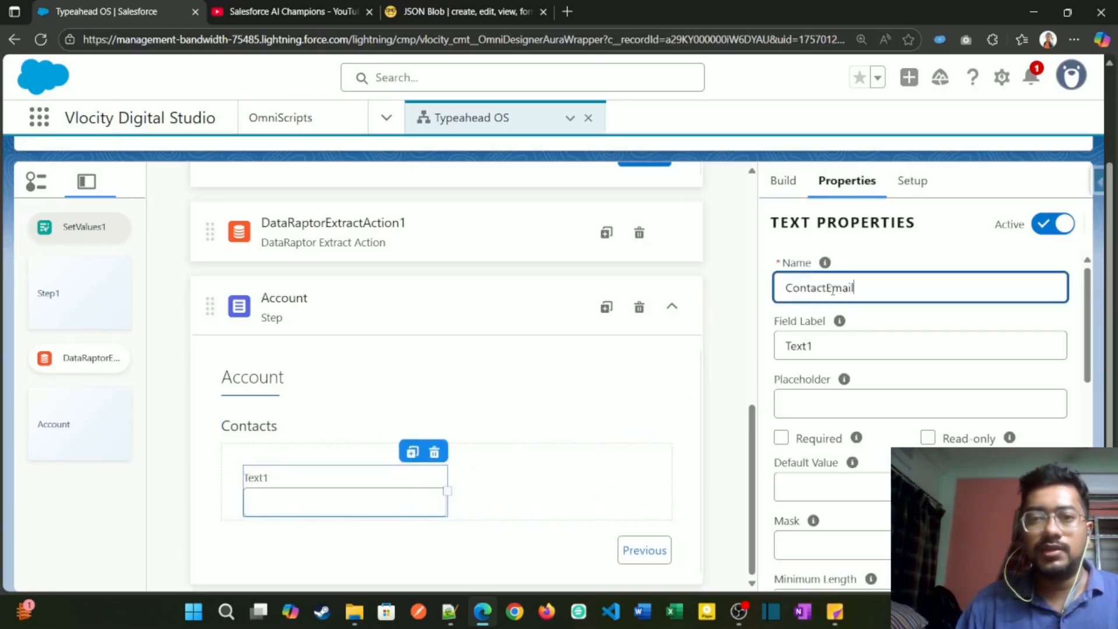
{"action": "double_click", "coordinate": [846, 340]}
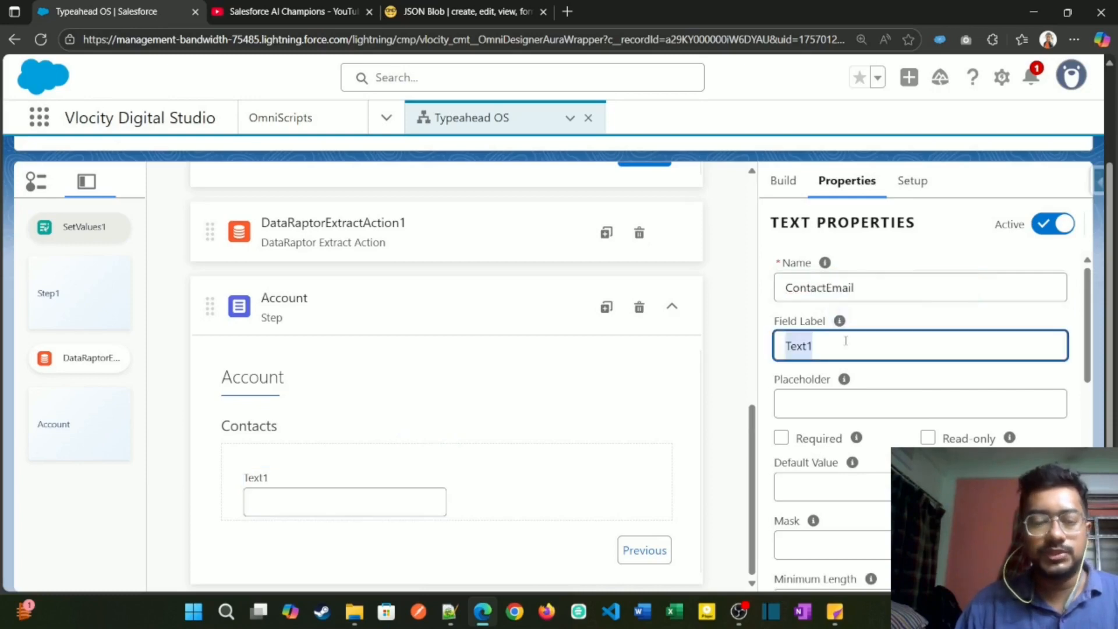
{"action": "key", "text": "ctrl+v"}
{"action": "key", "text": "Left"}
{"action": "key", "text": "Left"}
{"action": "key", "text": "Left"}
{"action": "key", "text": "Left"}
{"action": "key", "text": "Left"}
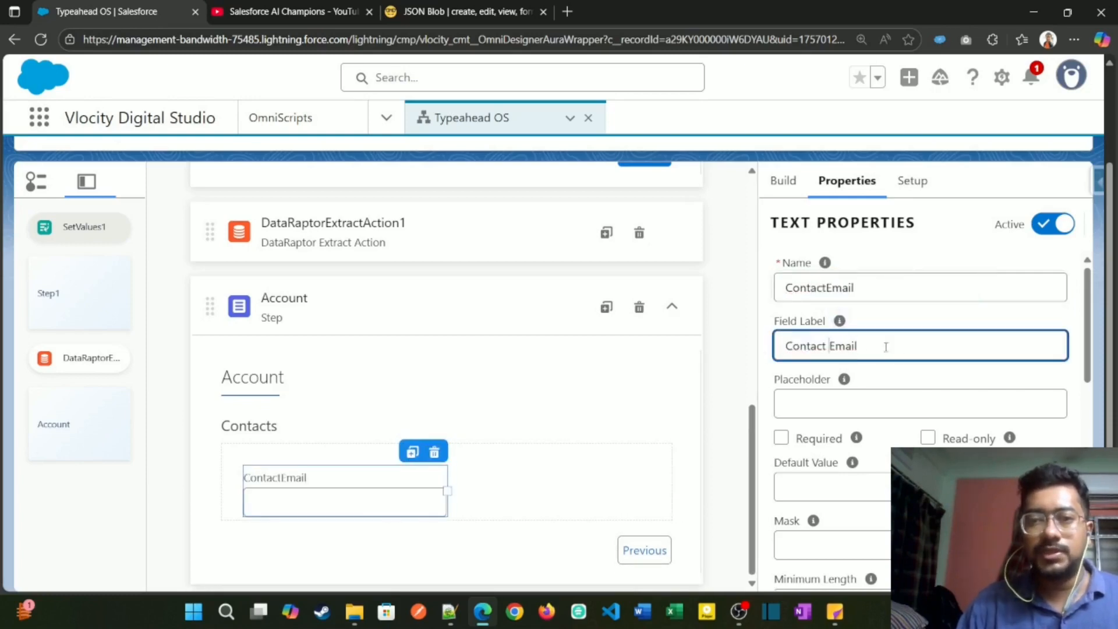
Step: Select the Name key of the first contact in JSON Blob, and duplicate the Contact Email field in the Contacts block
{"action": "left_click", "coordinate": [852, 288]}
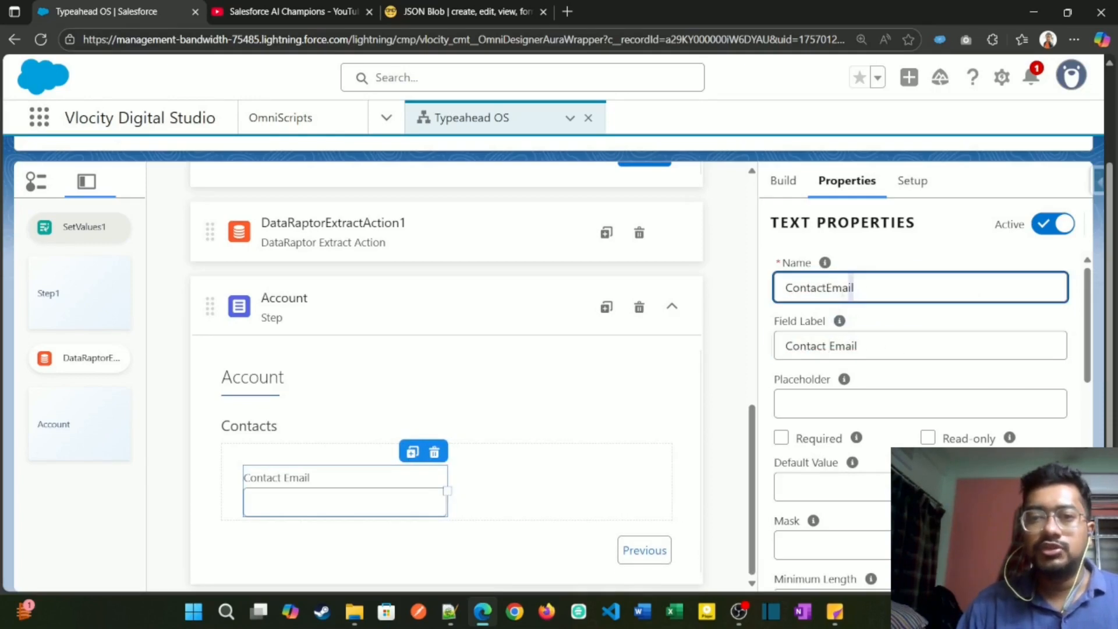
{"action": "left_click_drag", "start_coordinate": [852, 288], "coordinate": [784, 291]}
{"action": "left_click", "coordinate": [463, 13]}
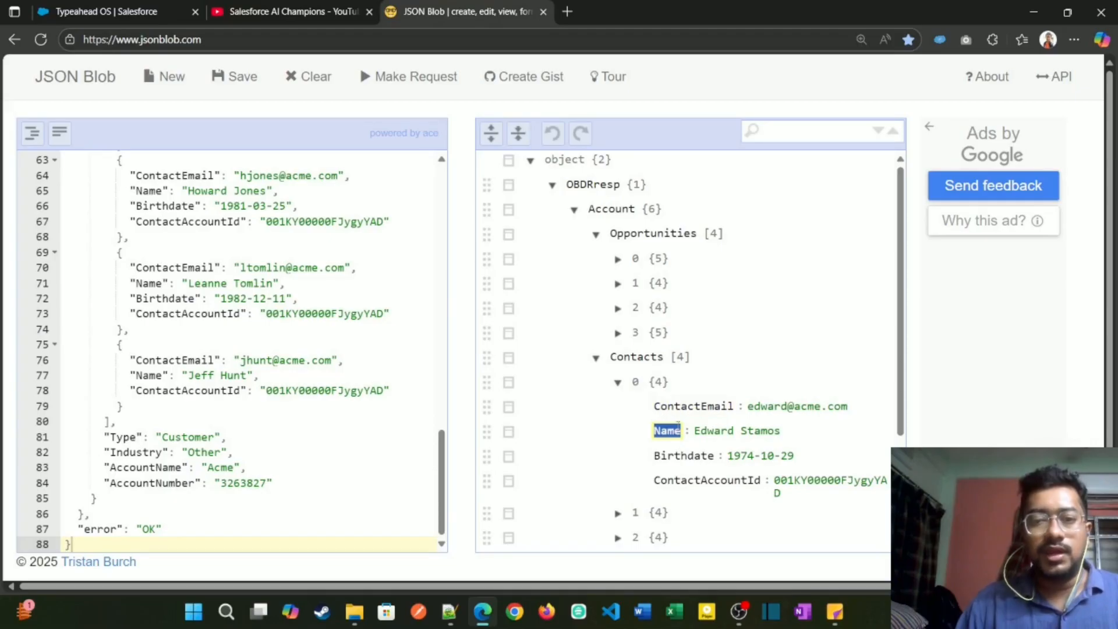
{"action": "left_click", "coordinate": [147, 5]}
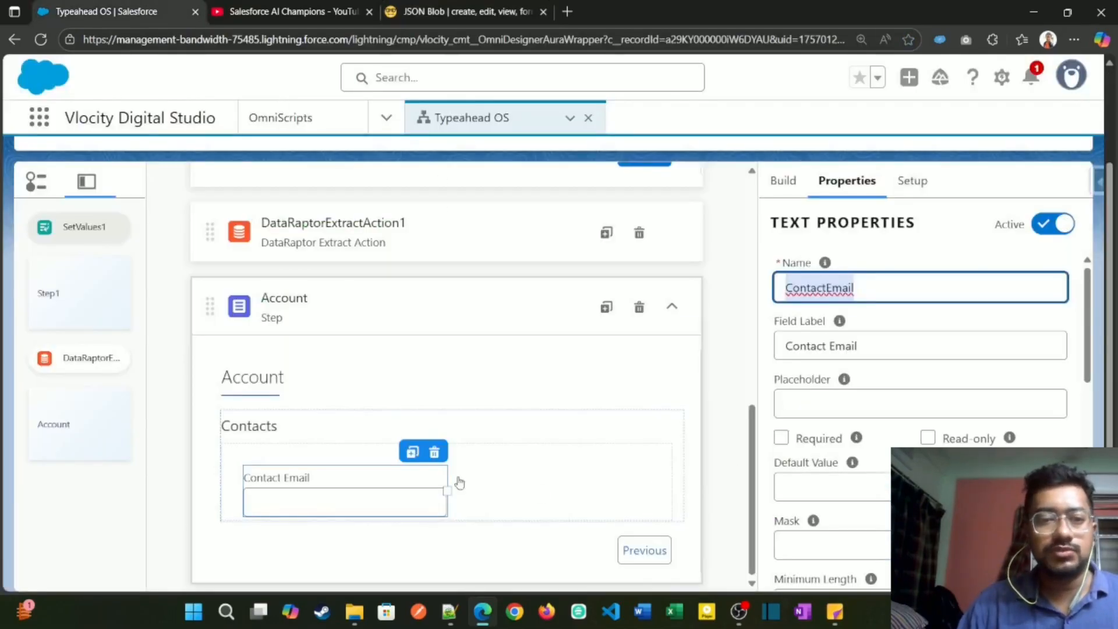
{"action": "left_click", "coordinate": [411, 453]}
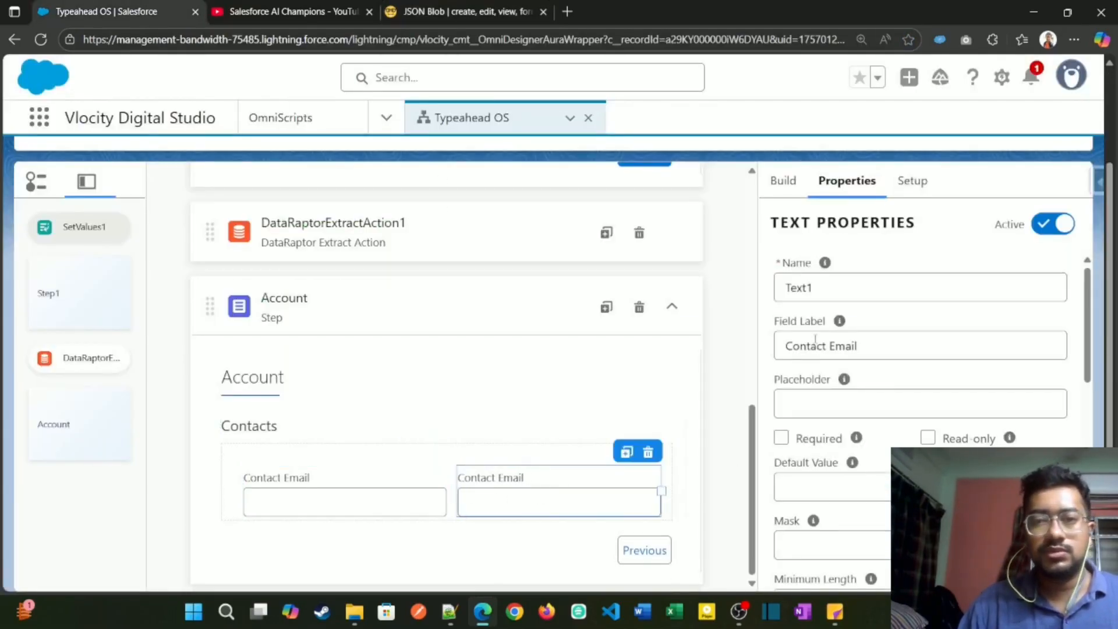
Step: Try to name the duplicated text field Name, and check the preceding OmniScript elements for a conflicting name
{"action": "left_click", "coordinate": [827, 287]}
{"action": "double_click", "coordinate": [827, 287]}
{"action": "type", "text": "Name"}
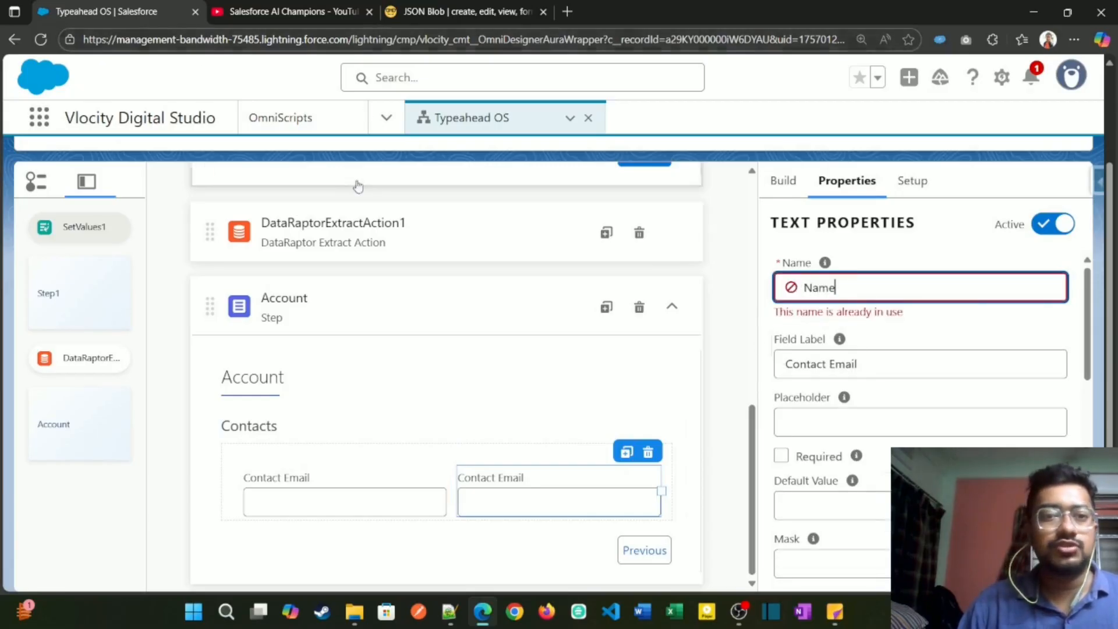
{"action": "scroll", "coordinate": [357, 187], "scroll_direction": "up", "scroll_amount": 3}
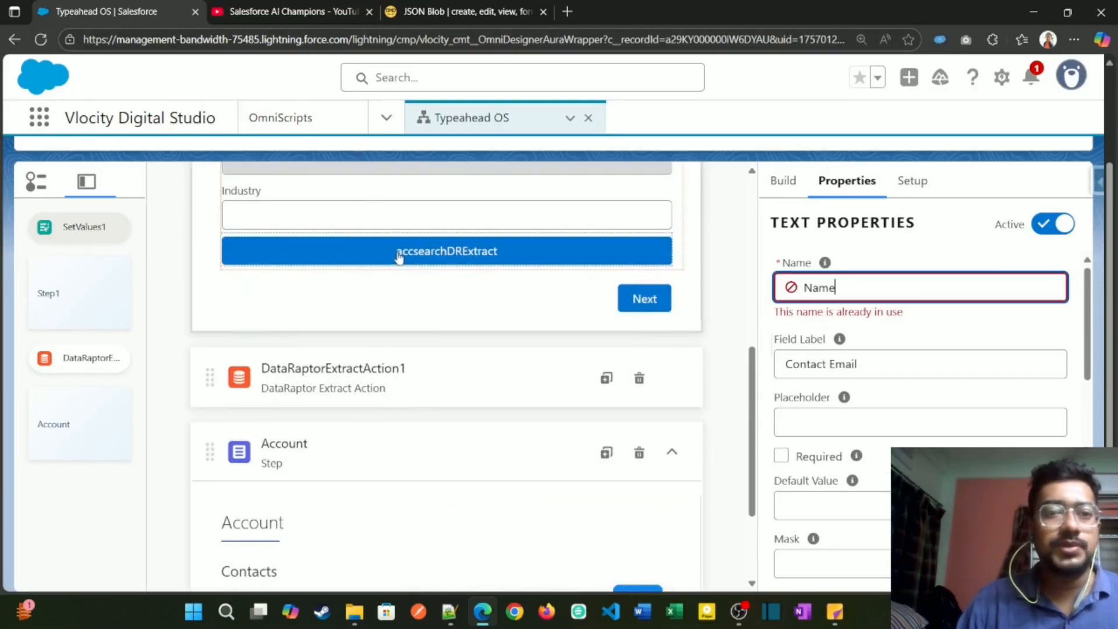
{"action": "scroll", "coordinate": [437, 417], "scroll_direction": "down", "scroll_amount": 3}
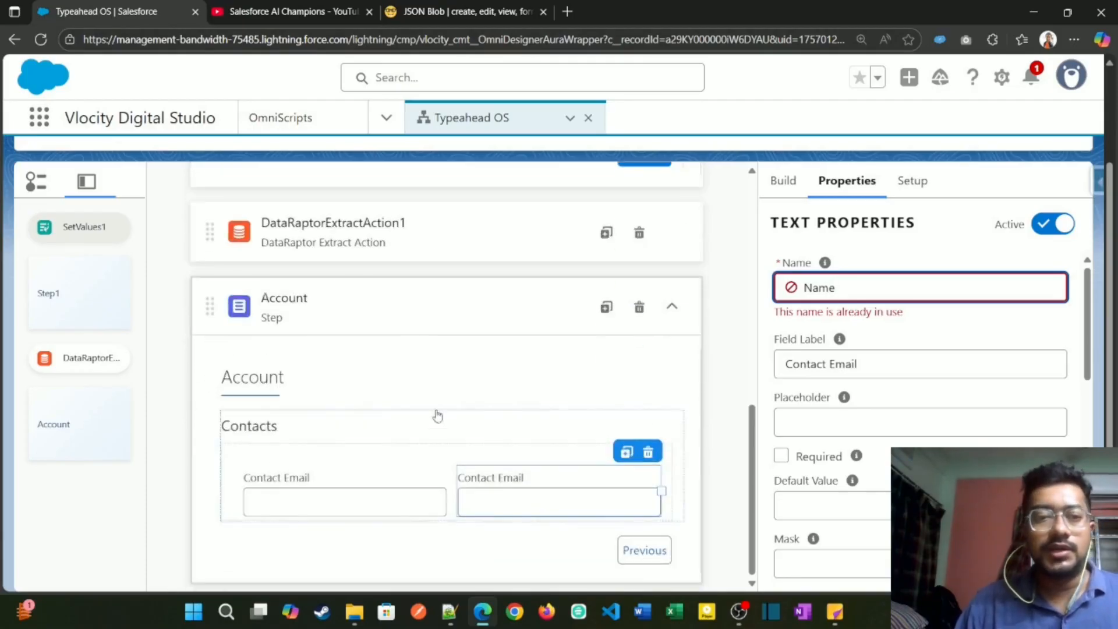
Step: Open the getMultipleRelatedObjectRecords DataRaptor from DataRaptorExtractAction1 and show its output mappings
{"action": "left_click", "coordinate": [443, 228]}
{"action": "left_click", "coordinate": [1052, 414]}
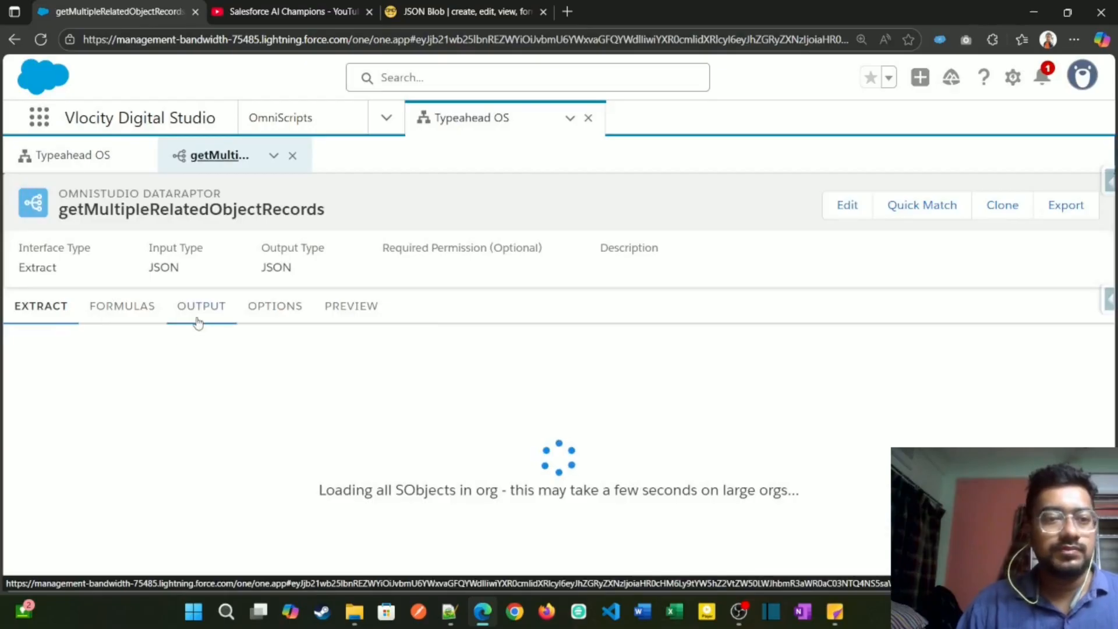
{"action": "left_click", "coordinate": [201, 308]}
{"action": "scroll", "coordinate": [232, 369], "scroll_direction": "down", "scroll_amount": 3}
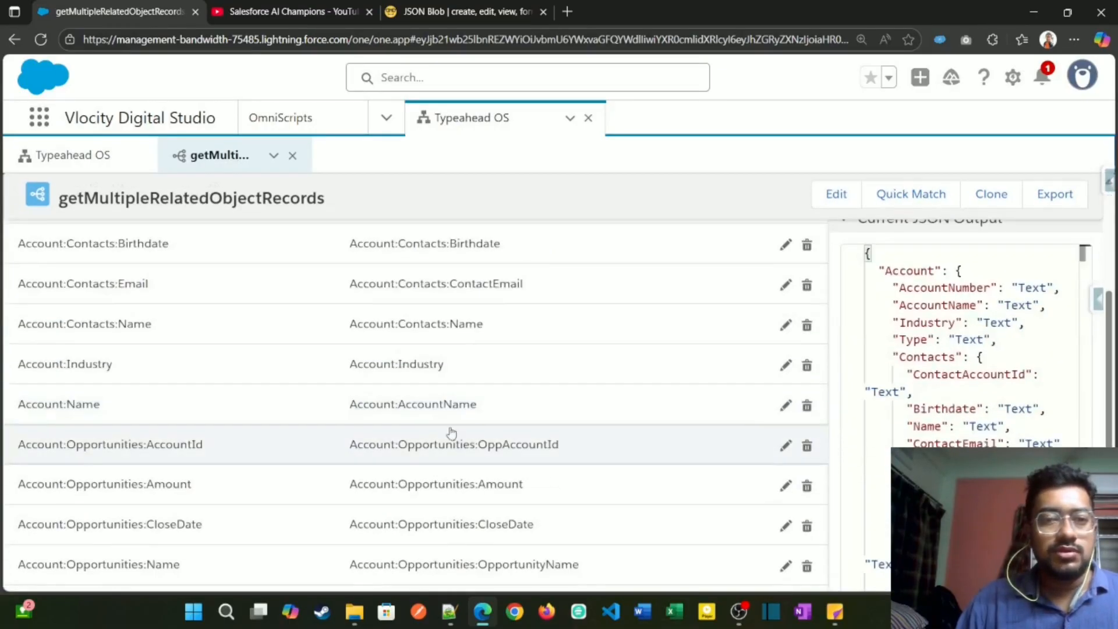
Step: Change the output JSON path of the Account:Contacts:Name mapping to Account:Contacts:ContactName
{"action": "left_click", "coordinate": [481, 325]}
{"action": "left_click", "coordinate": [138, 407]}
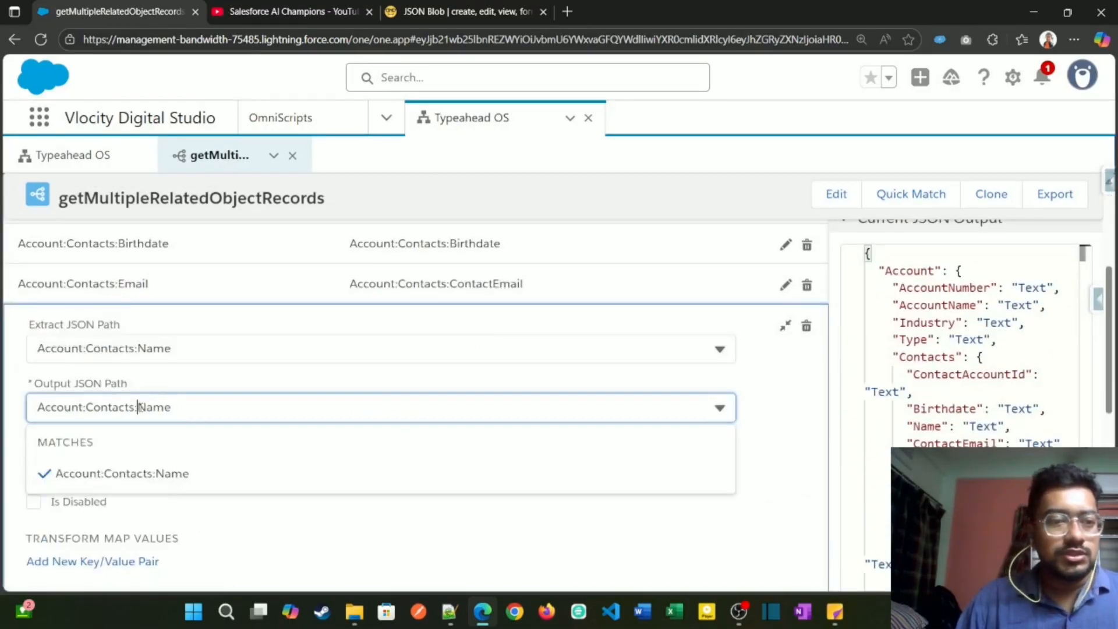
{"action": "type", "text": "Contact"}
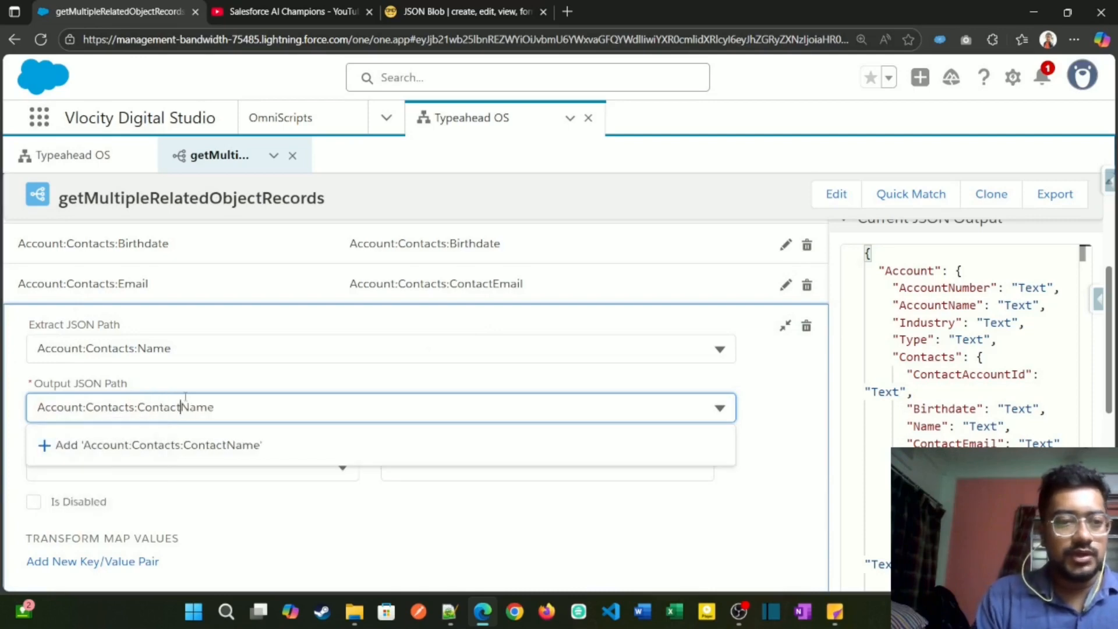
{"action": "left_click", "coordinate": [145, 457]}
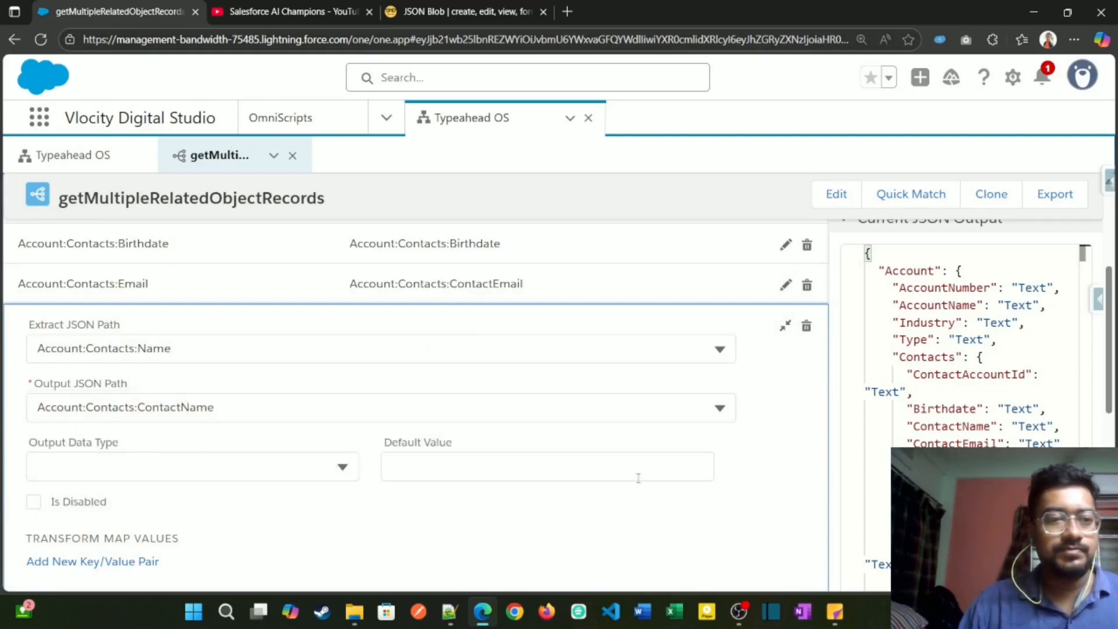
{"action": "scroll", "coordinate": [713, 473], "scroll_direction": "up", "scroll_amount": 1}
{"action": "left_click", "coordinate": [785, 401]}
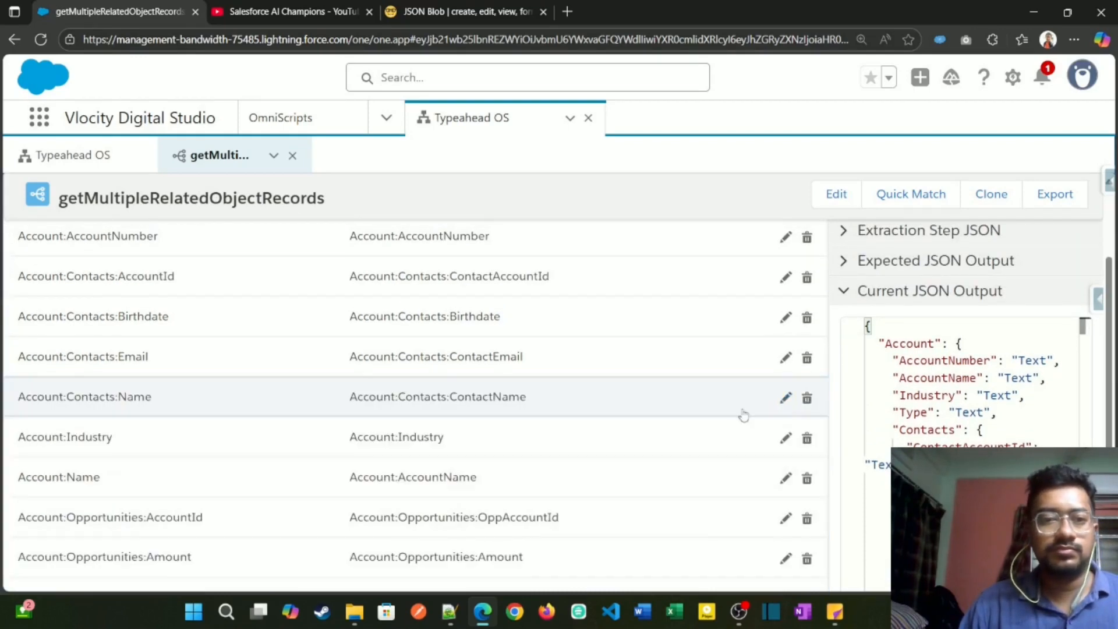
Step: Execute the DataRaptor preview with the existing accountId, and copy the ContactName key from the Contacts in the response
{"action": "scroll", "coordinate": [414, 414], "scroll_direction": "up", "scroll_amount": 2}
{"action": "left_click", "coordinate": [326, 308]}
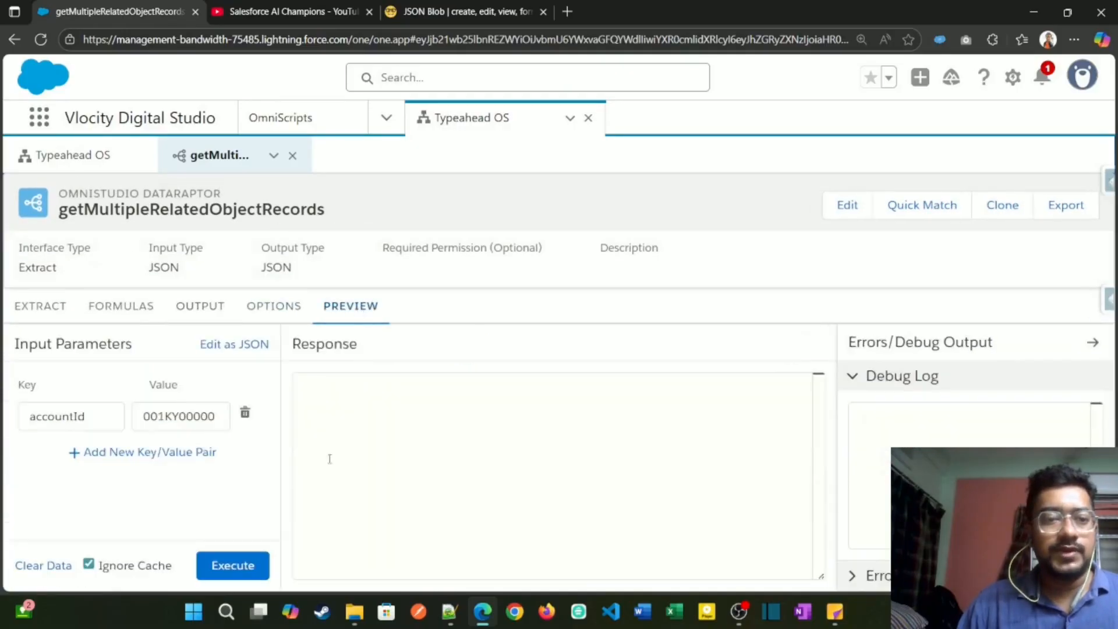
{"action": "left_click", "coordinate": [232, 564]}
{"action": "scroll", "coordinate": [495, 501], "scroll_direction": "down", "scroll_amount": 10}
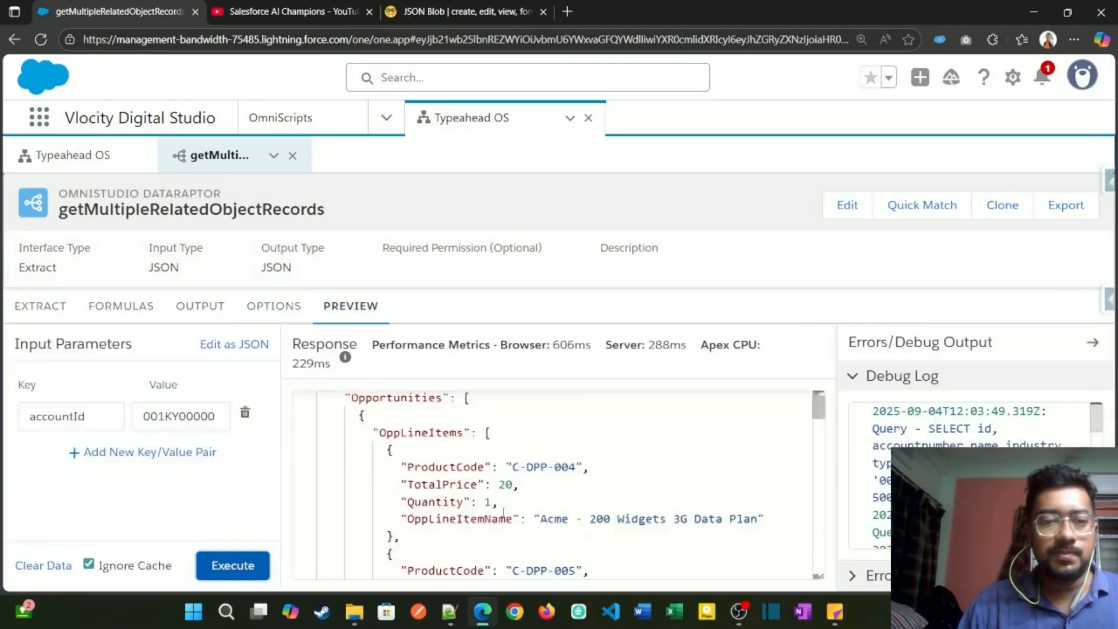
{"action": "scroll", "coordinate": [492, 527], "scroll_direction": "down", "scroll_amount": 3}
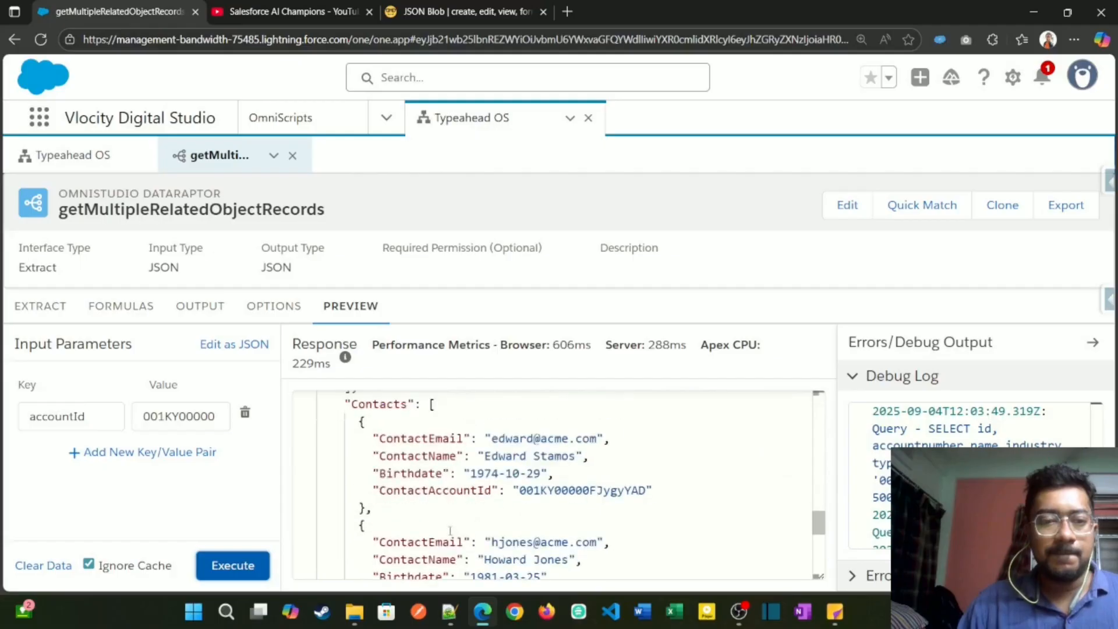
{"action": "double_click", "coordinate": [408, 456]}
{"action": "key", "text": "ctrl+c"}
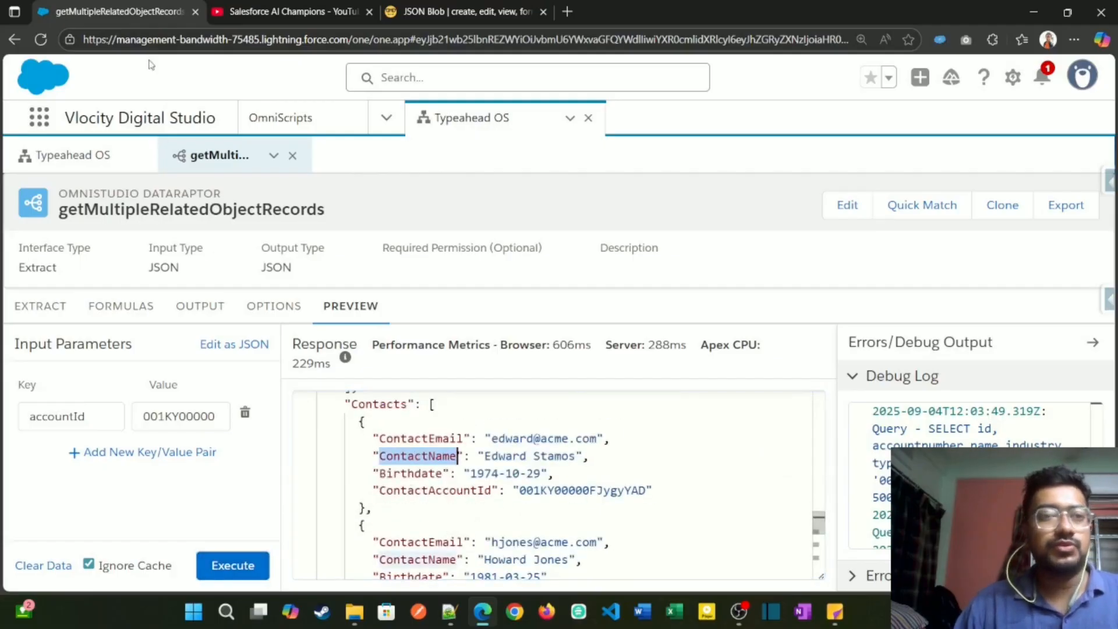
Step: Return to Typeahead OS, name the duplicated text field ContactName, and set its field label to Contact Name
{"action": "left_click", "coordinate": [105, 153]}
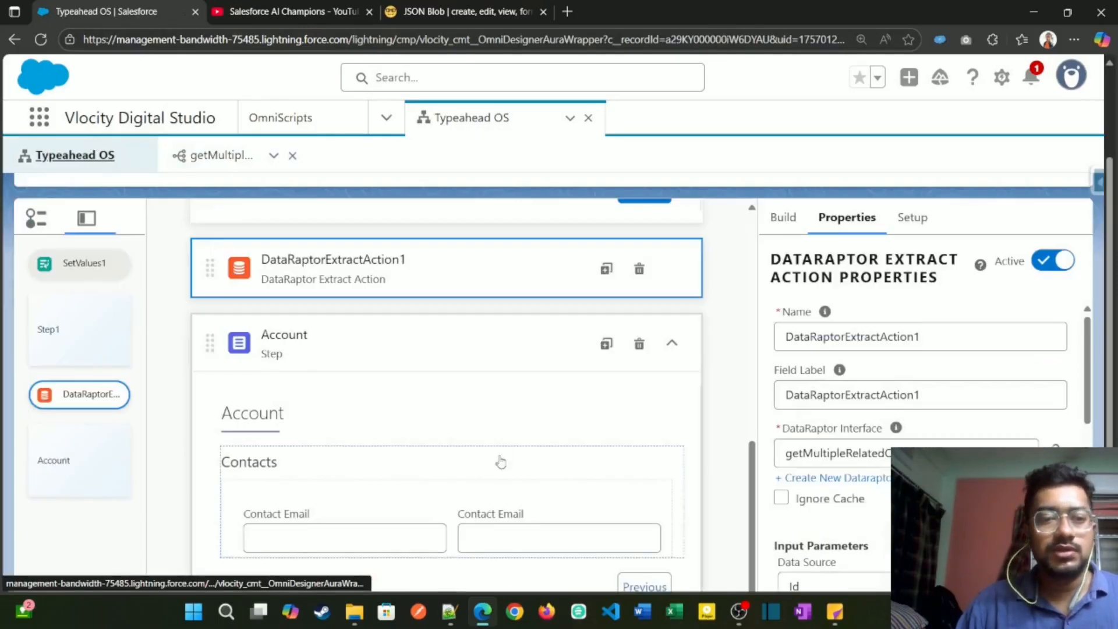
{"action": "scroll", "coordinate": [501, 461], "scroll_direction": "down", "scroll_amount": 1}
{"action": "left_click", "coordinate": [519, 492]}
{"action": "left_click", "coordinate": [861, 287]}
{"action": "key", "text": "ctrl+a"}
{"action": "key", "text": "ctrl+v"}
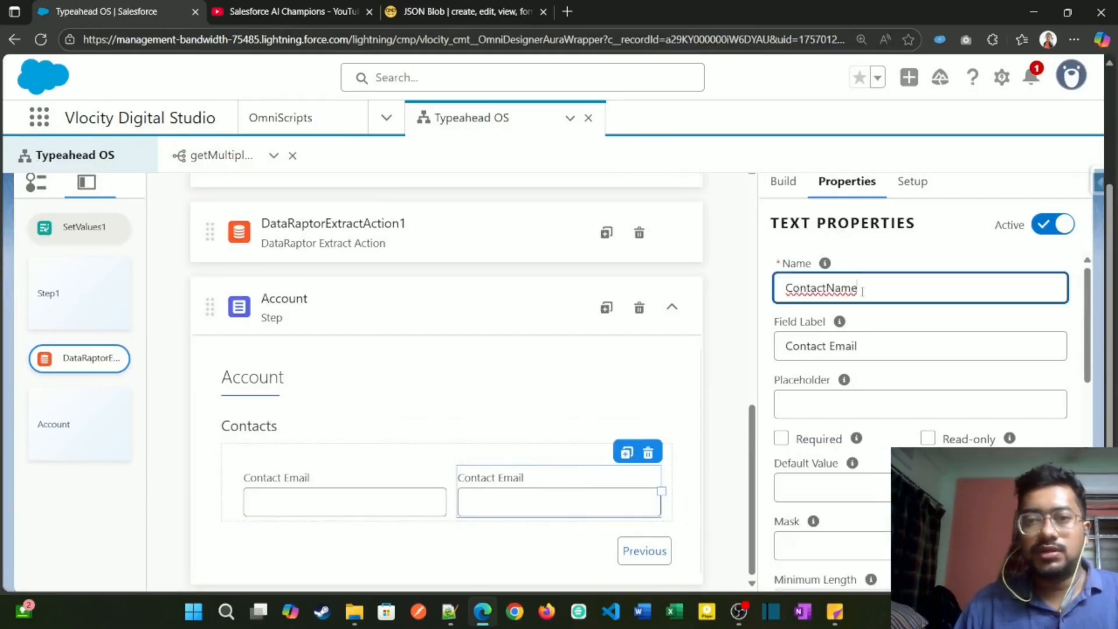
{"action": "double_click", "coordinate": [823, 343]}
{"action": "key", "text": "ctrl+a"}
{"action": "key", "text": "ctrl+v"}
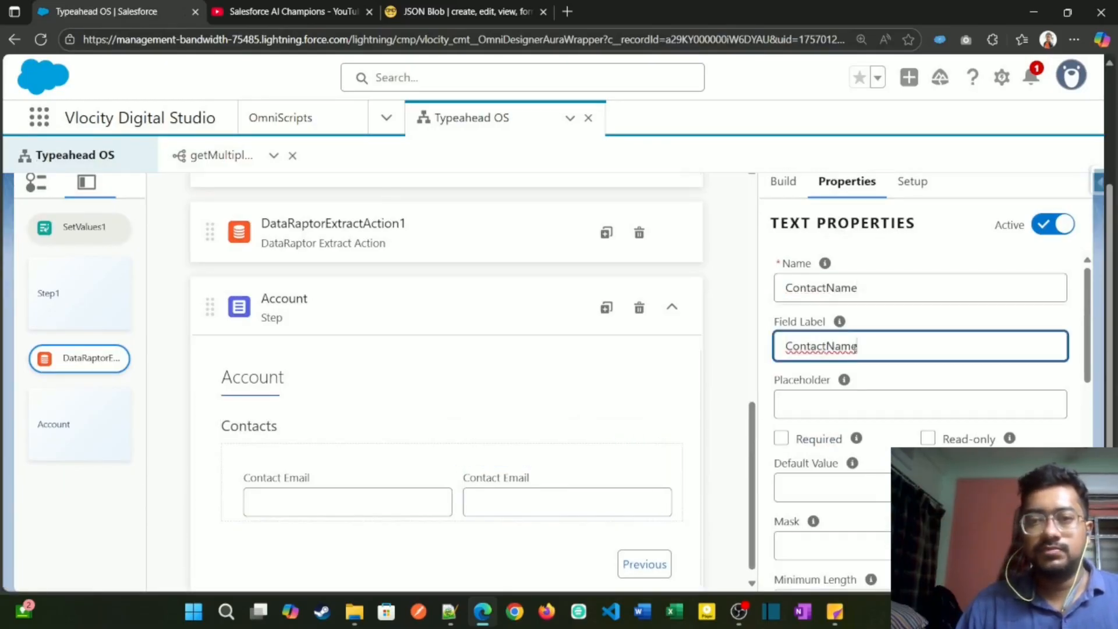
{"action": "left_click", "coordinate": [831, 353]}
{"action": "left_click", "coordinate": [827, 404]}
Step: Copy the Birthdate key of the first contact in JSON Blob, and duplicate the Contact Name field in the Contacts block
{"action": "left_click", "coordinate": [512, 12]}
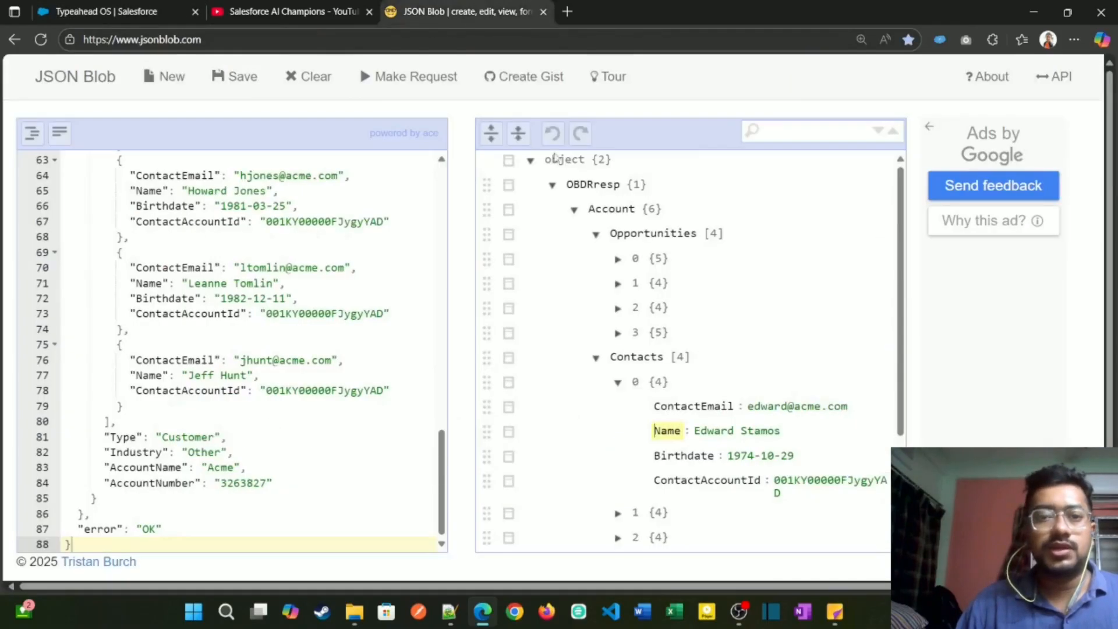
{"action": "double_click", "coordinate": [688, 454]}
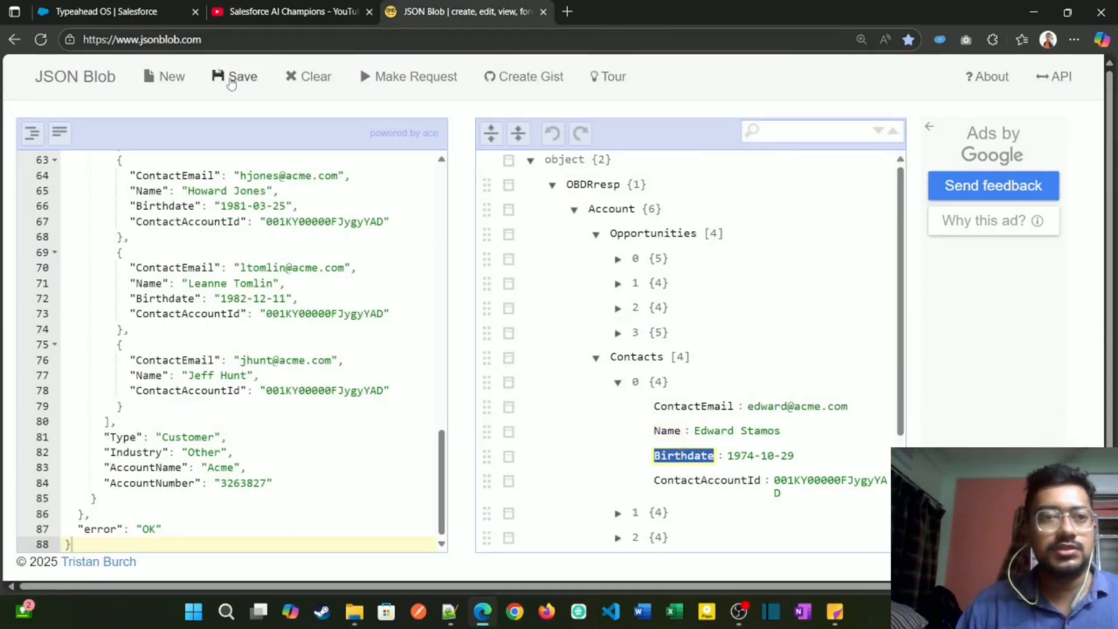
{"action": "left_click", "coordinate": [158, 8]}
{"action": "left_click", "coordinate": [625, 454]}
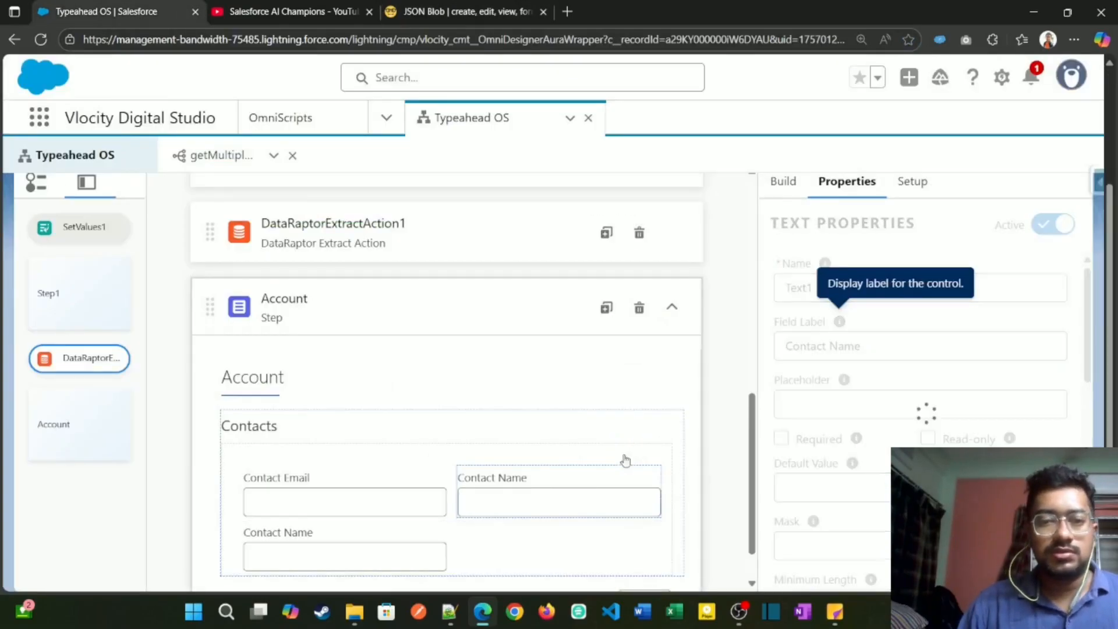
Step: Duplicate the second Contact Name field in the Contacts block, name the existing one Birthdate, and set its field label to Birth date
{"action": "left_click", "coordinate": [411, 506]}
{"action": "scroll", "coordinate": [386, 524], "scroll_direction": "down", "scroll_amount": 1}
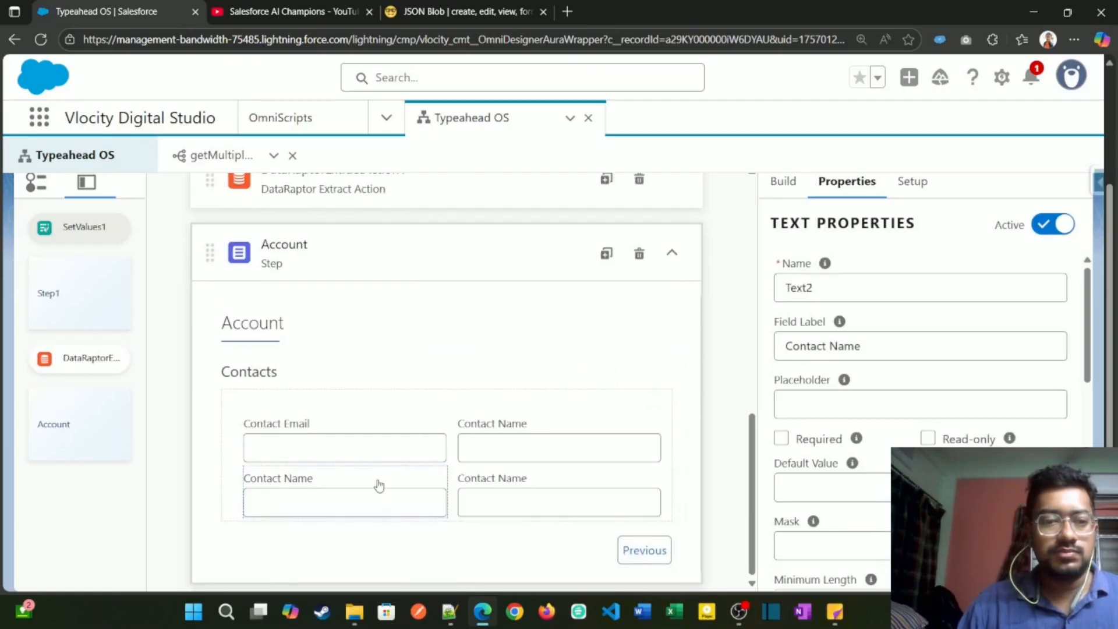
{"action": "double_click", "coordinate": [823, 291]}
{"action": "type", "text": "Birthdate"}
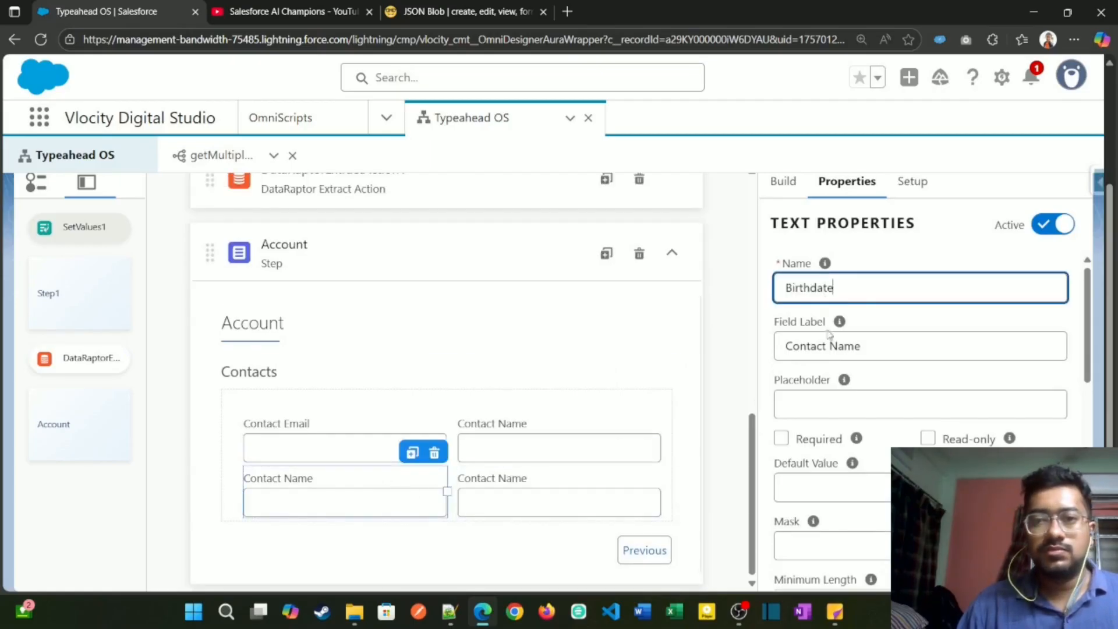
{"action": "double_click", "coordinate": [867, 346]}
{"action": "triple_click", "coordinate": [868, 345]}
{"action": "type", "text": "Birthdate"}
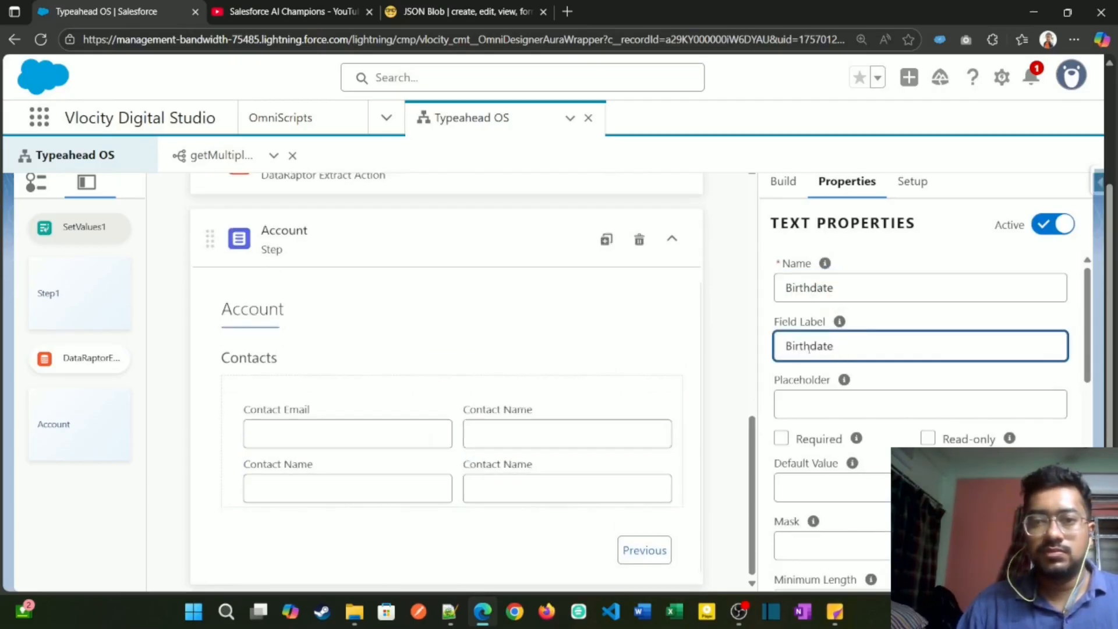
Step: Copy the ContactAccountId key of the first contact in JSON Blob, and use it in Typeahead OS as the name of the last duplicated text field
{"action": "left_click", "coordinate": [513, 12]}
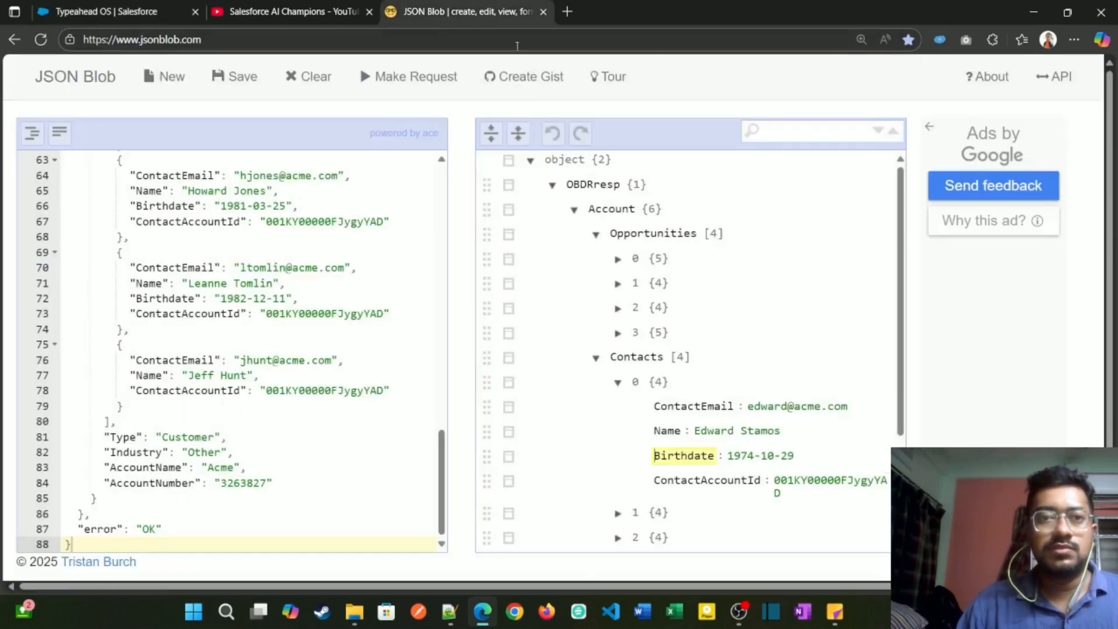
{"action": "double_click", "coordinate": [710, 478]}
{"action": "key", "text": "ctrl+c"}
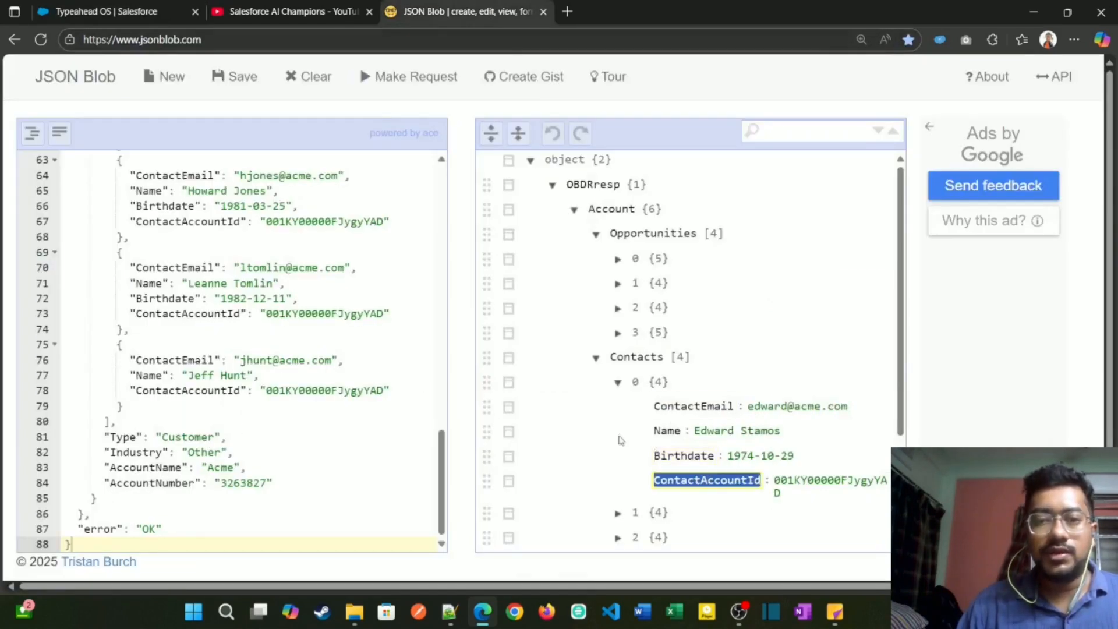
{"action": "left_click", "coordinate": [92, 8]}
{"action": "left_click", "coordinate": [492, 481]}
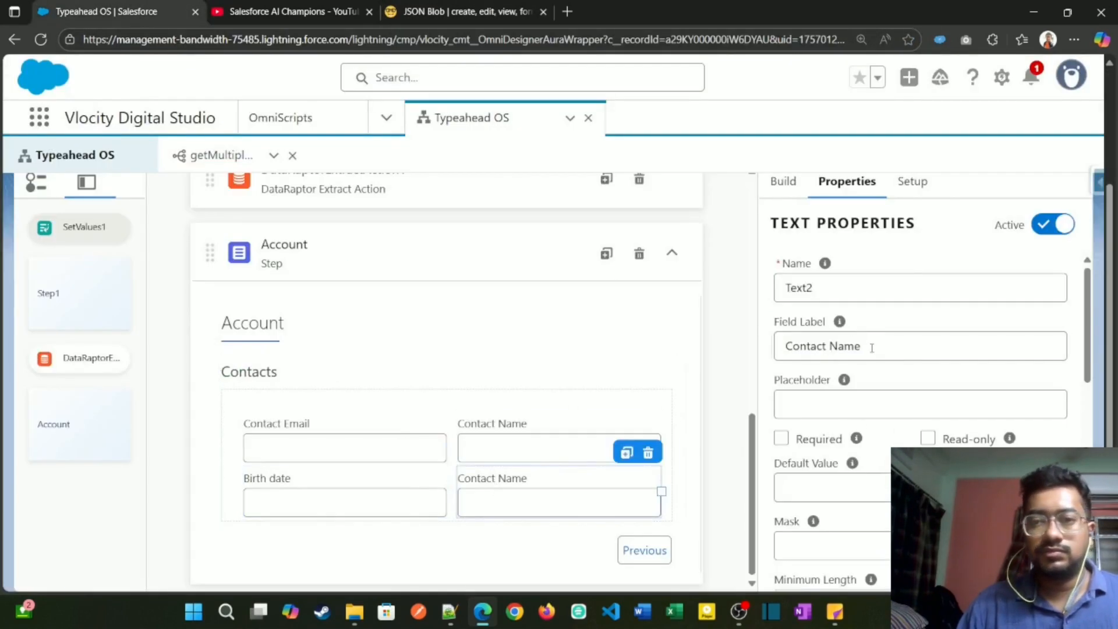
{"action": "left_click", "coordinate": [857, 291]}
{"action": "key", "text": "ctrl+a"}
{"action": "key", "text": "ctrl+v"}
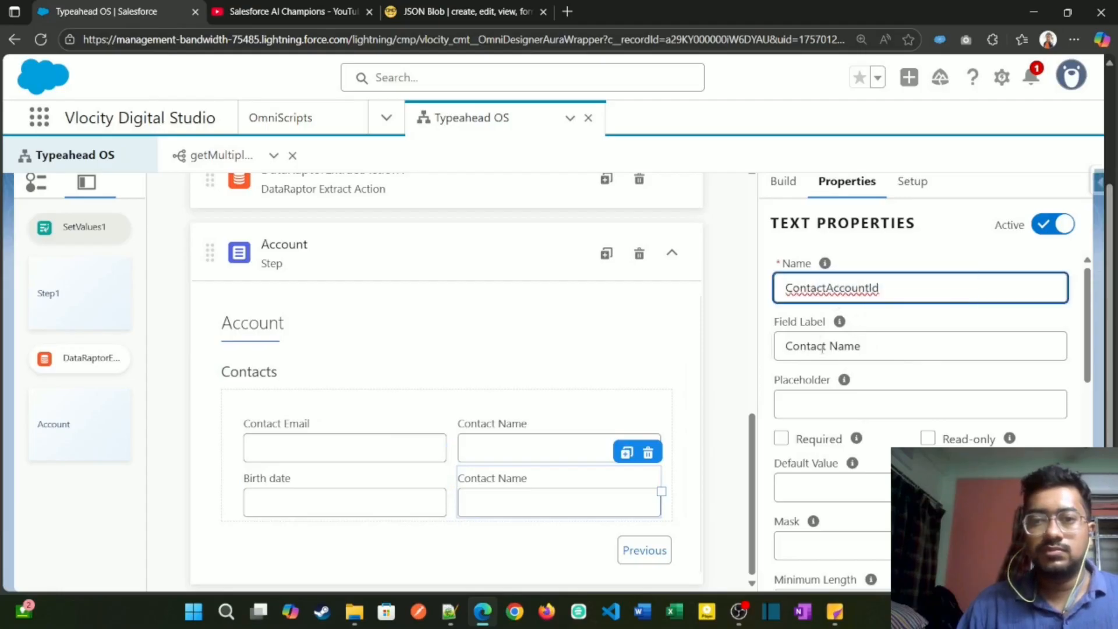
Step: Set the ContactAccountId field's label to Contact Account Id and make the field read-only
{"action": "triple_click", "coordinate": [831, 346]}
{"action": "key", "text": "ctrl+v"}
{"action": "left_click", "coordinate": [826, 345]}
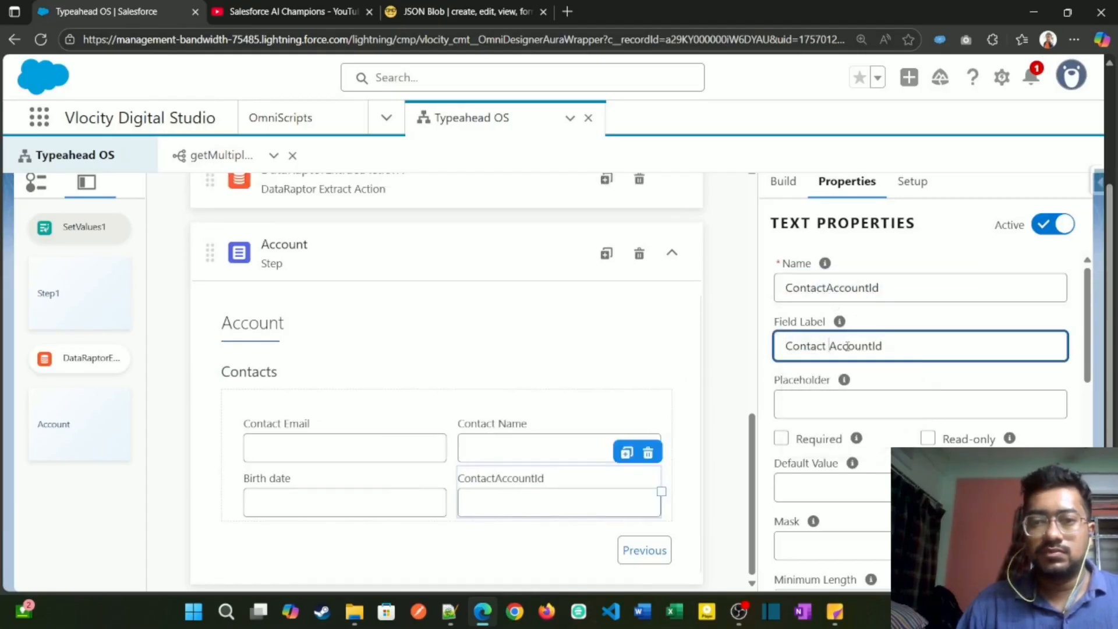
{"action": "left_click", "coordinate": [868, 346]}
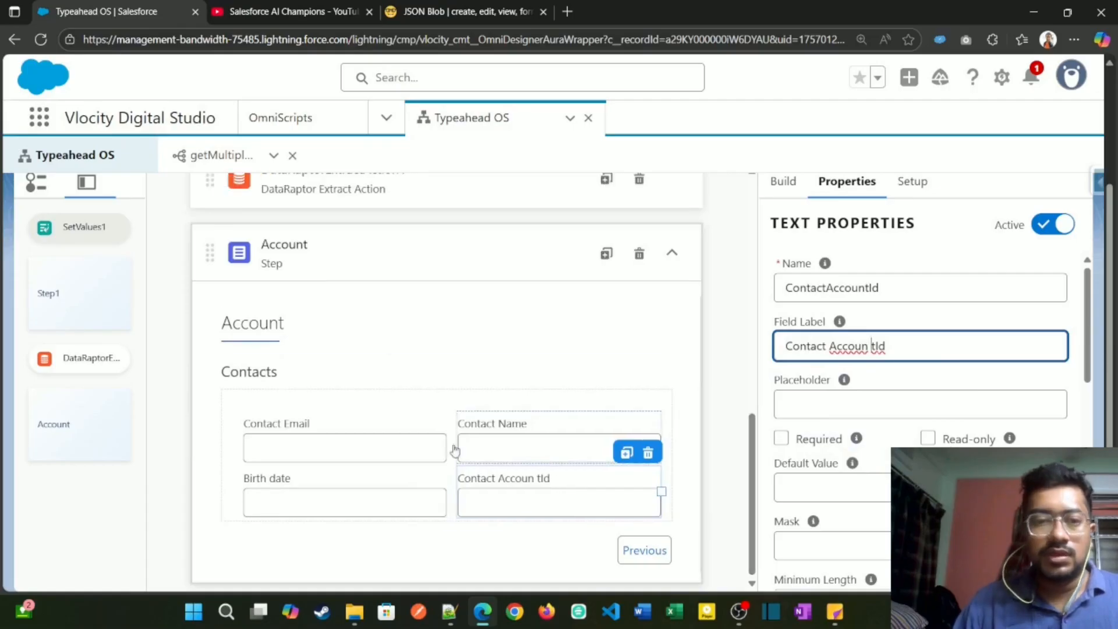
{"action": "left_click", "coordinate": [382, 445]}
{"action": "mouse_move", "coordinate": [857, 438]}
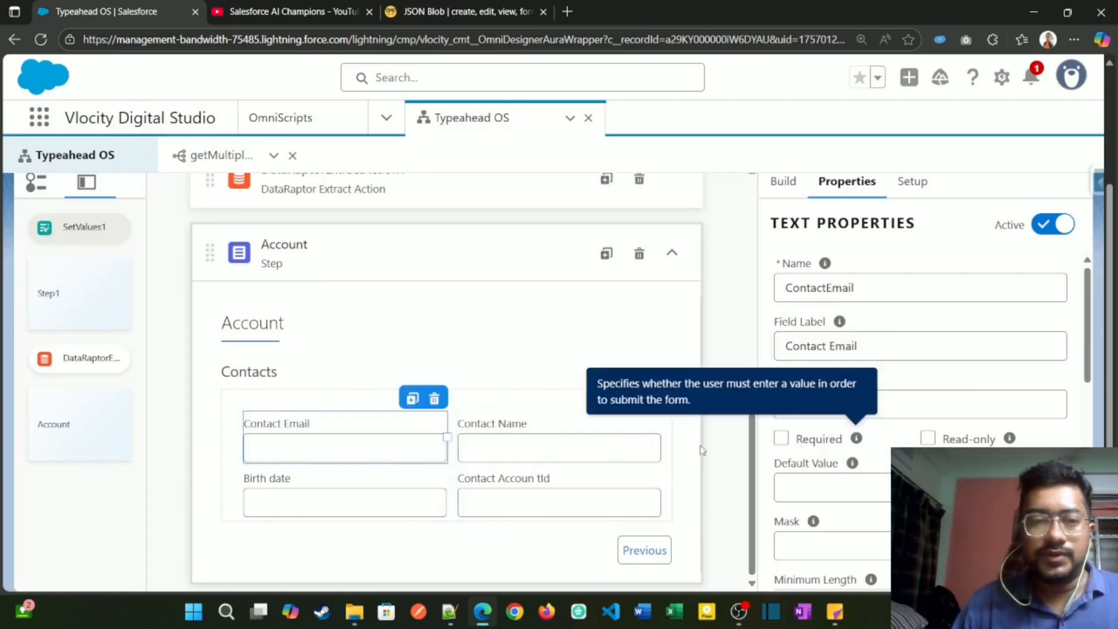
{"action": "left_click", "coordinate": [569, 476]}
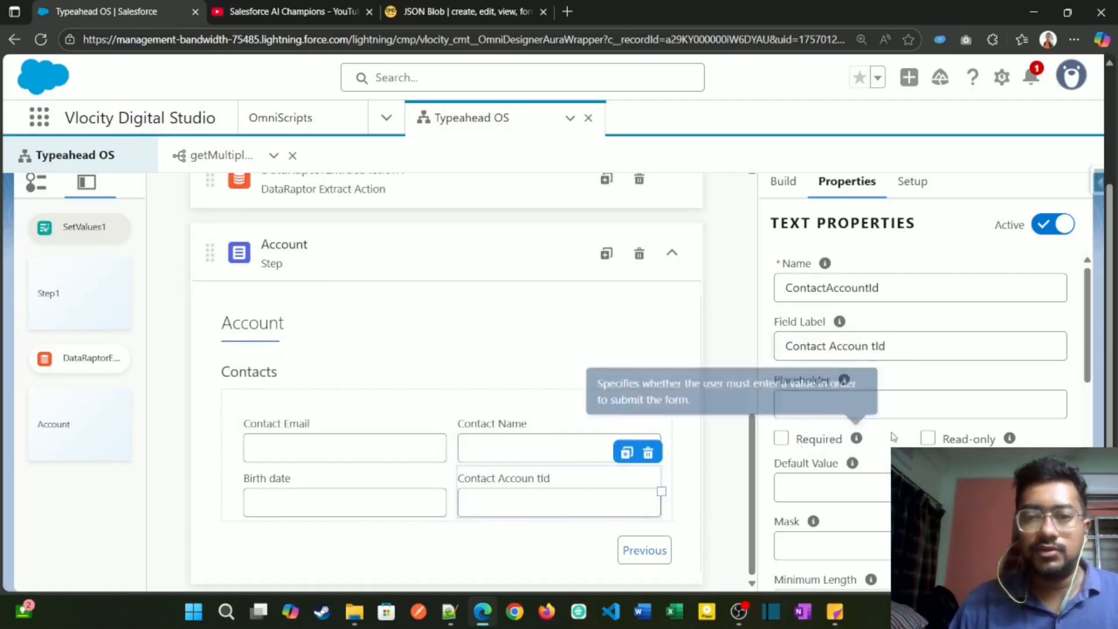
{"action": "left_click", "coordinate": [871, 348]}
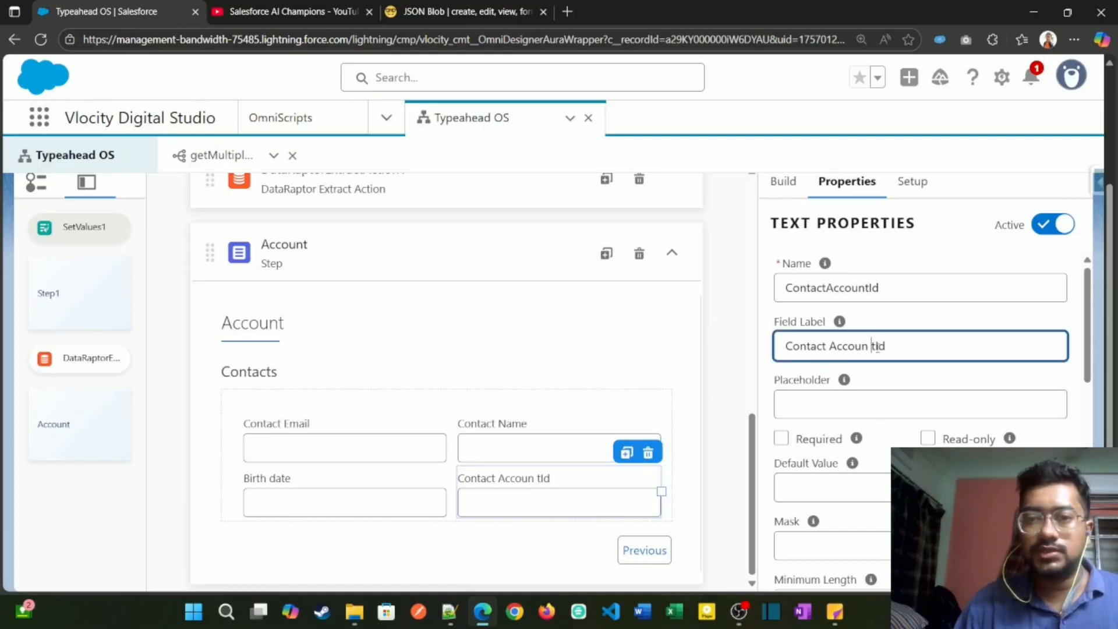
{"action": "key", "text": "BackSpace"}
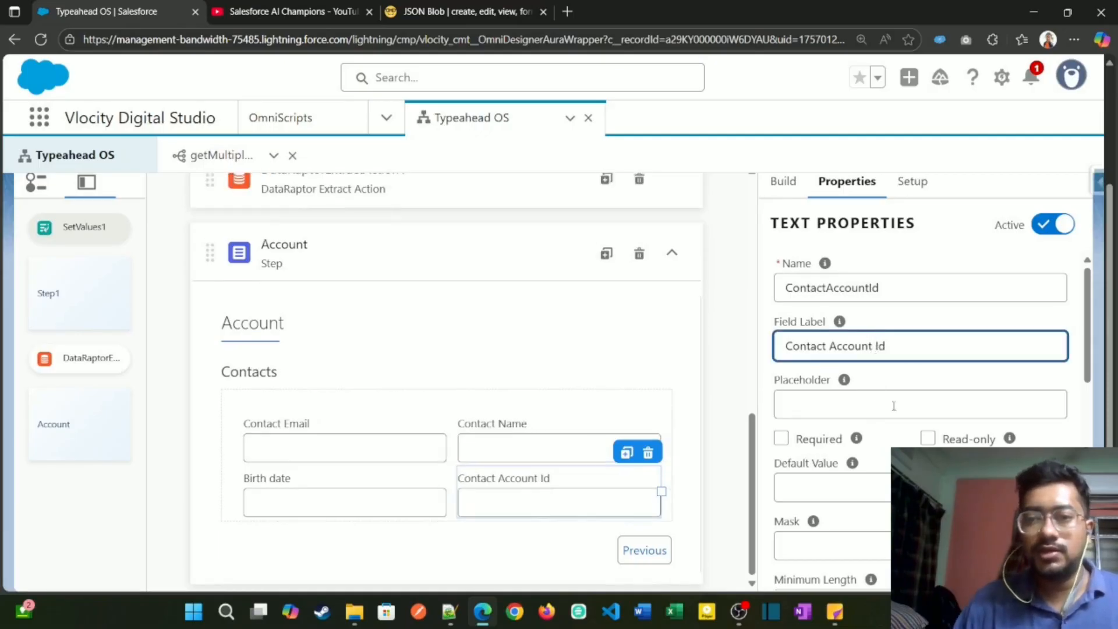
{"action": "left_click", "coordinate": [928, 438]}
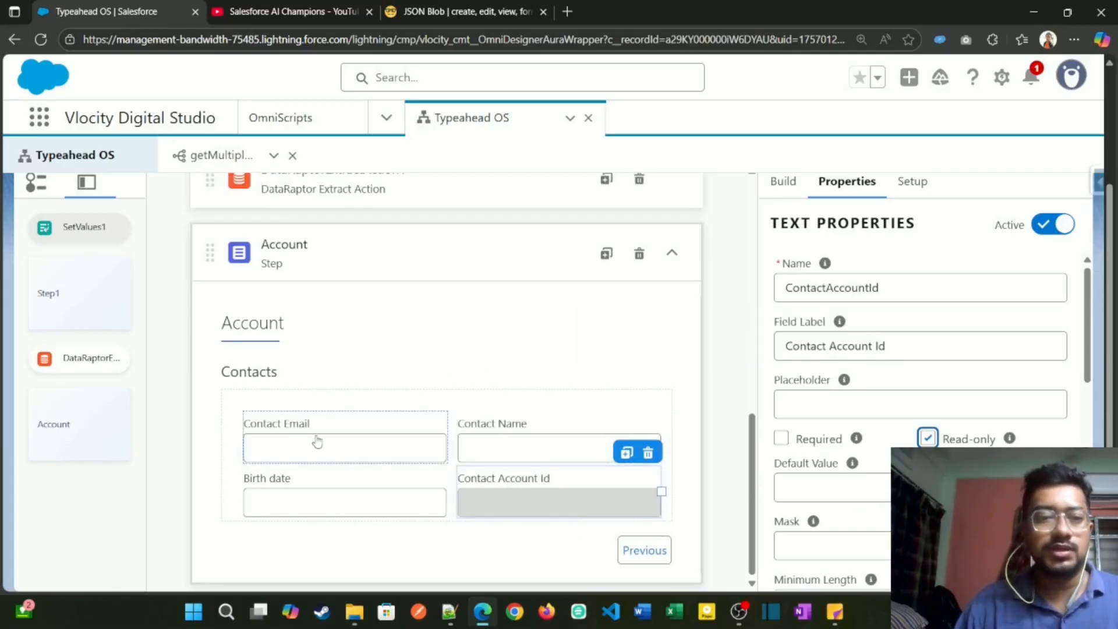
{"action": "left_click", "coordinate": [439, 398]}
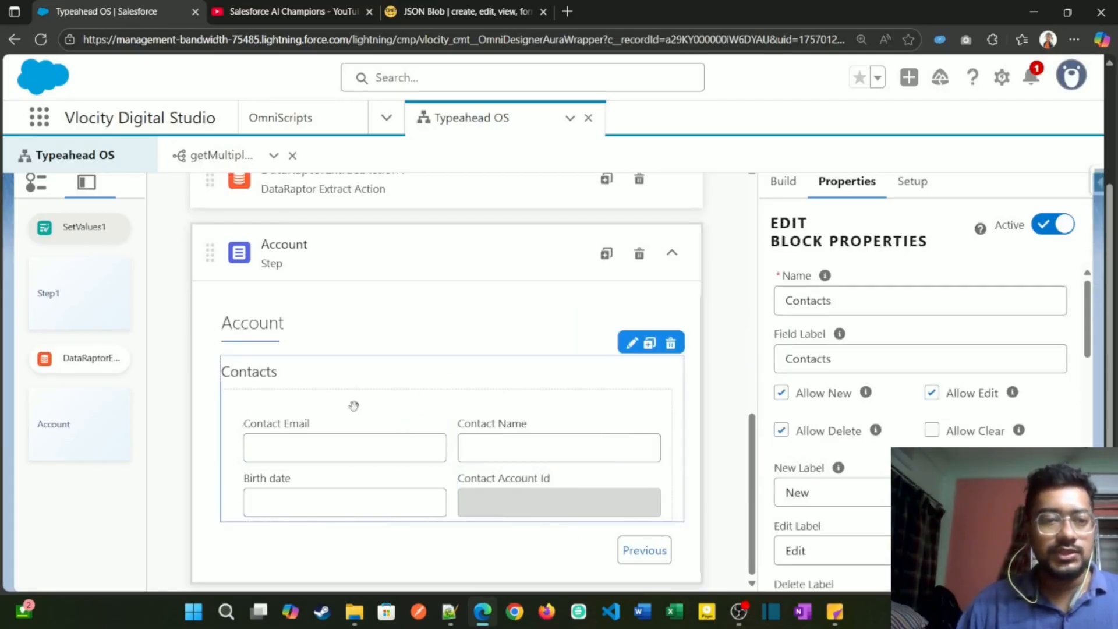
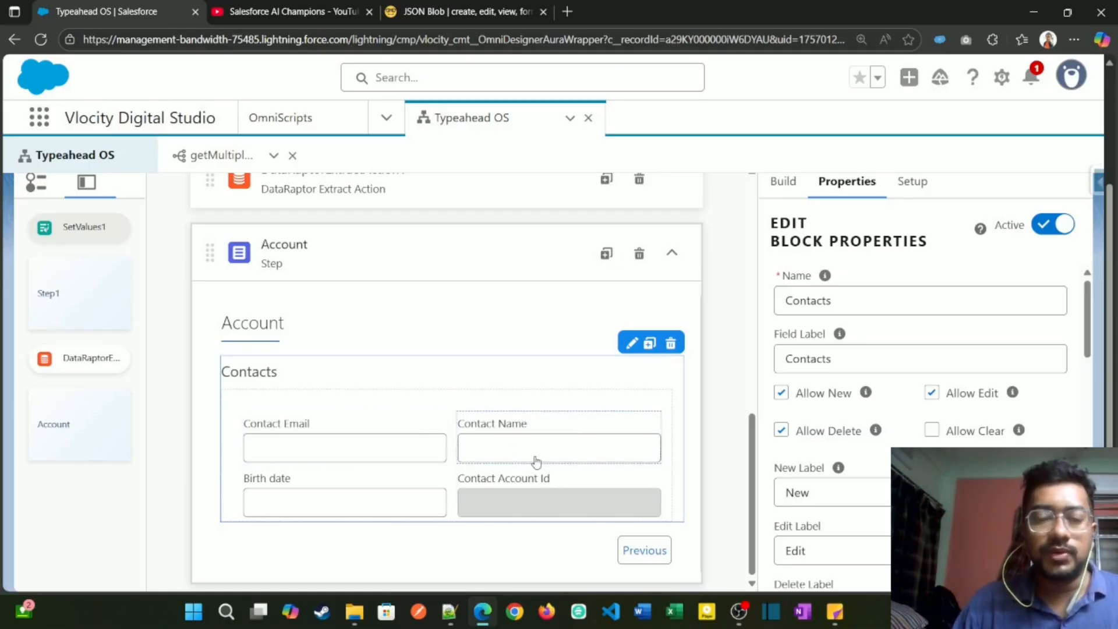
Step: Turn off Allow New and Allow Delete for the Contacts edit block, and set its select mode to Single
{"action": "scroll", "coordinate": [807, 393], "scroll_direction": "down", "scroll_amount": 2}
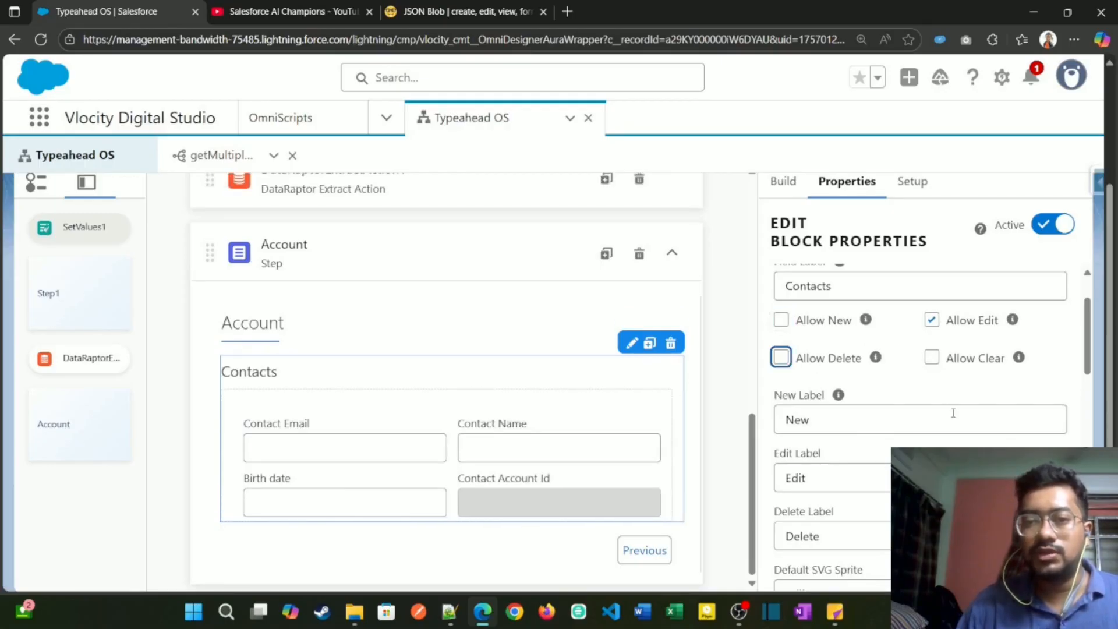
{"action": "scroll", "coordinate": [953, 413], "scroll_direction": "down", "scroll_amount": 8}
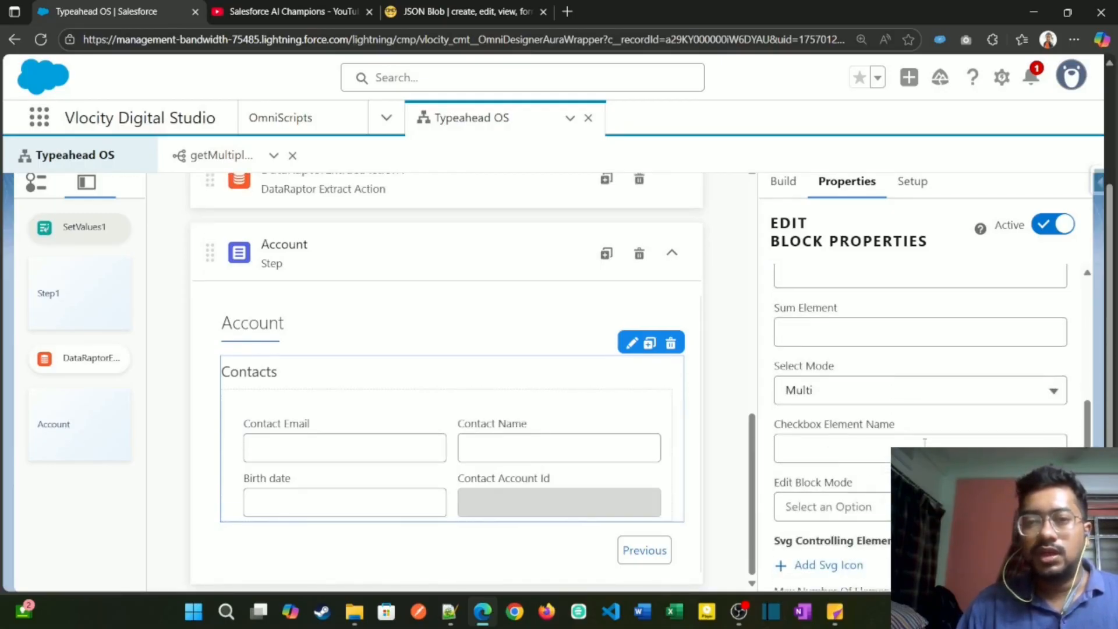
{"action": "scroll", "coordinate": [925, 442], "scroll_direction": "up", "scroll_amount": 5}
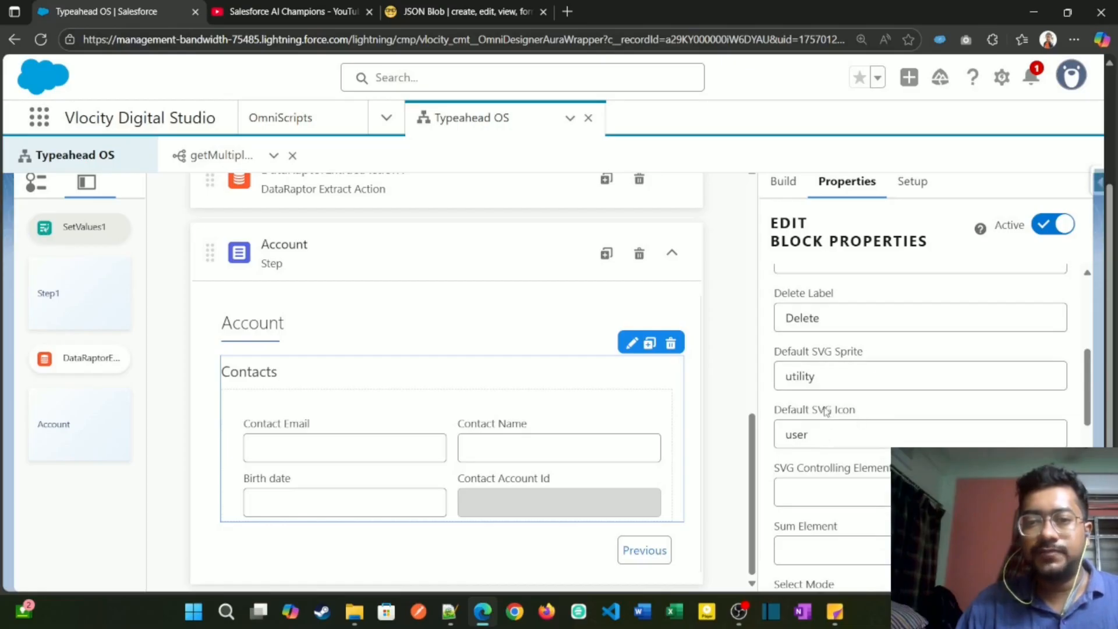
{"action": "left_click_drag", "start_coordinate": [820, 440], "coordinate": [768, 443]}
{"action": "left_click", "coordinate": [875, 402]}
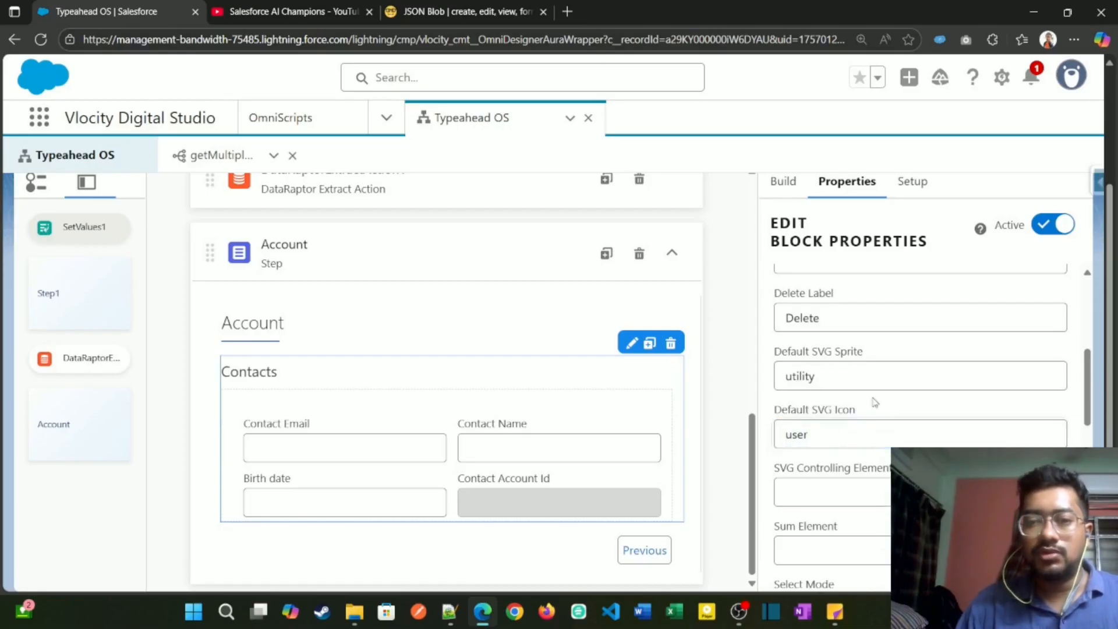
{"action": "scroll", "coordinate": [828, 435], "scroll_direction": "down", "scroll_amount": 2}
{"action": "scroll", "coordinate": [841, 357], "scroll_direction": "down", "scroll_amount": 3}
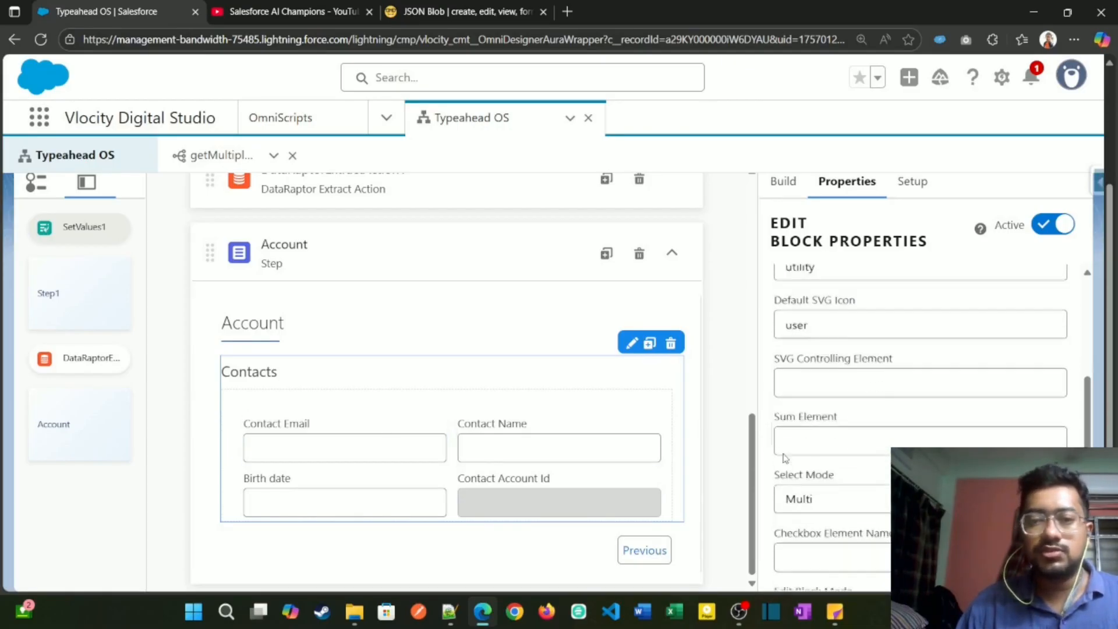
{"action": "scroll", "coordinate": [841, 358], "scroll_direction": "up", "scroll_amount": 2}
{"action": "scroll", "coordinate": [842, 357], "scroll_direction": "down", "scroll_amount": 3}
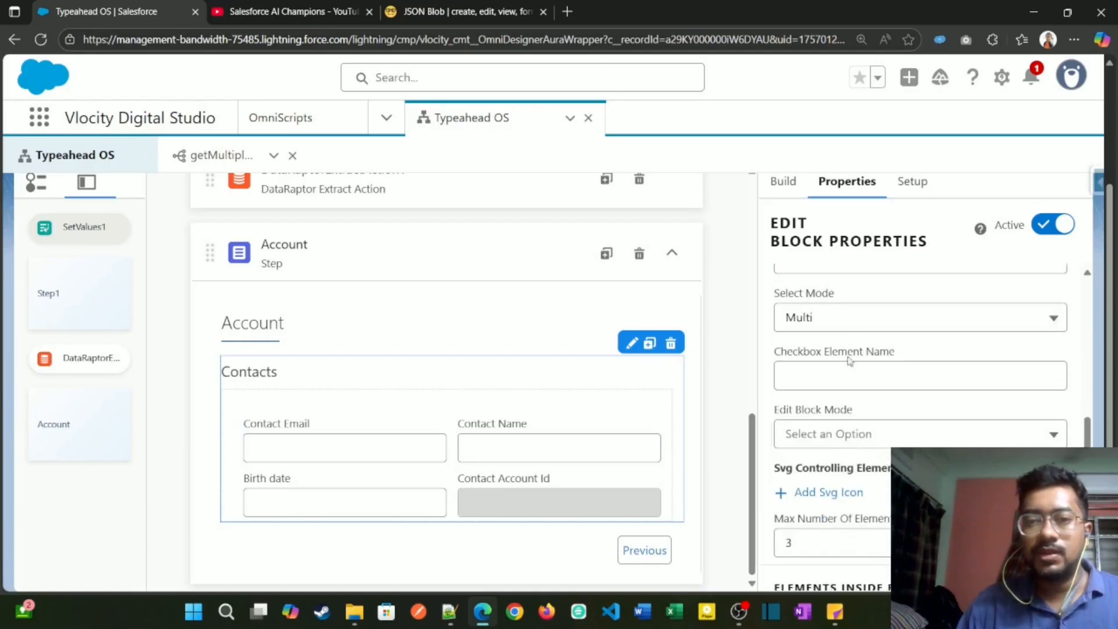
{"action": "left_click", "coordinate": [850, 319]}
{"action": "left_click", "coordinate": [838, 354]}
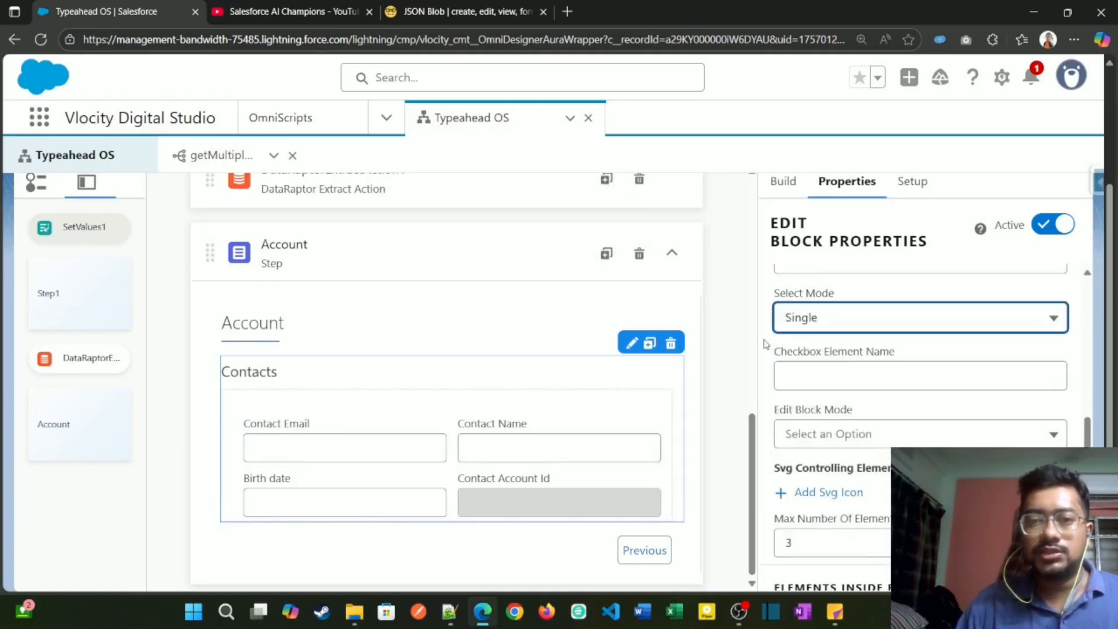
Step: Expand the list of elements inside the Contacts edit block and look through its entries
{"action": "scroll", "coordinate": [794, 453], "scroll_direction": "down", "scroll_amount": 3}
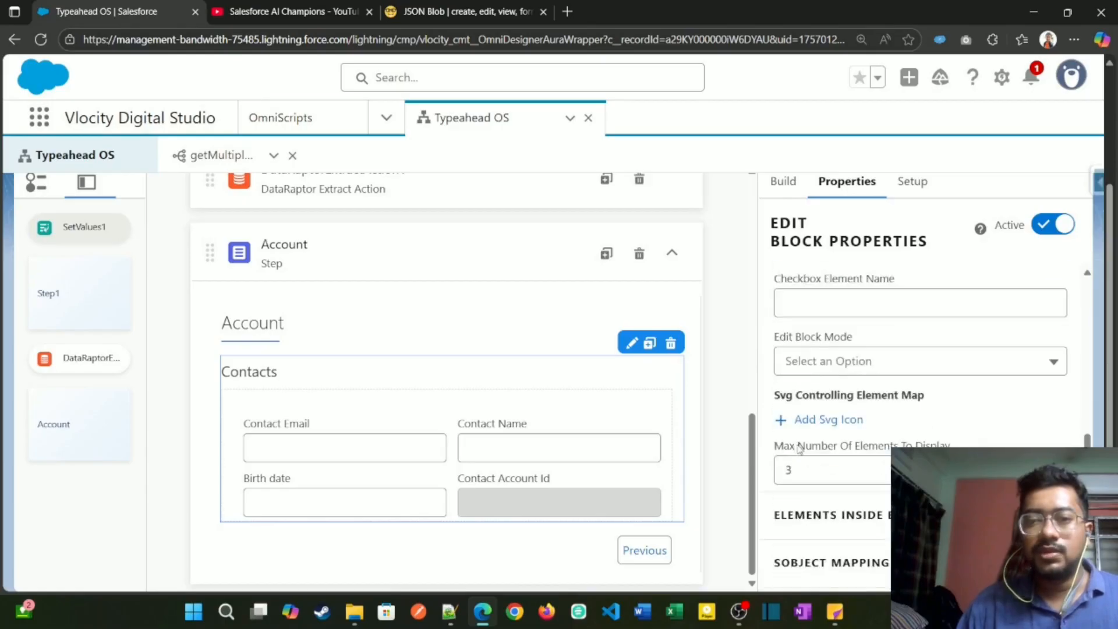
{"action": "left_click", "coordinate": [855, 385]}
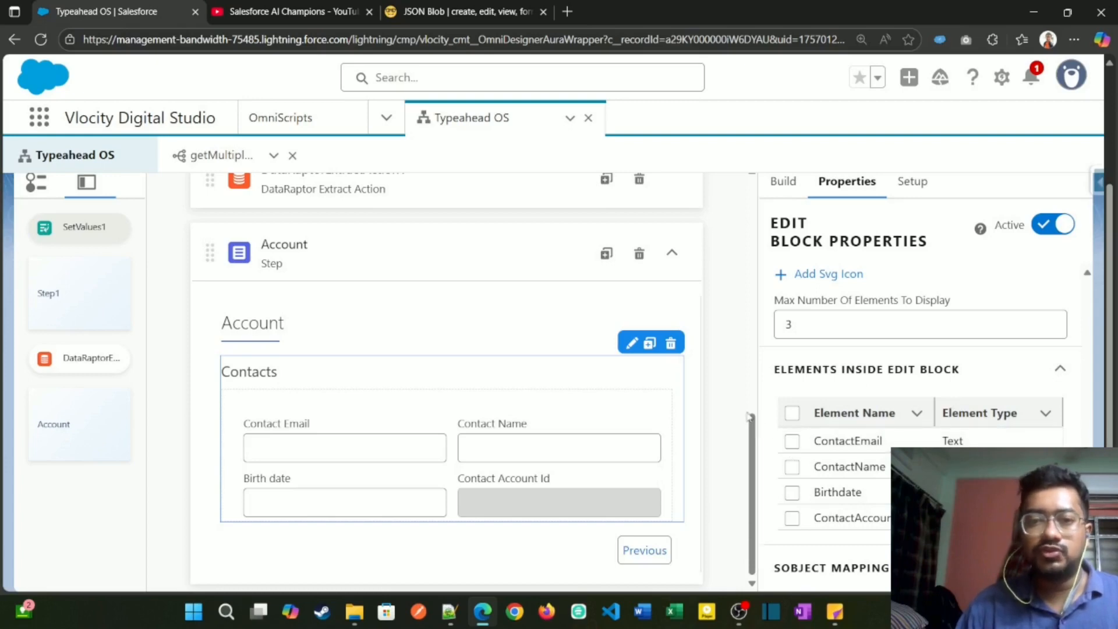
{"action": "scroll", "coordinate": [750, 417], "scroll_direction": "up", "scroll_amount": 10}
{"action": "scroll", "coordinate": [816, 559], "scroll_direction": "down", "scroll_amount": 4}
{"action": "scroll", "coordinate": [814, 560], "scroll_direction": "down", "scroll_amount": 4}
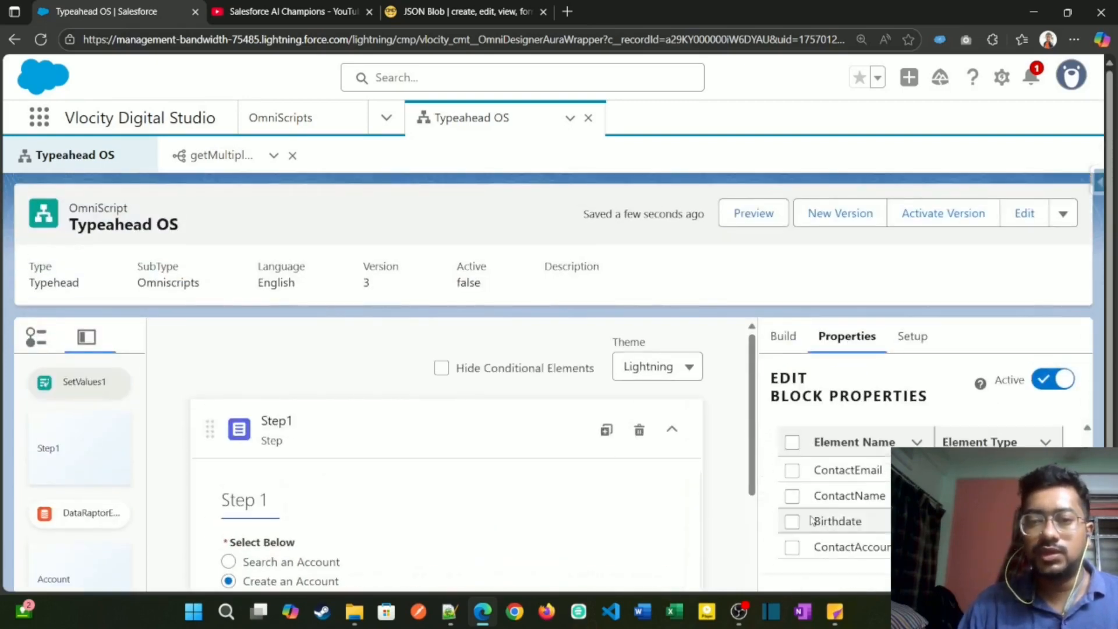
{"action": "scroll", "coordinate": [878, 483], "scroll_direction": "up", "scroll_amount": 1}
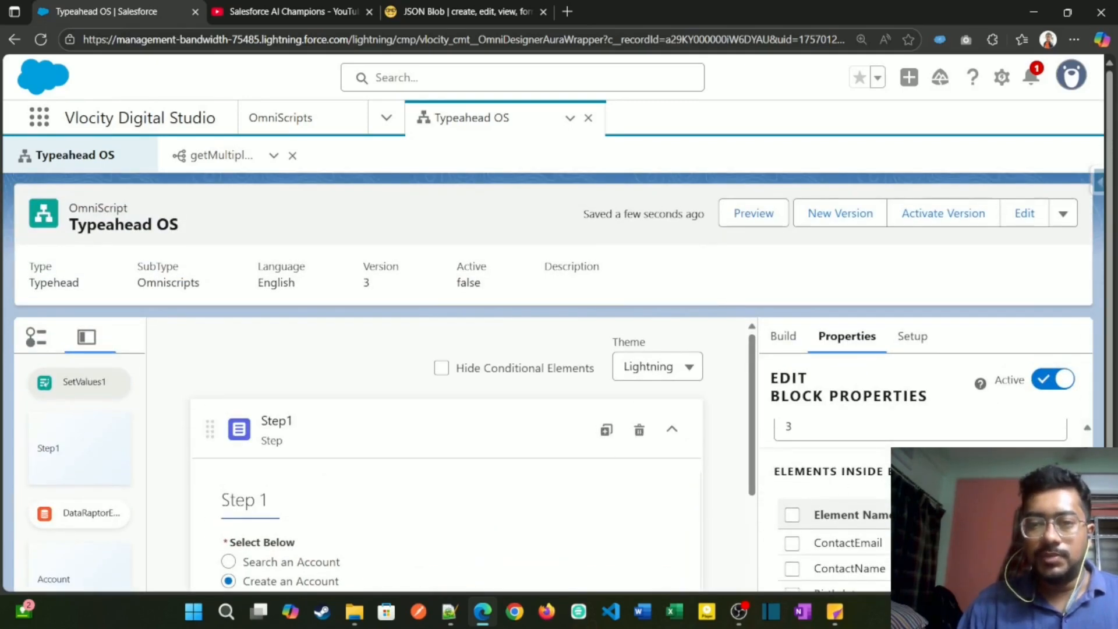
Step: Preview the OmniScript, search for the existing account Acme, and continue to the Account step to check the Contacts block
{"action": "left_click", "coordinate": [751, 224]}
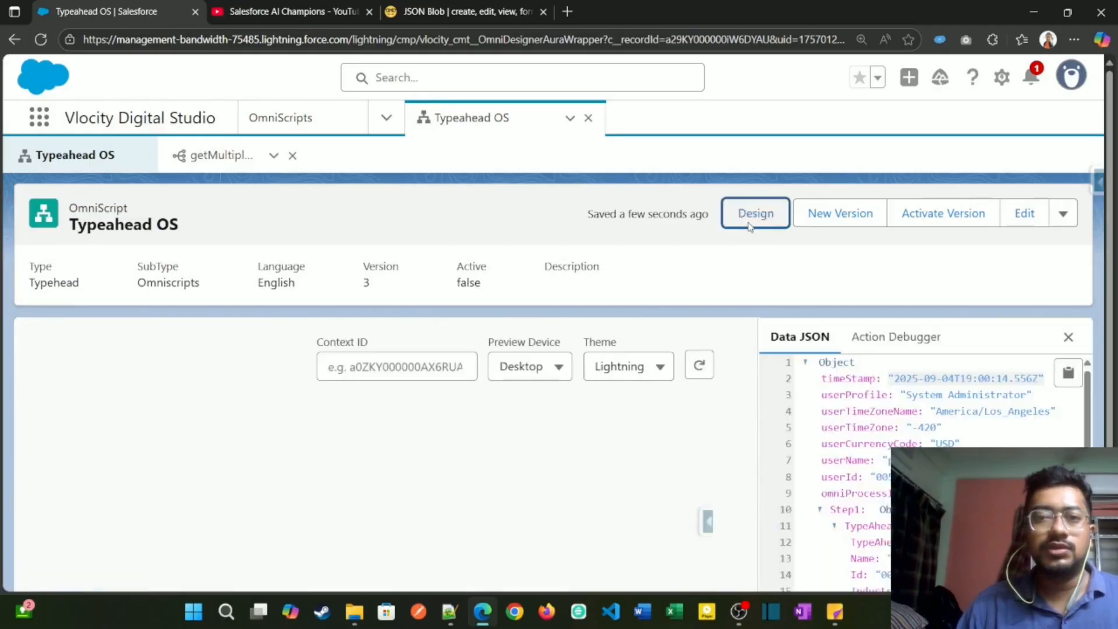
{"action": "scroll", "coordinate": [705, 403], "scroll_direction": "down", "scroll_amount": 3}
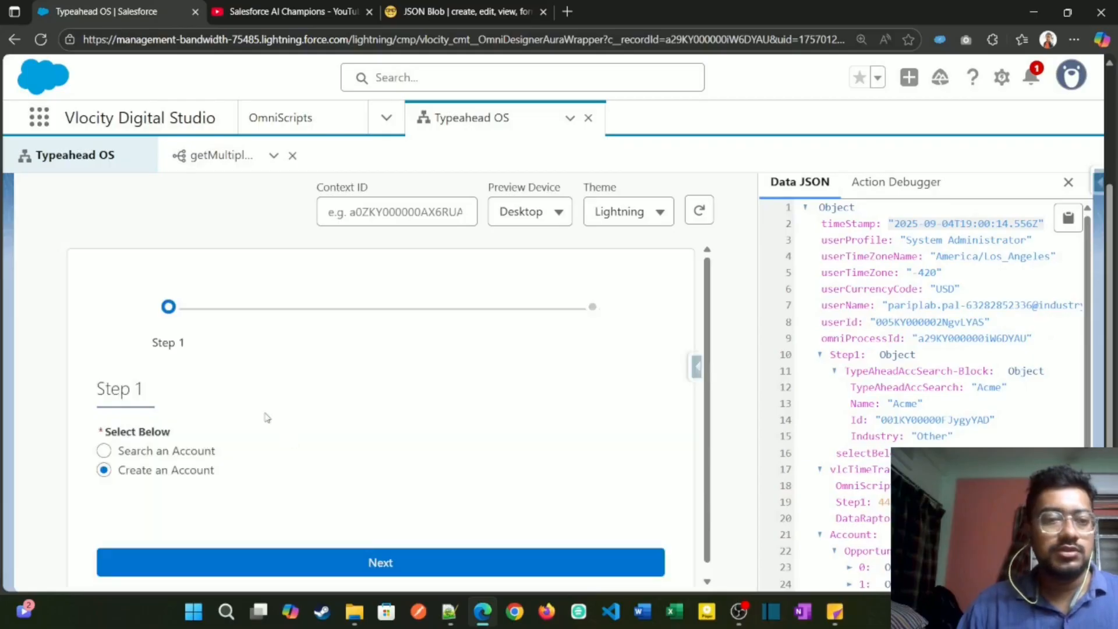
{"action": "left_click", "coordinate": [156, 452]}
{"action": "left_click", "coordinate": [199, 508]}
{"action": "type", "text": "acm"}
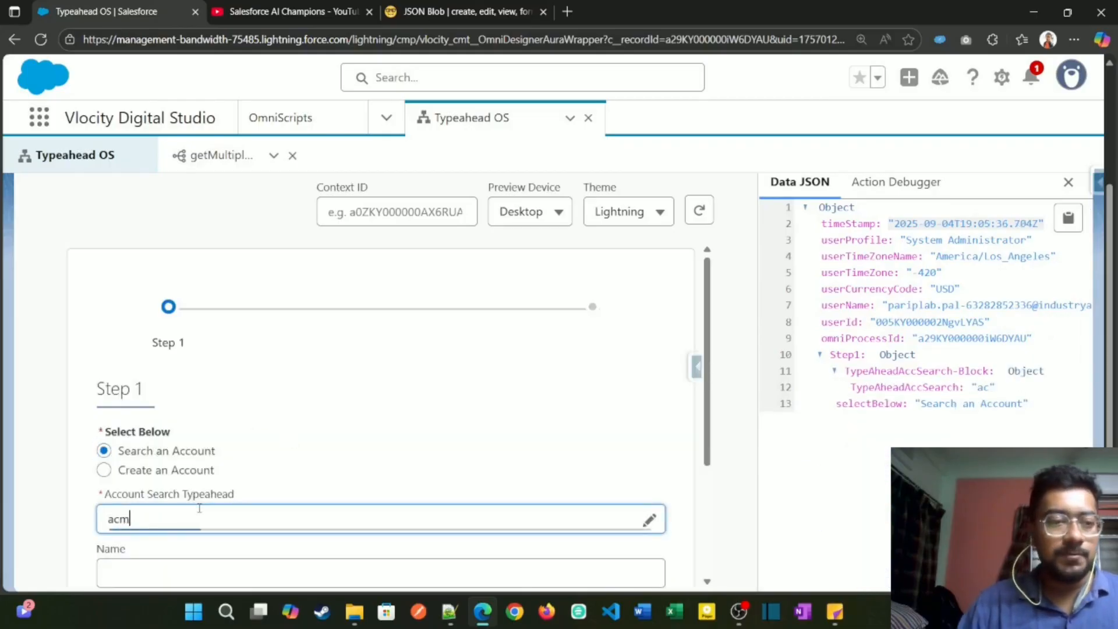
{"action": "scroll", "coordinate": [207, 513], "scroll_direction": "down", "scroll_amount": 2}
{"action": "left_click", "coordinate": [234, 407]}
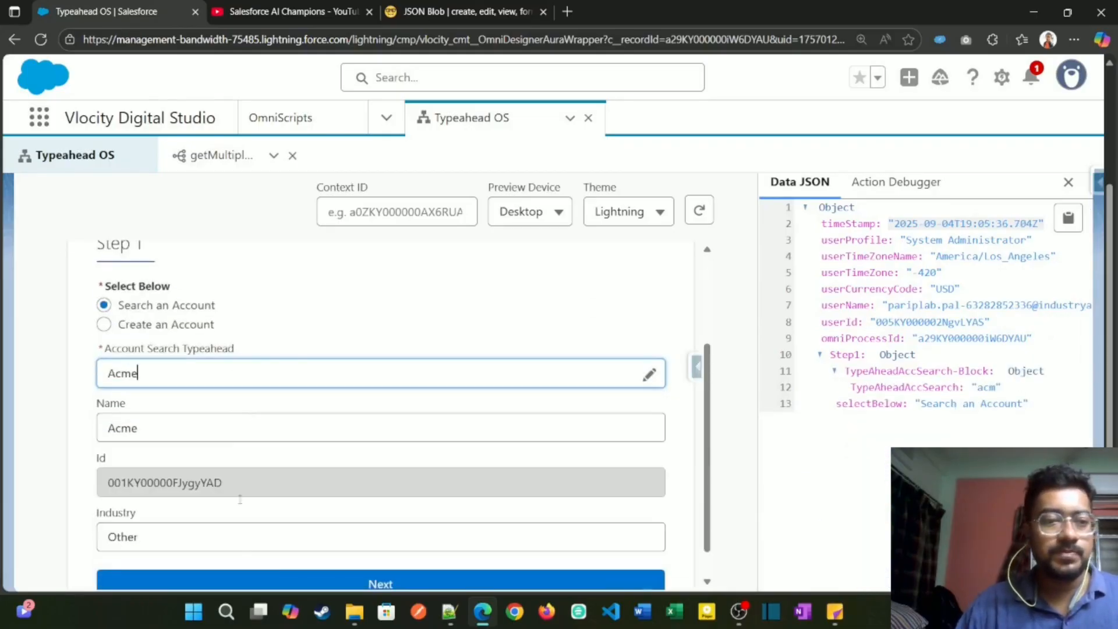
{"action": "left_click", "coordinate": [261, 582]}
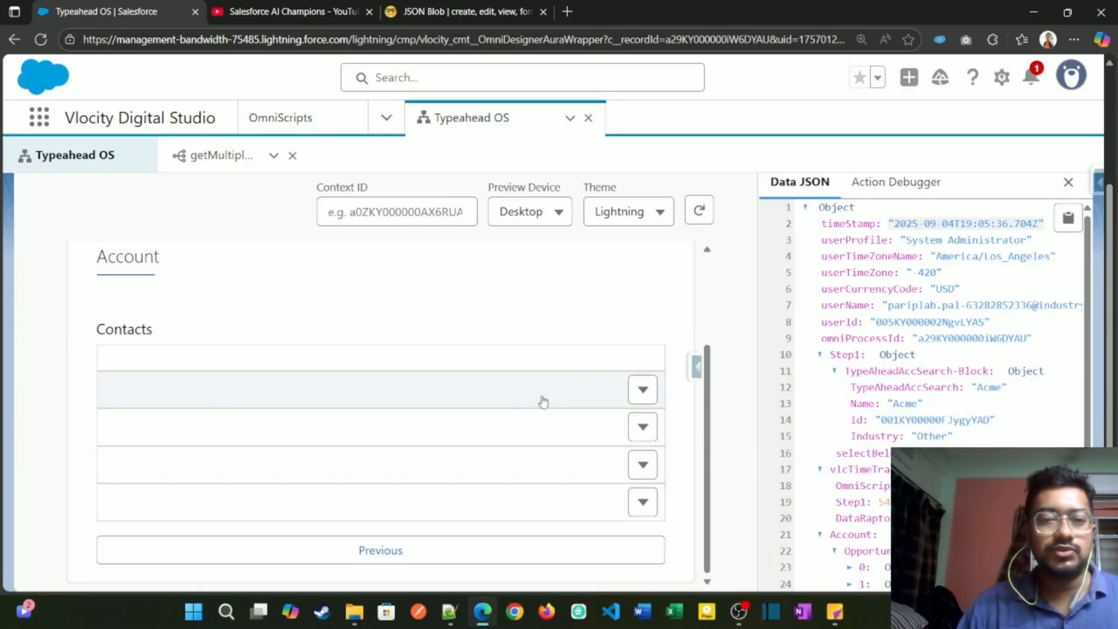
{"action": "scroll", "coordinate": [670, 379], "scroll_direction": "up", "scroll_amount": 10}
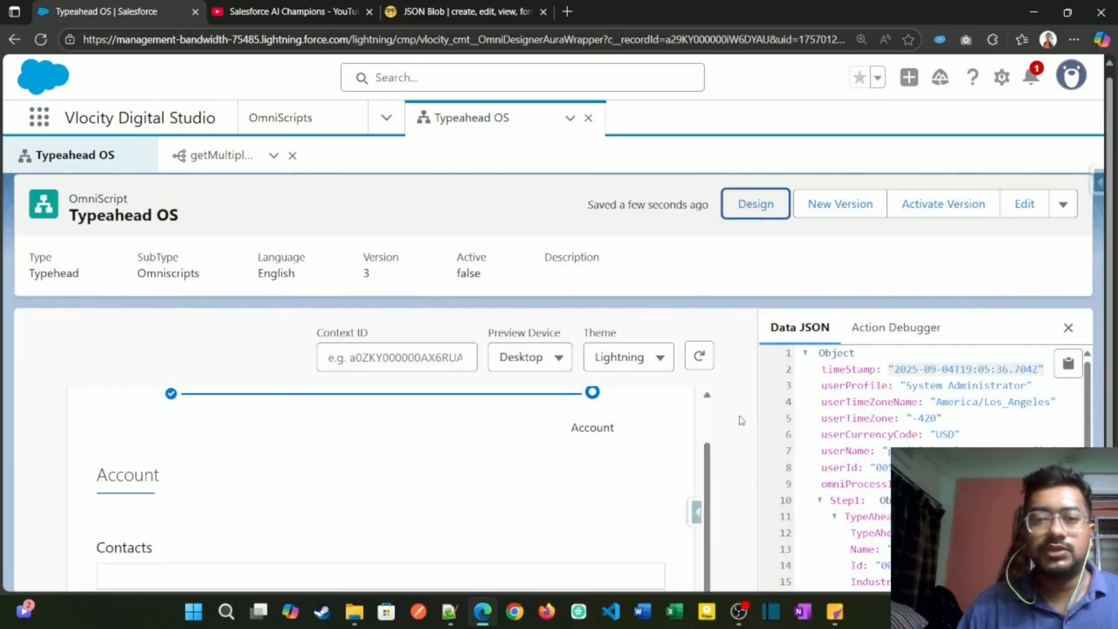
Step: Return to the OmniScript design and bring up the elements inside the Contacts edit block
{"action": "left_click", "coordinate": [755, 204]}
{"action": "scroll", "coordinate": [786, 501], "scroll_direction": "down", "scroll_amount": 10}
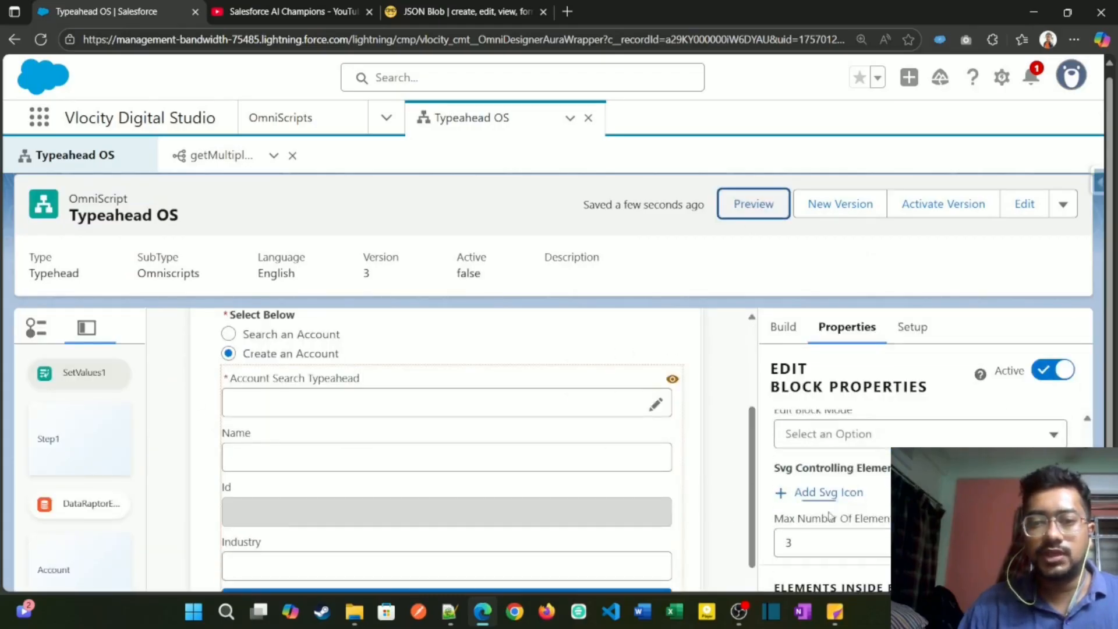
{"action": "scroll", "coordinate": [807, 500], "scroll_direction": "down", "scroll_amount": 2}
{"action": "scroll", "coordinate": [812, 498], "scroll_direction": "up", "scroll_amount": 1}
{"action": "left_click", "coordinate": [818, 466]}
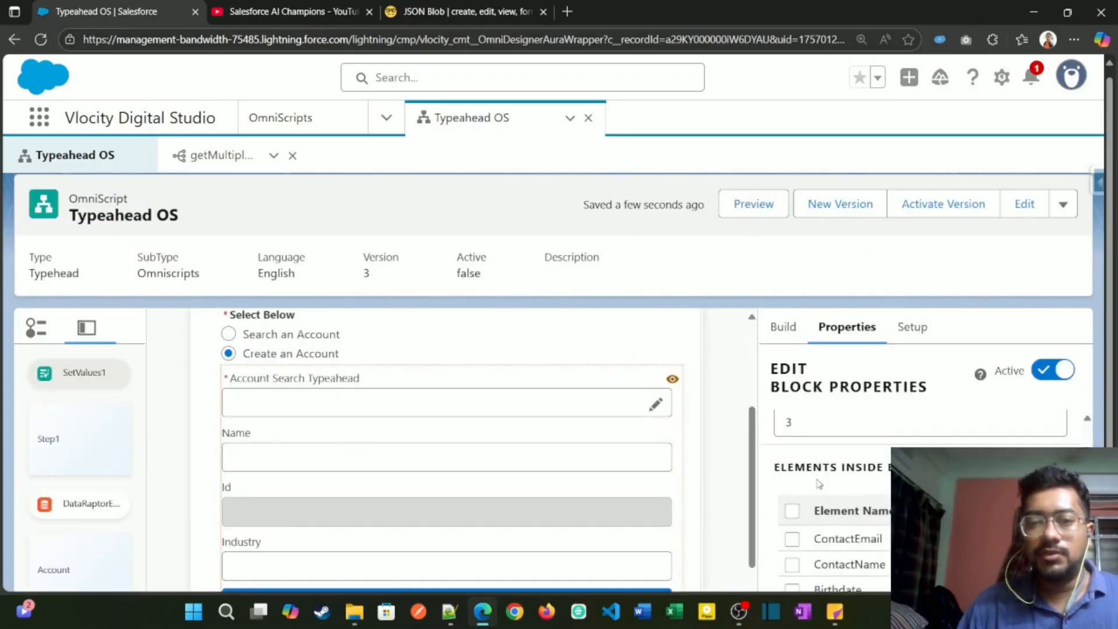
{"action": "scroll", "coordinate": [815, 486], "scroll_direction": "down", "scroll_amount": 1}
Step: Try to include ContactEmail, ContactName, Birthdate and ContactAccountId as displayed elements of the edit block
{"action": "left_click", "coordinate": [792, 466]}
{"action": "left_click", "coordinate": [792, 491]}
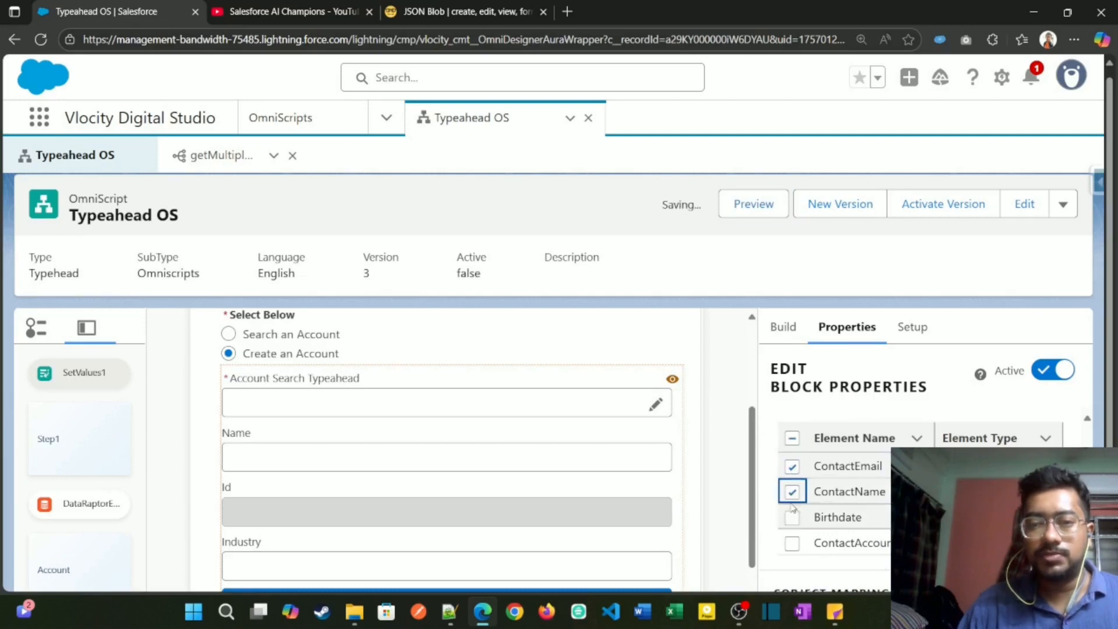
{"action": "left_click", "coordinate": [792, 517]}
{"action": "left_click", "coordinate": [792, 543]}
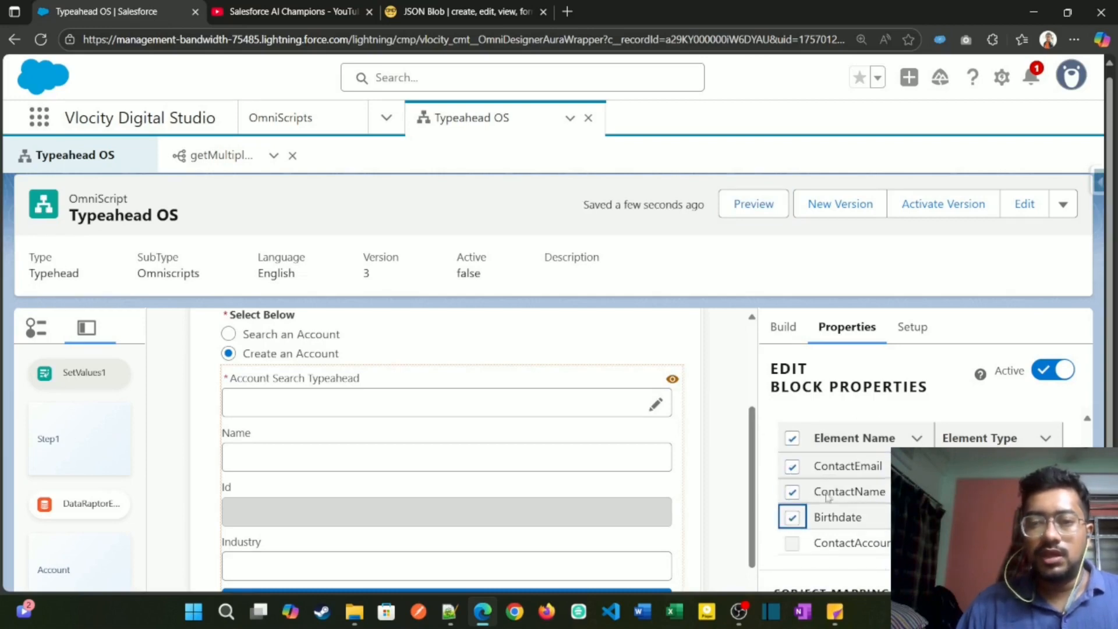
Step: Set the Contacts edit block's maximum number of elements to display to 4
{"action": "scroll", "coordinate": [830, 498], "scroll_direction": "up", "scroll_amount": 2}
{"action": "scroll", "coordinate": [830, 499], "scroll_direction": "up", "scroll_amount": 1}
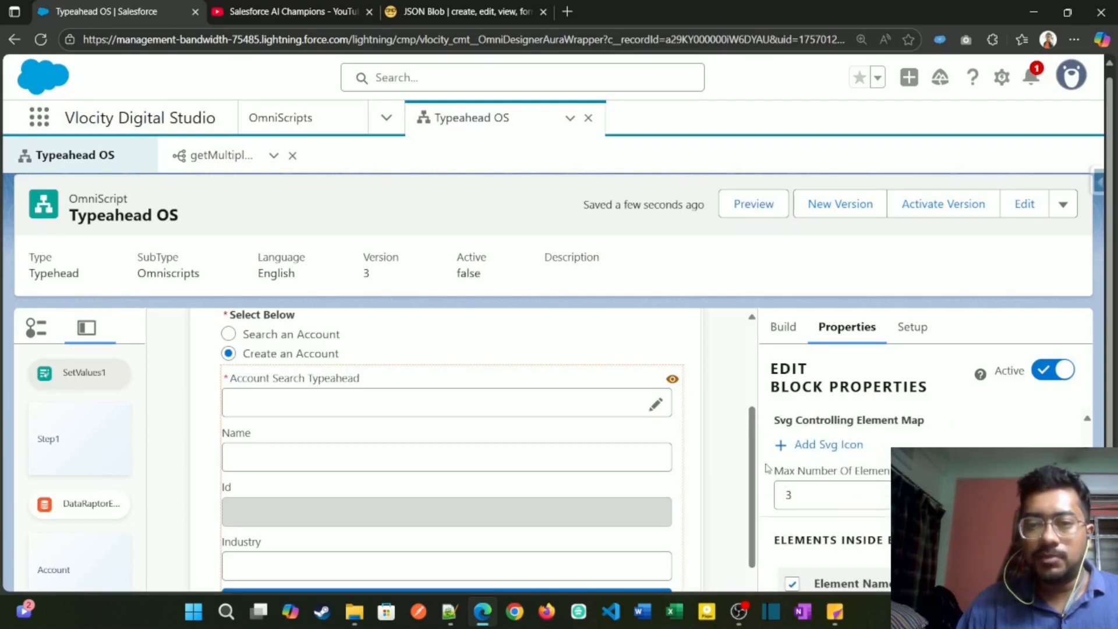
{"action": "left_click", "coordinate": [818, 499]}
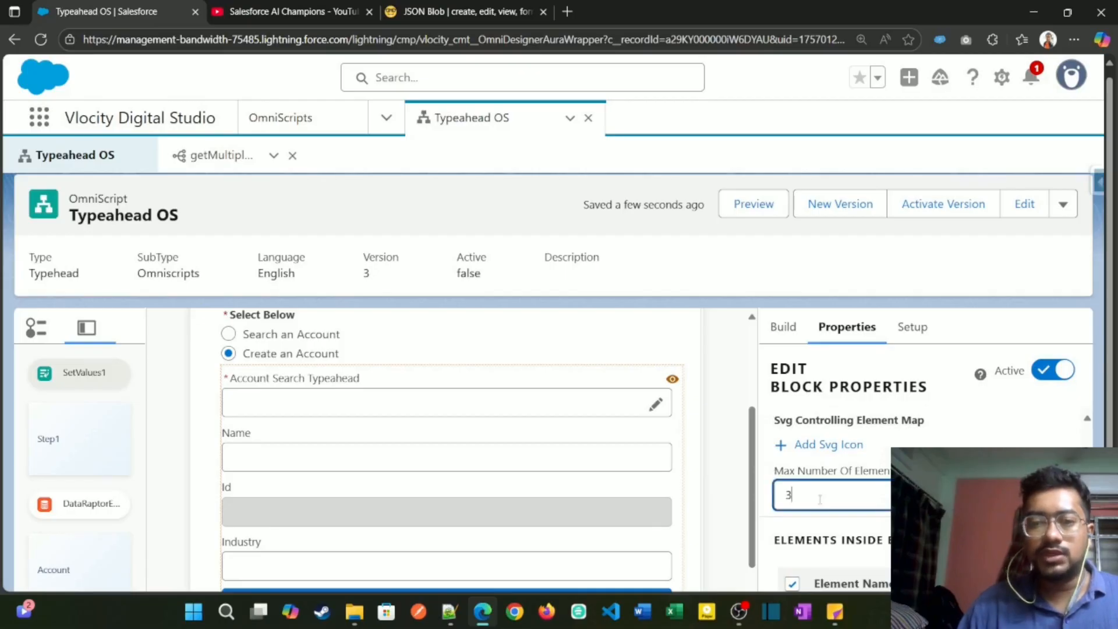
{"action": "key", "text": "BackSpace"}
{"action": "type", "text": "4"}
Step: Select ContactEmail, ContactName, Birthdate and ContactAccountId as the elements shown in the Contacts edit block
{"action": "scroll", "coordinate": [797, 483], "scroll_direction": "down", "scroll_amount": 3}
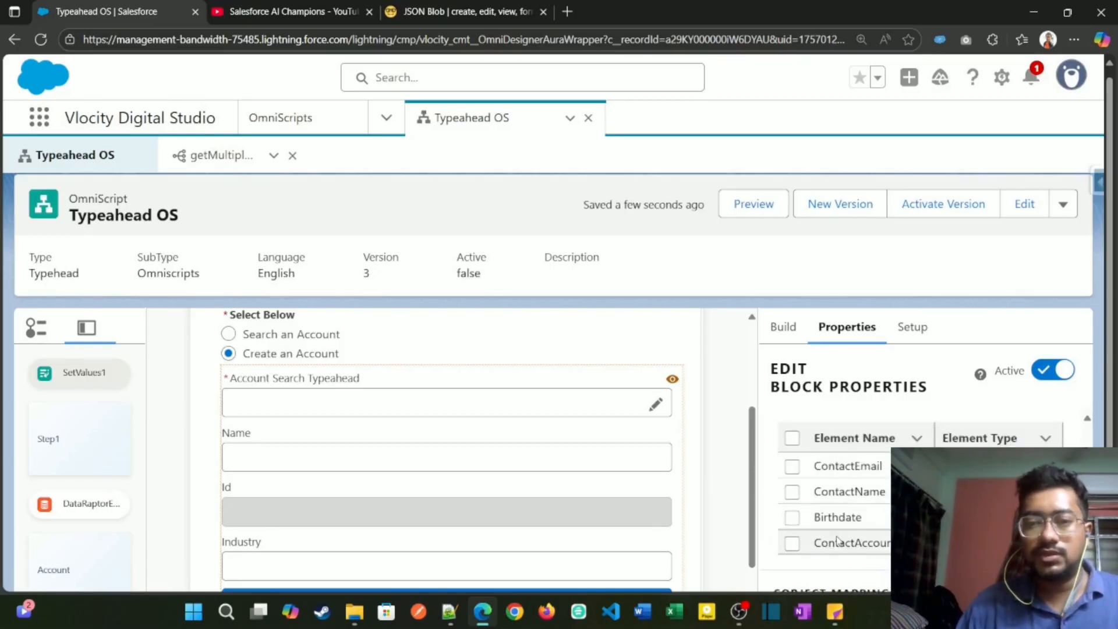
{"action": "left_click", "coordinate": [792, 466]}
{"action": "left_click", "coordinate": [792, 492]}
{"action": "left_click", "coordinate": [792, 518]}
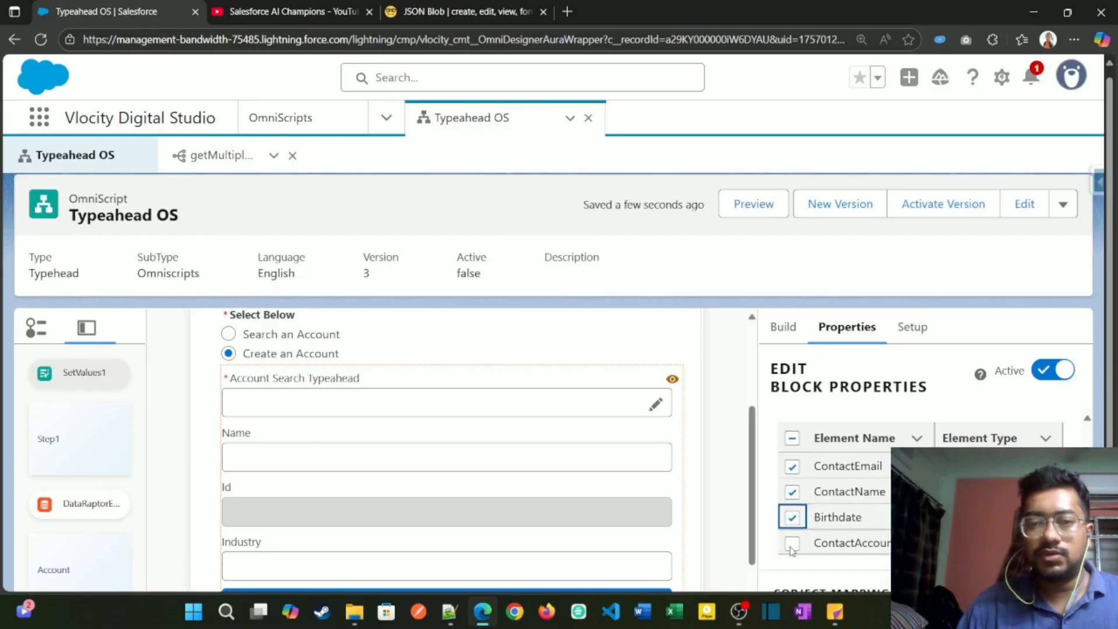
{"action": "left_click", "coordinate": [792, 543]}
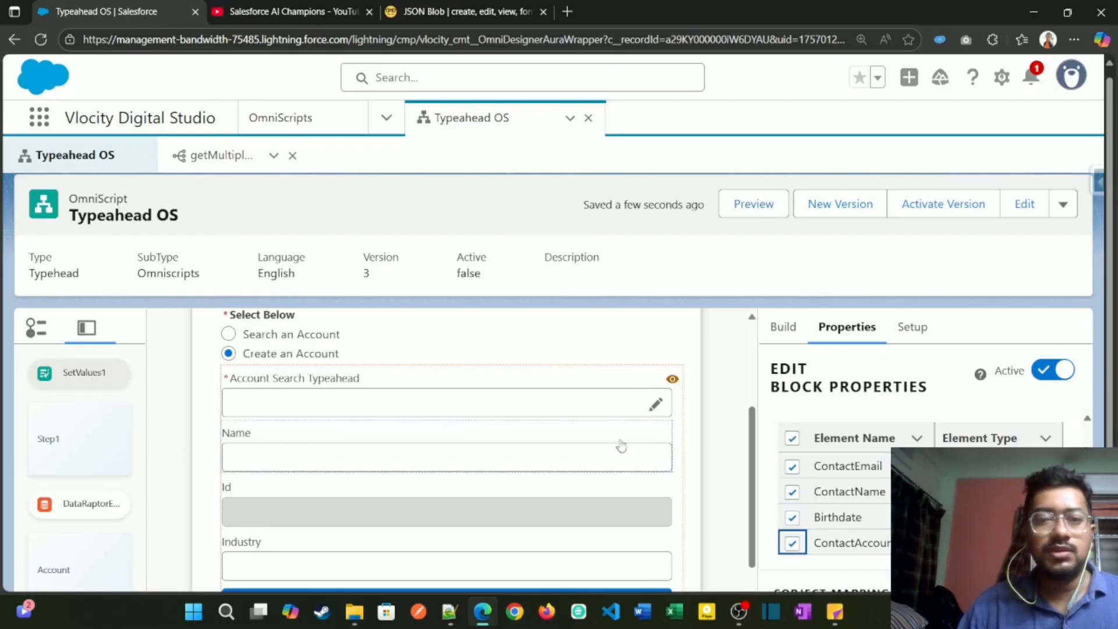
Step: Review the remaining Contacts edit block properties, including the element selection, SObject mapping and allowed actions
{"action": "scroll", "coordinate": [453, 442], "scroll_direction": "down", "scroll_amount": 10}
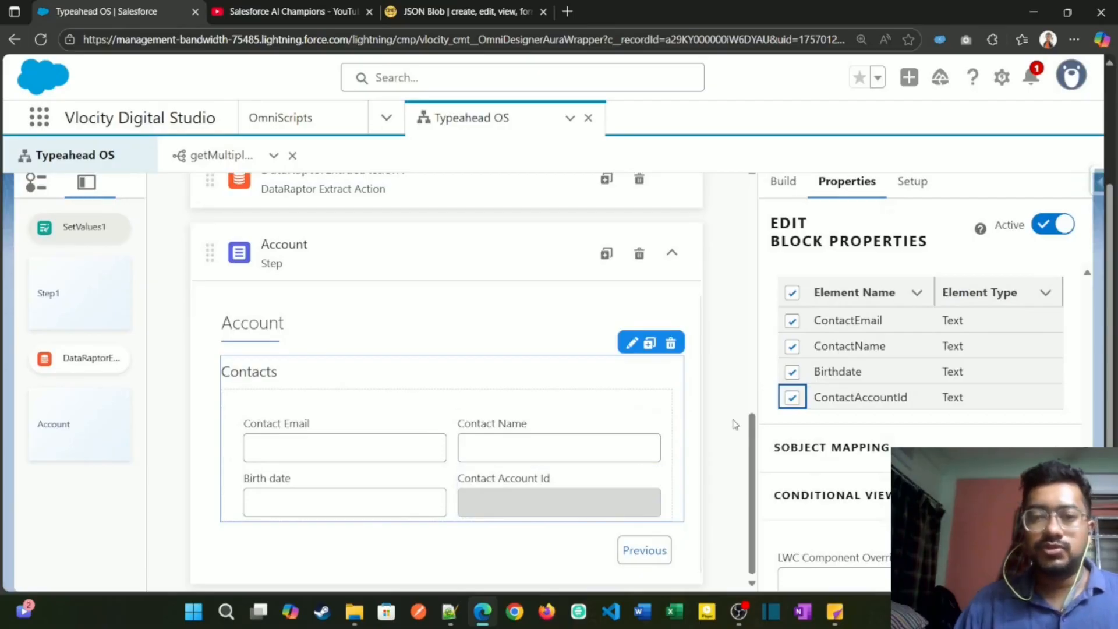
{"action": "scroll", "coordinate": [735, 425], "scroll_direction": "up", "scroll_amount": 10}
{"action": "scroll", "coordinate": [787, 402], "scroll_direction": "down", "scroll_amount": 5}
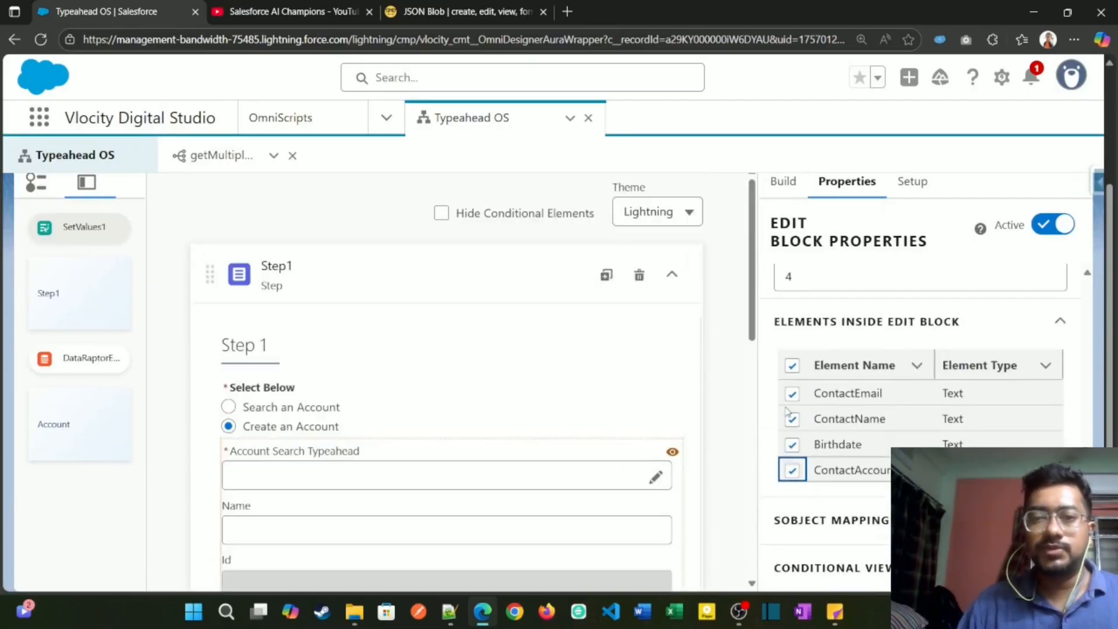
{"action": "scroll", "coordinate": [803, 436], "scroll_direction": "down", "scroll_amount": 10}
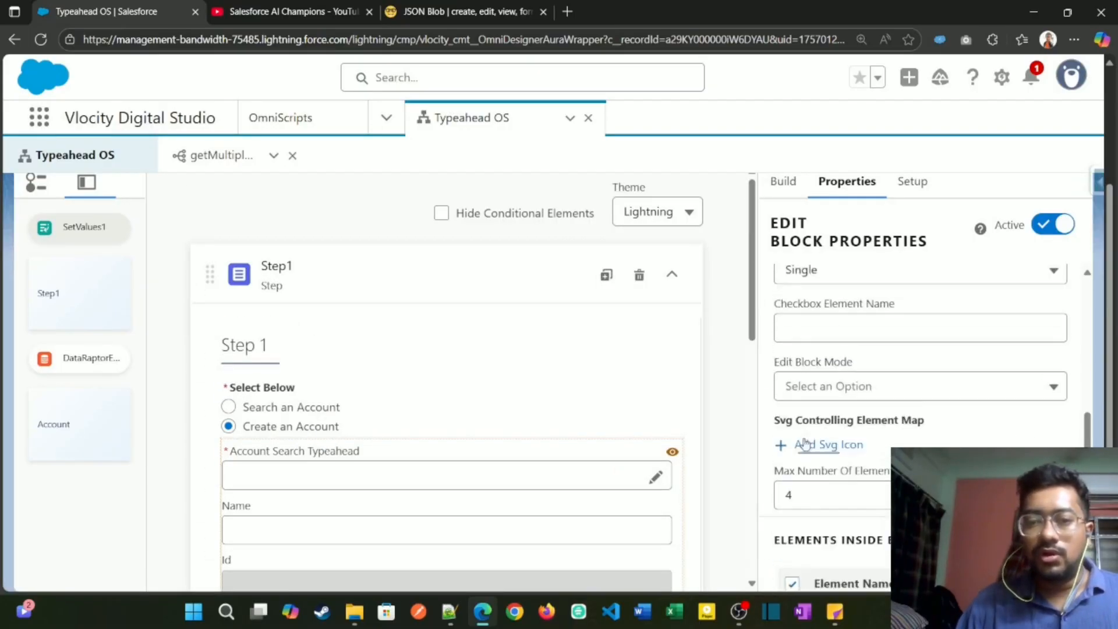
{"action": "scroll", "coordinate": [825, 443], "scroll_direction": "up", "scroll_amount": 1}
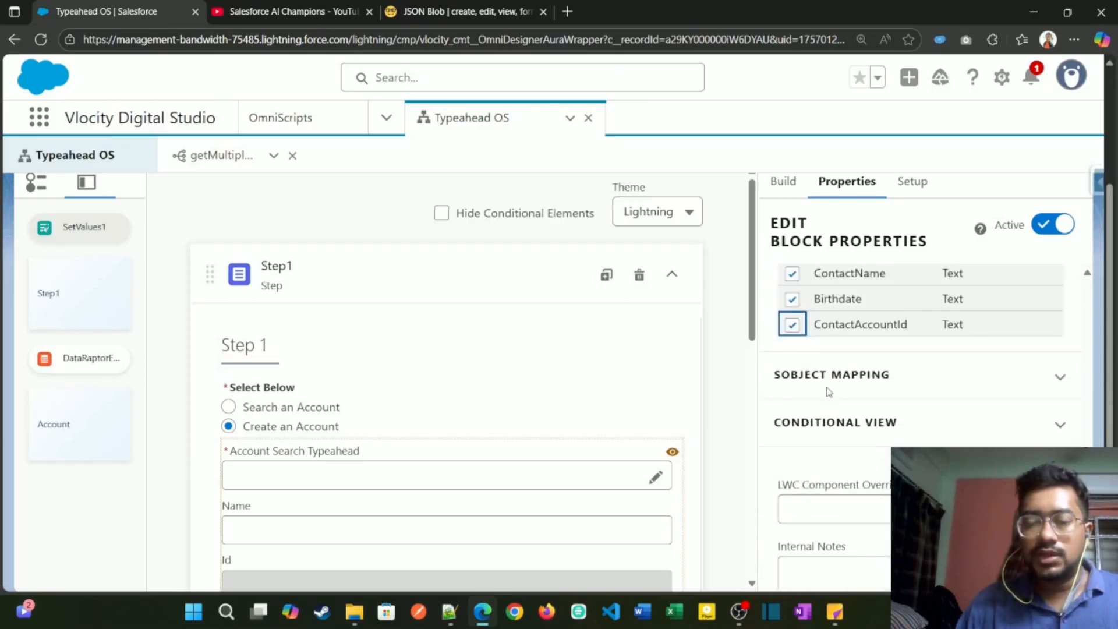
{"action": "left_click", "coordinate": [828, 387]}
{"action": "left_click", "coordinate": [830, 385]}
{"action": "scroll", "coordinate": [824, 408], "scroll_direction": "up", "scroll_amount": 8}
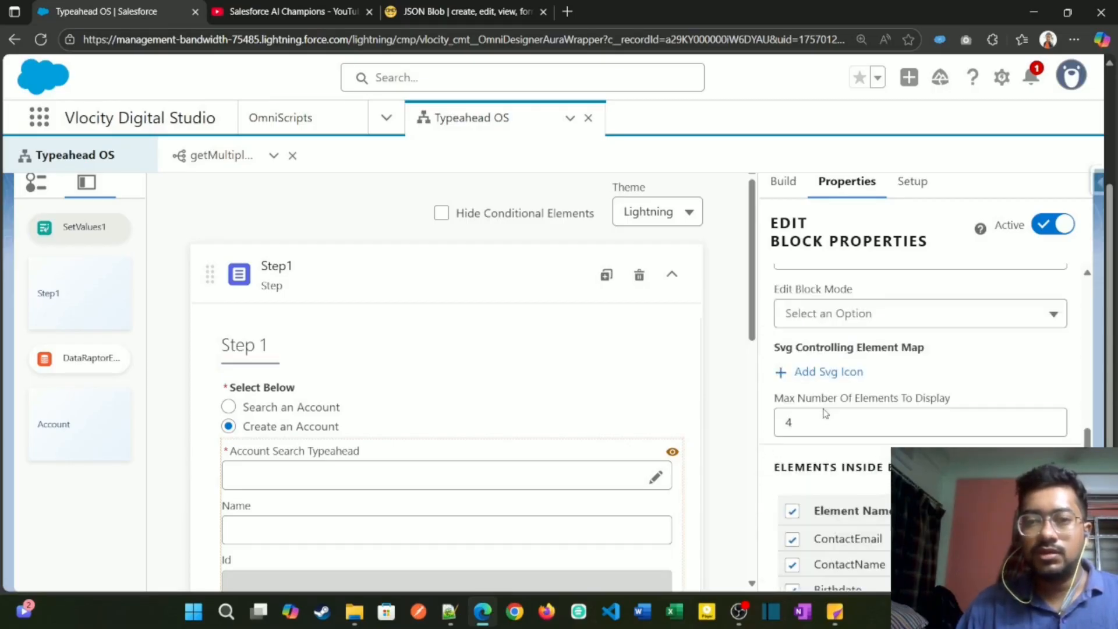
{"action": "scroll", "coordinate": [824, 409], "scroll_direction": "up", "scroll_amount": 10}
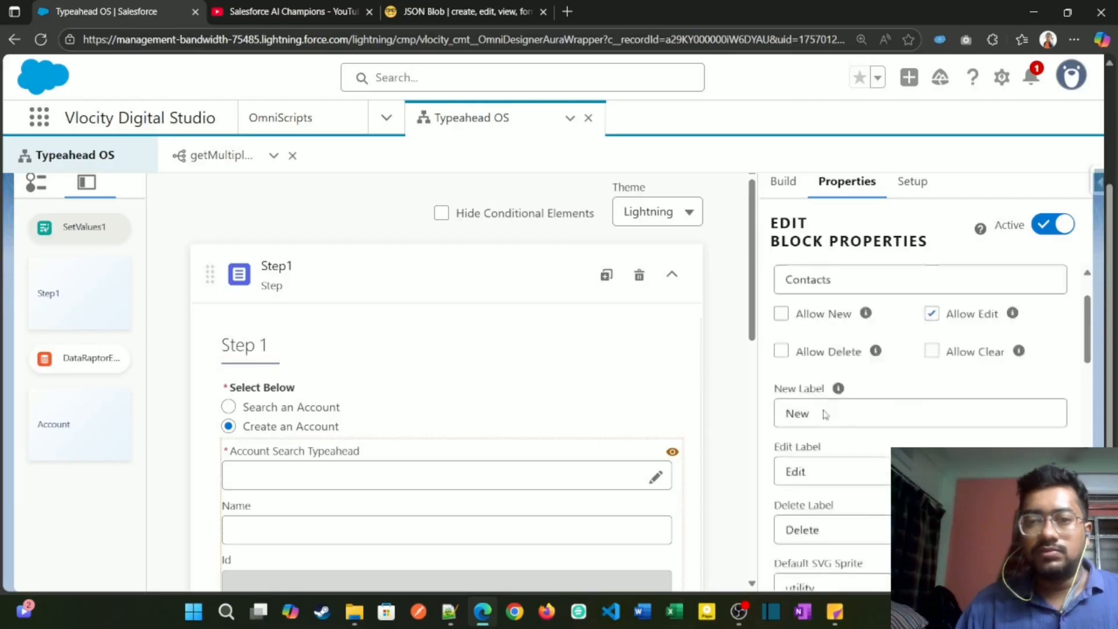
Step: Set the Contacts edit block's Edit Block Mode to Inline
{"action": "scroll", "coordinate": [823, 415], "scroll_direction": "down", "scroll_amount": 9}
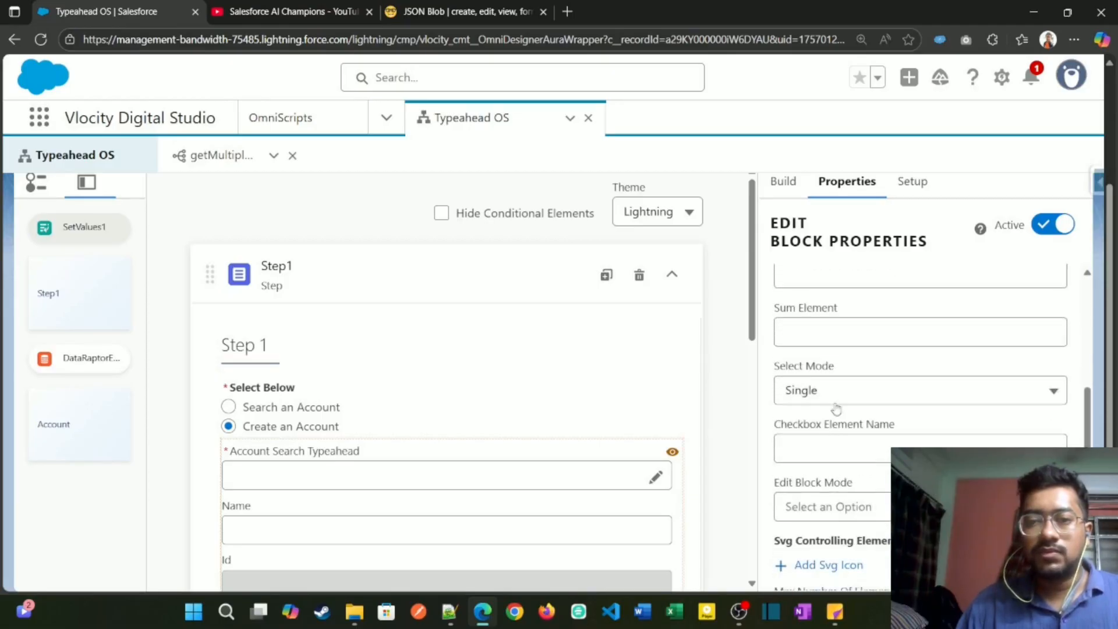
{"action": "scroll", "coordinate": [841, 399], "scroll_direction": "down", "scroll_amount": 3}
{"action": "left_click", "coordinate": [876, 368]}
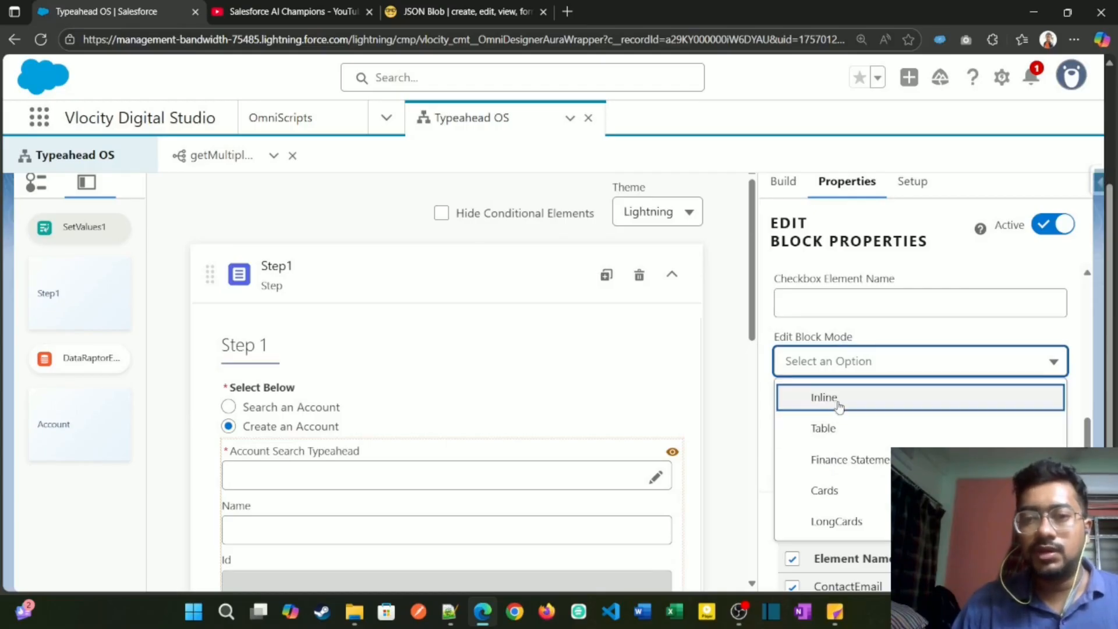
{"action": "left_click", "coordinate": [879, 400]}
Step: Try the Table and Cards options for the Contacts edit block's mode and return it to Inline
{"action": "left_click", "coordinate": [885, 368]}
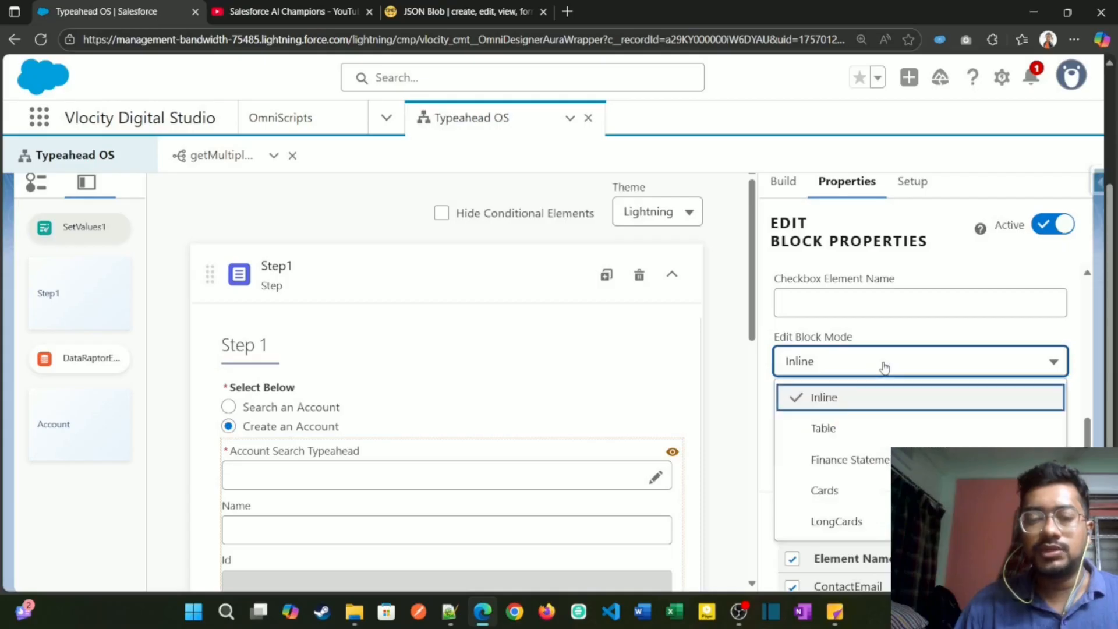
{"action": "left_click", "coordinate": [885, 429]}
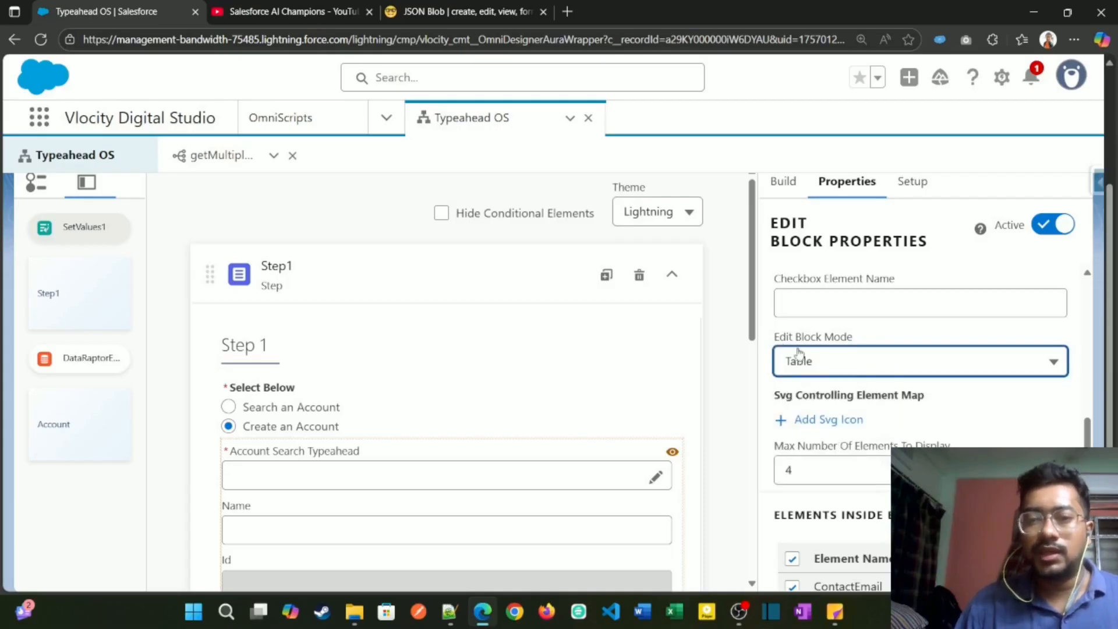
{"action": "left_click", "coordinate": [829, 367]}
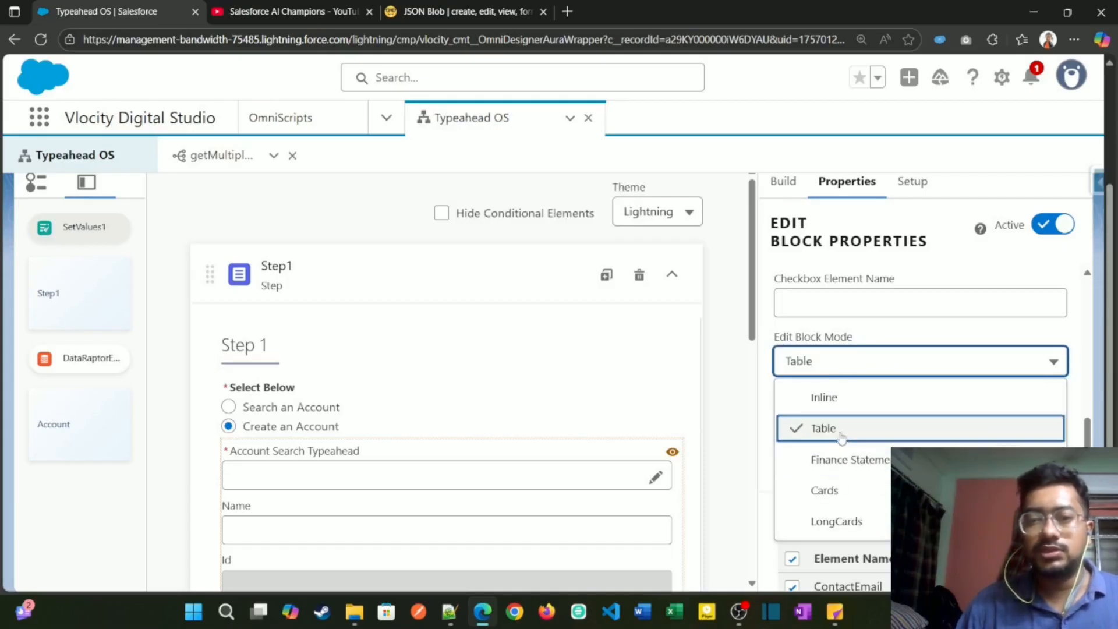
{"action": "left_click", "coordinate": [835, 491]}
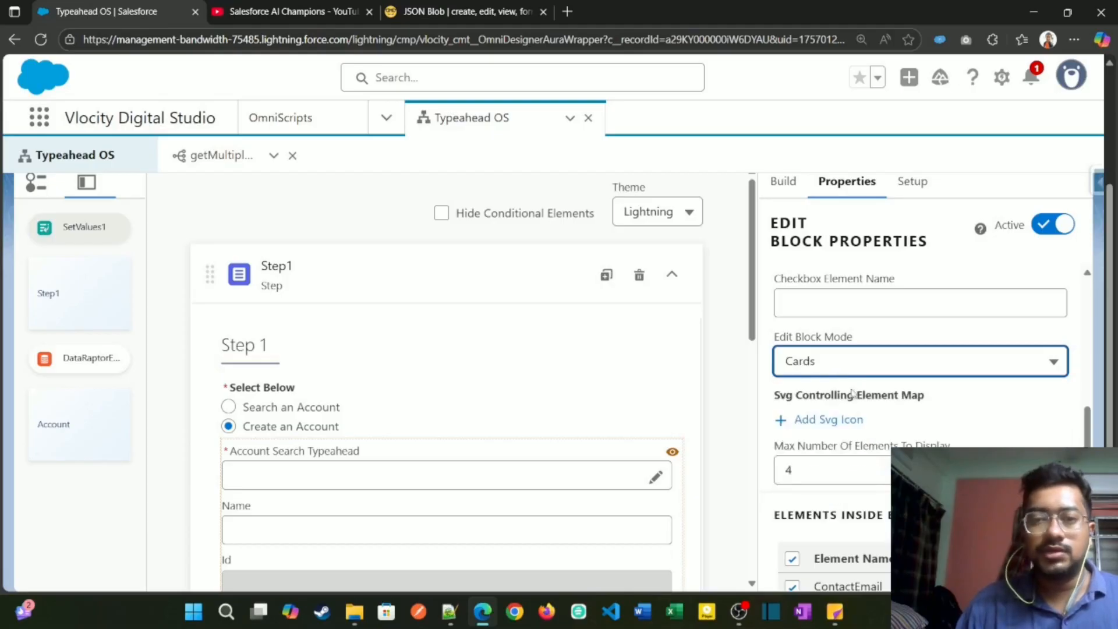
{"action": "left_click", "coordinate": [808, 367]}
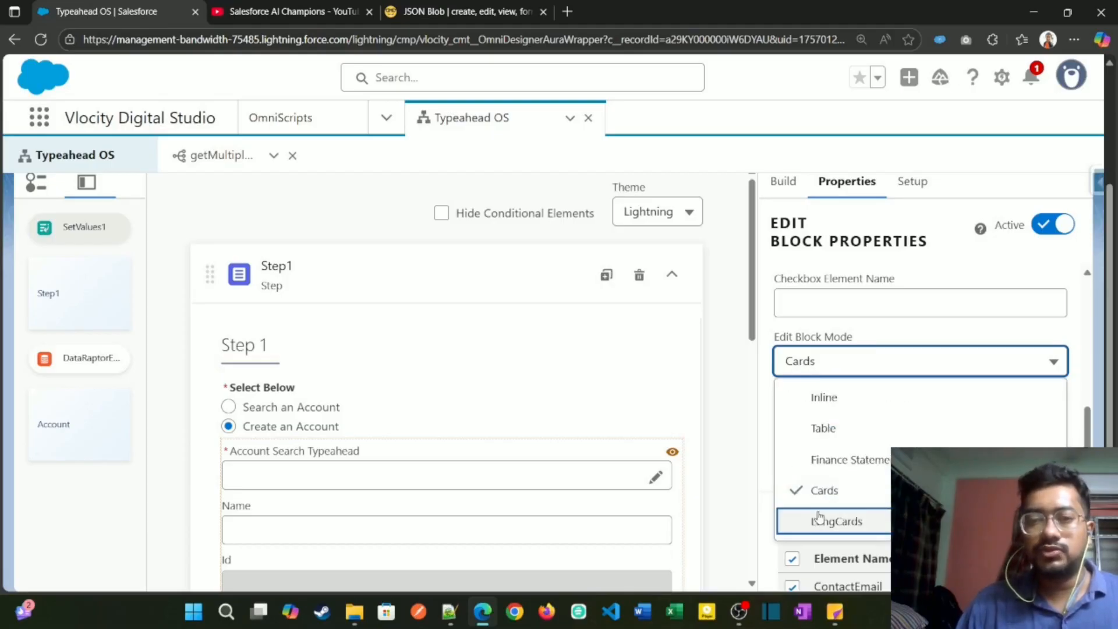
{"action": "left_click", "coordinate": [862, 429]}
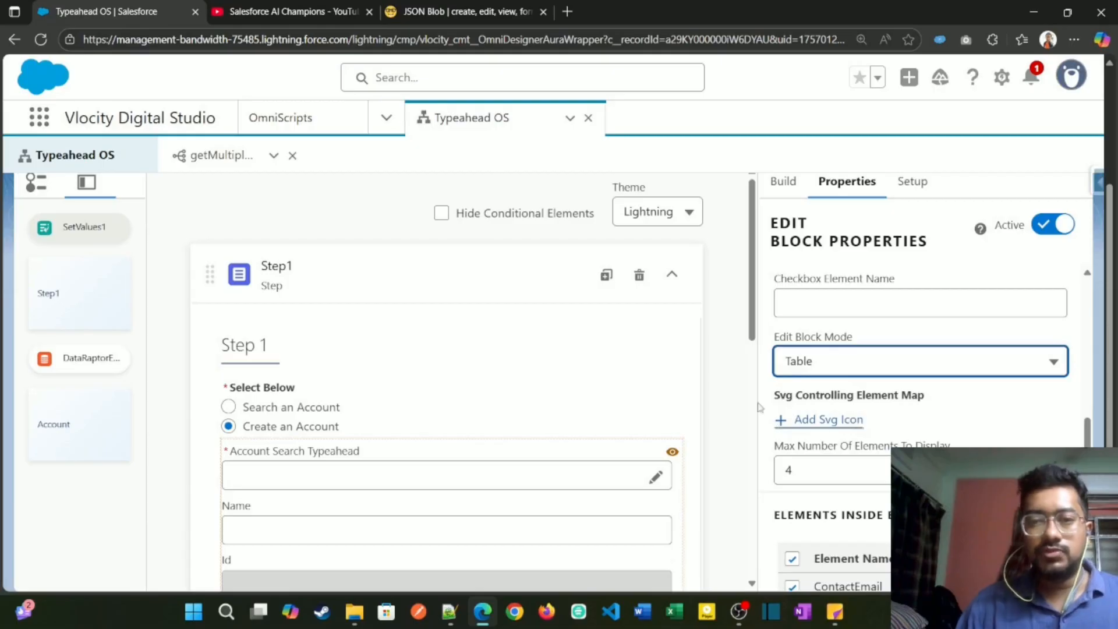
{"action": "left_click", "coordinate": [819, 367]}
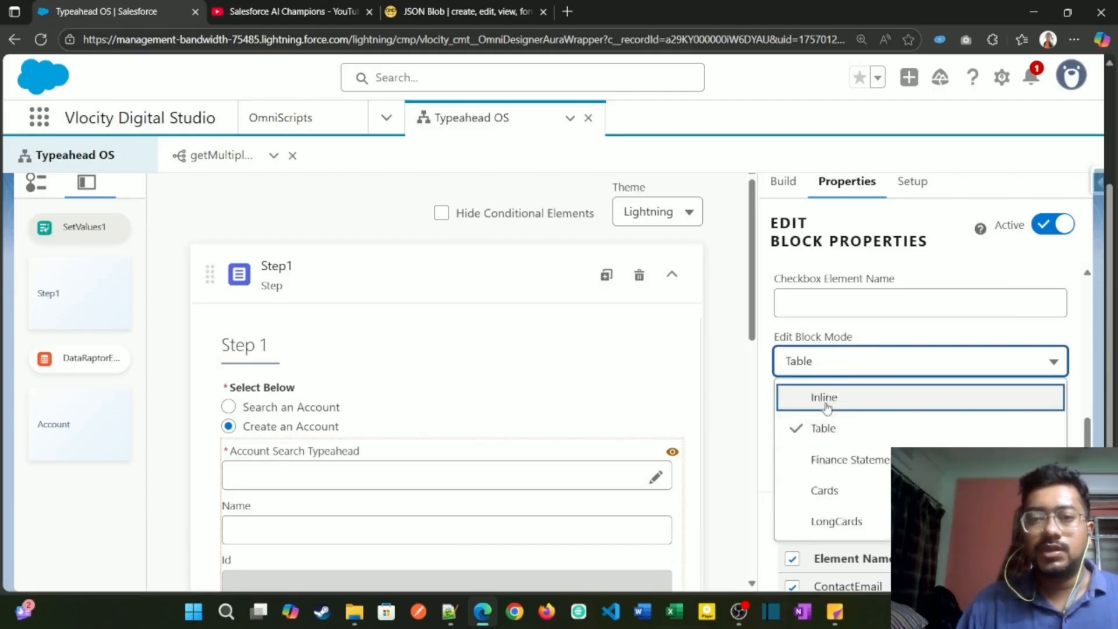
{"action": "left_click", "coordinate": [823, 397]}
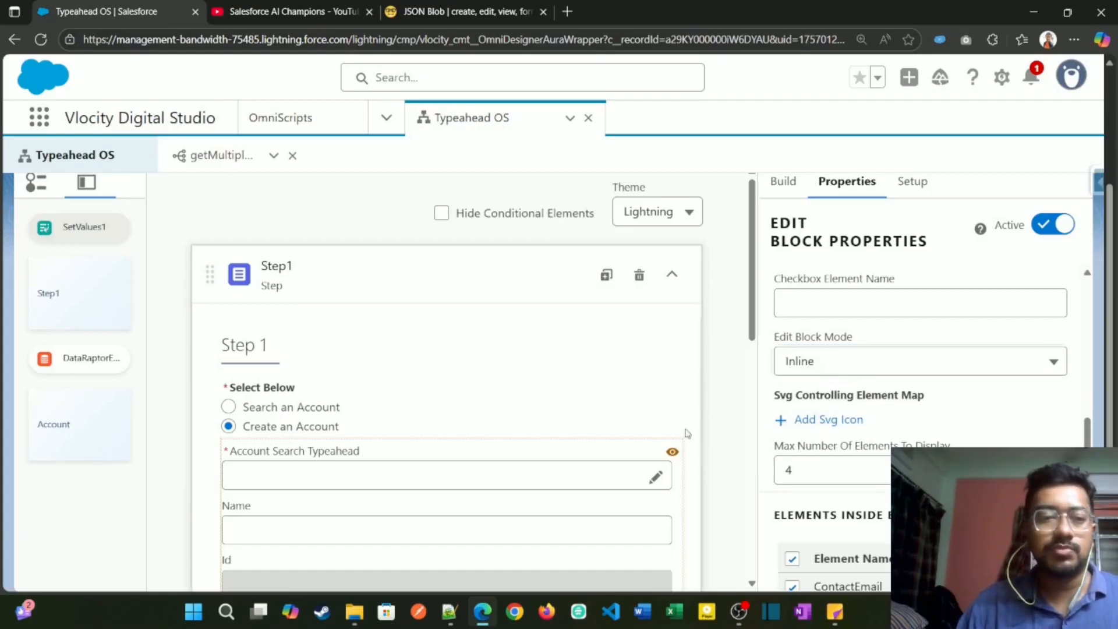
Step: Preview the OmniScript with the Contacts edit block in Inline mode
{"action": "scroll", "coordinate": [728, 442], "scroll_direction": "down", "scroll_amount": 4}
{"action": "scroll", "coordinate": [731, 419], "scroll_direction": "up", "scroll_amount": 5}
{"action": "scroll", "coordinate": [735, 383], "scroll_direction": "up", "scroll_amount": 2}
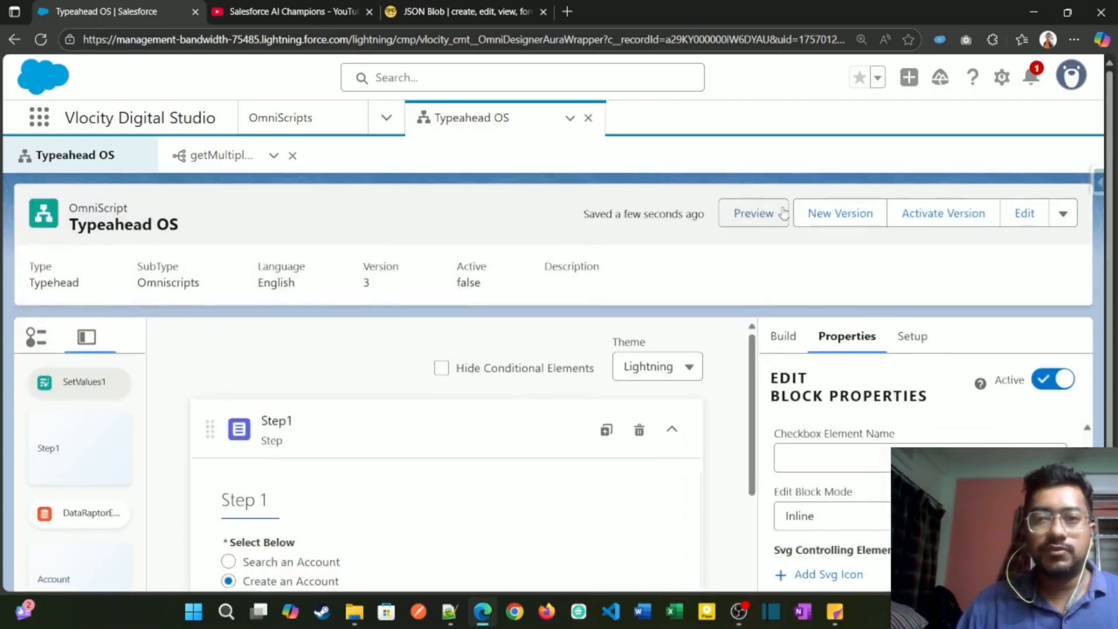
{"action": "left_click", "coordinate": [755, 212]}
{"action": "scroll", "coordinate": [462, 392], "scroll_direction": "down", "scroll_amount": 2}
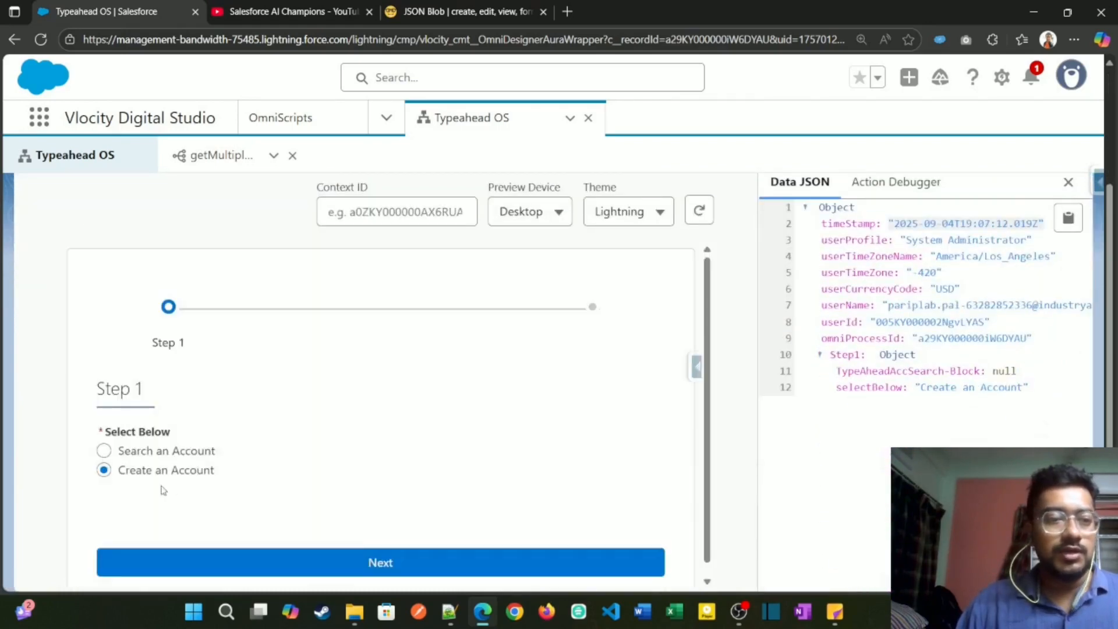
Step: Choose Search an Account in the preview, search for "acm", select Acme and continue to the Account step
{"action": "left_click", "coordinate": [169, 452]}
{"action": "left_click", "coordinate": [182, 507]}
{"action": "type", "text": "acm"}
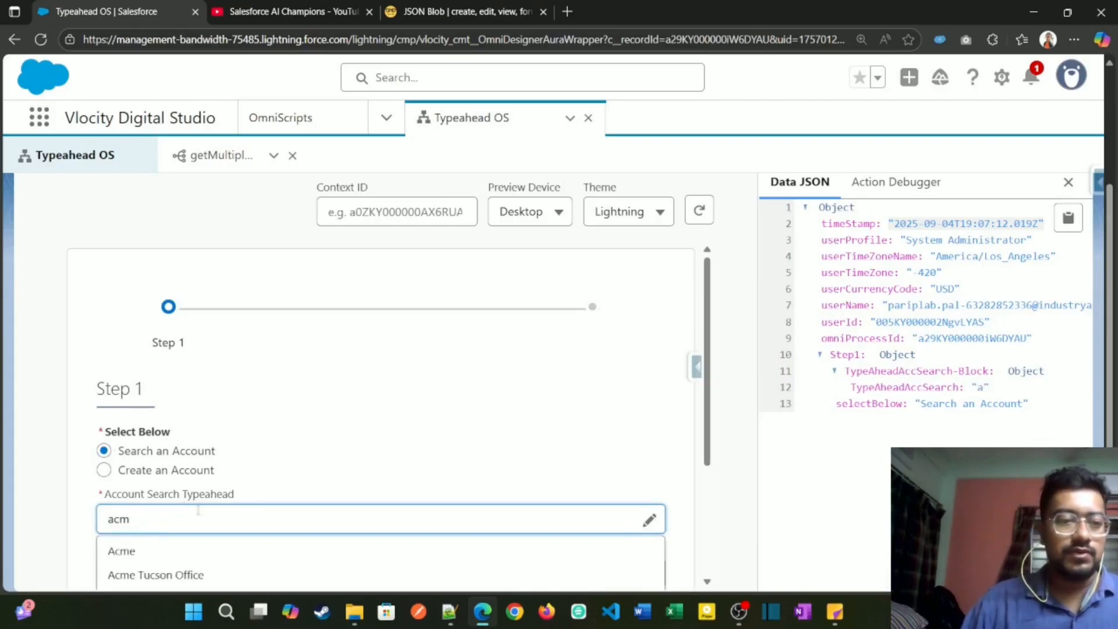
{"action": "scroll", "coordinate": [225, 481], "scroll_direction": "down", "scroll_amount": 1}
{"action": "left_click", "coordinate": [225, 482]}
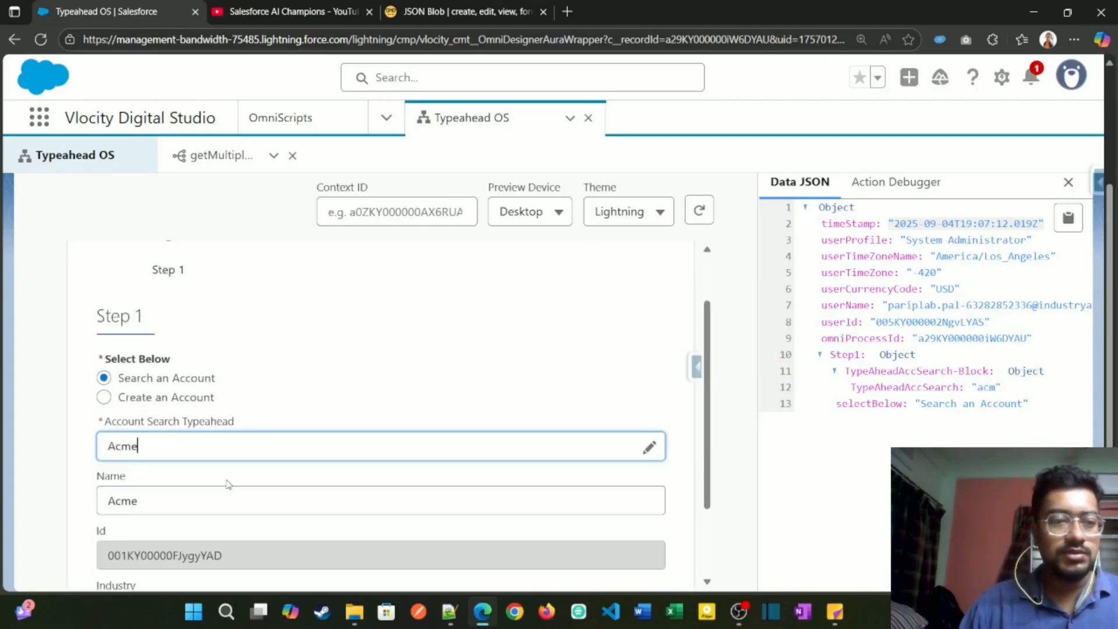
{"action": "scroll", "coordinate": [268, 554], "scroll_direction": "down", "scroll_amount": 3}
{"action": "left_click", "coordinate": [267, 554]}
Step: Examine the Contacts cards in the previewed Account step and open the first contact's inline edit form
{"action": "scroll", "coordinate": [447, 452], "scroll_direction": "down", "scroll_amount": 5}
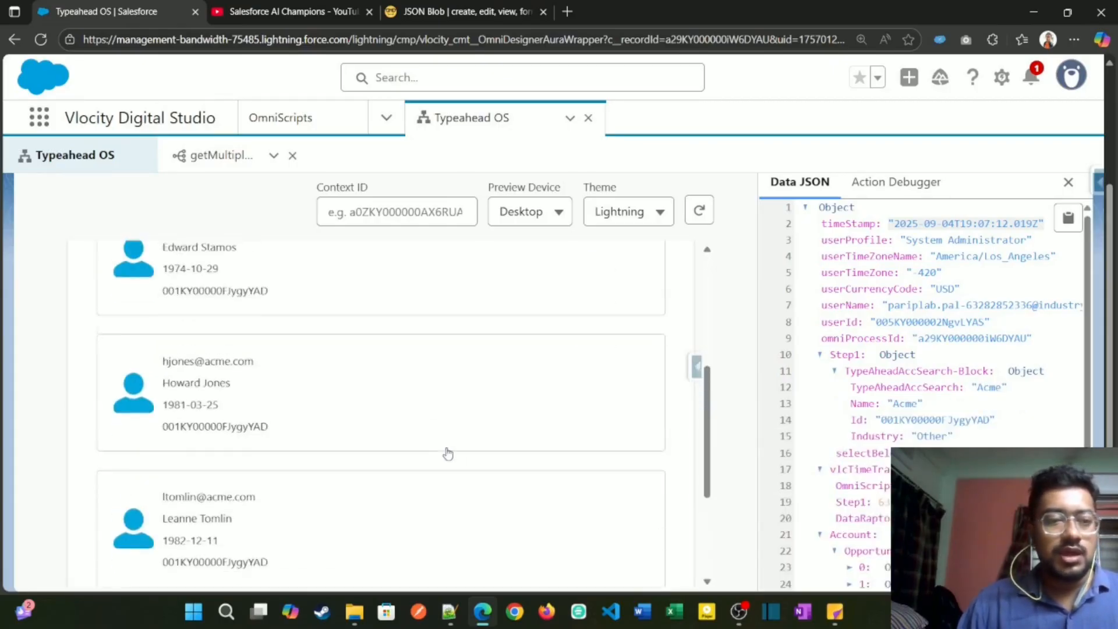
{"action": "scroll", "coordinate": [389, 459], "scroll_direction": "down", "scroll_amount": 3}
{"action": "scroll", "coordinate": [385, 431], "scroll_direction": "up", "scroll_amount": 6}
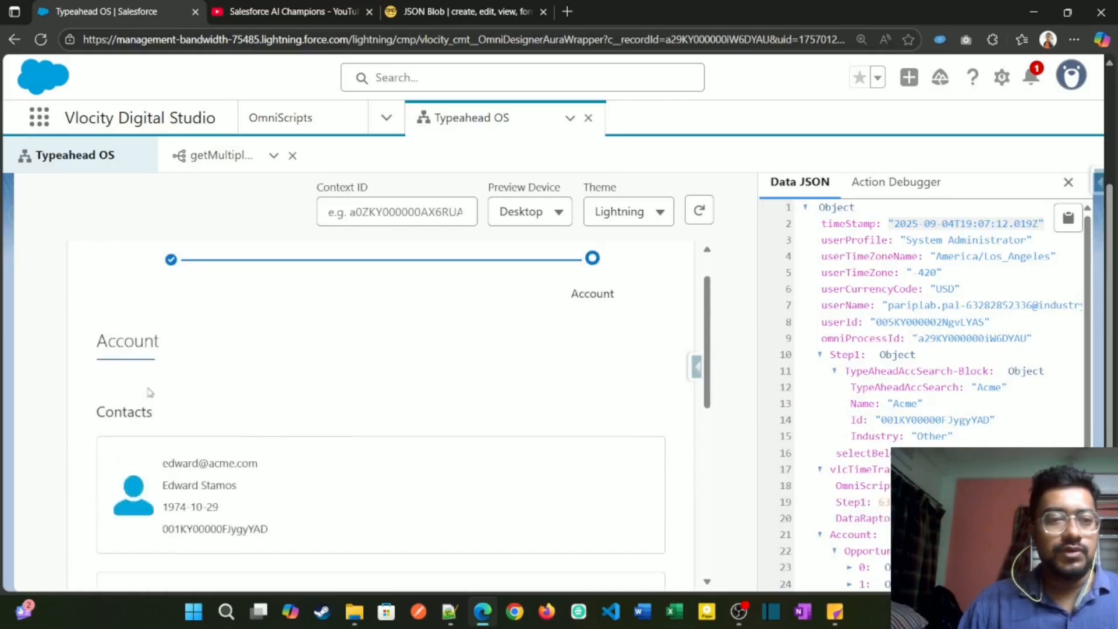
{"action": "scroll", "coordinate": [306, 480], "scroll_direction": "down", "scroll_amount": 1}
{"action": "left_click", "coordinate": [351, 348]}
{"action": "scroll", "coordinate": [260, 369], "scroll_direction": "down", "scroll_amount": 3}
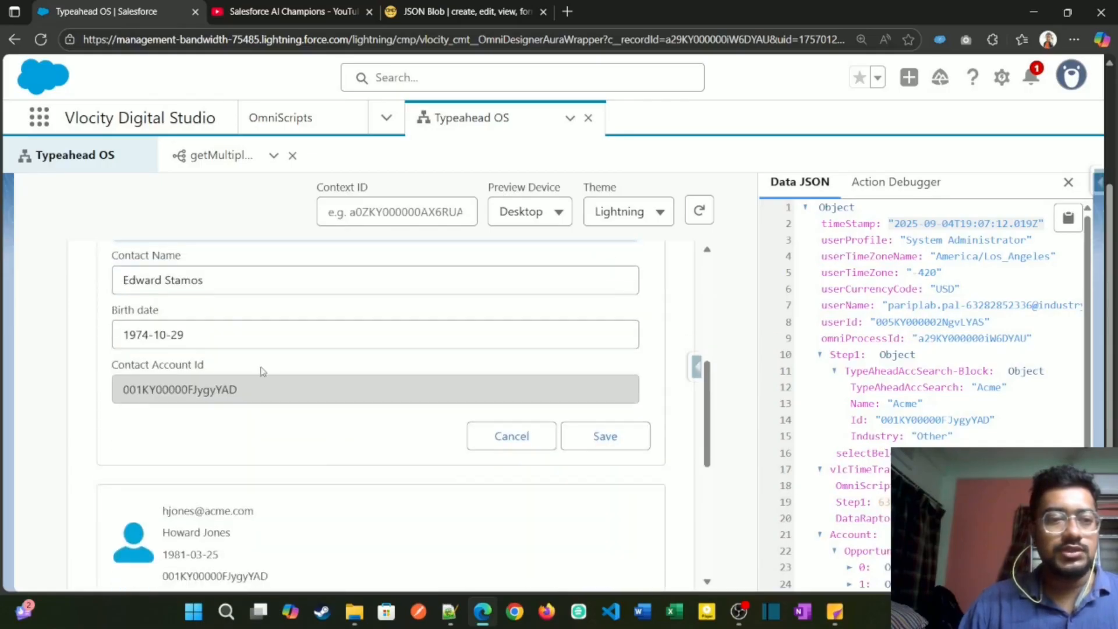
{"action": "scroll", "coordinate": [195, 322], "scroll_direction": "up", "scroll_amount": 1}
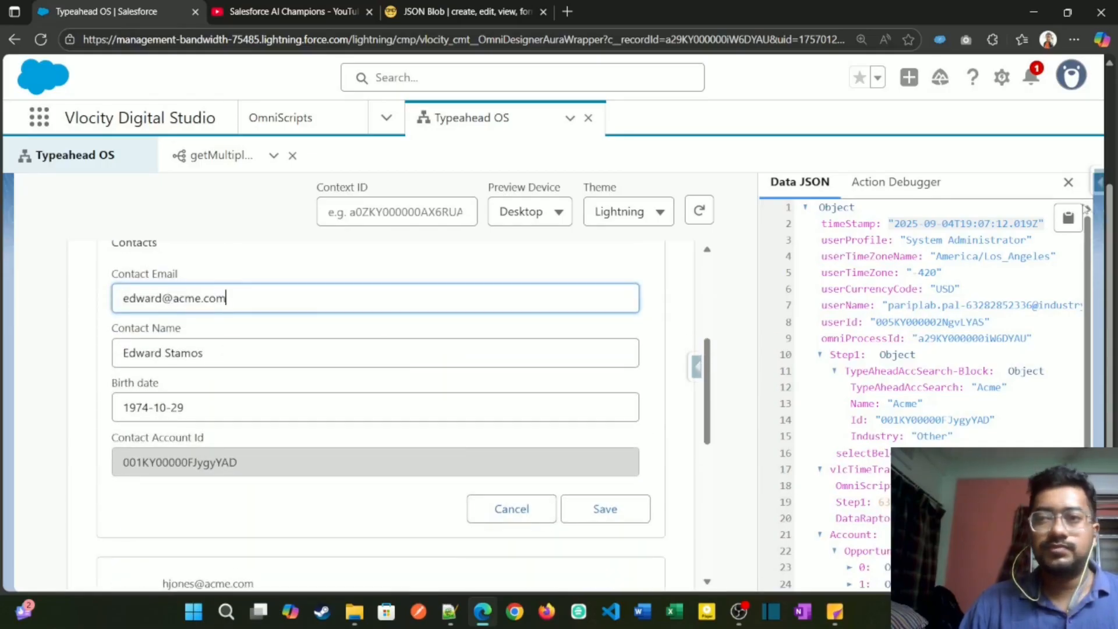
Step: Hide the Data JSON pane and check another contact's inline edit form, cancelling all open contact edits
{"action": "left_click", "coordinate": [1069, 183]}
{"action": "scroll", "coordinate": [517, 337], "scroll_direction": "up", "scroll_amount": 1}
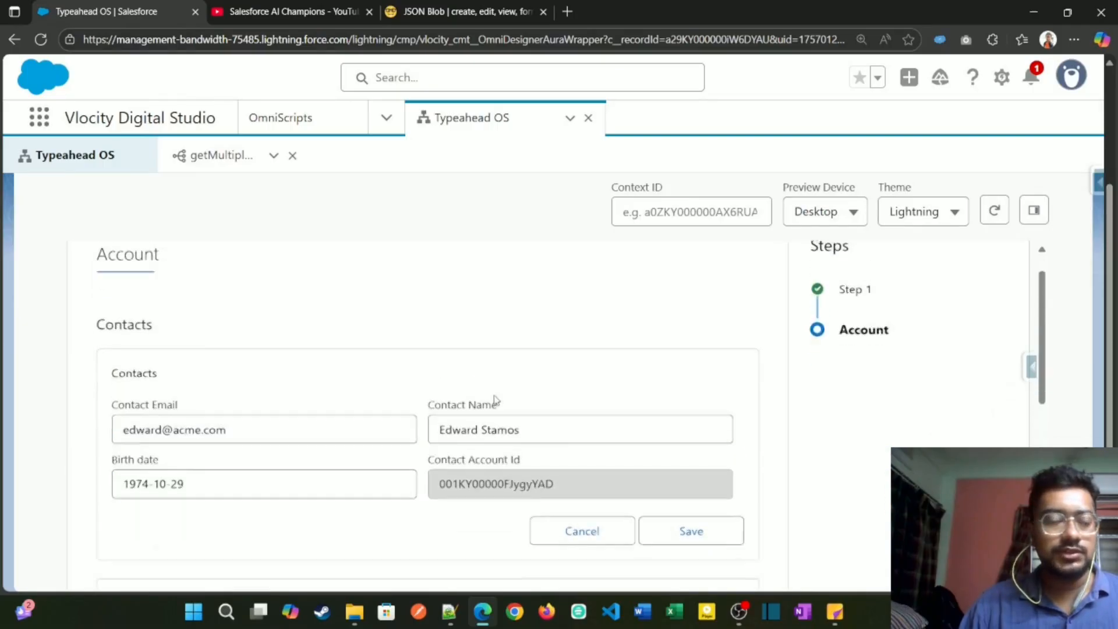
{"action": "scroll", "coordinate": [492, 399], "scroll_direction": "down", "scroll_amount": 5}
{"action": "left_click", "coordinate": [526, 338]}
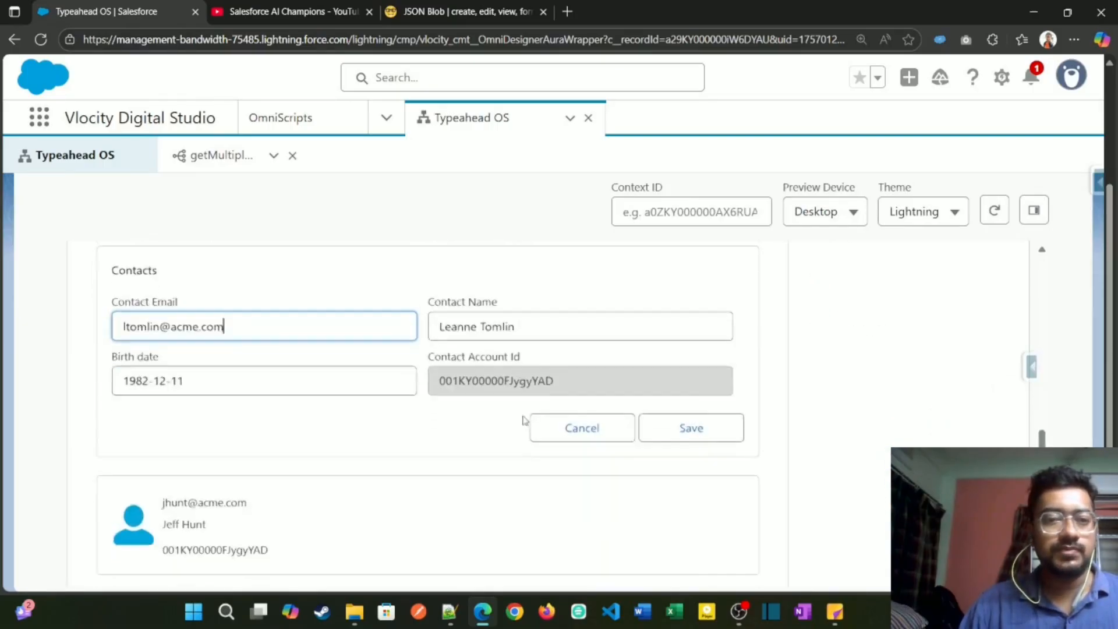
{"action": "scroll", "coordinate": [542, 390], "scroll_direction": "down", "scroll_amount": 1}
{"action": "left_click", "coordinate": [559, 365]}
{"action": "left_click", "coordinate": [560, 438]}
{"action": "scroll", "coordinate": [560, 436], "scroll_direction": "up", "scroll_amount": 5}
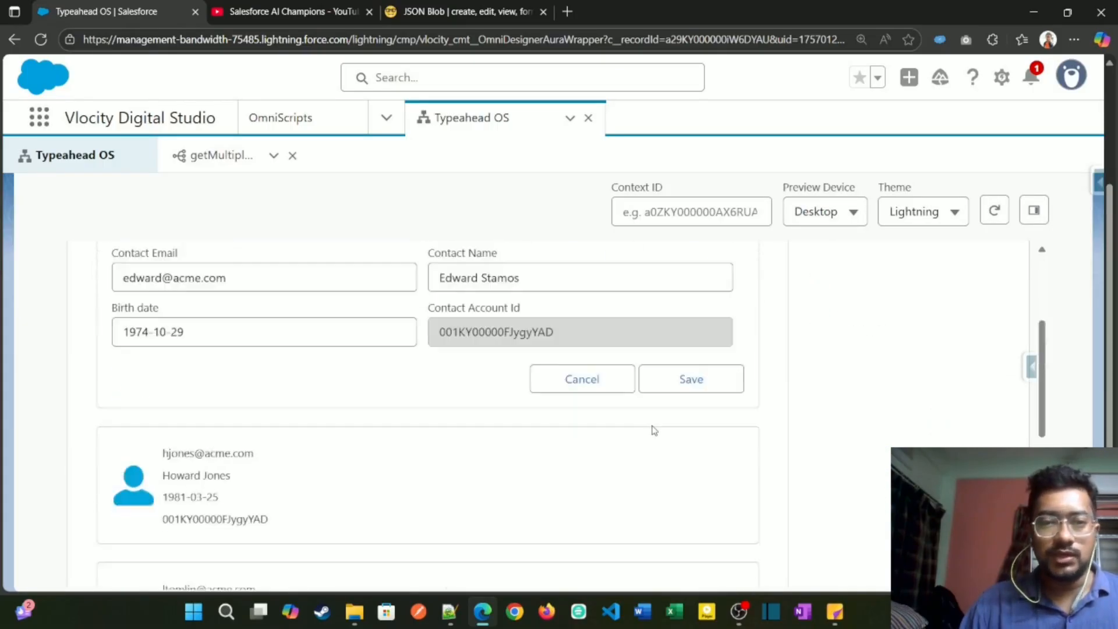
{"action": "left_click", "coordinate": [582, 524]}
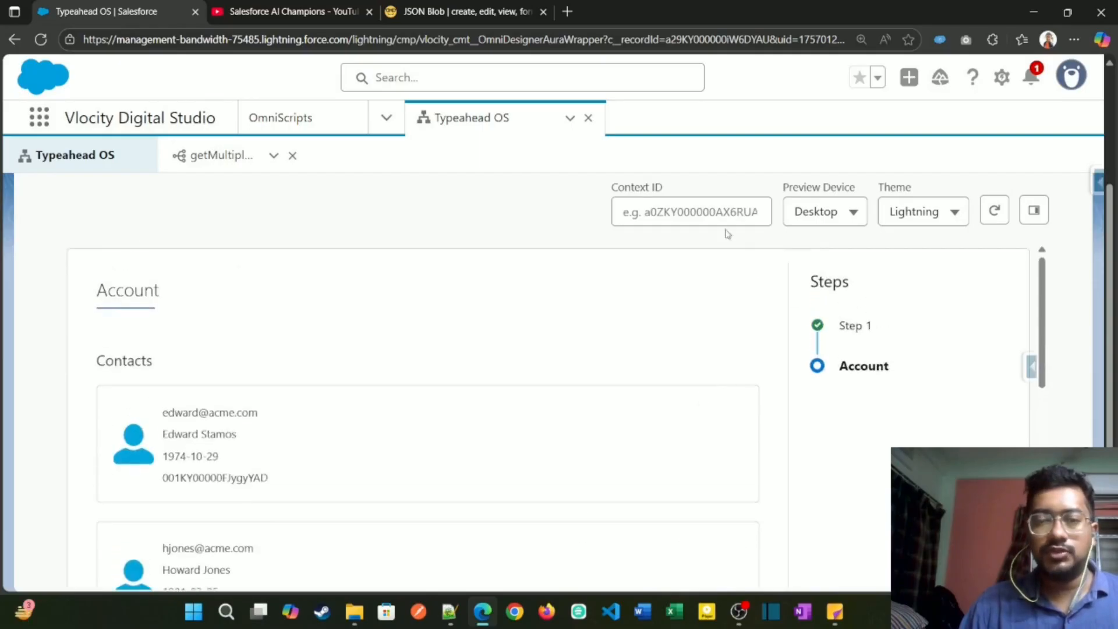
Step: Return to the OmniScript design and set the Contacts edit block's Edit Block Mode to Table
{"action": "scroll", "coordinate": [536, 324], "scroll_direction": "up", "scroll_amount": 3}
{"action": "left_click", "coordinate": [754, 216]}
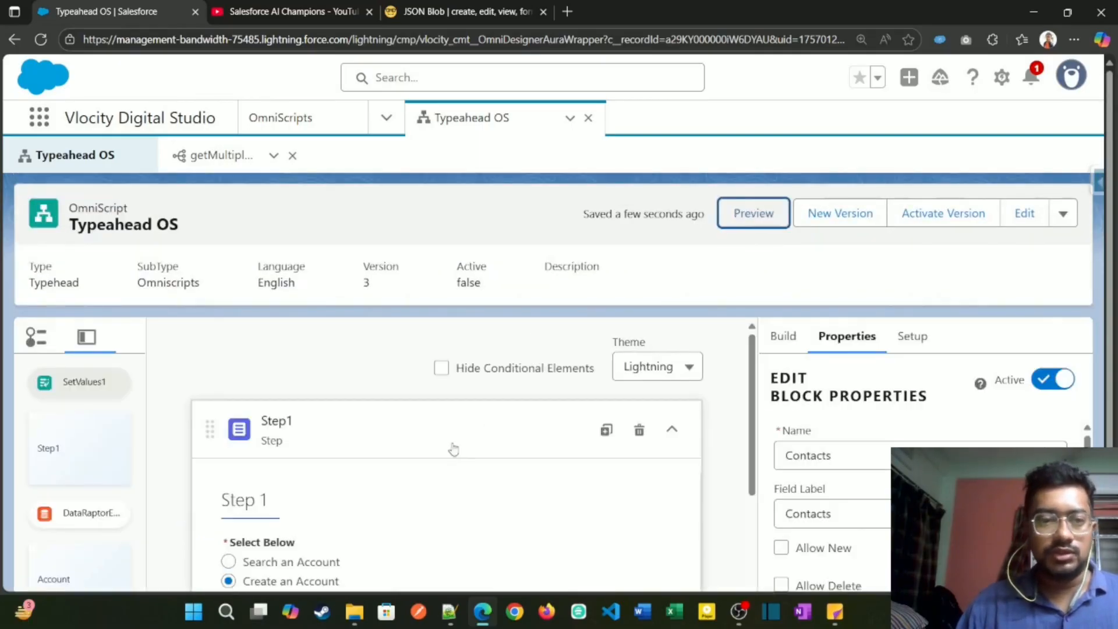
{"action": "scroll", "coordinate": [454, 448], "scroll_direction": "down", "scroll_amount": 10}
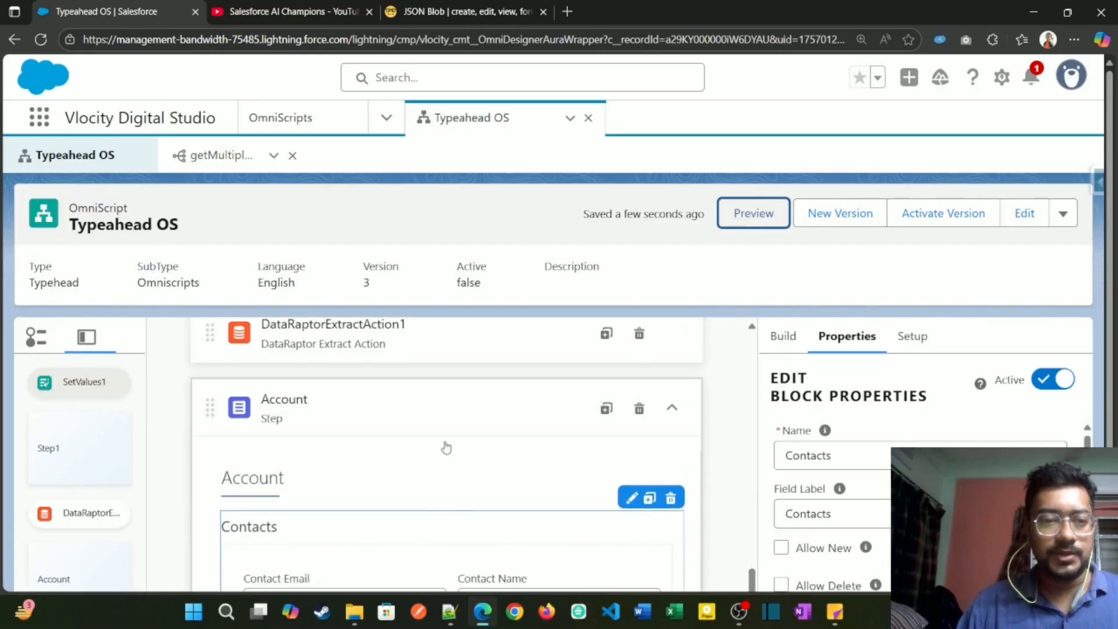
{"action": "scroll", "coordinate": [446, 448], "scroll_direction": "down", "scroll_amount": 3}
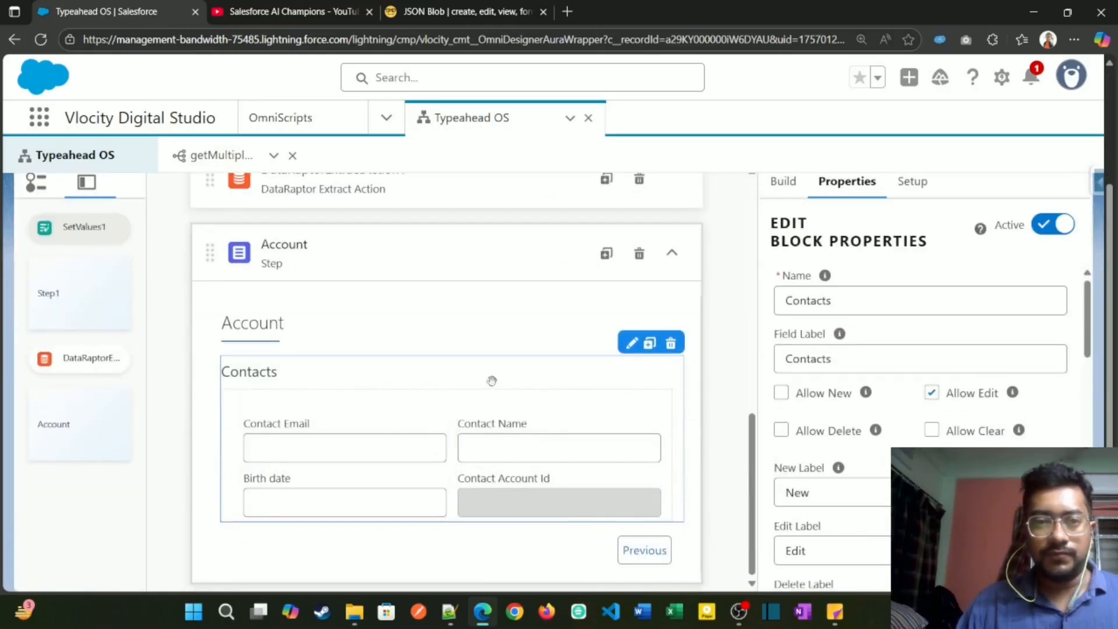
{"action": "scroll", "coordinate": [811, 441], "scroll_direction": "down", "scroll_amount": 5}
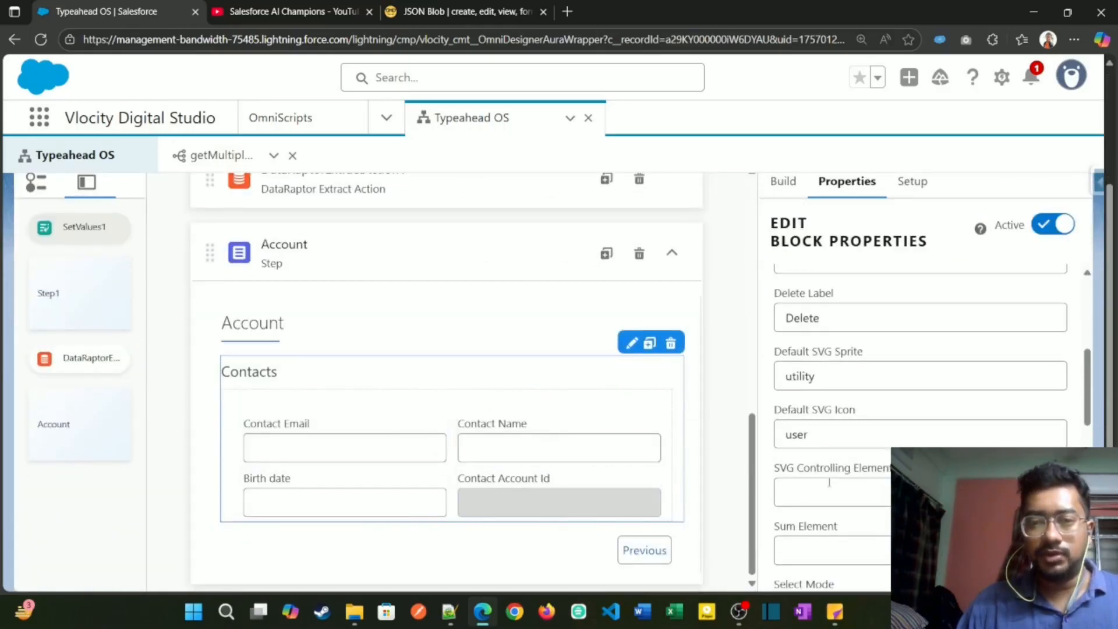
{"action": "scroll", "coordinate": [829, 483], "scroll_direction": "down", "scroll_amount": 5}
{"action": "left_click", "coordinate": [830, 436]}
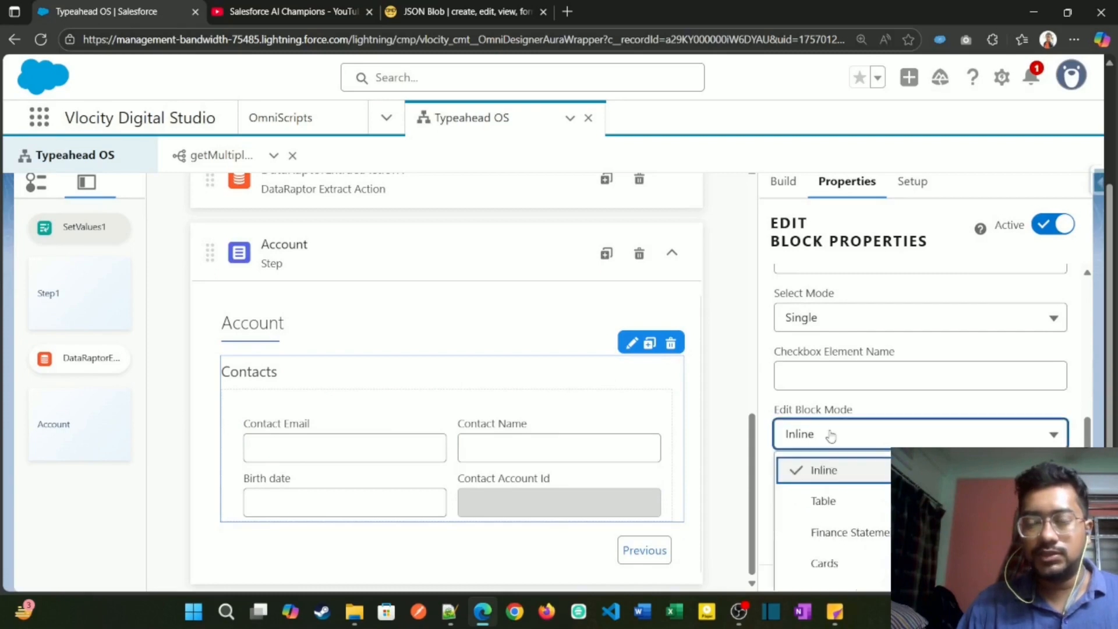
{"action": "left_click", "coordinate": [827, 500]}
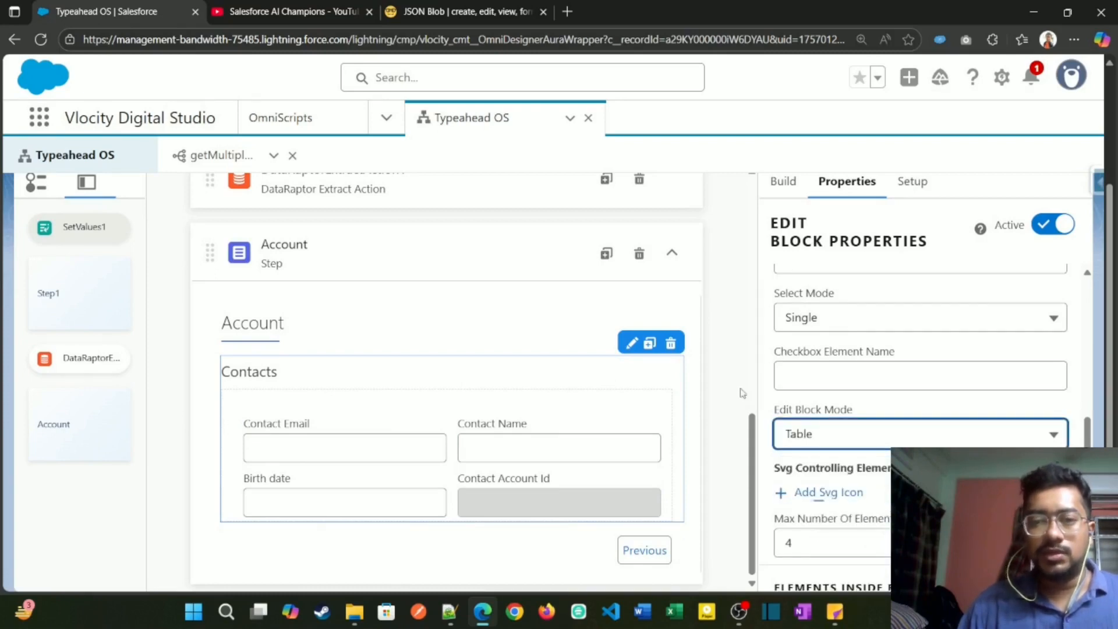
Step: Preview the OmniScript again with the Contacts edit block in Table mode
{"action": "scroll", "coordinate": [769, 361], "scroll_direction": "up", "scroll_amount": 3}
{"action": "scroll", "coordinate": [731, 379], "scroll_direction": "up", "scroll_amount": 6}
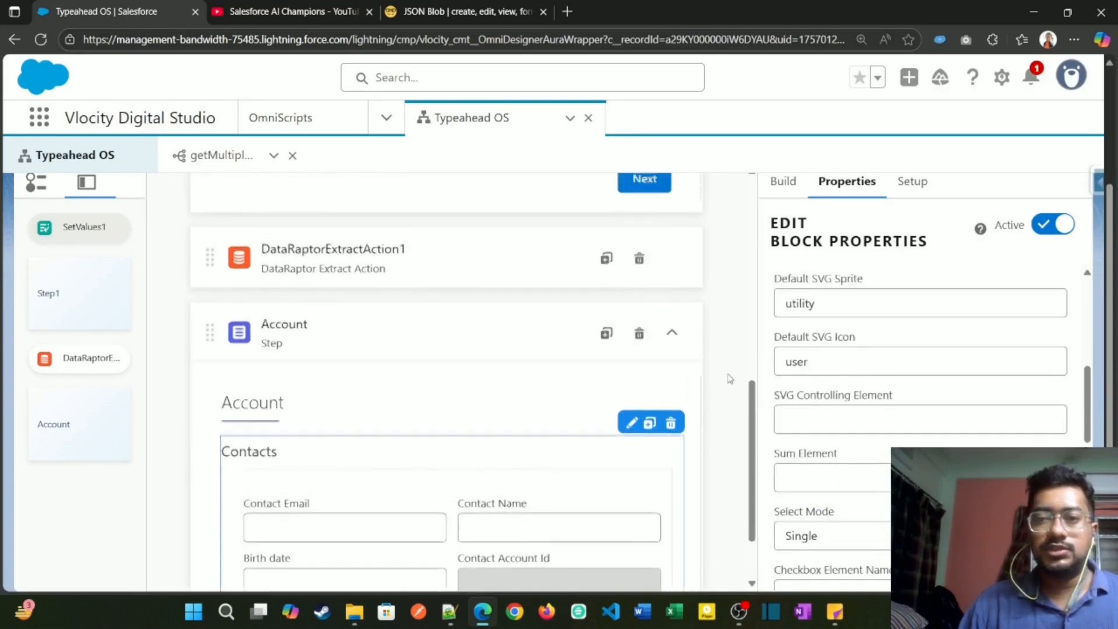
{"action": "scroll", "coordinate": [772, 352], "scroll_direction": "up", "scroll_amount": 5}
{"action": "scroll", "coordinate": [765, 229], "scroll_direction": "up", "scroll_amount": 3}
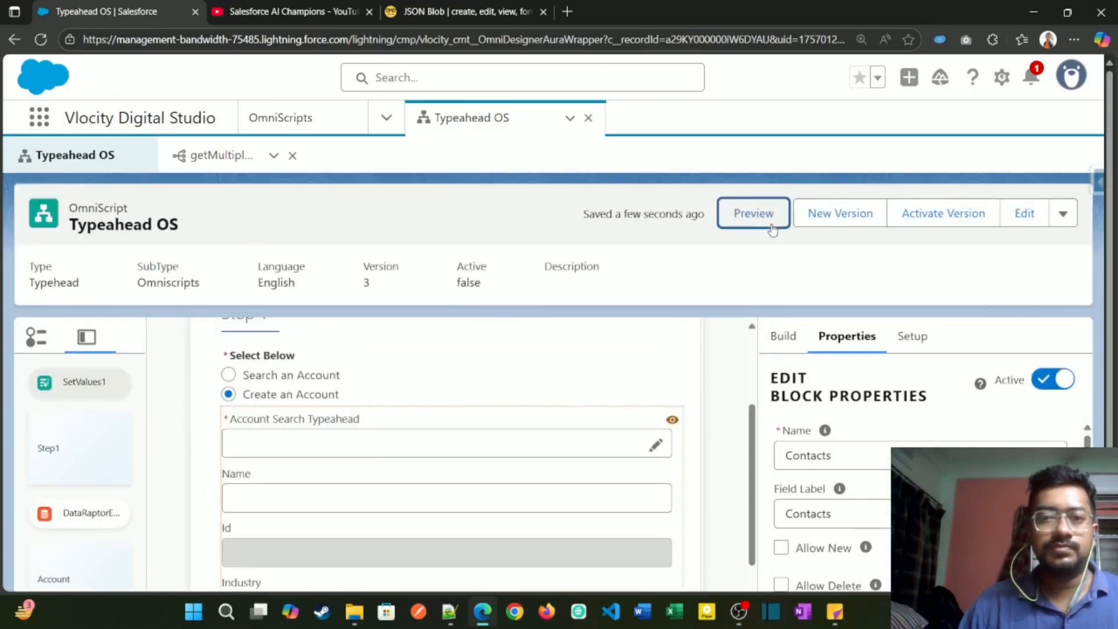
{"action": "left_click", "coordinate": [755, 213]}
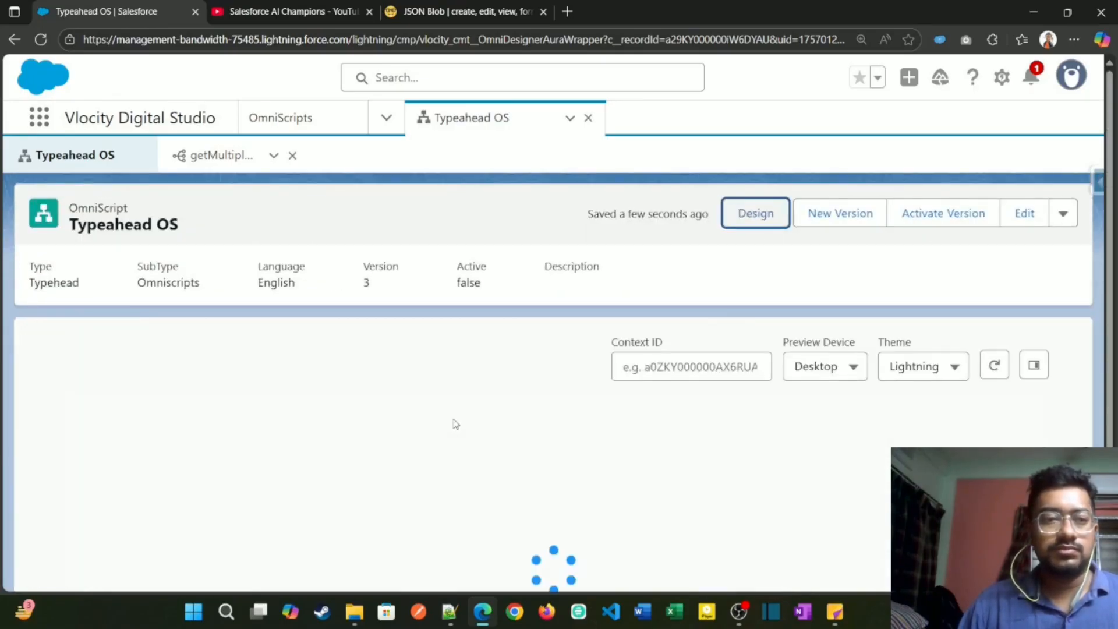
{"action": "scroll", "coordinate": [180, 387], "scroll_direction": "down", "scroll_amount": 3}
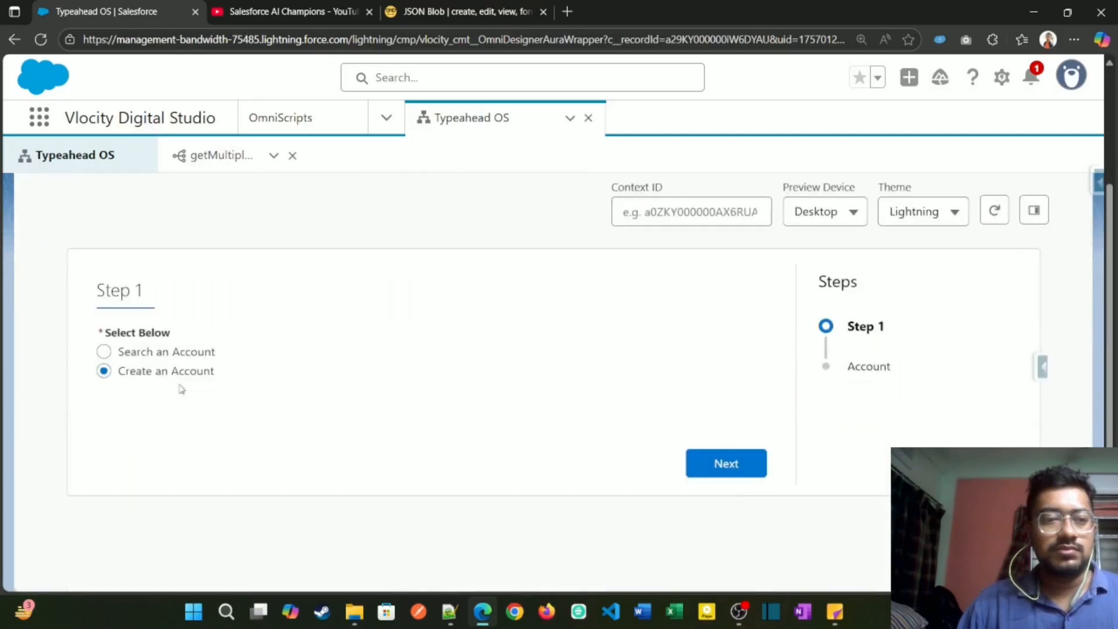
Step: Search for the account with "ac" in the preview, select Acme and examine the Contacts table in the Account step
{"action": "left_click", "coordinate": [186, 353]}
{"action": "left_click", "coordinate": [429, 420]}
{"action": "type", "text": "ac"}
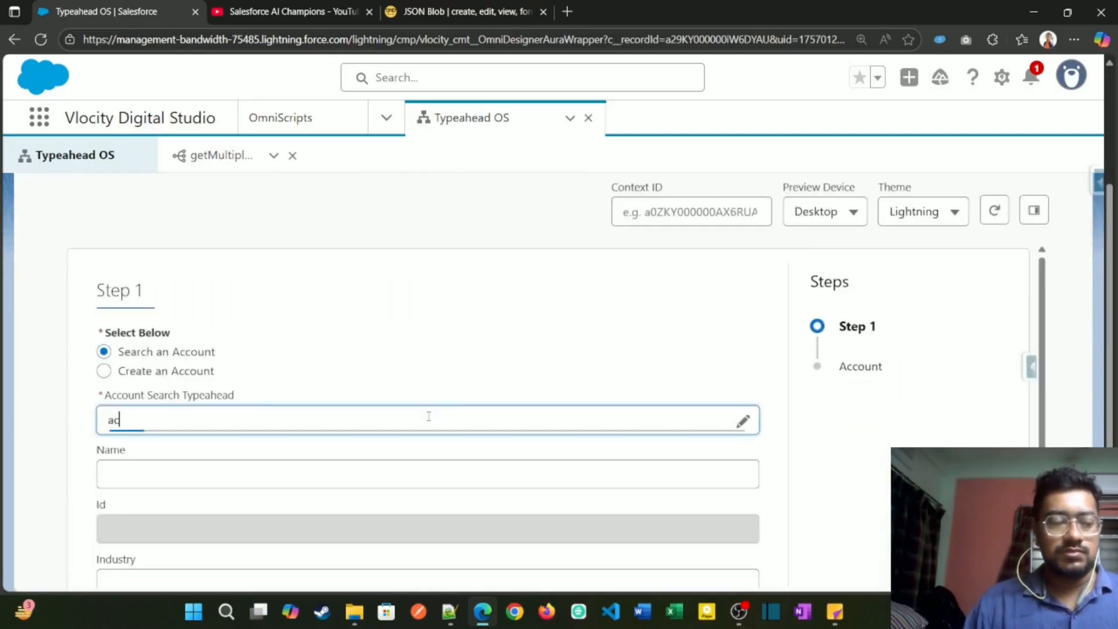
{"action": "left_click", "coordinate": [374, 456]}
{"action": "scroll", "coordinate": [377, 461], "scroll_direction": "down", "scroll_amount": 2}
{"action": "left_click", "coordinate": [718, 548]}
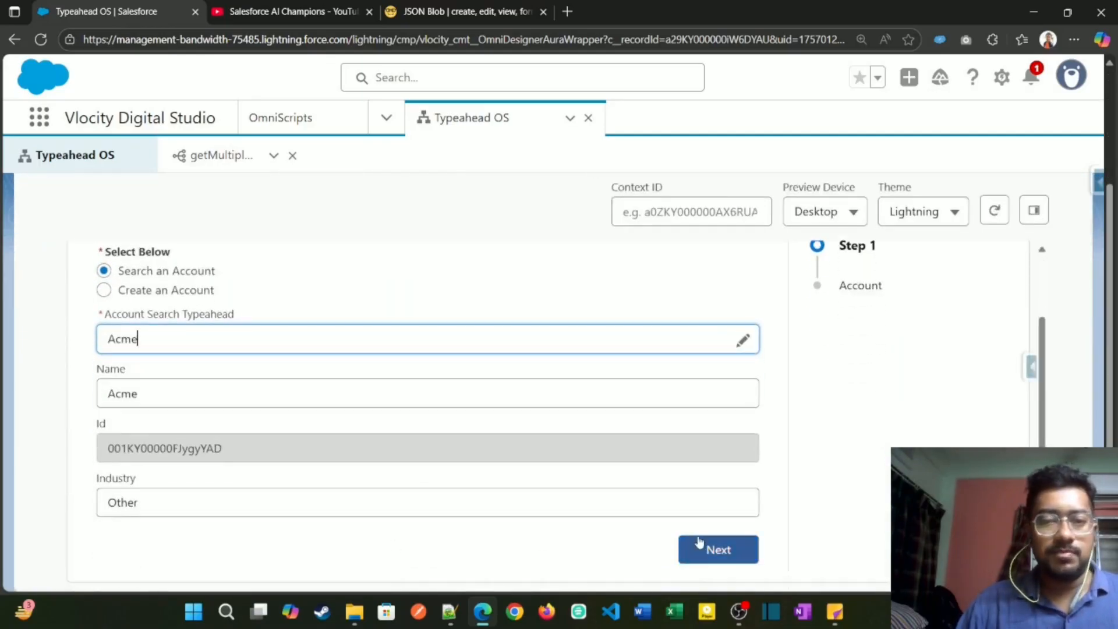
{"action": "scroll", "coordinate": [334, 395], "scroll_direction": "down", "scroll_amount": 1}
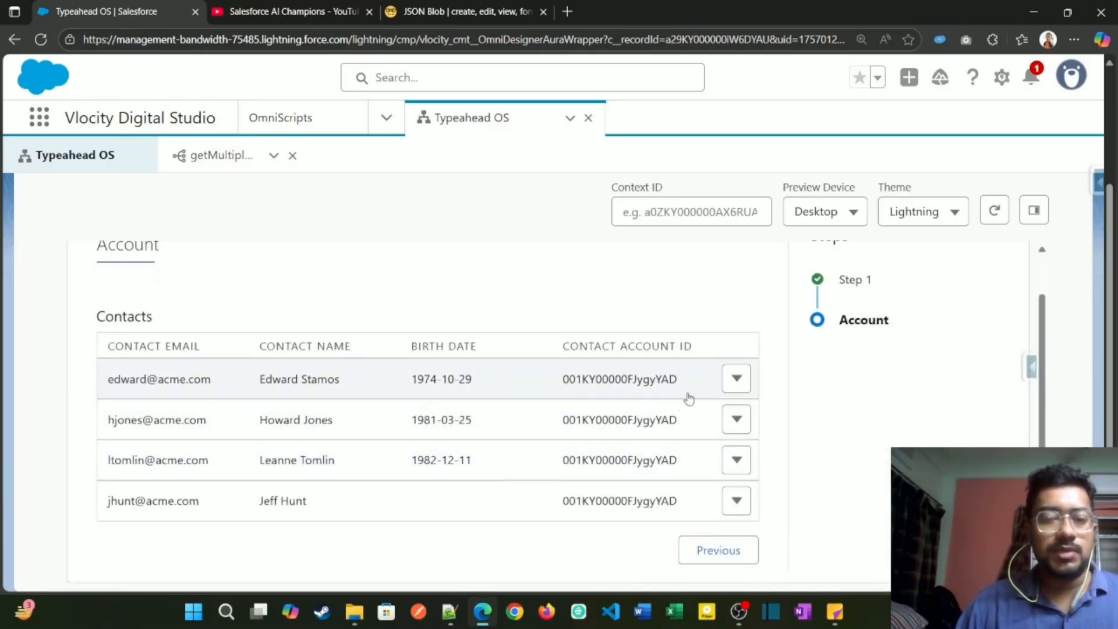
Step: Examine the Contacts table's columns and check the first contact's edit form twice, closing it without changes
{"action": "left_click_drag", "start_coordinate": [108, 349], "coordinate": [706, 352]}
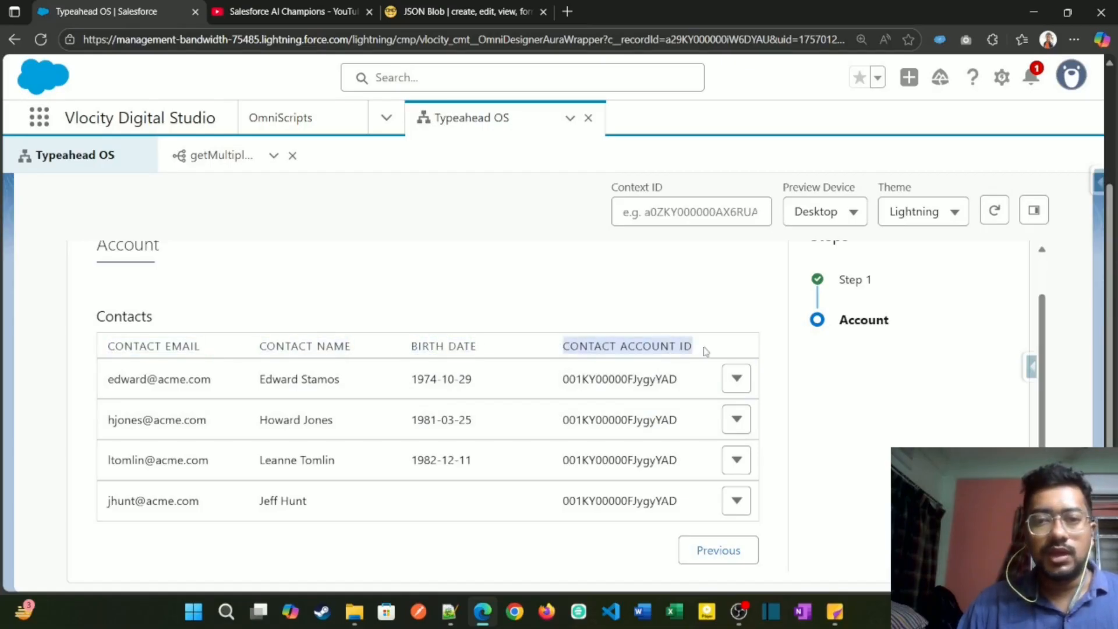
{"action": "left_click", "coordinate": [737, 379]}
{"action": "left_click", "coordinate": [721, 415]}
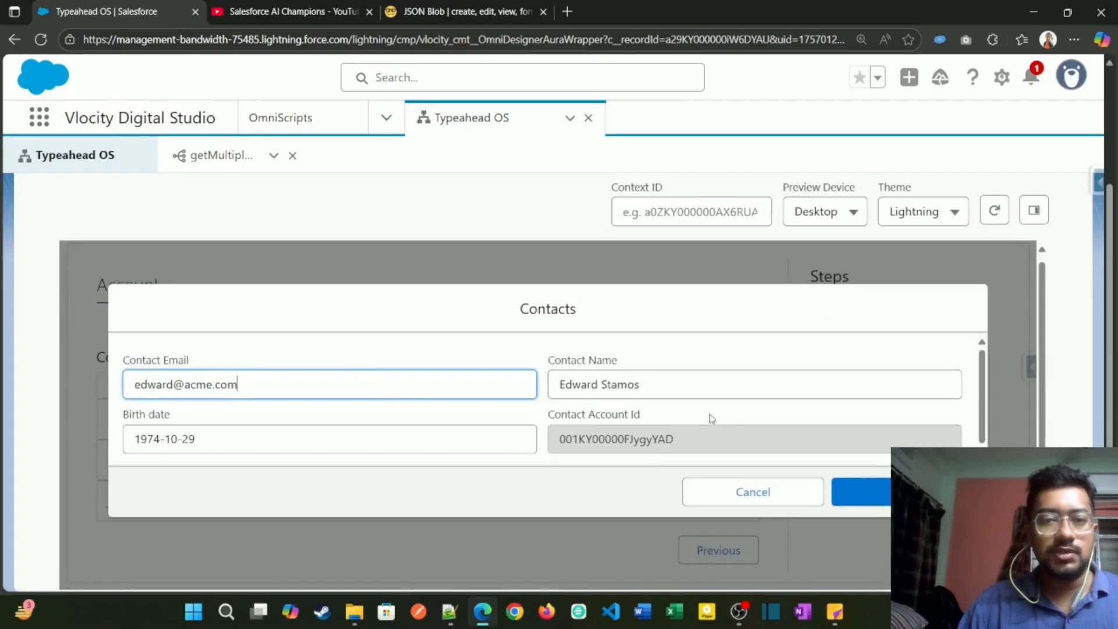
{"action": "left_click", "coordinate": [844, 495]}
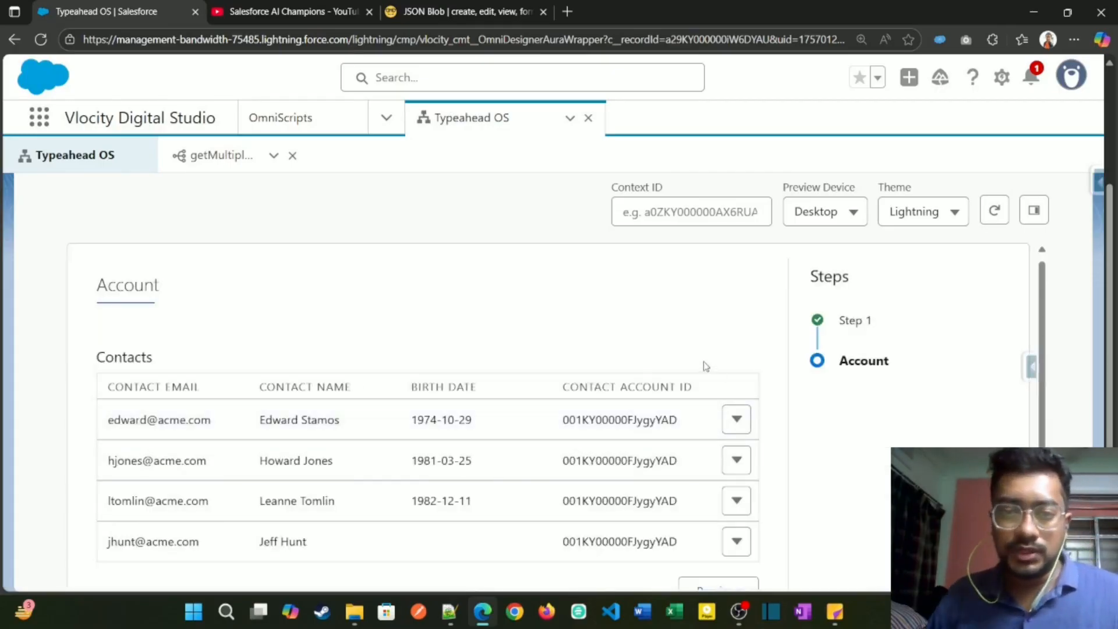
{"action": "left_click", "coordinate": [736, 419]}
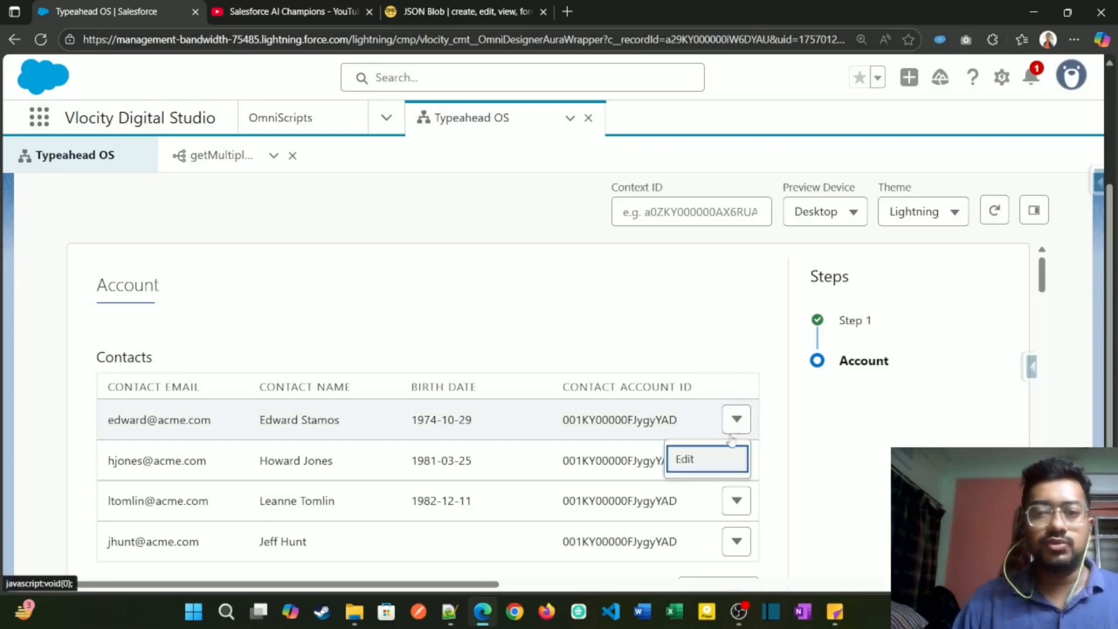
{"action": "left_click", "coordinate": [717, 458]}
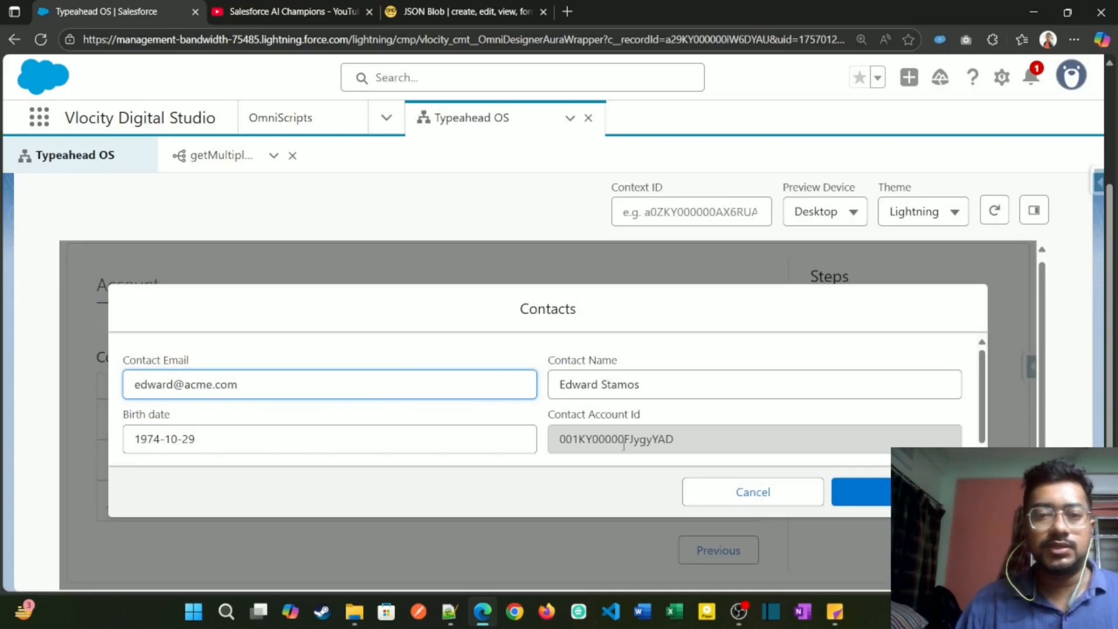
{"action": "left_click", "coordinate": [708, 493]}
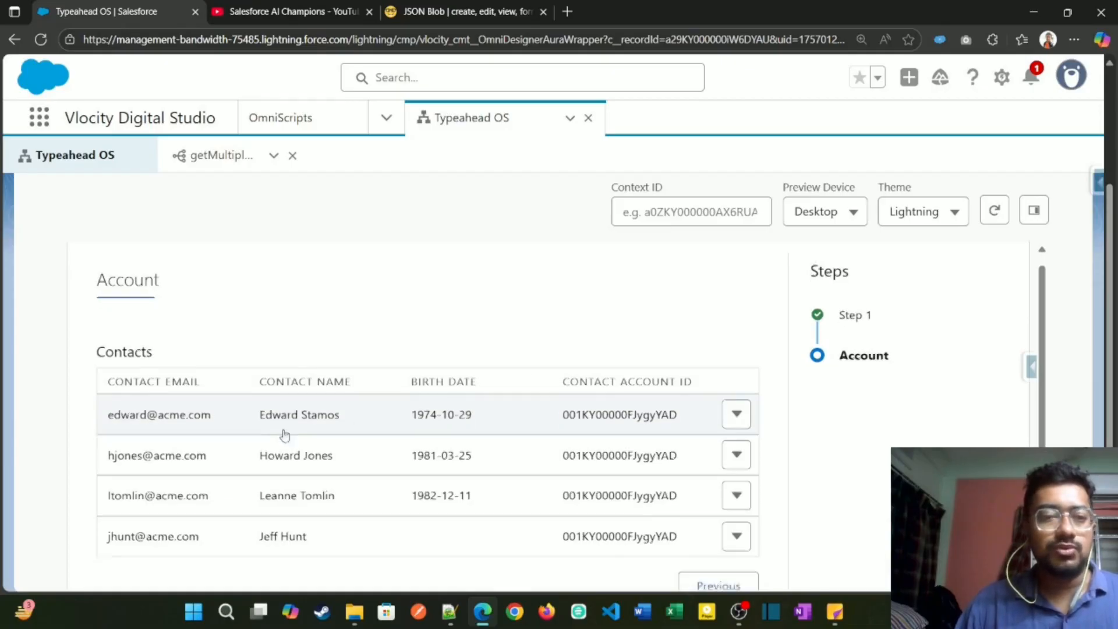
Step: Return to the OmniScript design and inspect the first Opportunities record's fields in the JSON Blob response
{"action": "scroll", "coordinate": [761, 474], "scroll_direction": "down", "scroll_amount": 1}
{"action": "scroll", "coordinate": [757, 314], "scroll_direction": "up", "scroll_amount": 4}
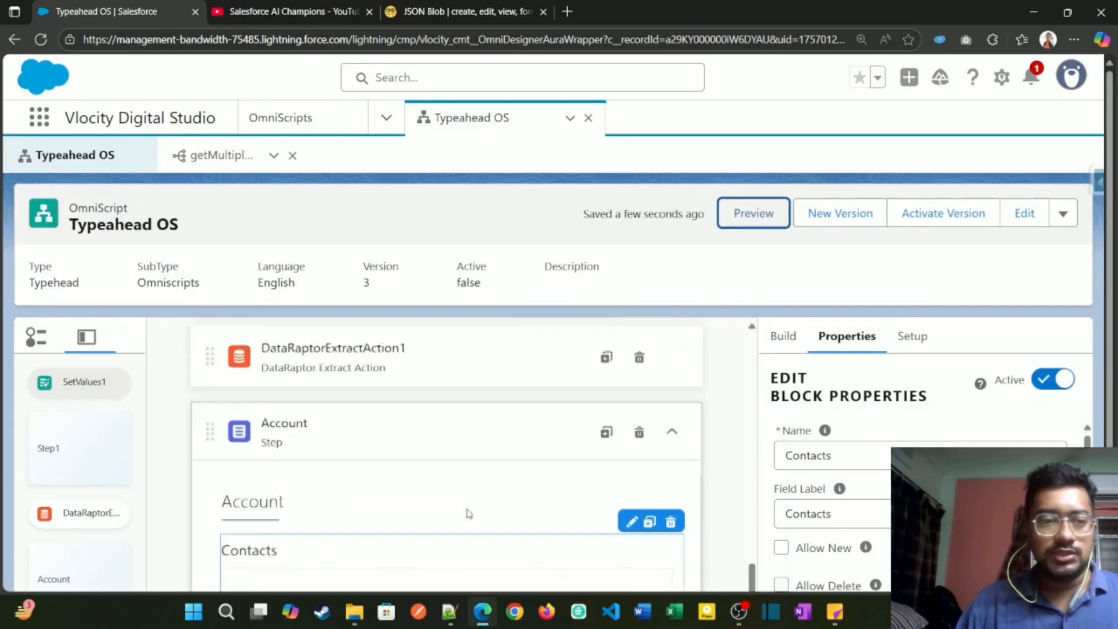
{"action": "scroll", "coordinate": [495, 512], "scroll_direction": "down", "scroll_amount": 5}
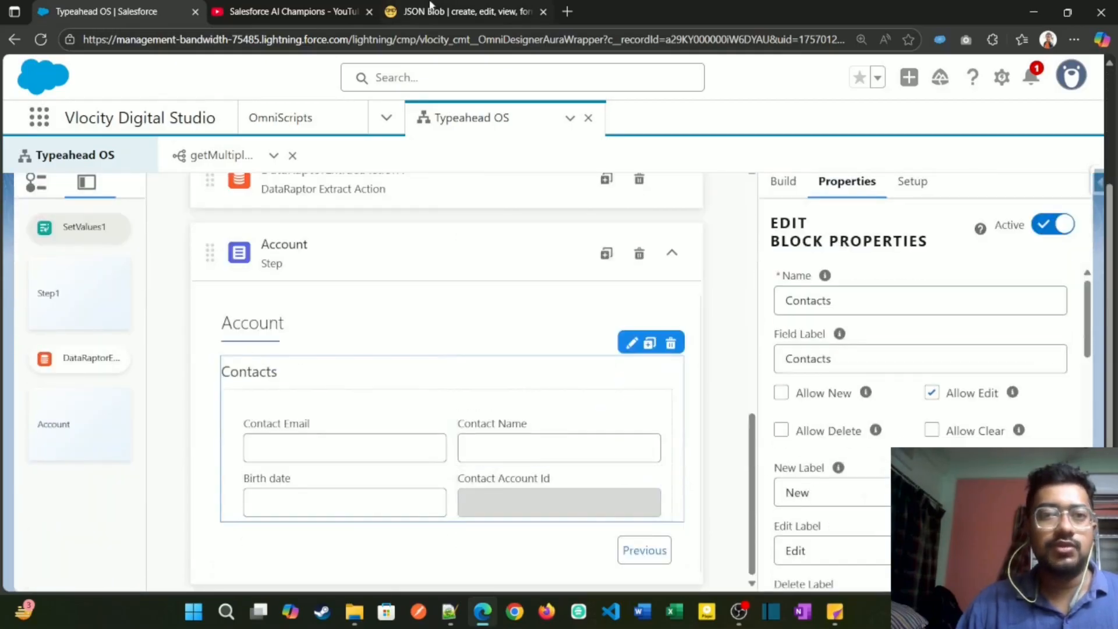
{"action": "left_click", "coordinate": [431, 10]}
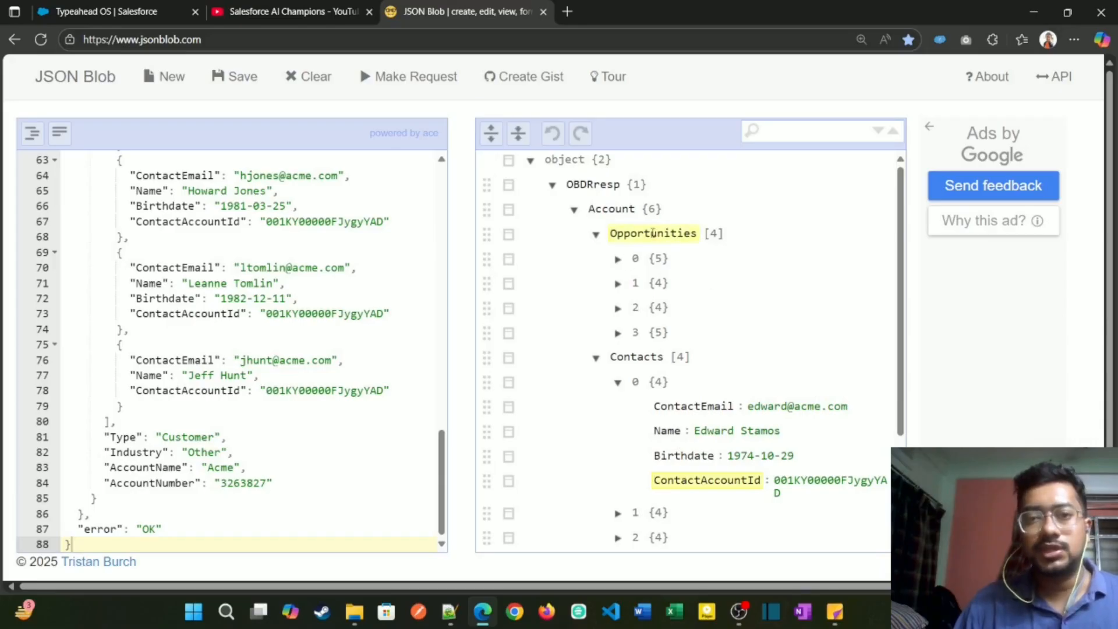
{"action": "left_click", "coordinate": [618, 259]}
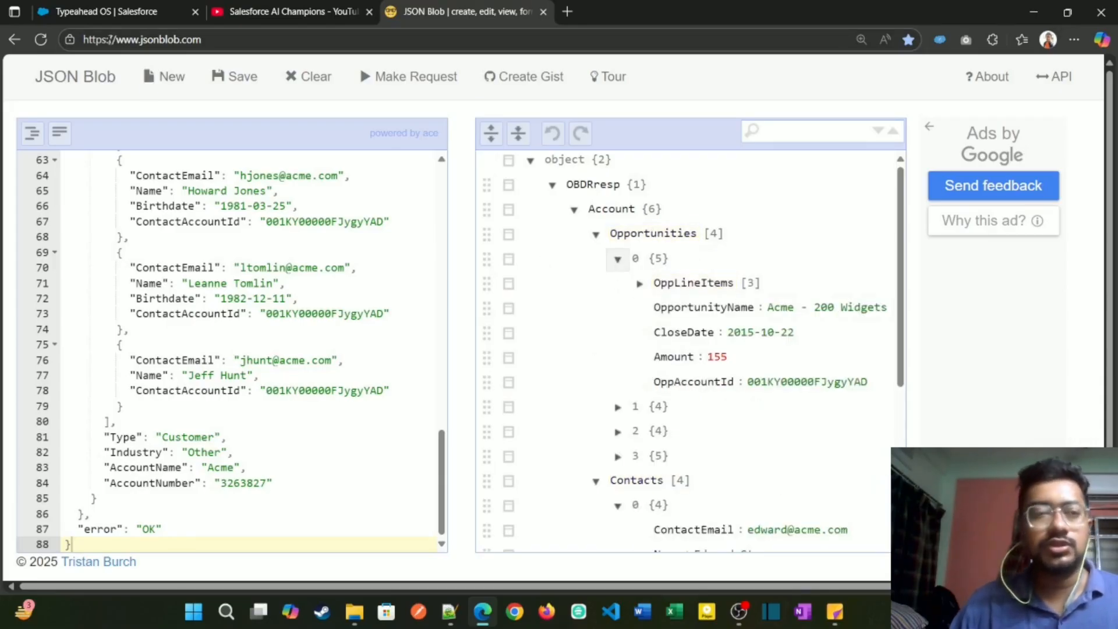
Step: Find the Block element with "blo" in the Typeahead OS design and add it below Contacts in the Account step
{"action": "left_click", "coordinate": [105, 11]}
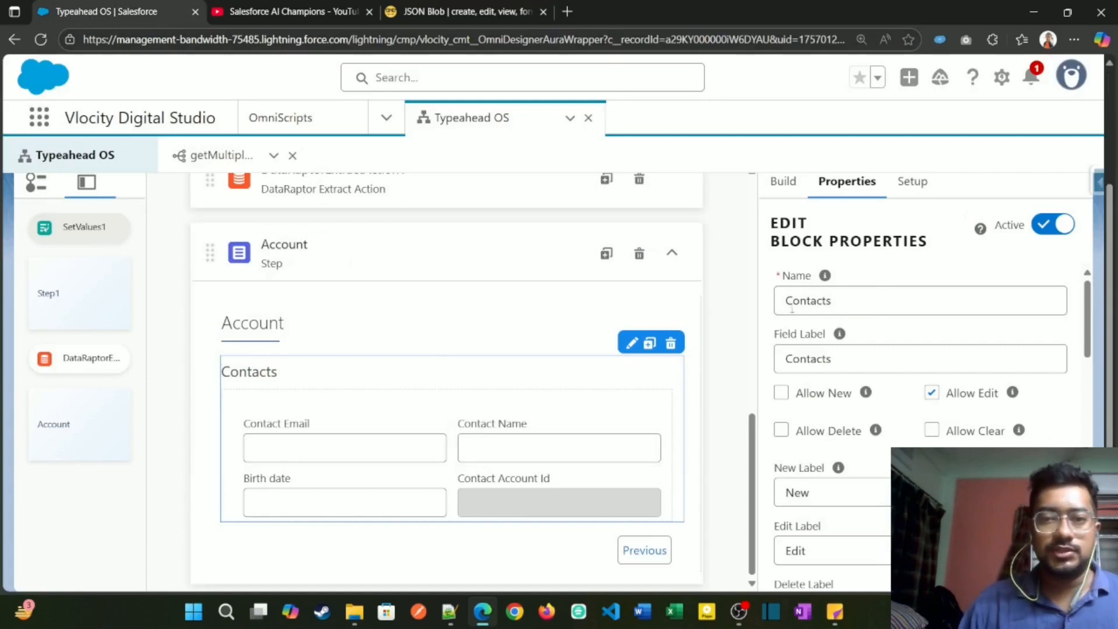
{"action": "left_click", "coordinate": [783, 181]}
{"action": "left_click", "coordinate": [816, 223]}
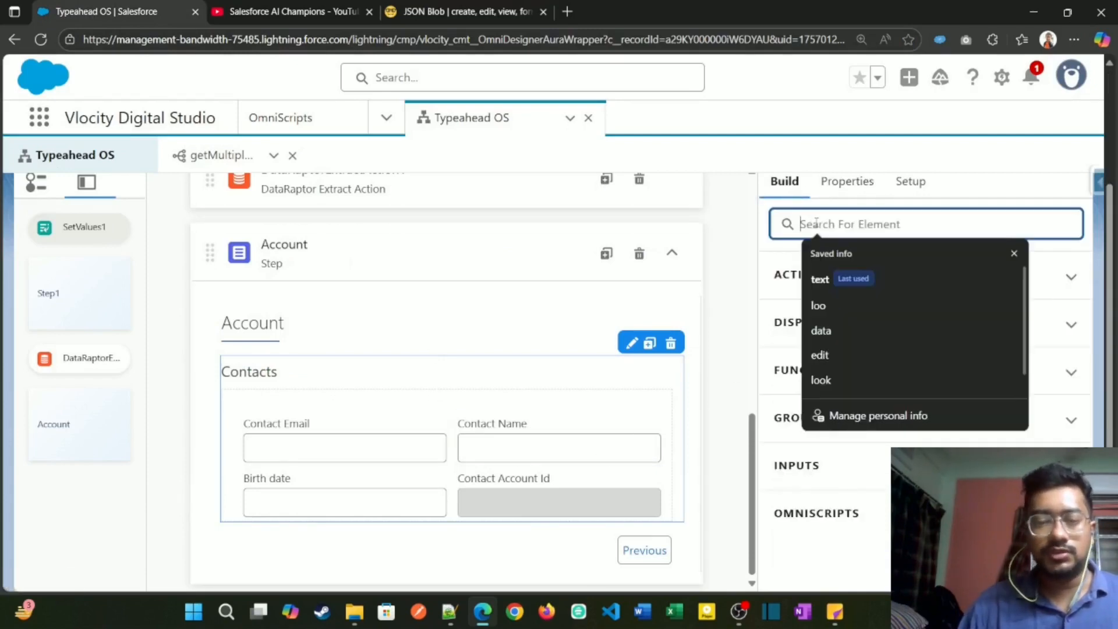
{"action": "type", "text": "bloc"}
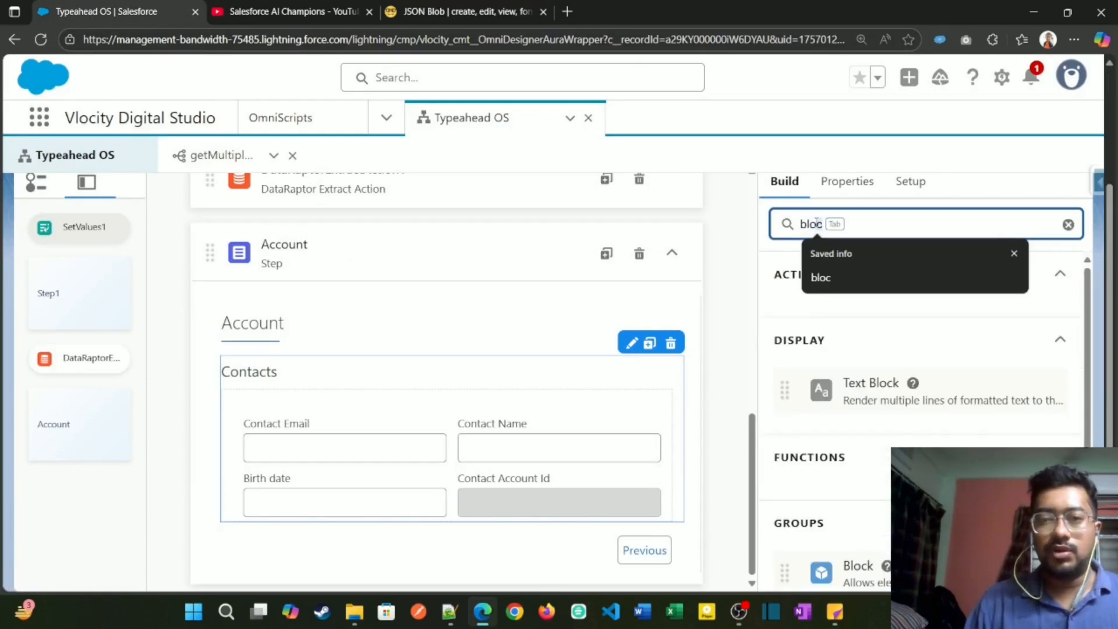
{"action": "key", "text": "BackSpace"}
{"action": "scroll", "coordinate": [839, 431], "scroll_direction": "down", "scroll_amount": 2}
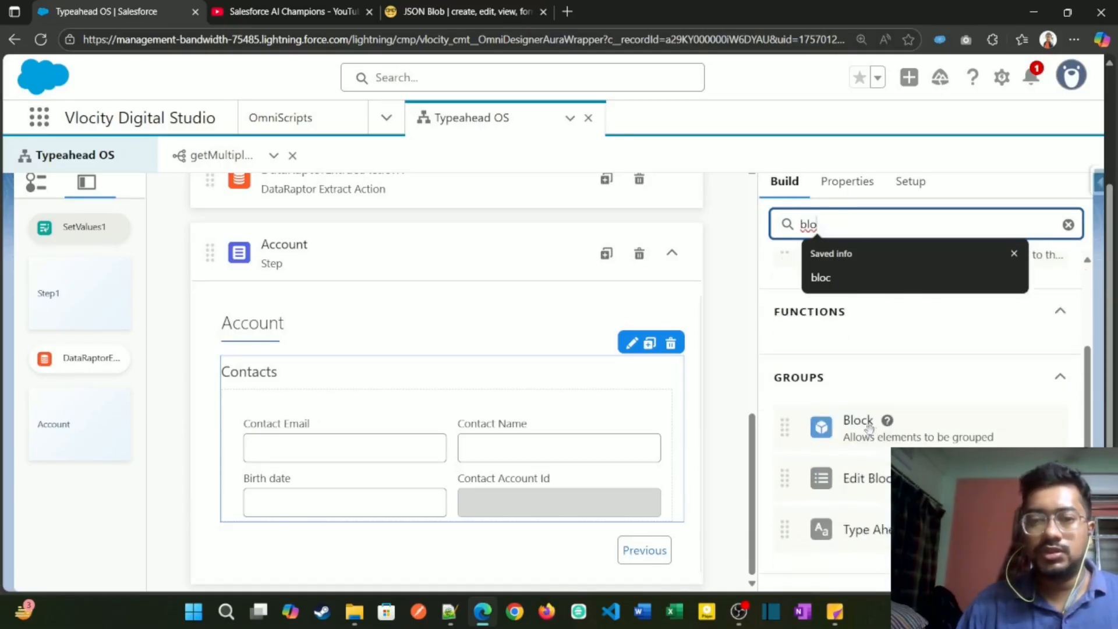
{"action": "left_click_drag", "start_coordinate": [869, 428], "coordinate": [383, 533]}
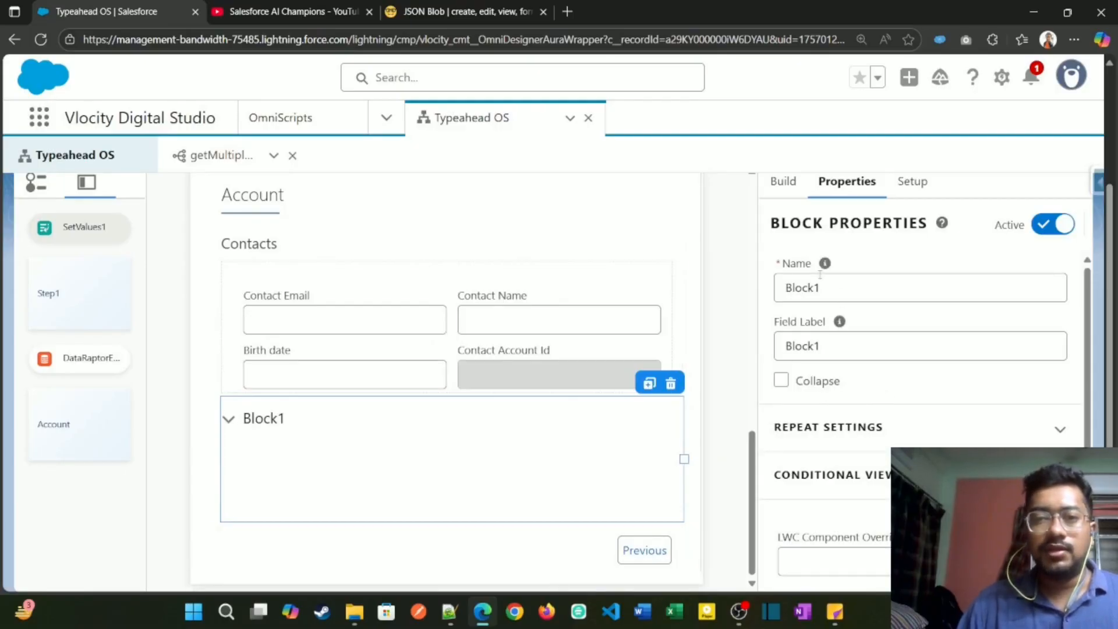
Step: Copy the Opportunities key from the JSON and use it as the new block's name and field label
{"action": "left_click", "coordinate": [470, 10]}
{"action": "double_click", "coordinate": [640, 232]}
{"action": "key", "text": "ctrl+c"}
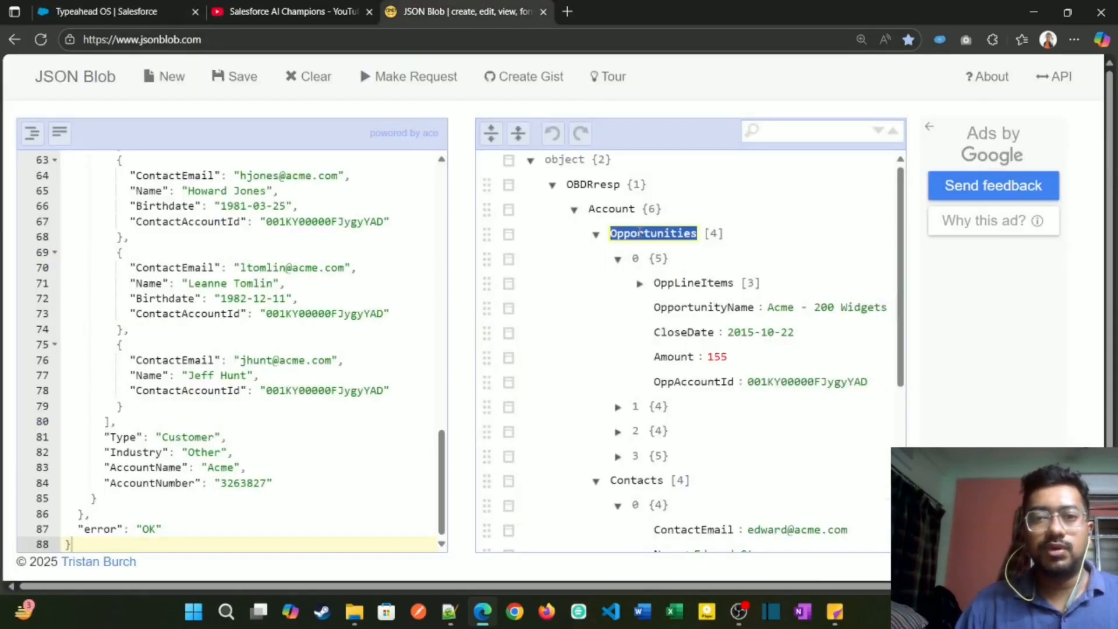
{"action": "left_click", "coordinate": [93, 14]}
{"action": "double_click", "coordinate": [891, 290]}
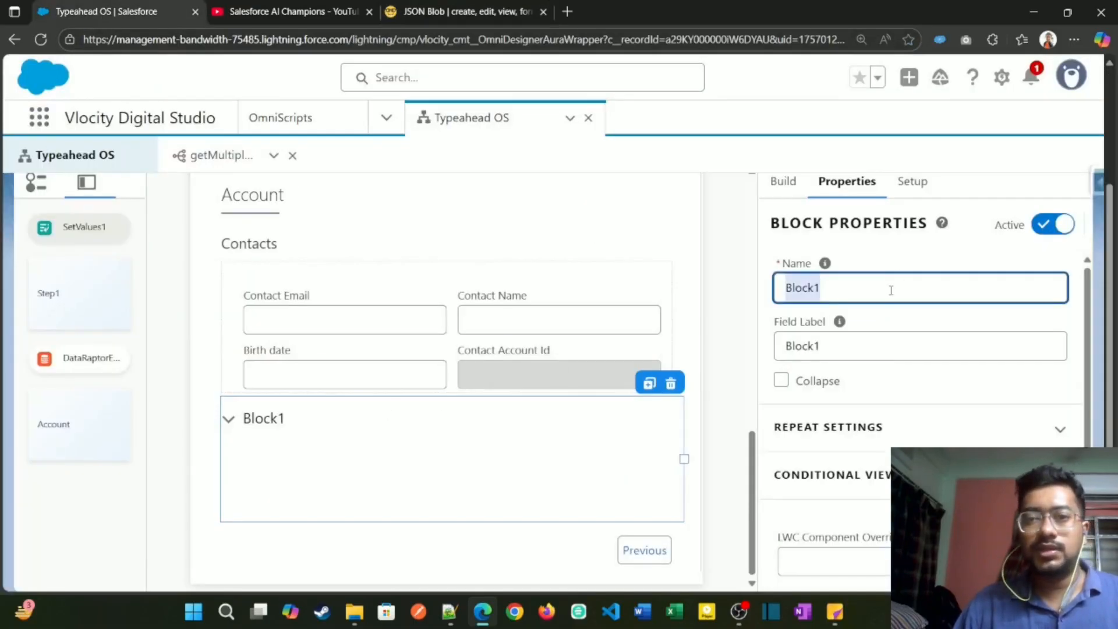
{"action": "key", "text": "ctrl+v"}
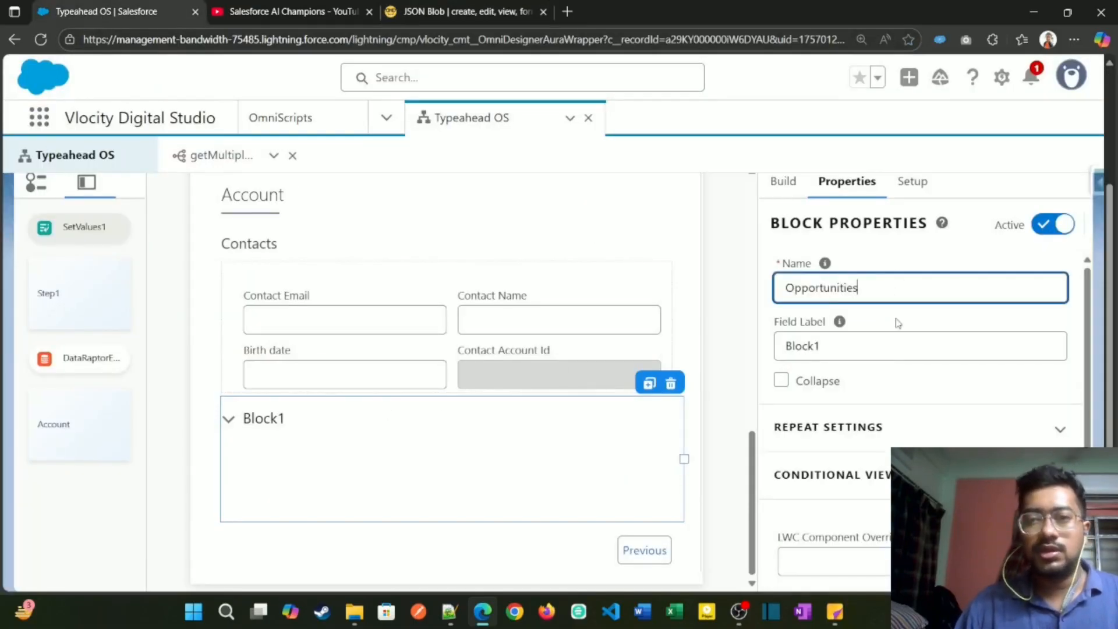
{"action": "double_click", "coordinate": [855, 348]}
{"action": "key", "text": "ctrl+v"}
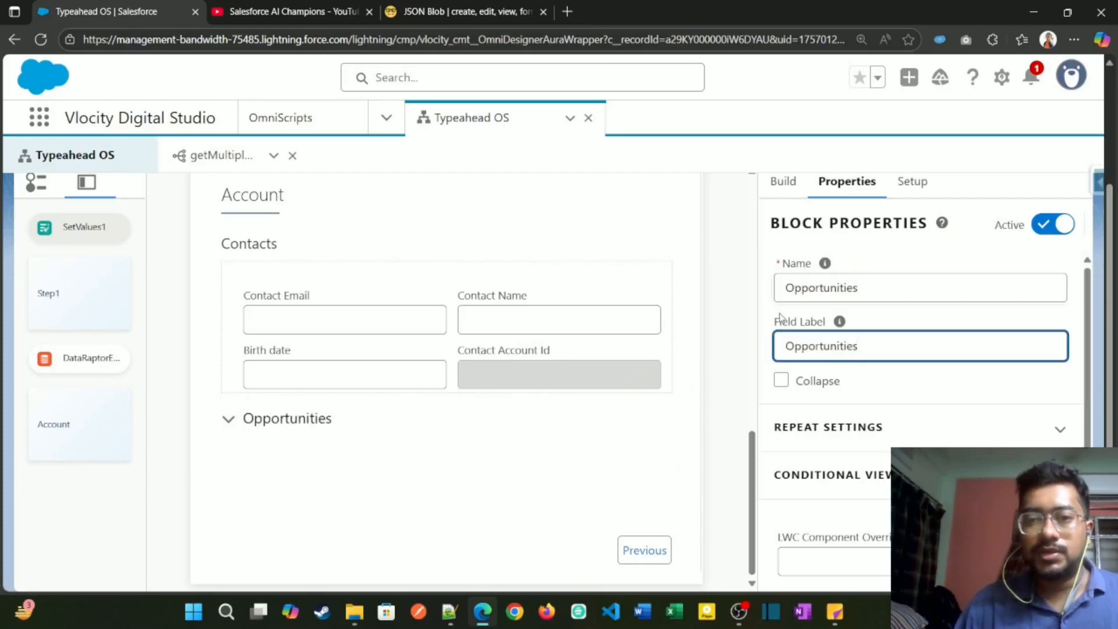
Step: Enable Repeat in the Opportunities block's repeat settings
{"action": "left_click", "coordinate": [834, 428]}
{"action": "scroll", "coordinate": [836, 434], "scroll_direction": "down", "scroll_amount": 1}
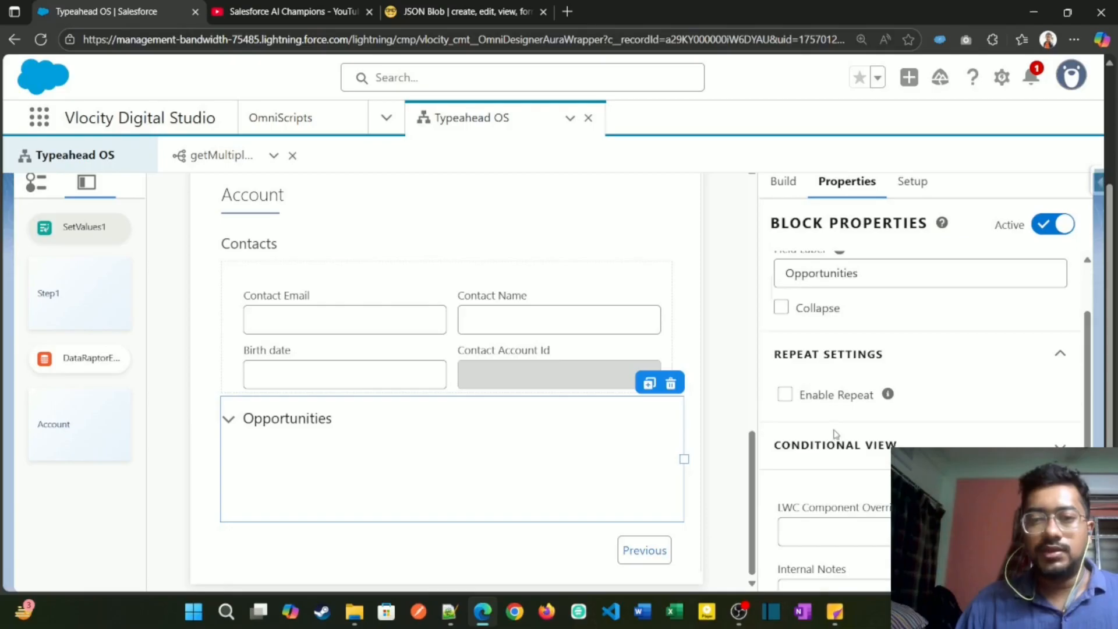
{"action": "left_click", "coordinate": [786, 395]}
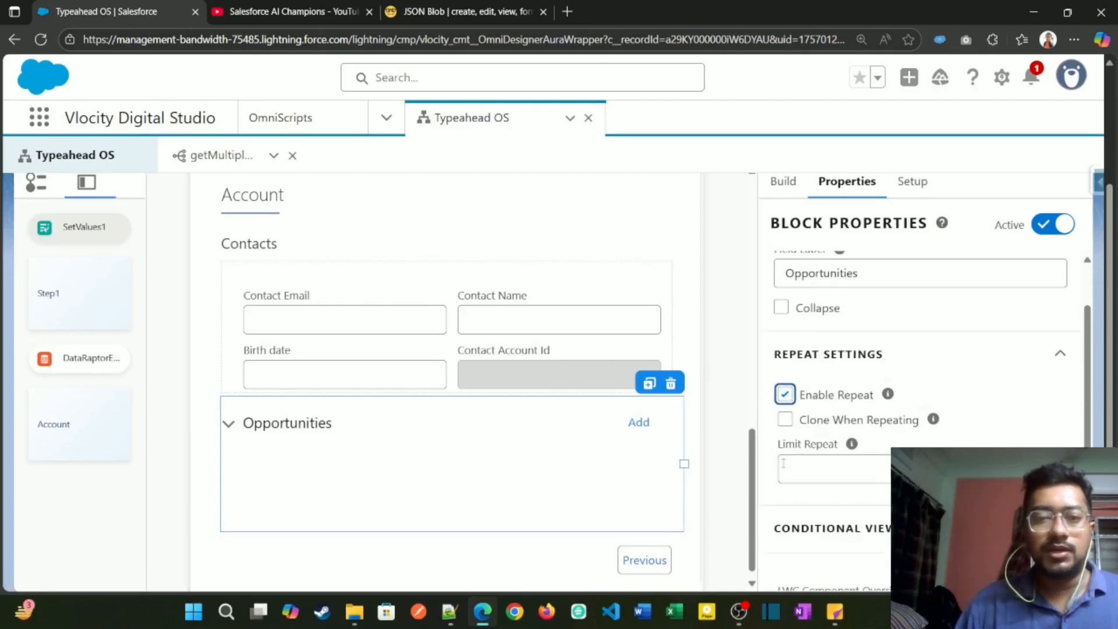
Step: Examine the Opportunities, Contacts and account fields in the JSON Blob response, expanding the second opportunity
{"action": "left_click", "coordinate": [474, 16]}
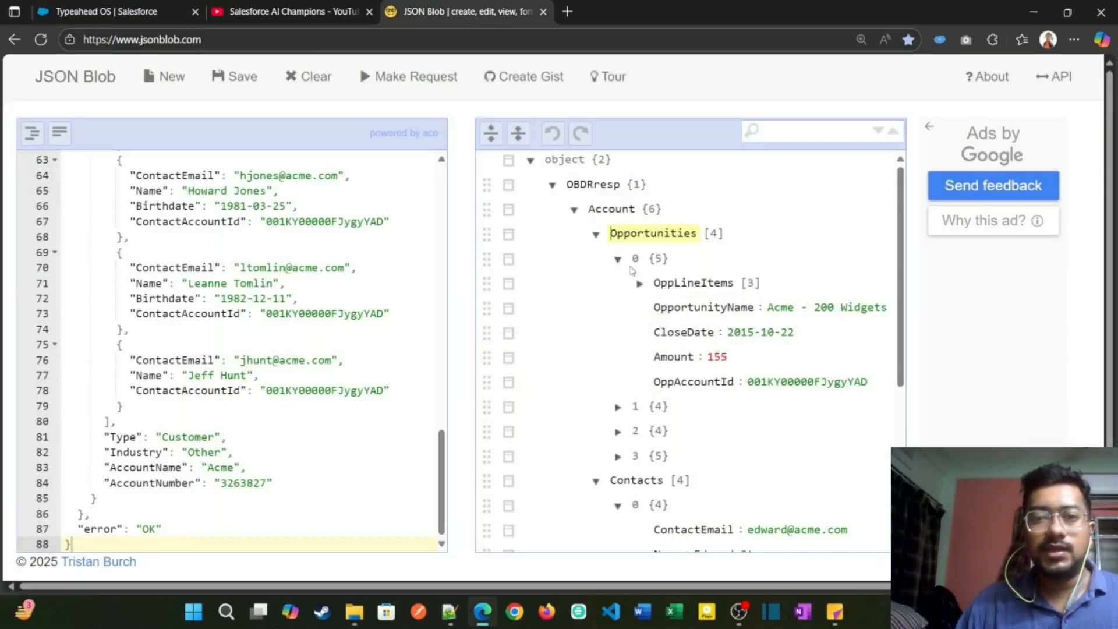
{"action": "scroll", "coordinate": [626, 270], "scroll_direction": "down", "scroll_amount": 3}
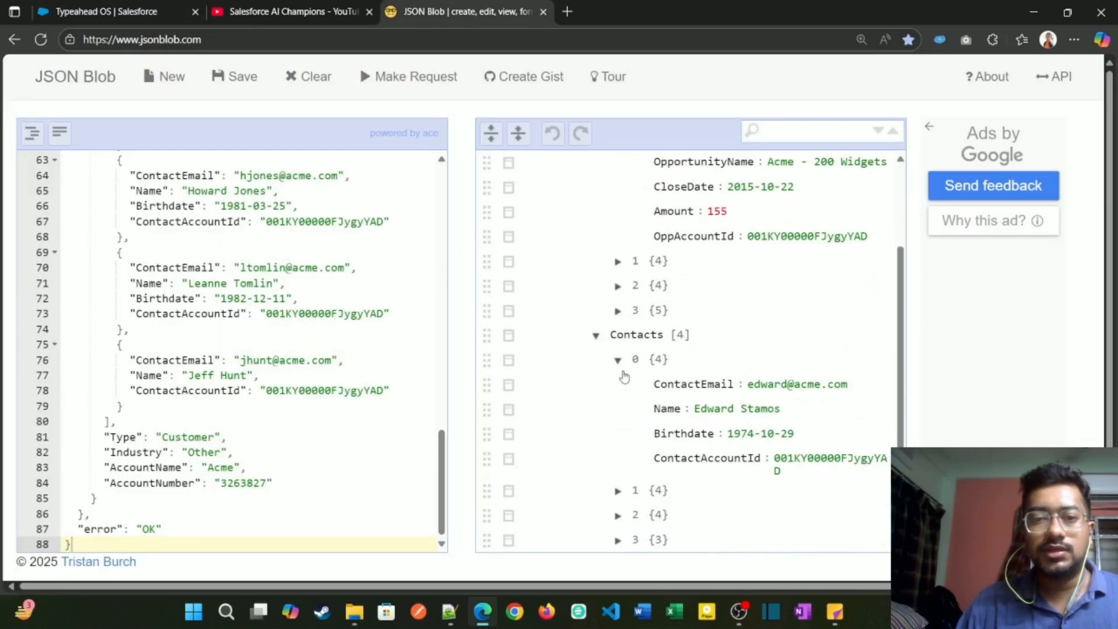
{"action": "scroll", "coordinate": [624, 377], "scroll_direction": "down", "scroll_amount": 2}
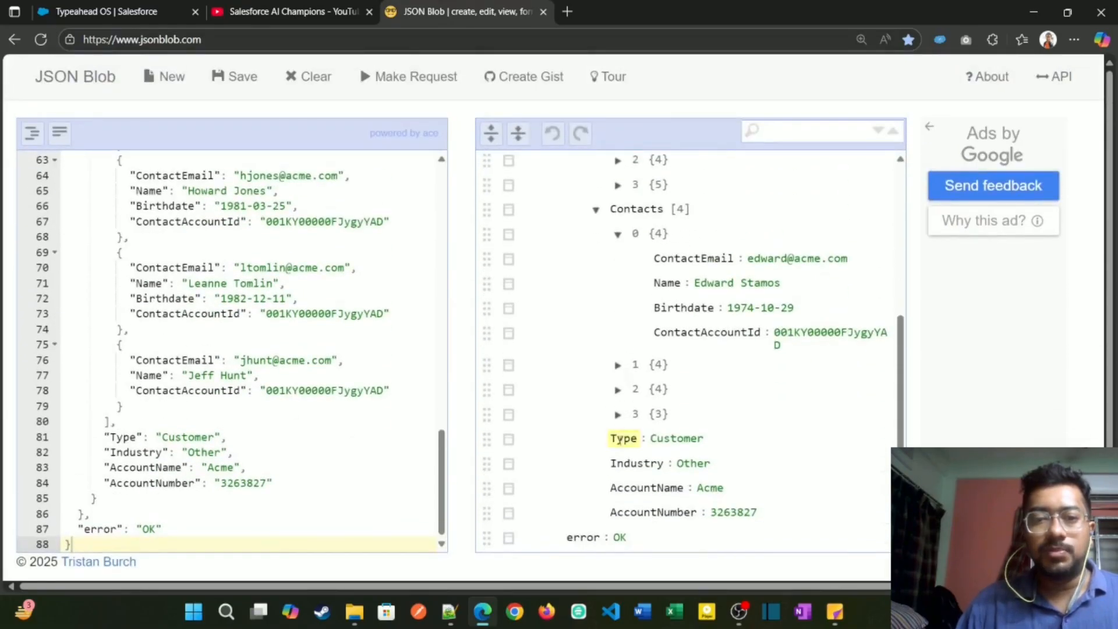
{"action": "scroll", "coordinate": [621, 438], "scroll_direction": "up", "scroll_amount": 5}
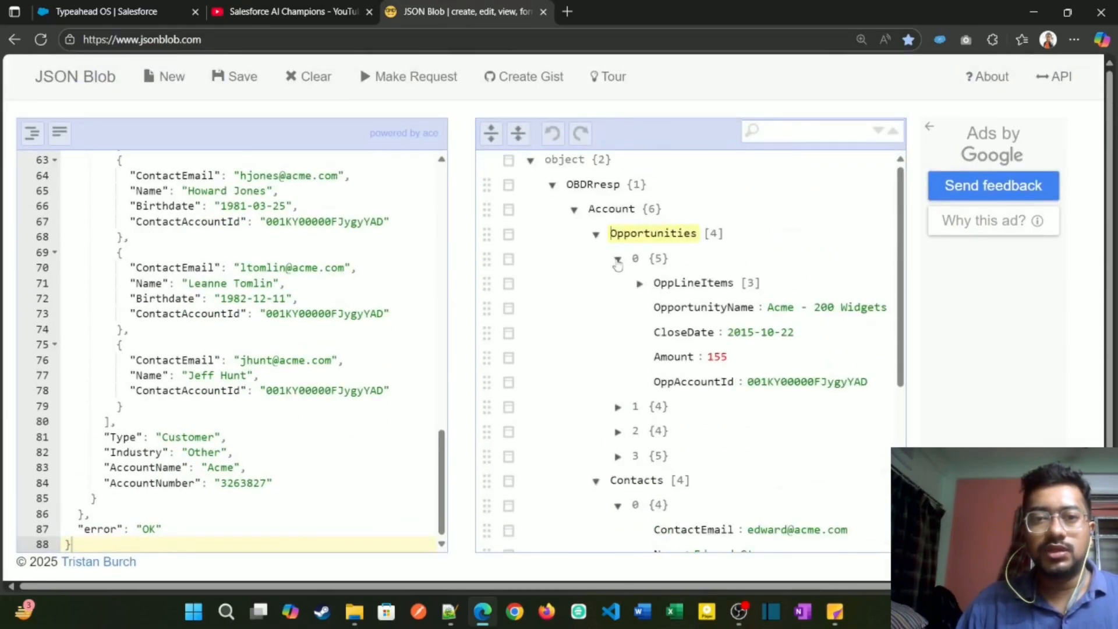
{"action": "left_click", "coordinate": [617, 408]}
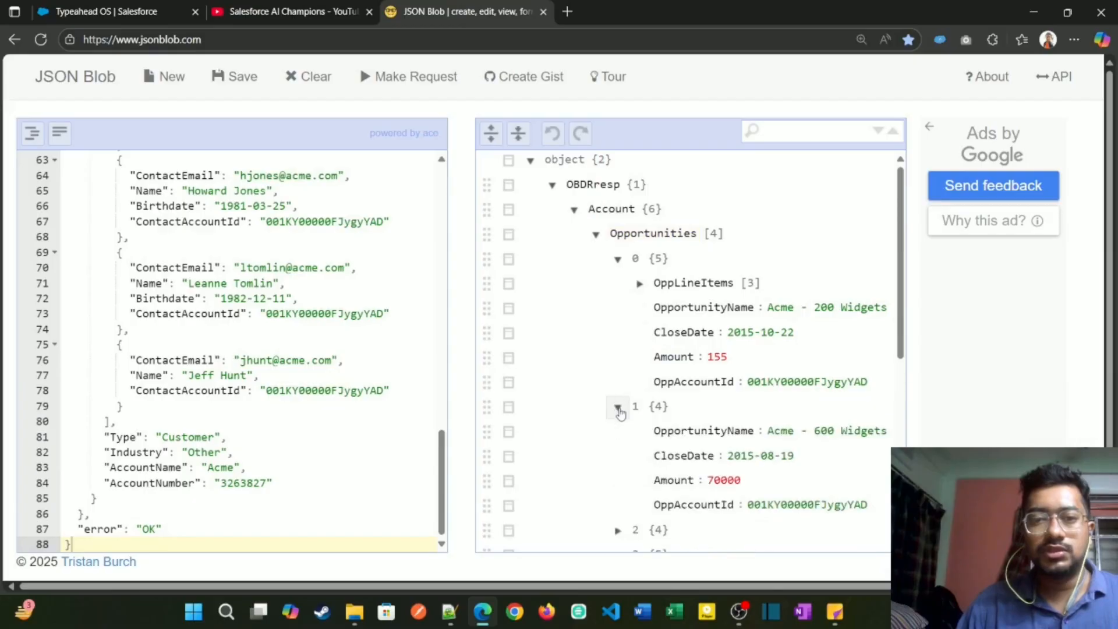
{"action": "scroll", "coordinate": [616, 402], "scroll_direction": "down", "scroll_amount": 2}
{"action": "scroll", "coordinate": [641, 349], "scroll_direction": "up", "scroll_amount": 2}
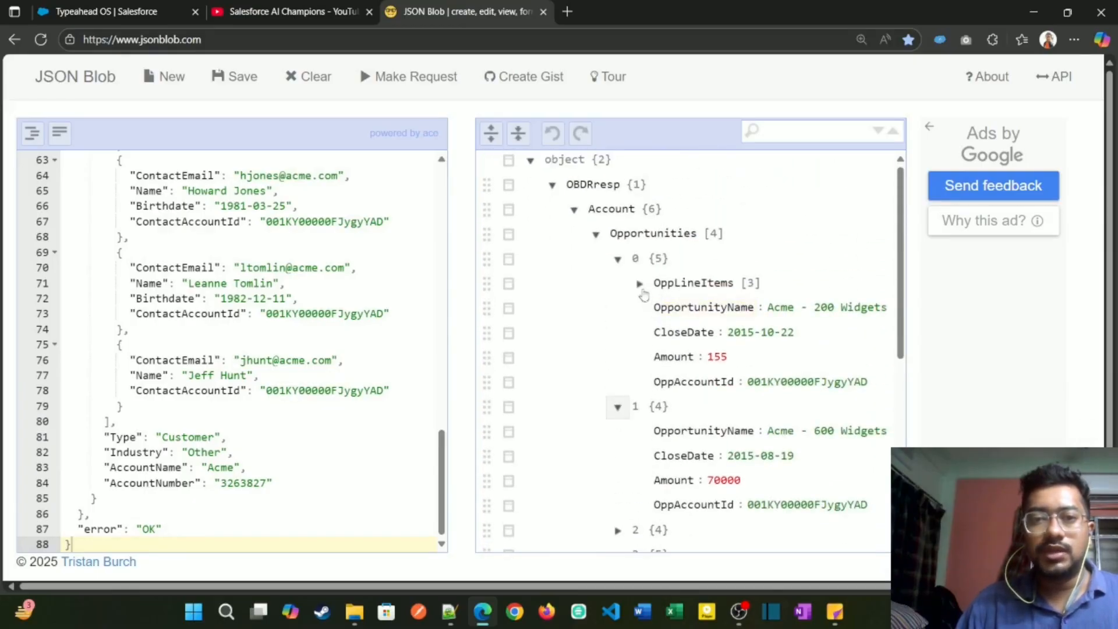
Step: Compare the first opportunity's nested OppLineItems with the second opportunity's fields in the JSON tree
{"action": "left_click", "coordinate": [640, 283]}
{"action": "left_click", "coordinate": [618, 259]}
{"action": "left_click", "coordinate": [618, 283]}
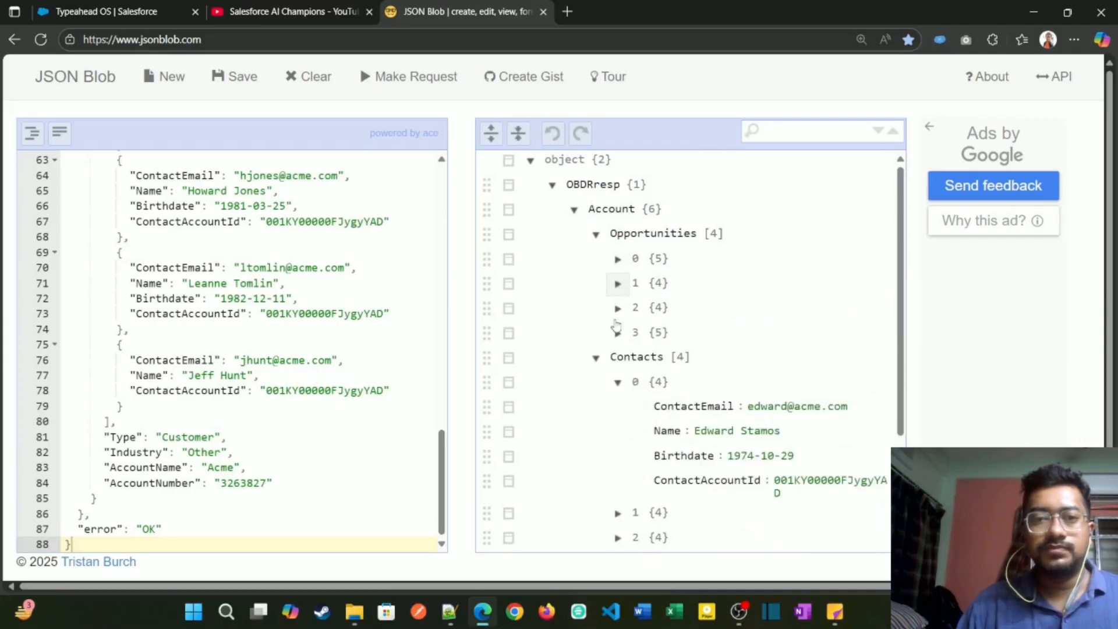
{"action": "left_click", "coordinate": [617, 283]}
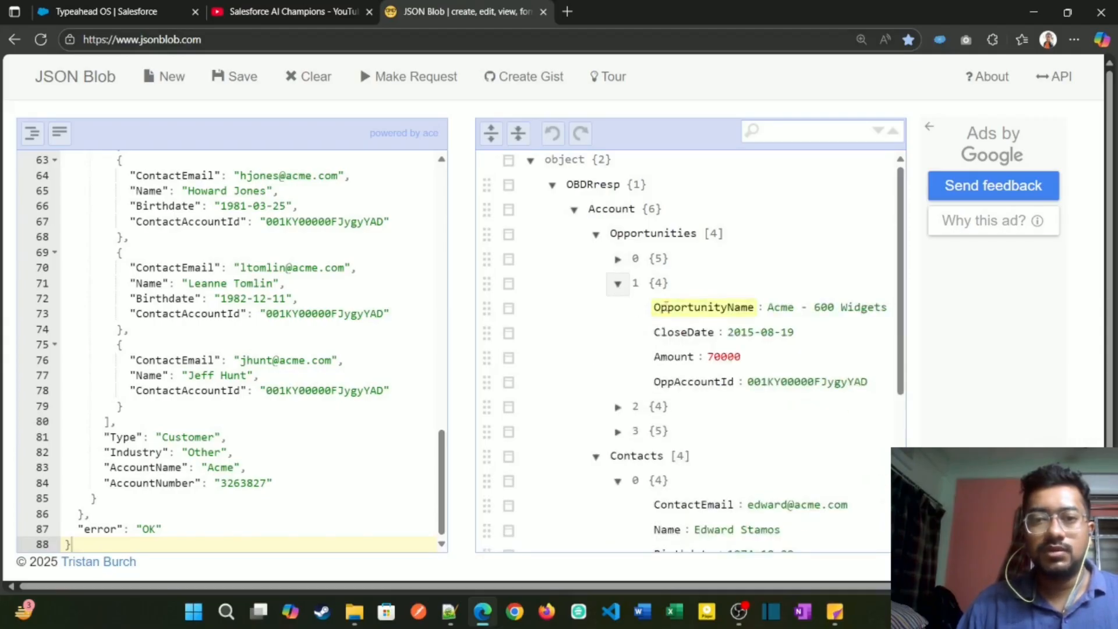
{"action": "double_click", "coordinate": [662, 307]}
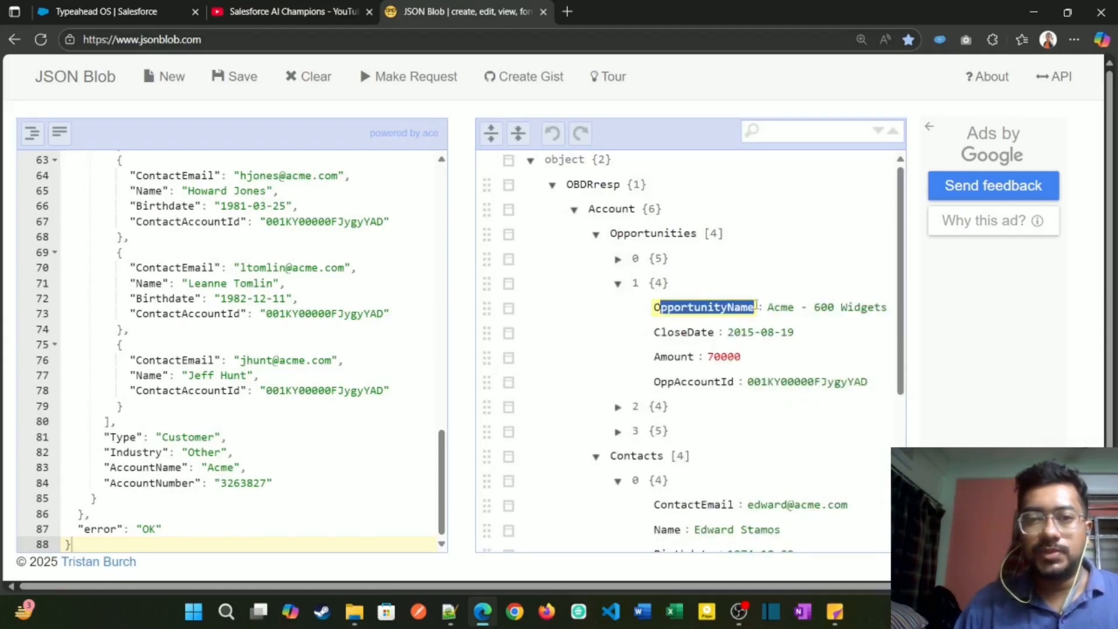
{"action": "left_click", "coordinate": [618, 258]}
{"action": "left_click", "coordinate": [662, 308]}
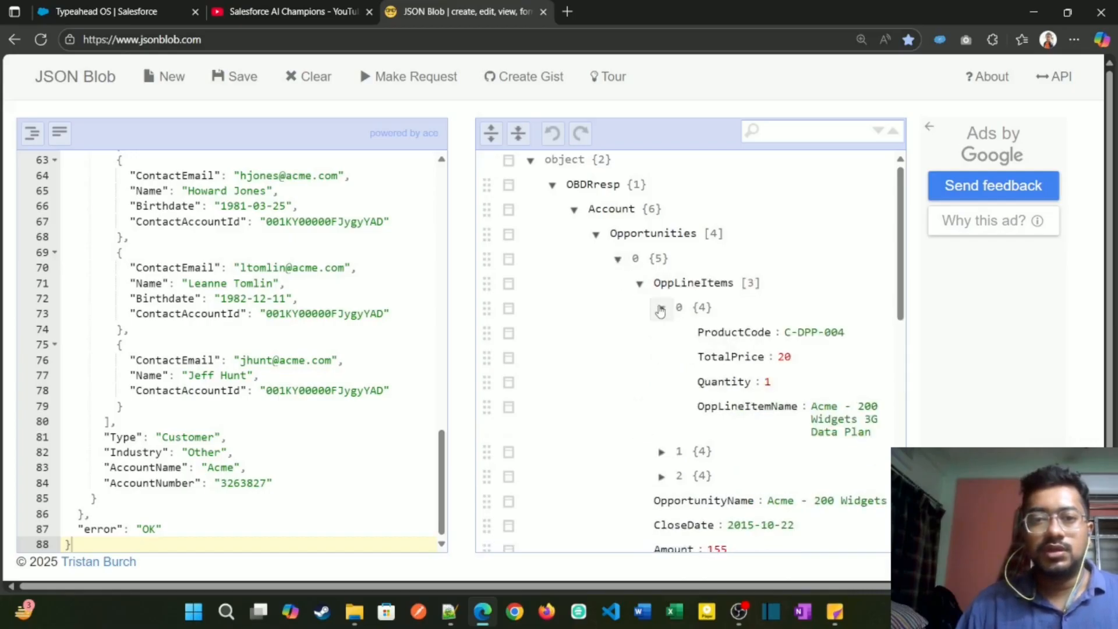
{"action": "left_click", "coordinate": [662, 308]}
{"action": "left_click", "coordinate": [618, 258]}
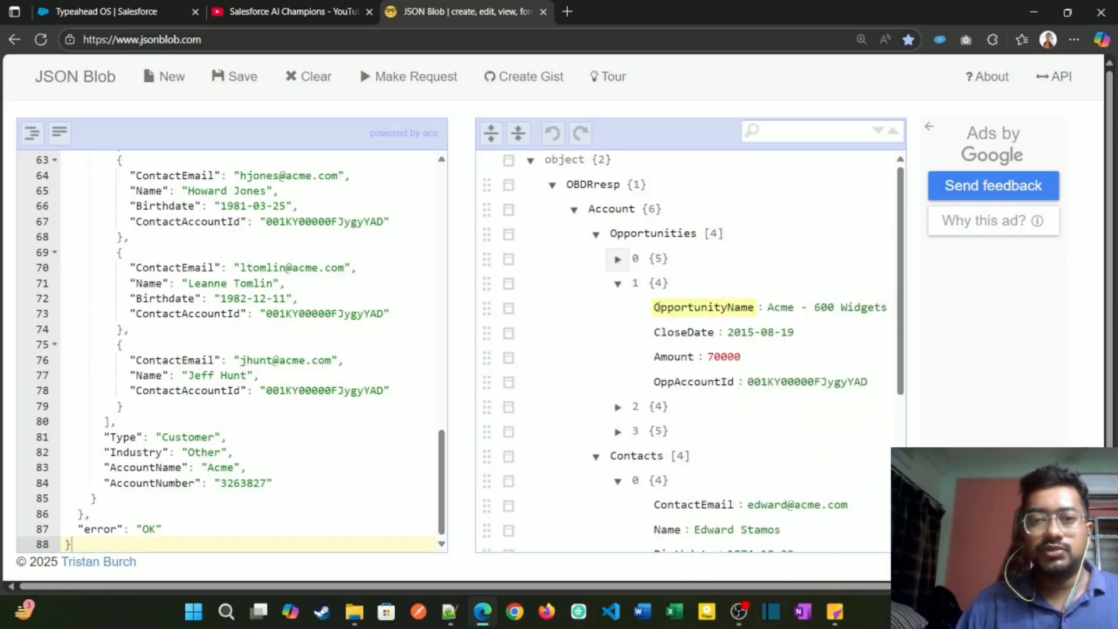
Step: Copy the OpportunityName key from the JSON, and add a half-width Text element inside the Opportunities block in Typeahead OS
{"action": "left_click_drag", "start_coordinate": [655, 307], "coordinate": [750, 307]}
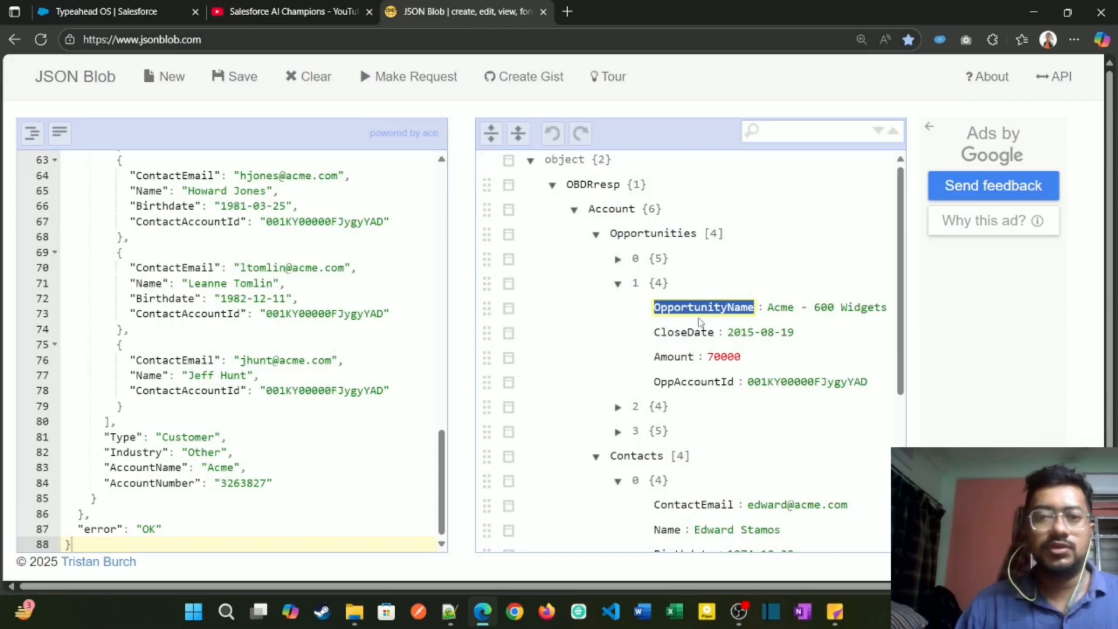
{"action": "left_click", "coordinate": [136, 14]}
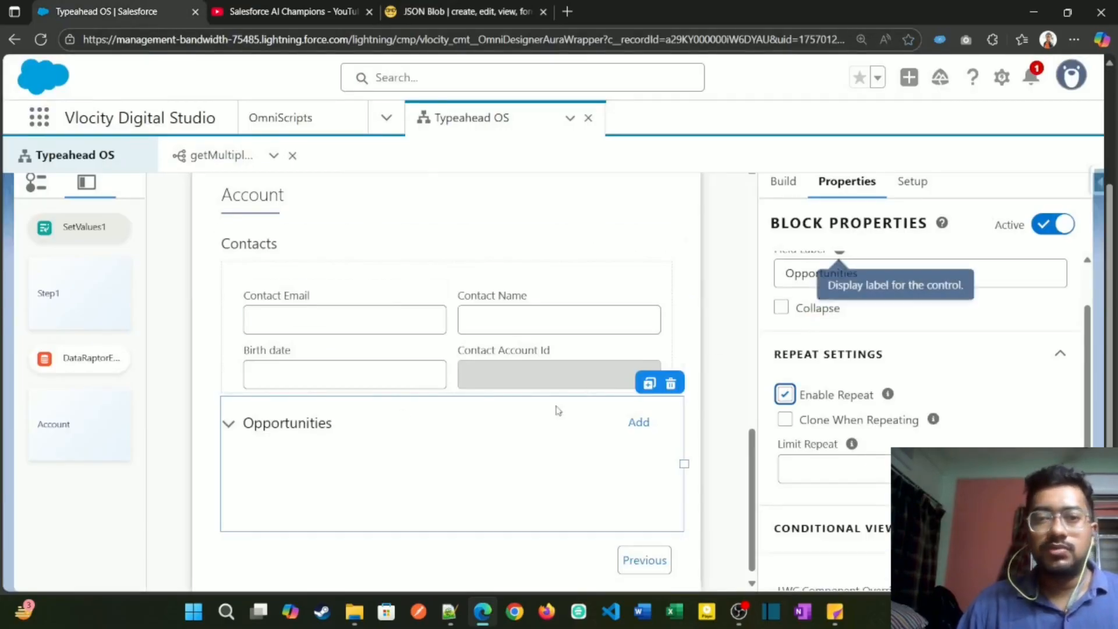
{"action": "scroll", "coordinate": [942, 345], "scroll_direction": "up", "scroll_amount": 4}
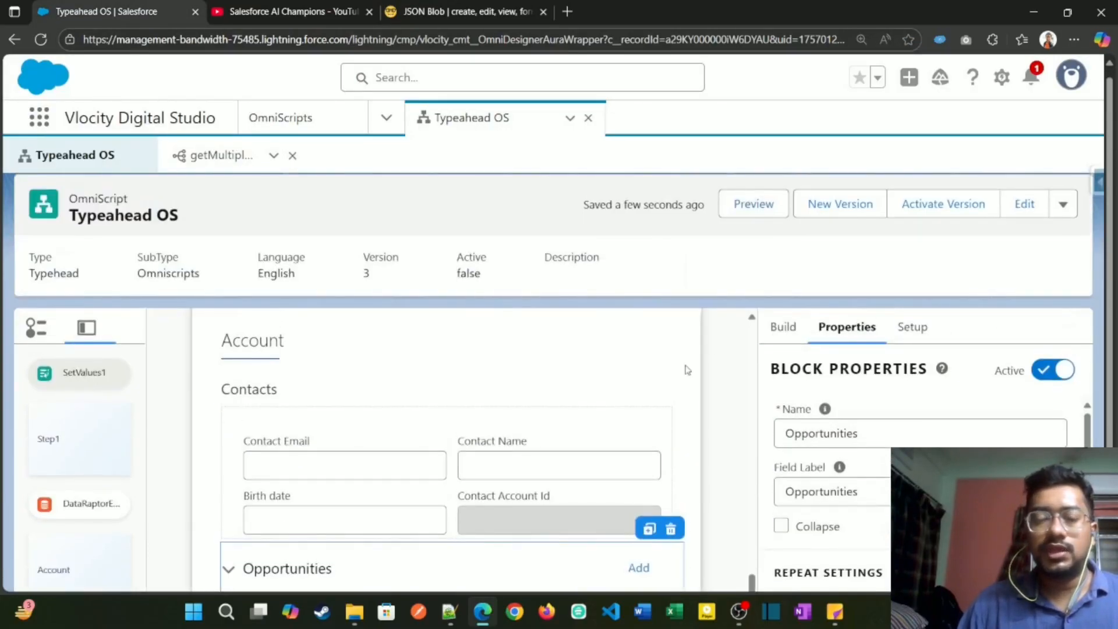
{"action": "scroll", "coordinate": [688, 370], "scroll_direction": "down", "scroll_amount": 1}
{"action": "left_click", "coordinate": [782, 331]}
{"action": "scroll", "coordinate": [639, 390], "scroll_direction": "down", "scroll_amount": 3}
{"action": "double_click", "coordinate": [848, 228]}
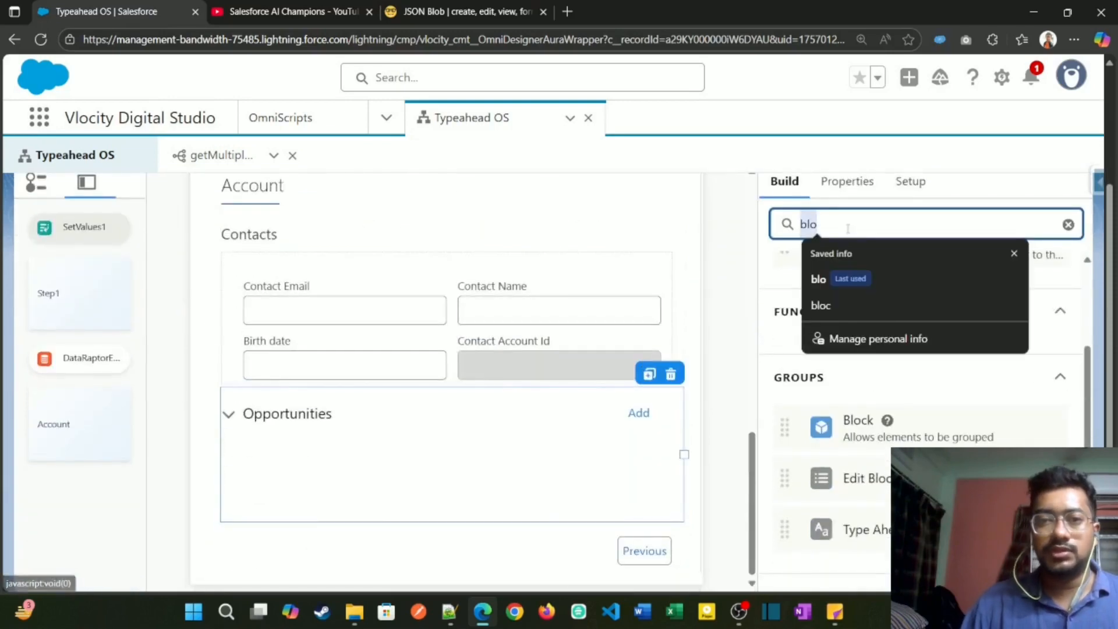
{"action": "type", "text": "text"}
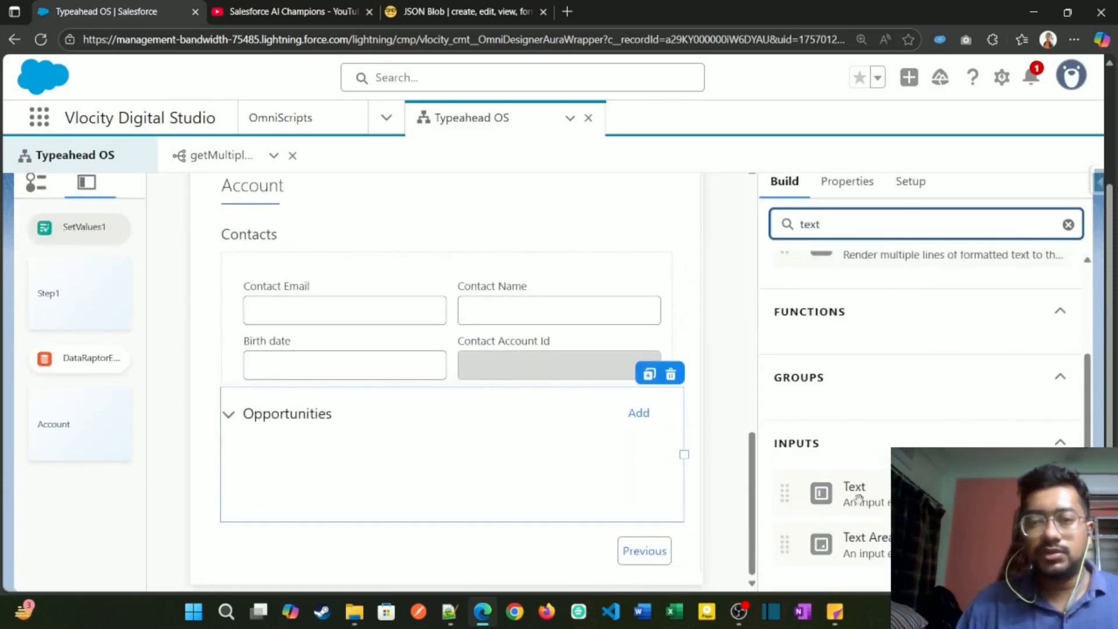
{"action": "left_click_drag", "start_coordinate": [859, 498], "coordinate": [382, 467]}
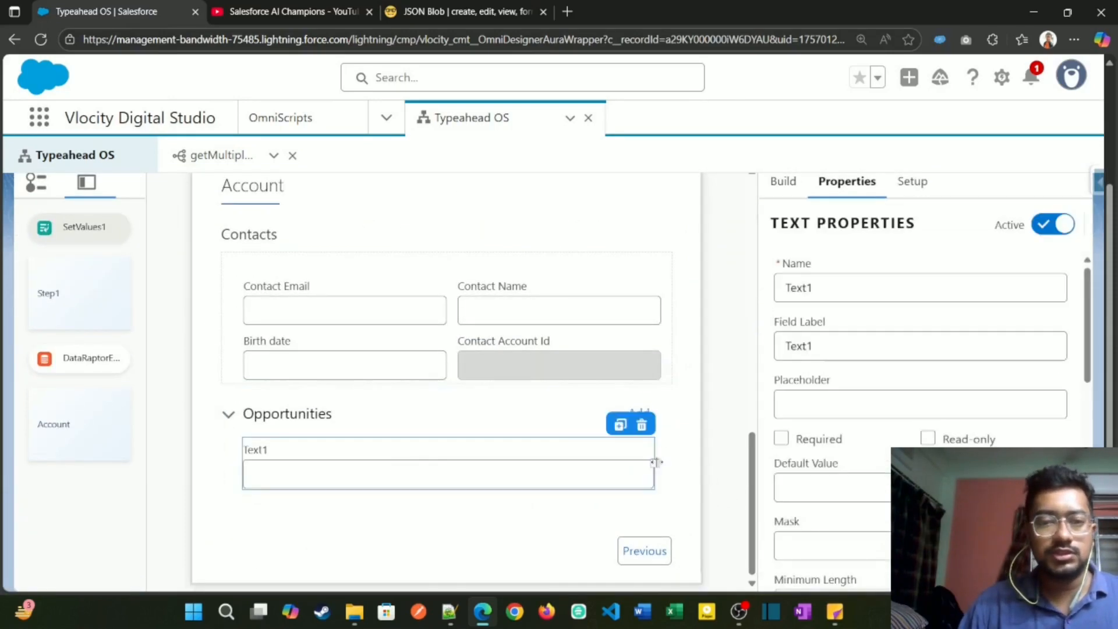
{"action": "left_click_drag", "start_coordinate": [656, 462], "coordinate": [452, 464]}
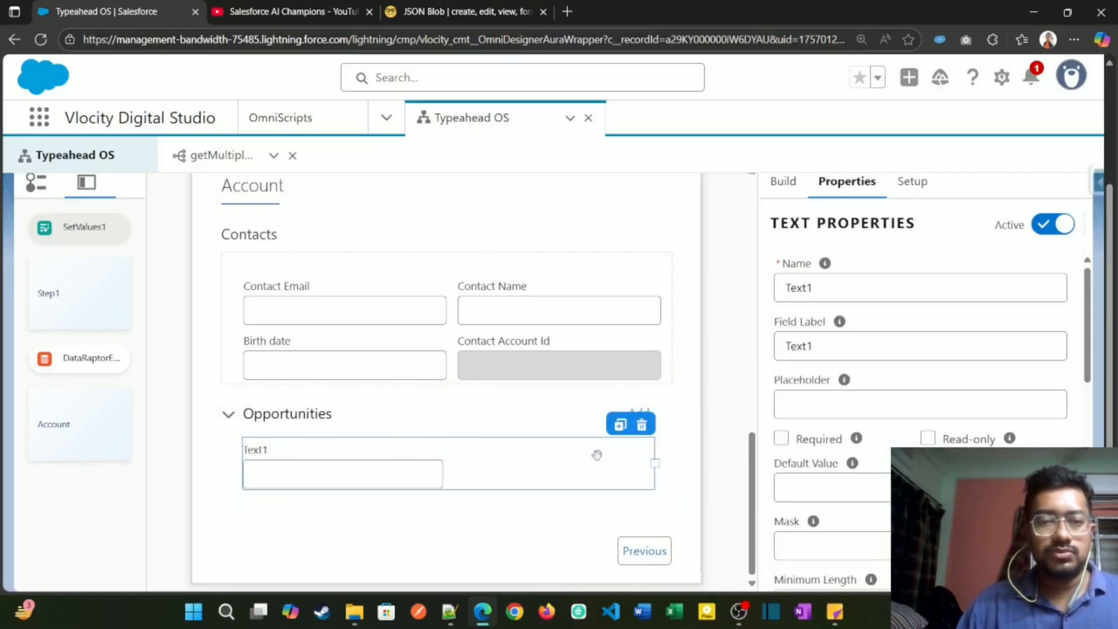
{"action": "left_click_drag", "start_coordinate": [597, 455], "coordinate": [399, 464]}
Step: Name the new text element OpportunityName and set its field label to "Opportunity Name"
{"action": "left_click", "coordinate": [819, 286]}
{"action": "double_click", "coordinate": [820, 289]}
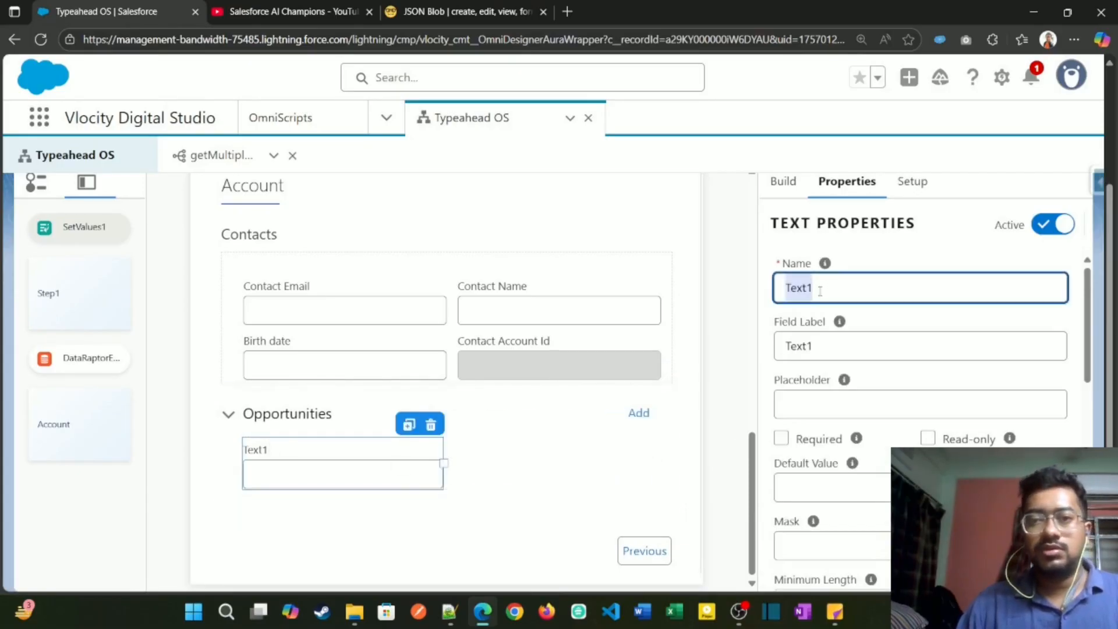
{"action": "type", "text": "OpportunityName"}
{"action": "double_click", "coordinate": [820, 343]}
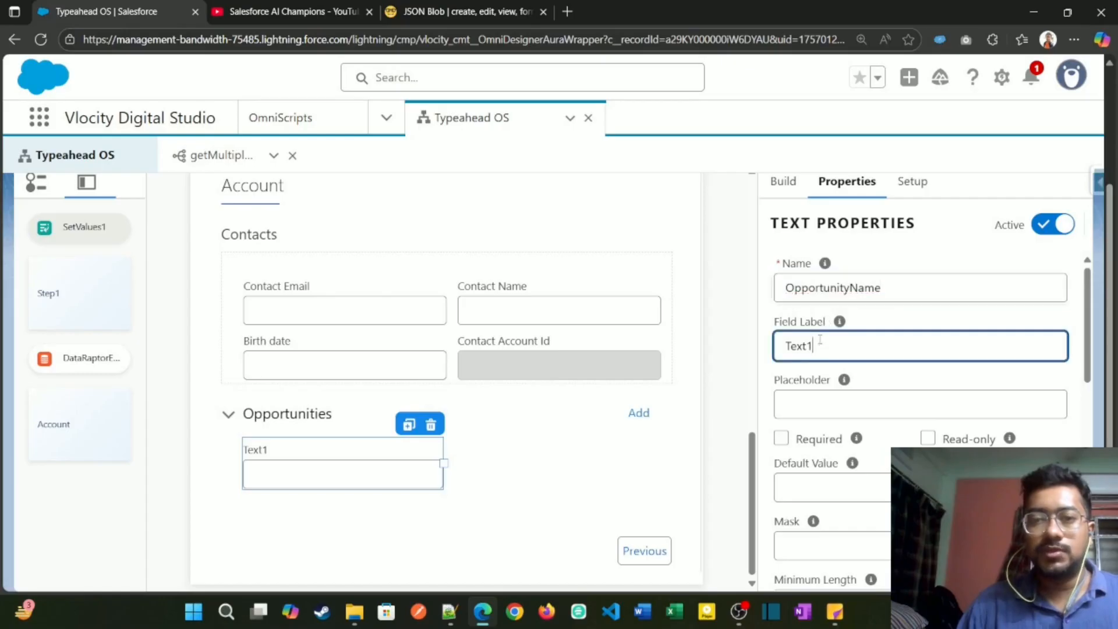
{"action": "type", "text": "OpportunityName"}
{"action": "left_click", "coordinate": [846, 346]}
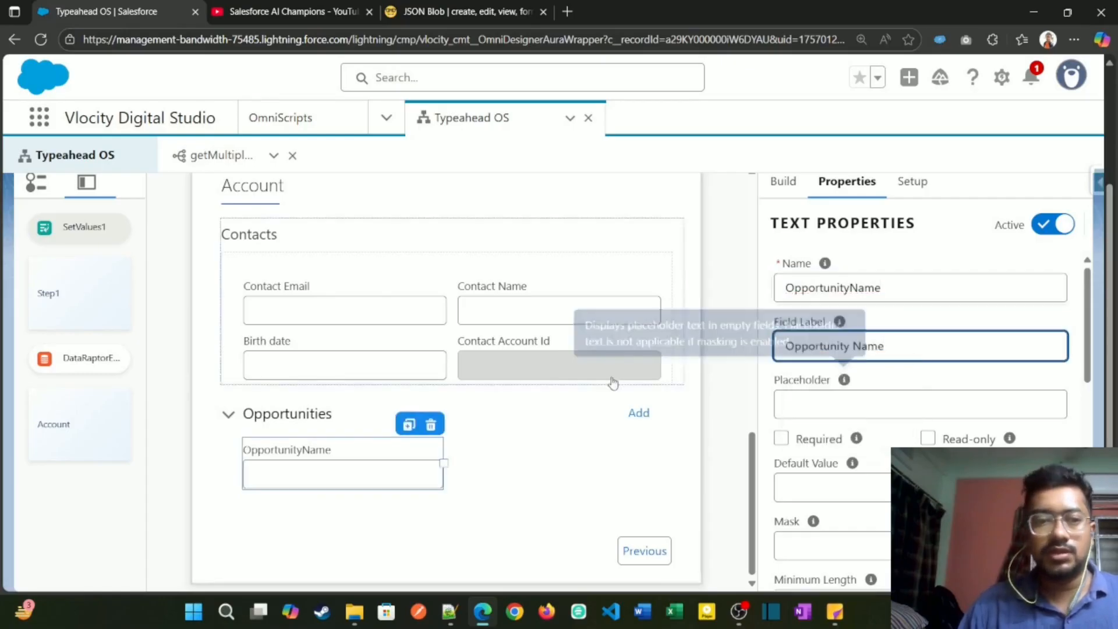
Step: Clone the Opportunity Name element until the Opportunities block holds four text fields in two rows
{"action": "left_click", "coordinate": [410, 426]}
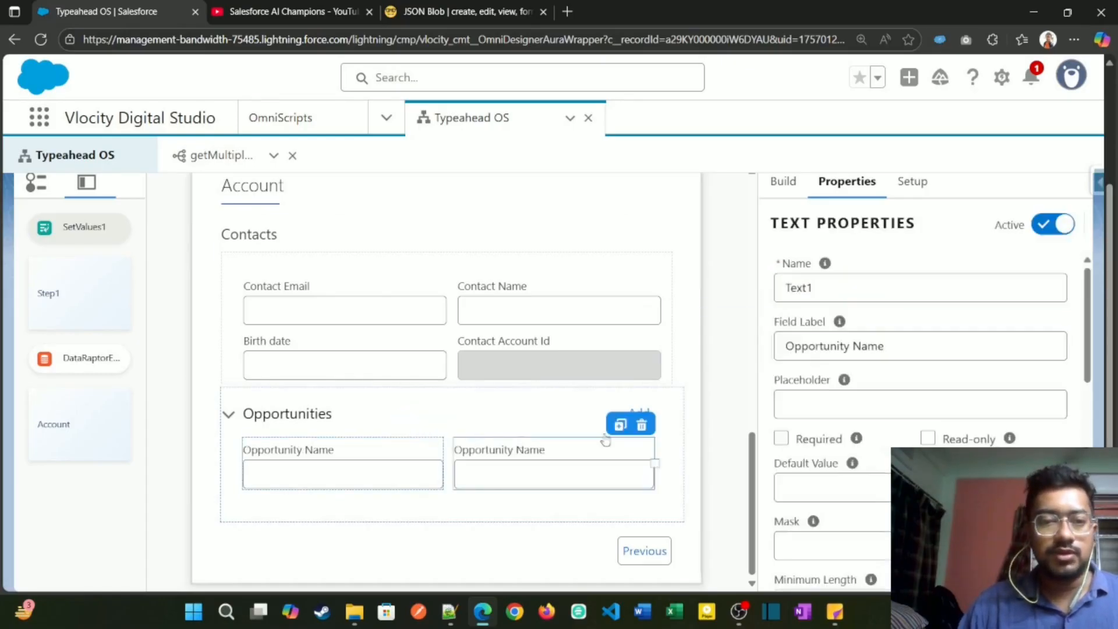
{"action": "left_click", "coordinate": [619, 425]}
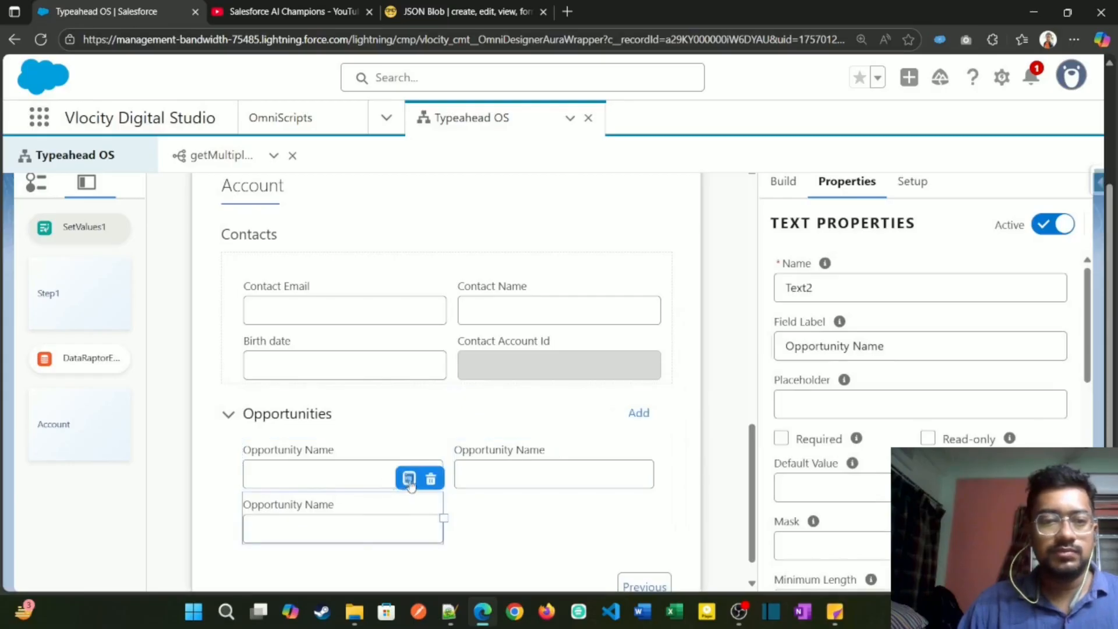
{"action": "left_click", "coordinate": [410, 480]}
Step: Copy the CloseDate key from the JSON, name the second Opportunities field CloseDate and label it "Close Date"
{"action": "left_click", "coordinate": [481, 16]}
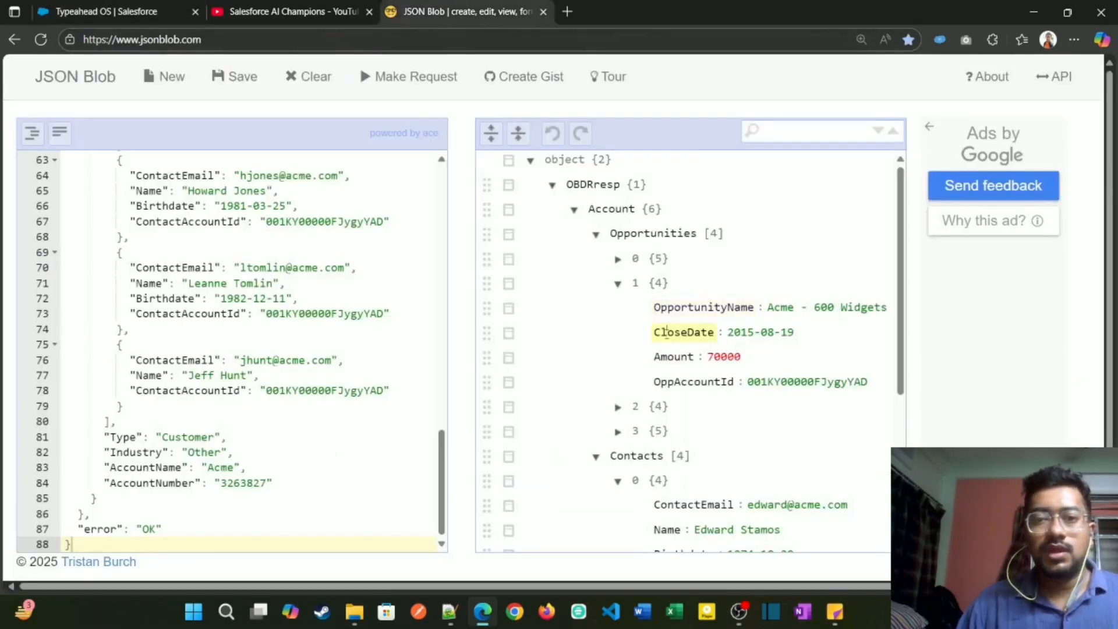
{"action": "left_click", "coordinate": [105, 11]}
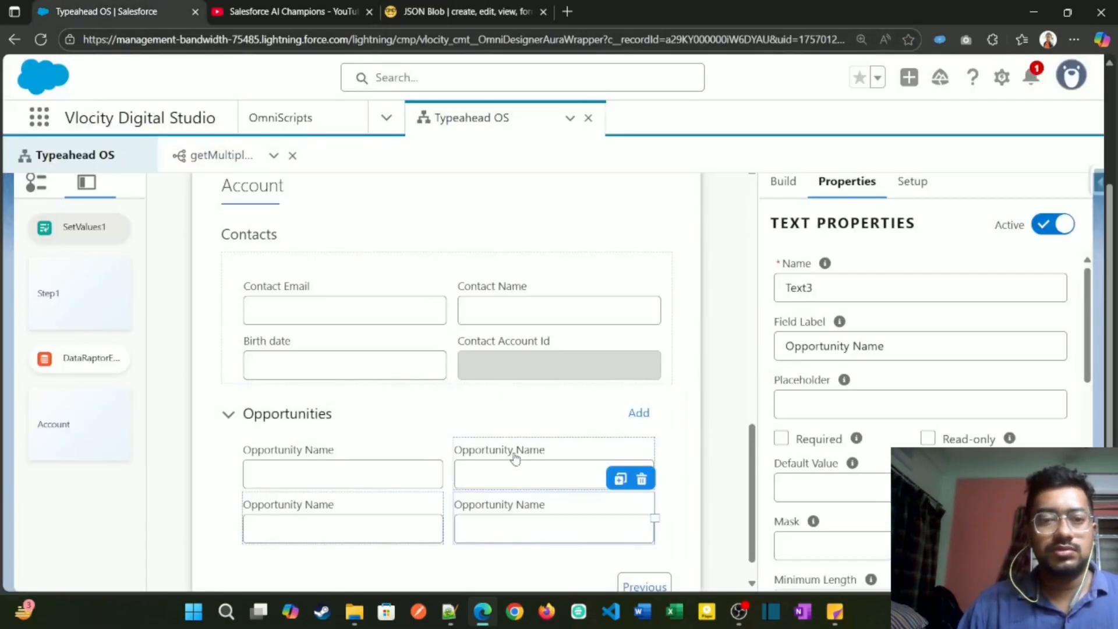
{"action": "double_click", "coordinate": [798, 287]}
{"action": "type", "text": "CloseDate"}
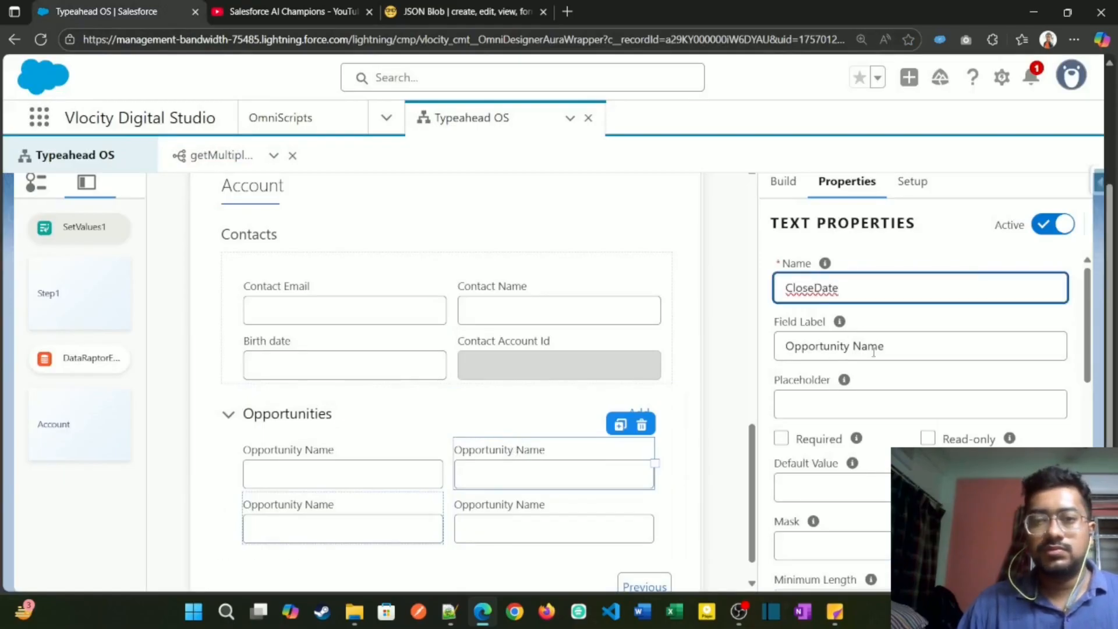
{"action": "triple_click", "coordinate": [874, 352]}
{"action": "type", "text": "CloseDate"}
{"action": "left_click", "coordinate": [813, 345]}
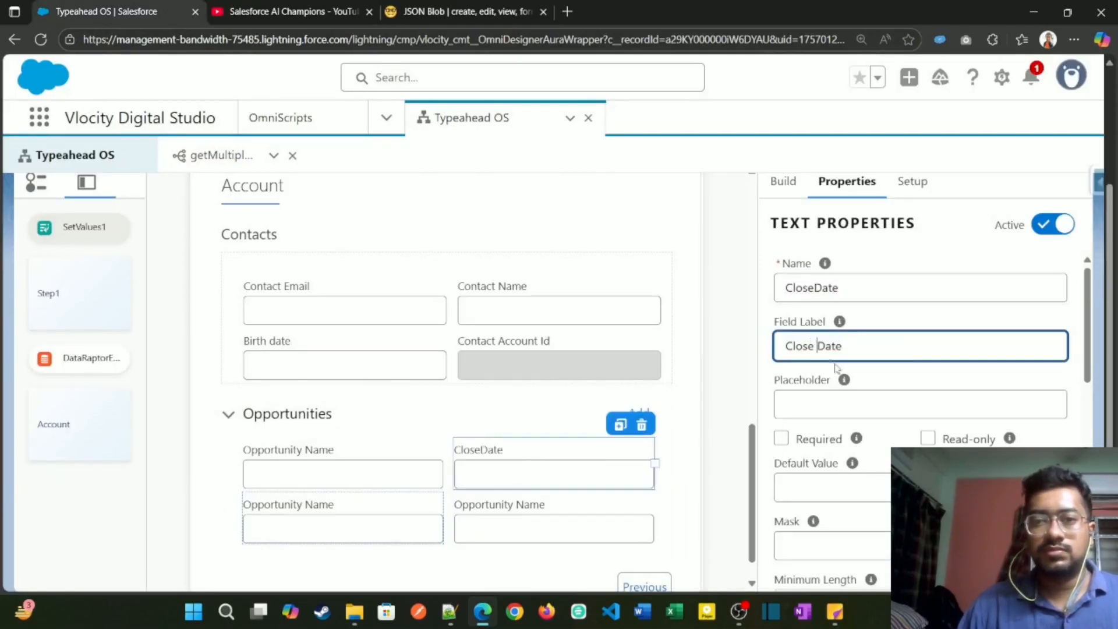
Step: Copy the Amount key from the JSON and use it as the third Opportunities field's name and label
{"action": "left_click", "coordinate": [461, 10]}
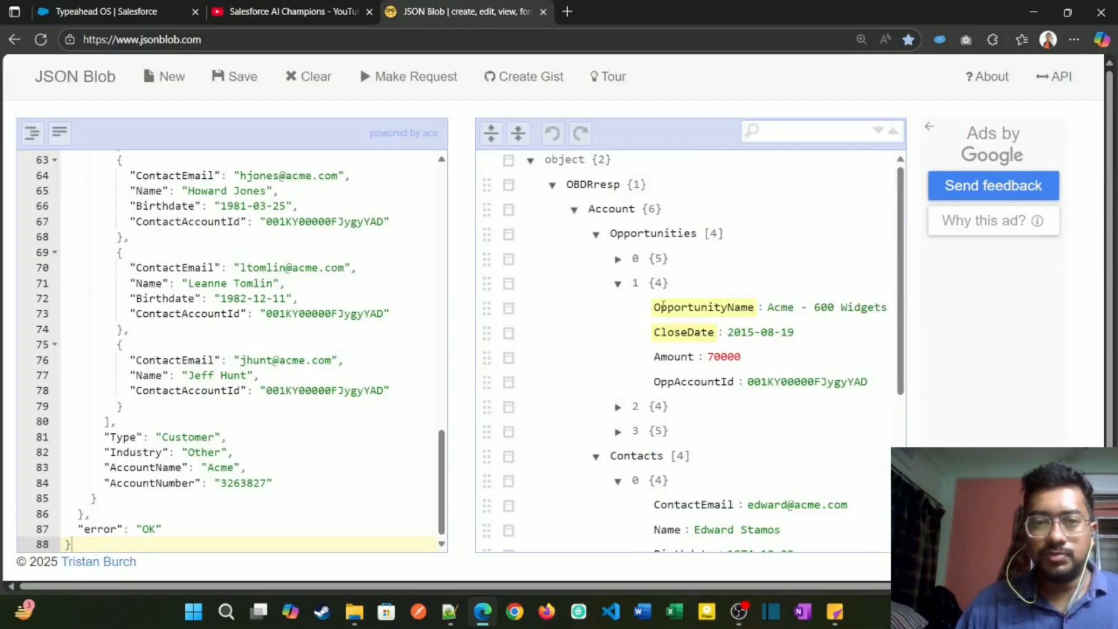
{"action": "left_click_drag", "start_coordinate": [674, 307], "coordinate": [756, 307]}
{"action": "double_click", "coordinate": [672, 355]}
{"action": "key", "text": "ctrl+c"}
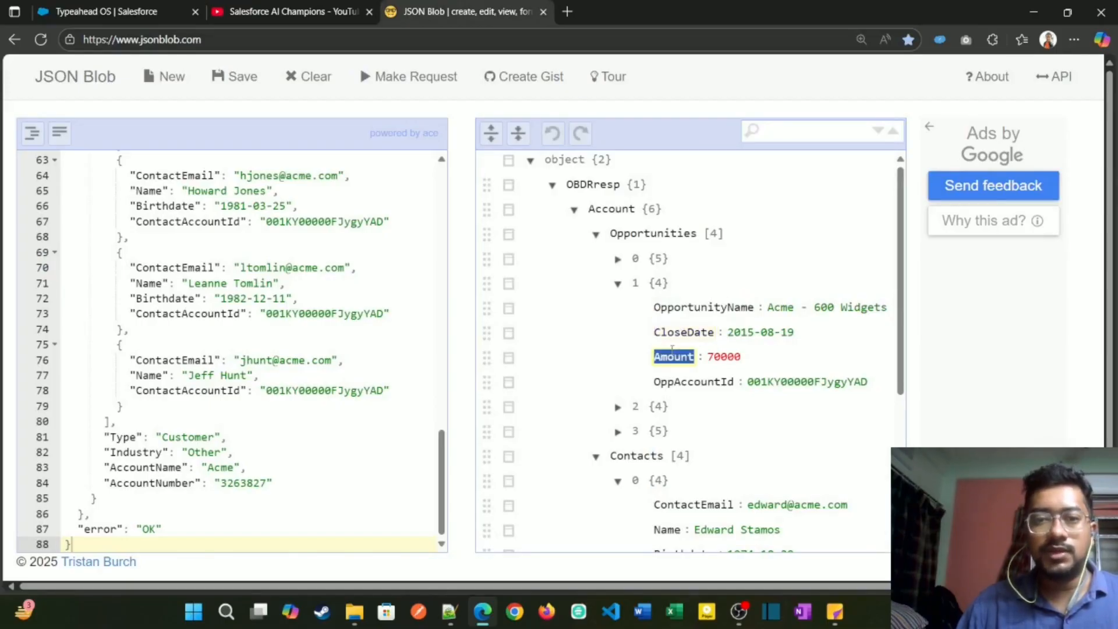
{"action": "left_click", "coordinate": [104, 10]}
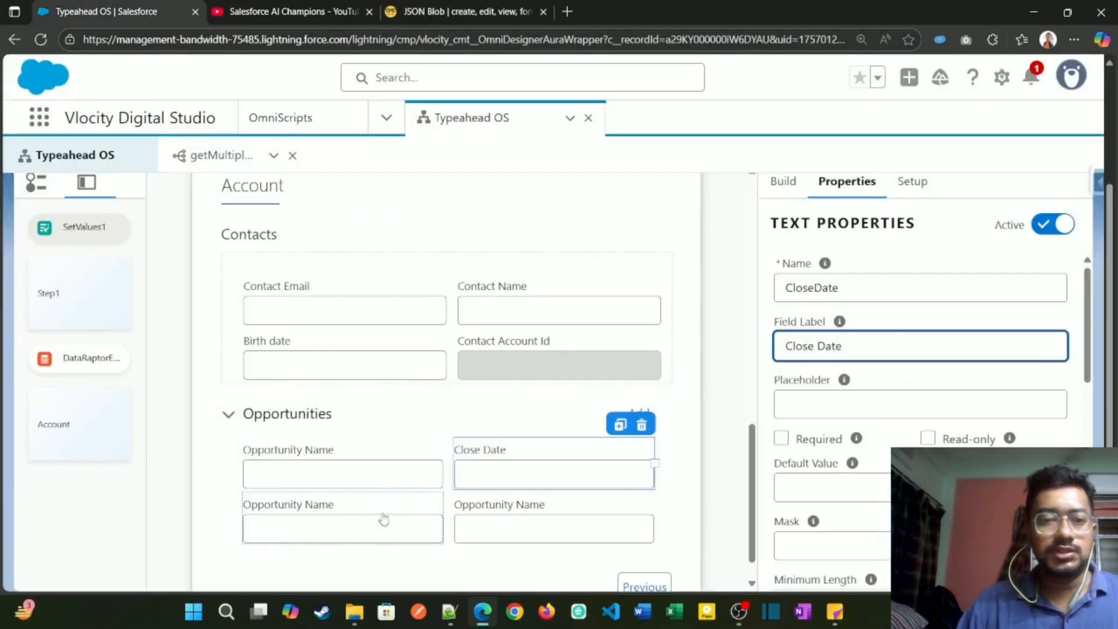
{"action": "left_click", "coordinate": [385, 517]}
{"action": "double_click", "coordinate": [876, 287]}
{"action": "key", "text": "ctrl+v"}
{"action": "left_click", "coordinate": [906, 347]}
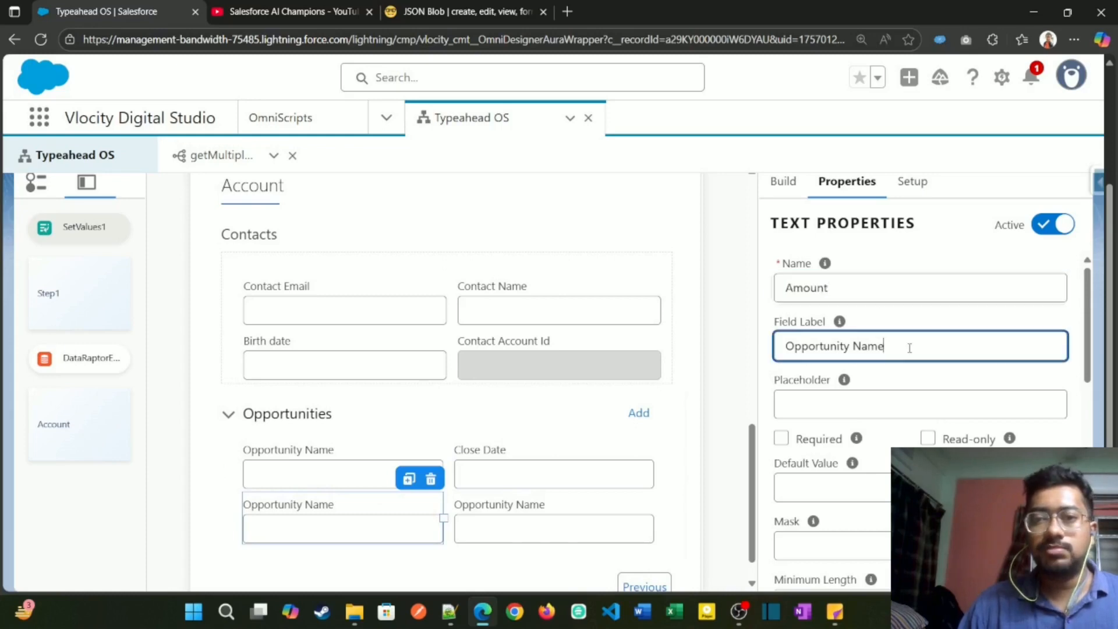
{"action": "key", "text": "ctrl+a"}
{"action": "key", "text": "ctrl+v"}
Step: Copy the OppAccountId key from the JSON and use it as the fourth Opportunities field's name
{"action": "left_click", "coordinate": [512, 504]}
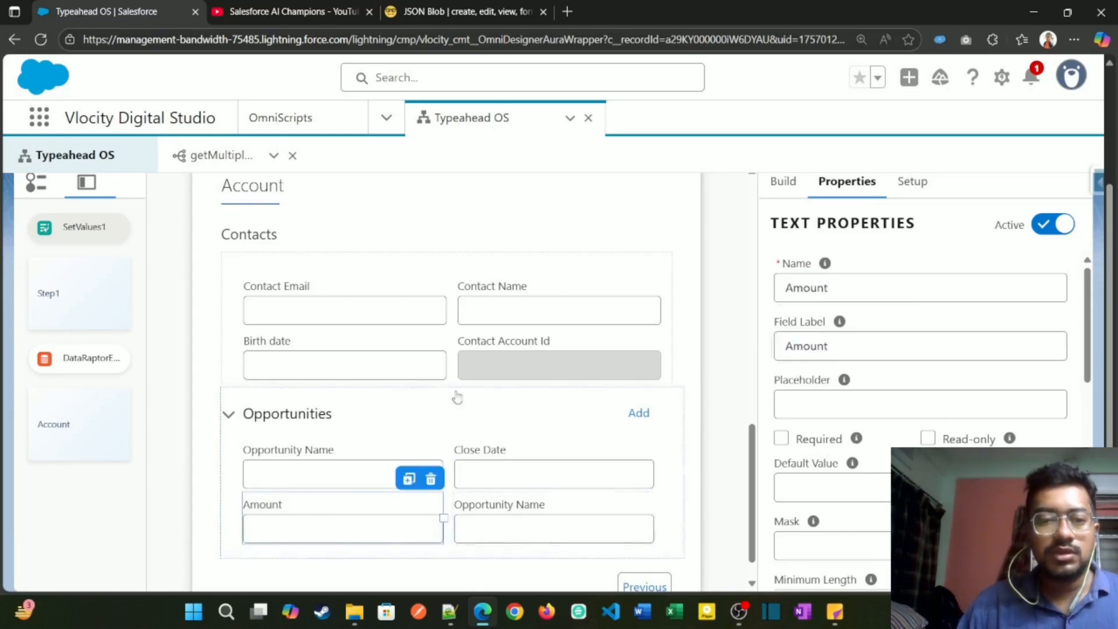
{"action": "left_click", "coordinate": [421, 5]}
{"action": "double_click", "coordinate": [698, 380]}
{"action": "key", "text": "ctrl+c"}
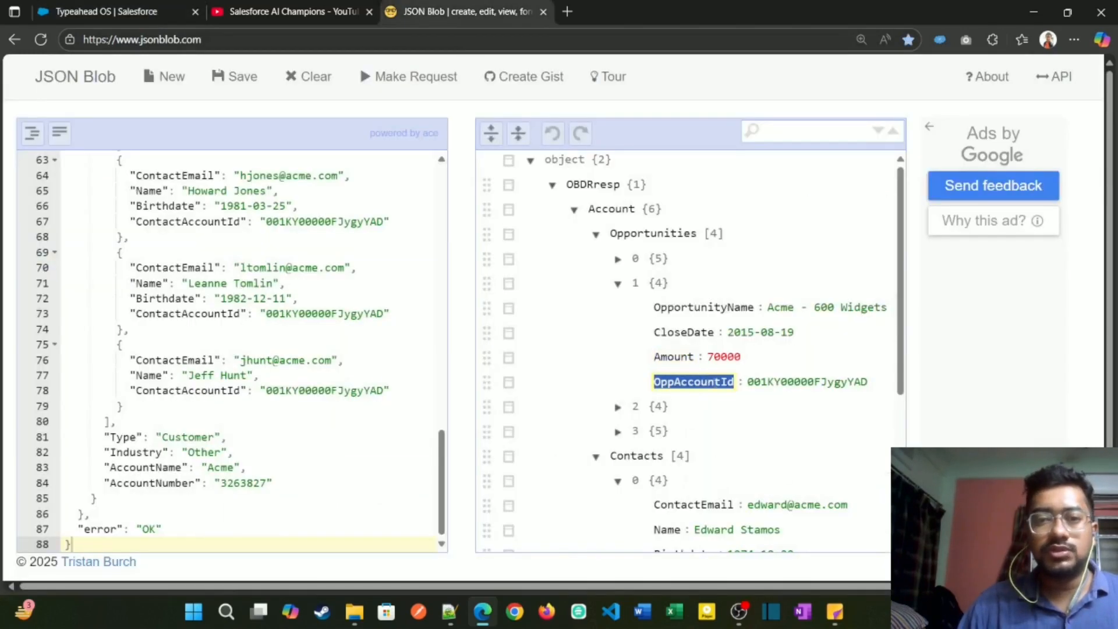
{"action": "left_click", "coordinate": [155, 11]}
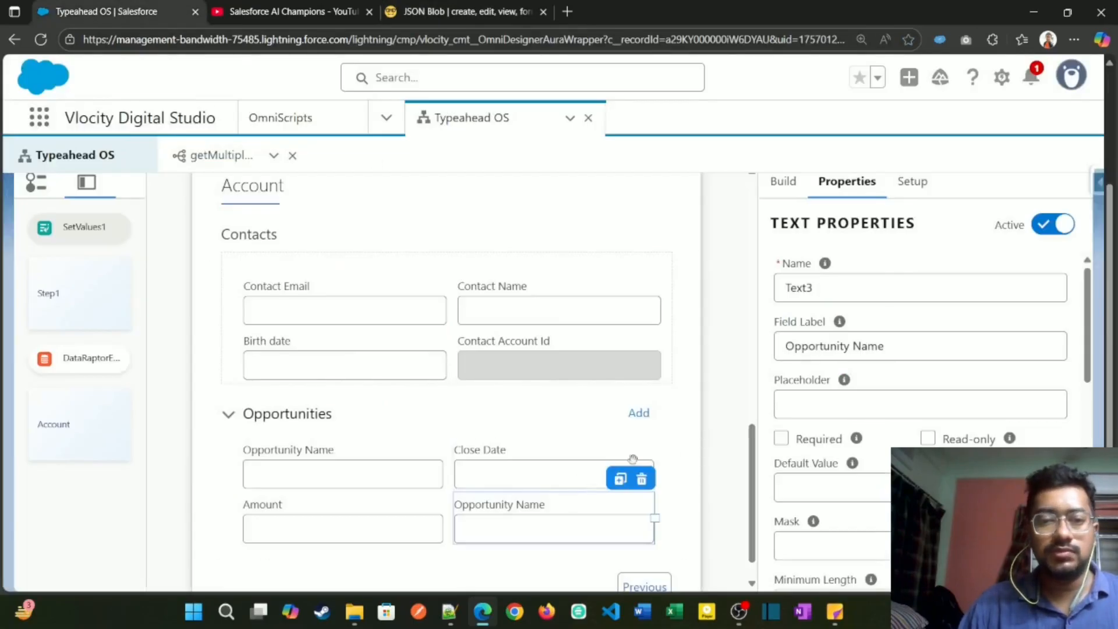
{"action": "double_click", "coordinate": [882, 288]}
{"action": "key", "text": "ctrl+v"}
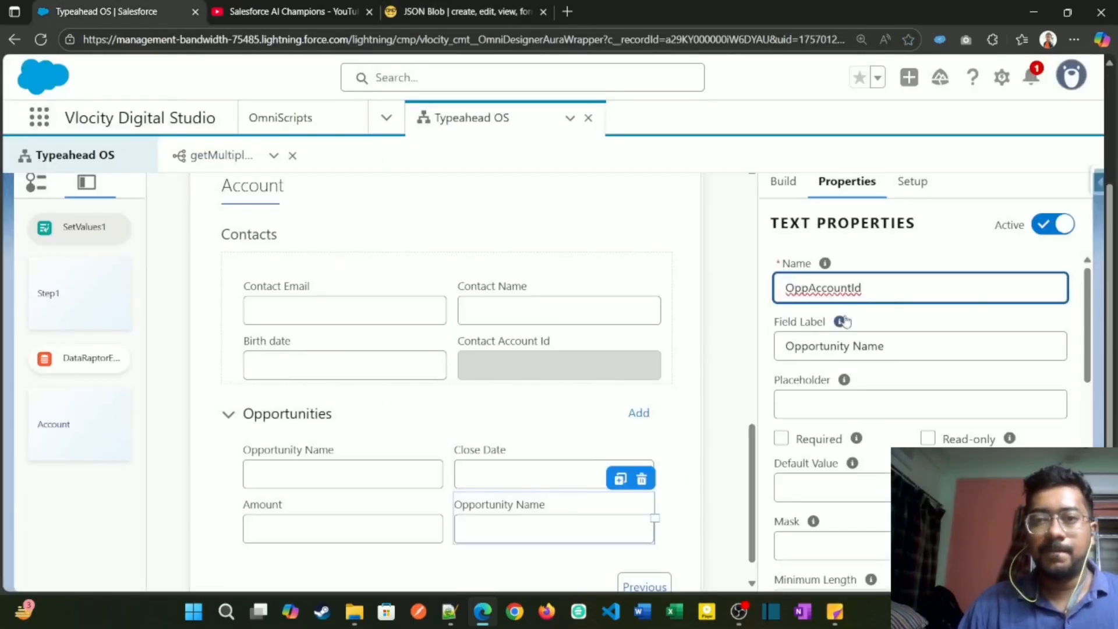
Step: Set the OppAccountId field's label to "Opp Account Id" and make the field read-only
{"action": "triple_click", "coordinate": [862, 346]}
{"action": "key", "text": "ctrl+v"}
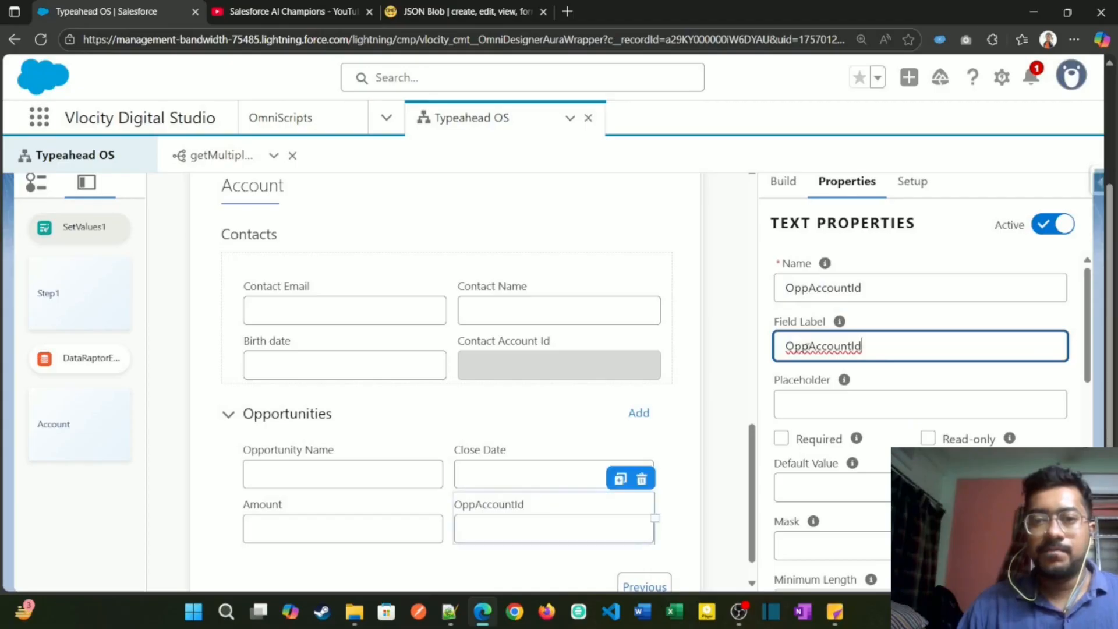
{"action": "left_click", "coordinate": [809, 346]}
{"action": "left_click", "coordinate": [855, 346]}
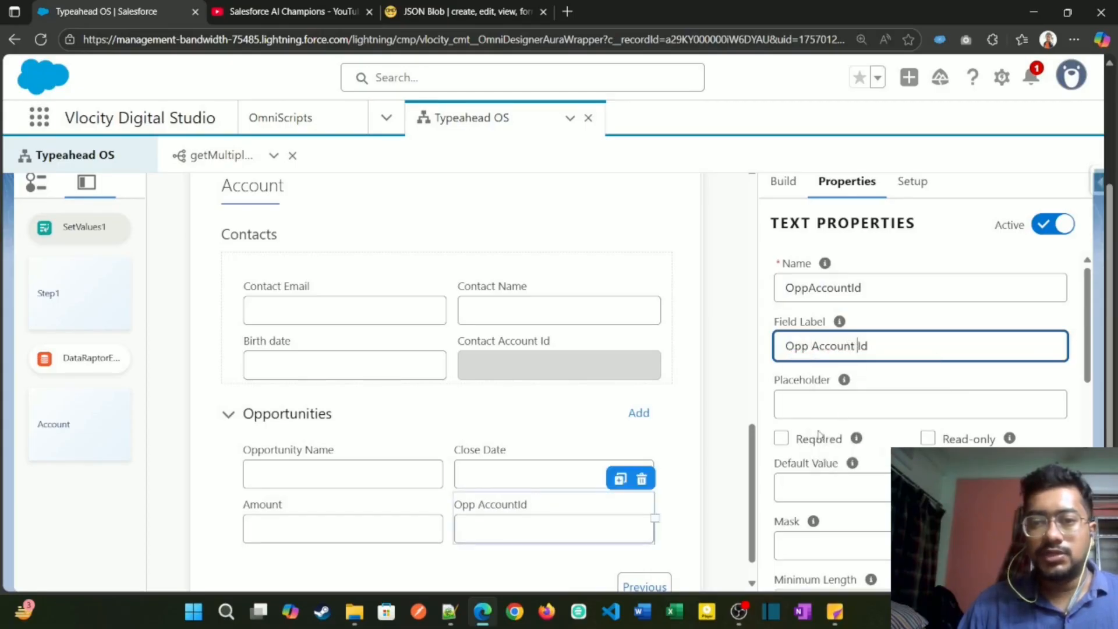
{"action": "left_click", "coordinate": [926, 437]}
Step: Check the repeat settings of the Opp Account Id field and of the Opportunities block
{"action": "scroll", "coordinate": [583, 486], "scroll_direction": "down", "scroll_amount": 1}
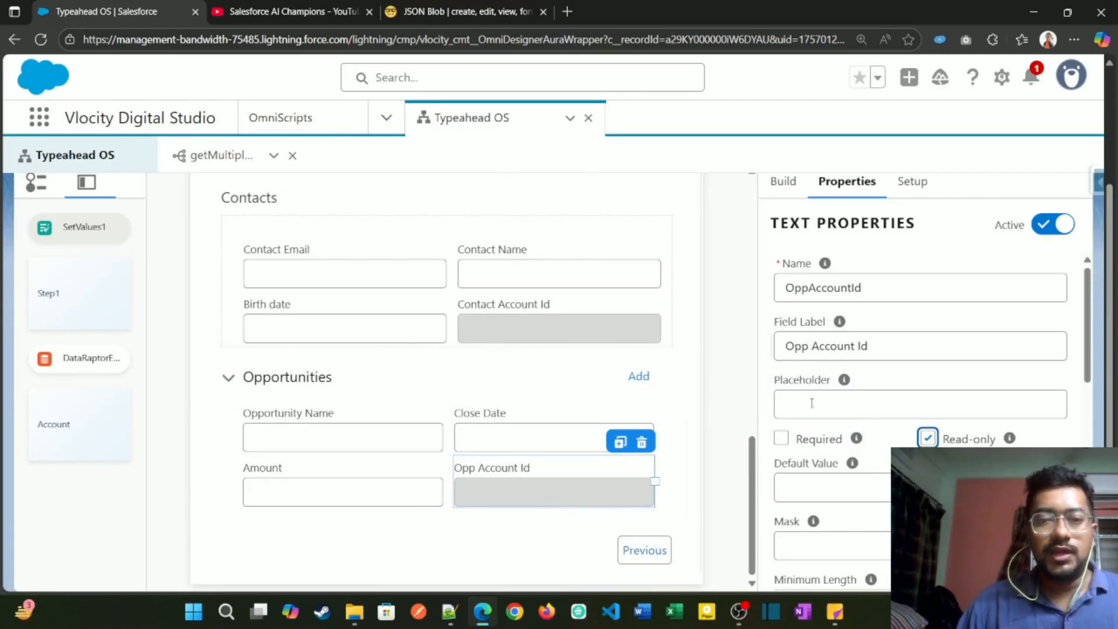
{"action": "scroll", "coordinate": [833, 464], "scroll_direction": "down", "scroll_amount": 10}
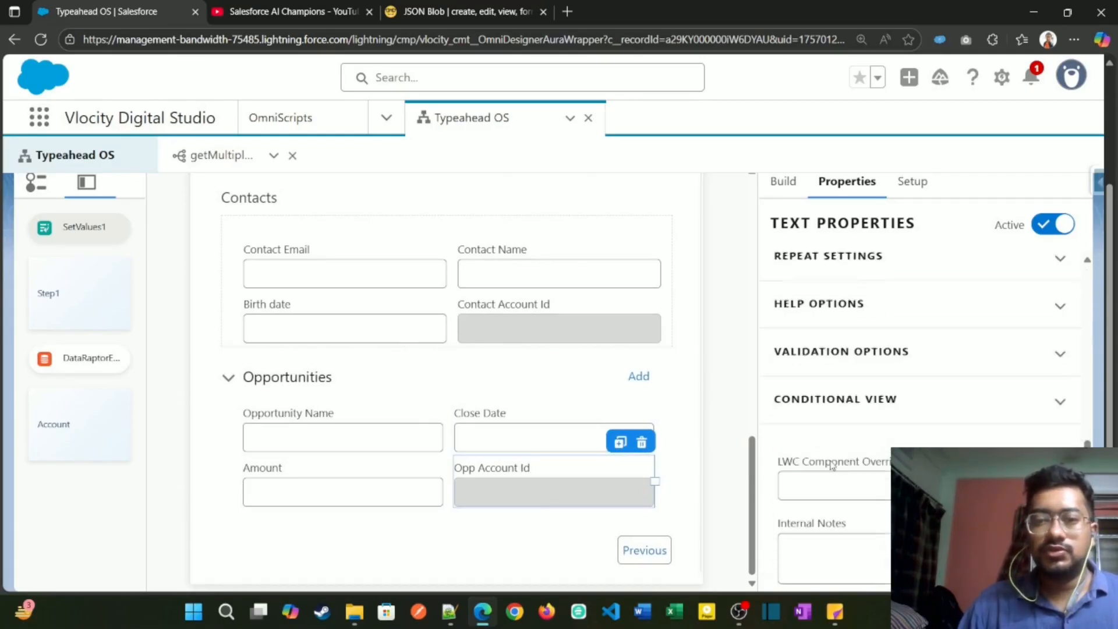
{"action": "scroll", "coordinate": [840, 434], "scroll_direction": "up", "scroll_amount": 3}
{"action": "left_click", "coordinate": [858, 408]}
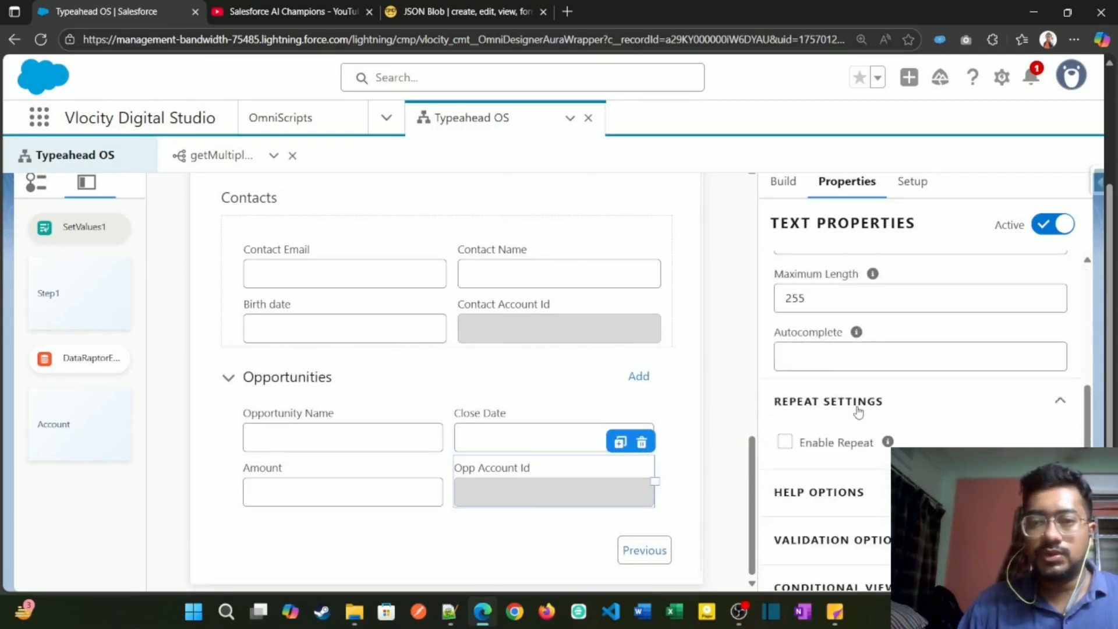
{"action": "left_click", "coordinate": [509, 384]}
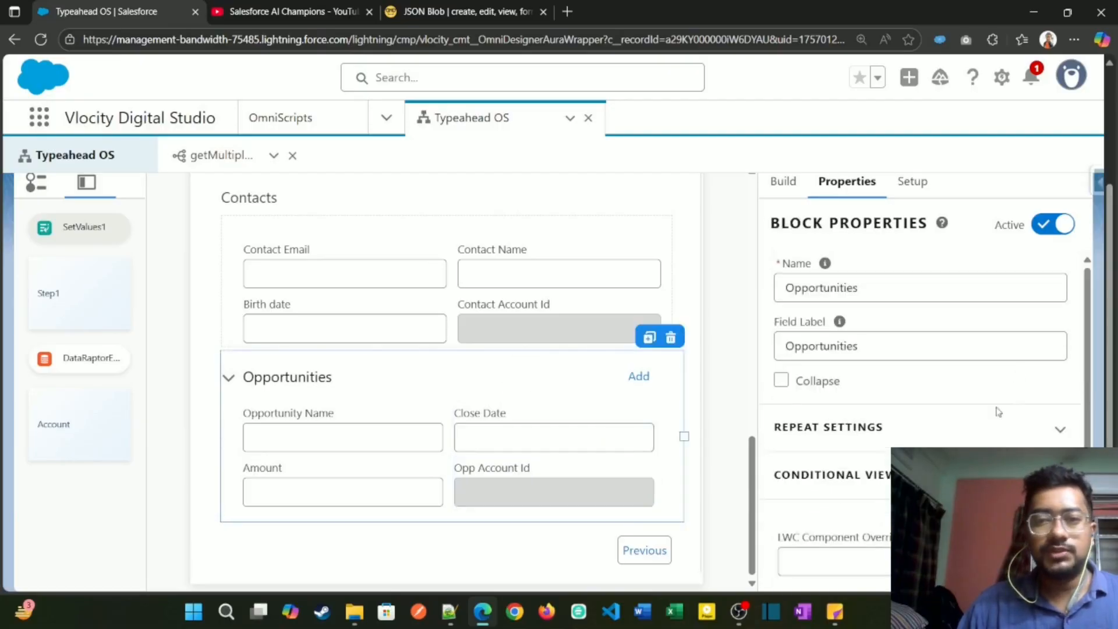
{"action": "scroll", "coordinate": [910, 401], "scroll_direction": "down", "scroll_amount": 2}
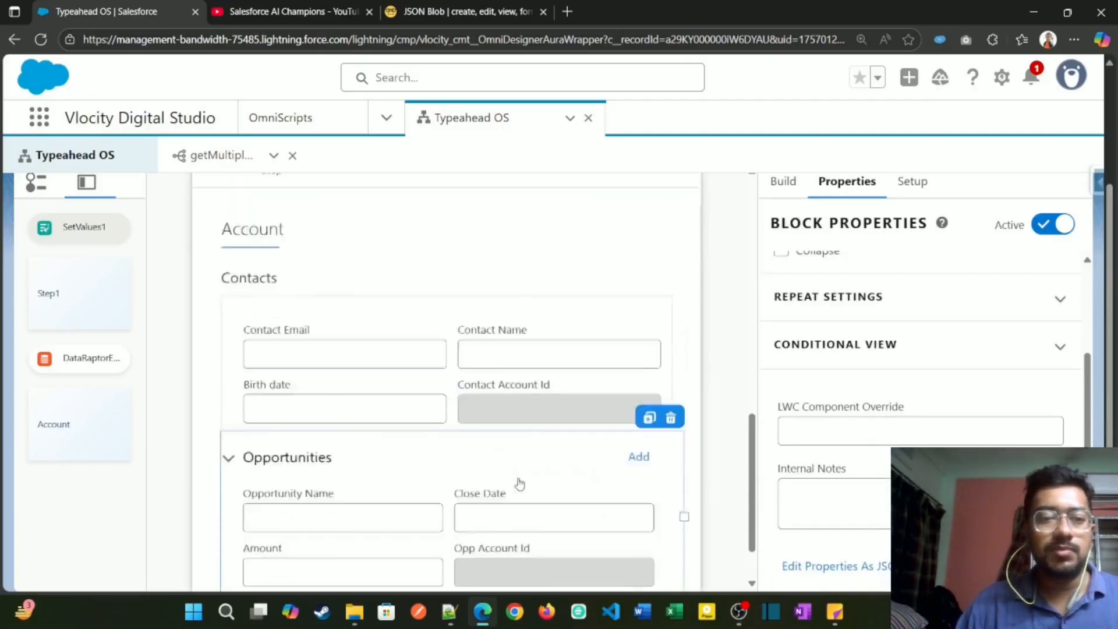
{"action": "scroll", "coordinate": [917, 397], "scroll_direction": "up", "scroll_amount": 2}
{"action": "left_click", "coordinate": [884, 373]}
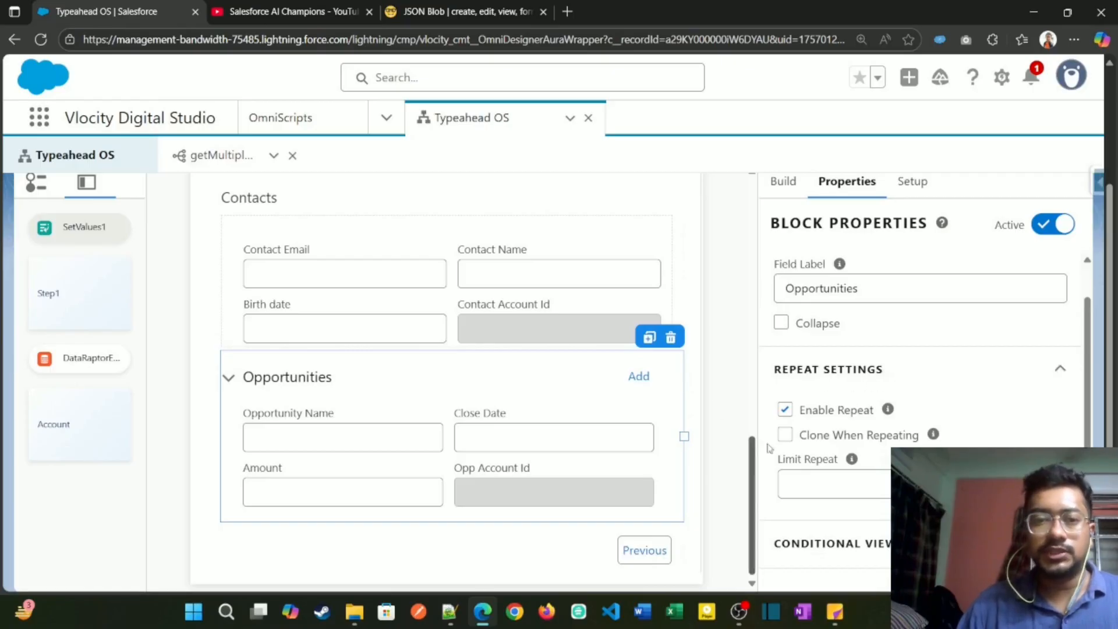
Step: Open the OmniScript preview, and collapse the Opportunities and Contacts nodes in the JSON Blob tree
{"action": "scroll", "coordinate": [754, 466], "scroll_direction": "up", "scroll_amount": 5}
{"action": "left_click", "coordinate": [757, 213]}
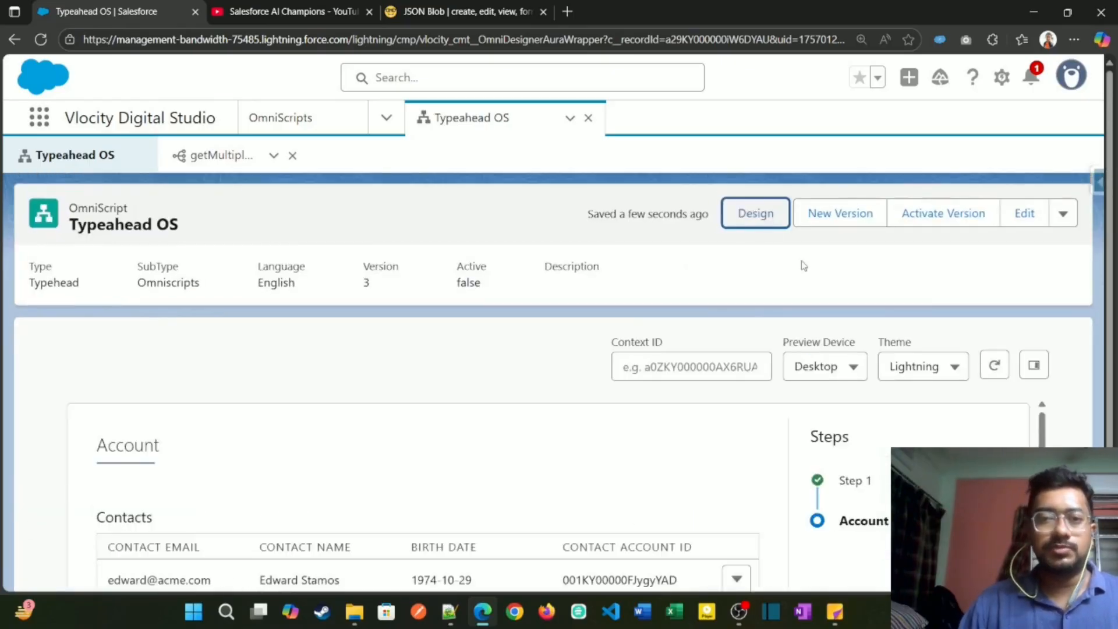
{"action": "left_click", "coordinate": [427, 8]}
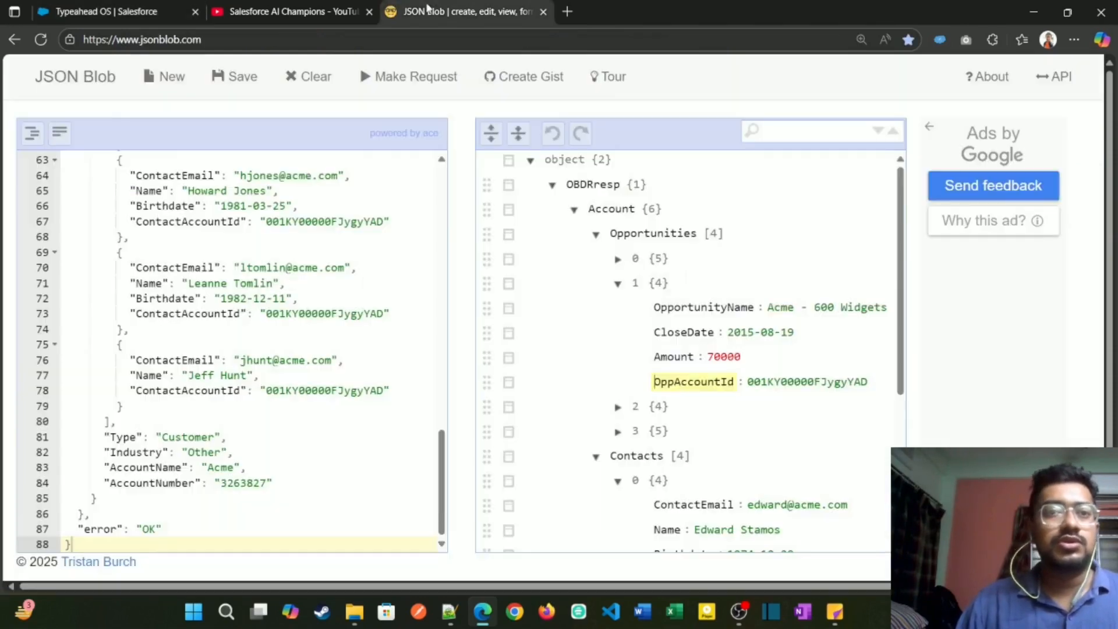
{"action": "left_click", "coordinate": [596, 234]}
{"action": "left_click", "coordinate": [595, 258]}
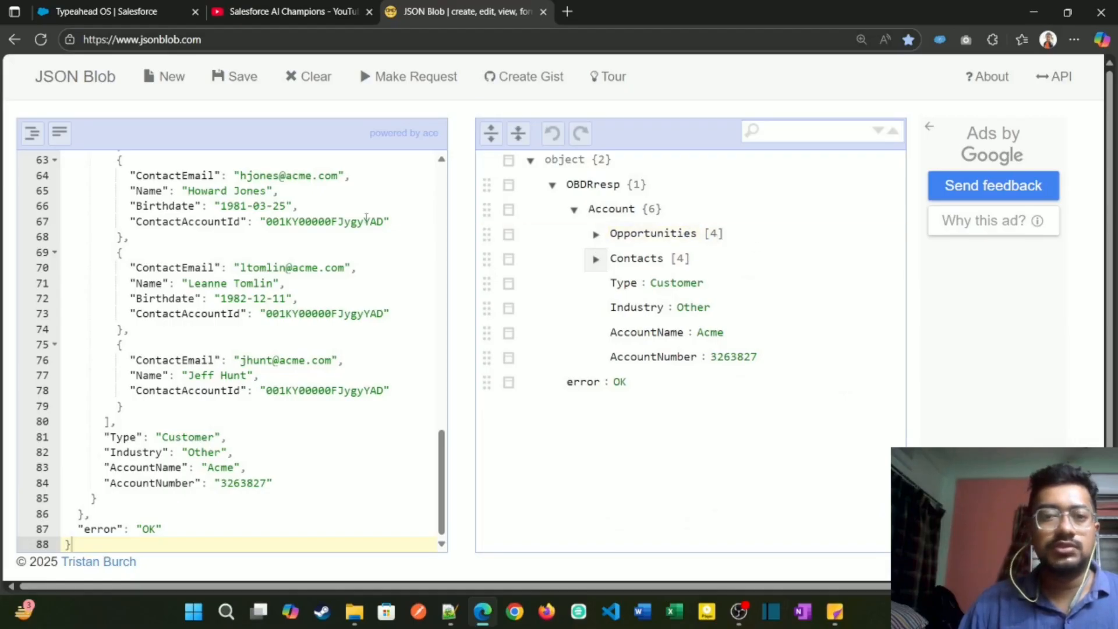
Step: Switch to the Typeahead OS preview, choose Search an Account, find the Acme account with "acm", and advance to the Account step
{"action": "left_click", "coordinate": [598, 235]}
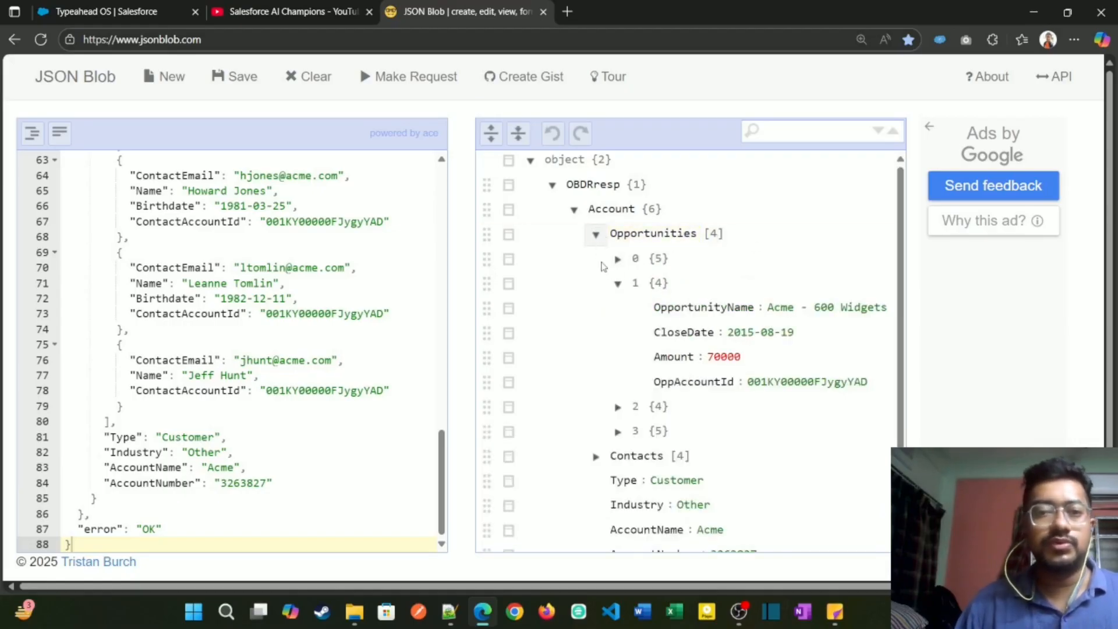
{"action": "left_click", "coordinate": [103, 11]}
{"action": "scroll", "coordinate": [338, 392], "scroll_direction": "down", "scroll_amount": 3}
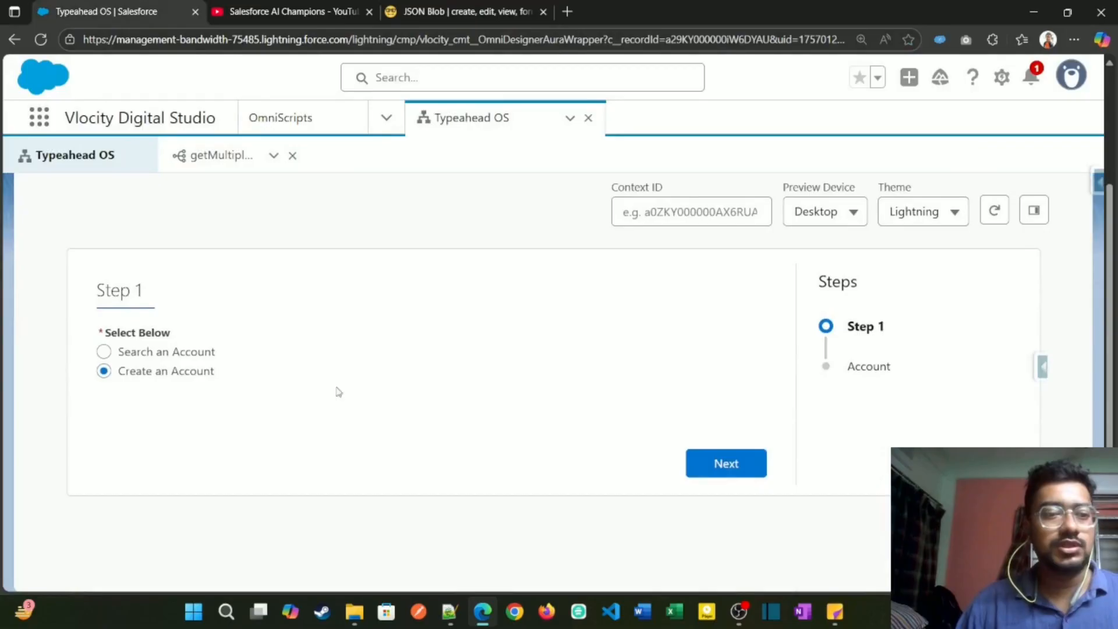
{"action": "left_click", "coordinate": [143, 350]}
{"action": "left_click", "coordinate": [183, 410]}
{"action": "type", "text": "ac"}
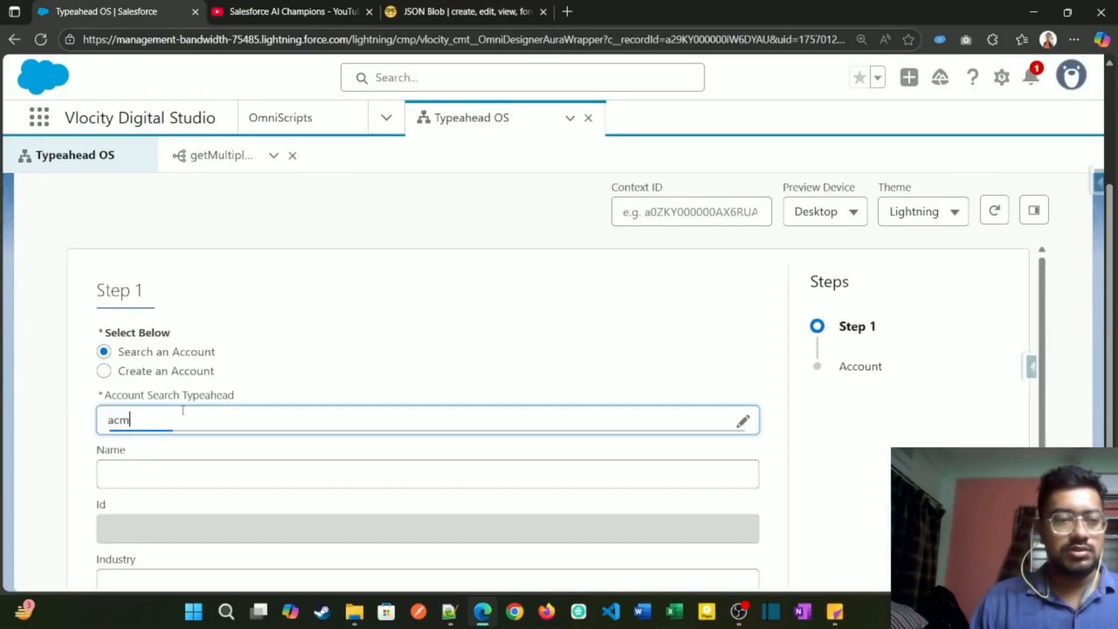
{"action": "type", "text": "m"}
{"action": "left_click", "coordinate": [233, 452]}
{"action": "scroll", "coordinate": [427, 532], "scroll_direction": "down", "scroll_amount": 2}
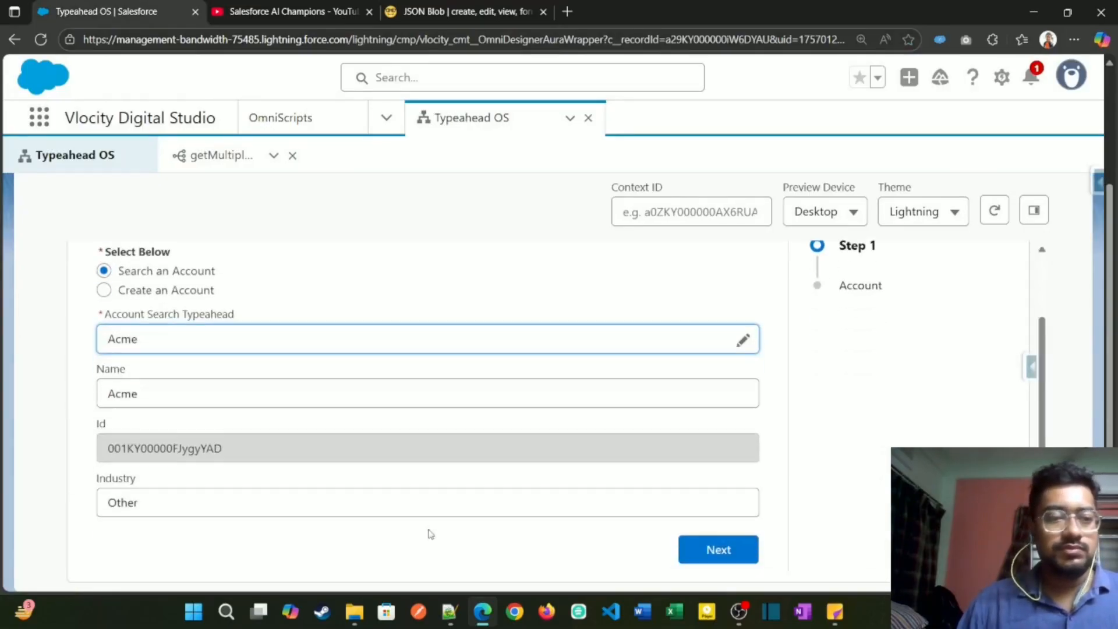
{"action": "left_click", "coordinate": [753, 563]}
Step: Review the Contacts table and the repeated Opportunities blocks in the previewed Account step, including their Amount fields
{"action": "scroll", "coordinate": [537, 408], "scroll_direction": "down", "scroll_amount": 8}
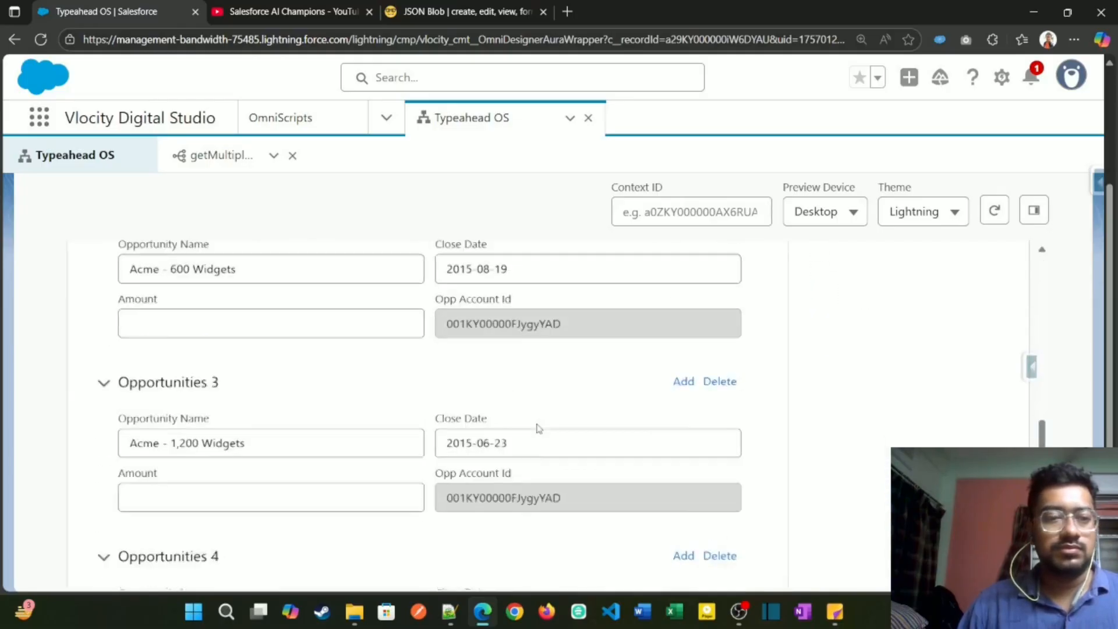
{"action": "scroll", "coordinate": [538, 429], "scroll_direction": "down", "scroll_amount": 3}
{"action": "scroll", "coordinate": [297, 444], "scroll_direction": "up", "scroll_amount": 1}
{"action": "scroll", "coordinate": [206, 414], "scroll_direction": "down", "scroll_amount": 1}
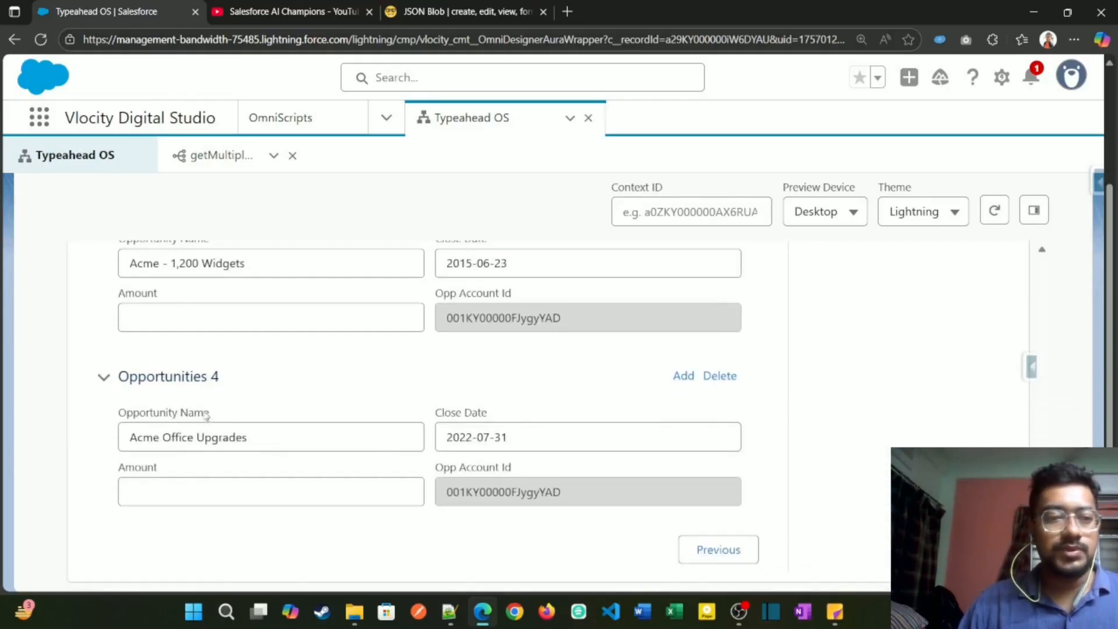
{"action": "scroll", "coordinate": [206, 414], "scroll_direction": "up", "scroll_amount": 10}
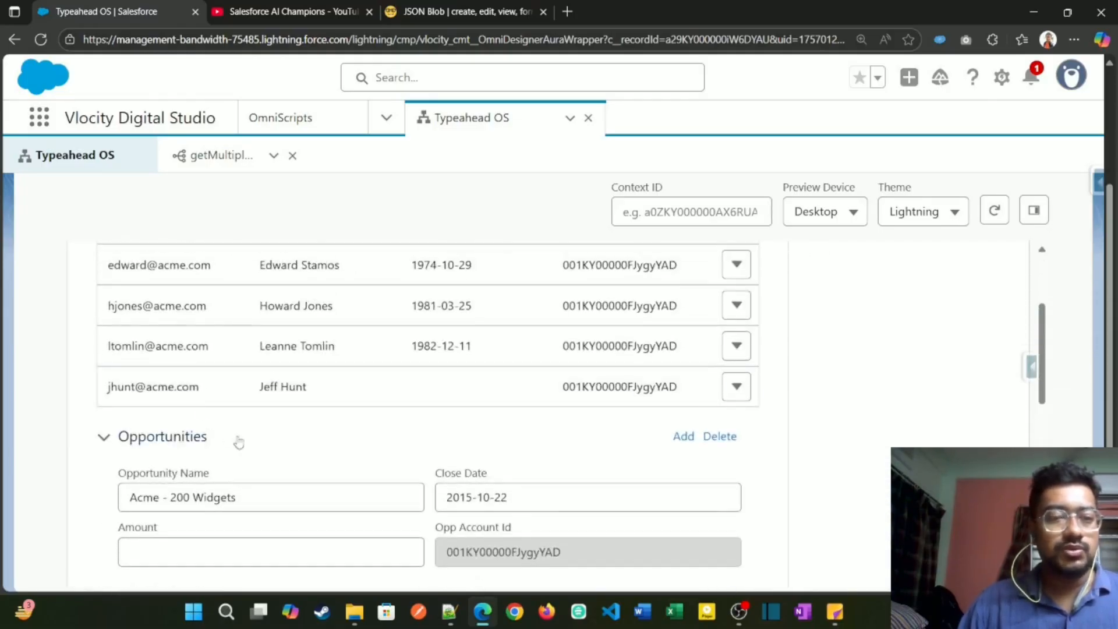
{"action": "scroll", "coordinate": [553, 441], "scroll_direction": "down", "scroll_amount": 4}
{"action": "scroll", "coordinate": [168, 412], "scroll_direction": "up", "scroll_amount": 4}
{"action": "scroll", "coordinate": [162, 413], "scroll_direction": "down", "scroll_amount": 3}
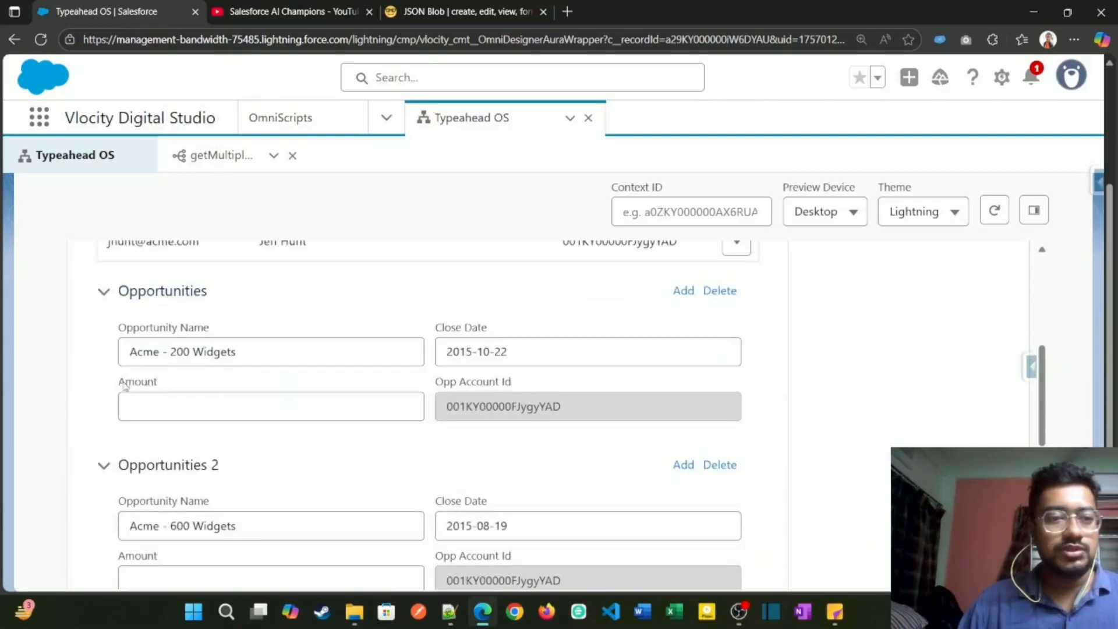
{"action": "scroll", "coordinate": [260, 399], "scroll_direction": "down", "scroll_amount": 7}
{"action": "scroll", "coordinate": [269, 428], "scroll_direction": "up", "scroll_amount": 9}
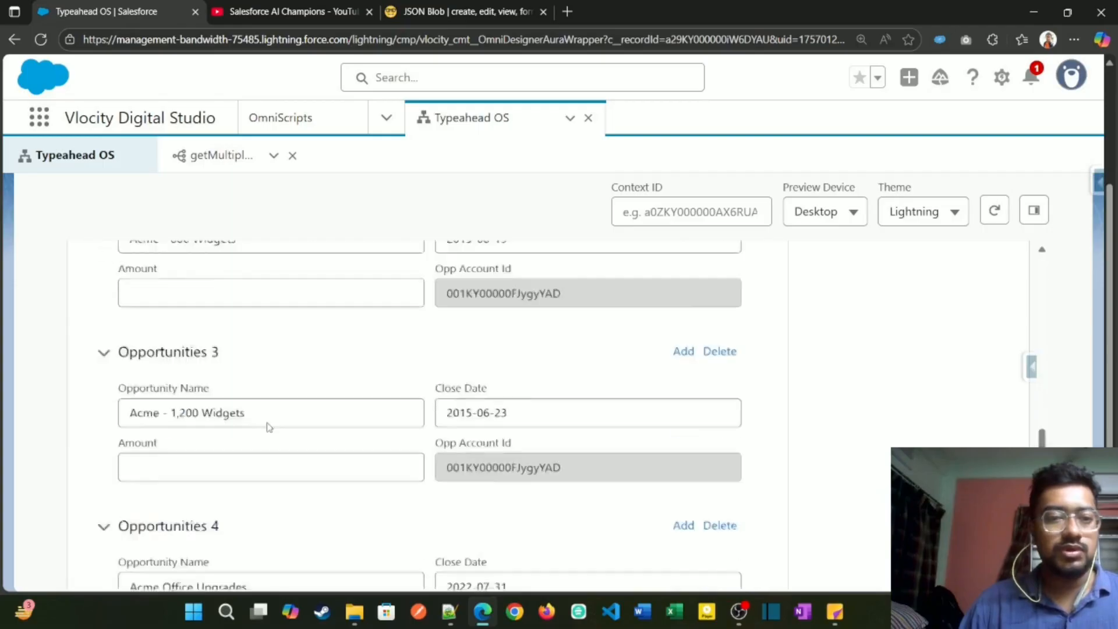
{"action": "scroll", "coordinate": [268, 427], "scroll_direction": "up", "scroll_amount": 4}
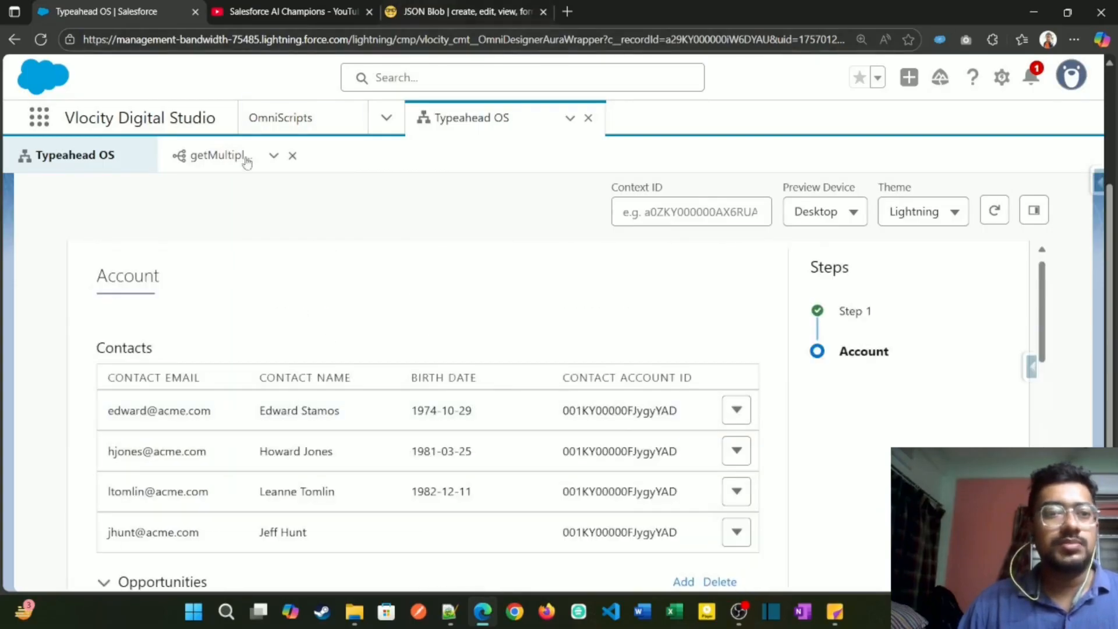
Step: Examine the opportunities' Amount values in the preview response of the getMultipleRelatedObjectRecords DataRaptor
{"action": "left_click", "coordinate": [225, 154]}
{"action": "scroll", "coordinate": [537, 524], "scroll_direction": "down", "scroll_amount": 3}
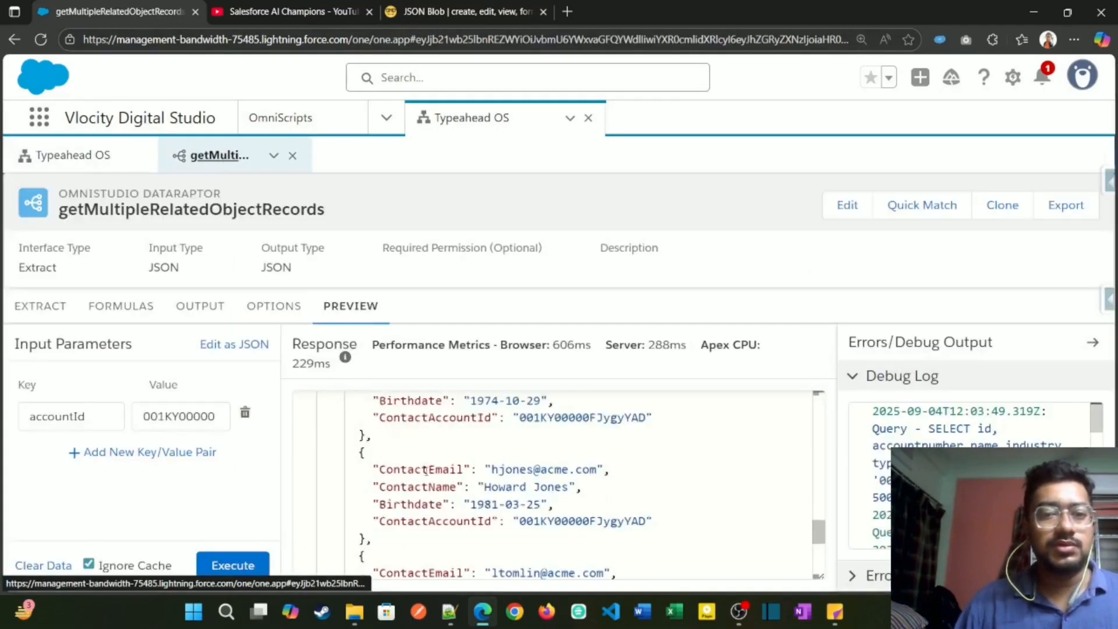
{"action": "scroll", "coordinate": [538, 546], "scroll_direction": "down", "scroll_amount": 4}
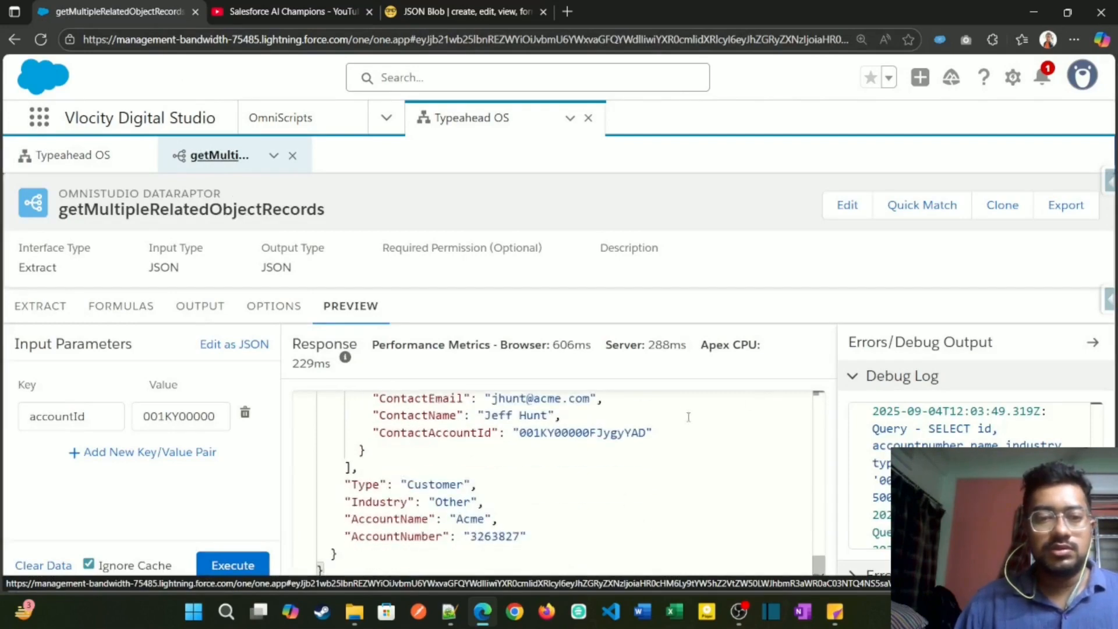
{"action": "scroll", "coordinate": [640, 437], "scroll_direction": "up", "scroll_amount": 8}
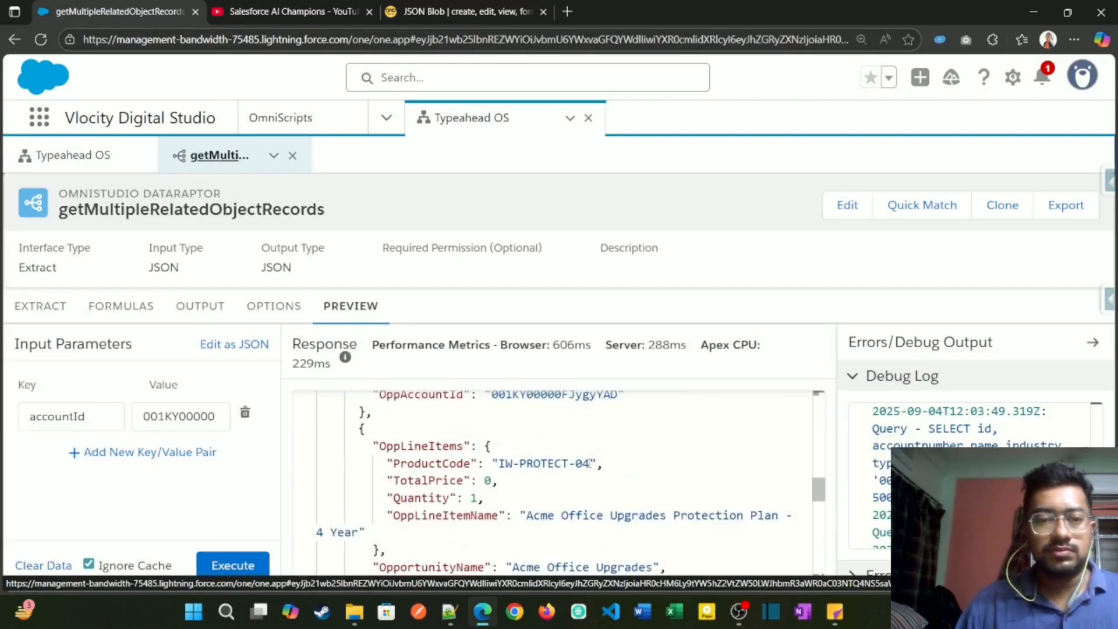
{"action": "scroll", "coordinate": [590, 464], "scroll_direction": "up", "scroll_amount": 1}
{"action": "scroll", "coordinate": [589, 464], "scroll_direction": "up", "scroll_amount": 1}
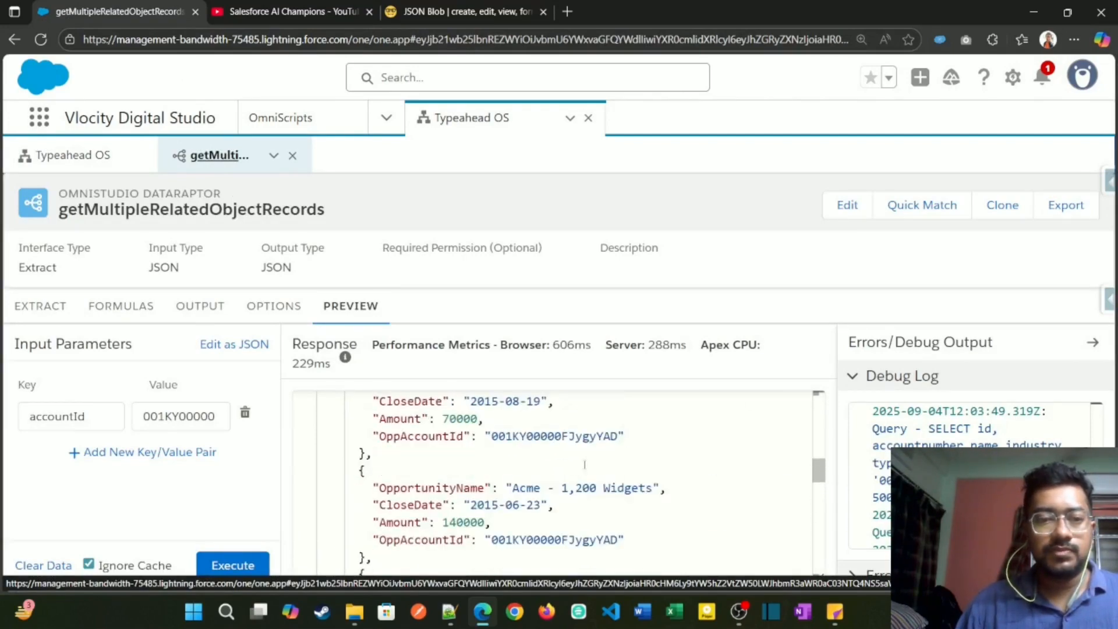
{"action": "double_click", "coordinate": [446, 418]}
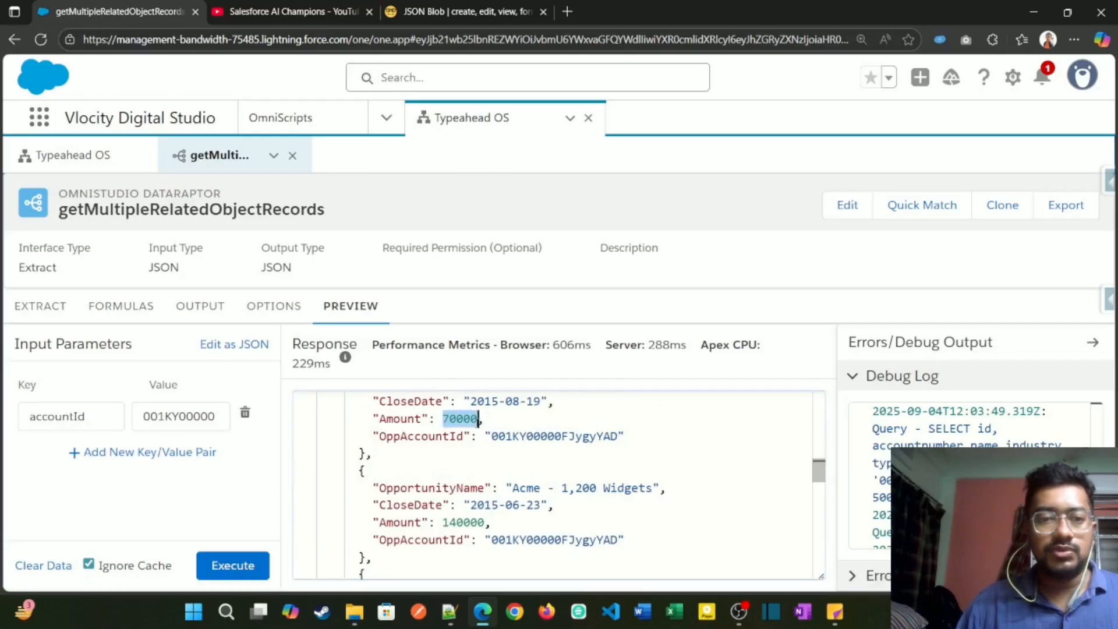
Step: Return to the Typeahead OS design and add a half-width Currency input after Opportunity Name and Close Date in the Opportunities block
{"action": "left_click", "coordinate": [71, 157]}
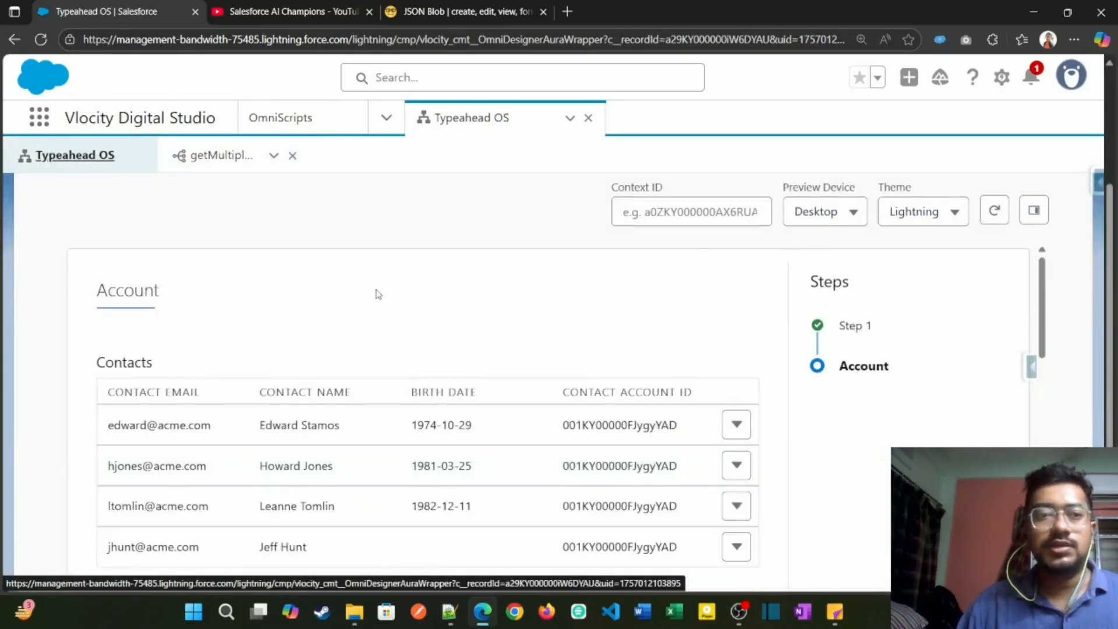
{"action": "left_click", "coordinate": [739, 233]}
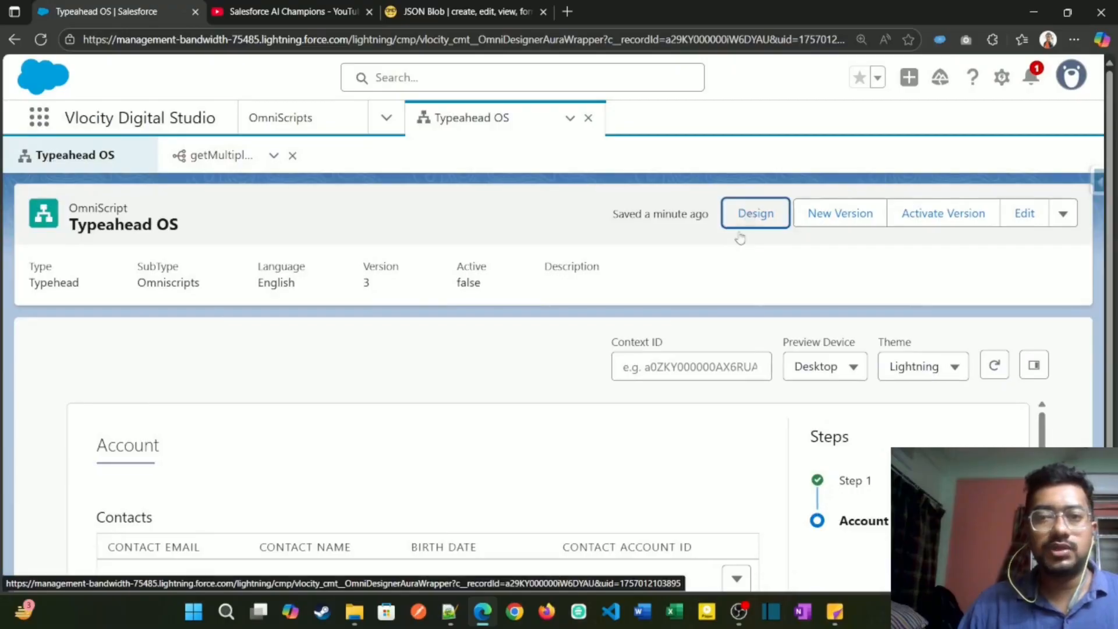
{"action": "scroll", "coordinate": [466, 454], "scroll_direction": "down", "scroll_amount": 3}
{"action": "left_click", "coordinate": [343, 474]}
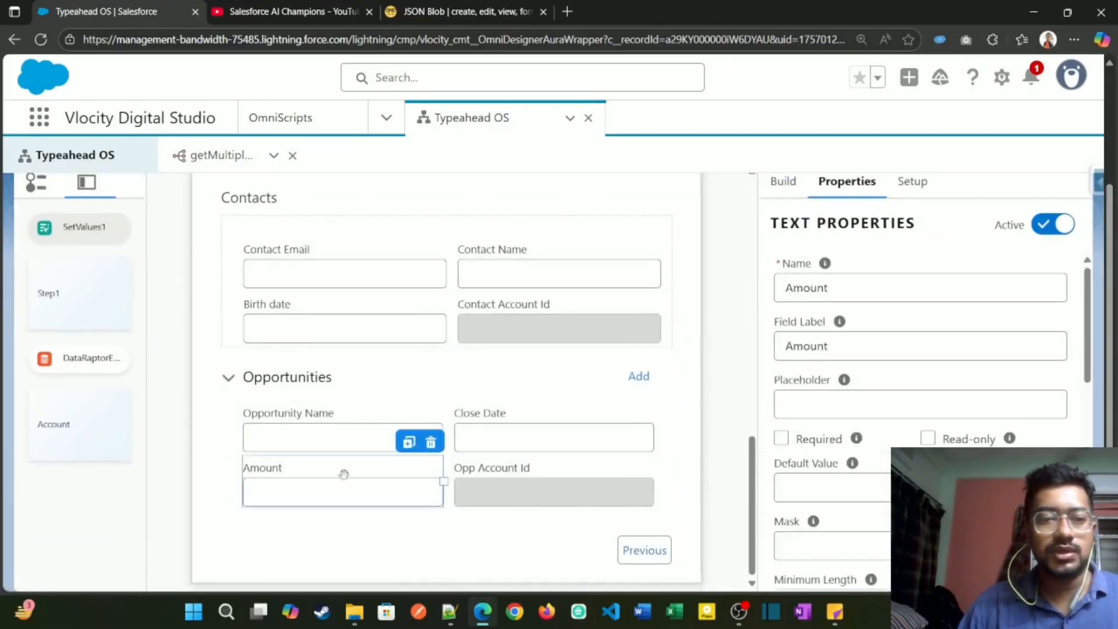
{"action": "left_click", "coordinate": [786, 182]}
{"action": "left_click", "coordinate": [811, 216]}
{"action": "type", "text": "d"}
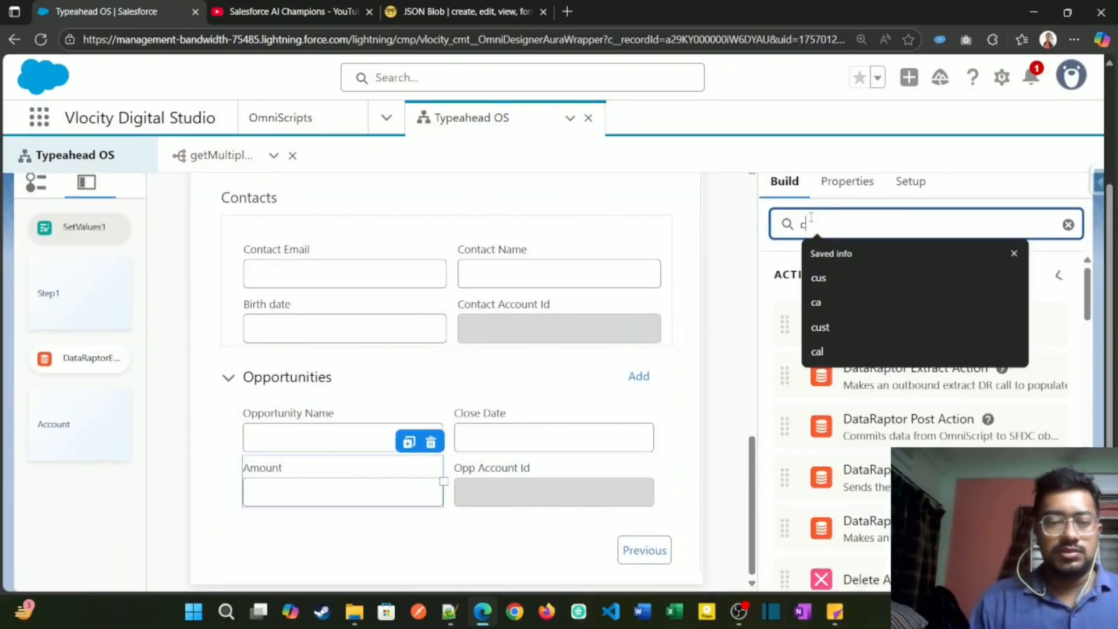
{"action": "type", "text": "uu"}
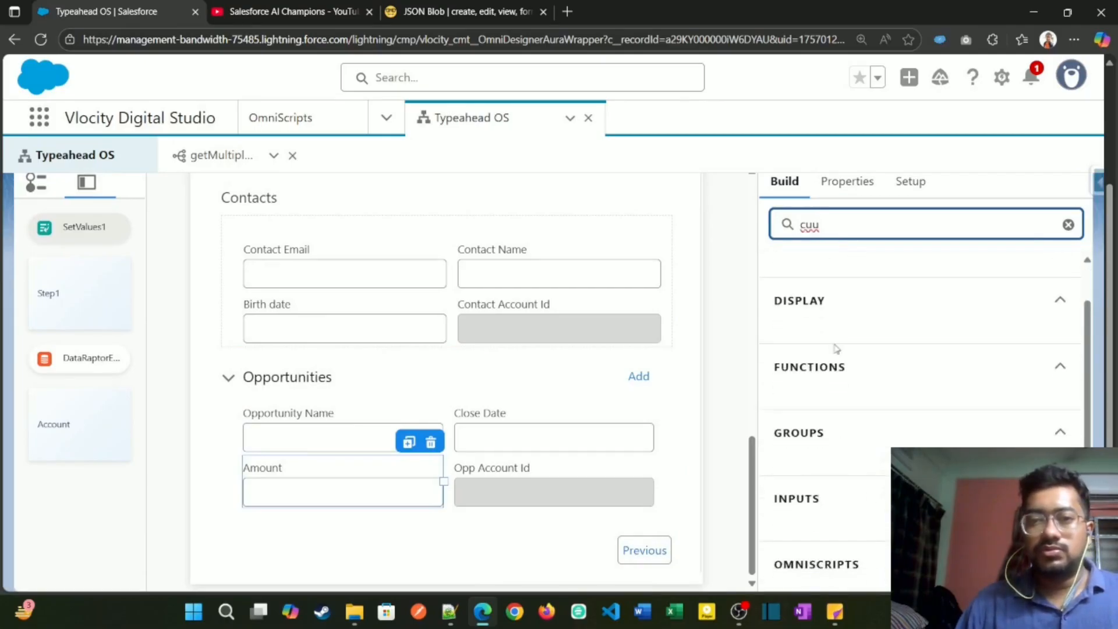
{"action": "key", "text": "BackSpace"}
{"action": "scroll", "coordinate": [880, 460], "scroll_direction": "down", "scroll_amount": 3}
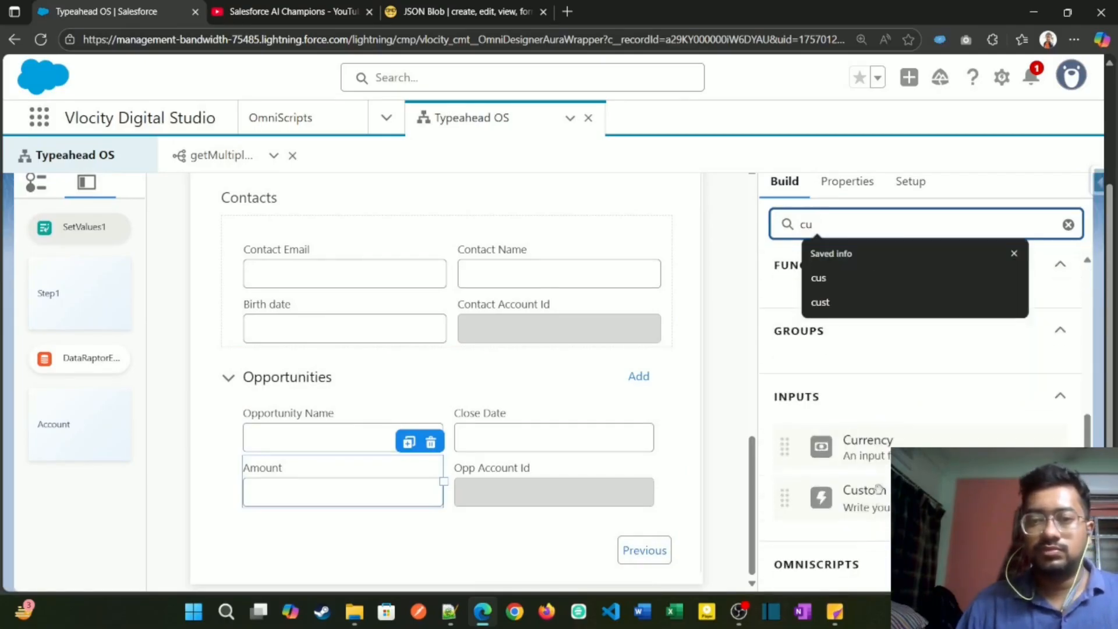
{"action": "left_click_drag", "start_coordinate": [881, 452], "coordinate": [271, 469]}
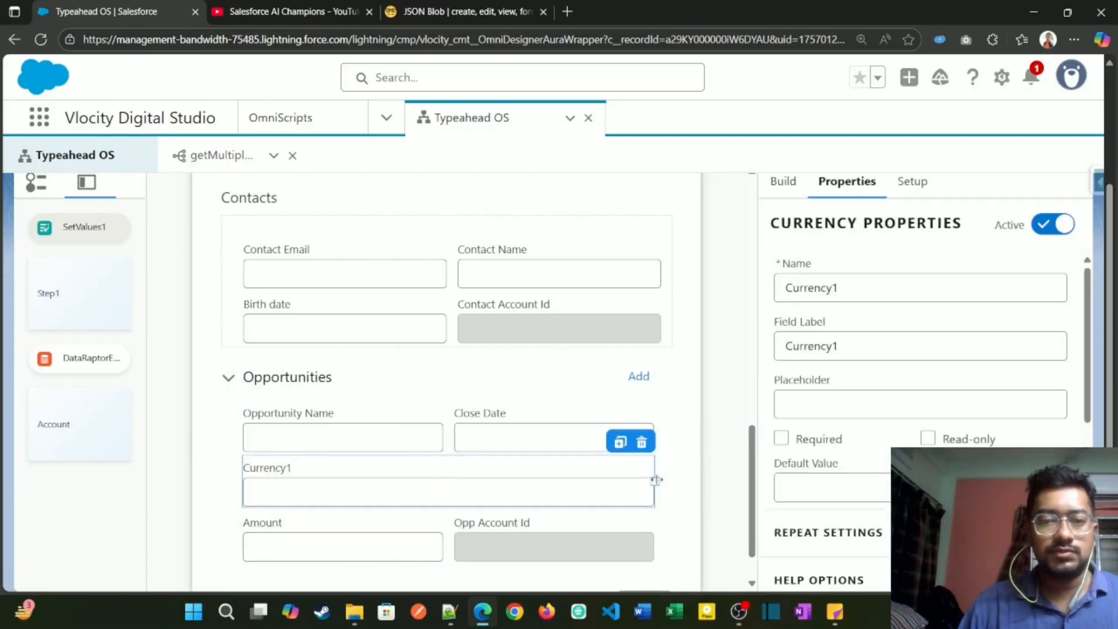
{"action": "left_click_drag", "start_coordinate": [656, 480], "coordinate": [462, 487]}
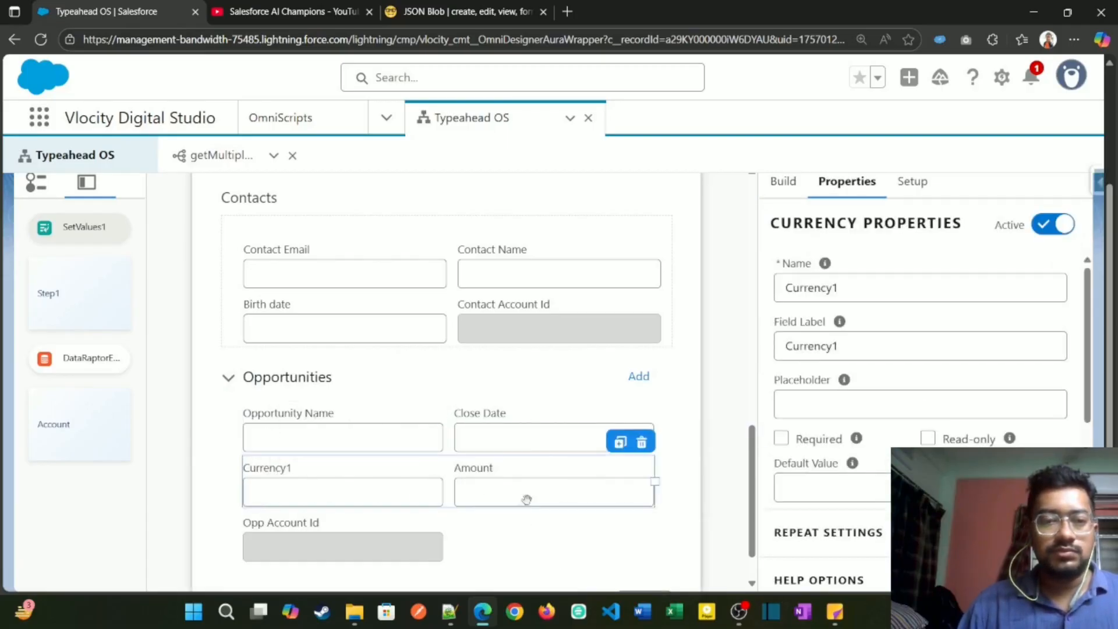
Step: Copy the name of the Amount text field in the Opportunities block, and delete that field
{"action": "left_click", "coordinate": [526, 473]}
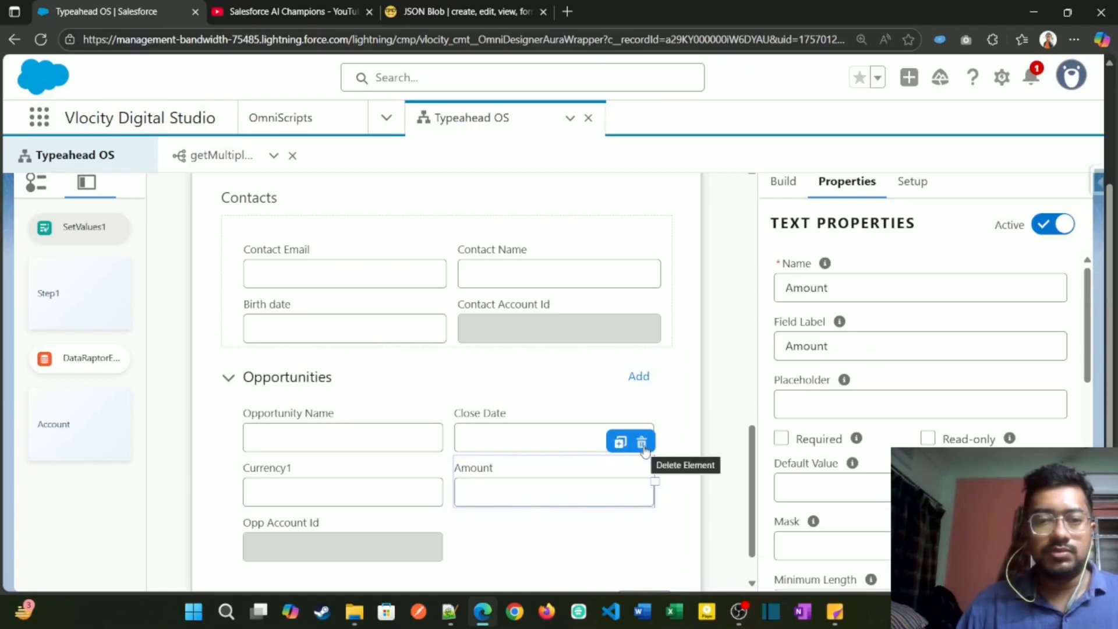
{"action": "left_click", "coordinate": [837, 289]}
{"action": "double_click", "coordinate": [837, 289]}
{"action": "key", "text": "ctrl+c"}
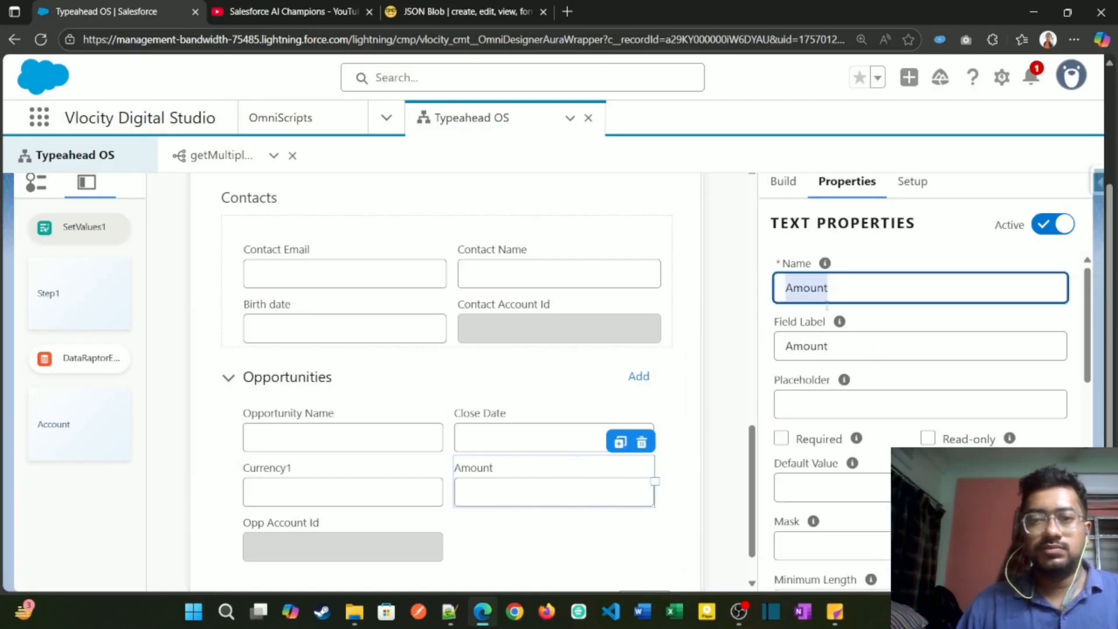
{"action": "left_click", "coordinate": [642, 442]}
{"action": "left_click", "coordinate": [779, 359]}
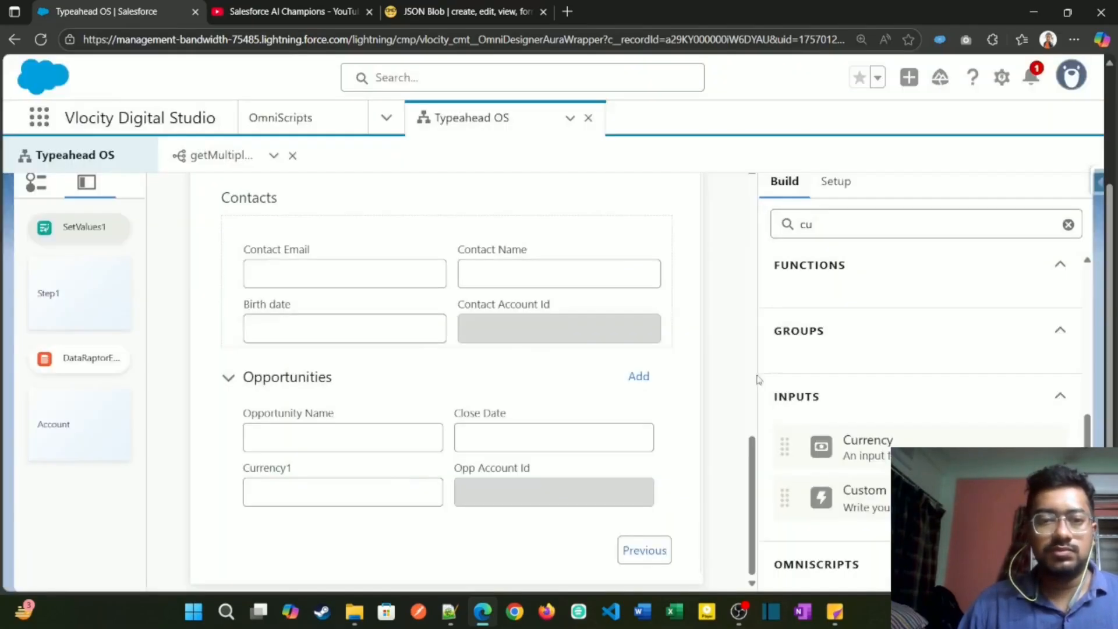
Step: Set both the name and the field label of the new currency field to Amount
{"action": "left_click", "coordinate": [375, 474]}
{"action": "double_click", "coordinate": [854, 288]}
{"action": "key", "text": "ctrl+v"}
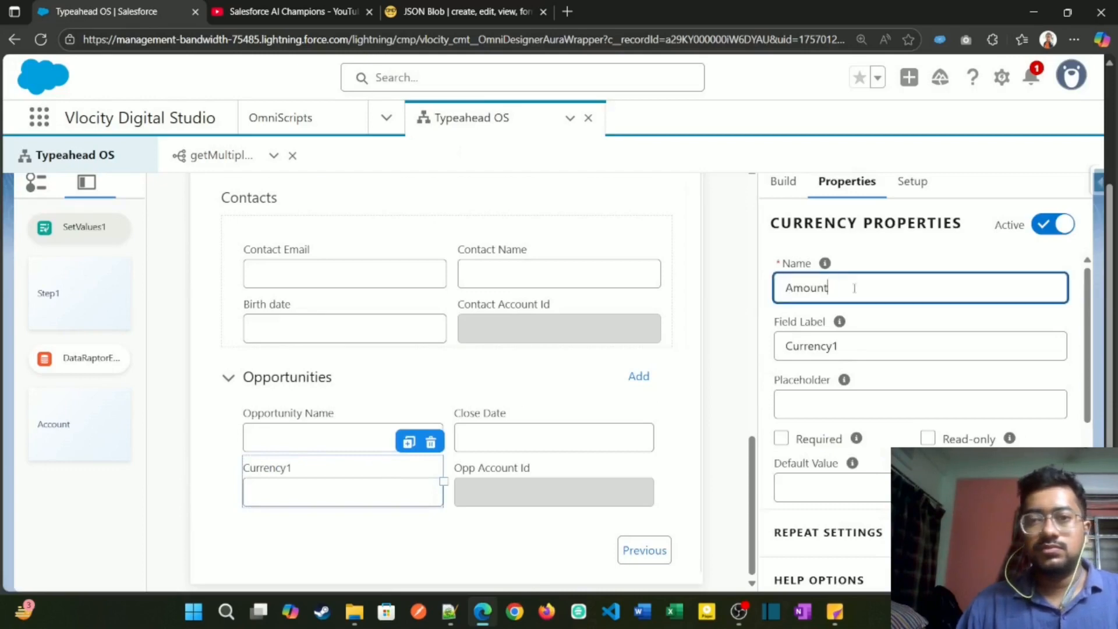
{"action": "key", "text": "Tab"}
{"action": "key", "text": "Tab"}
{"action": "key", "text": "ctrl+v"}
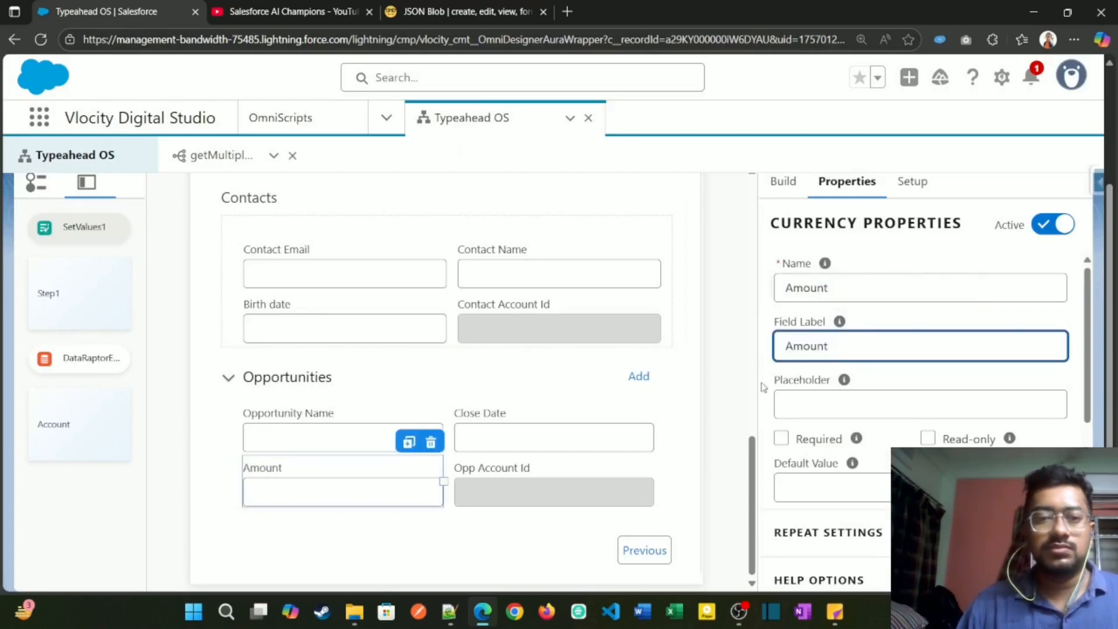
Step: Preview the OmniScript with Search an Account and Acme, and check the Amount fields in the Account step's Opportunities blocks
{"action": "scroll", "coordinate": [725, 402], "scroll_direction": "up", "scroll_amount": 10}
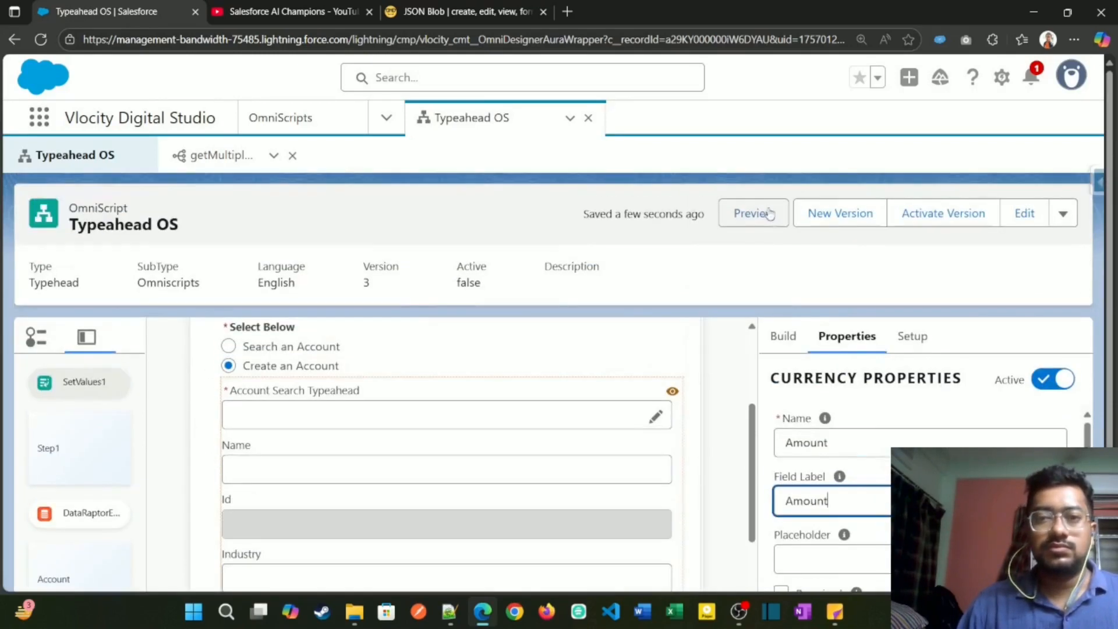
{"action": "left_click", "coordinate": [756, 213]}
{"action": "scroll", "coordinate": [618, 448], "scroll_direction": "down", "scroll_amount": 3}
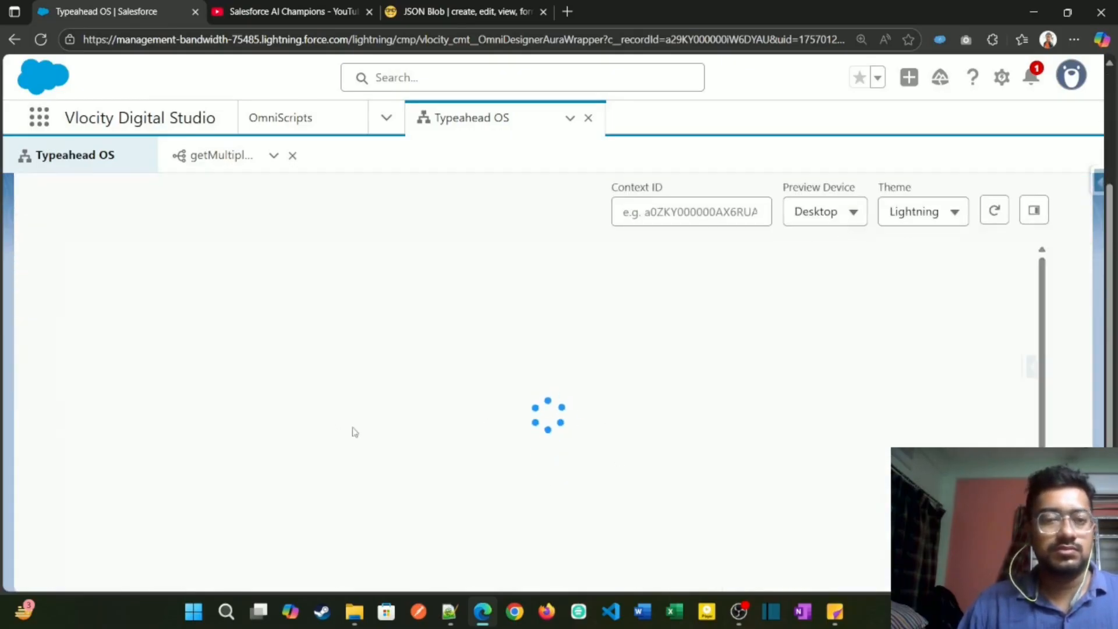
{"action": "left_click", "coordinate": [188, 353]}
{"action": "left_click", "coordinate": [591, 421]}
{"action": "type", "text": "a"}
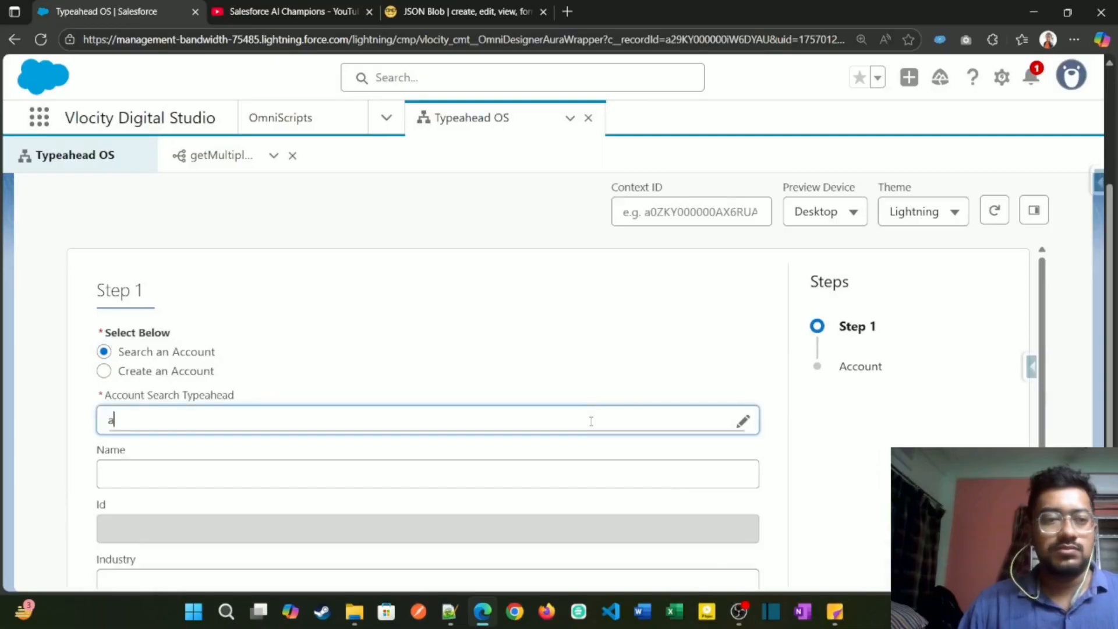
{"action": "type", "text": "c"}
{"action": "left_click", "coordinate": [432, 456]}
{"action": "scroll", "coordinate": [525, 495], "scroll_direction": "down", "scroll_amount": 1}
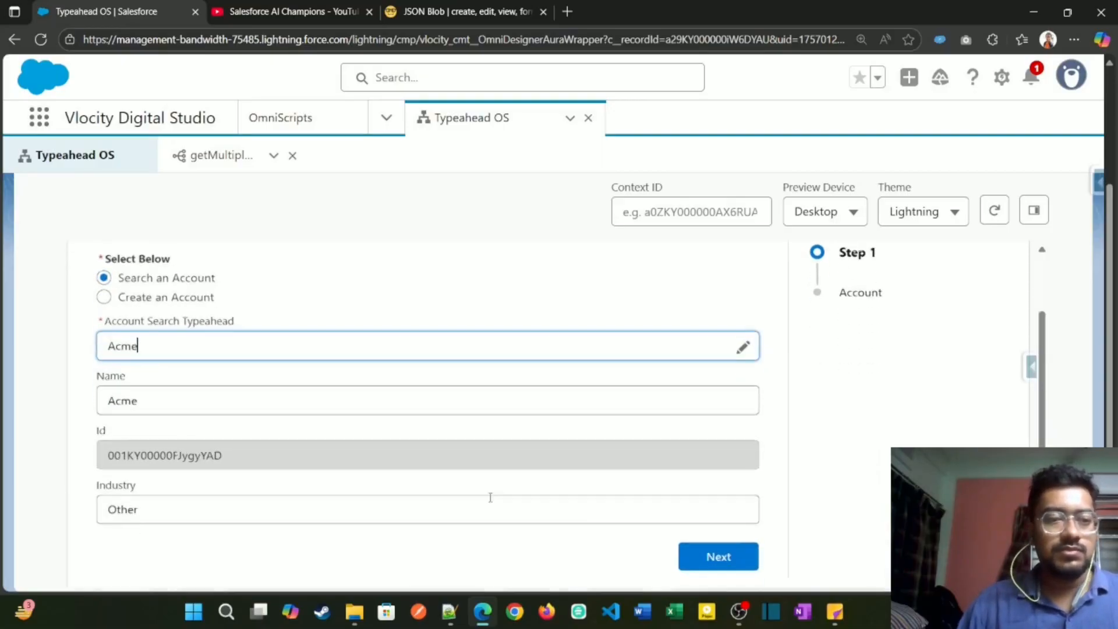
{"action": "left_click", "coordinate": [711, 552]}
{"action": "scroll", "coordinate": [474, 467], "scroll_direction": "down", "scroll_amount": 5}
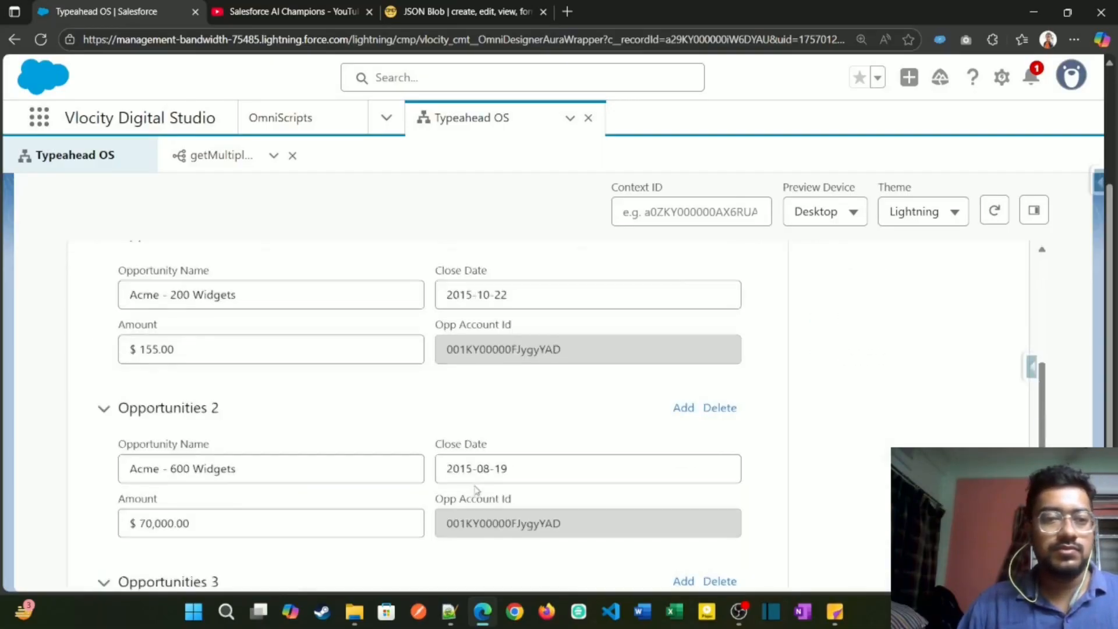
{"action": "scroll", "coordinate": [499, 492], "scroll_direction": "down", "scroll_amount": 6}
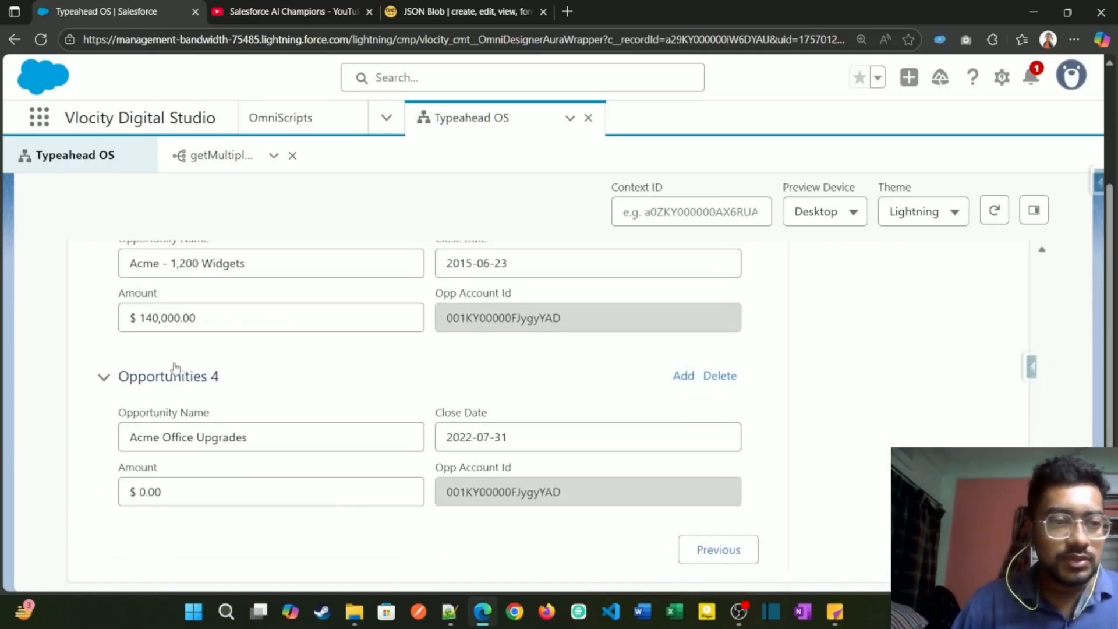
{"action": "scroll", "coordinate": [255, 322], "scroll_direction": "up", "scroll_amount": 4}
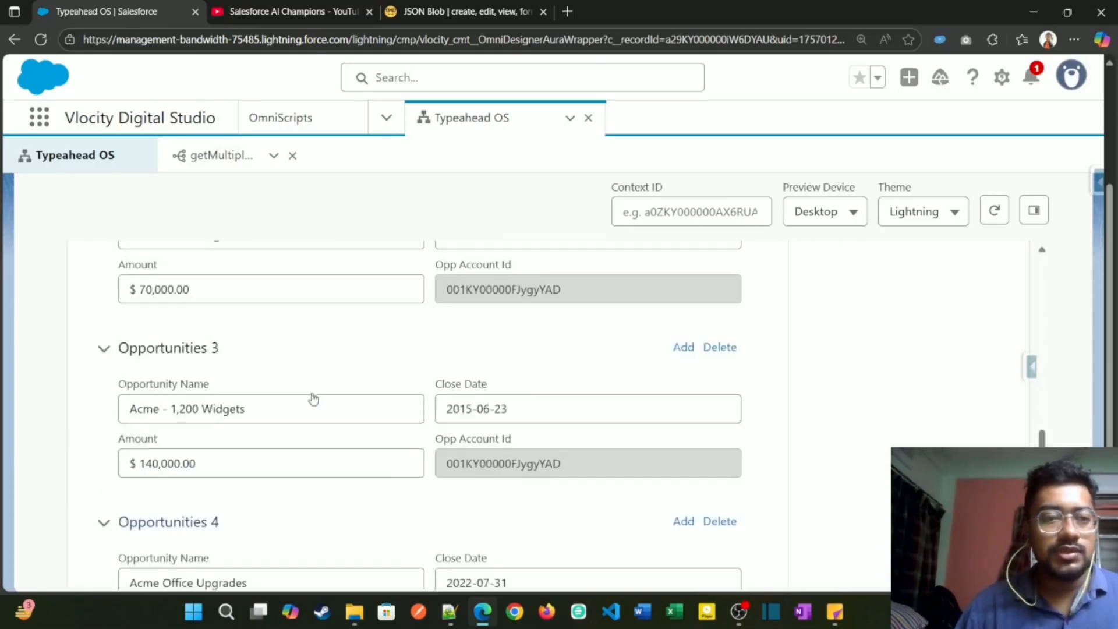
Step: Review the repeated Opportunities blocks in the Account step preview, collapsing and re-expanding Opportunities 2
{"action": "scroll", "coordinate": [178, 333], "scroll_direction": "up", "scroll_amount": 5}
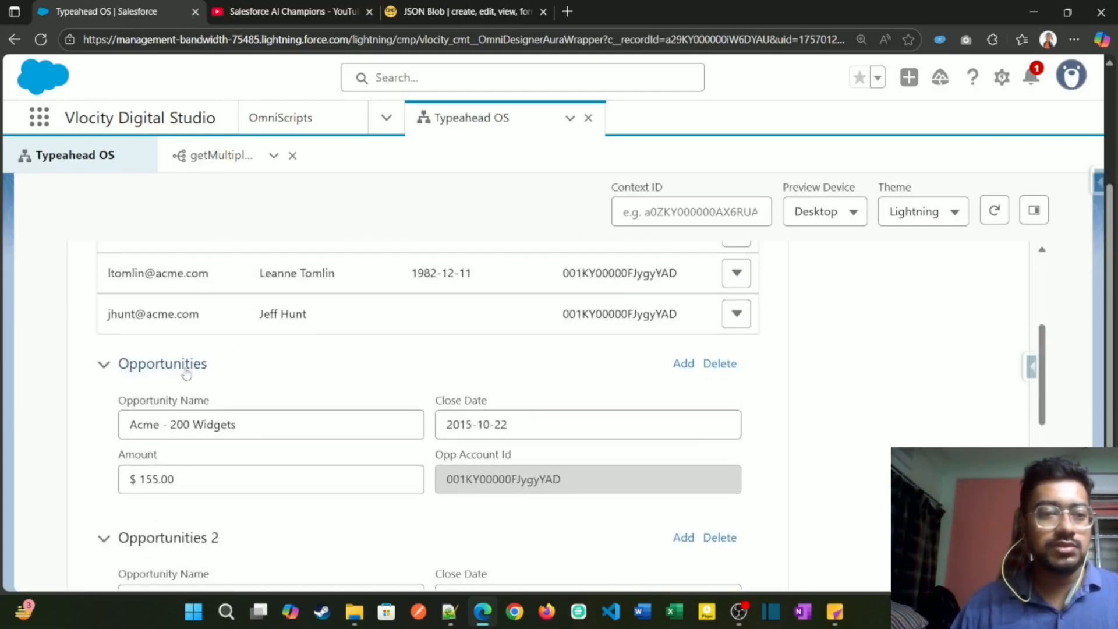
{"action": "scroll", "coordinate": [219, 371], "scroll_direction": "down", "scroll_amount": 3}
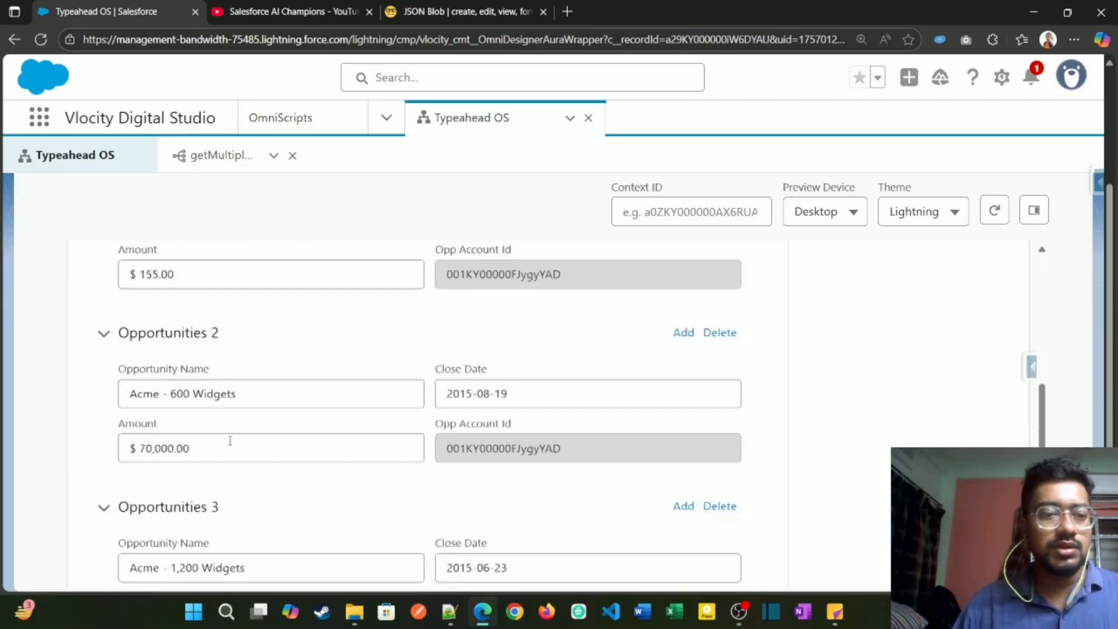
{"action": "left_click", "coordinate": [230, 329]}
{"action": "left_click", "coordinate": [122, 326]}
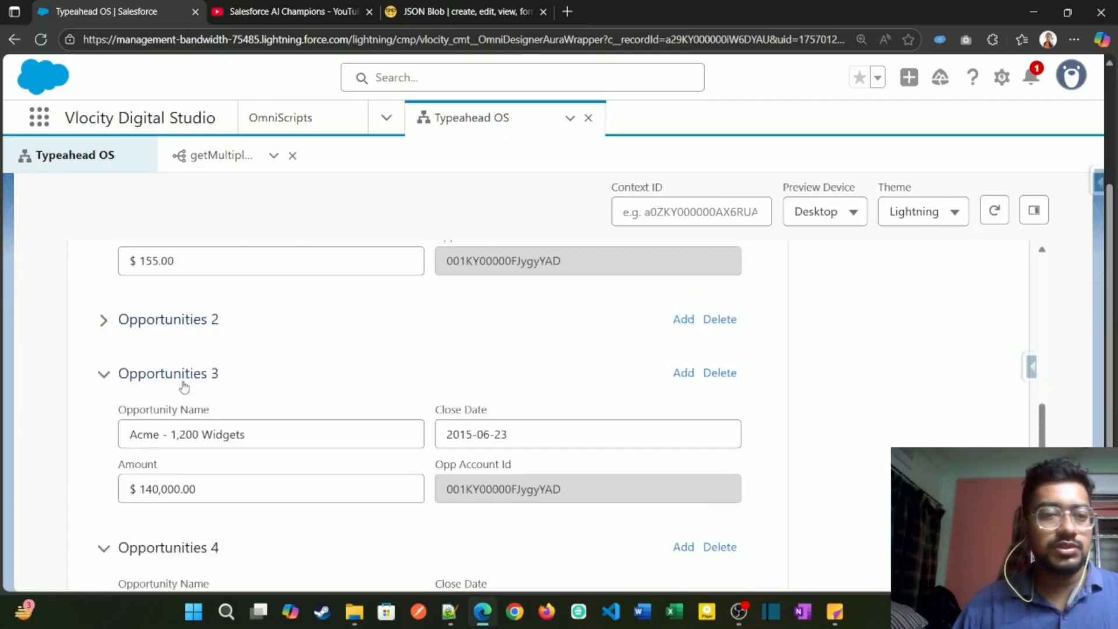
{"action": "left_click", "coordinate": [113, 327]}
{"action": "scroll", "coordinate": [155, 385], "scroll_direction": "down", "scroll_amount": 2}
{"action": "scroll", "coordinate": [187, 364], "scroll_direction": "down", "scroll_amount": 2}
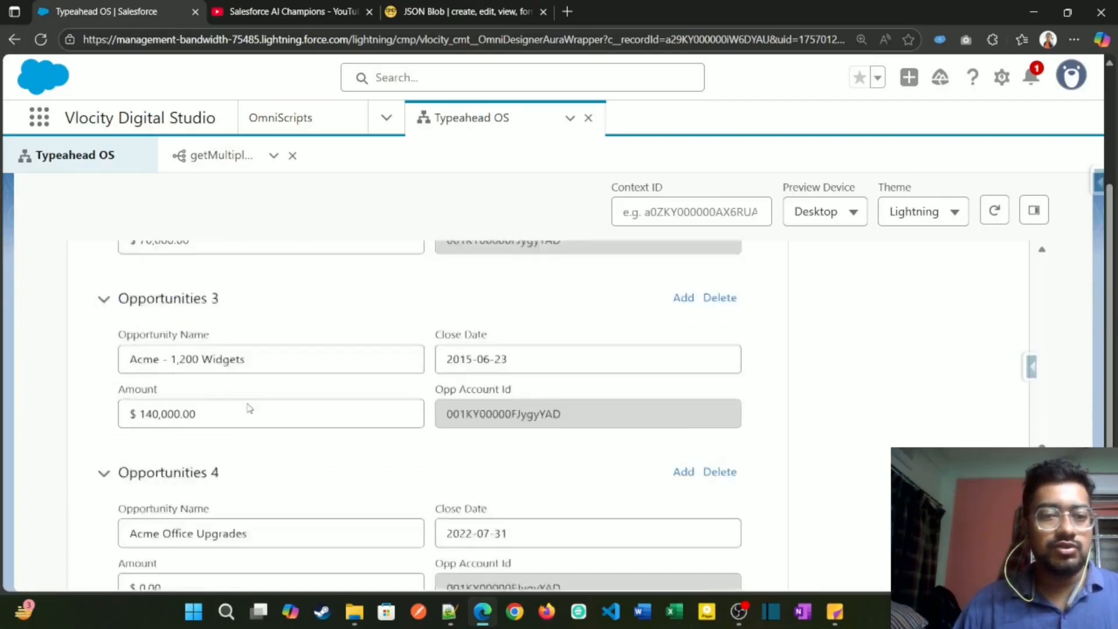
{"action": "scroll", "coordinate": [187, 352], "scroll_direction": "up", "scroll_amount": 2}
{"action": "scroll", "coordinate": [229, 384], "scroll_direction": "down", "scroll_amount": 2}
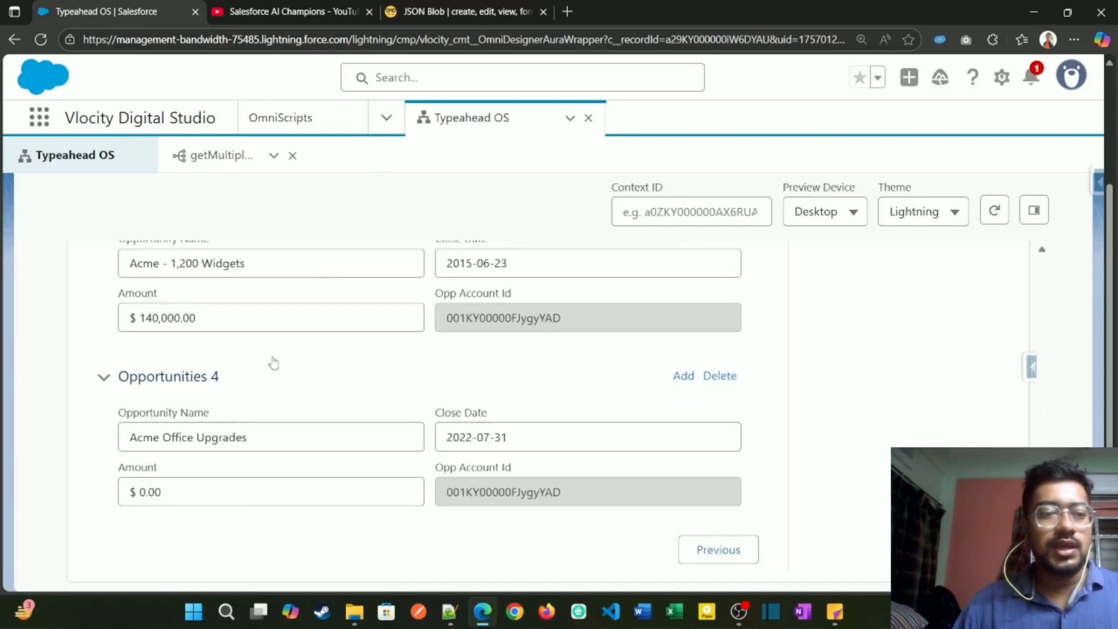
Step: Switch to JSON Blob and examine the OppLineItems entries nested under the first opportunity
{"action": "left_click", "coordinate": [472, 17]}
{"action": "left_click", "coordinate": [618, 260]}
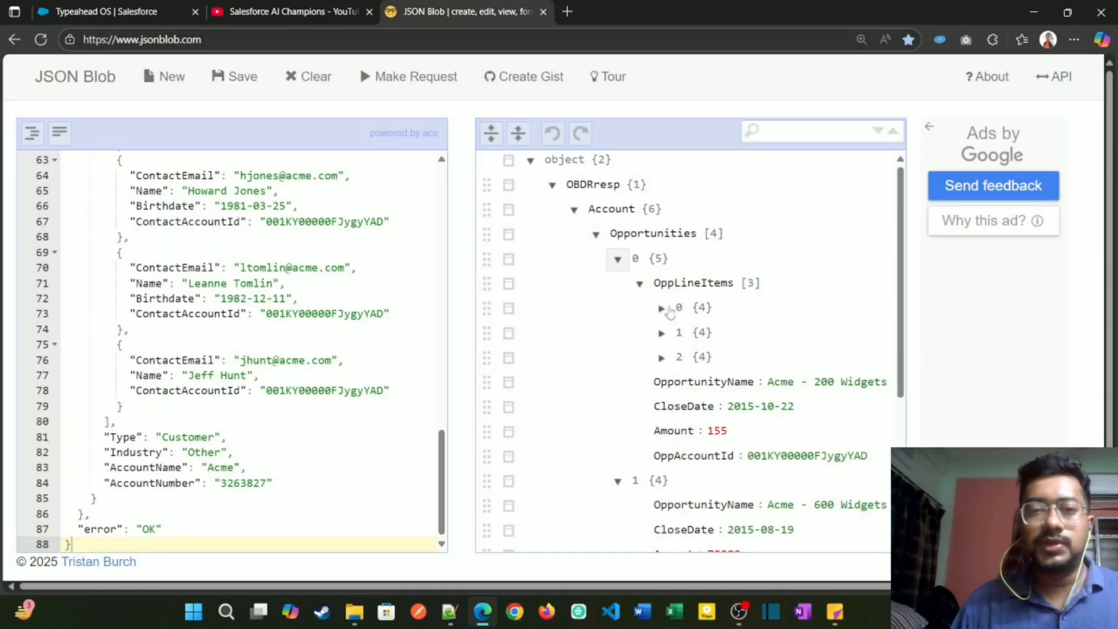
{"action": "scroll", "coordinate": [670, 313], "scroll_direction": "down", "scroll_amount": 1}
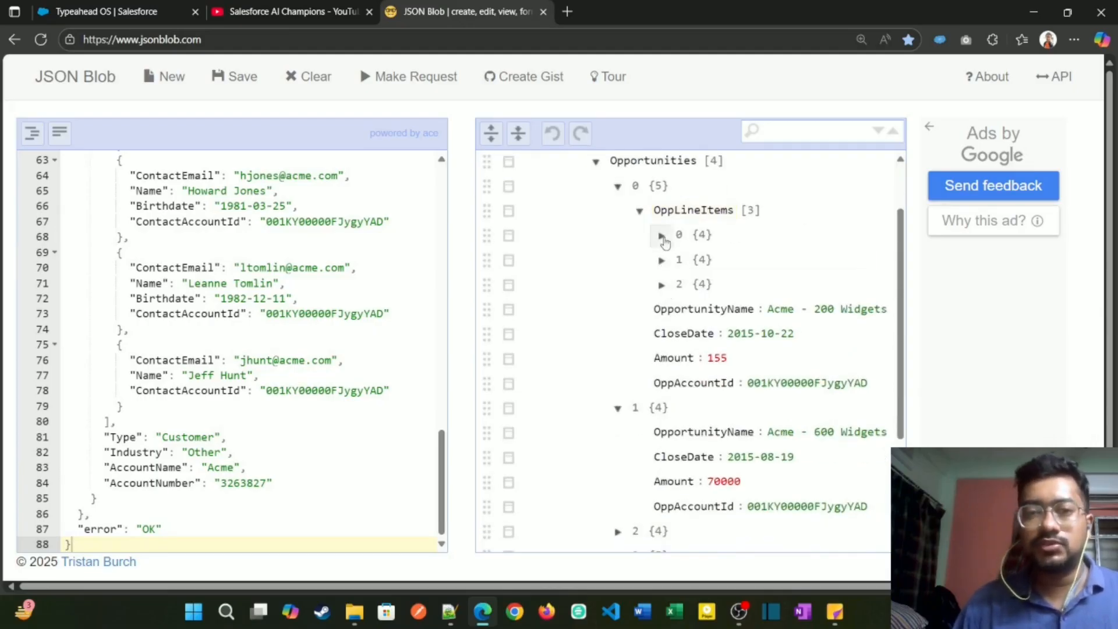
{"action": "left_click", "coordinate": [661, 235]}
{"action": "left_click", "coordinate": [661, 235]}
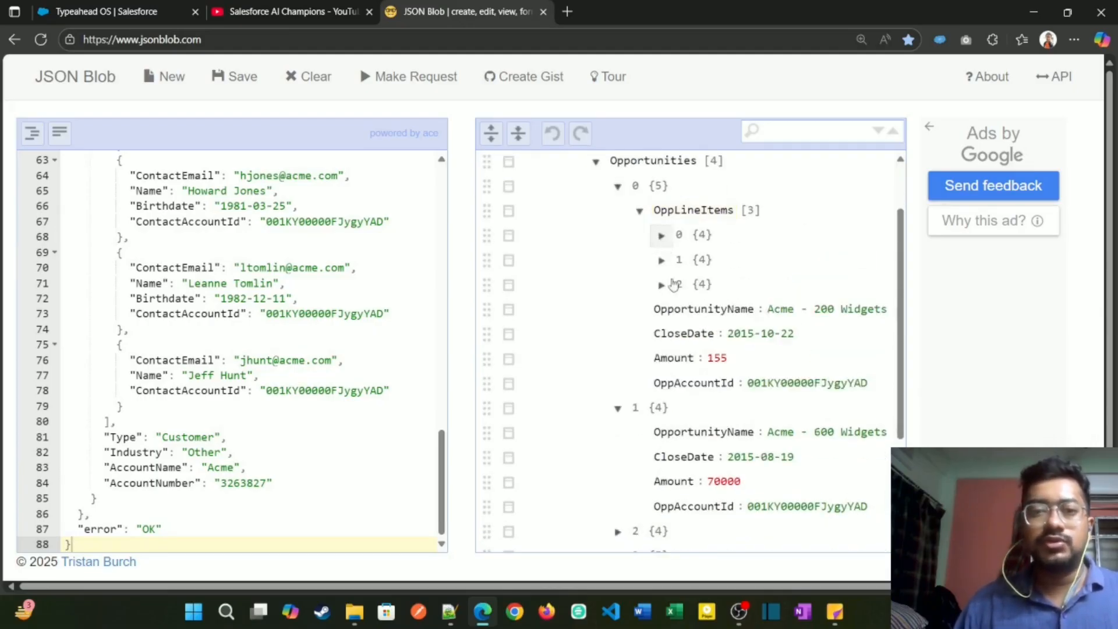
Step: Return to the Typeahead OS design and add a Block element inside the Opportunities block
{"action": "left_click", "coordinate": [75, 16]}
{"action": "scroll", "coordinate": [536, 406], "scroll_direction": "up", "scroll_amount": 15}
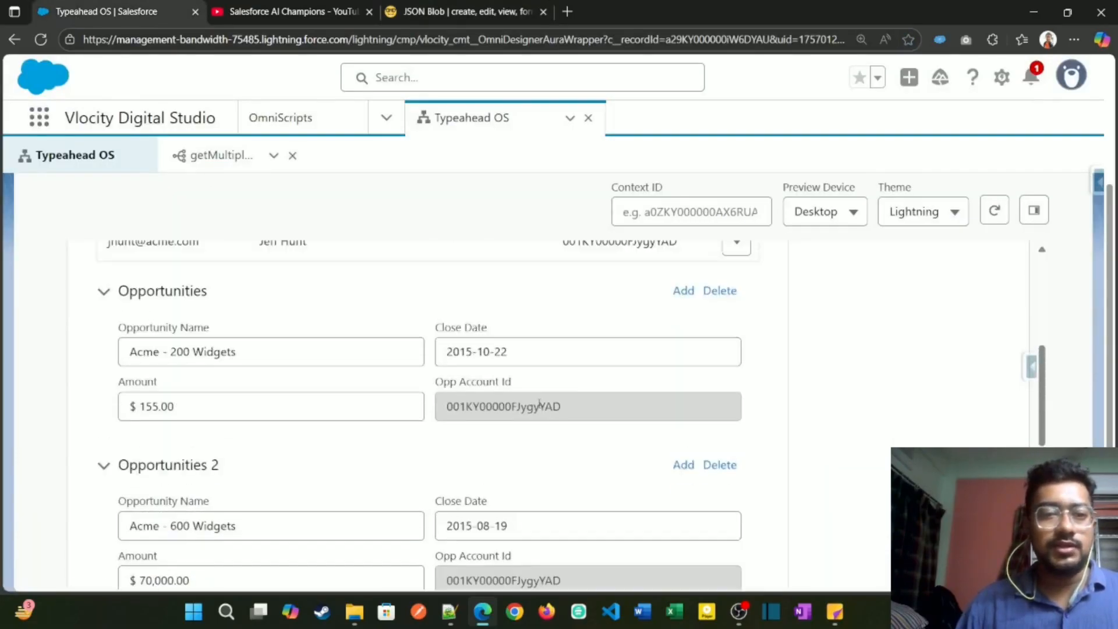
{"action": "scroll", "coordinate": [805, 307], "scroll_direction": "up", "scroll_amount": 3}
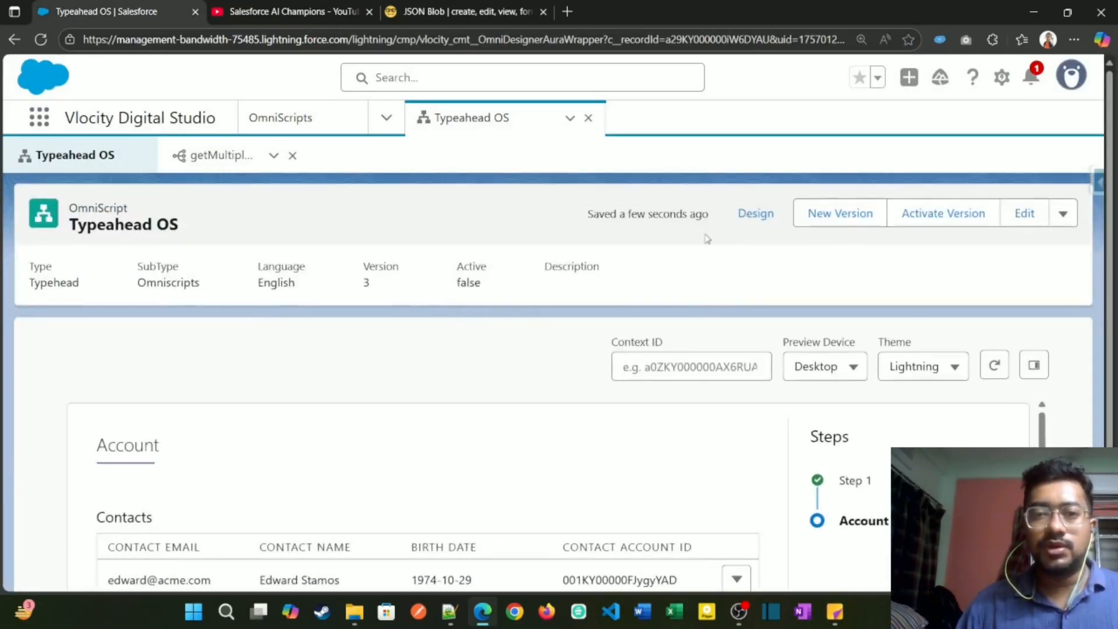
{"action": "left_click", "coordinate": [753, 213]}
{"action": "scroll", "coordinate": [454, 482], "scroll_direction": "down", "scroll_amount": 6}
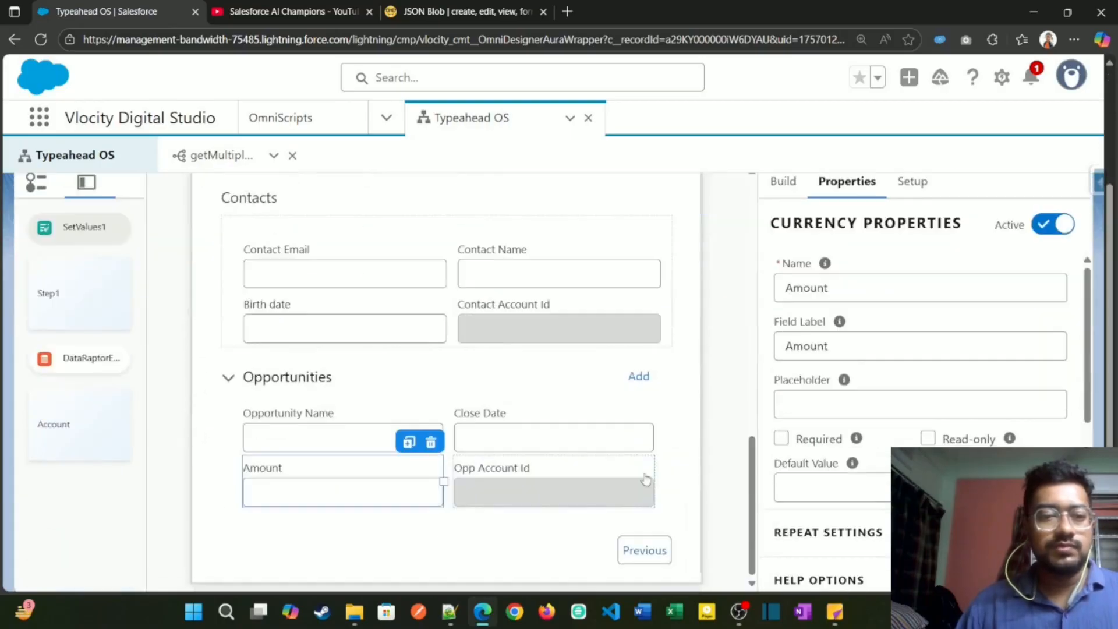
{"action": "left_click", "coordinate": [339, 365]}
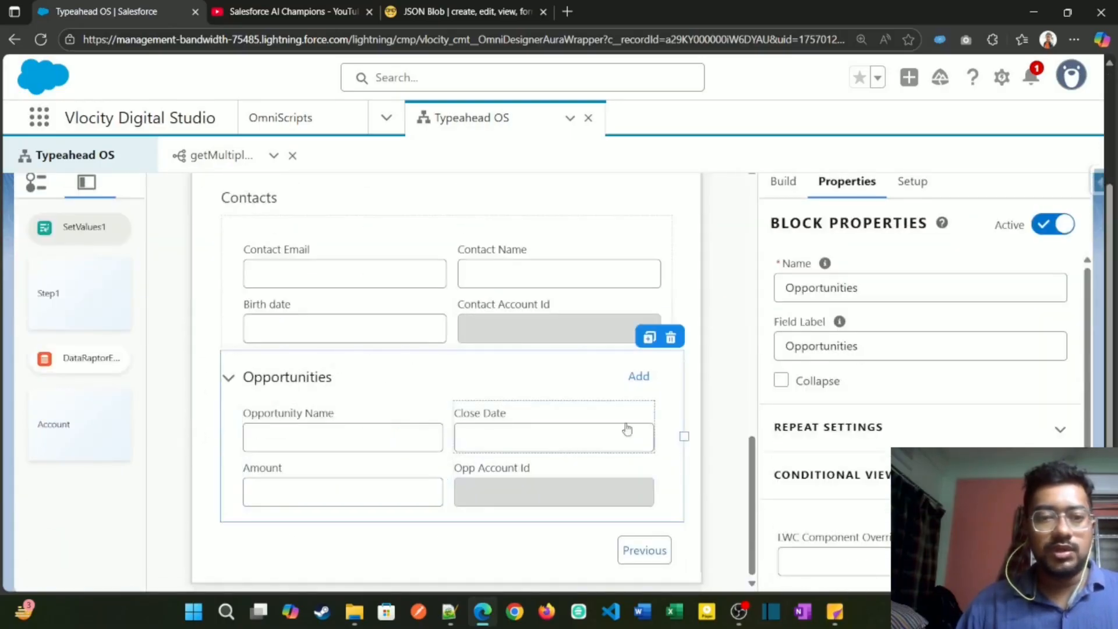
{"action": "left_click", "coordinate": [782, 189]}
{"action": "left_click", "coordinate": [811, 225]}
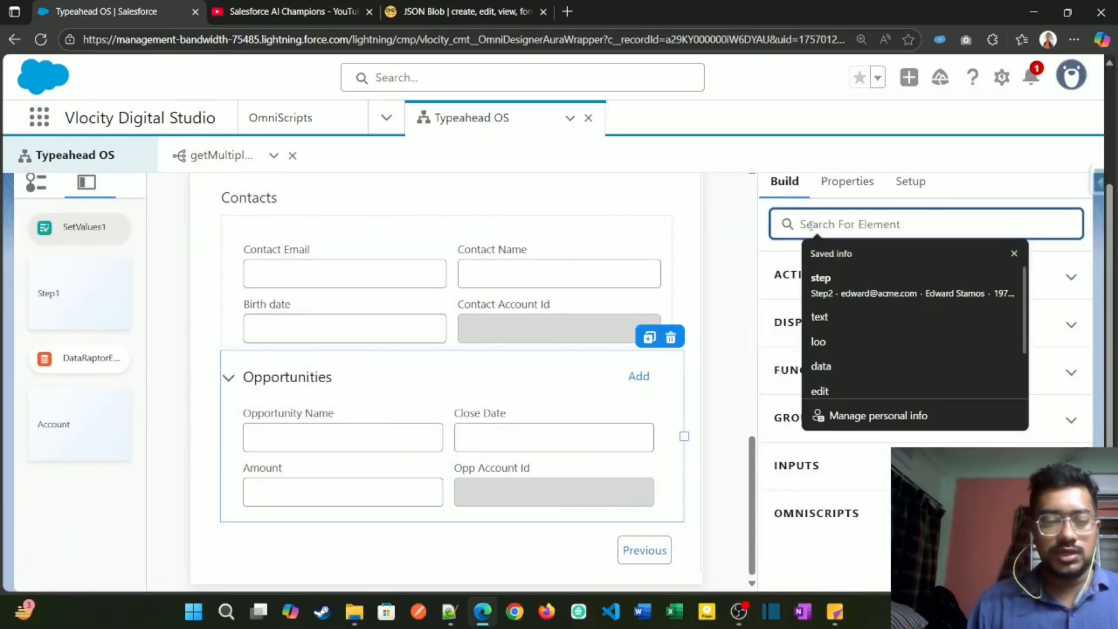
{"action": "type", "text": "bl"}
{"action": "scroll", "coordinate": [815, 350], "scroll_direction": "down", "scroll_amount": 3}
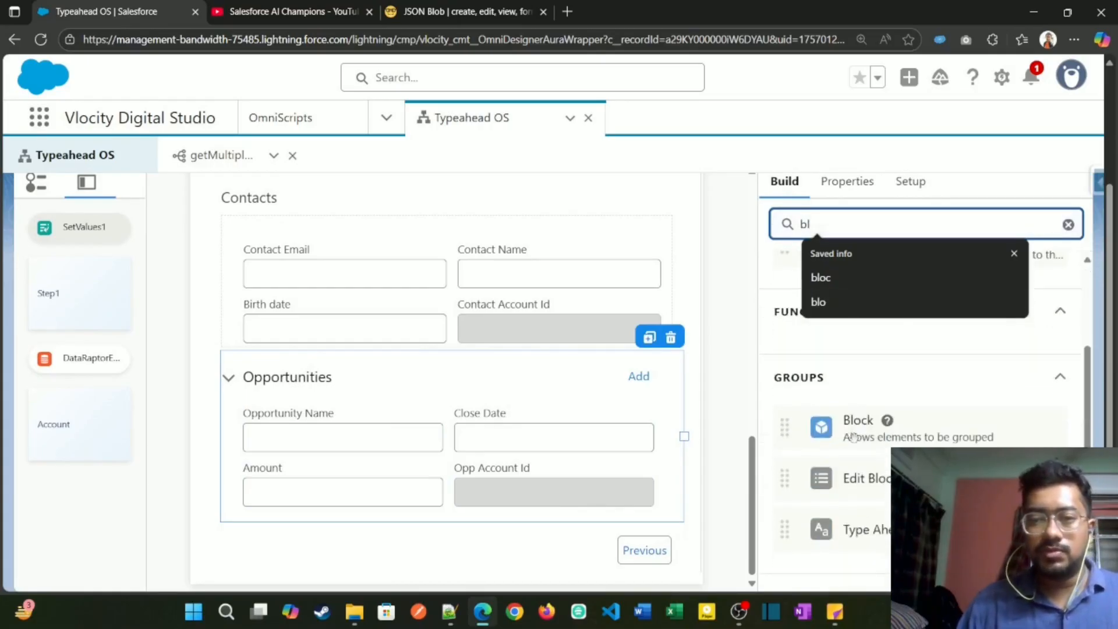
{"action": "left_click_drag", "start_coordinate": [786, 425], "coordinate": [312, 511]}
Step: Move the Amount and Opp Account Id fields above the nested block so they share one row
{"action": "scroll", "coordinate": [364, 481], "scroll_direction": "down", "scroll_amount": 3}
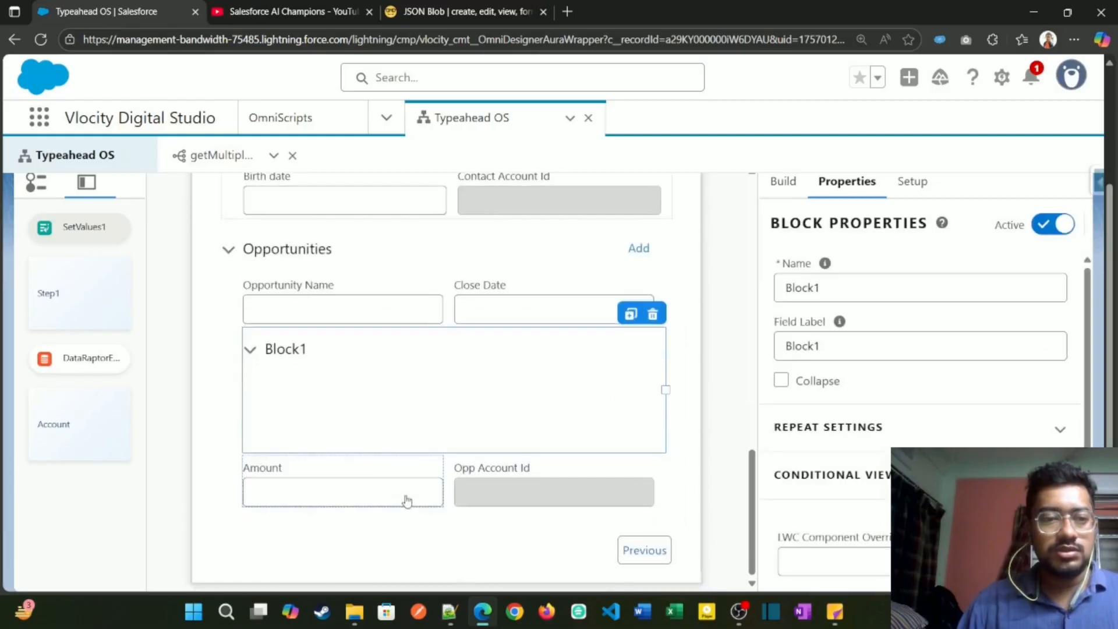
{"action": "left_click_drag", "start_coordinate": [361, 481], "coordinate": [344, 338]}
{"action": "left_click", "coordinate": [400, 537]}
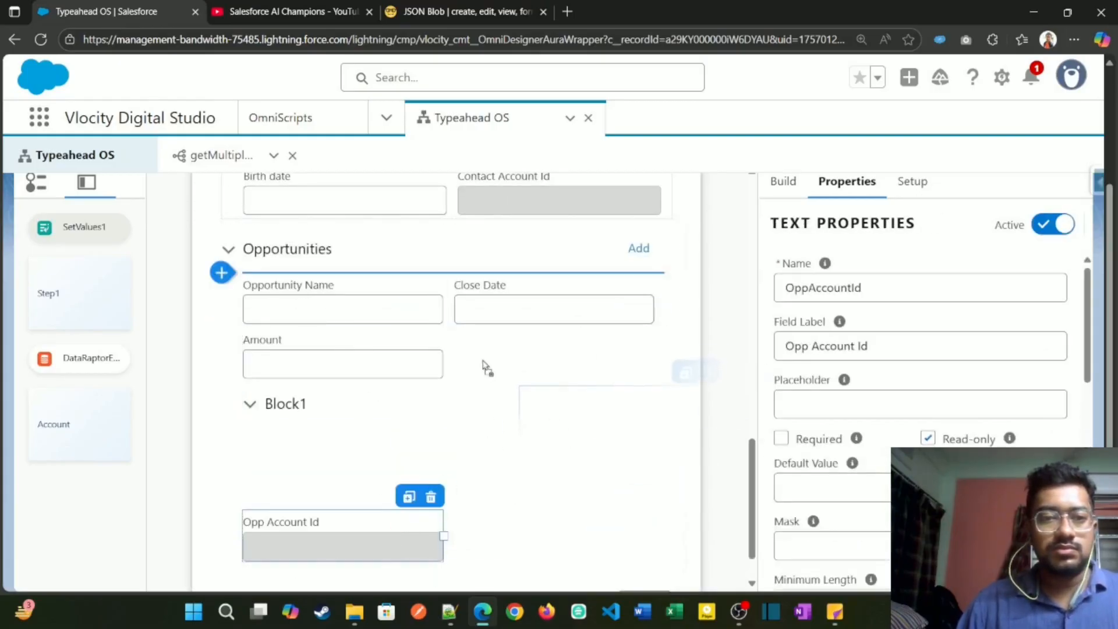
{"action": "left_click_drag", "start_coordinate": [431, 362], "coordinate": [432, 363]}
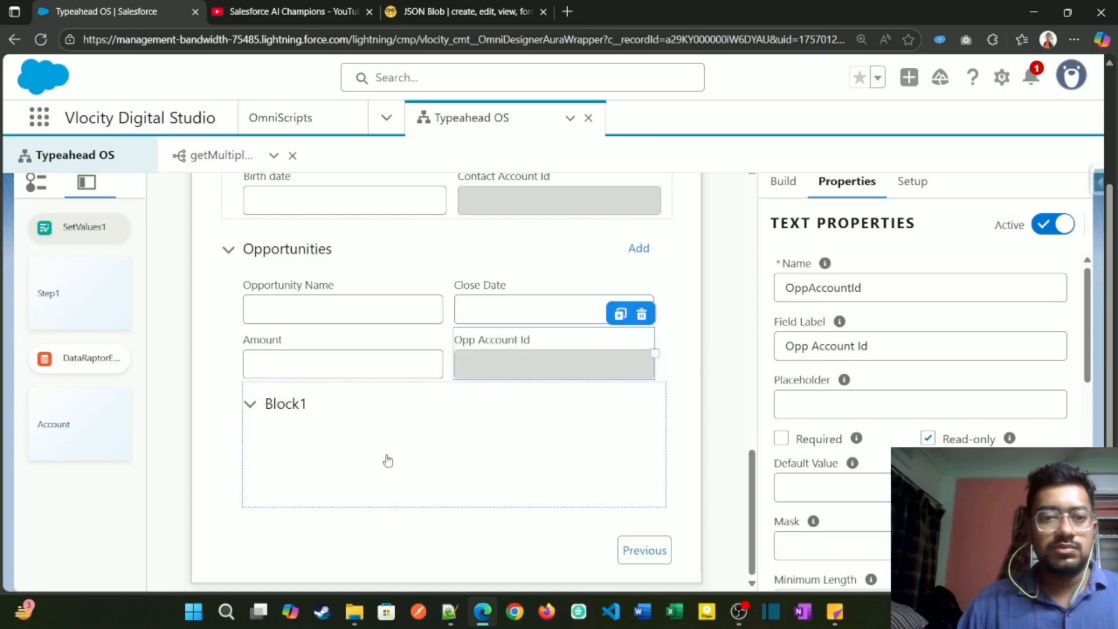
Step: Copy the OppLineItems key from JSON Blob and use it as the nested block's name and field label
{"action": "left_click", "coordinate": [396, 423]}
{"action": "left_click", "coordinate": [482, 10]}
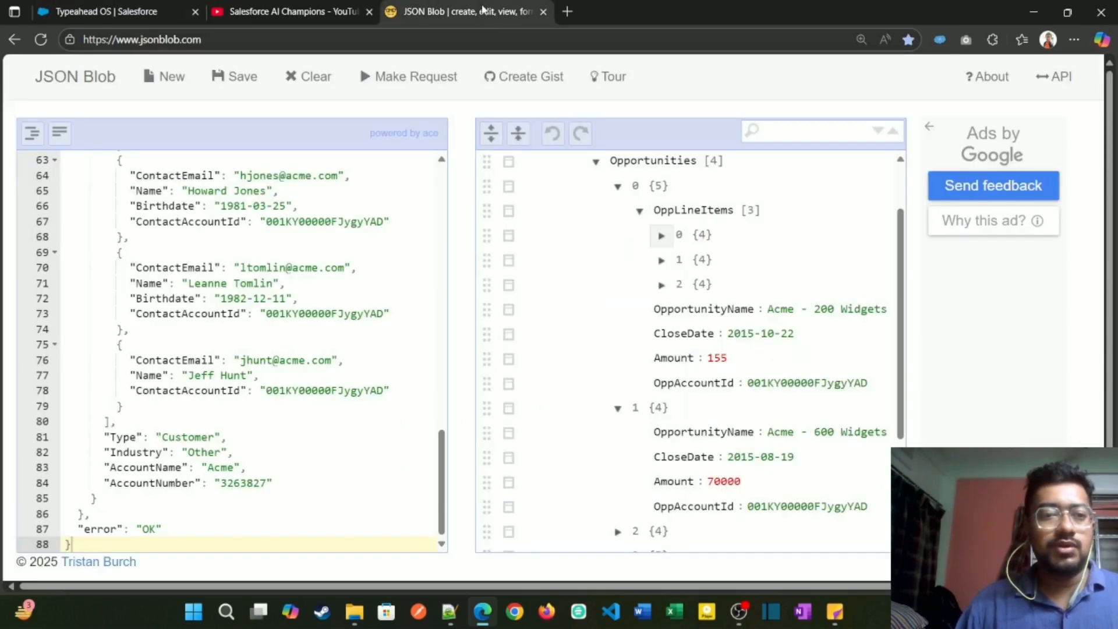
{"action": "double_click", "coordinate": [693, 213]}
{"action": "key", "text": "ctrl+c"}
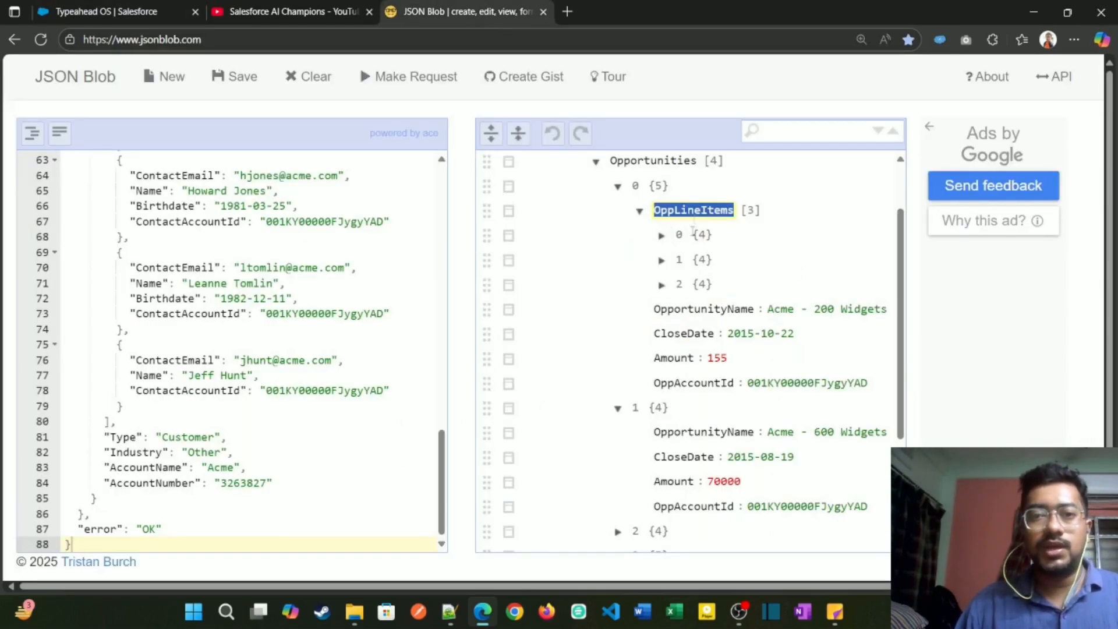
{"action": "scroll", "coordinate": [690, 250], "scroll_direction": "up", "scroll_amount": 2}
{"action": "left_click", "coordinate": [151, 14]}
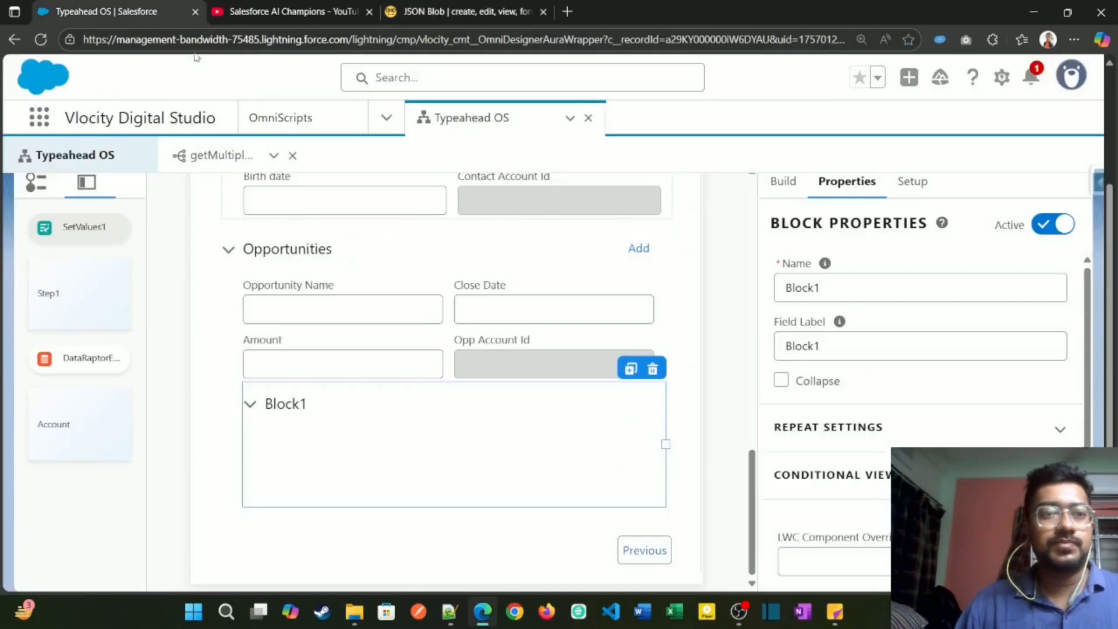
{"action": "double_click", "coordinate": [874, 280]}
{"action": "key", "text": "ctrl+v"}
{"action": "key", "text": "Tab"}
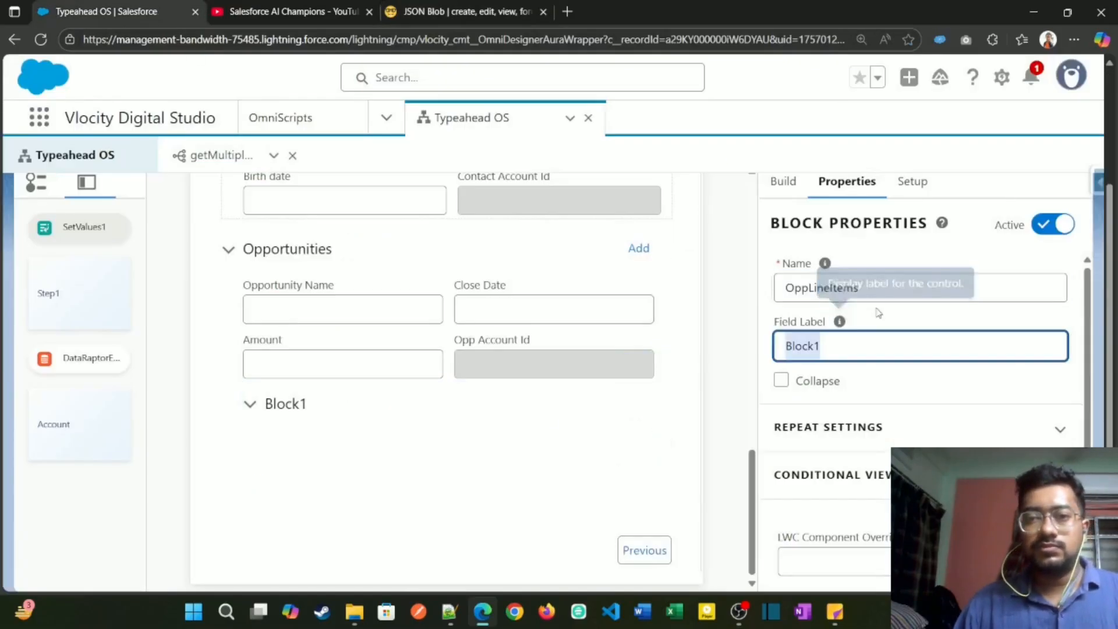
{"action": "key", "text": "ctrl+v"}
Step: Enable repeat for the OppLineItems block
{"action": "left_click", "coordinate": [1059, 428]}
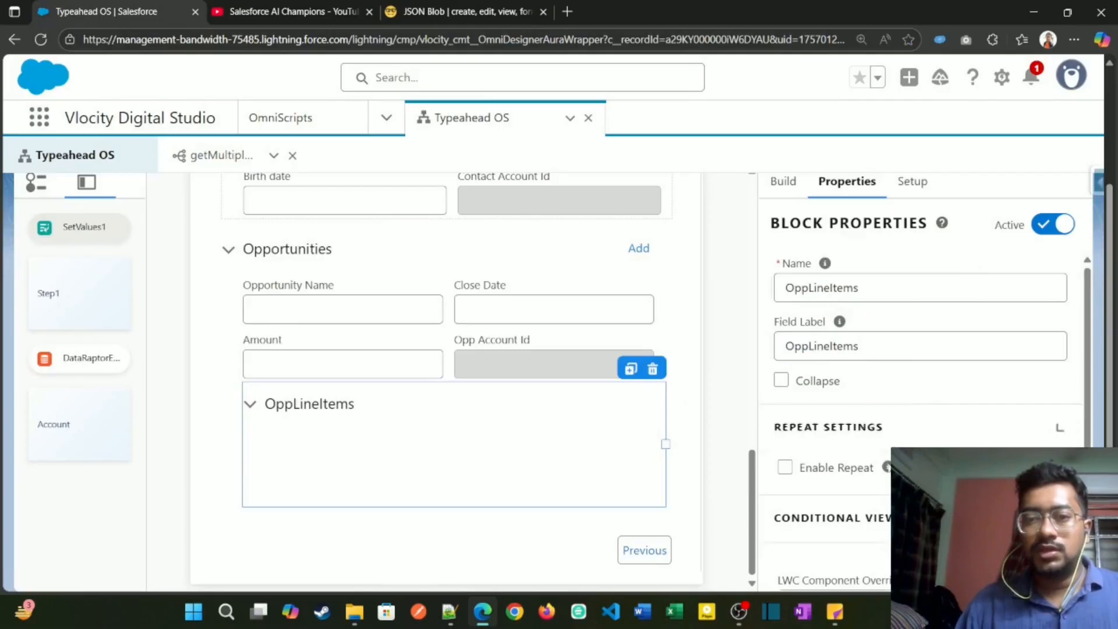
{"action": "left_click", "coordinate": [785, 467]}
{"action": "scroll", "coordinate": [874, 436], "scroll_direction": "down", "scroll_amount": 3}
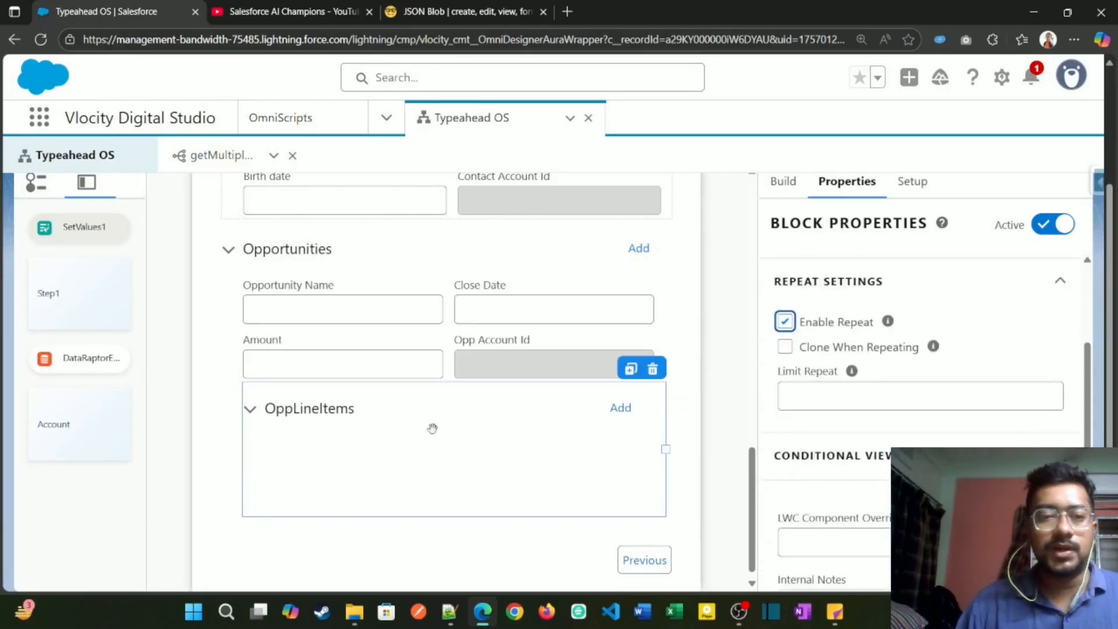
Step: Copy the ProductCode key from the first OppLineItems entry in JSON Blob
{"action": "left_click", "coordinate": [509, 9]}
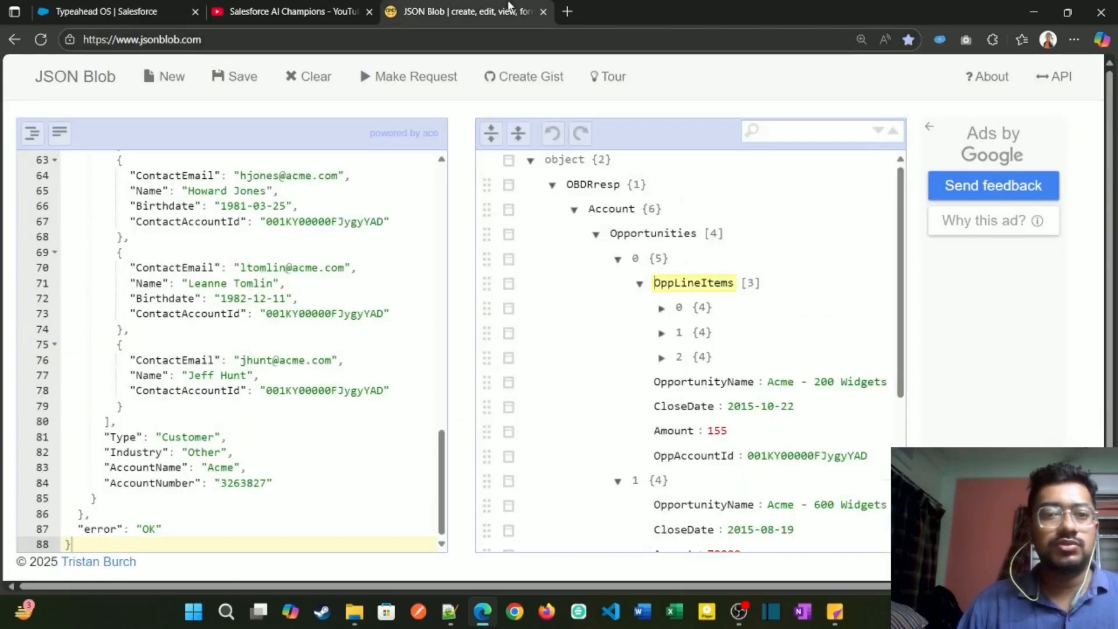
{"action": "left_click", "coordinate": [662, 307]}
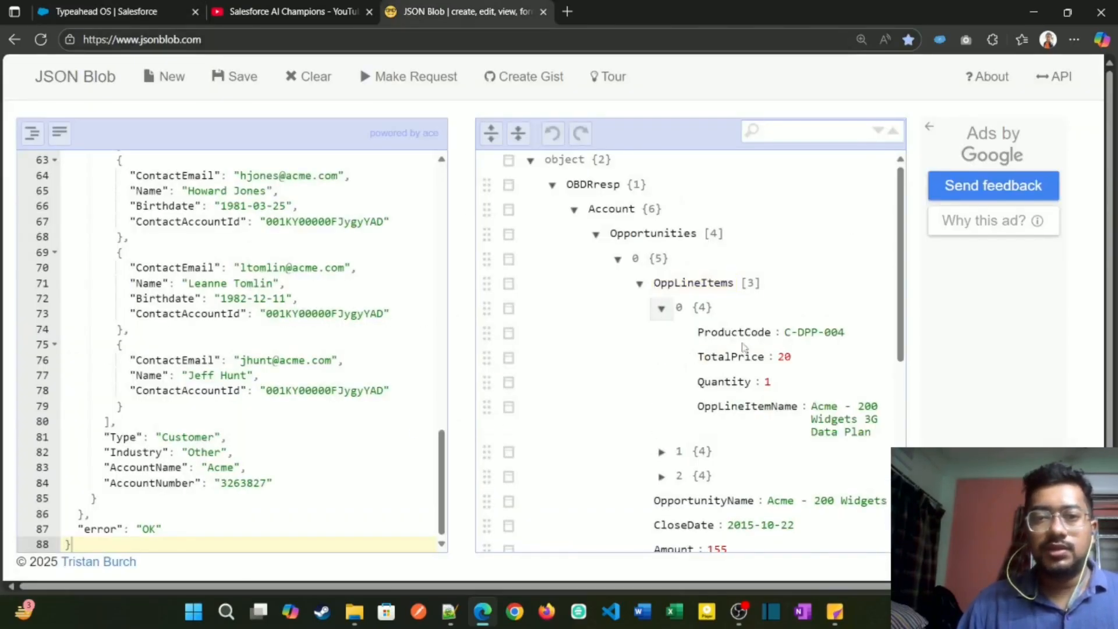
{"action": "double_click", "coordinate": [740, 335]}
{"action": "key", "text": "ctrl+c"}
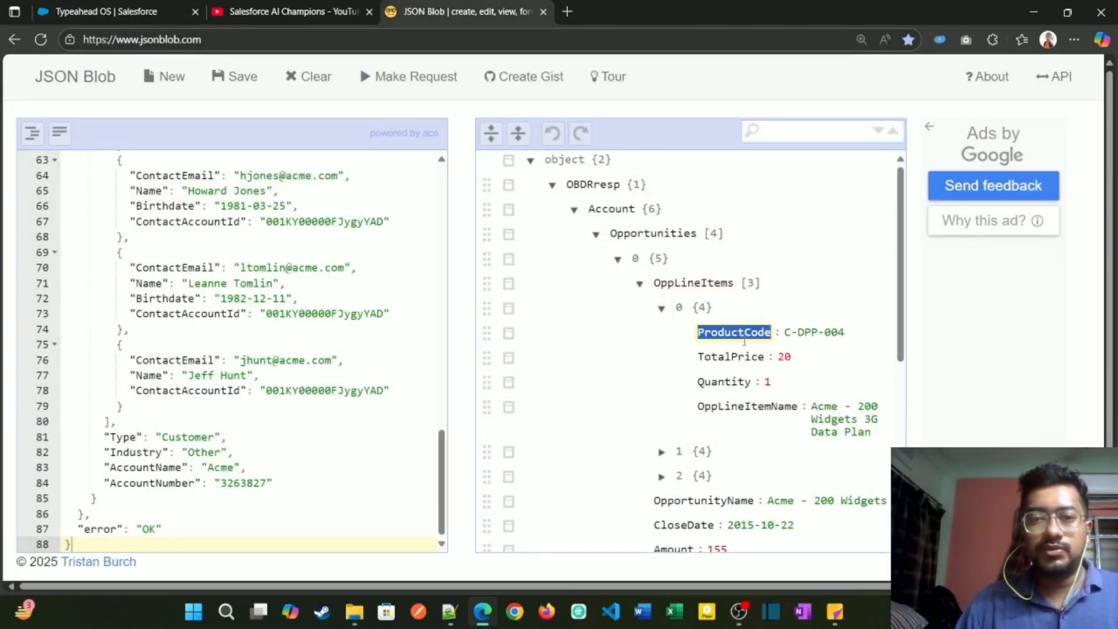
Step: Return to the Typeahead OS design and add a half-width Text input inside the OppLineItems block
{"action": "left_click", "coordinate": [118, 8]}
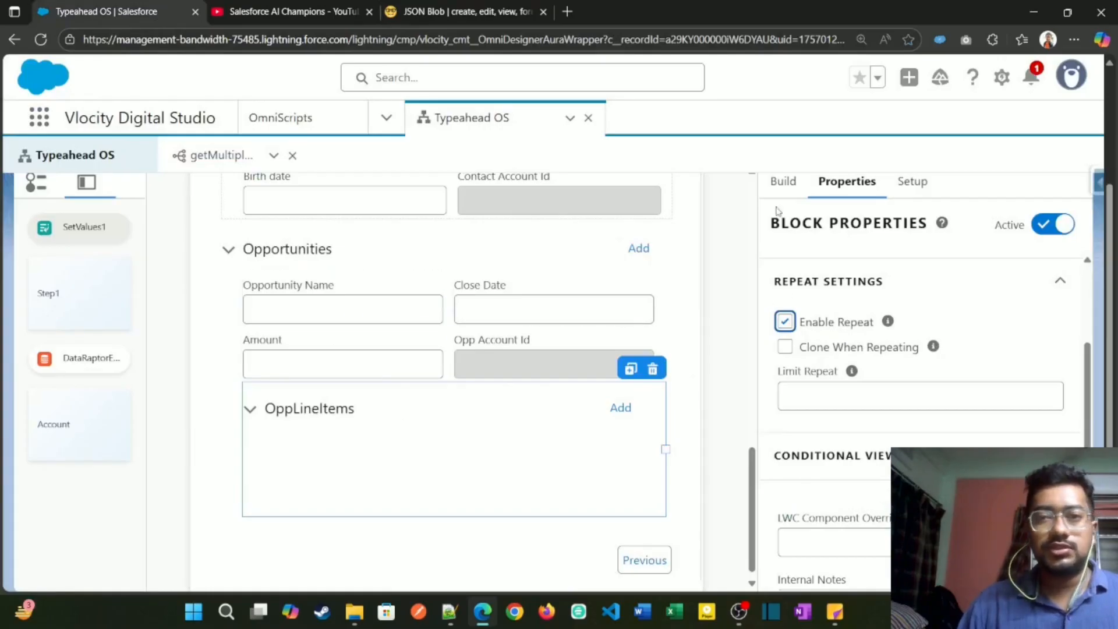
{"action": "left_click", "coordinate": [785, 181]}
{"action": "left_click", "coordinate": [824, 228]}
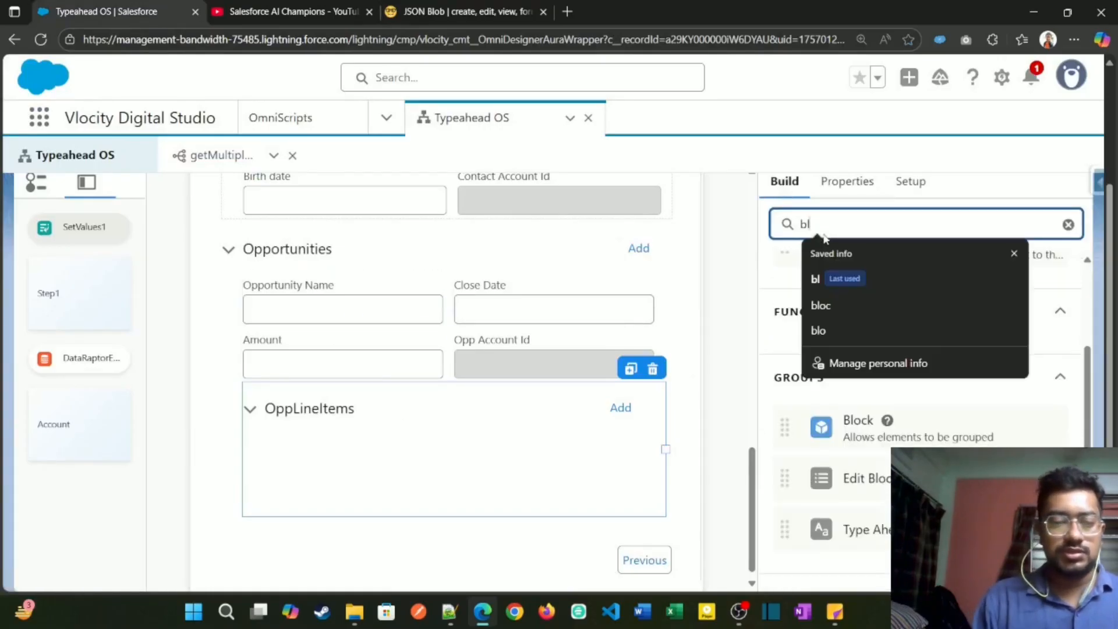
{"action": "key", "text": "BackSpace"}
{"action": "key", "text": "BackSpace"}
{"action": "type", "text": "tex"}
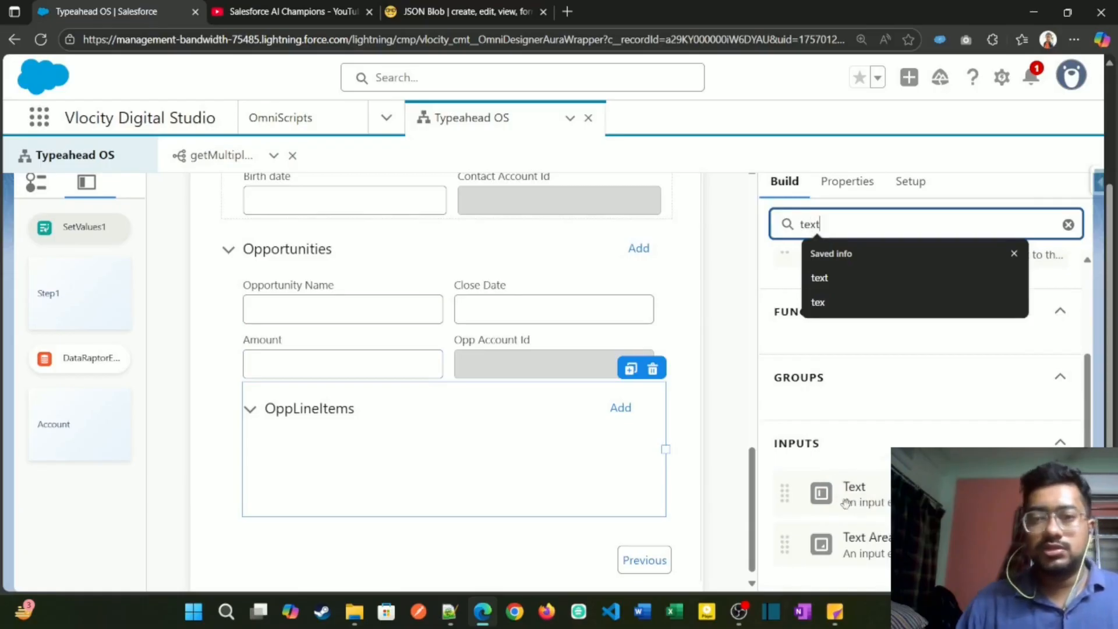
{"action": "type", "text": "t"}
{"action": "left_click_drag", "start_coordinate": [846, 503], "coordinate": [352, 469]}
{"action": "left_click_drag", "start_coordinate": [631, 457], "coordinate": [443, 457]}
Step: Set the new text field's name to ProductCode and its field label to Product Code
{"action": "left_click", "coordinate": [885, 282]}
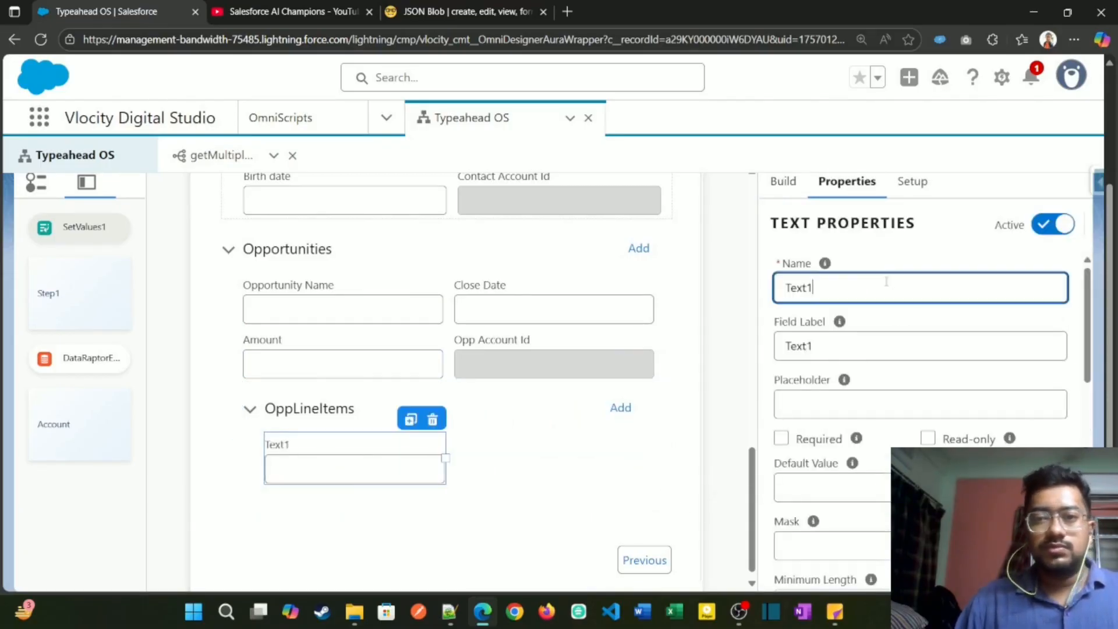
{"action": "key", "text": "ctrl+a"}
{"action": "key", "text": "ctrl+v"}
{"action": "key", "text": "Tab"}
{"action": "key", "text": "ctrl+v"}
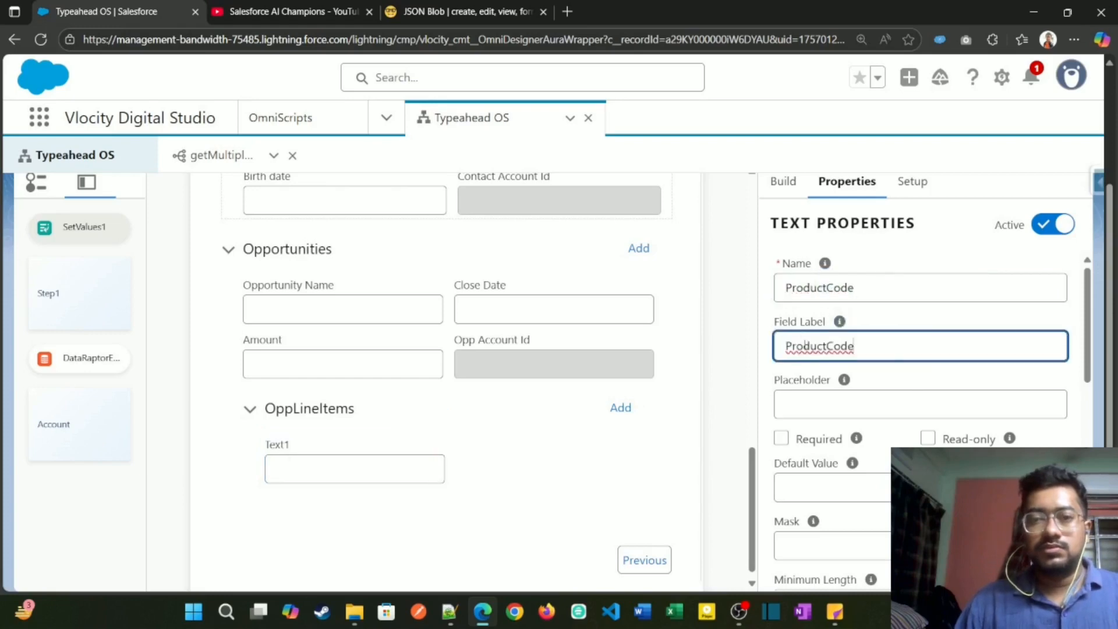
{"action": "left_click", "coordinate": [827, 346]}
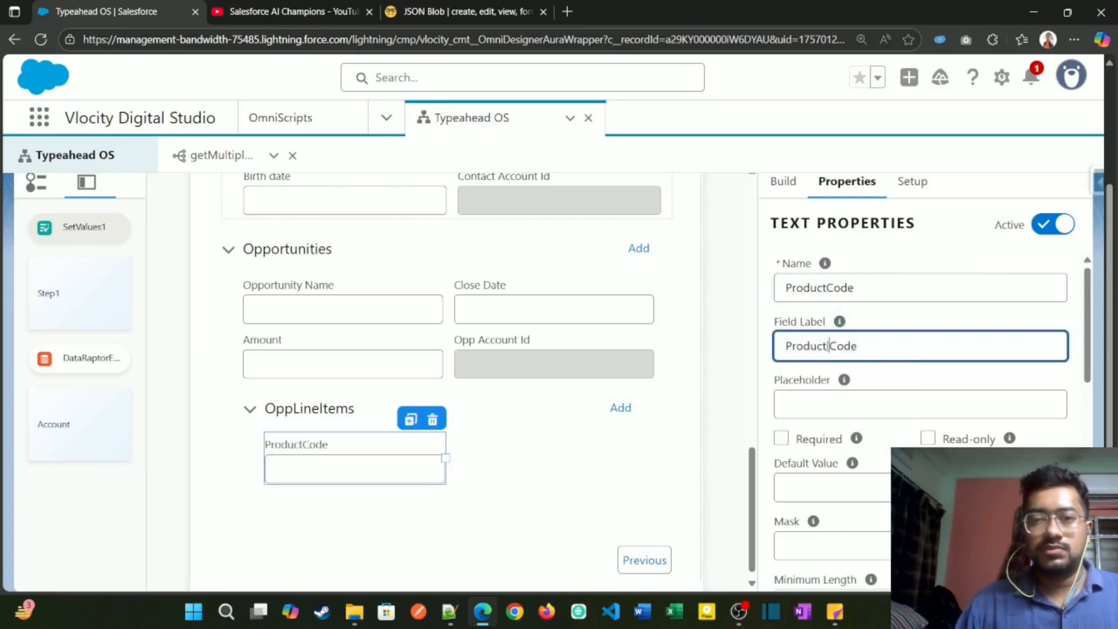
Step: Duplicate the Product Code field until the OppLineItems block holds four half-width text fields in two rows
{"action": "left_click", "coordinate": [409, 421]}
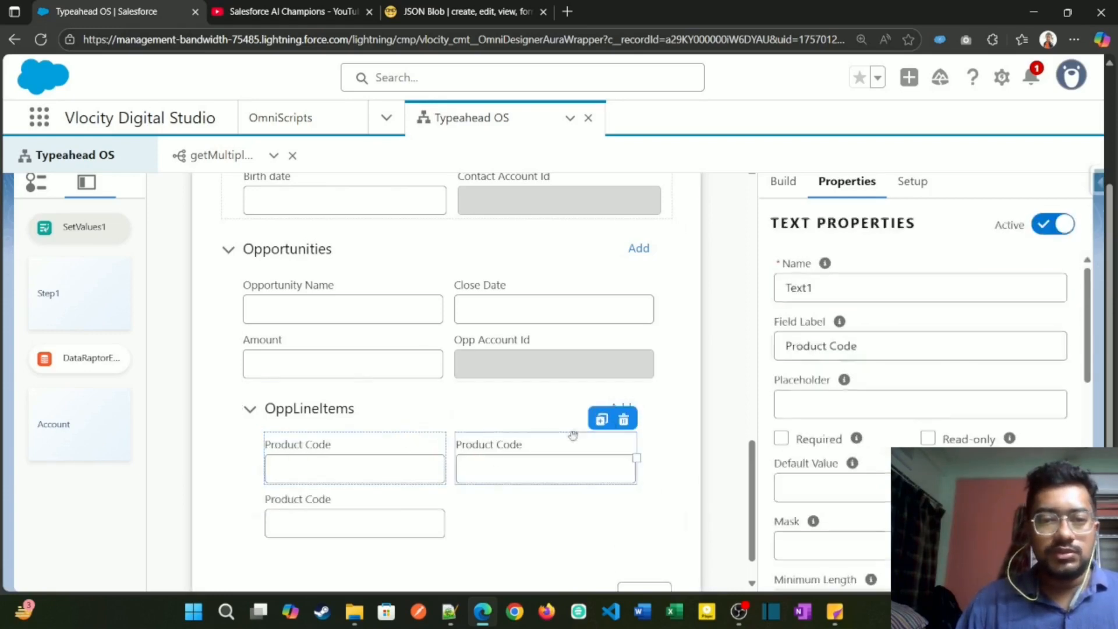
{"action": "left_click", "coordinate": [401, 504]}
{"action": "left_click", "coordinate": [411, 473]}
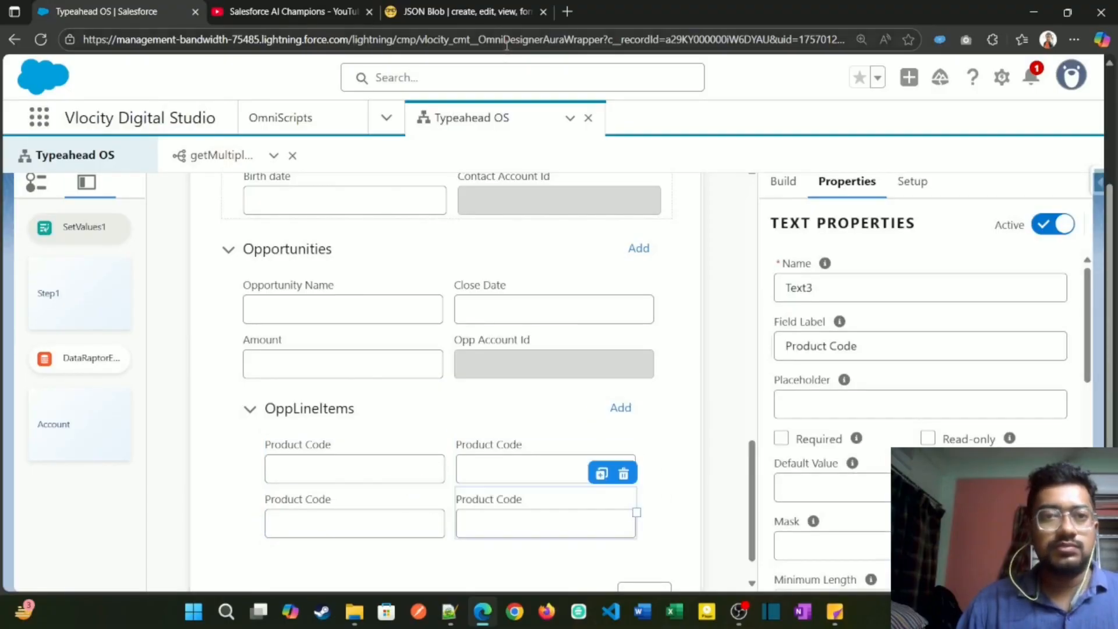
Step: Copy the TotalPrice key from JSON Blob and set the second OppLineItems field's name to TotalPrice and label to Total Price
{"action": "left_click", "coordinate": [498, 15]}
{"action": "double_click", "coordinate": [730, 357]}
{"action": "key", "text": "ctrl+c"}
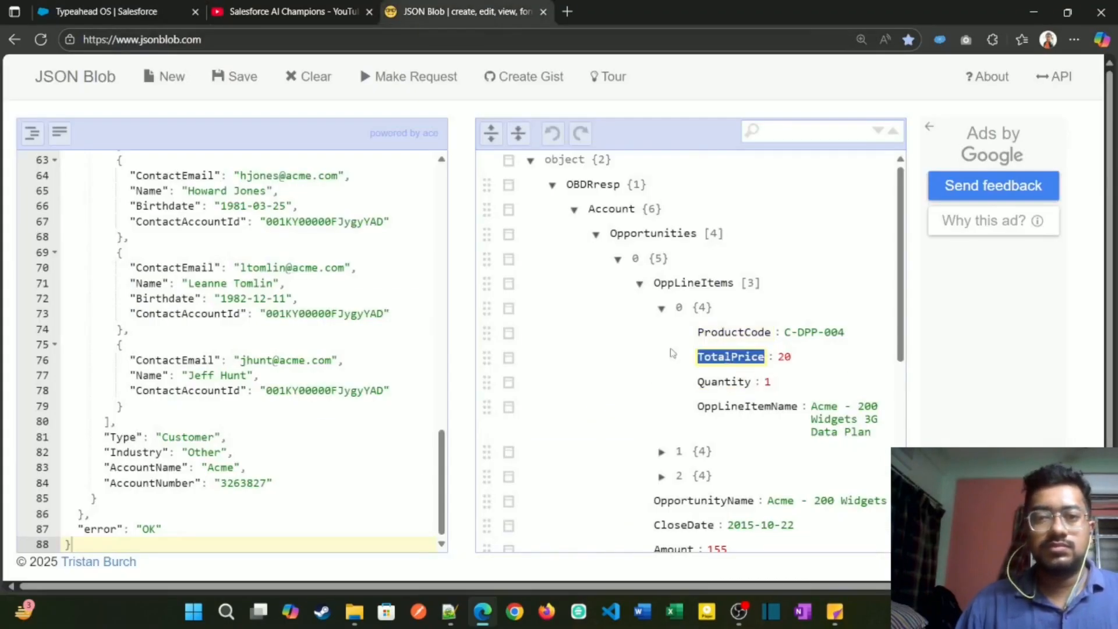
{"action": "left_click", "coordinate": [95, 7]}
{"action": "left_click", "coordinate": [547, 442]}
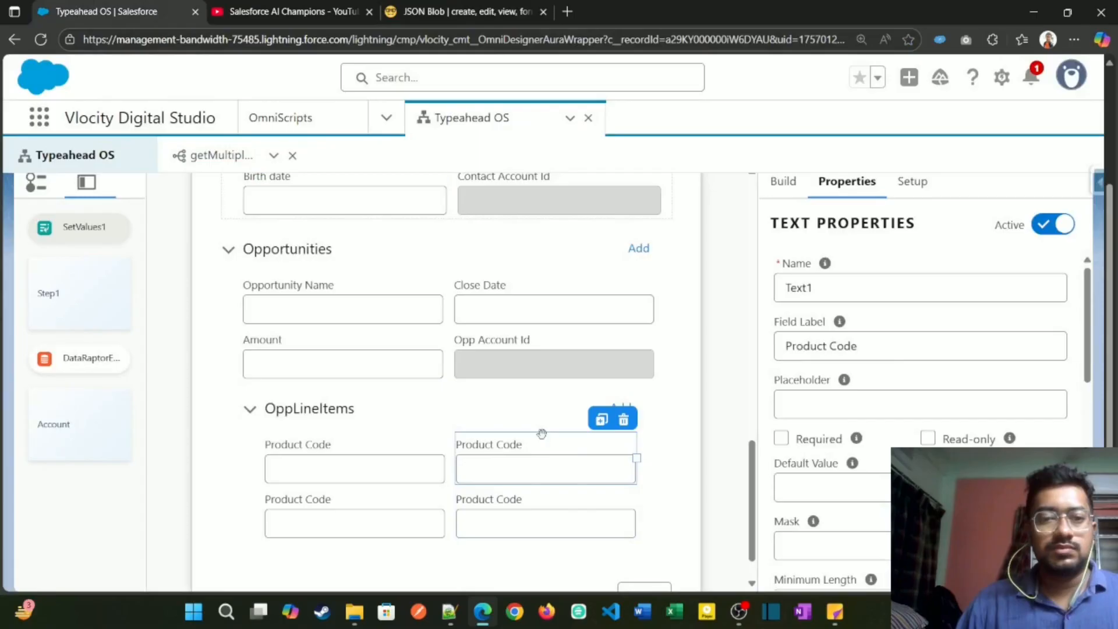
{"action": "left_click", "coordinate": [851, 291]}
{"action": "key", "text": "ctrl+a"}
{"action": "key", "text": "ctrl+v"}
{"action": "left_click", "coordinate": [823, 346]}
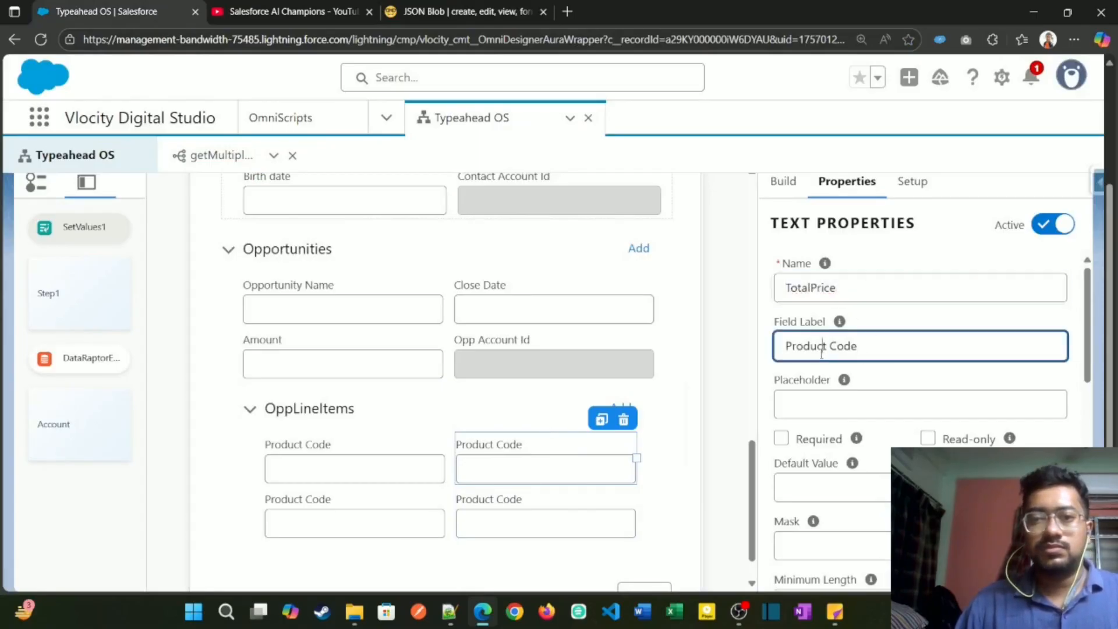
{"action": "key", "text": "ctrl+a"}
{"action": "key", "text": "ctrl+v"}
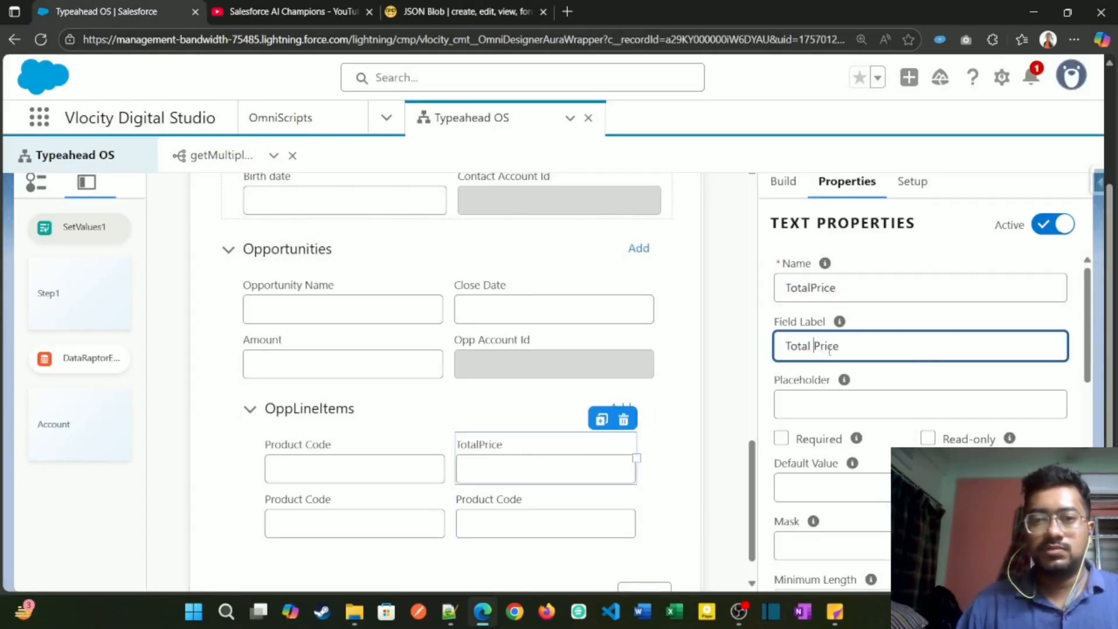
Step: Copy the Quantity key from JSON Blob and set the third OppLineItems field's name and label to Quantity
{"action": "left_click", "coordinate": [524, 11]}
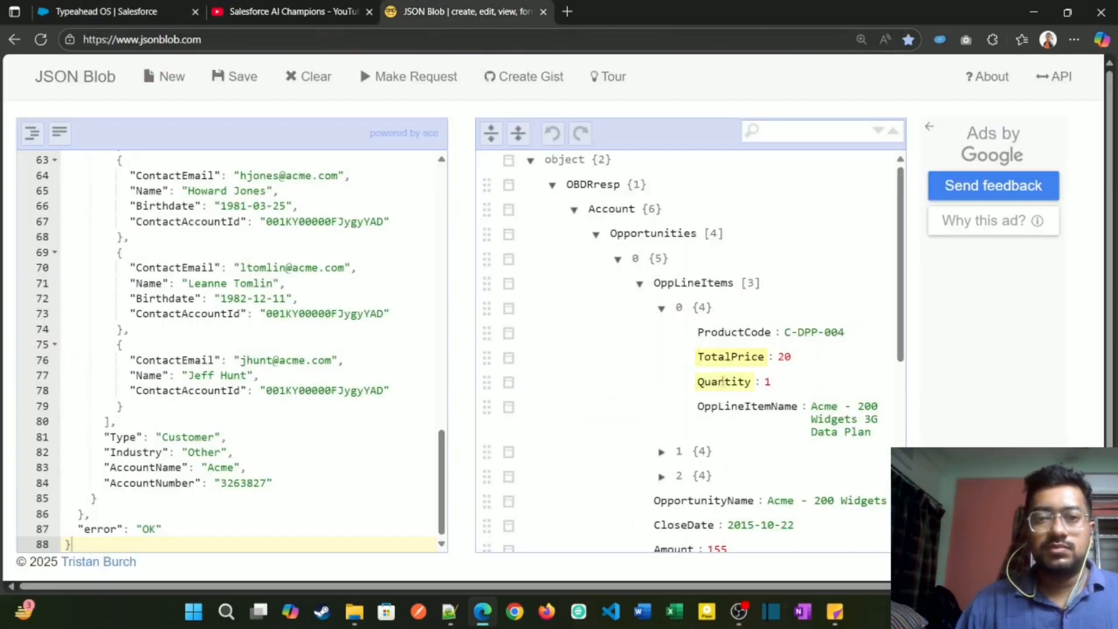
{"action": "left_click", "coordinate": [107, 11]}
{"action": "left_click", "coordinate": [332, 507]}
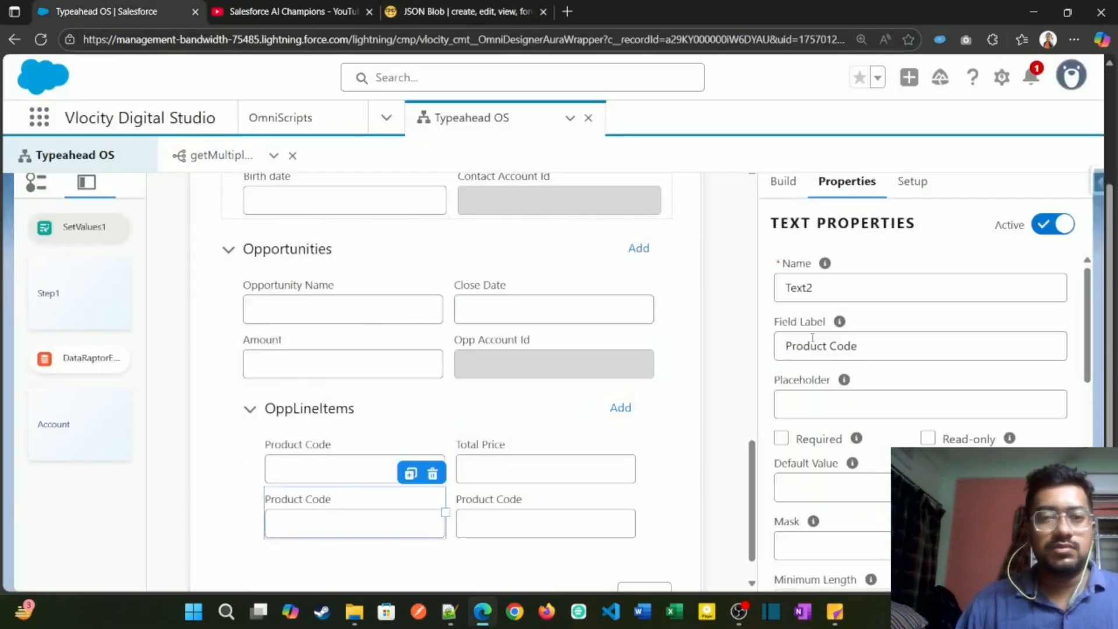
{"action": "left_click", "coordinate": [848, 288]}
{"action": "key", "text": "ctrl+a"}
{"action": "type", "text": "Quantity"}
{"action": "key", "text": "Tab"}
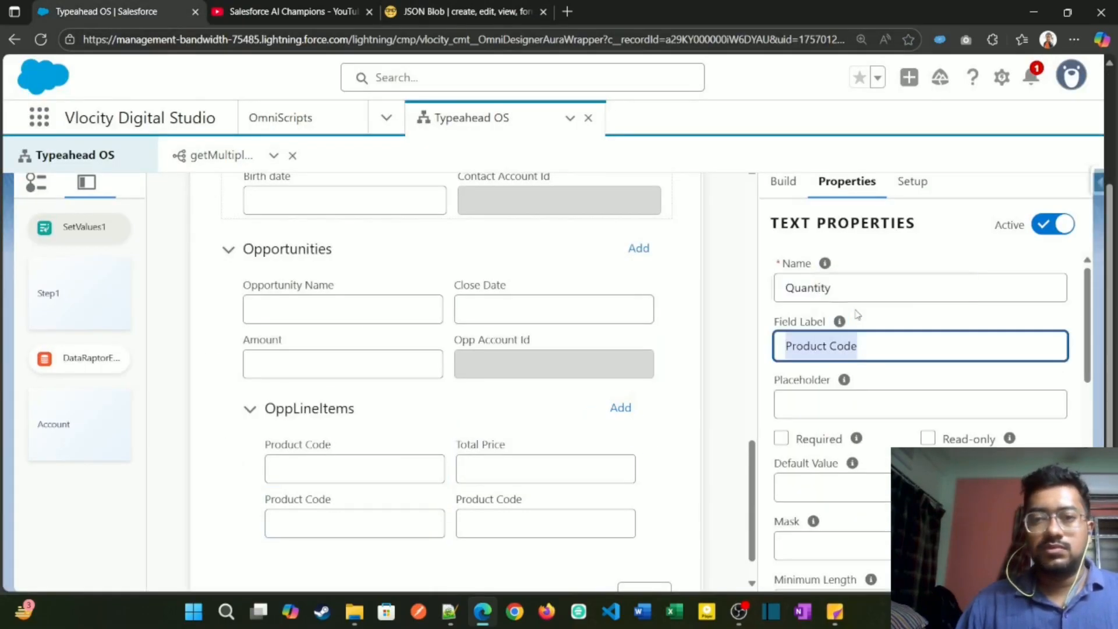
{"action": "type", "text": "Quantity"}
Step: Copy the OppLineItemName key from JSON Blob and name the fourth OppLineItems field OppLineItemName, with the label Opp Line Item Name
{"action": "left_click", "coordinate": [466, 11]}
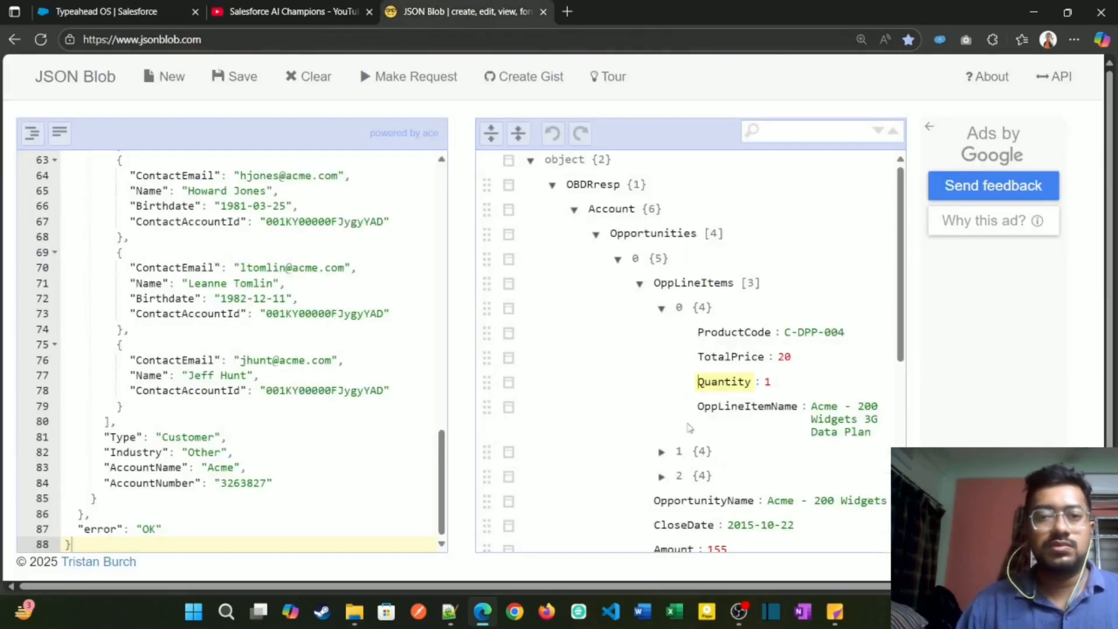
{"action": "double_click", "coordinate": [748, 407]}
{"action": "key", "text": "ctrl+c"}
{"action": "left_click", "coordinate": [104, 12]}
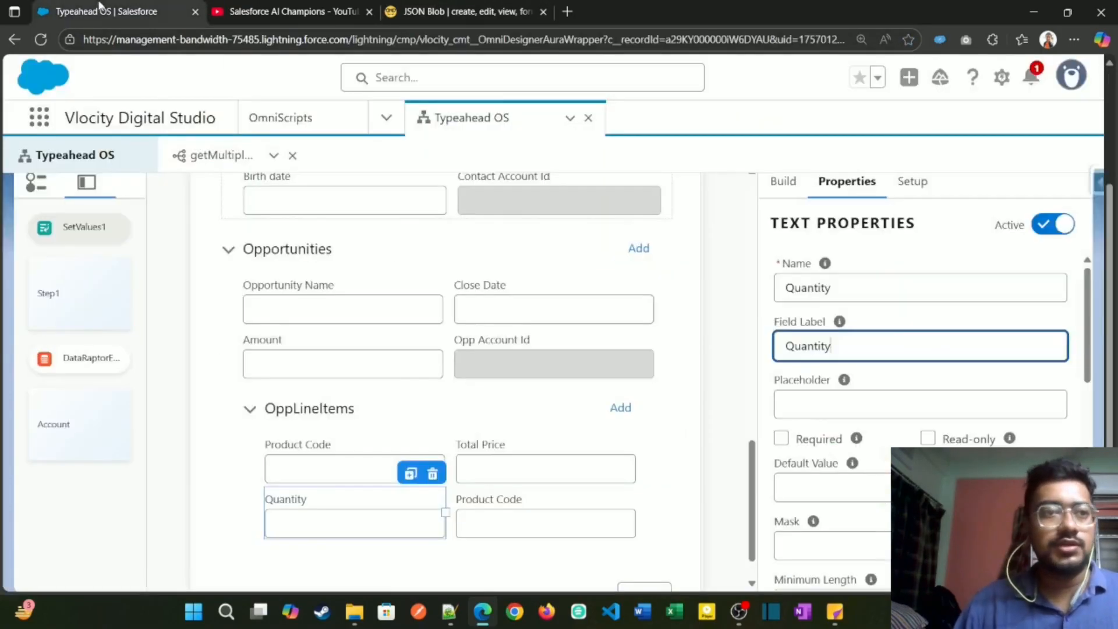
{"action": "left_click", "coordinate": [536, 515]}
{"action": "left_click", "coordinate": [856, 277]}
{"action": "key", "text": "ctrl+a"}
{"action": "key", "text": "ctrl+v"}
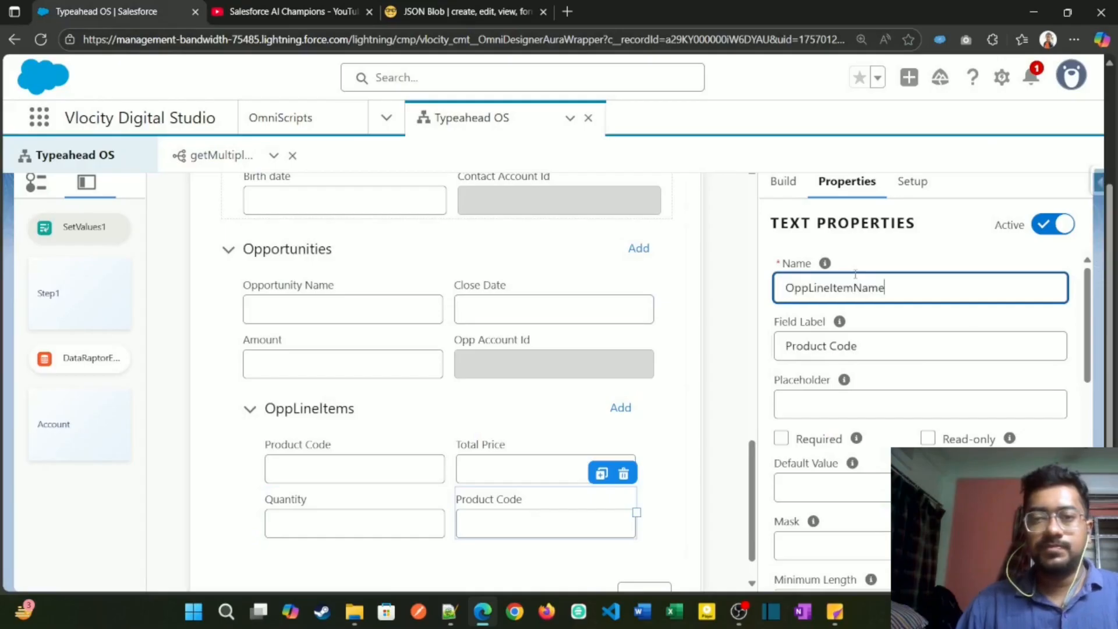
{"action": "triple_click", "coordinate": [839, 349]}
{"action": "key", "text": "ctrl+v"}
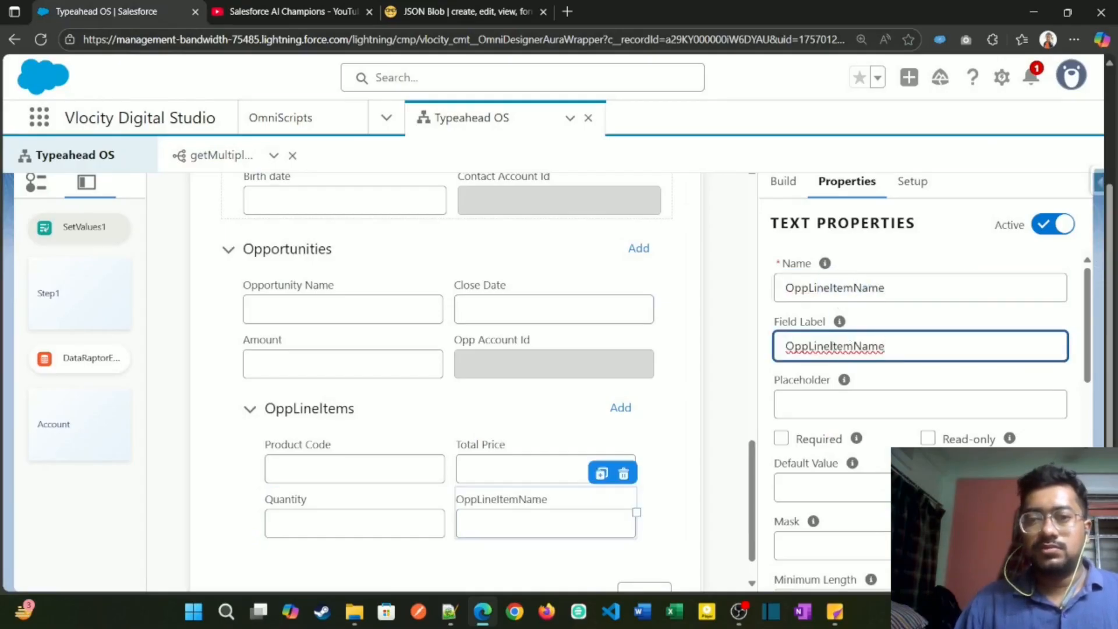
{"action": "left_click", "coordinate": [829, 346]}
{"action": "left_click", "coordinate": [811, 346]}
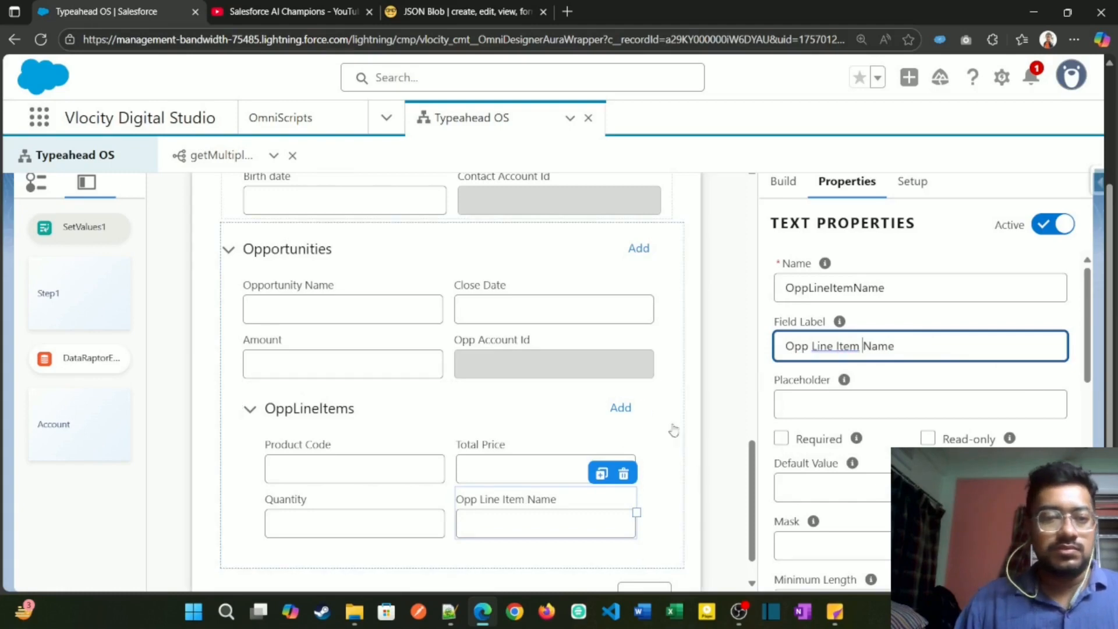
Step: Preview the OmniScript and proceed to the Account step using Search an Account, searching "ac" and choosing Acme
{"action": "scroll", "coordinate": [675, 437], "scroll_direction": "down", "scroll_amount": 1}
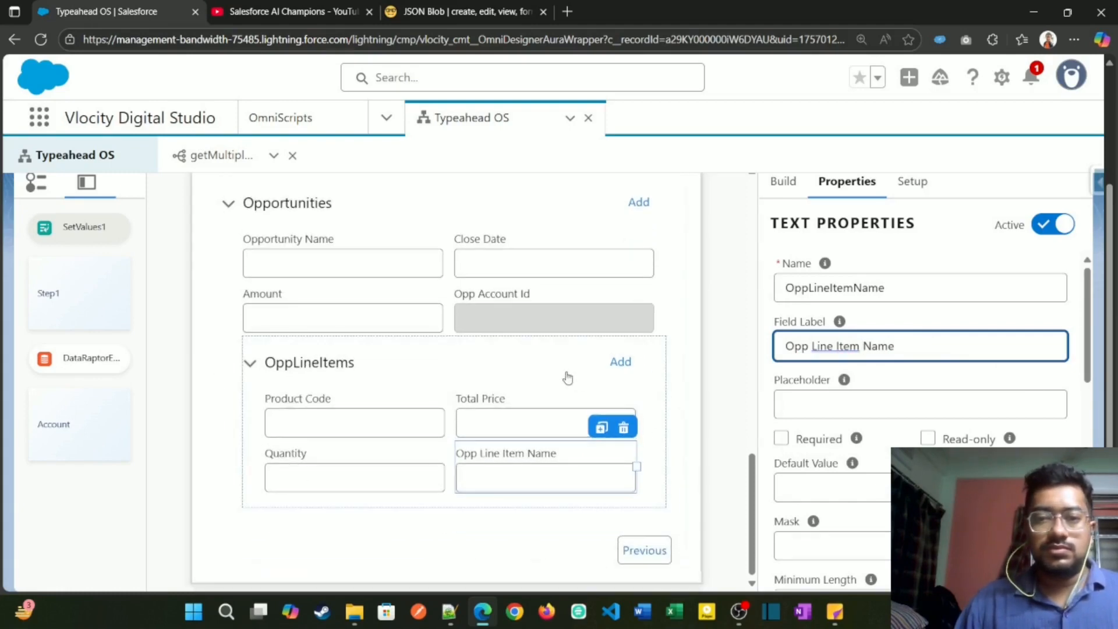
{"action": "scroll", "coordinate": [568, 378], "scroll_direction": "up", "scroll_amount": 3}
{"action": "left_click", "coordinate": [755, 213]}
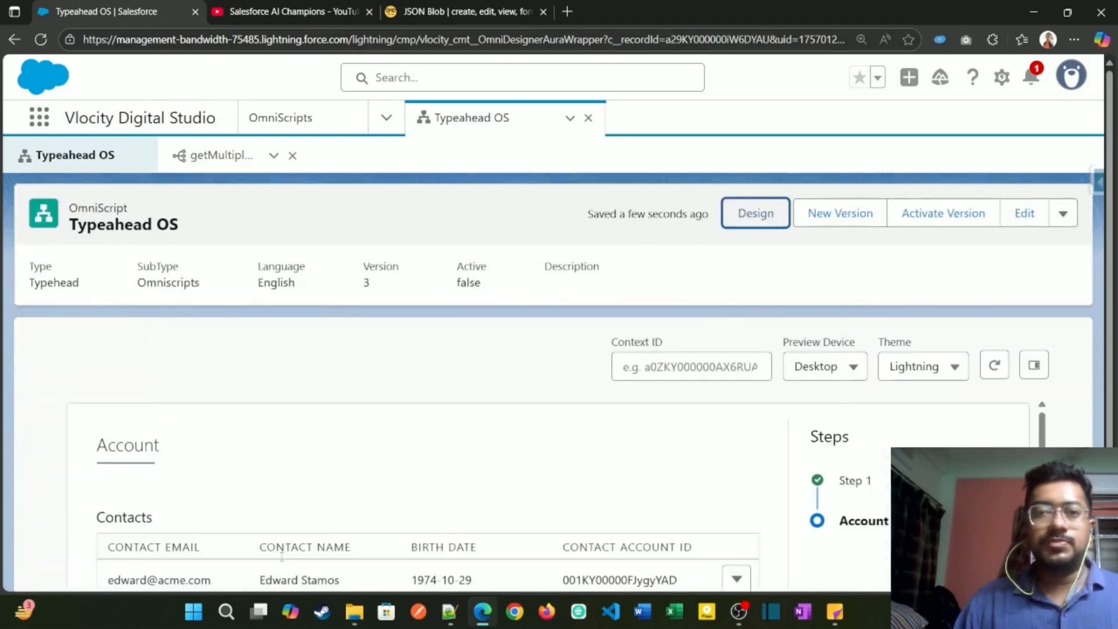
{"action": "scroll", "coordinate": [321, 493], "scroll_direction": "down", "scroll_amount": 3}
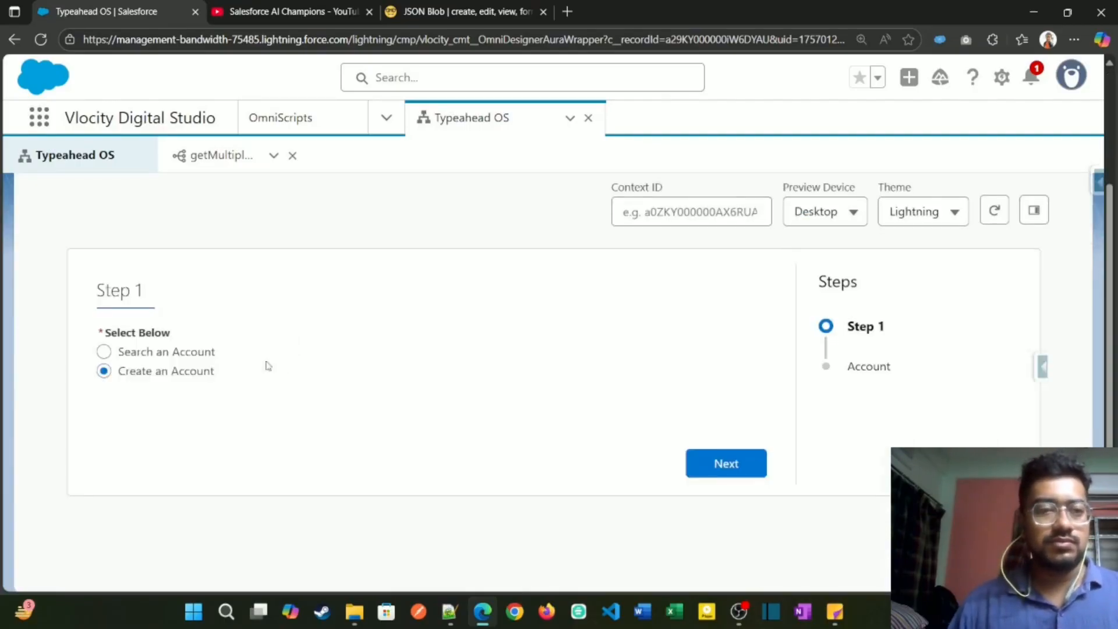
{"action": "left_click", "coordinate": [131, 355]}
{"action": "left_click", "coordinate": [501, 425]}
{"action": "type", "text": "ac"}
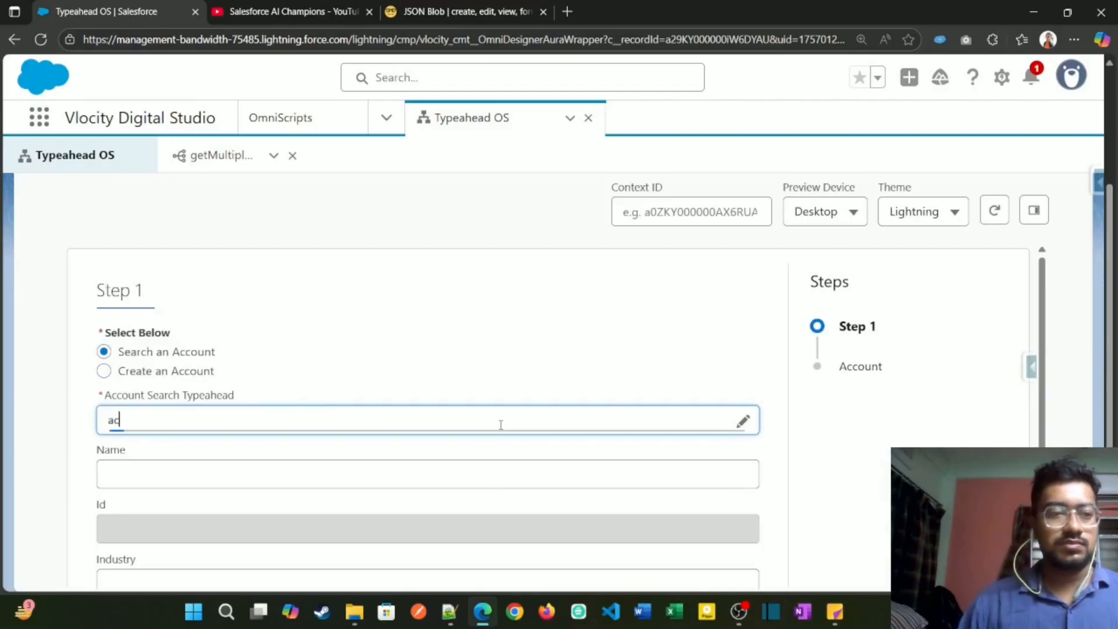
{"action": "left_click", "coordinate": [366, 460]}
{"action": "scroll", "coordinate": [619, 553], "scroll_direction": "down", "scroll_amount": 2}
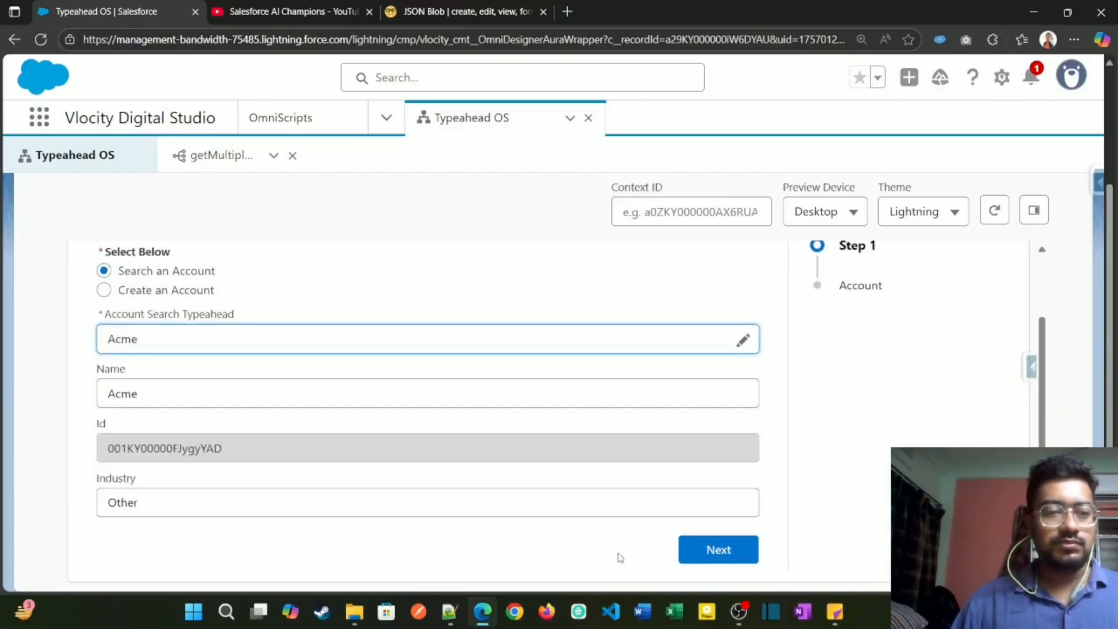
{"action": "left_click", "coordinate": [730, 557]}
Step: Examine the contacts, opportunities and nested OppLineItems values in the previewed Account step
{"action": "scroll", "coordinate": [481, 479], "scroll_direction": "down", "scroll_amount": 6}
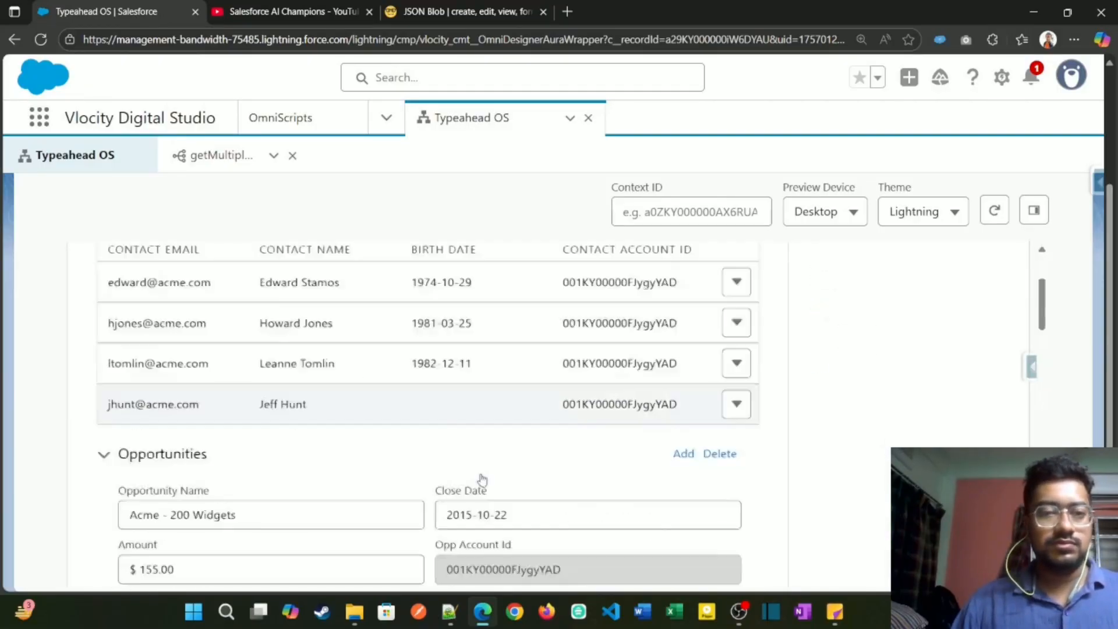
{"action": "scroll", "coordinate": [484, 479], "scroll_direction": "down", "scroll_amount": 10}
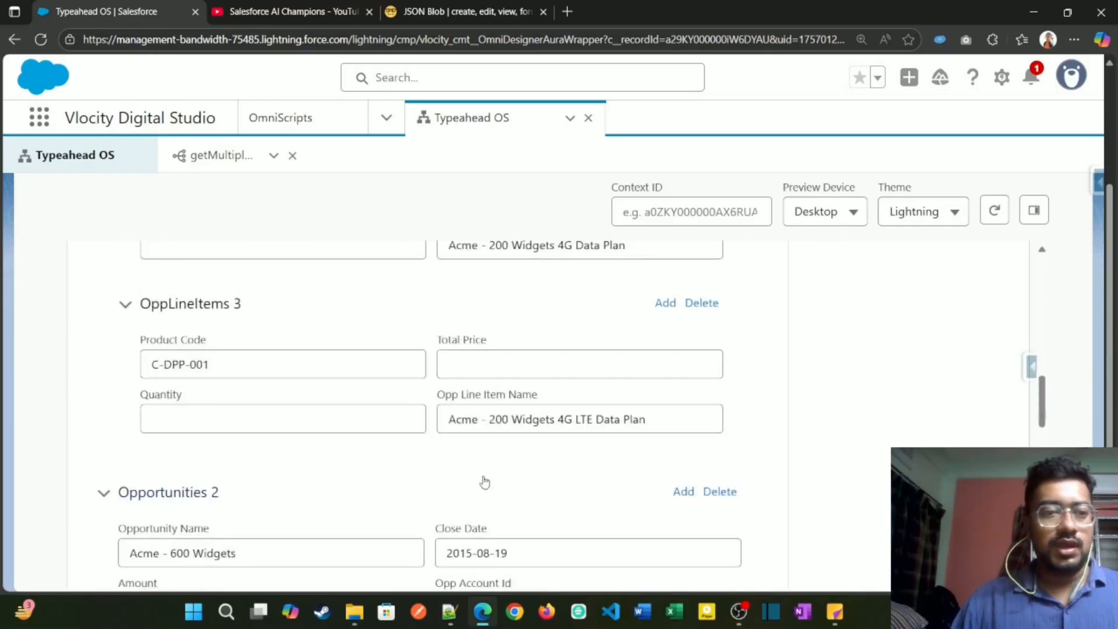
{"action": "scroll", "coordinate": [483, 478], "scroll_direction": "down", "scroll_amount": 2}
{"action": "scroll", "coordinate": [248, 472], "scroll_direction": "up", "scroll_amount": 6}
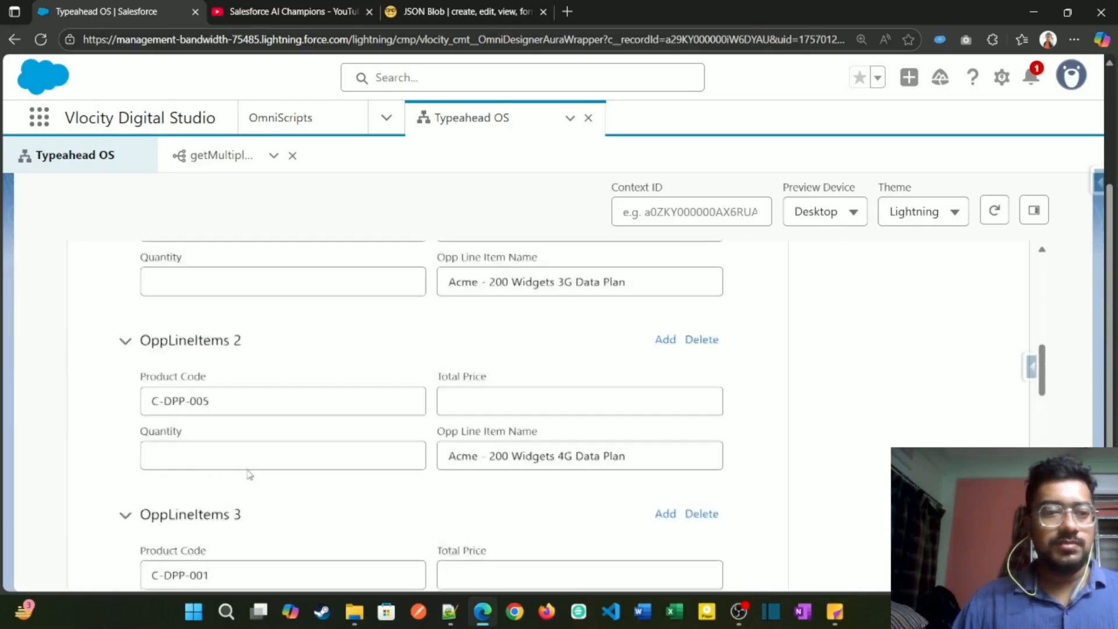
{"action": "scroll", "coordinate": [248, 470], "scroll_direction": "up", "scroll_amount": 10}
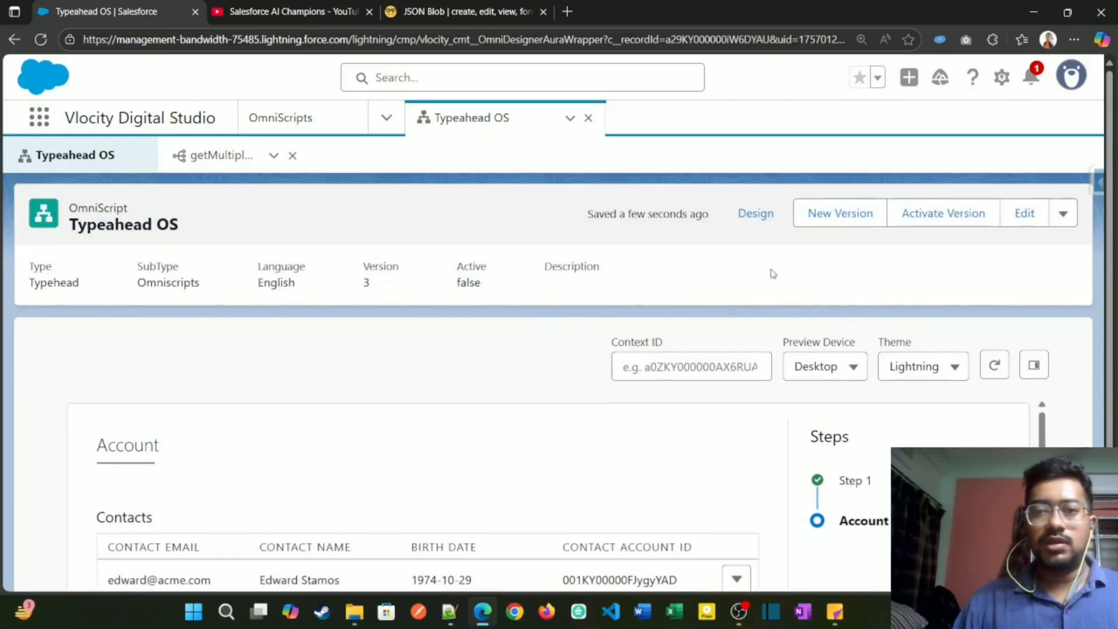
Step: Return to the OmniScript design and enable Collapse on the OppLineItems block
{"action": "left_click", "coordinate": [752, 231]}
{"action": "scroll", "coordinate": [386, 512], "scroll_direction": "down", "scroll_amount": 3}
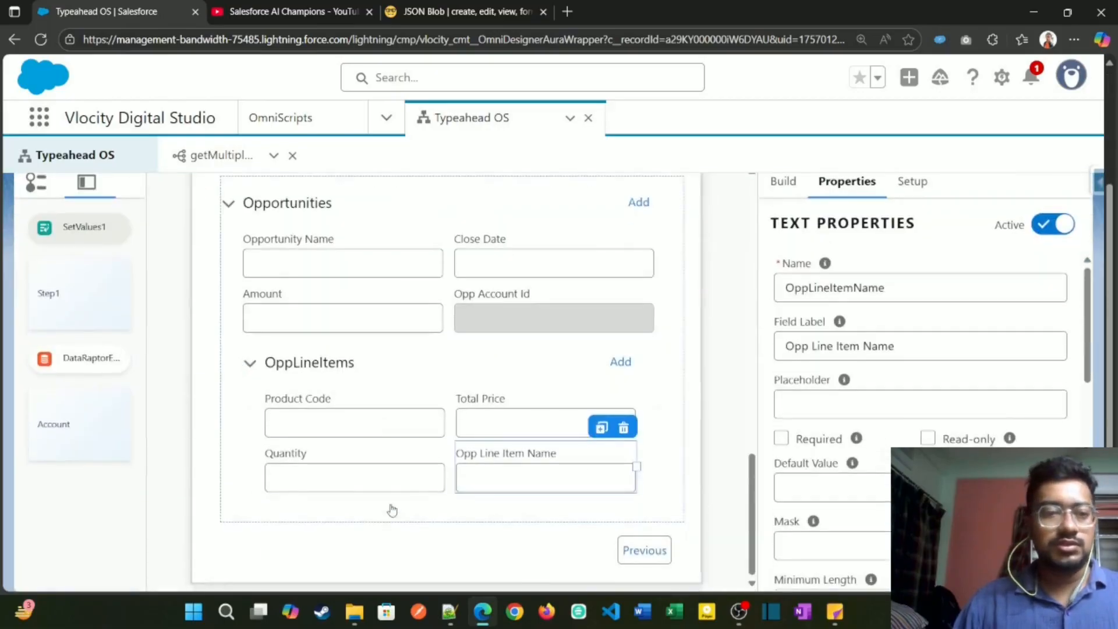
{"action": "left_click", "coordinate": [417, 365]}
{"action": "left_click", "coordinate": [782, 381]}
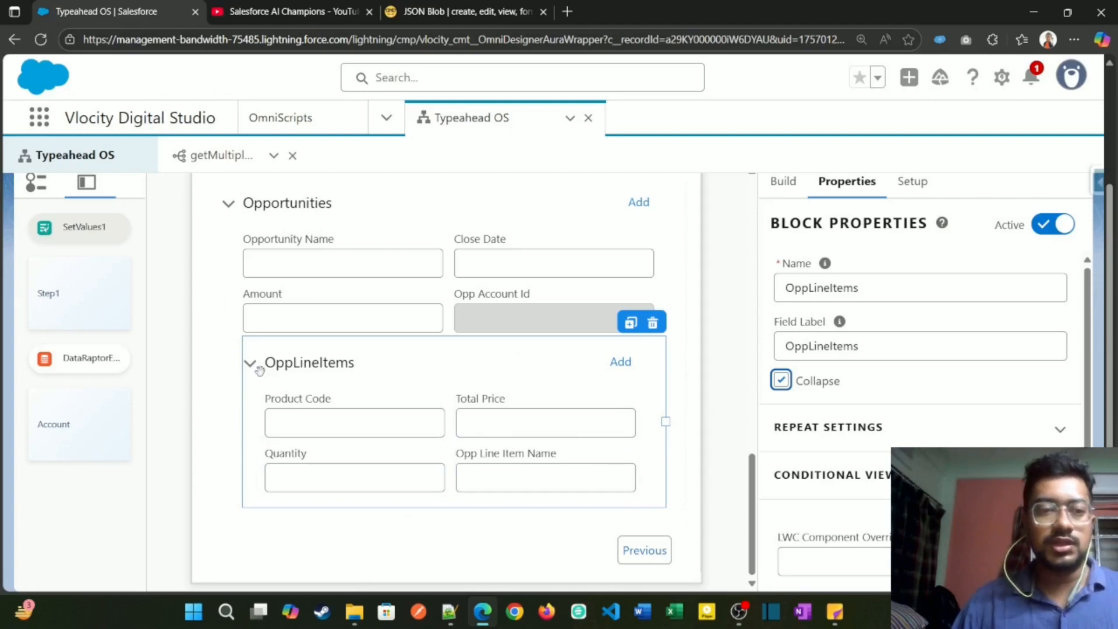
Step: Preview the OmniScript again, search the accounts for "ac", and continue to the Account step with Acme
{"action": "scroll", "coordinate": [721, 399], "scroll_direction": "up", "scroll_amount": 10}
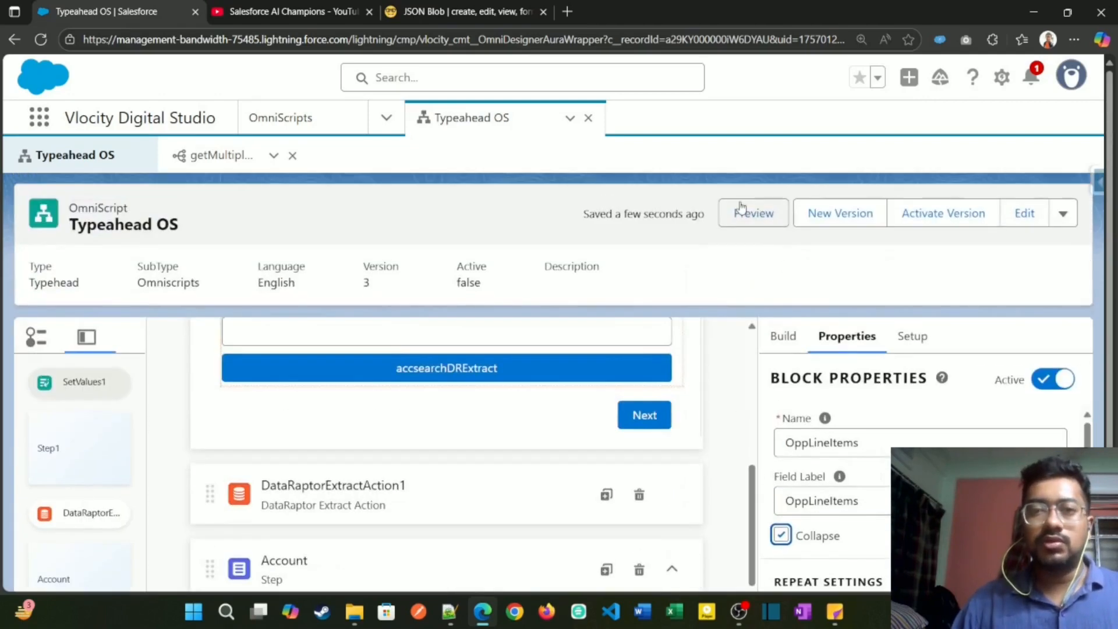
{"action": "left_click", "coordinate": [744, 209]}
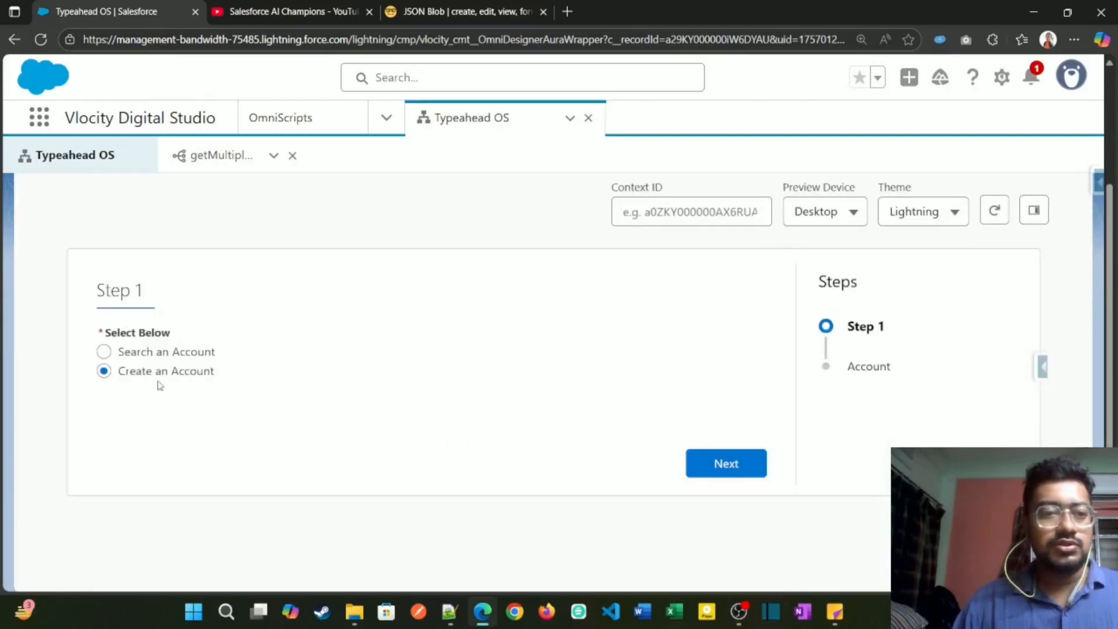
{"action": "left_click", "coordinate": [104, 351]}
{"action": "left_click", "coordinate": [159, 410]}
{"action": "type", "text": "ac"}
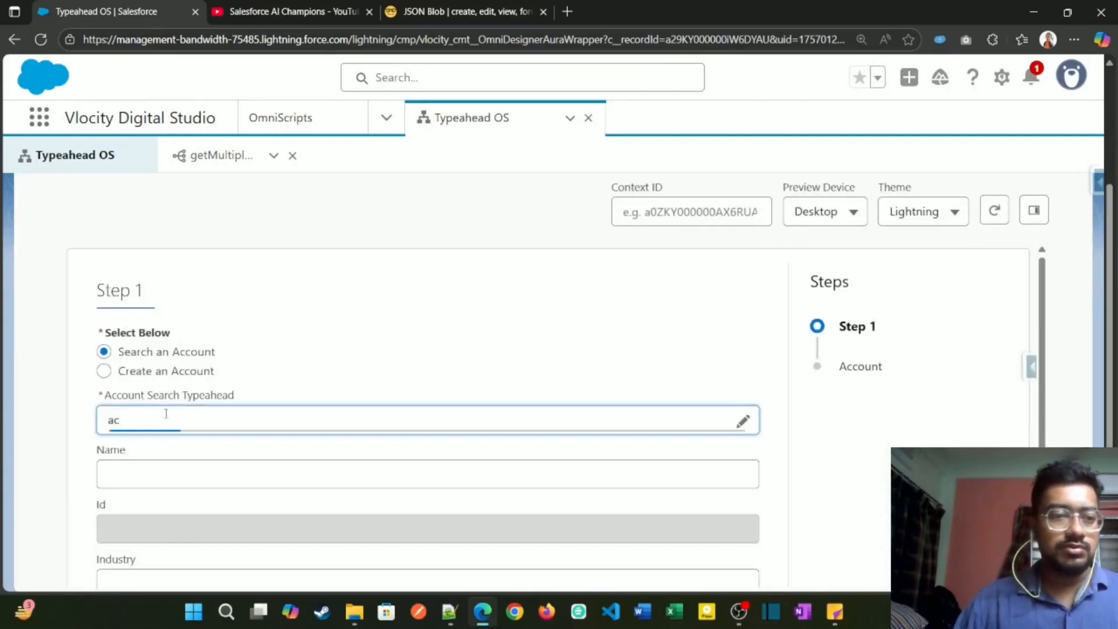
{"action": "left_click", "coordinate": [147, 453]}
{"action": "scroll", "coordinate": [408, 512], "scroll_direction": "down", "scroll_amount": 1}
{"action": "left_click", "coordinate": [679, 544]}
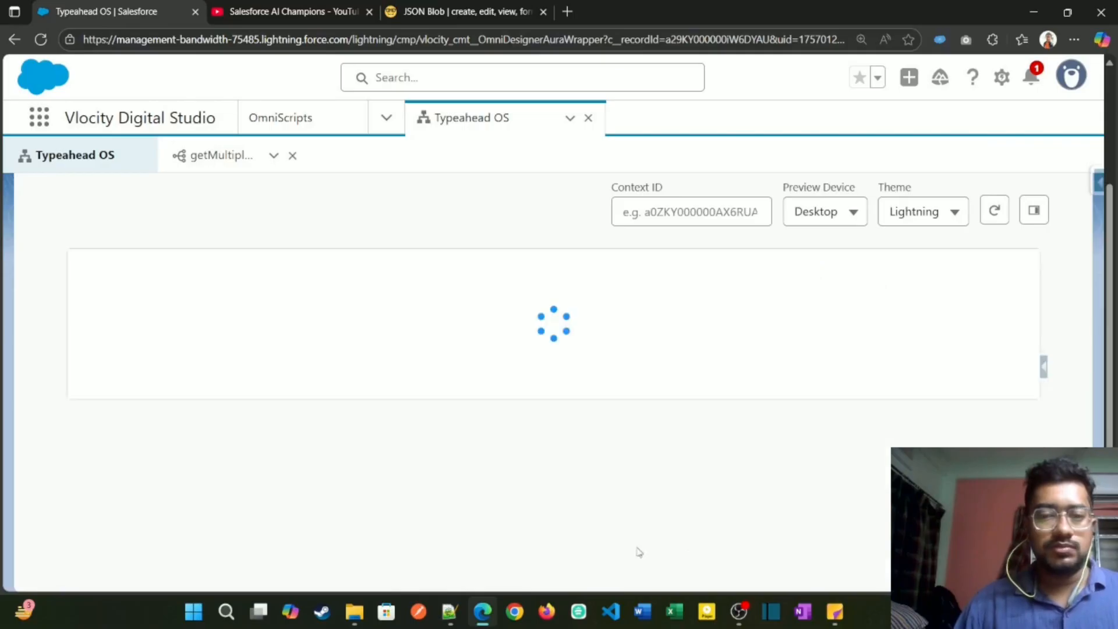
Step: Review how the OppLineItems blocks are displayed under each opportunity in the Account step
{"action": "scroll", "coordinate": [354, 508], "scroll_direction": "down", "scroll_amount": 5}
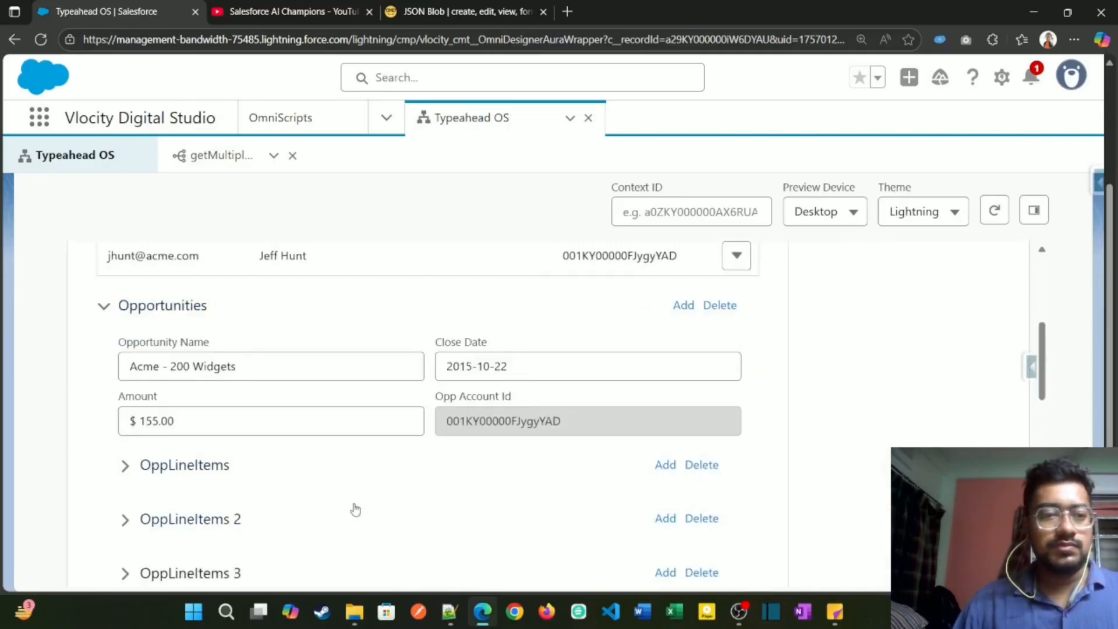
{"action": "scroll", "coordinate": [337, 518], "scroll_direction": "down", "scroll_amount": 5}
{"action": "scroll", "coordinate": [211, 514], "scroll_direction": "up", "scroll_amount": 5}
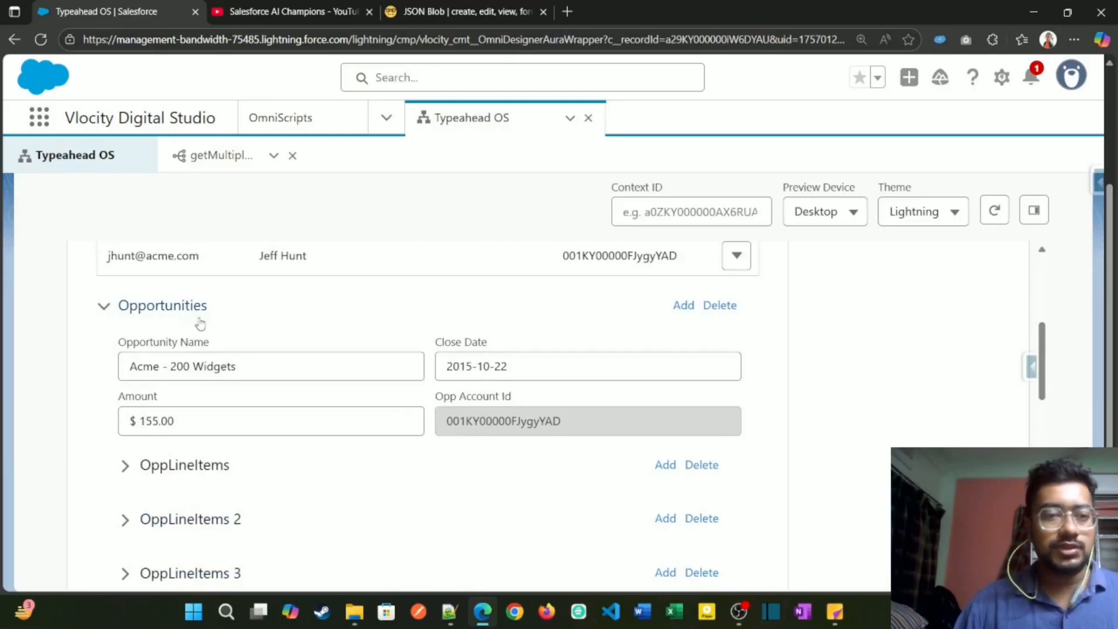
{"action": "scroll", "coordinate": [237, 460], "scroll_direction": "down", "scroll_amount": 3}
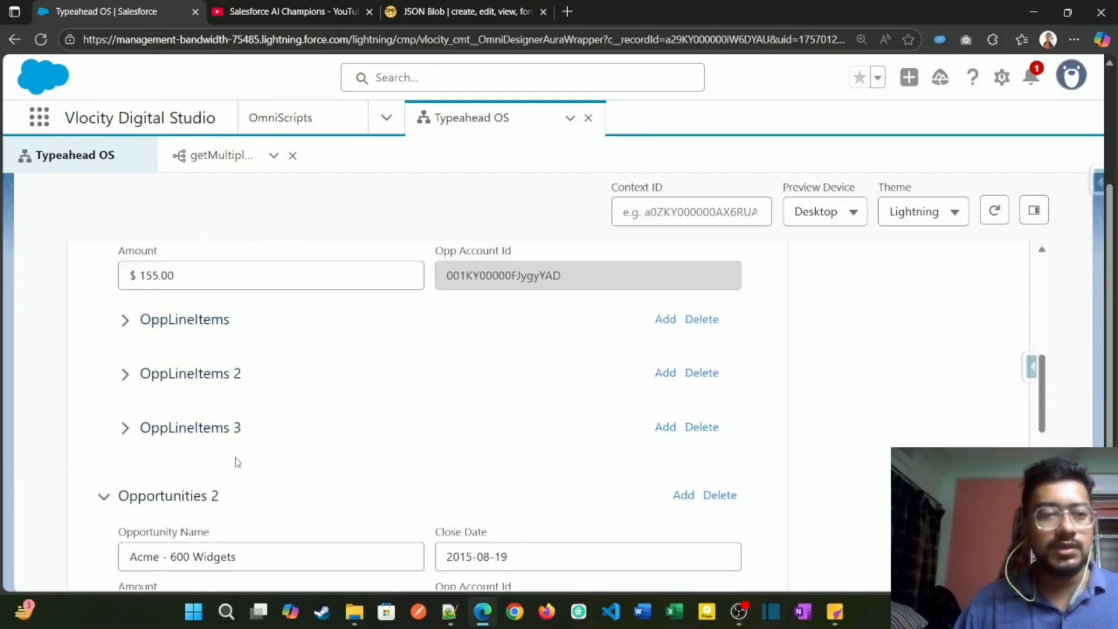
{"action": "scroll", "coordinate": [130, 349], "scroll_direction": "up", "scroll_amount": 1}
Step: Expand and collapse the first OppLineItems block under the Acme - 200 Widgets opportunity, and expand it again to inspect its fields
{"action": "left_click", "coordinate": [127, 394]}
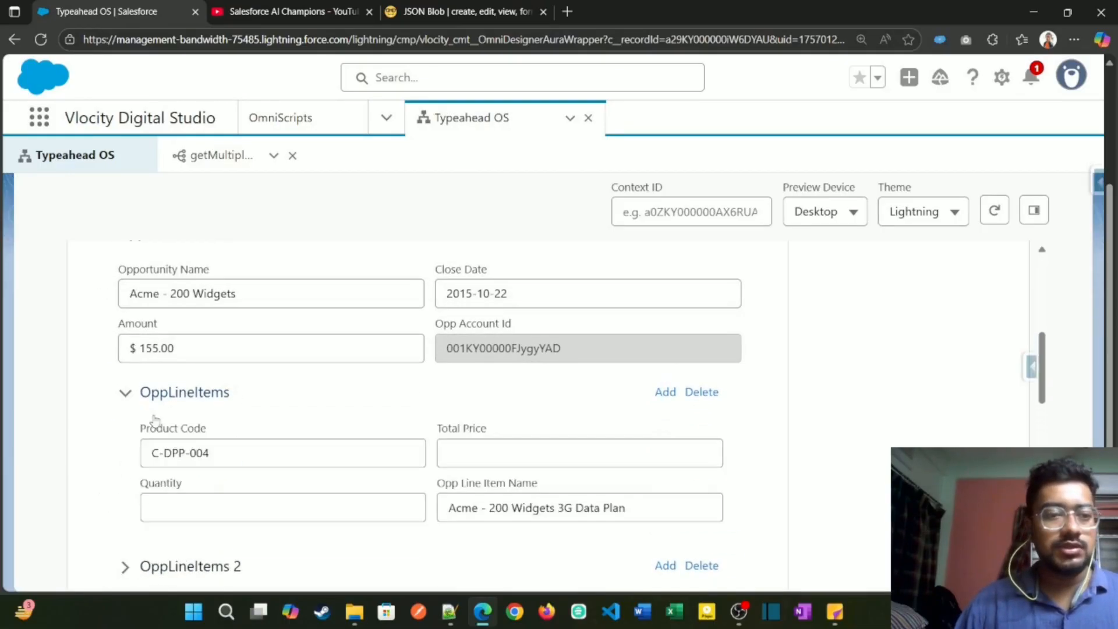
{"action": "scroll", "coordinate": [153, 422], "scroll_direction": "down", "scroll_amount": 1}
{"action": "left_click", "coordinate": [123, 329]}
{"action": "scroll", "coordinate": [136, 419], "scroll_direction": "down", "scroll_amount": 1}
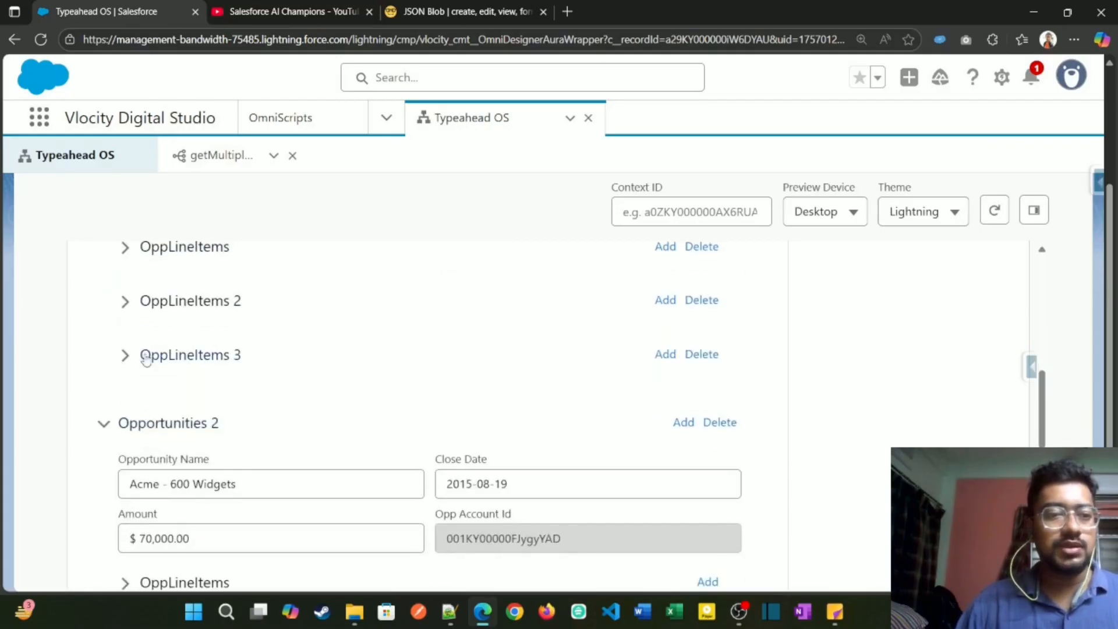
{"action": "scroll", "coordinate": [146, 359], "scroll_direction": "up", "scroll_amount": 3}
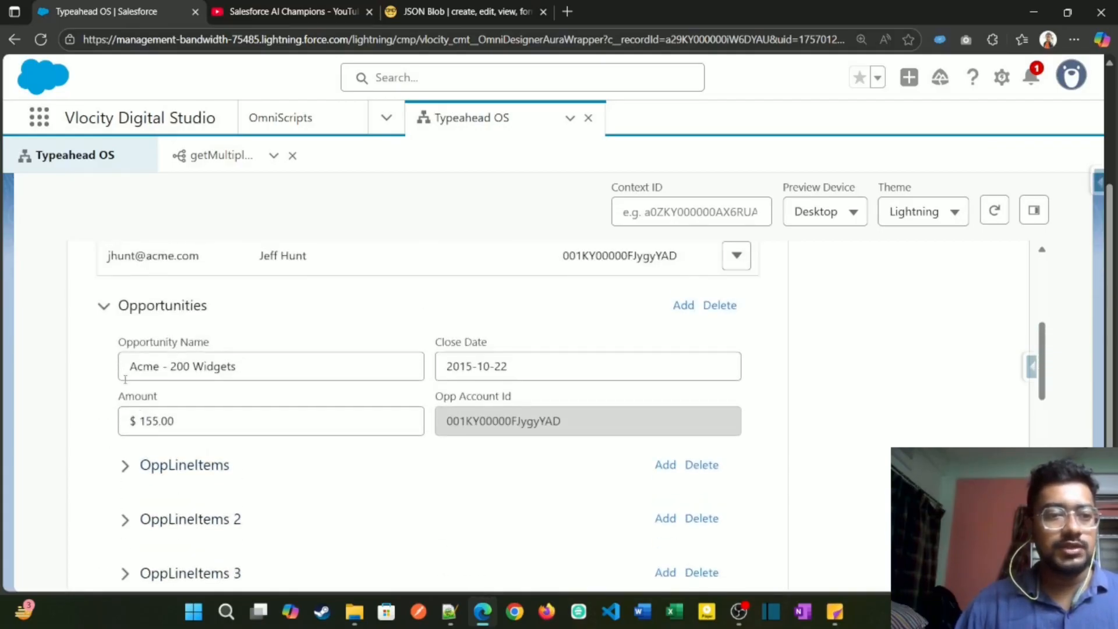
{"action": "scroll", "coordinate": [126, 380], "scroll_direction": "up", "scroll_amount": 1}
{"action": "scroll", "coordinate": [157, 442], "scroll_direction": "down", "scroll_amount": 3}
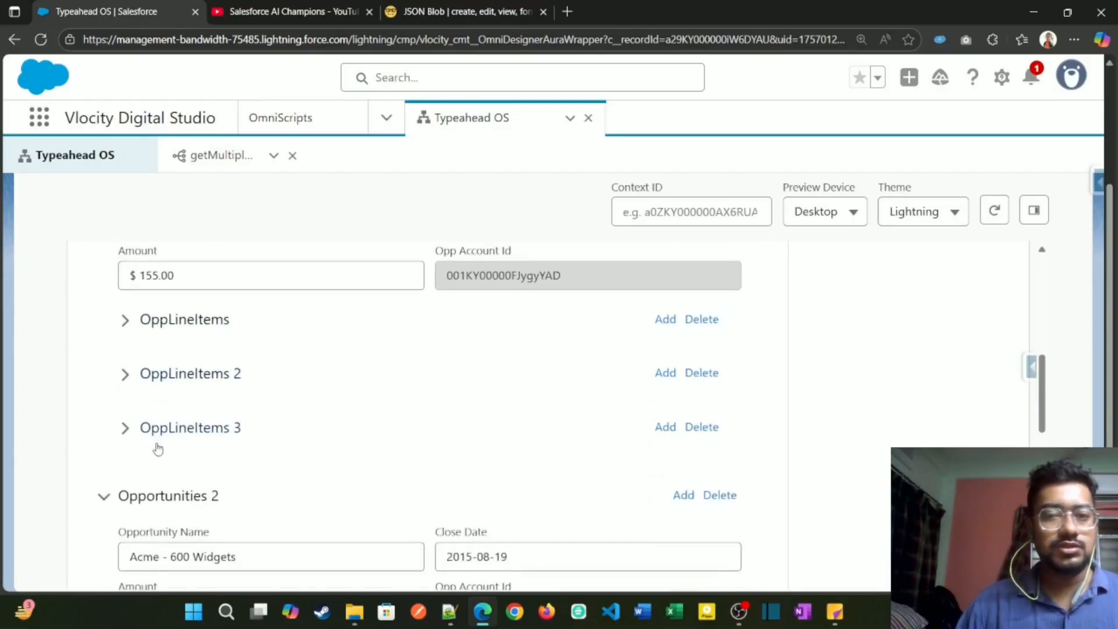
{"action": "left_click", "coordinate": [124, 329]}
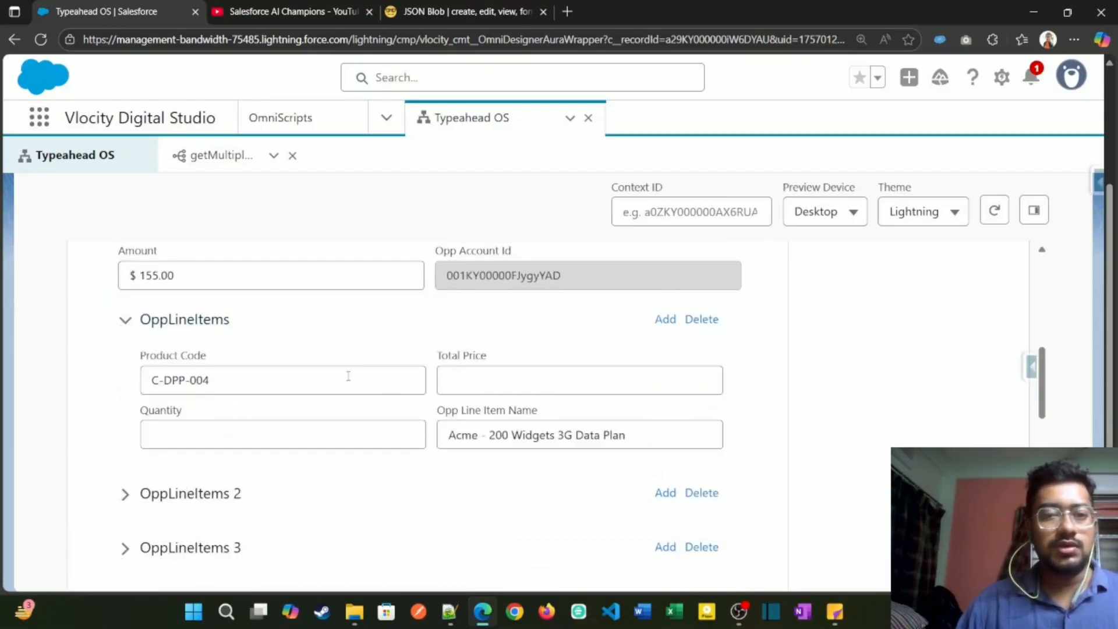
Step: Inspect the second and third OppLineItems blocks under the Acme - 200 Widgets opportunity
{"action": "left_click", "coordinate": [126, 319]}
{"action": "left_click", "coordinate": [145, 375]}
{"action": "scroll", "coordinate": [145, 408], "scroll_direction": "down", "scroll_amount": 2}
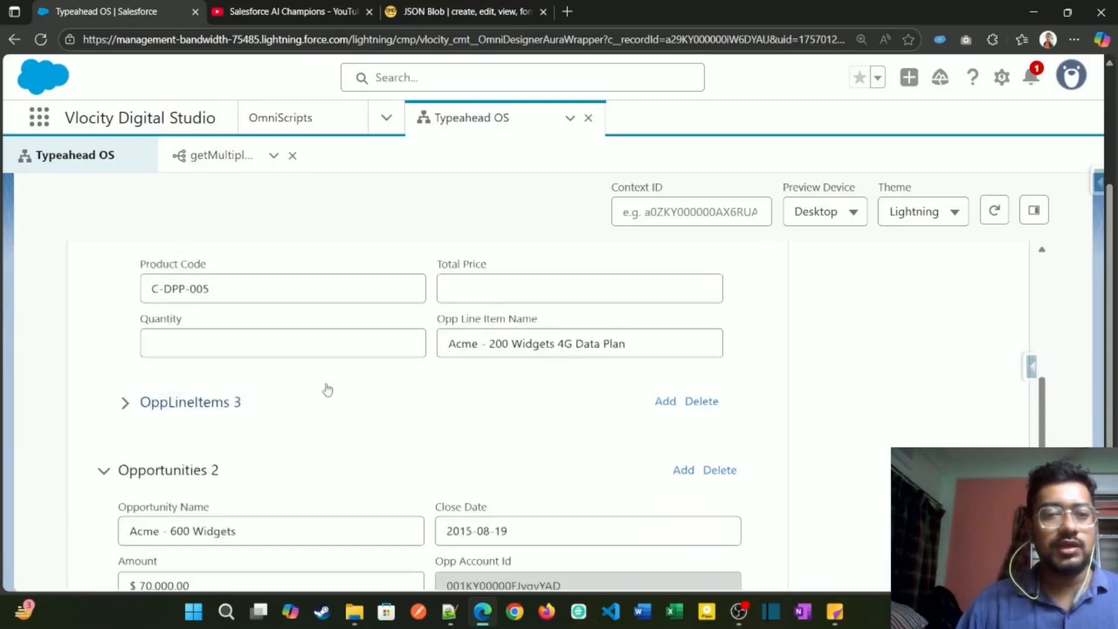
{"action": "left_click", "coordinate": [144, 409]}
{"action": "scroll", "coordinate": [149, 393], "scroll_direction": "down", "scroll_amount": 6}
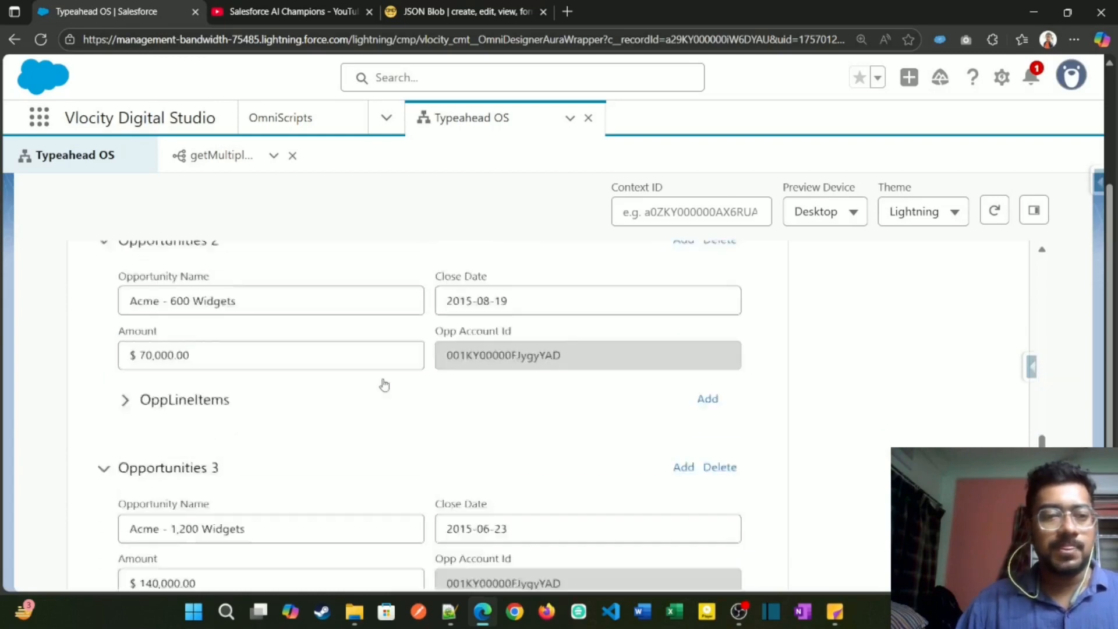
Step: Expand the OppLineItems blocks under Acme - 600 Widgets and Acme - 1,200 Widgets to inspect their fields, and collapse them again
{"action": "left_click", "coordinate": [148, 391]}
{"action": "scroll", "coordinate": [463, 337], "scroll_direction": "down", "scroll_amount": 2}
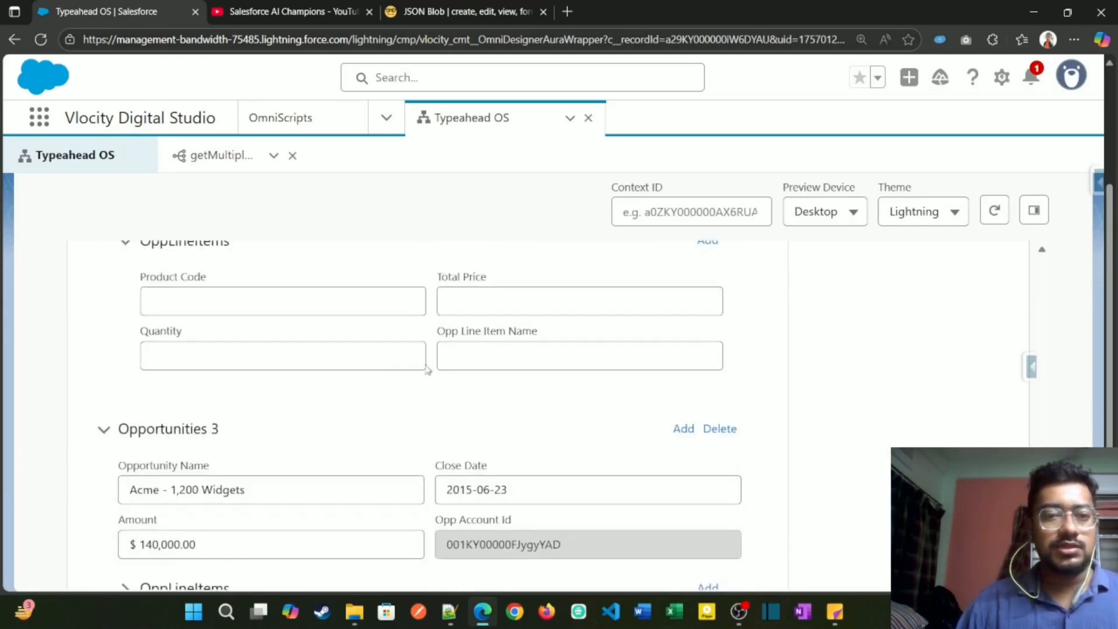
{"action": "scroll", "coordinate": [427, 370], "scroll_direction": "up", "scroll_amount": 2}
{"action": "left_click", "coordinate": [125, 386]}
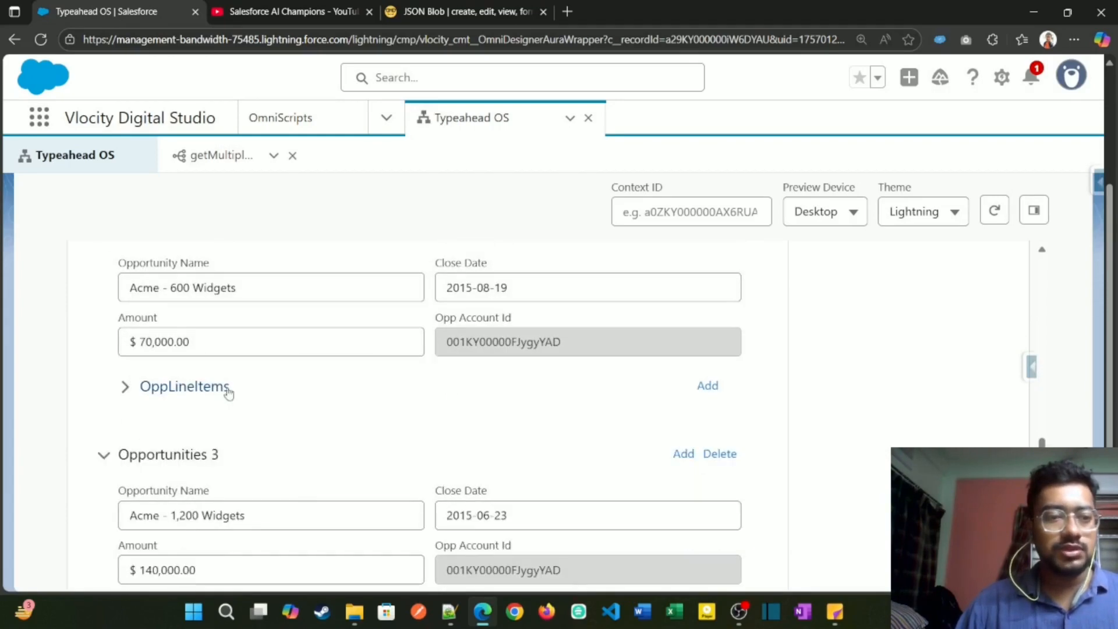
{"action": "scroll", "coordinate": [228, 394], "scroll_direction": "up", "scroll_amount": 1}
{"action": "scroll", "coordinate": [145, 378], "scroll_direction": "down", "scroll_amount": 4}
{"action": "left_click", "coordinate": [163, 402]}
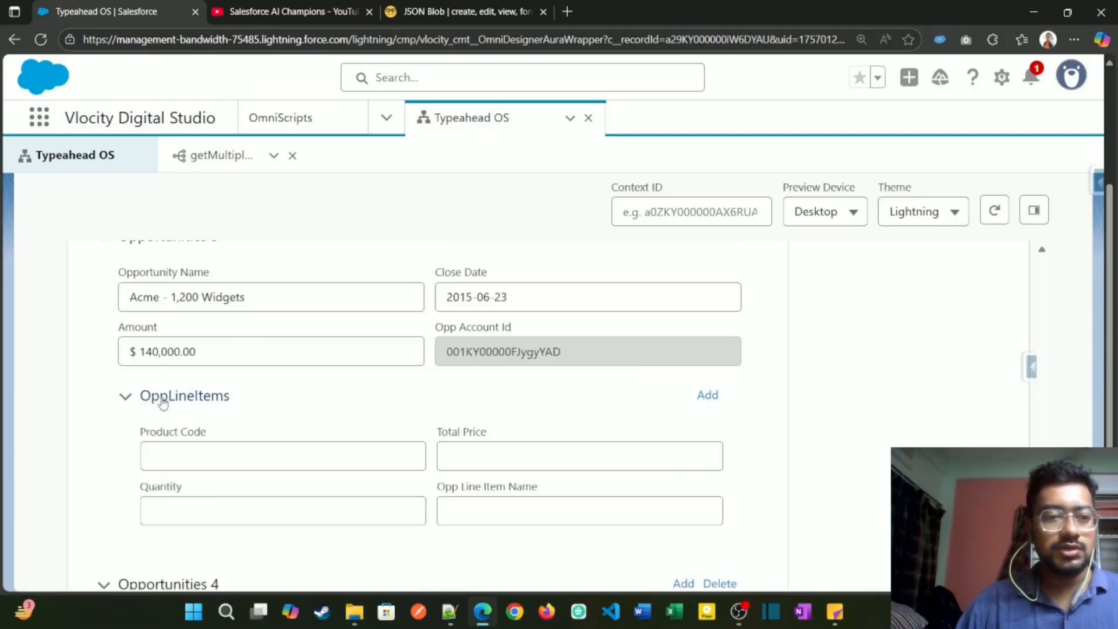
{"action": "left_click", "coordinate": [163, 402]}
Step: Expand the OppLineItems block under the Acme Office Upgrades opportunity and inspect its line item fields
{"action": "scroll", "coordinate": [277, 489], "scroll_direction": "down", "scroll_amount": 2}
{"action": "left_click", "coordinate": [129, 481]}
{"action": "scroll", "coordinate": [145, 475], "scroll_direction": "down", "scroll_amount": 2}
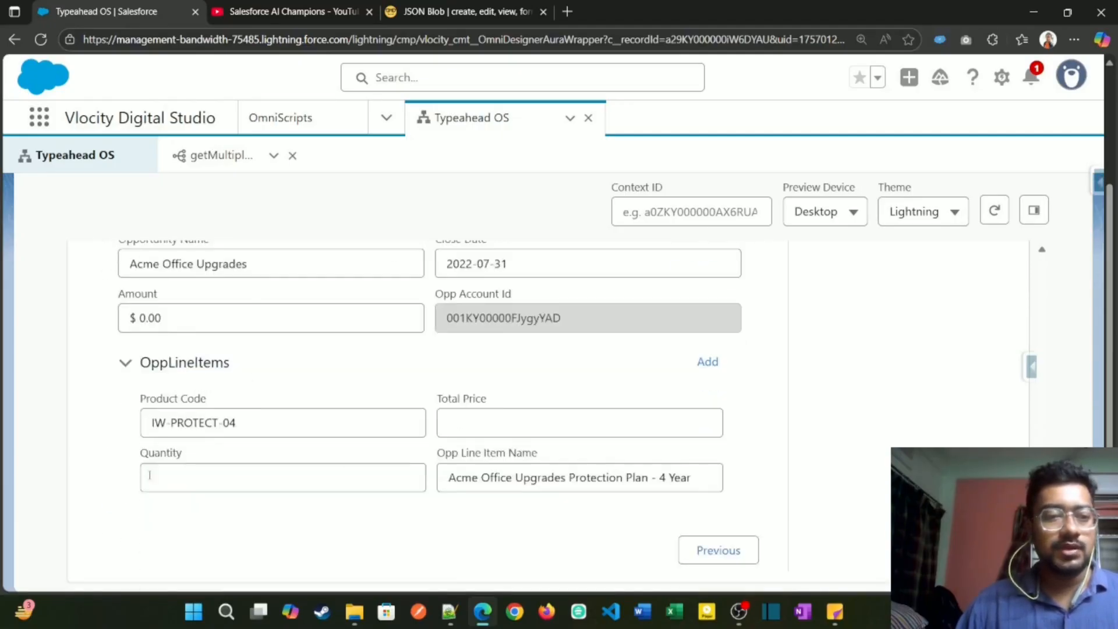
{"action": "scroll", "coordinate": [279, 457], "scroll_direction": "up", "scroll_amount": 1}
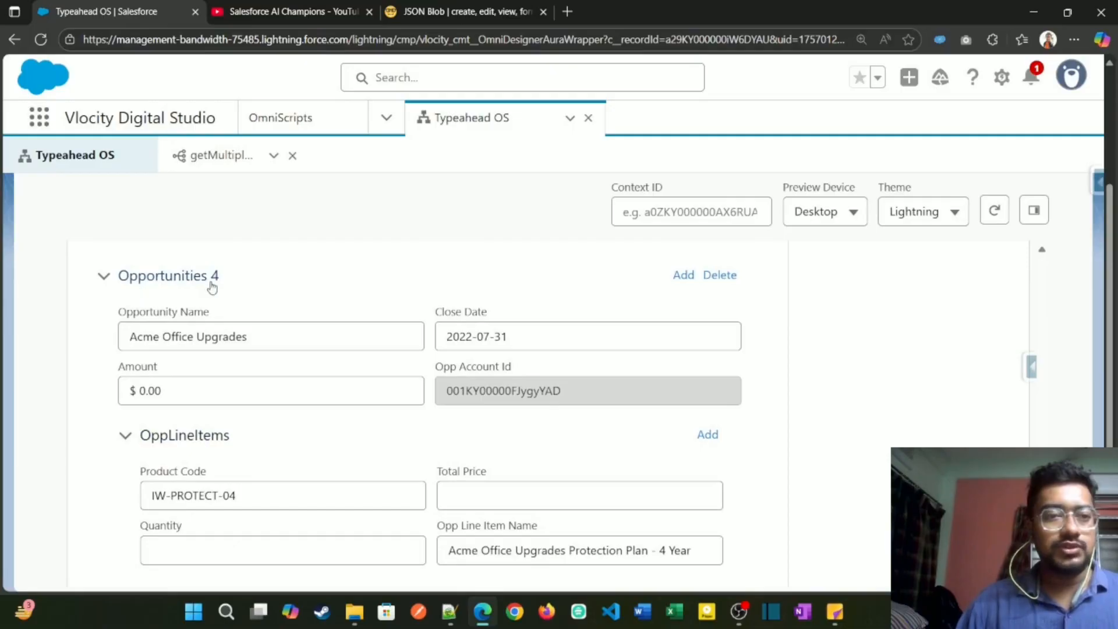
{"action": "scroll", "coordinate": [424, 446], "scroll_direction": "down", "scroll_amount": 1}
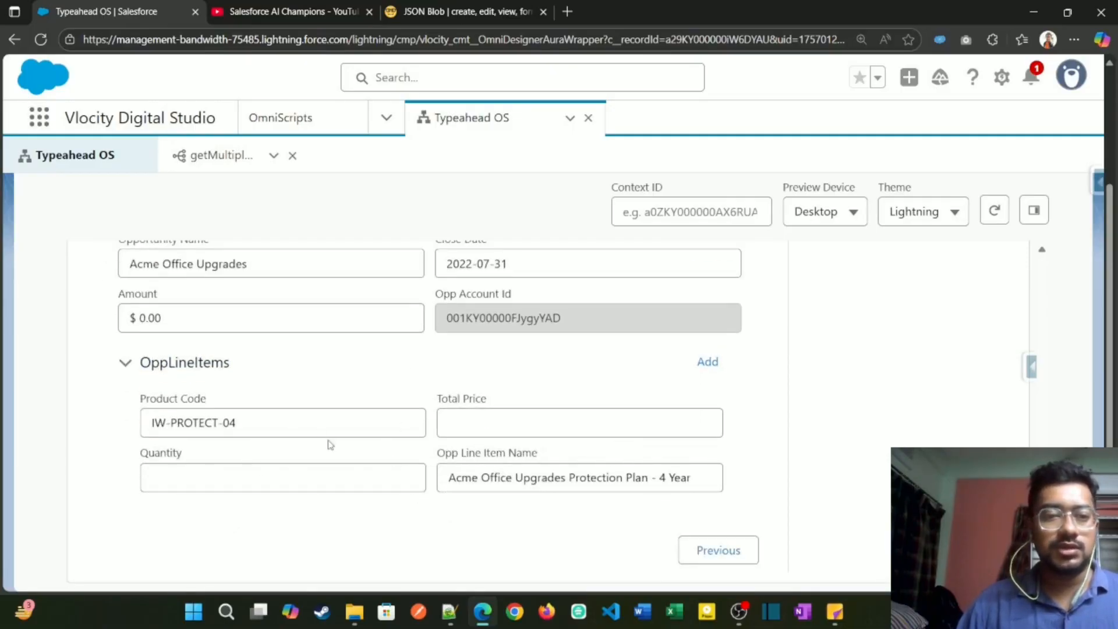
{"action": "scroll", "coordinate": [330, 445], "scroll_direction": "up", "scroll_amount": 15}
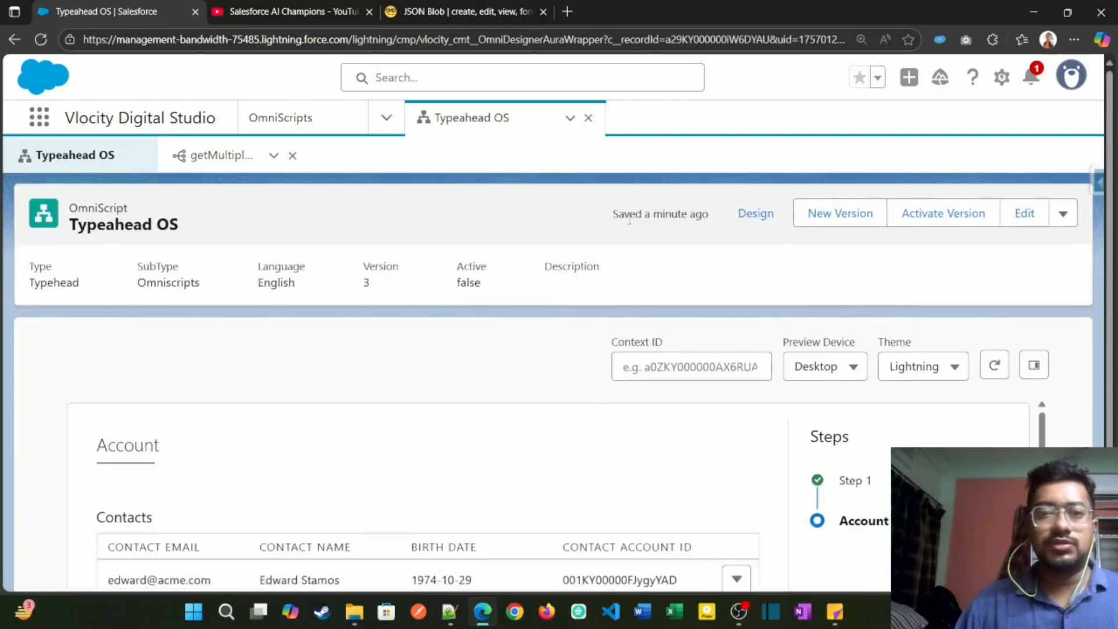
Step: Return to the OmniScript design and add a Currency element to the OppLineItems block between Product Code and Total Price
{"action": "left_click", "coordinate": [755, 213]}
{"action": "scroll", "coordinate": [392, 513], "scroll_direction": "down", "scroll_amount": 10}
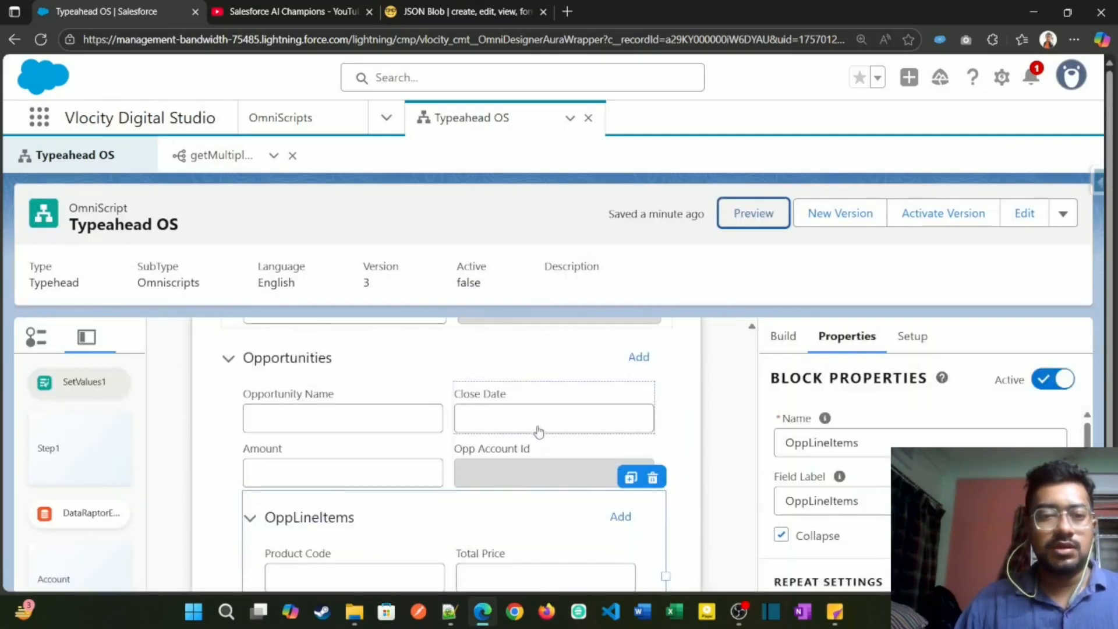
{"action": "left_click", "coordinate": [545, 414]}
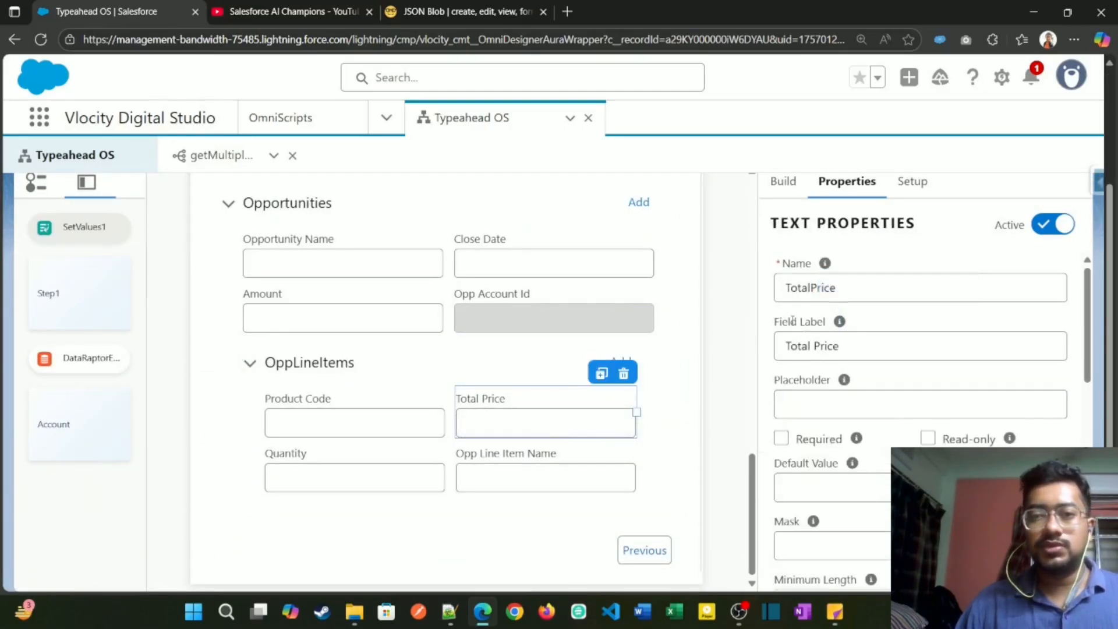
{"action": "left_click", "coordinate": [783, 181]}
{"action": "left_click", "coordinate": [819, 224]}
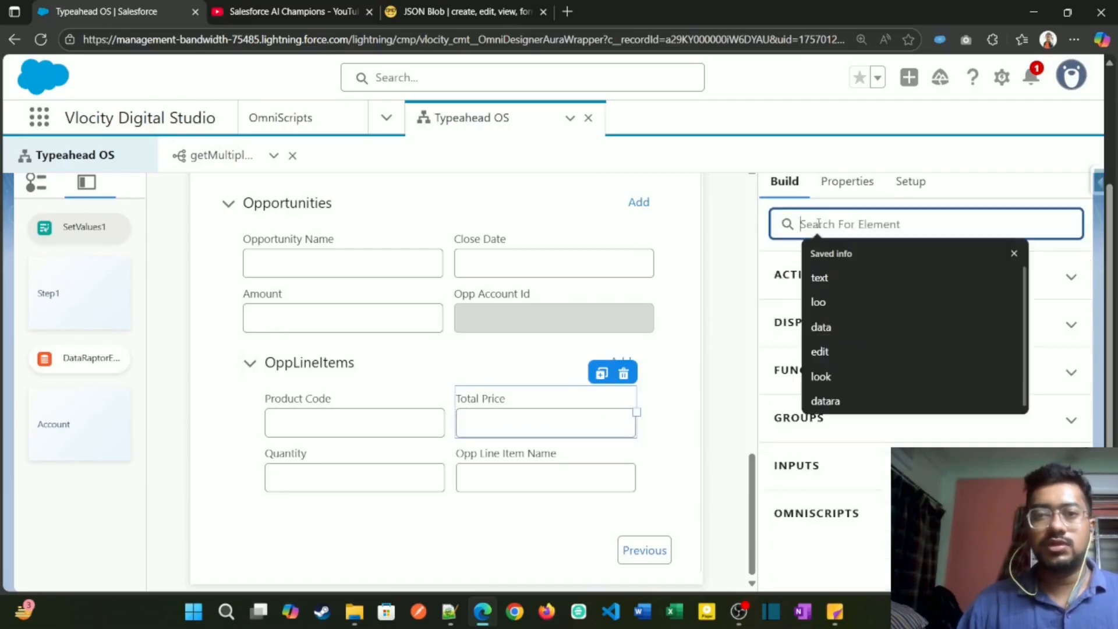
{"action": "type", "text": "cuu"}
{"action": "key", "text": "BackSpace"}
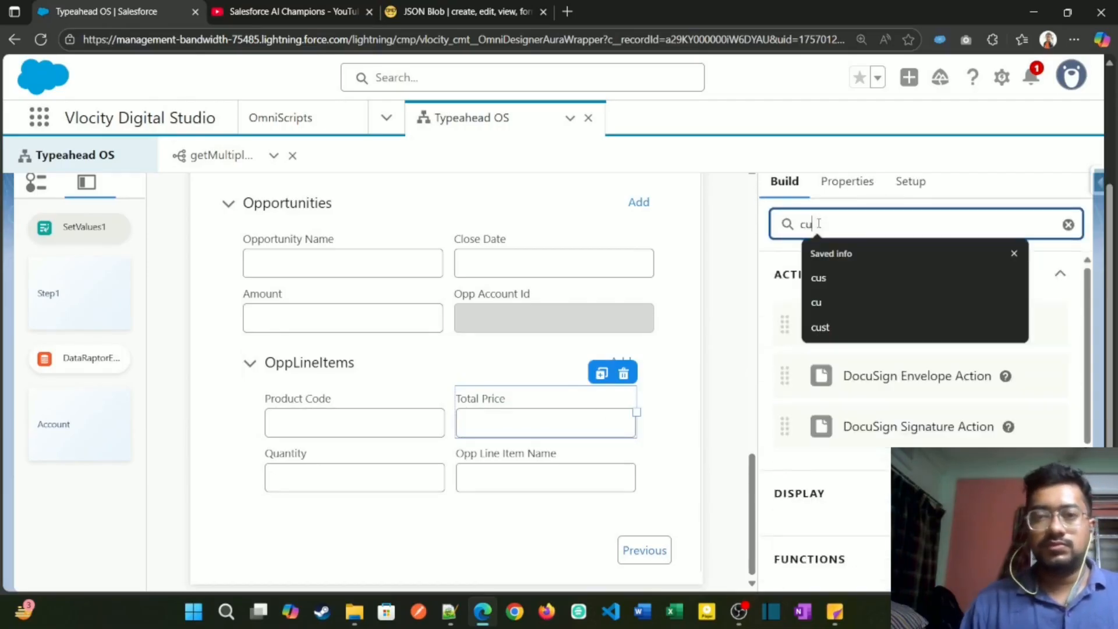
{"action": "type", "text": "r"}
{"action": "scroll", "coordinate": [815, 350], "scroll_direction": "down", "scroll_amount": 2}
{"action": "mouse_move", "coordinate": [865, 510]}
{"action": "left_mouse_down"}
{"action": "mouse_move", "coordinate": [670, 501]}
{"action": "mouse_move", "coordinate": [525, 413]}
{"action": "mouse_move", "coordinate": [458, 403]}
{"action": "left_mouse_up"}
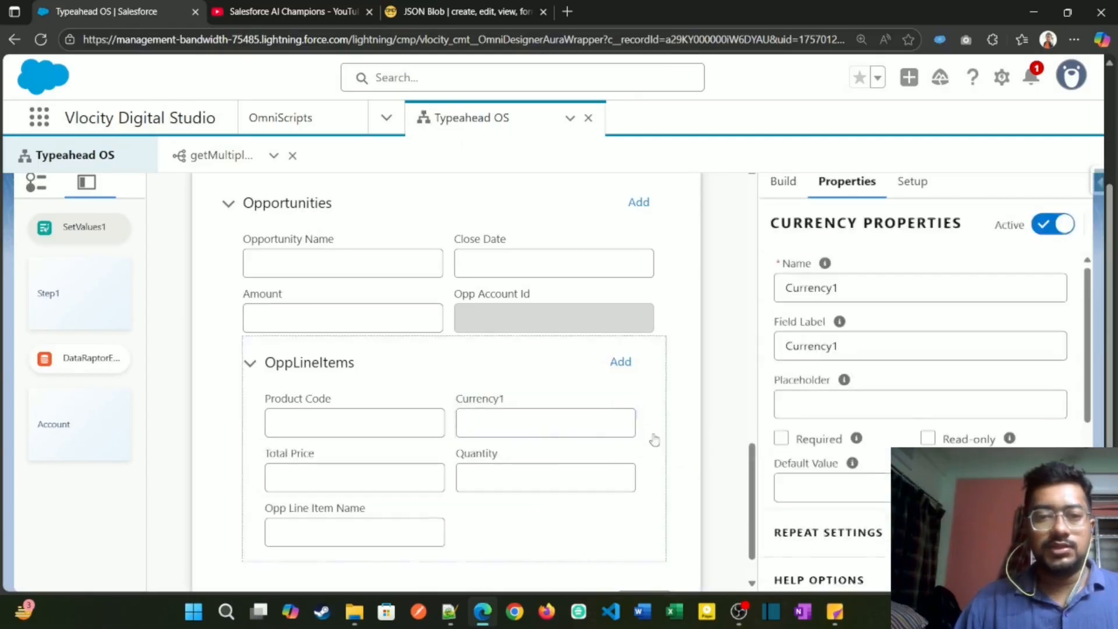
Step: Copy the name of the Total Price text field in OppLineItems and delete that field
{"action": "left_click", "coordinate": [342, 467]}
{"action": "double_click", "coordinate": [839, 285]}
{"action": "key", "text": "ctrl+c"}
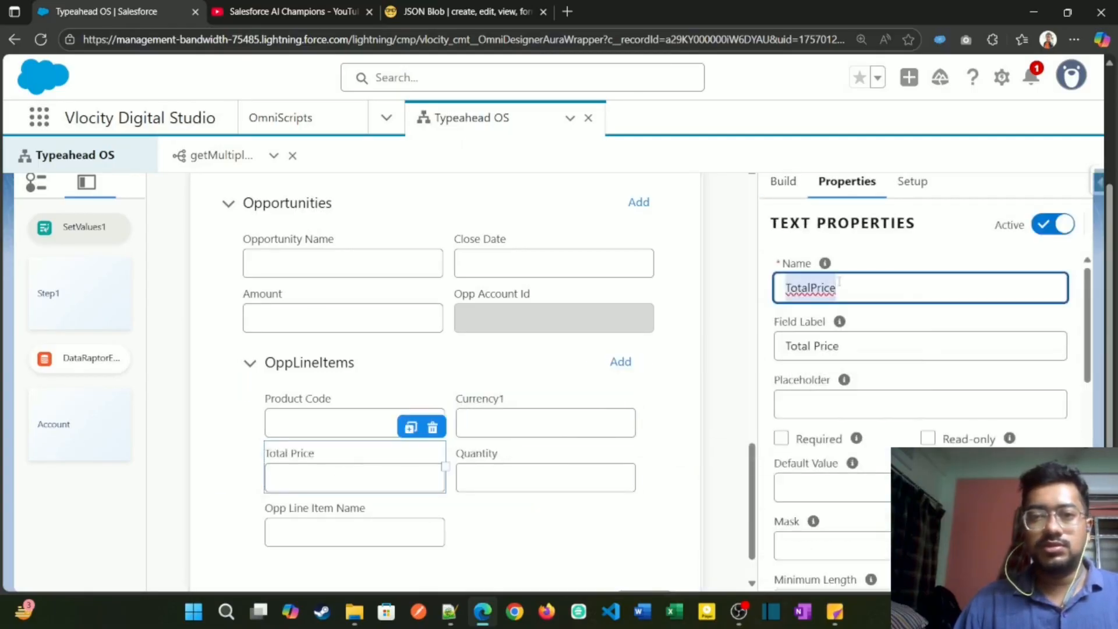
{"action": "left_click", "coordinate": [432, 428]}
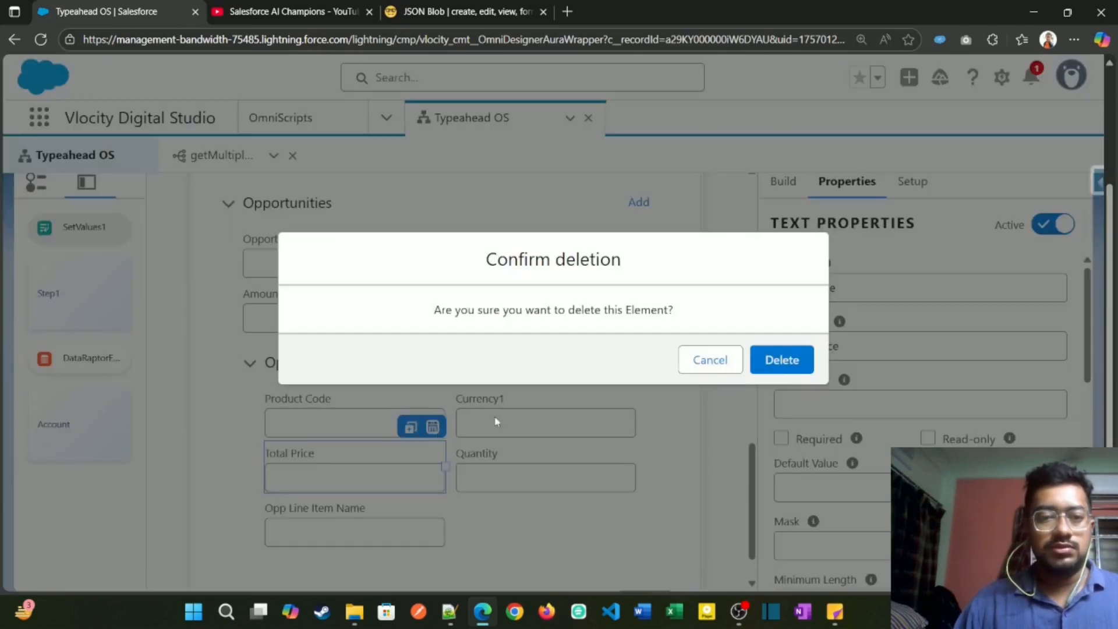
{"action": "left_click", "coordinate": [770, 360]}
Step: Name the new currency field TotalPrice and give it the label Total Price
{"action": "left_click", "coordinate": [558, 425]}
{"action": "double_click", "coordinate": [849, 287]}
{"action": "key", "text": "ctrl+v"}
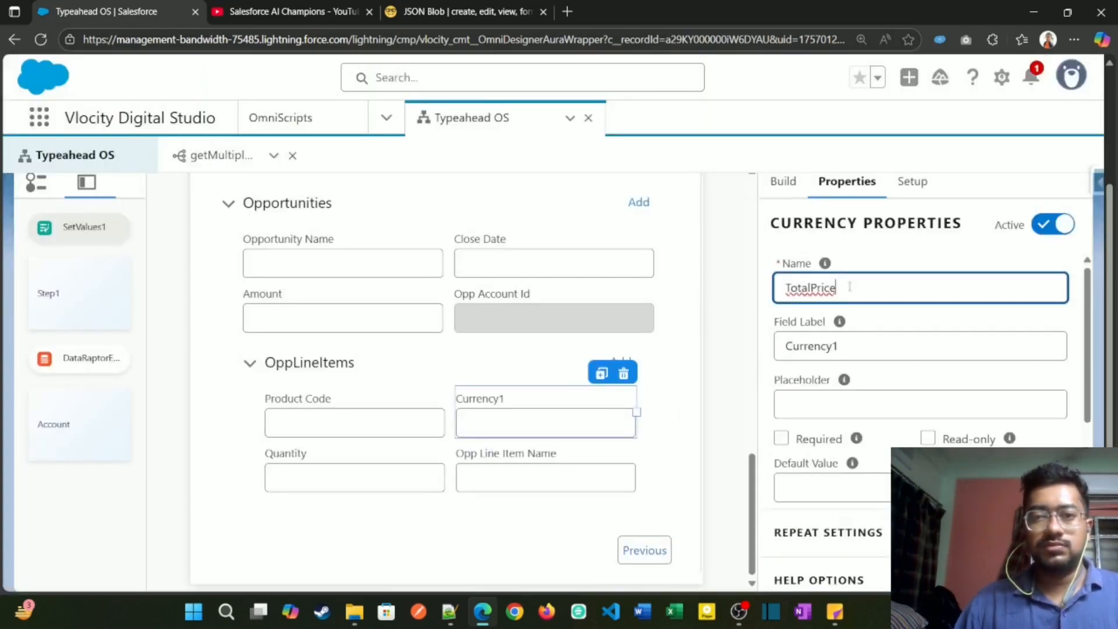
{"action": "double_click", "coordinate": [813, 336]}
{"action": "key", "text": "ctrl+v"}
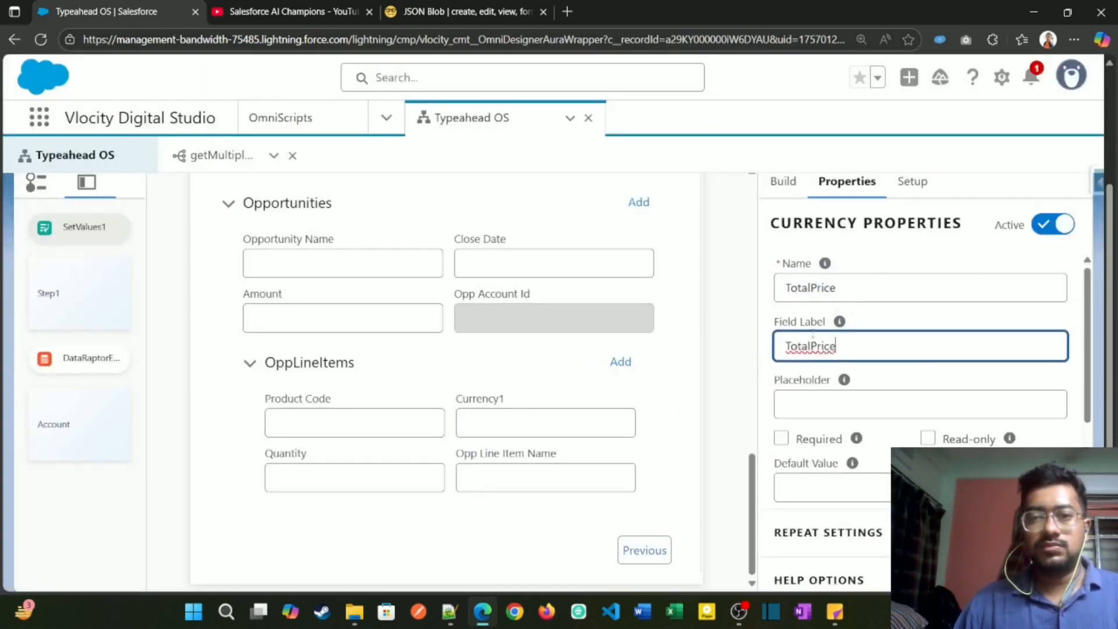
Step: Add a Number element to the OppLineItems block just before the Quantity text field
{"action": "left_click", "coordinate": [402, 453]}
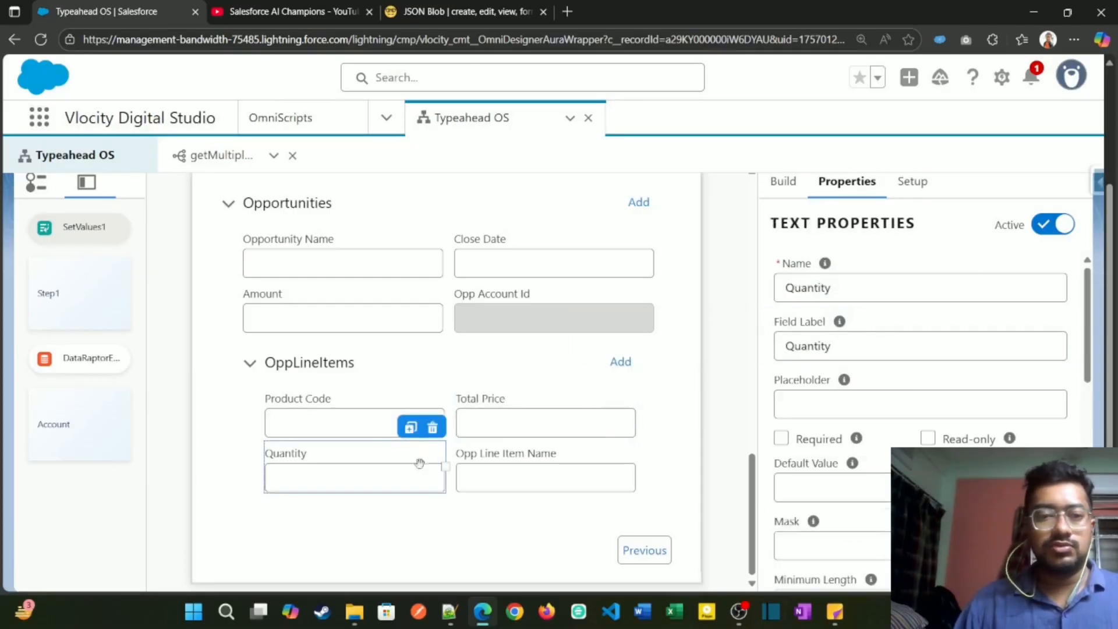
{"action": "left_click", "coordinate": [800, 192]}
{"action": "type", "text": "Num"}
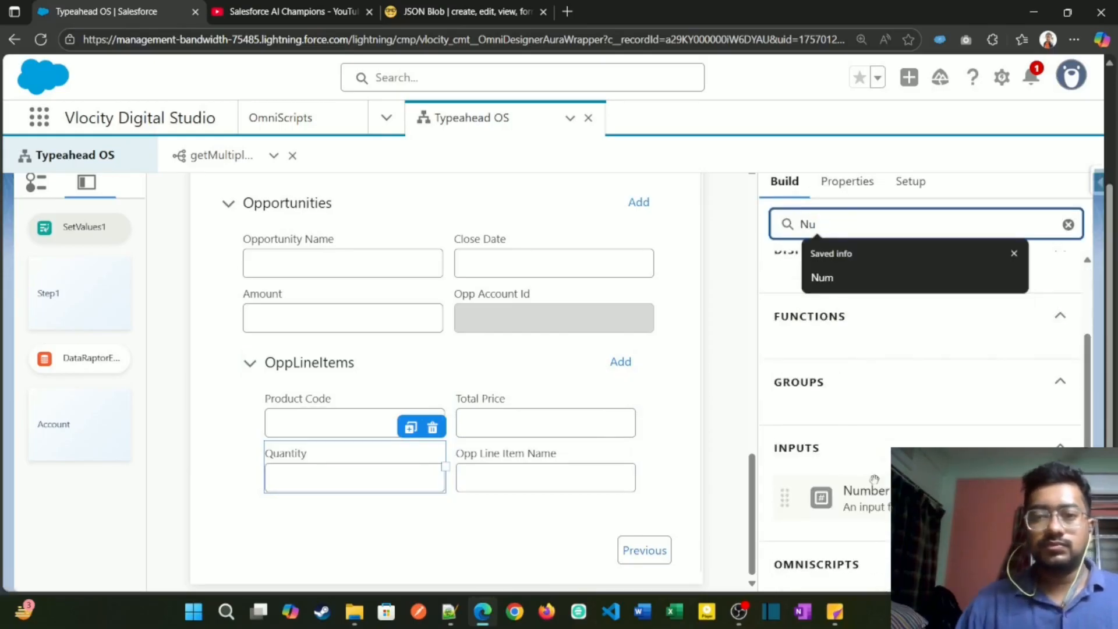
{"action": "left_click_drag", "start_coordinate": [874, 479], "coordinate": [267, 449]}
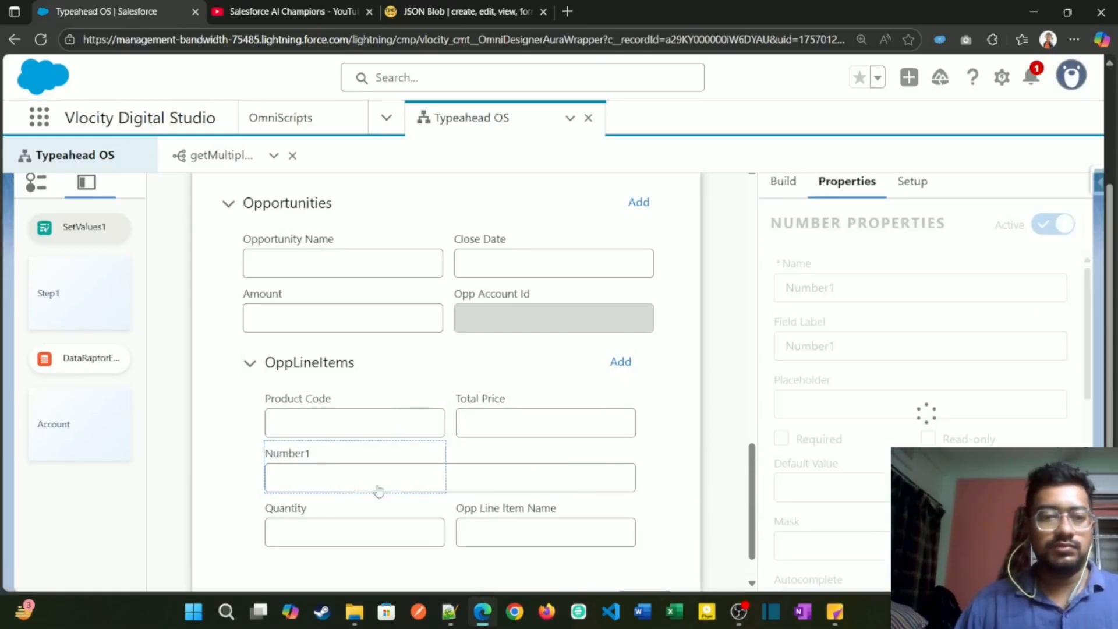
Step: Copy the name of the Quantity text field in OppLineItems and delete that field
{"action": "left_click", "coordinate": [386, 515]}
{"action": "left_click", "coordinate": [810, 295]}
{"action": "double_click", "coordinate": [809, 294]}
{"action": "key", "text": "ctrl+c"}
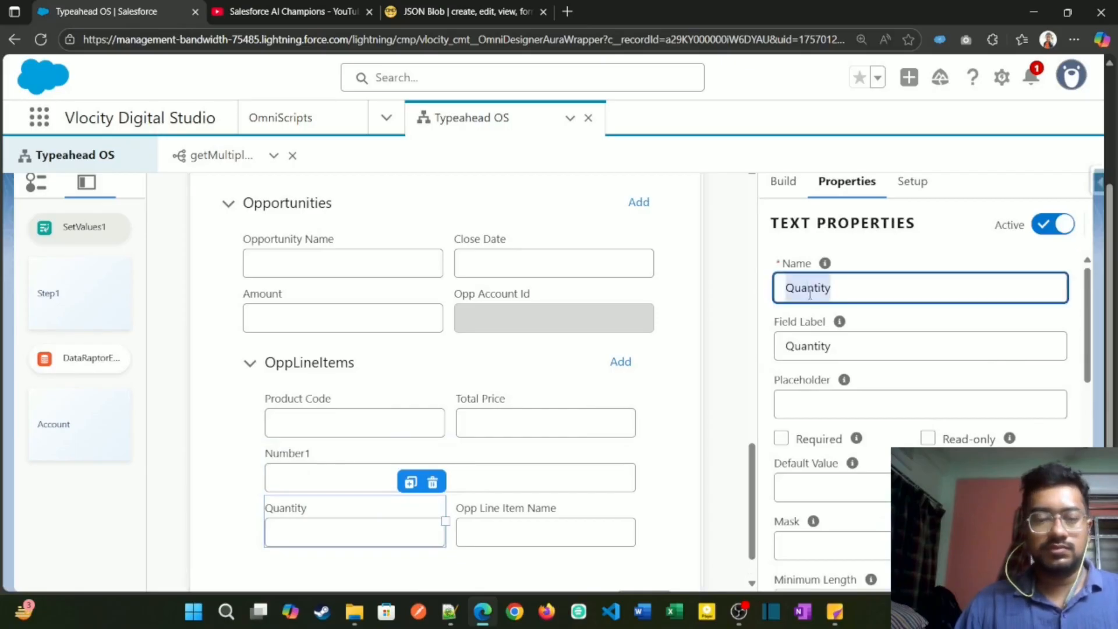
{"action": "left_click", "coordinate": [432, 482]}
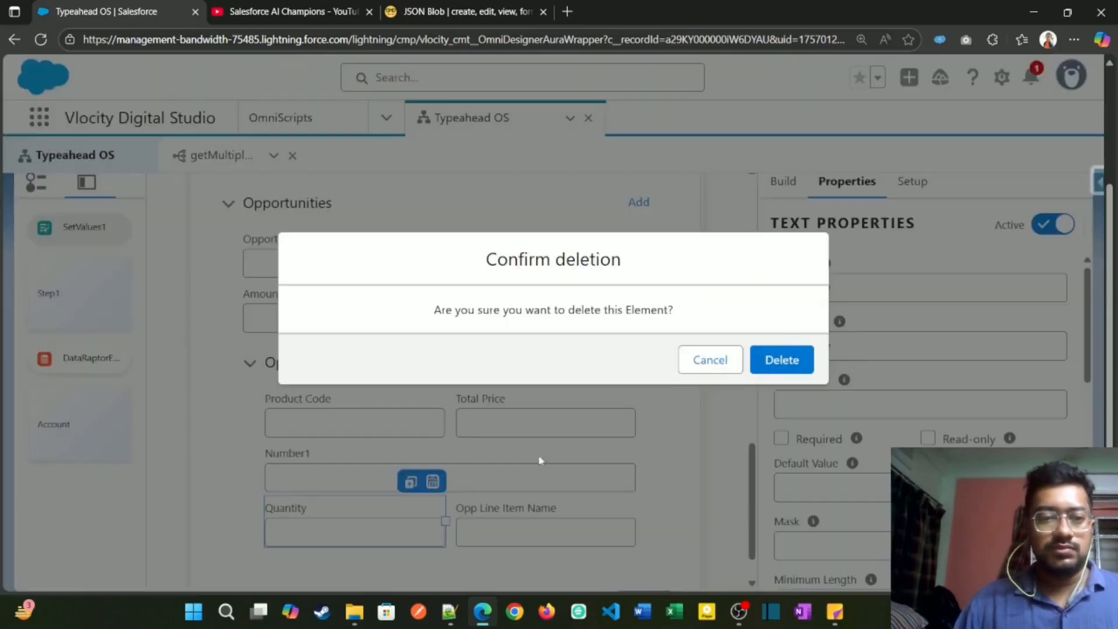
{"action": "left_click", "coordinate": [812, 361]}
Step: Narrow the new number field to half the OppLineItems row and set its name and label to Quantity
{"action": "left_click", "coordinate": [625, 458]}
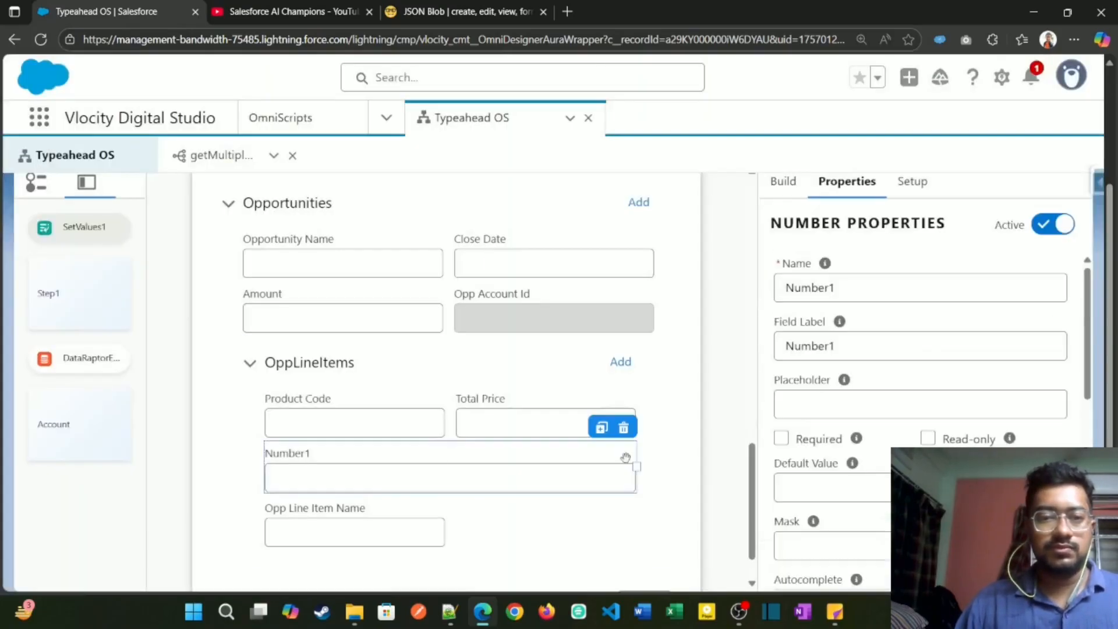
{"action": "left_click_drag", "start_coordinate": [634, 464], "coordinate": [446, 466]}
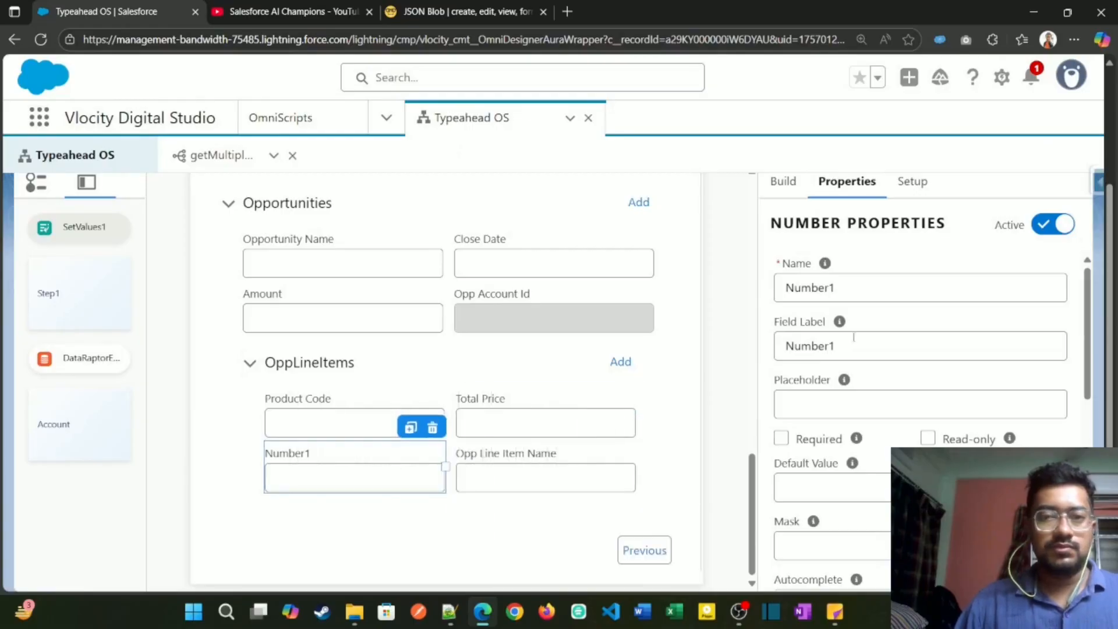
{"action": "triple_click", "coordinate": [876, 295]}
{"action": "key", "text": "ctrl+v"}
{"action": "triple_click", "coordinate": [841, 349]}
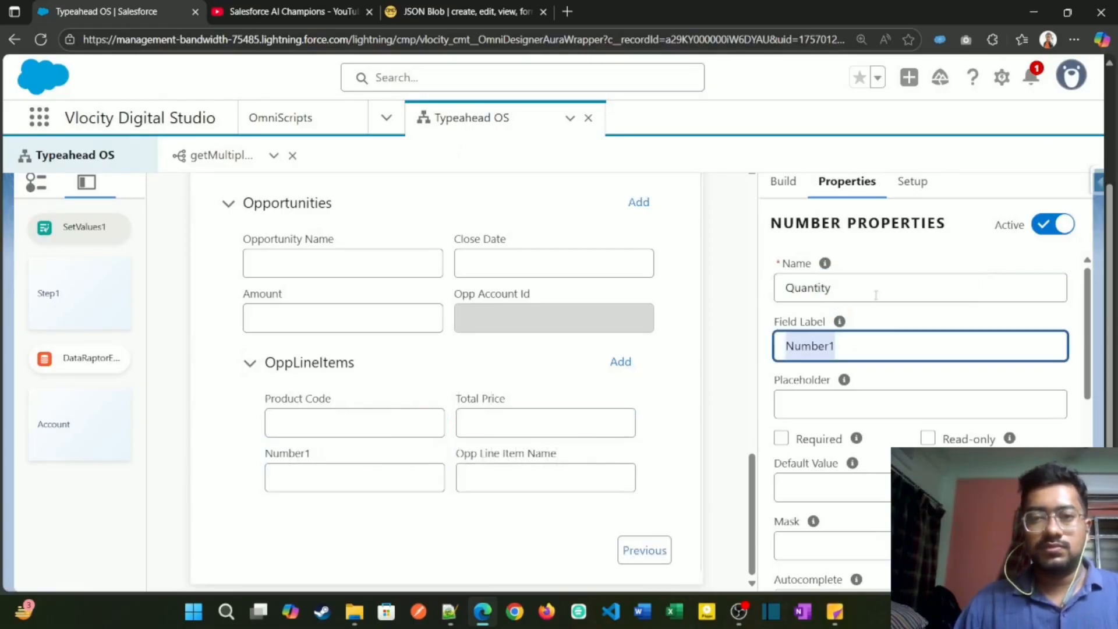
{"action": "key", "text": "ctrl+v"}
{"action": "scroll", "coordinate": [706, 409], "scroll_direction": "up", "scroll_amount": 5}
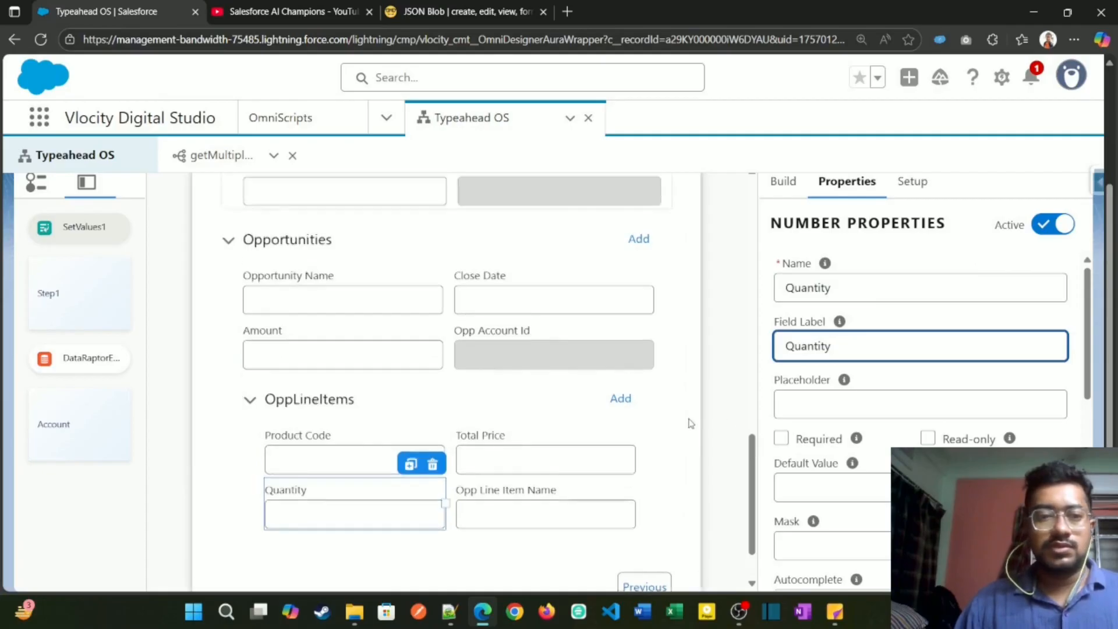
Step: Check the OppLineItems values in the JSON Blob response, and return to the OmniScript and preview it
{"action": "left_click", "coordinate": [487, 17]}
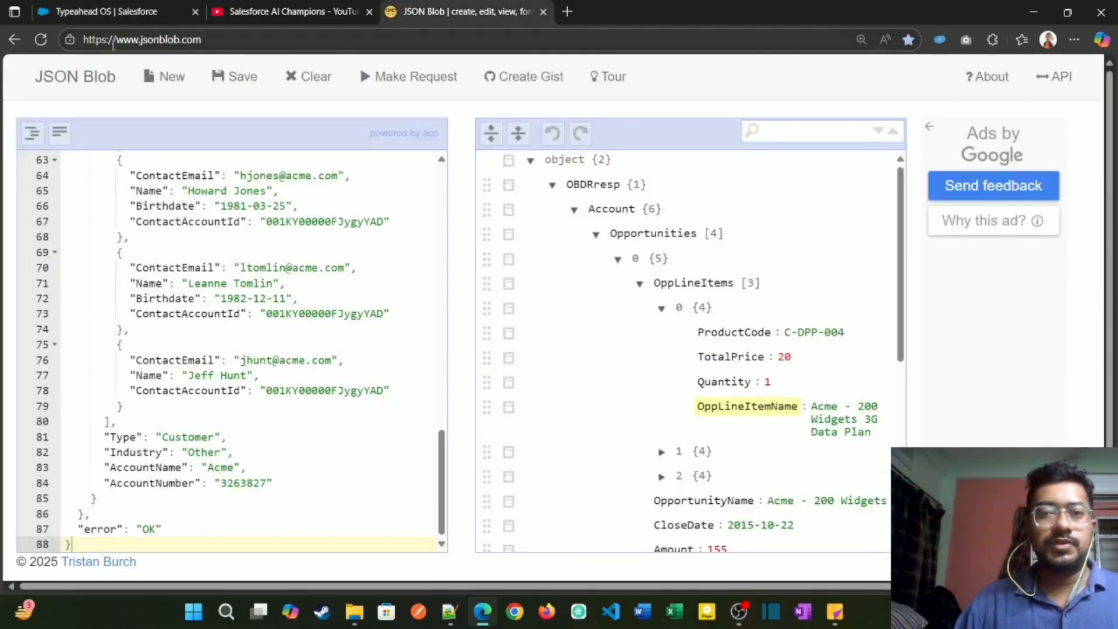
{"action": "left_click", "coordinate": [151, 6]}
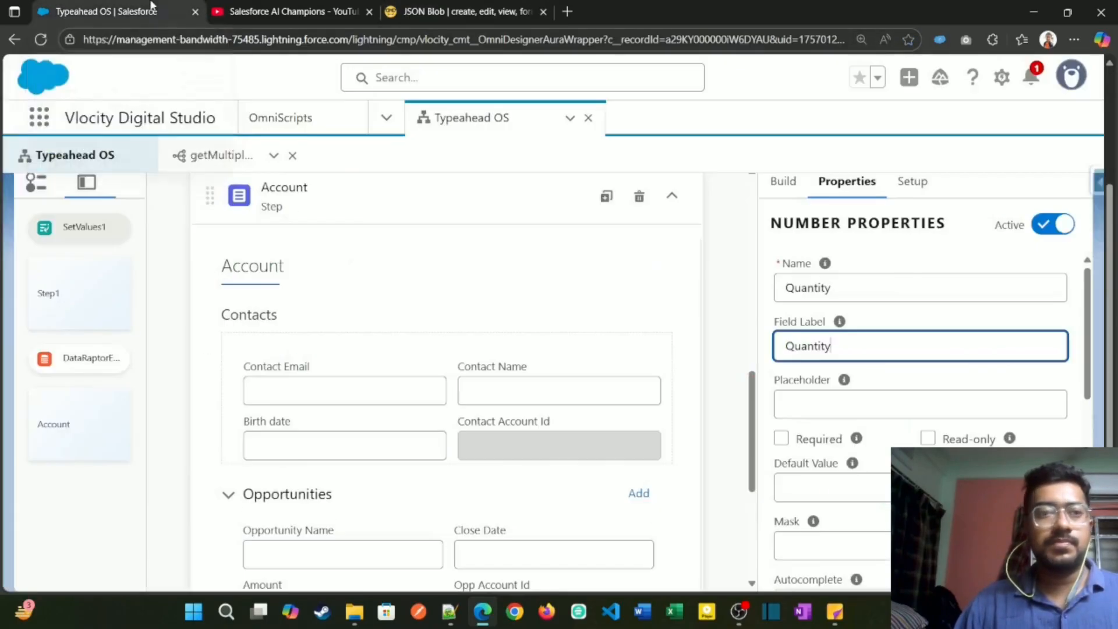
{"action": "scroll", "coordinate": [687, 285], "scroll_direction": "up", "scroll_amount": 10}
{"action": "left_click", "coordinate": [751, 213]}
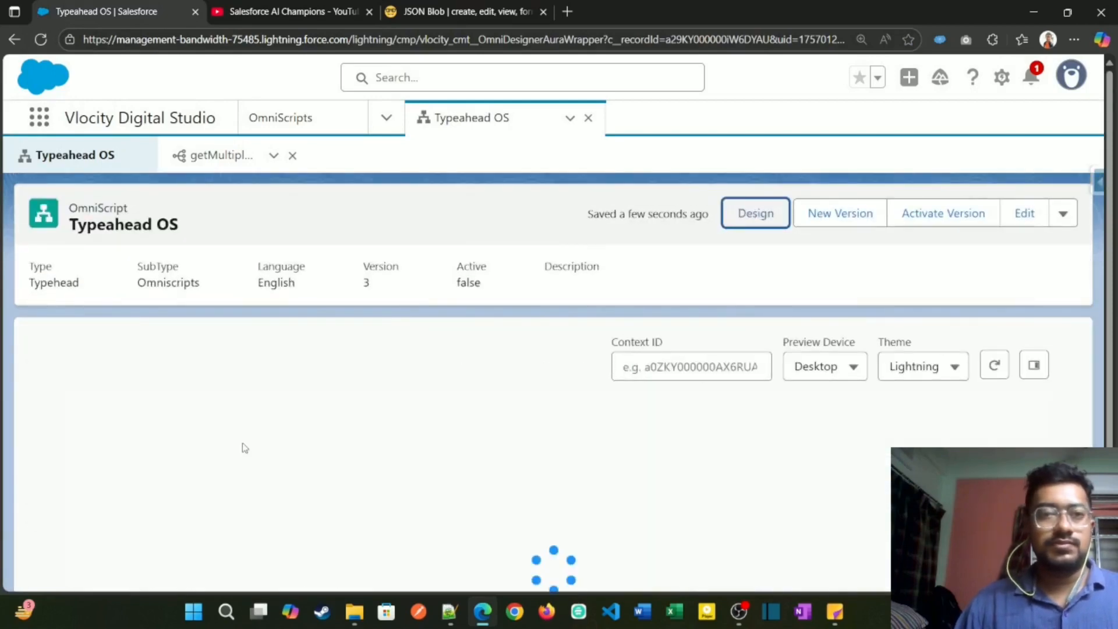
Step: Search the accounts for "acm", select Acme, and continue to the Account step to reach its OppLineItems blocks
{"action": "scroll", "coordinate": [175, 393], "scroll_direction": "down", "scroll_amount": 3}
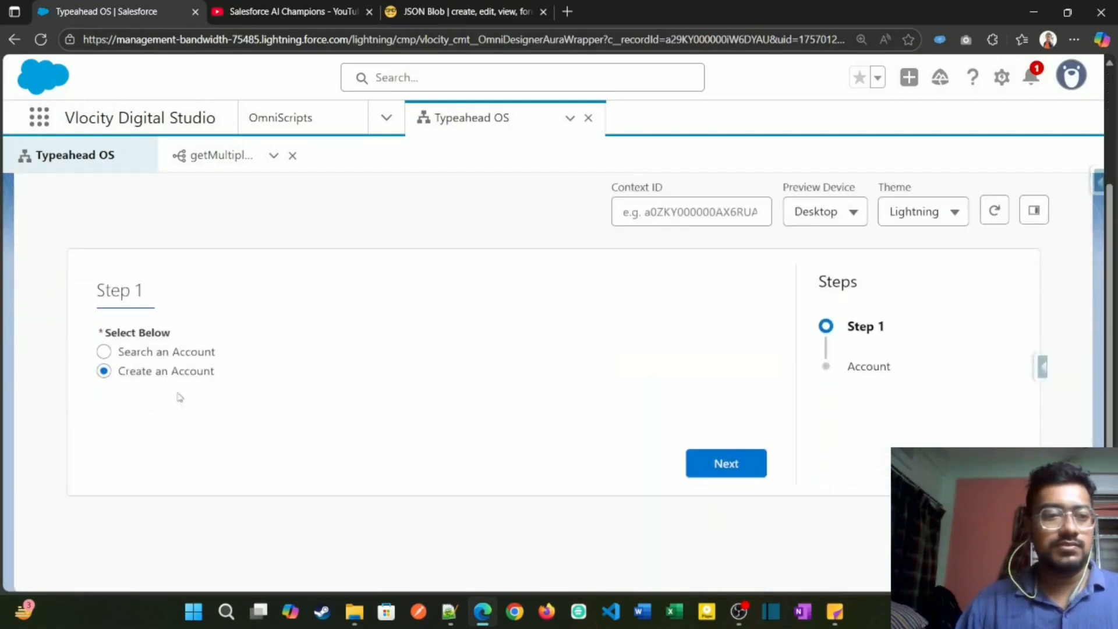
{"action": "left_click", "coordinate": [185, 353]}
{"action": "left_click", "coordinate": [541, 414]}
{"action": "type", "text": "ac"}
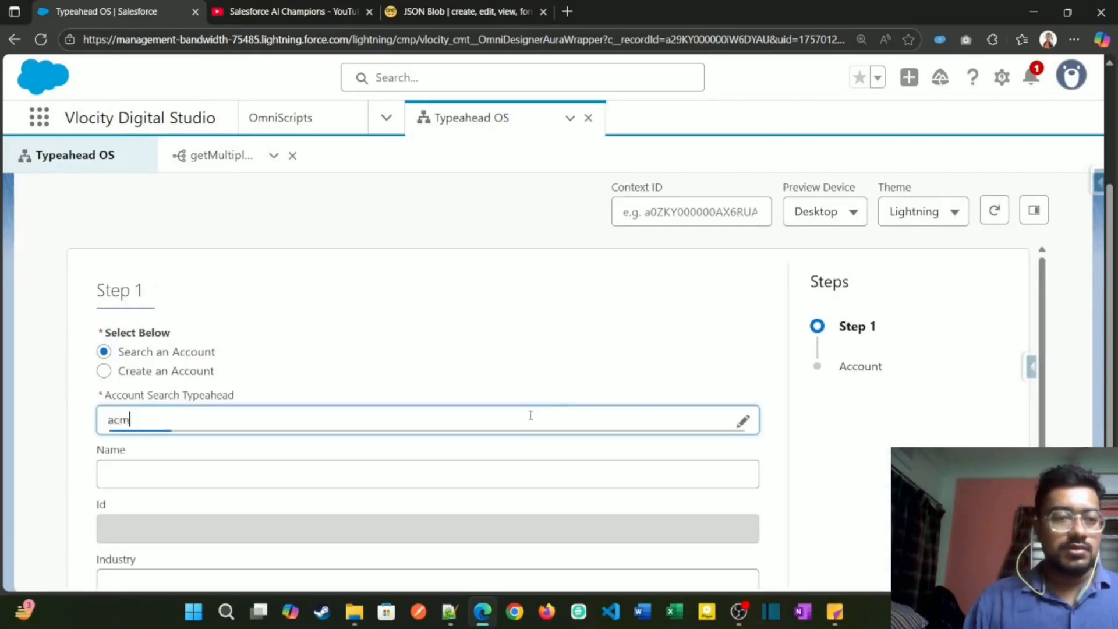
{"action": "type", "text": "m"}
{"action": "left_click", "coordinate": [437, 454]}
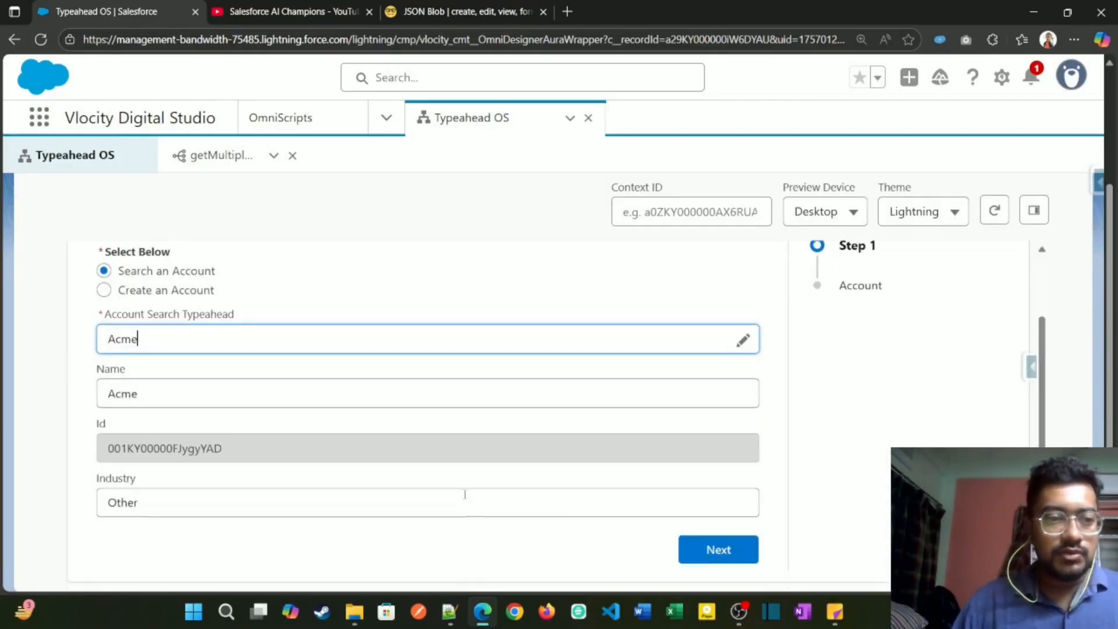
{"action": "left_click", "coordinate": [713, 551]}
{"action": "scroll", "coordinate": [400, 483], "scroll_direction": "down", "scroll_amount": 10}
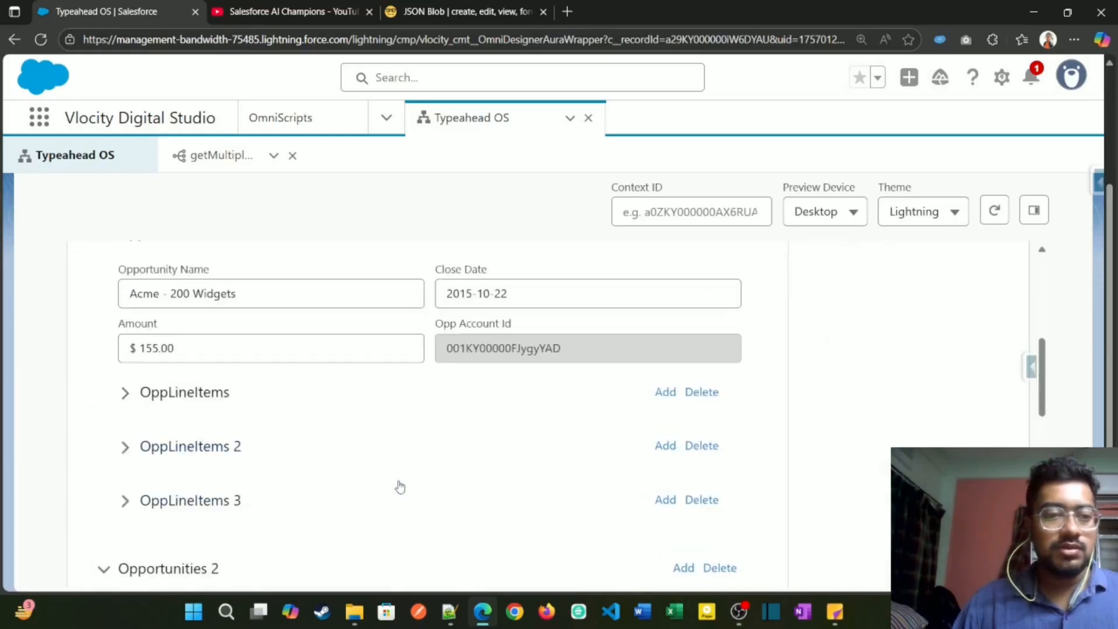
{"action": "scroll", "coordinate": [283, 463], "scroll_direction": "up", "scroll_amount": 4}
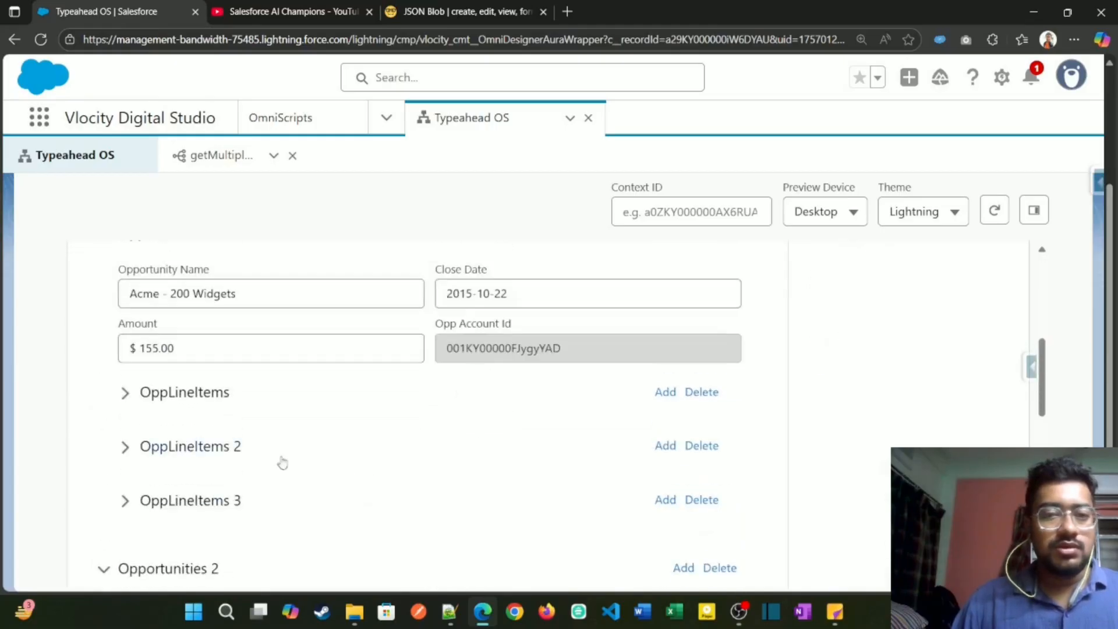
Step: Expand the OppLineItems blocks of the Acme - 200 Widgets opportunity in turn to inspect their product code, price and quantity fields
{"action": "left_click", "coordinate": [137, 394]}
{"action": "left_click", "coordinate": [137, 394]}
{"action": "left_click", "coordinate": [138, 392]}
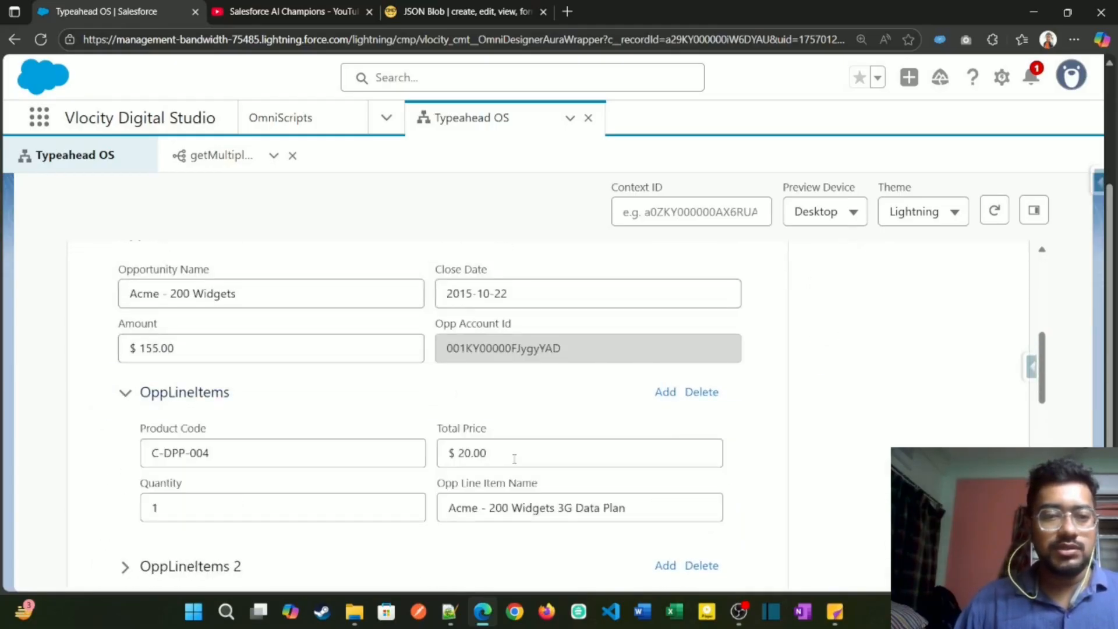
{"action": "scroll", "coordinate": [202, 476], "scroll_direction": "down", "scroll_amount": 3}
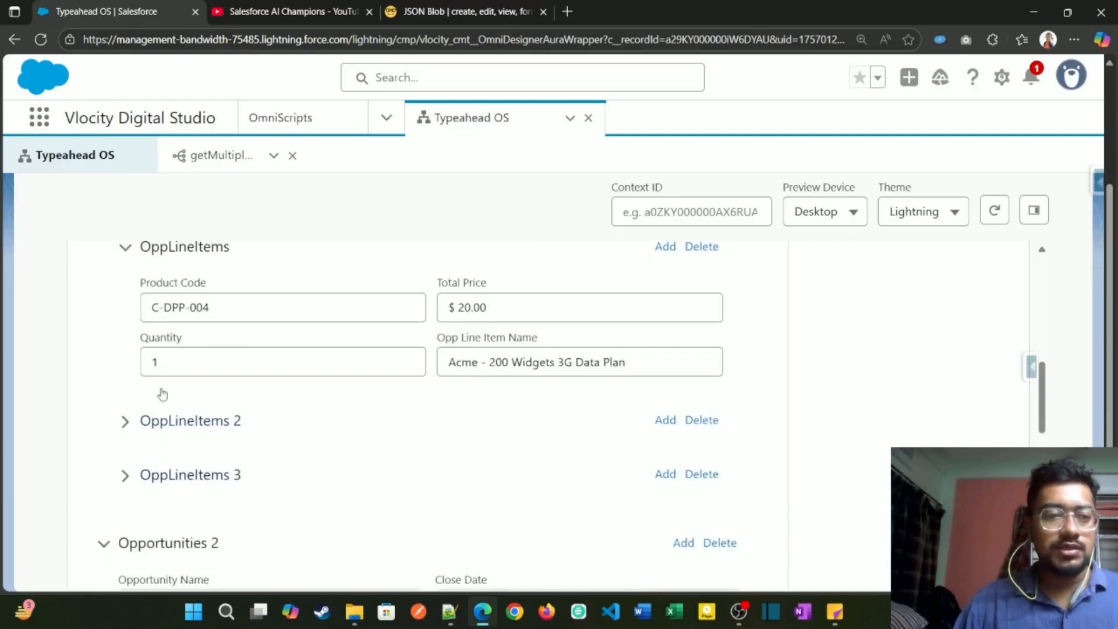
{"action": "left_click", "coordinate": [119, 254]}
{"action": "left_click", "coordinate": [123, 315]}
{"action": "left_click", "coordinate": [138, 325]}
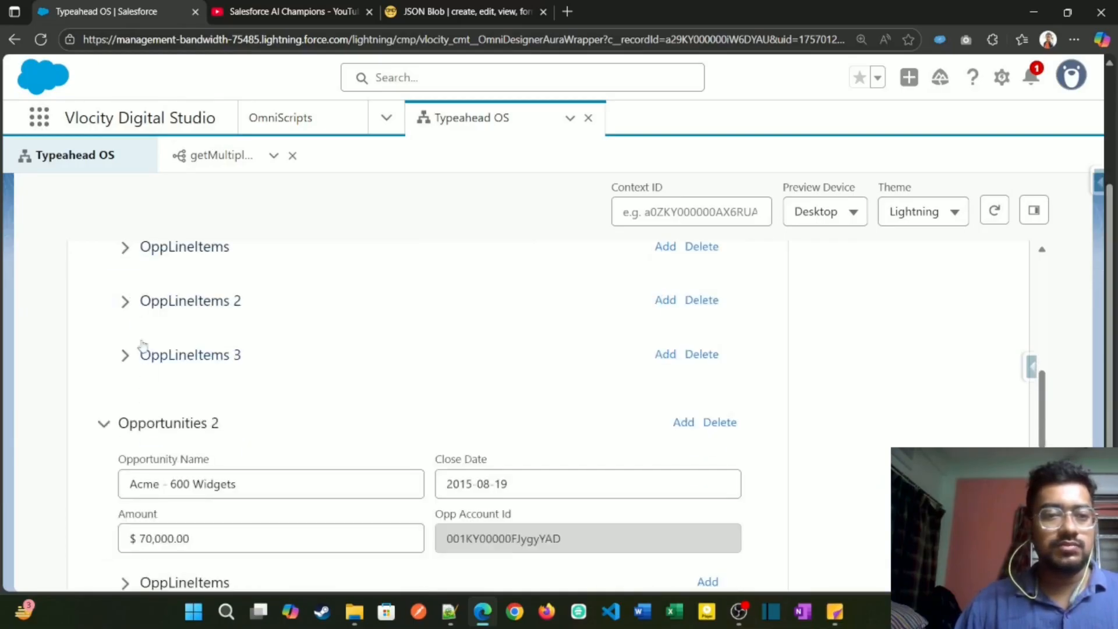
{"action": "left_click", "coordinate": [138, 351]}
Step: Check the first opportunity's OppLineItems array in the JSON Blob response, collapse it, and return to the OmniScript preview
{"action": "left_click", "coordinate": [481, 13]}
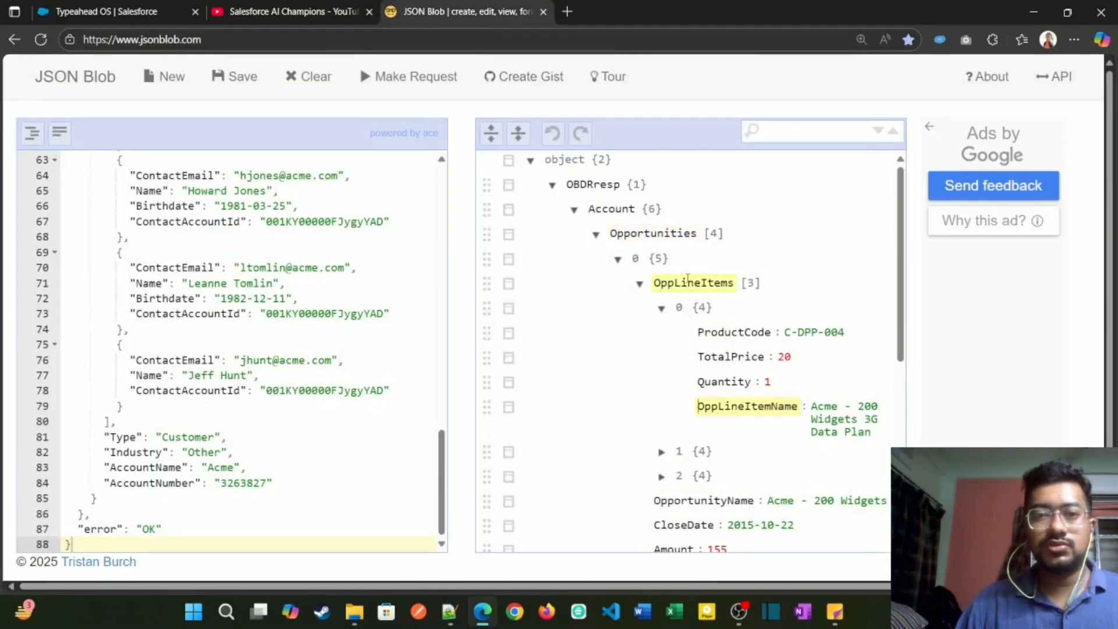
{"action": "left_click", "coordinate": [640, 285]}
{"action": "left_click", "coordinate": [102, 13]}
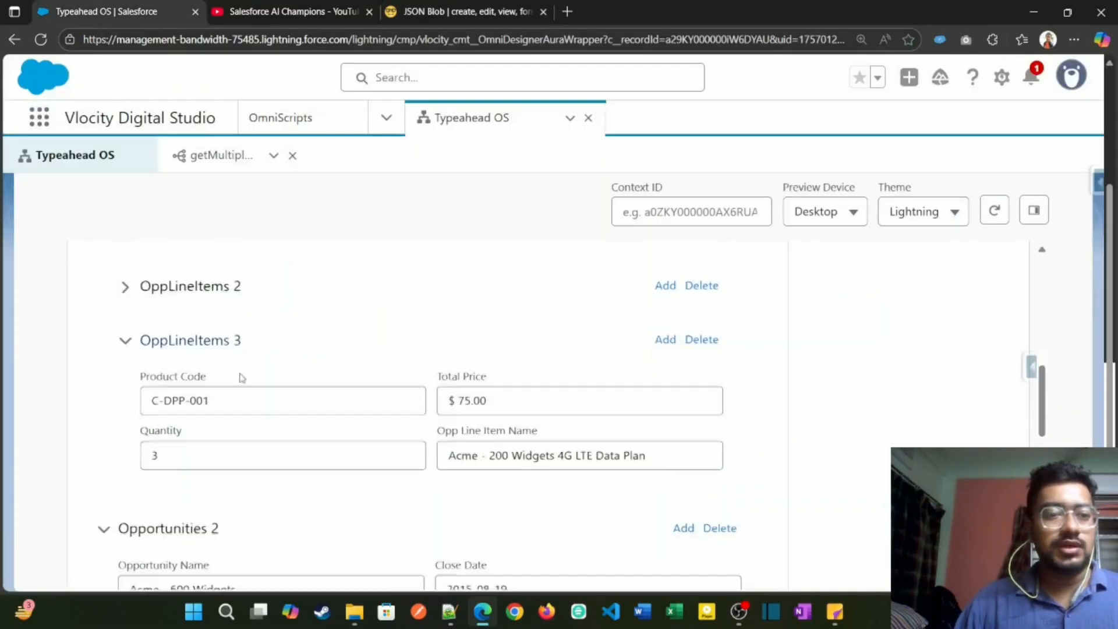
Step: Expand the OppLineItems block under the Acme Office Upgrades opportunity to inspect its line item fields
{"action": "scroll", "coordinate": [240, 387], "scroll_direction": "down", "scroll_amount": 6}
{"action": "scroll", "coordinate": [119, 350], "scroll_direction": "down", "scroll_amount": 4}
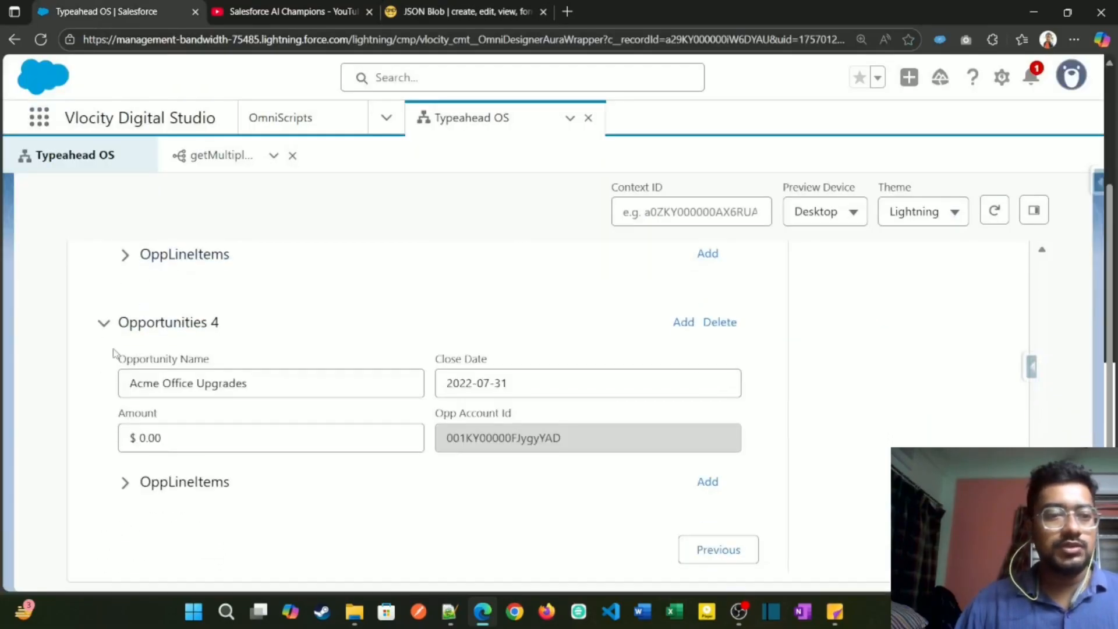
{"action": "left_click", "coordinate": [153, 478]}
{"action": "scroll", "coordinate": [408, 442], "scroll_direction": "down", "scroll_amount": 2}
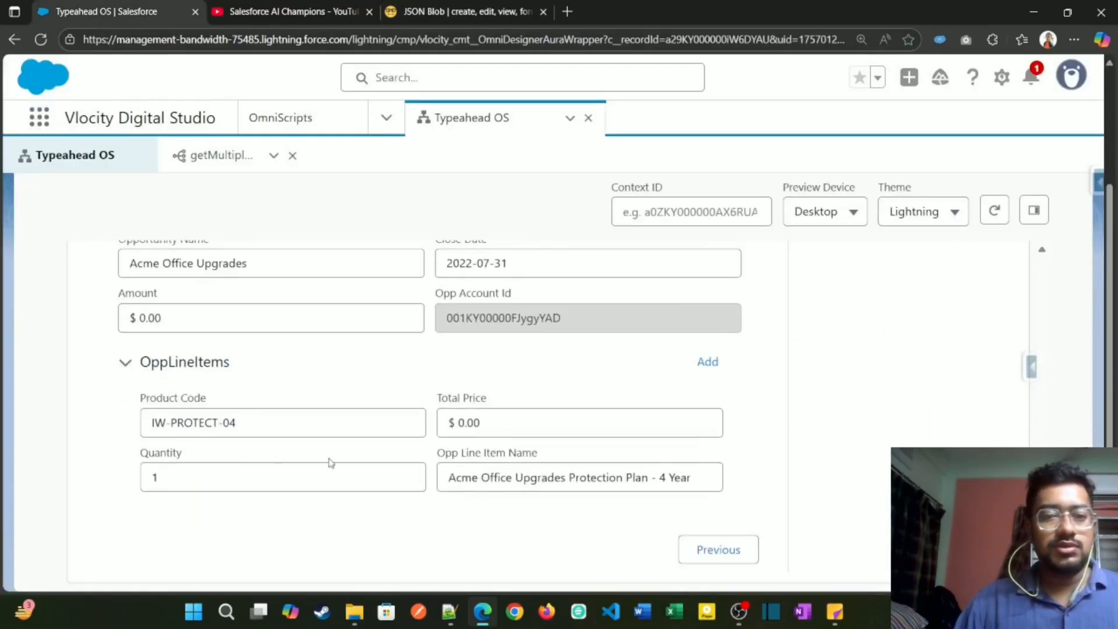
Step: Leave the preview, review the Account step's Contacts and Opportunities layout in the designer, and select the Opportunities block
{"action": "scroll", "coordinate": [330, 463], "scroll_direction": "up", "scroll_amount": 6}
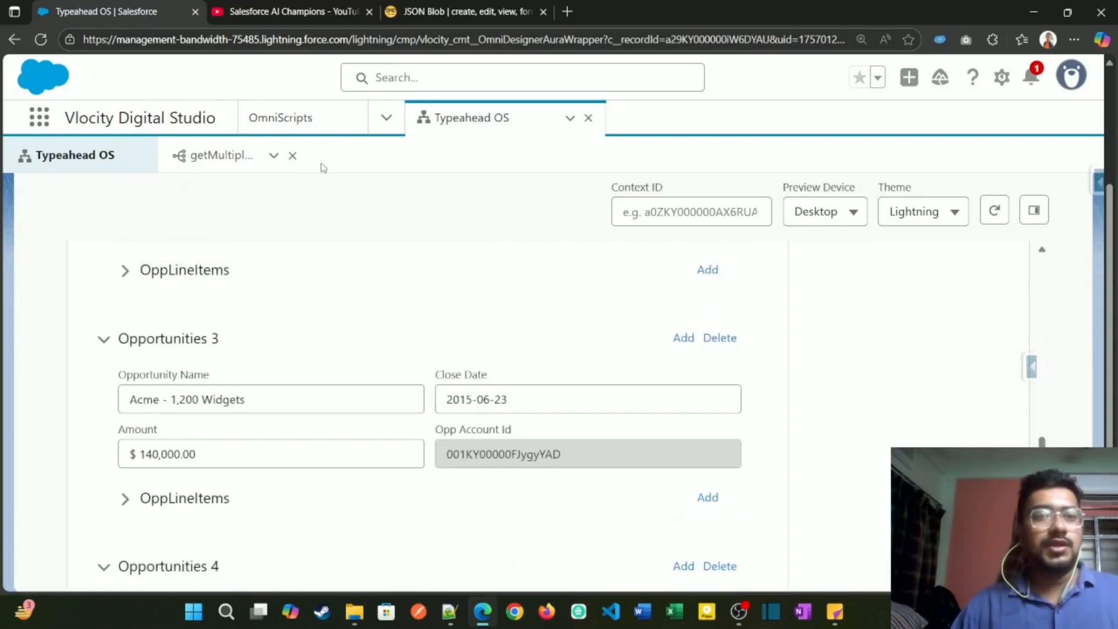
{"action": "scroll", "coordinate": [243, 349], "scroll_direction": "up", "scroll_amount": 11}
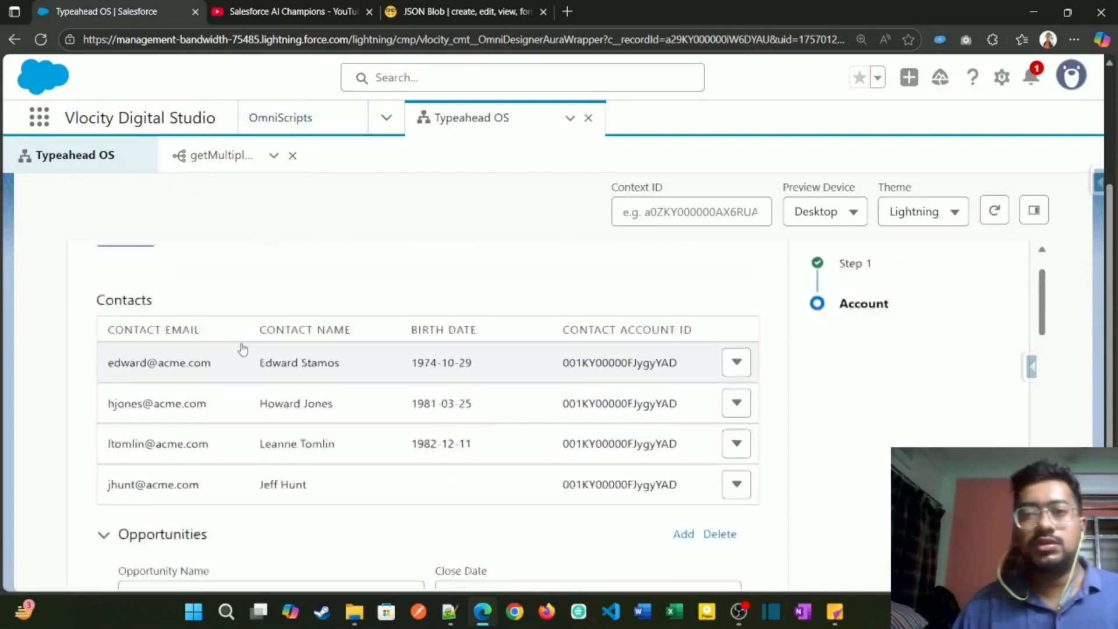
{"action": "scroll", "coordinate": [243, 348], "scroll_direction": "up", "scroll_amount": 3}
{"action": "left_click", "coordinate": [753, 203]}
{"action": "scroll", "coordinate": [680, 485], "scroll_direction": "down", "scroll_amount": 5}
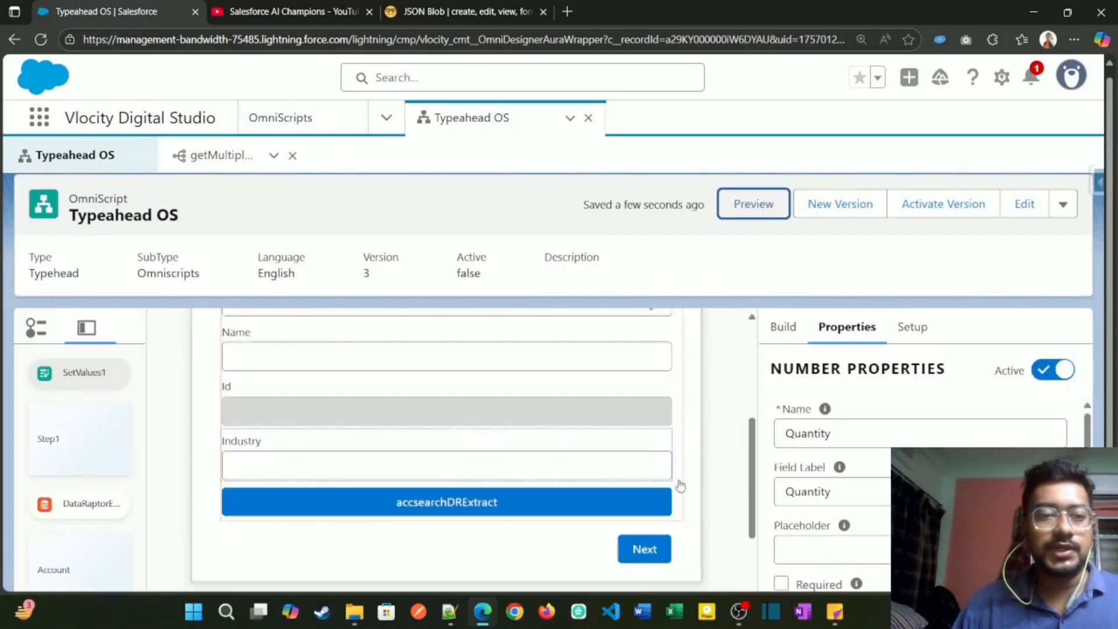
{"action": "scroll", "coordinate": [680, 486], "scroll_direction": "down", "scroll_amount": 5}
{"action": "scroll", "coordinate": [622, 491], "scroll_direction": "up", "scroll_amount": 2}
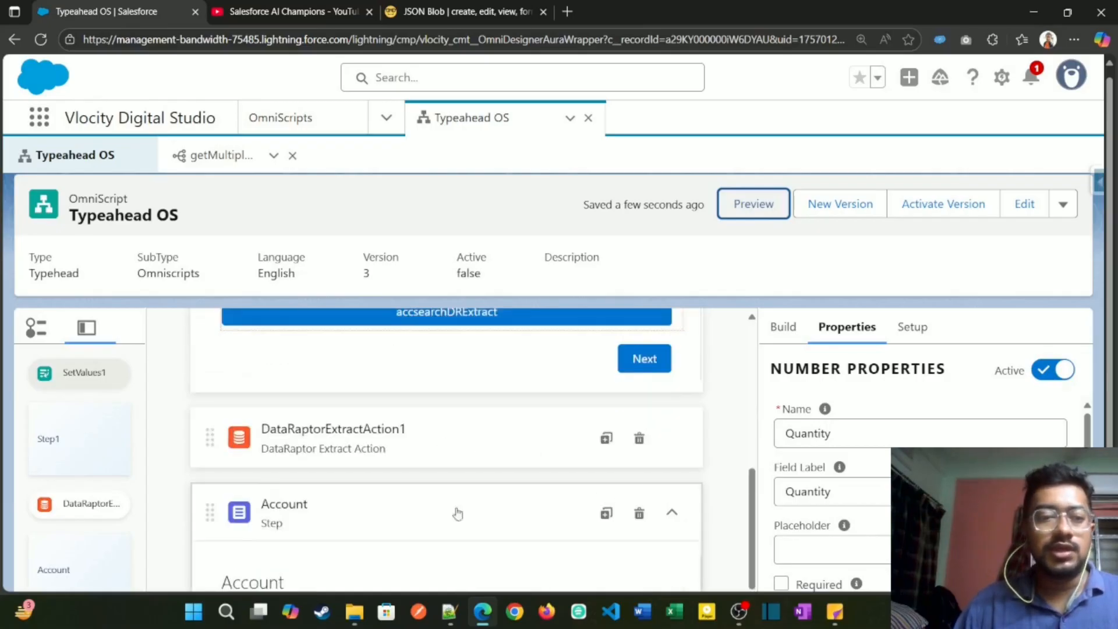
{"action": "scroll", "coordinate": [458, 513], "scroll_direction": "down", "scroll_amount": 8}
{"action": "scroll", "coordinate": [482, 478], "scroll_direction": "up", "scroll_amount": 3}
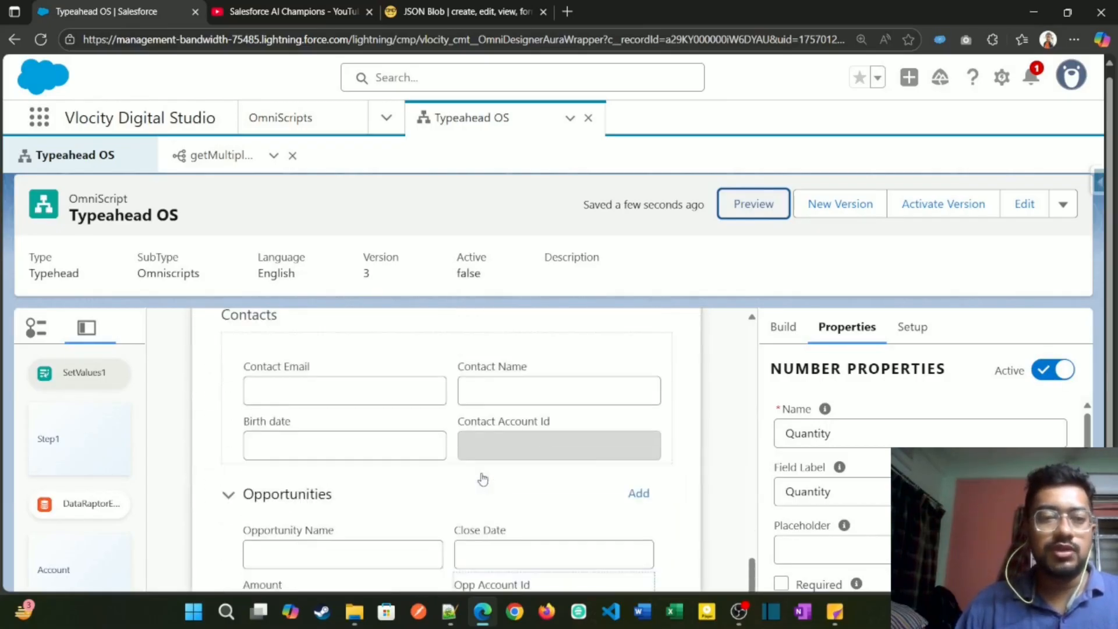
{"action": "scroll", "coordinate": [612, 498], "scroll_direction": "down", "scroll_amount": 1}
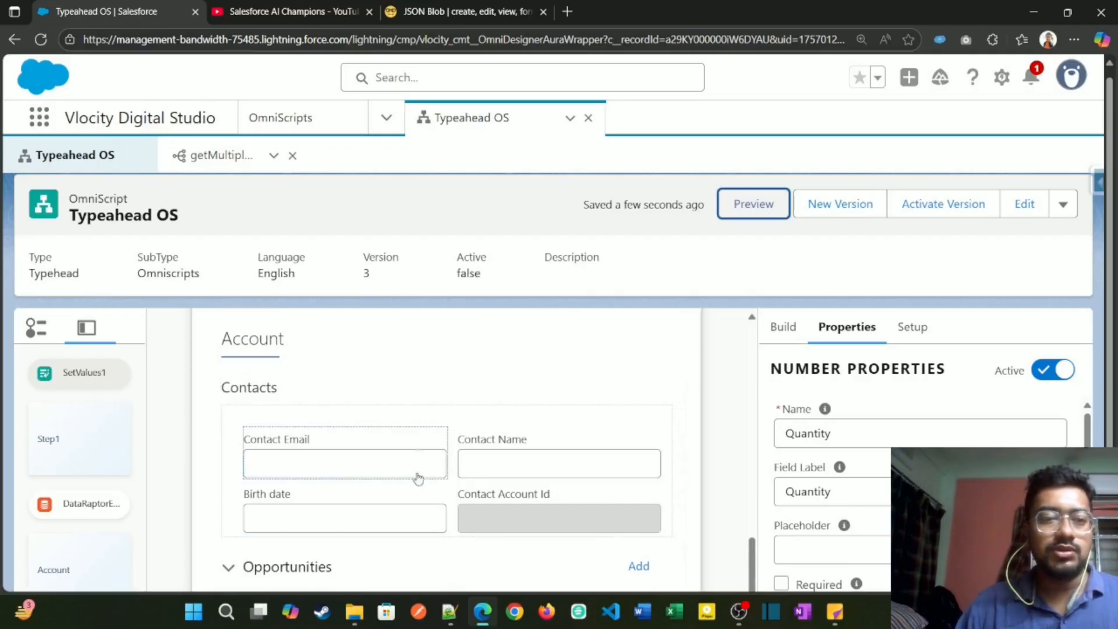
{"action": "scroll", "coordinate": [425, 455], "scroll_direction": "down", "scroll_amount": 3}
{"action": "left_click", "coordinate": [443, 438]}
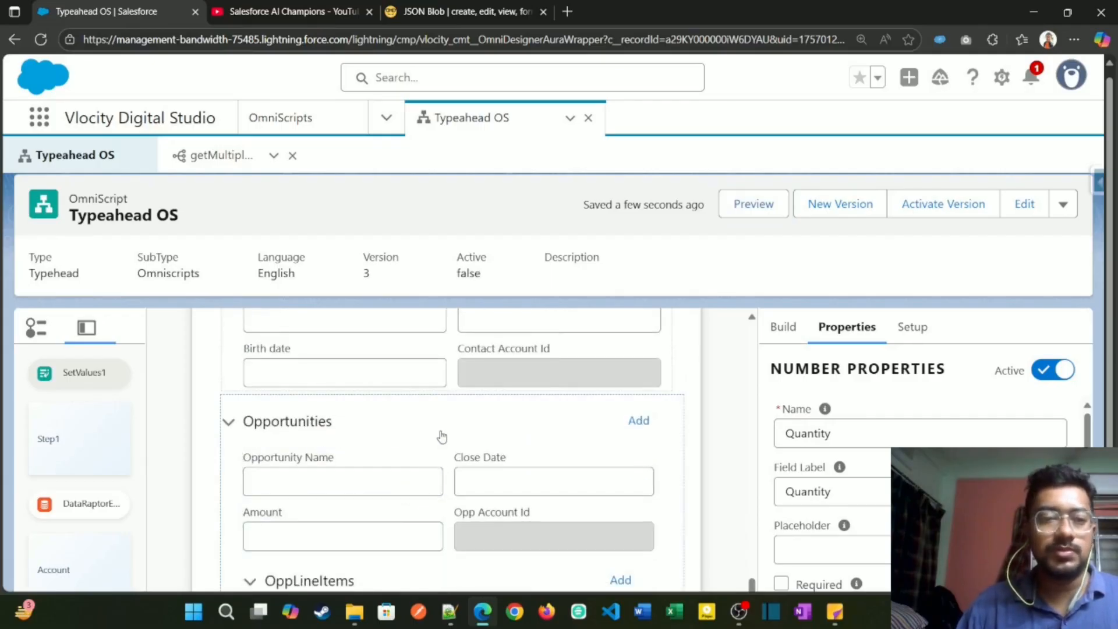
Step: Review how DataRaptorExtractAction1 is placed between the search step and the Account step in the OmniScript
{"action": "scroll", "coordinate": [592, 485], "scroll_direction": "up", "scroll_amount": 3}
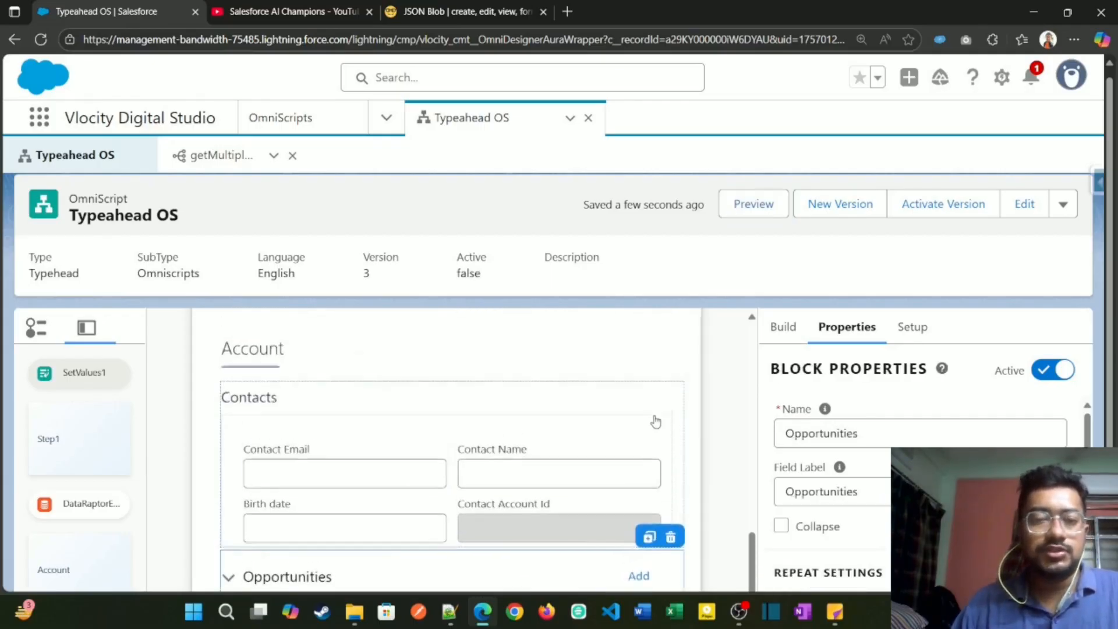
{"action": "scroll", "coordinate": [655, 424], "scroll_direction": "up", "scroll_amount": 5}
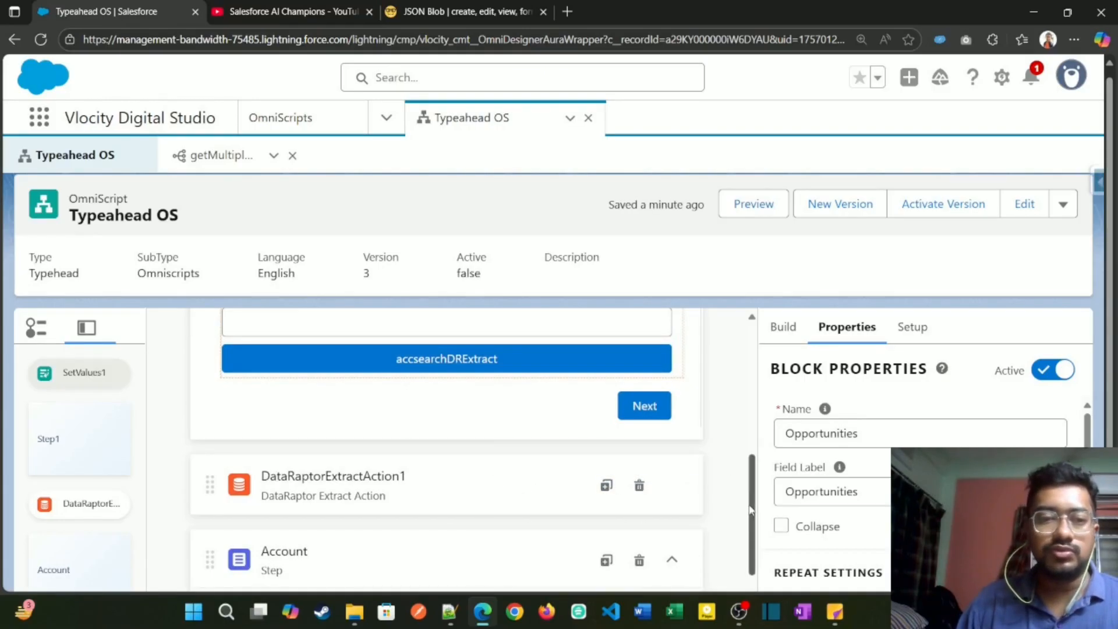
{"action": "scroll", "coordinate": [524, 489], "scroll_direction": "up", "scroll_amount": 2}
{"action": "scroll", "coordinate": [483, 547], "scroll_direction": "down", "scroll_amount": 3}
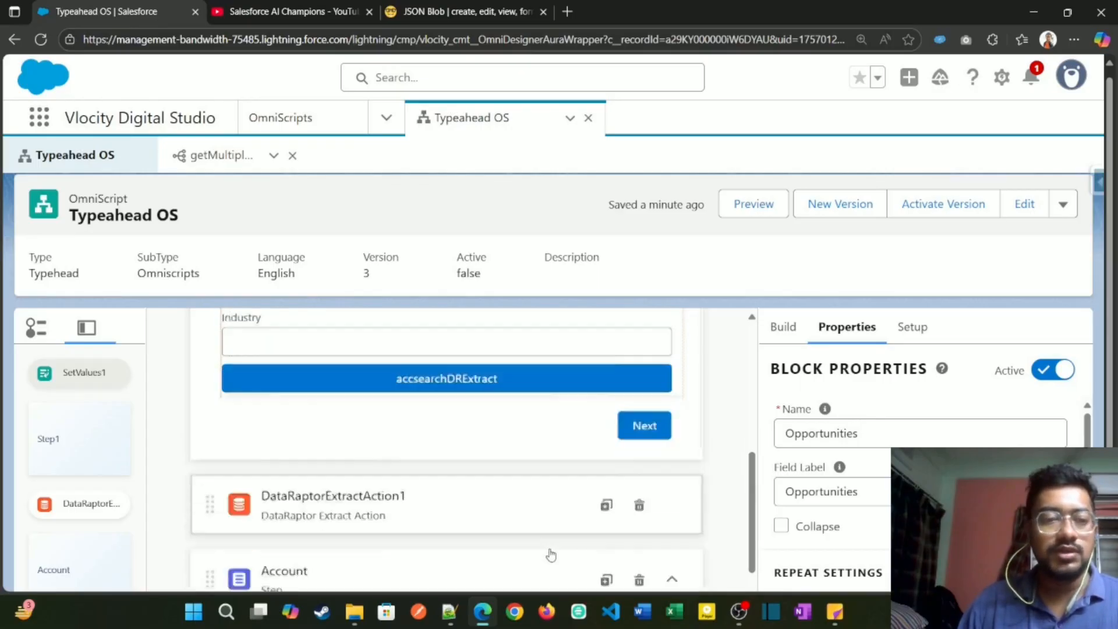